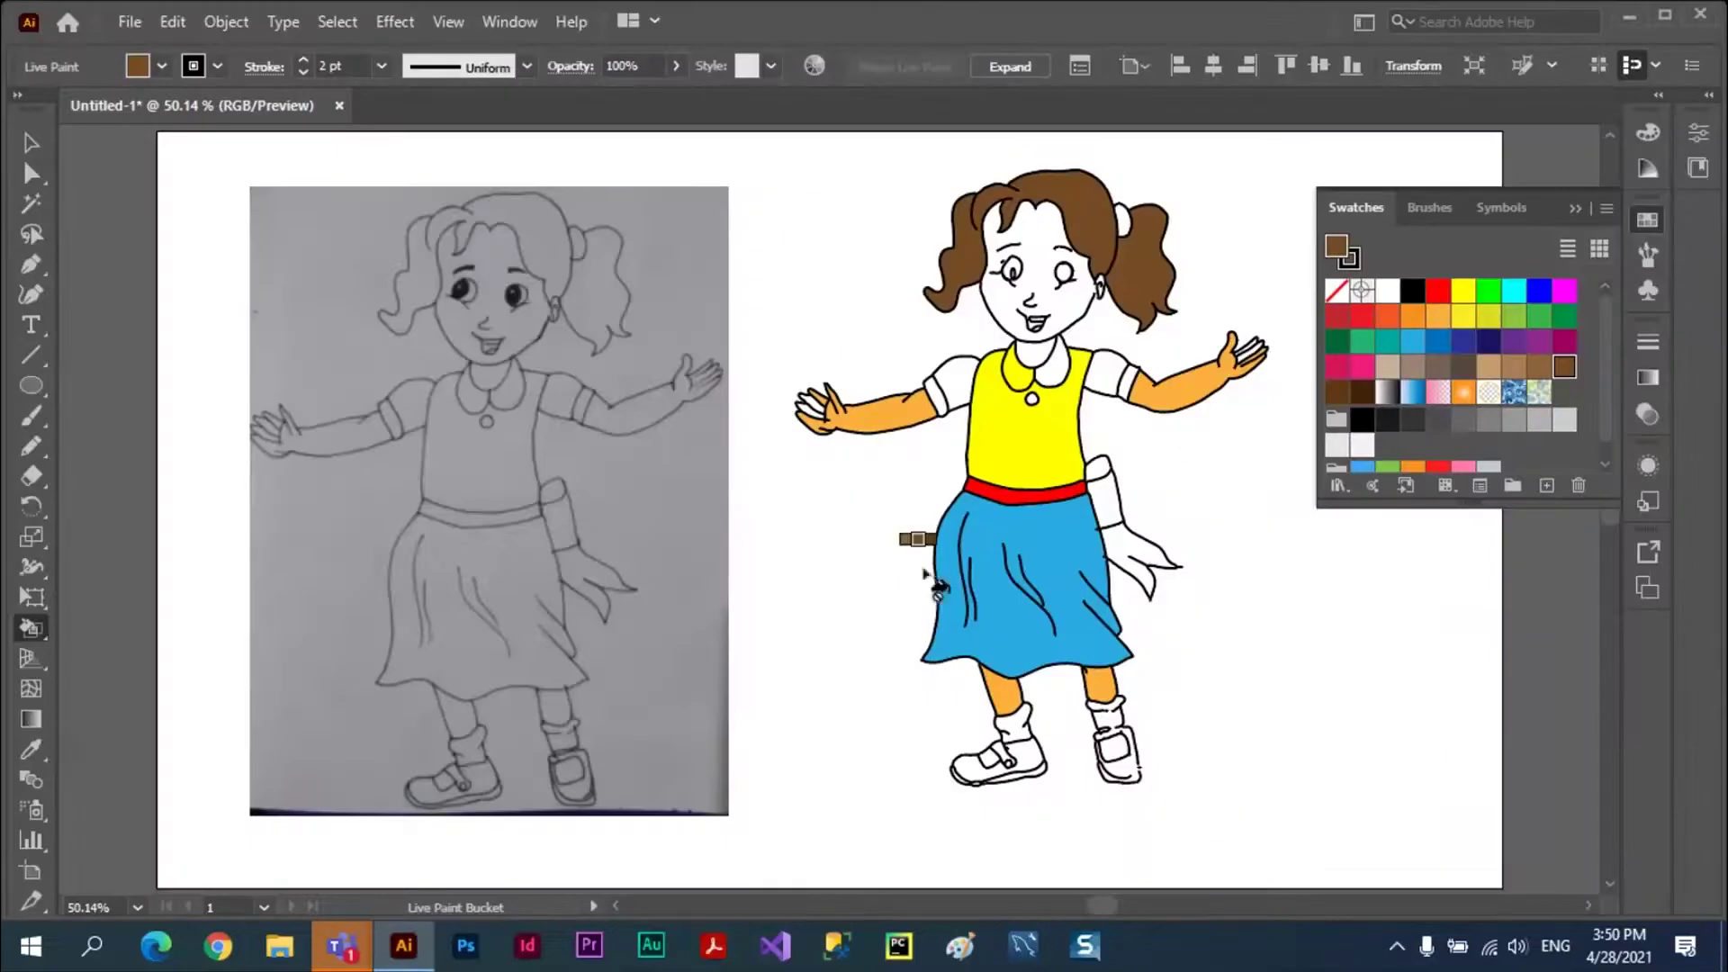
- Delete all artwork from the artboard, including the traced girl drawing and its reference photo, and collapse the swatches
key("v")
key("k")
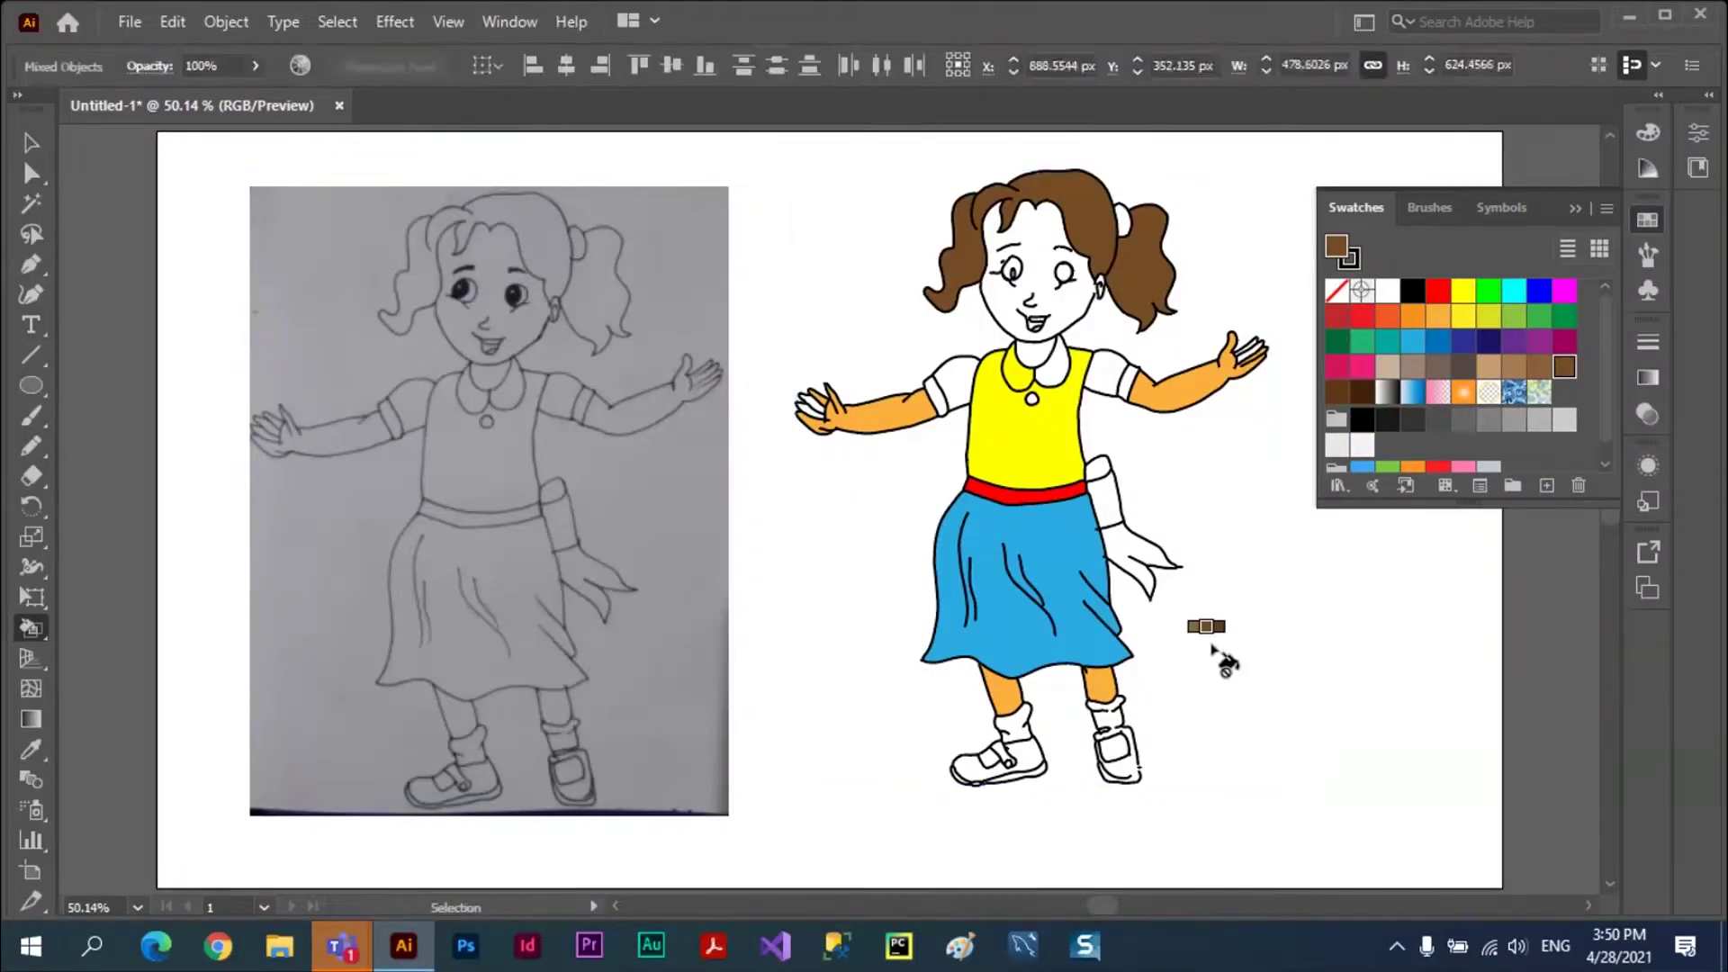
key("Delete")
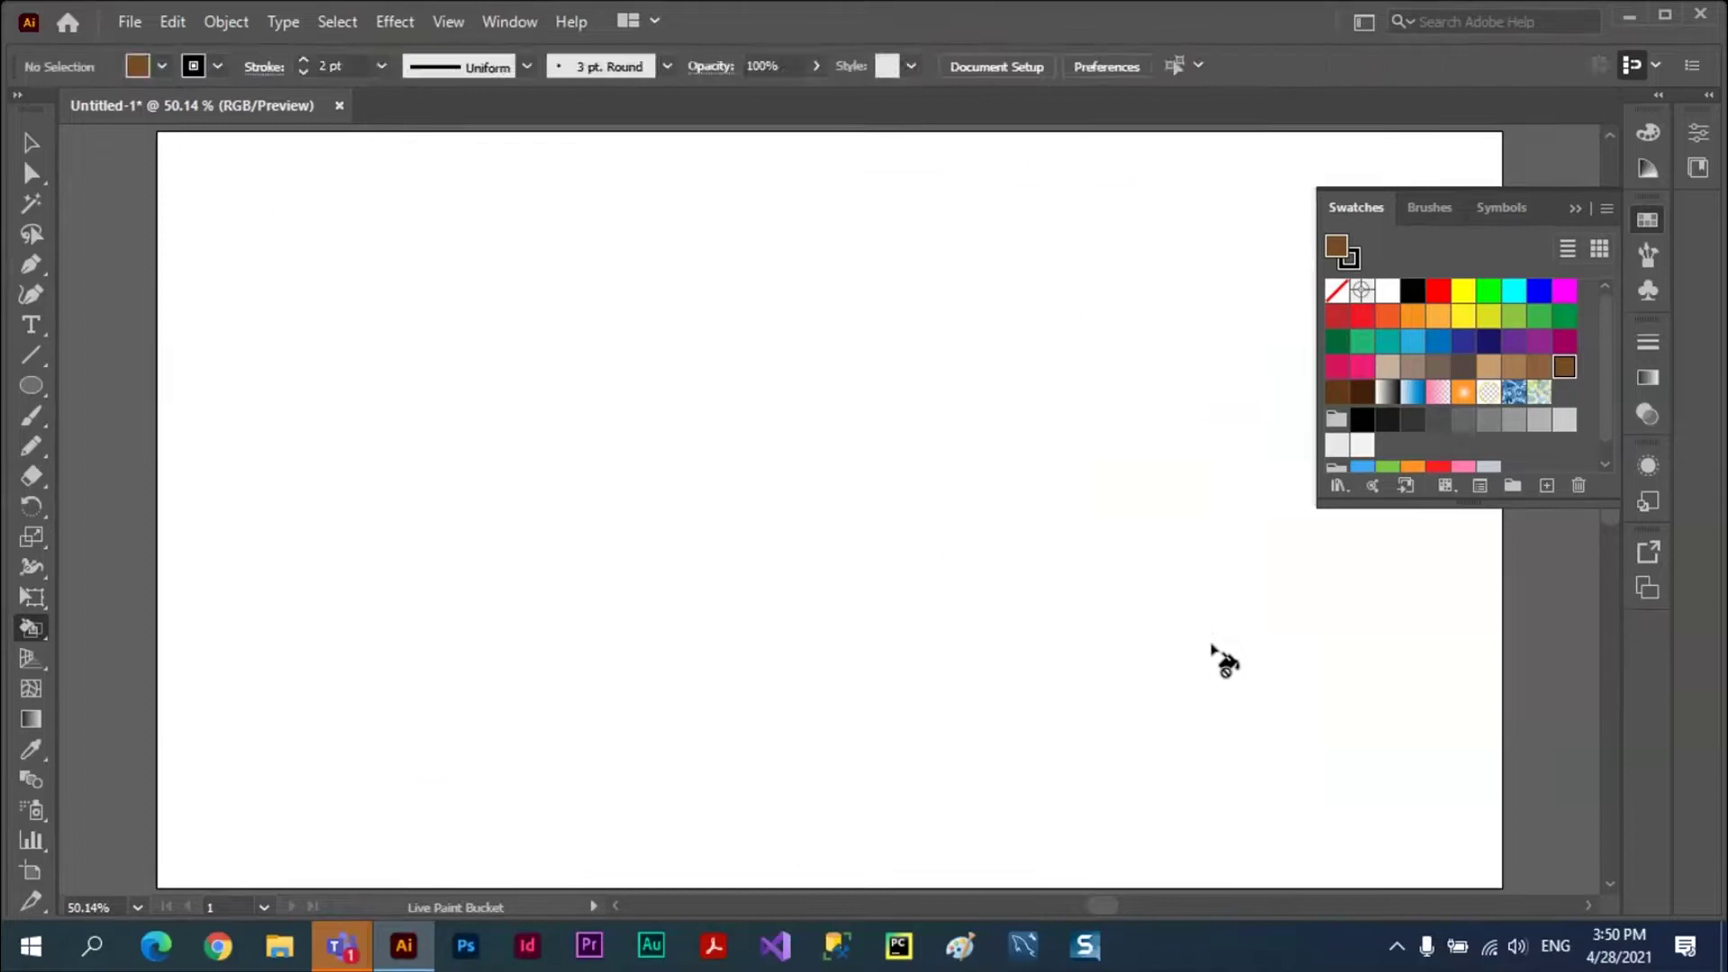
left_click(1576, 208)
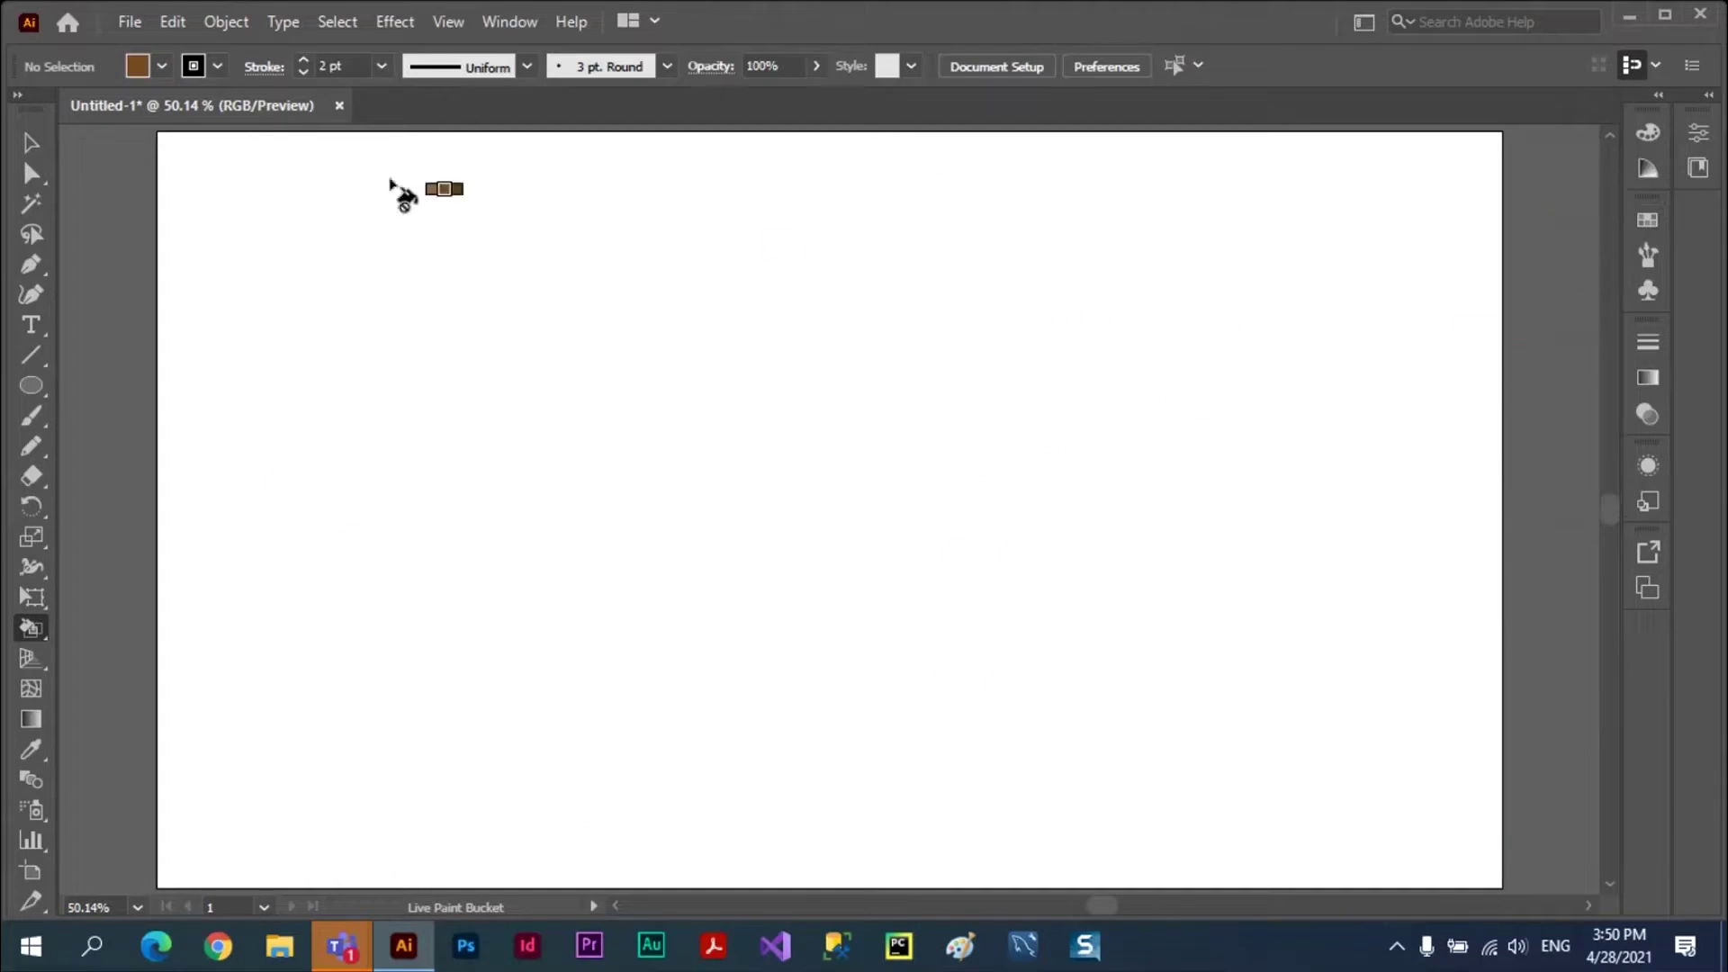
left_click(31, 142)
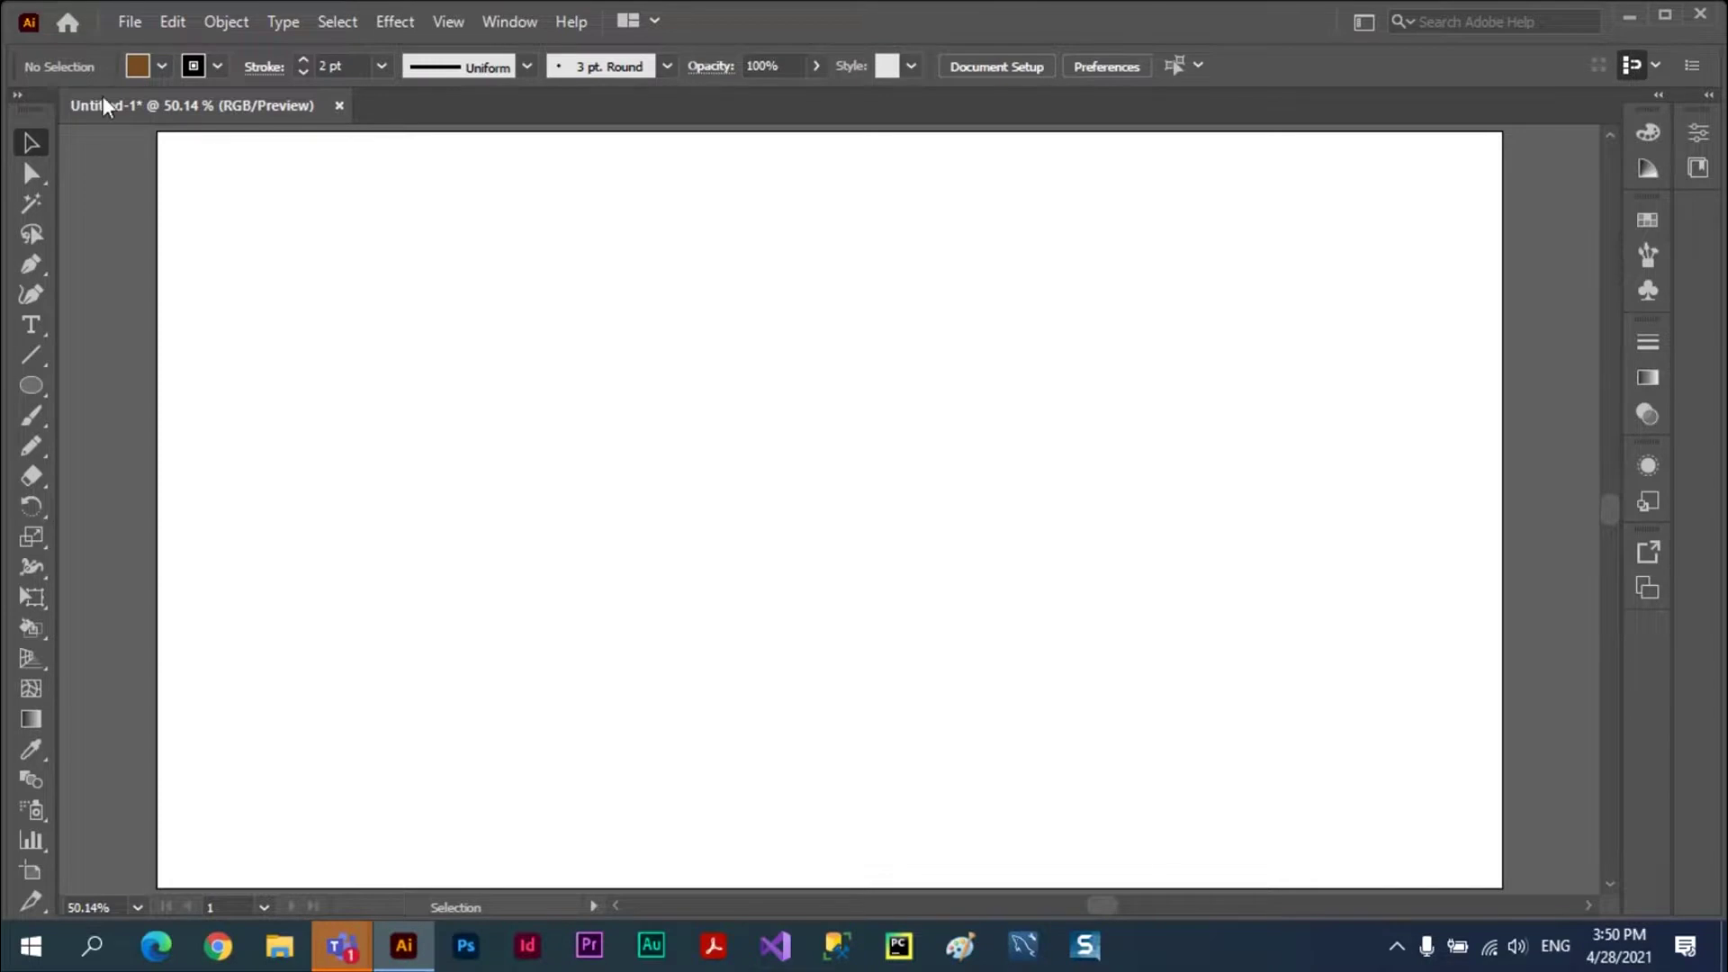
- Load LOGO.png, mehran.jpg and the man's portrait photo from the Desktop for placing together, without linking them
left_click(131, 22)
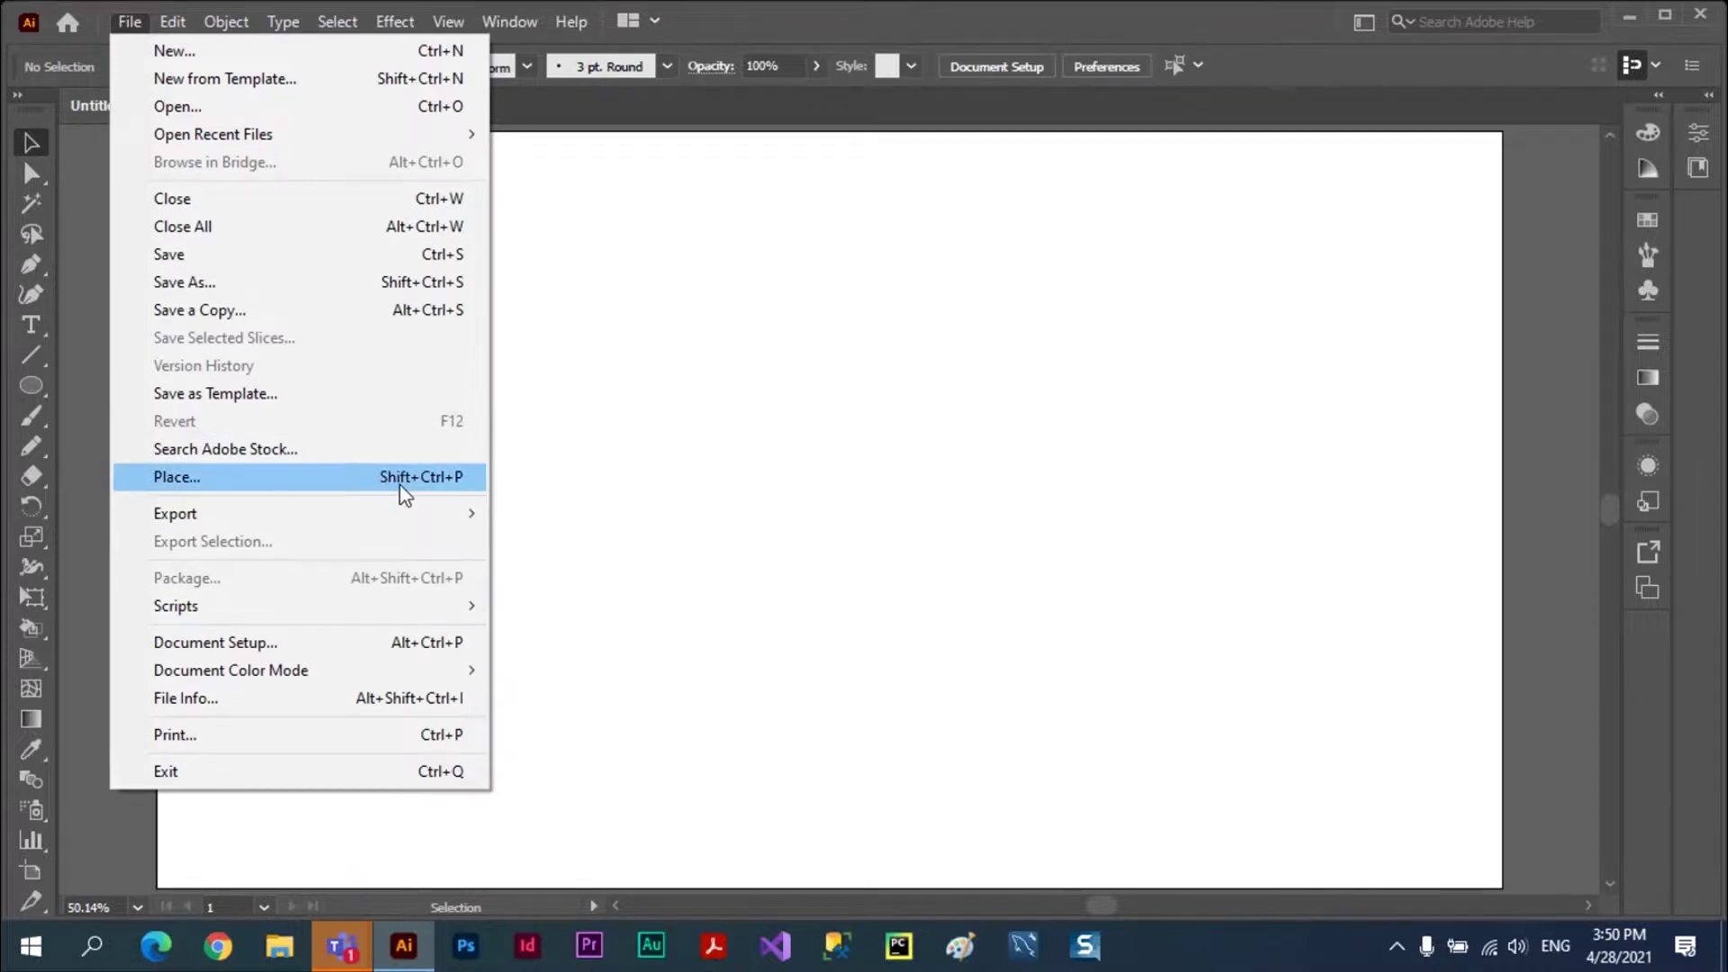
left_click(180, 484)
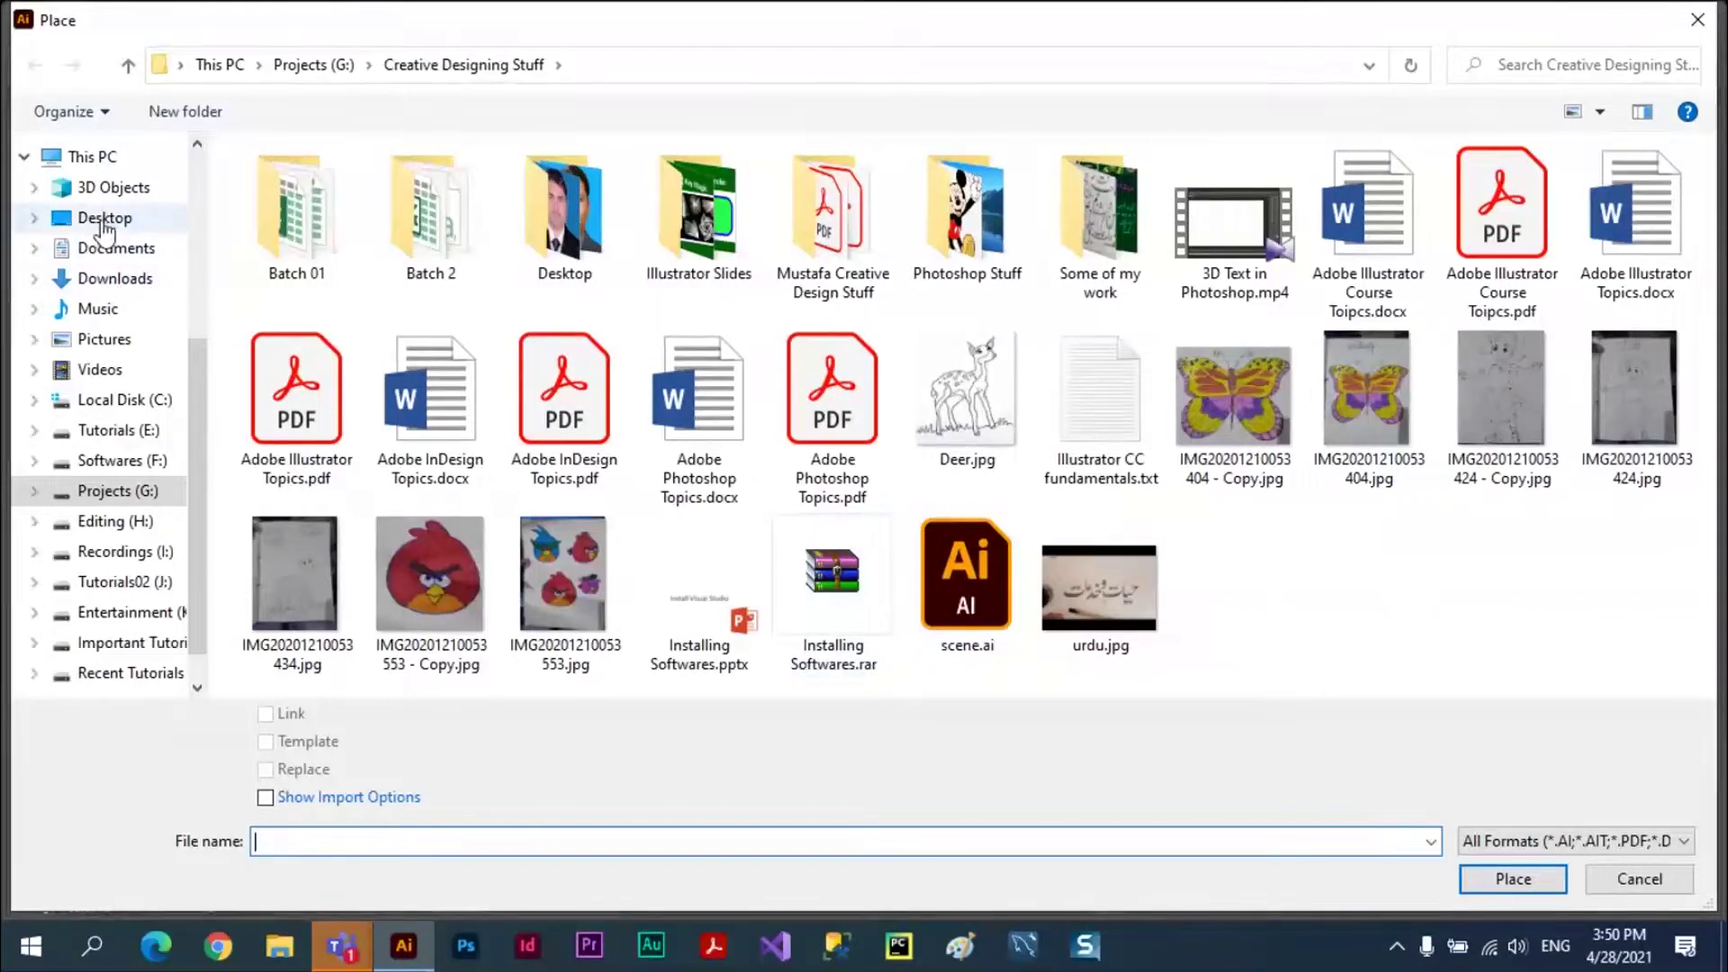
left_click(103, 223)
left_click(1099, 414)
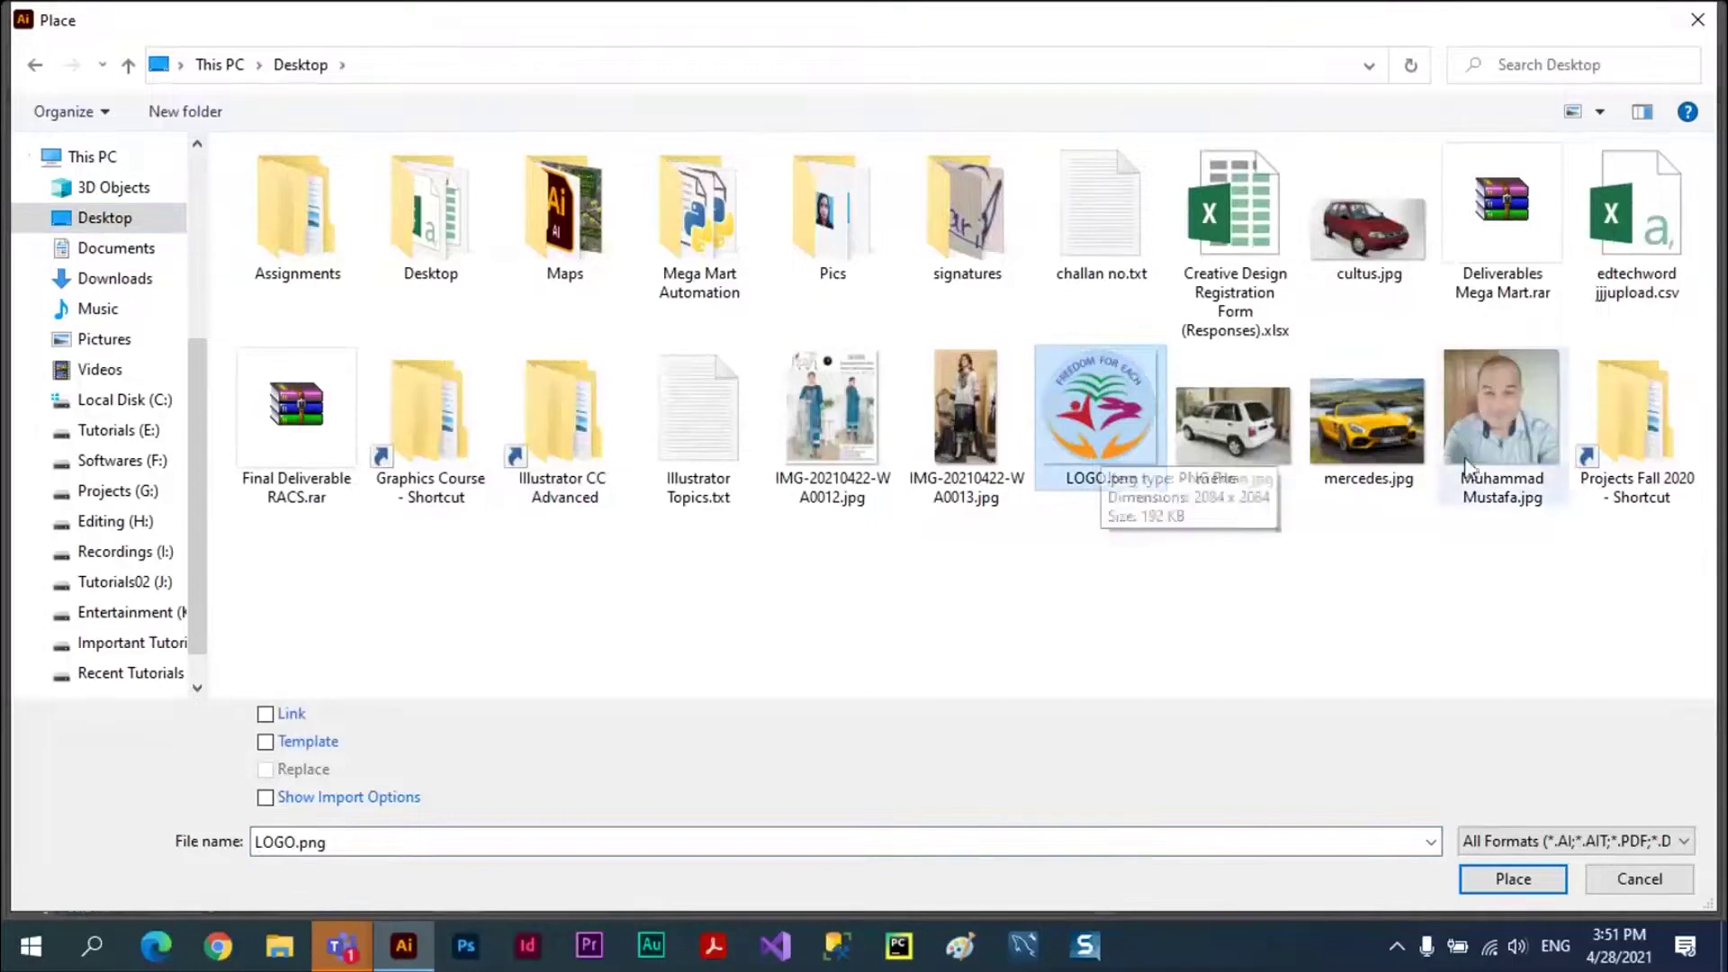
left_click(1508, 428)
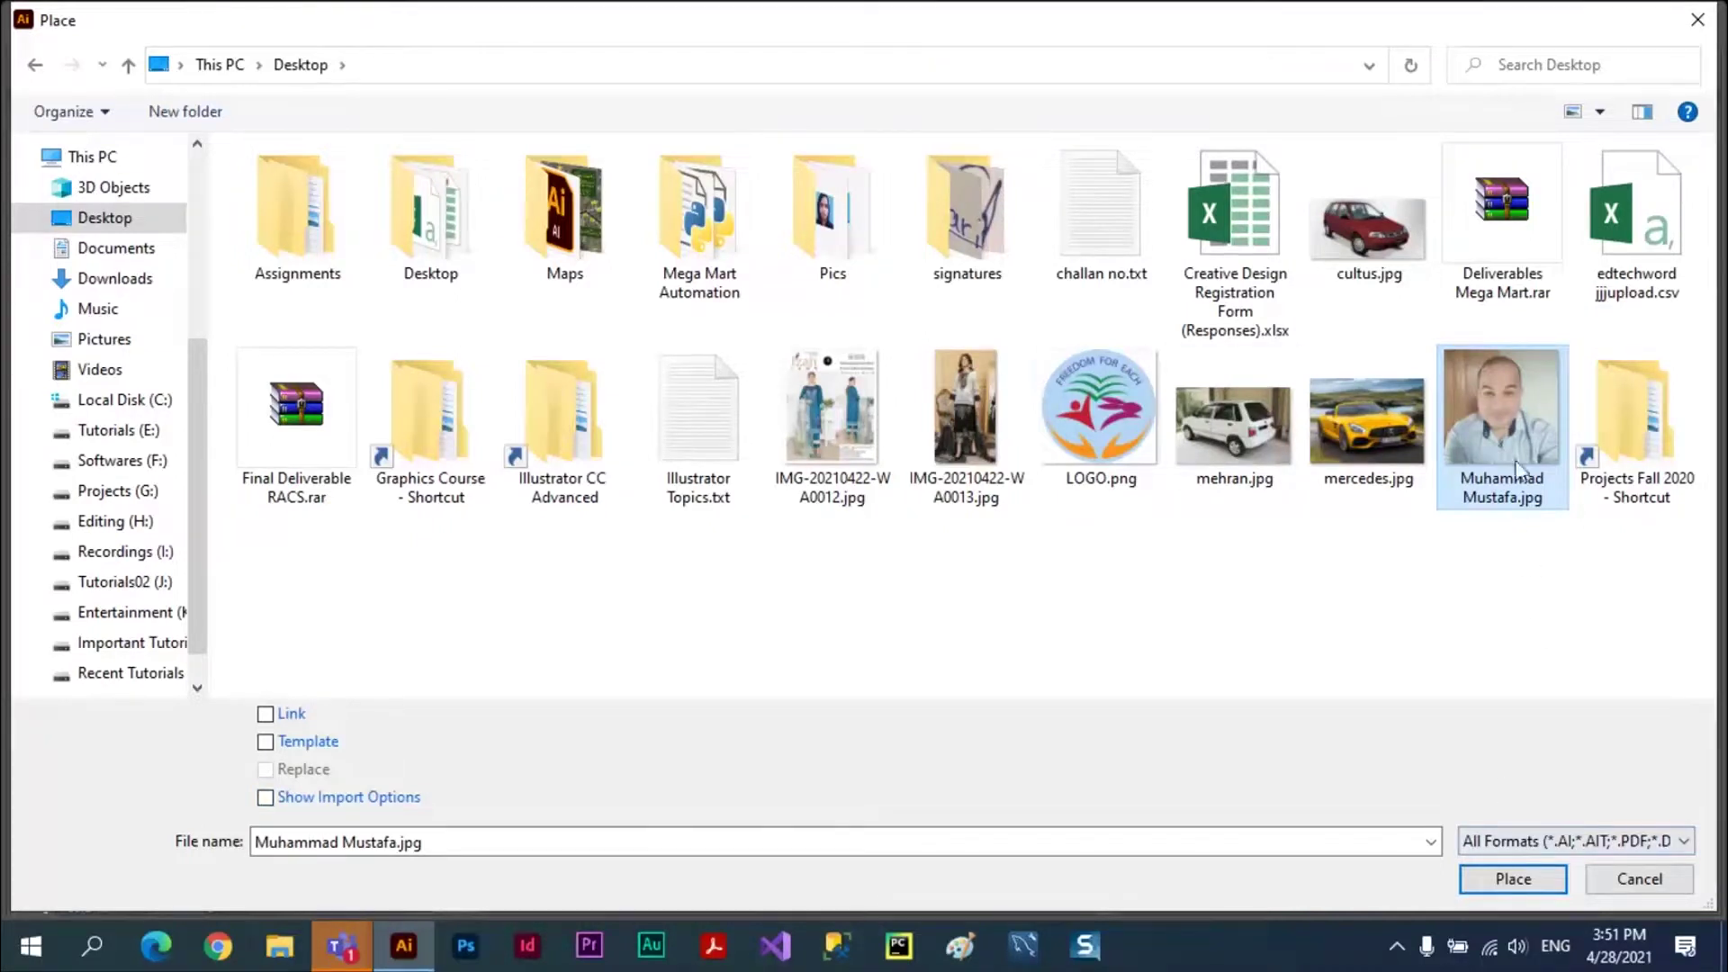
left_click(1095, 402, "ctrl")
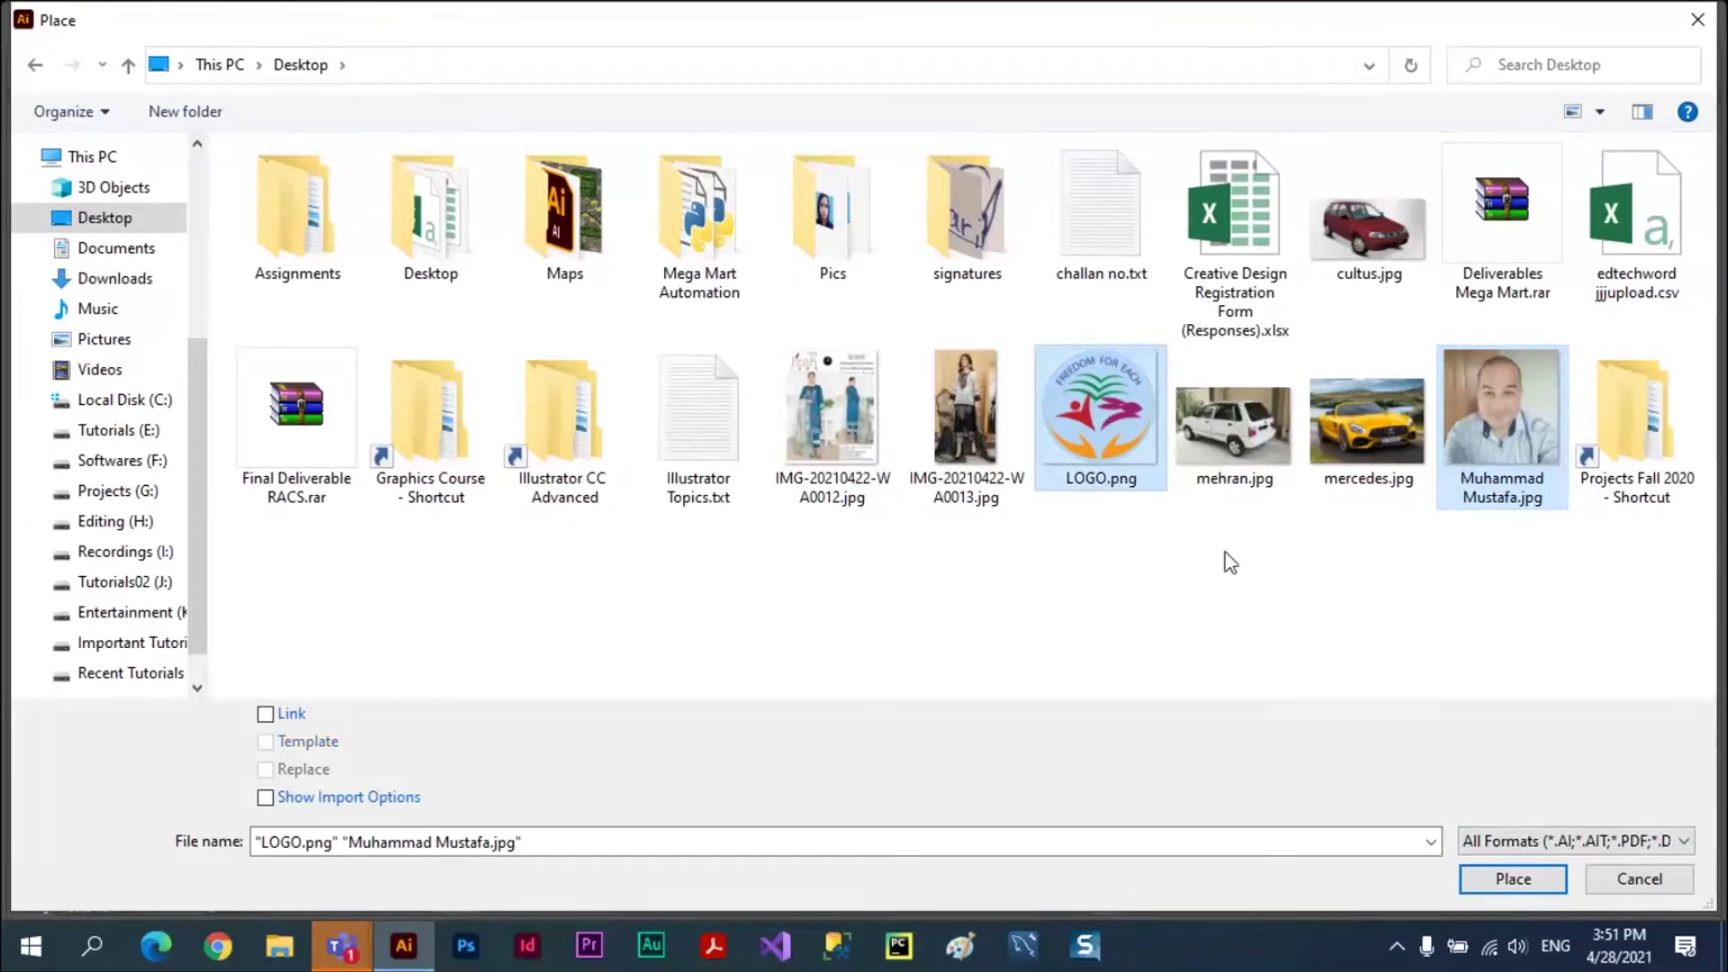
left_click(1234, 434, "ctrl")
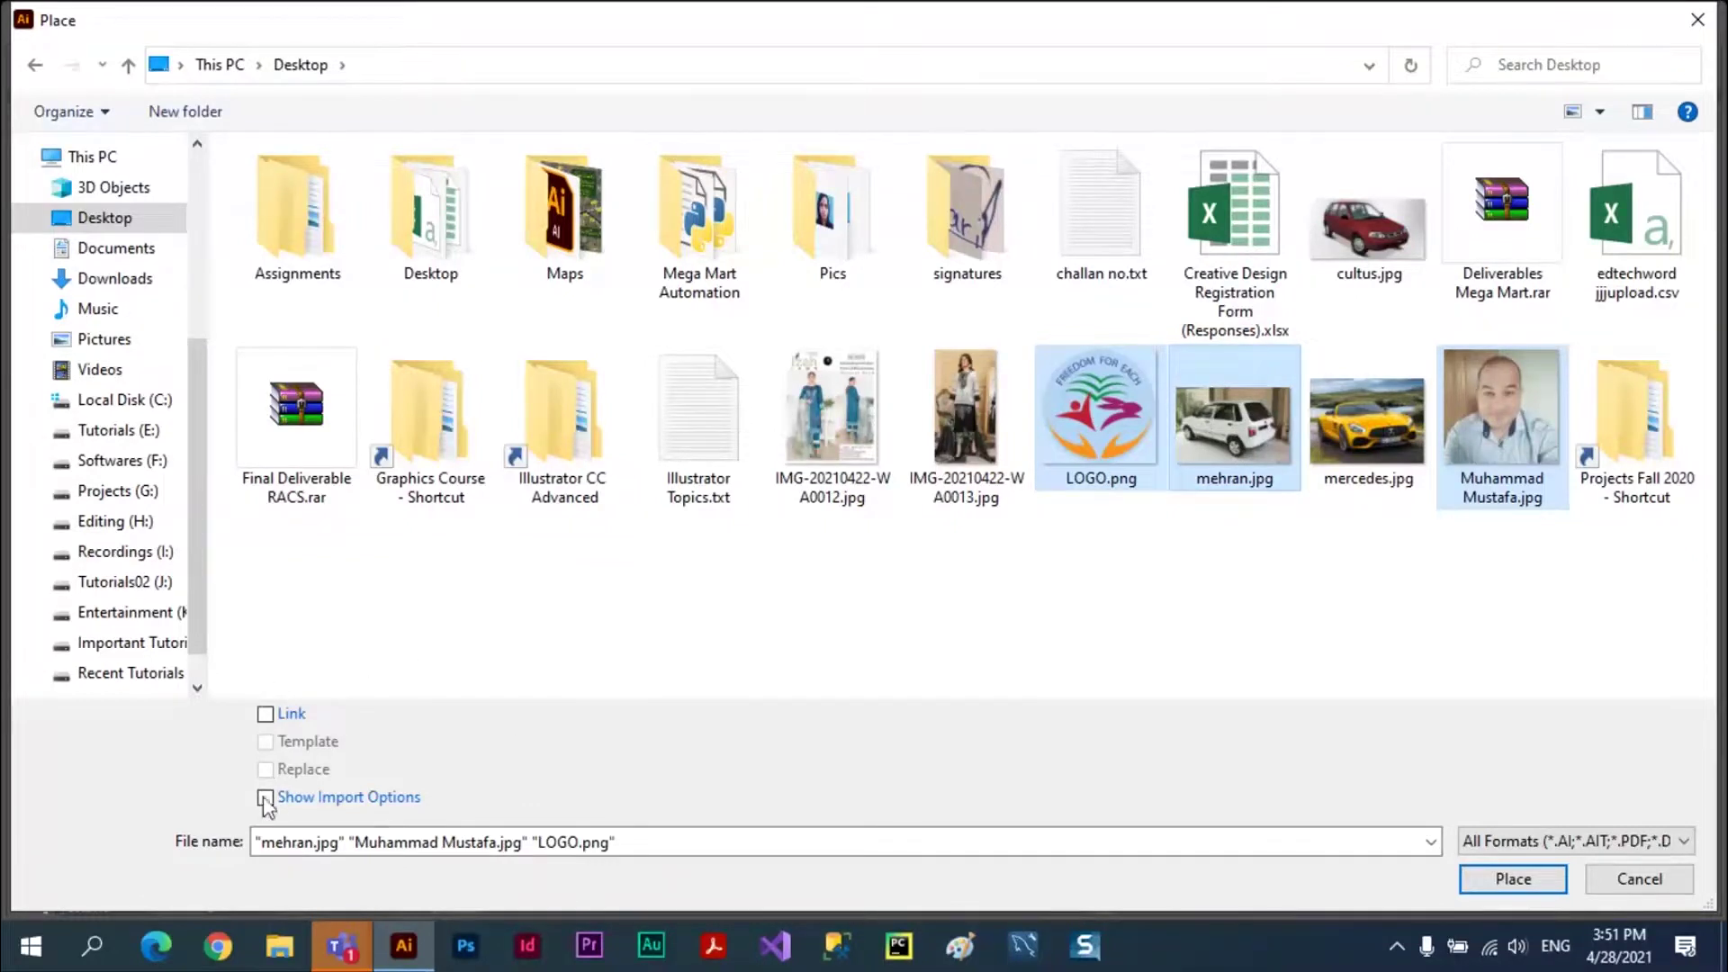
left_click(1494, 880)
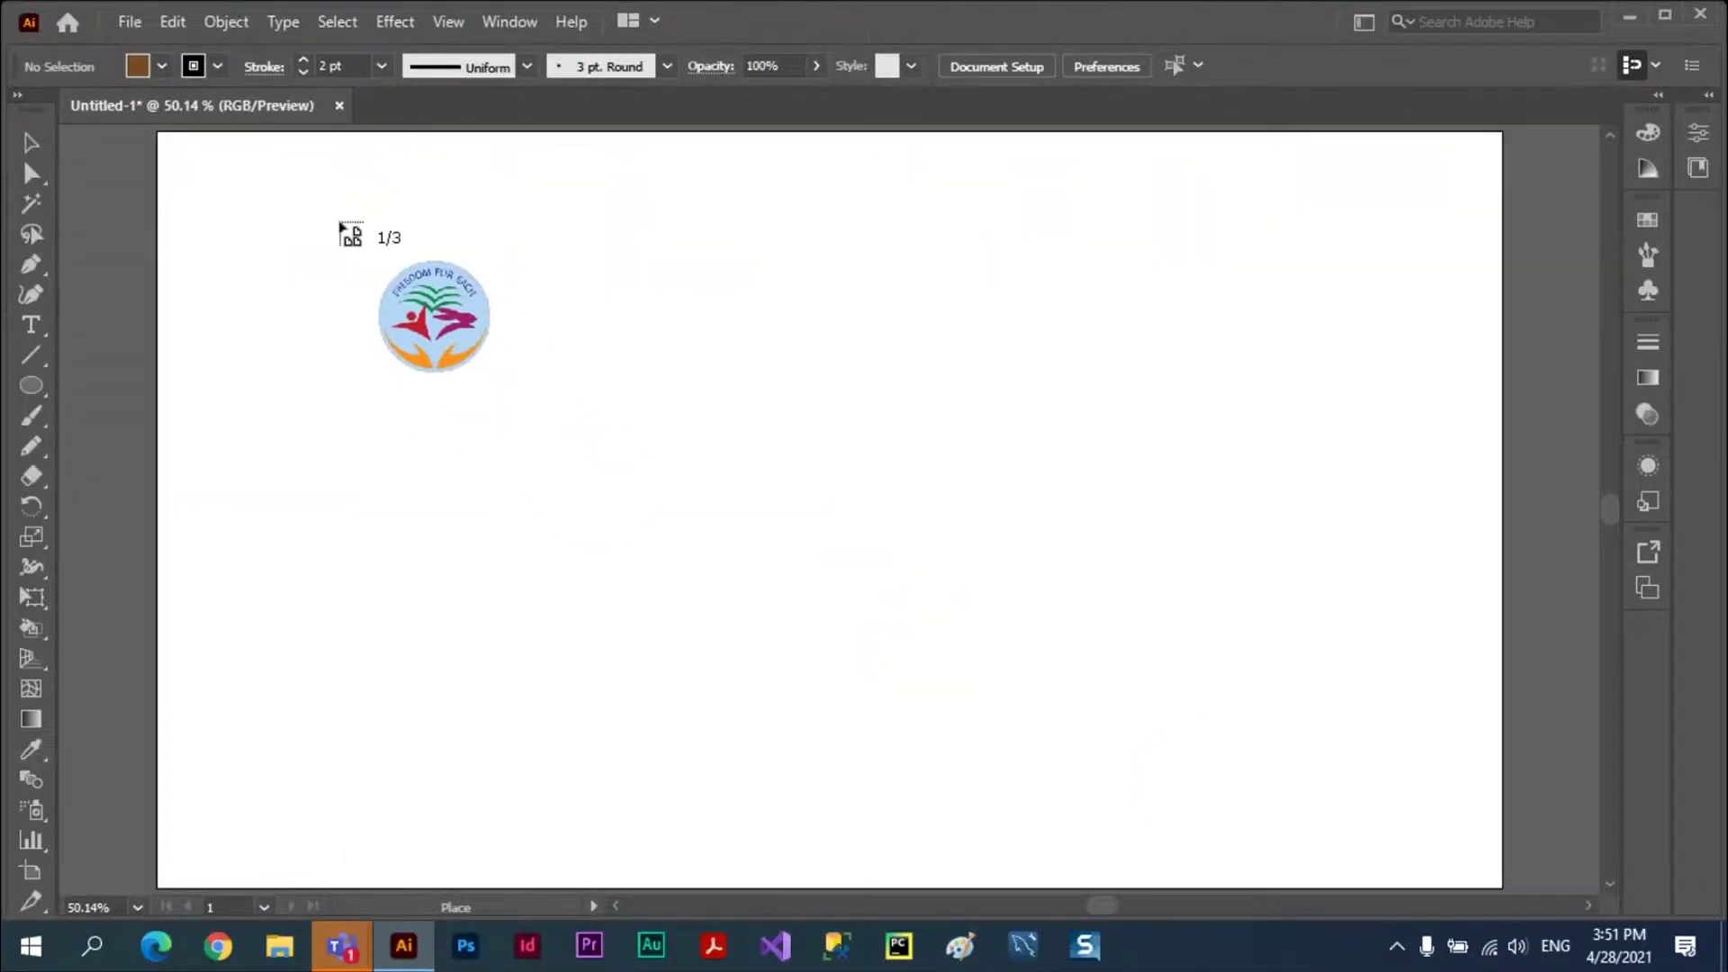
- Cycle through the loaded images and place LOGO.png at a reduced size in the artboard's upper-left area
key("Right")
key("Right")
key("Left")
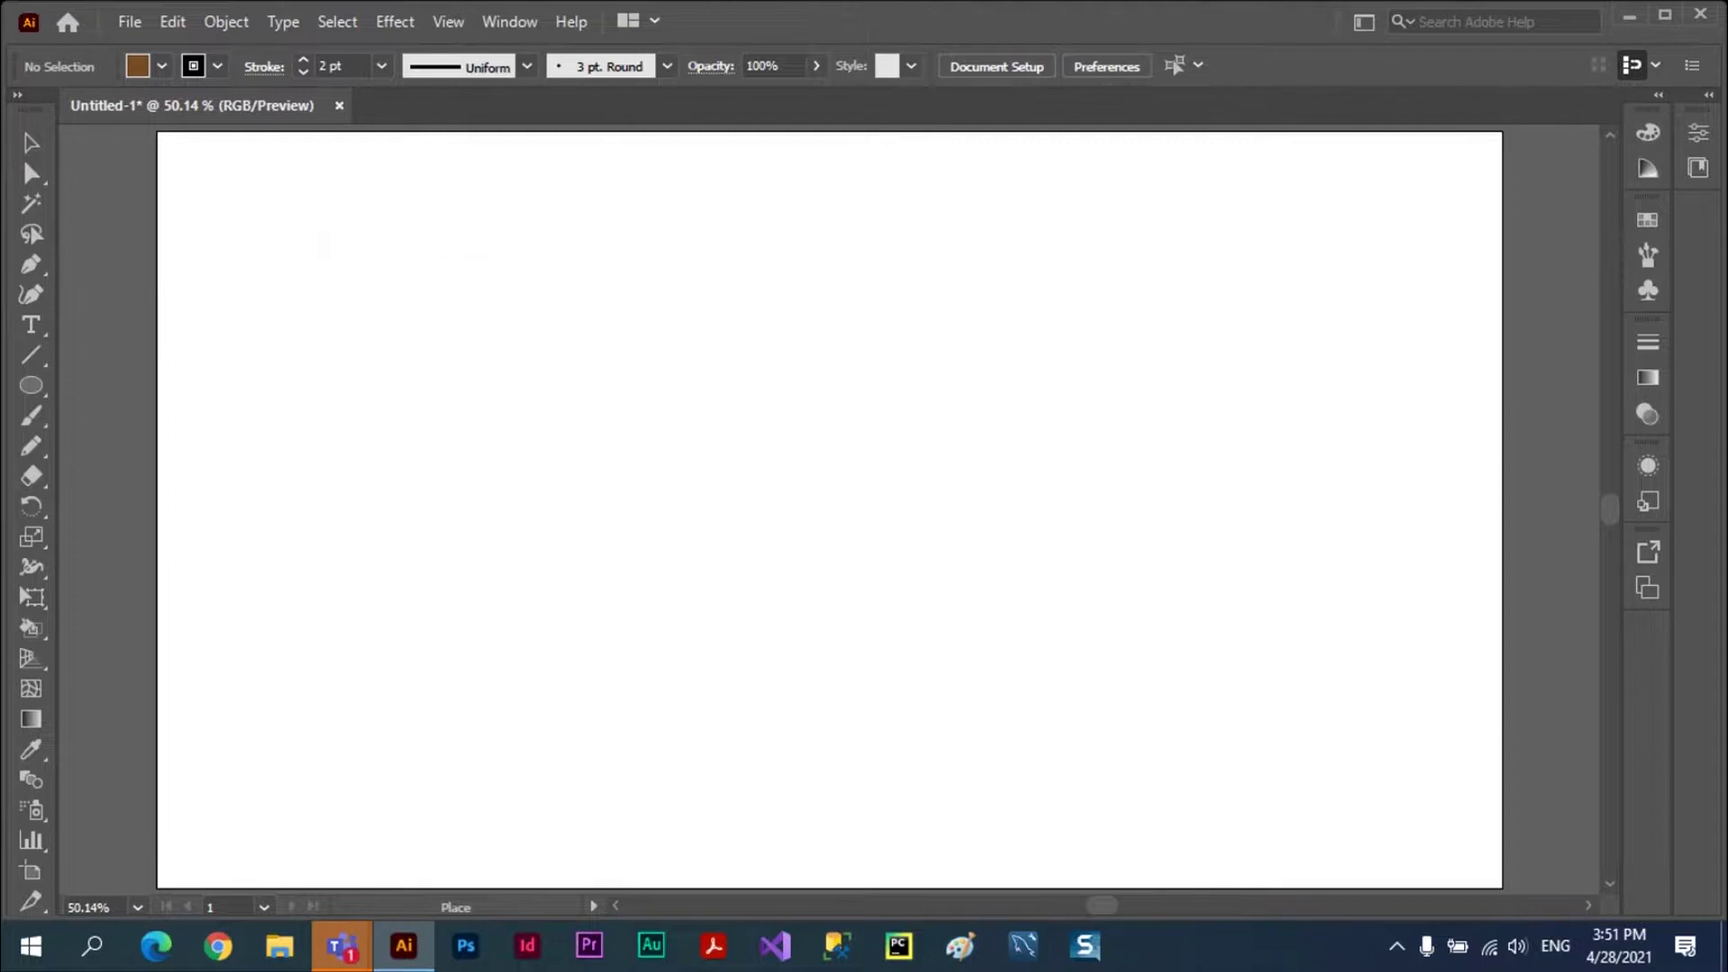
key("Left")
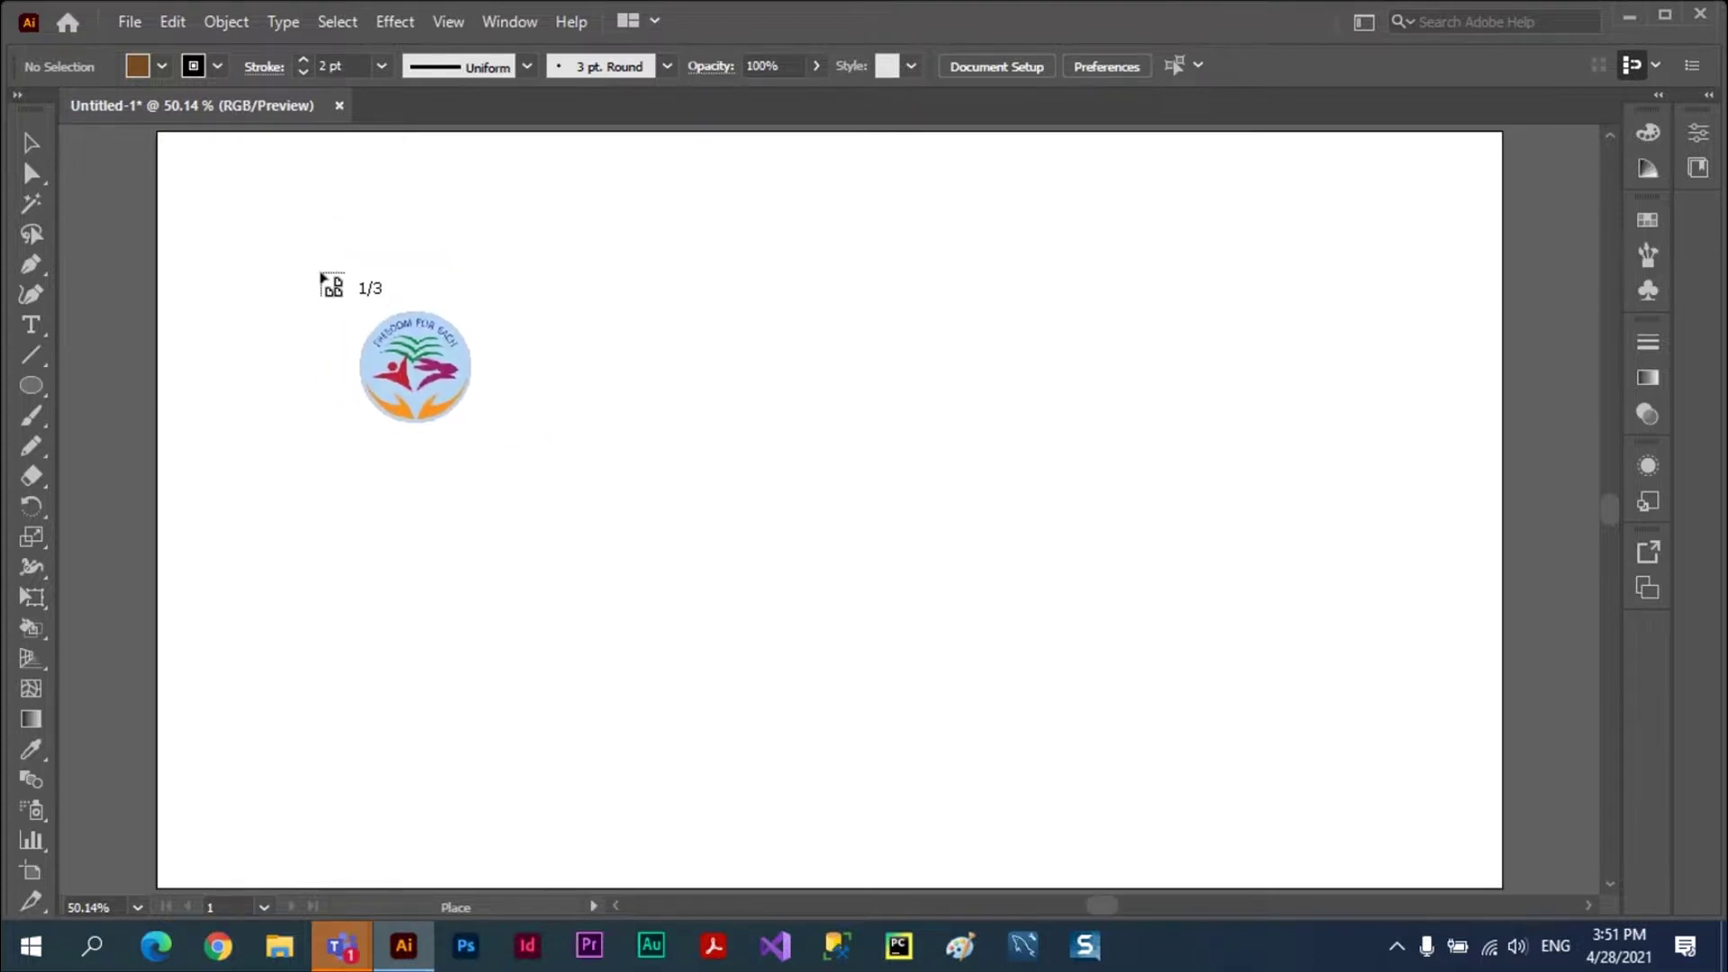
left_click_drag(247, 204, 567, 504)
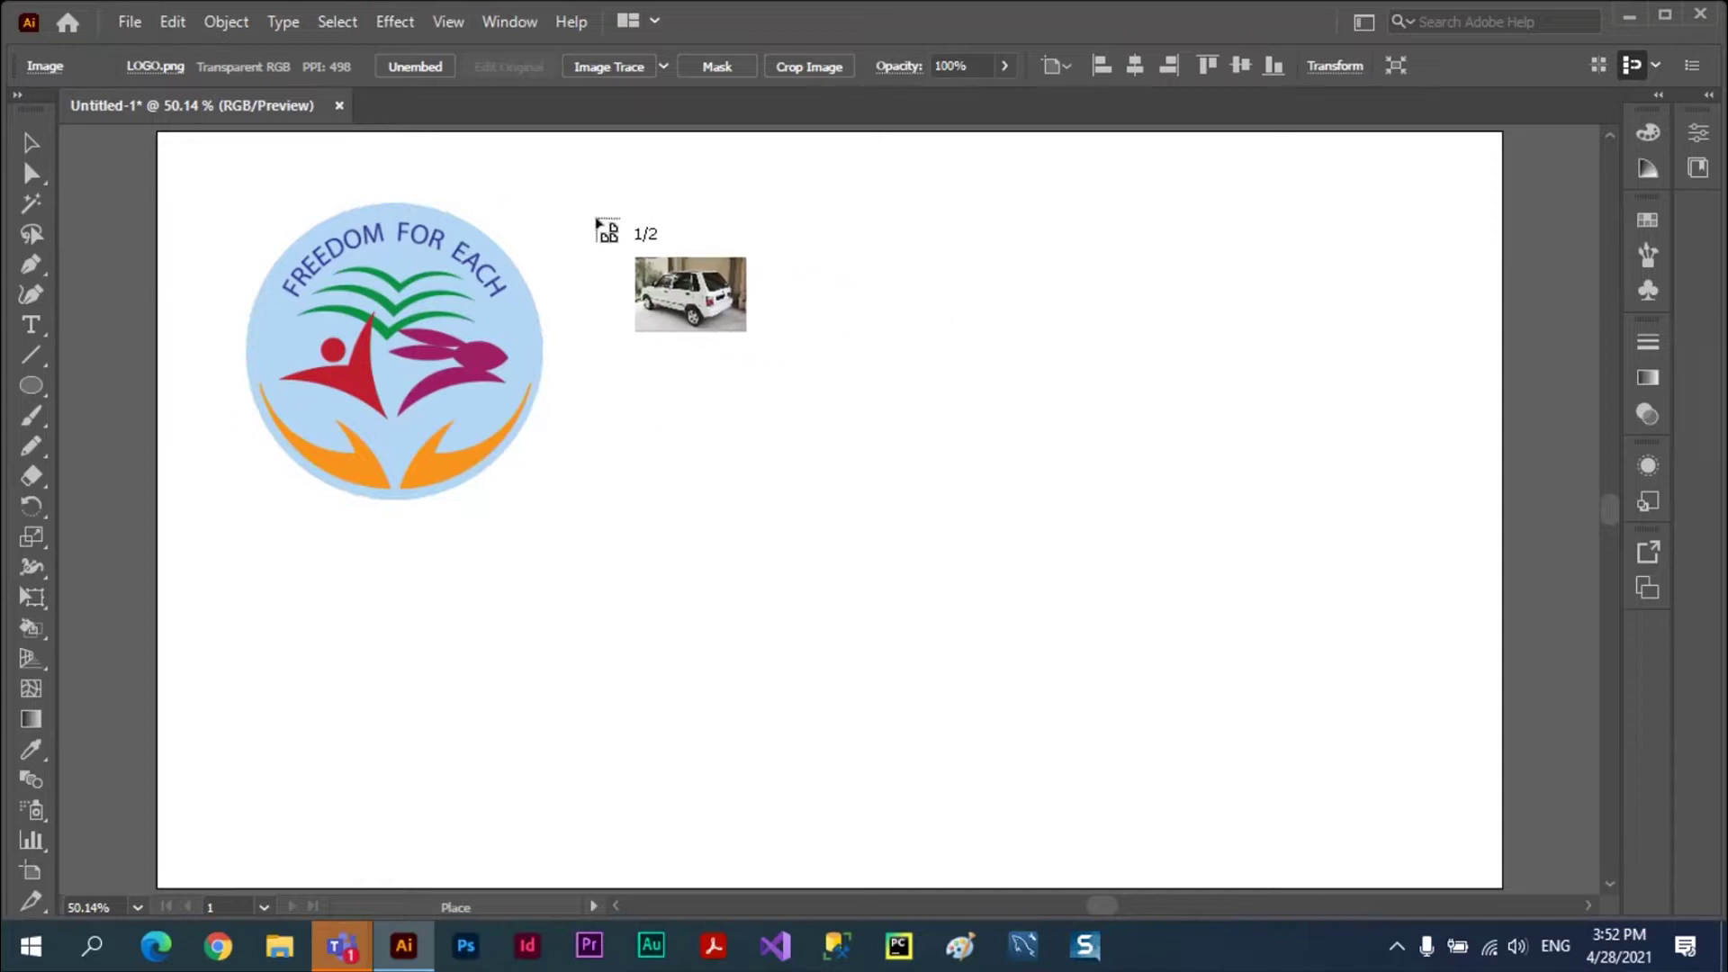
- Place the mehran.jpg car photo at full size beside the logo and a small portrait photo below the logo
key("Escape")
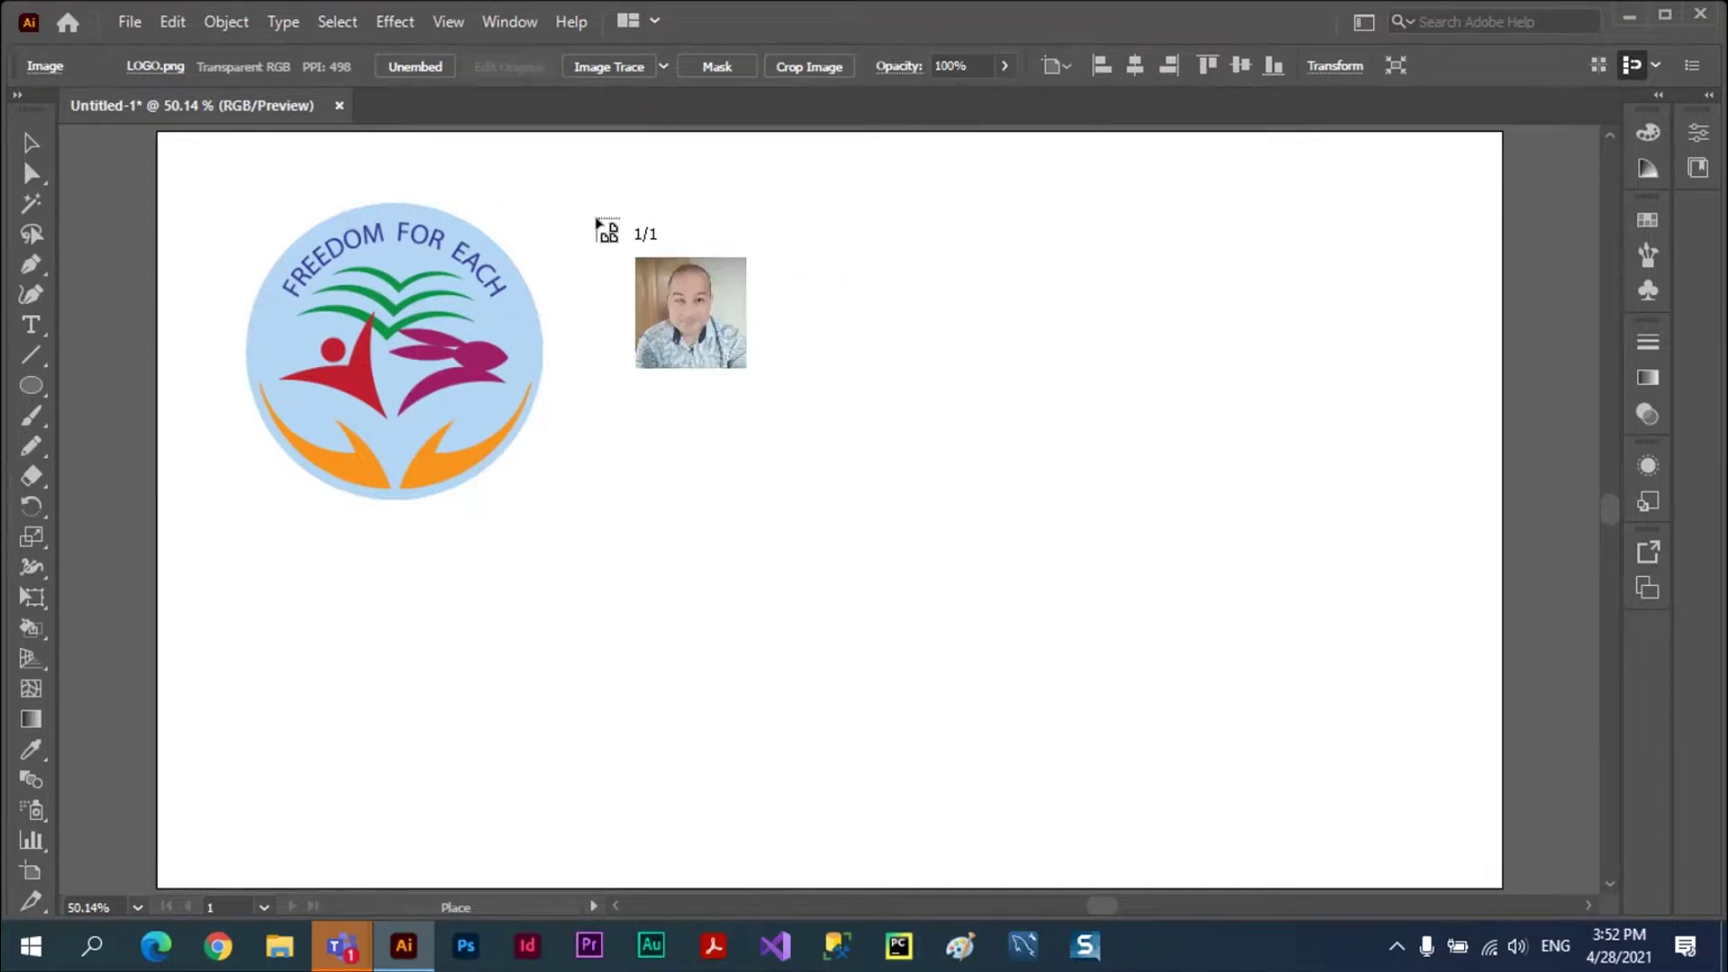
left_click(596, 219)
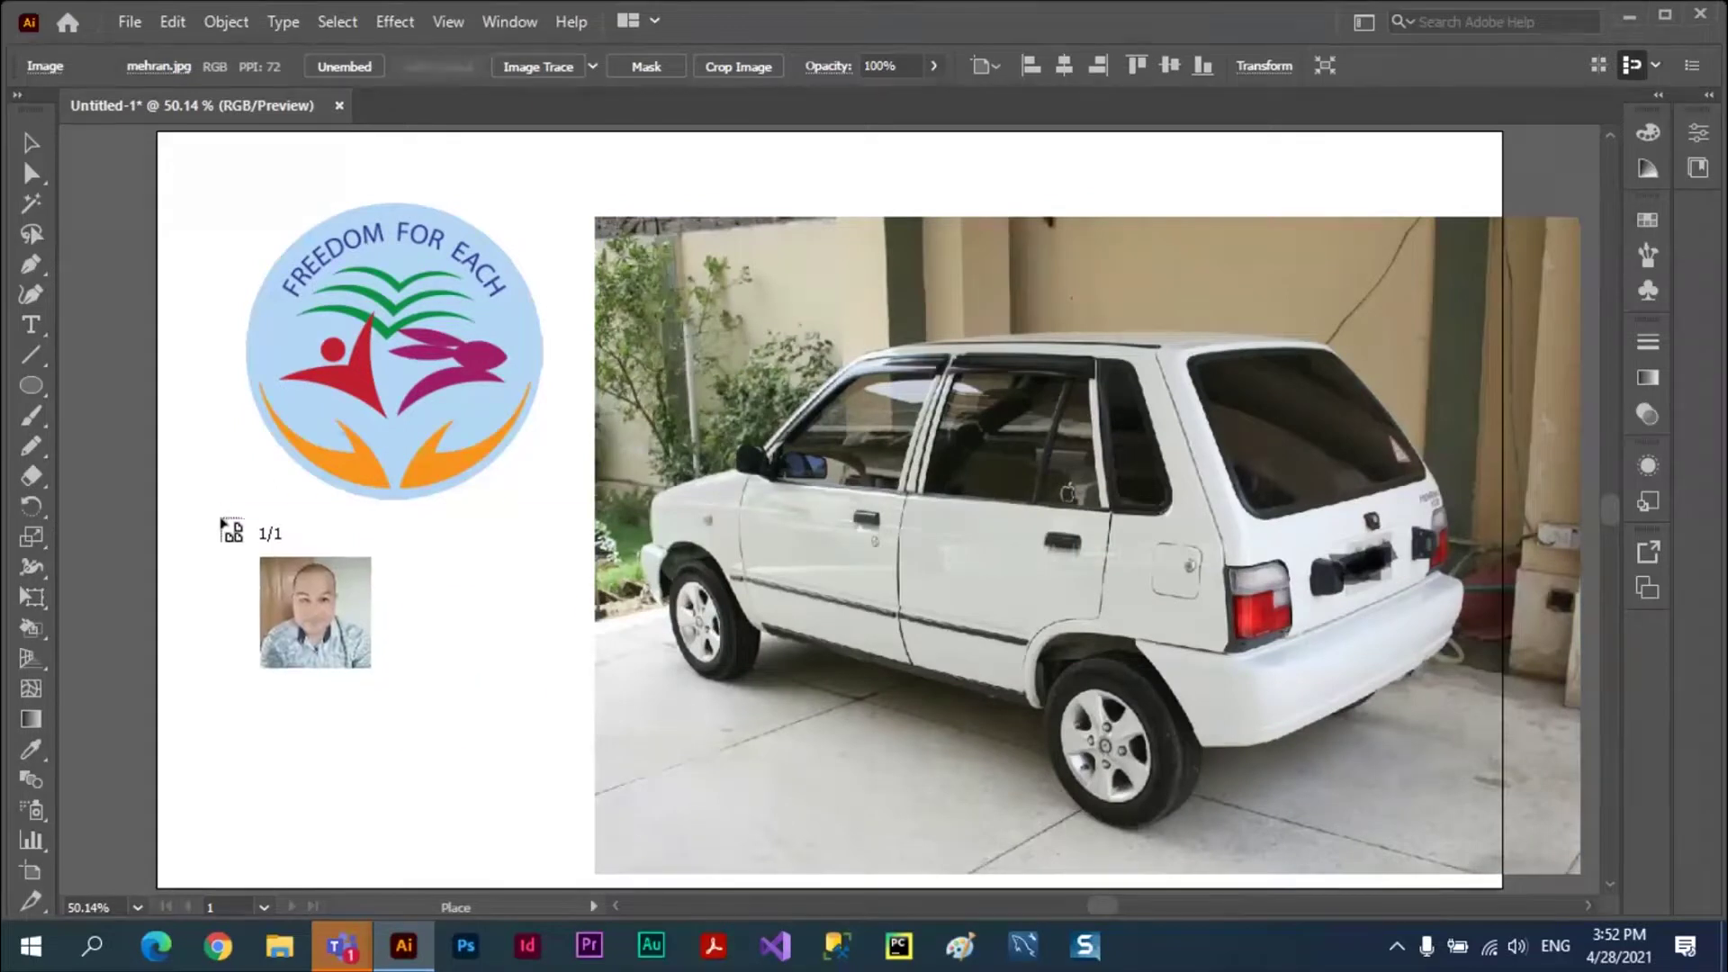
left_click_drag(220, 513, 473, 758)
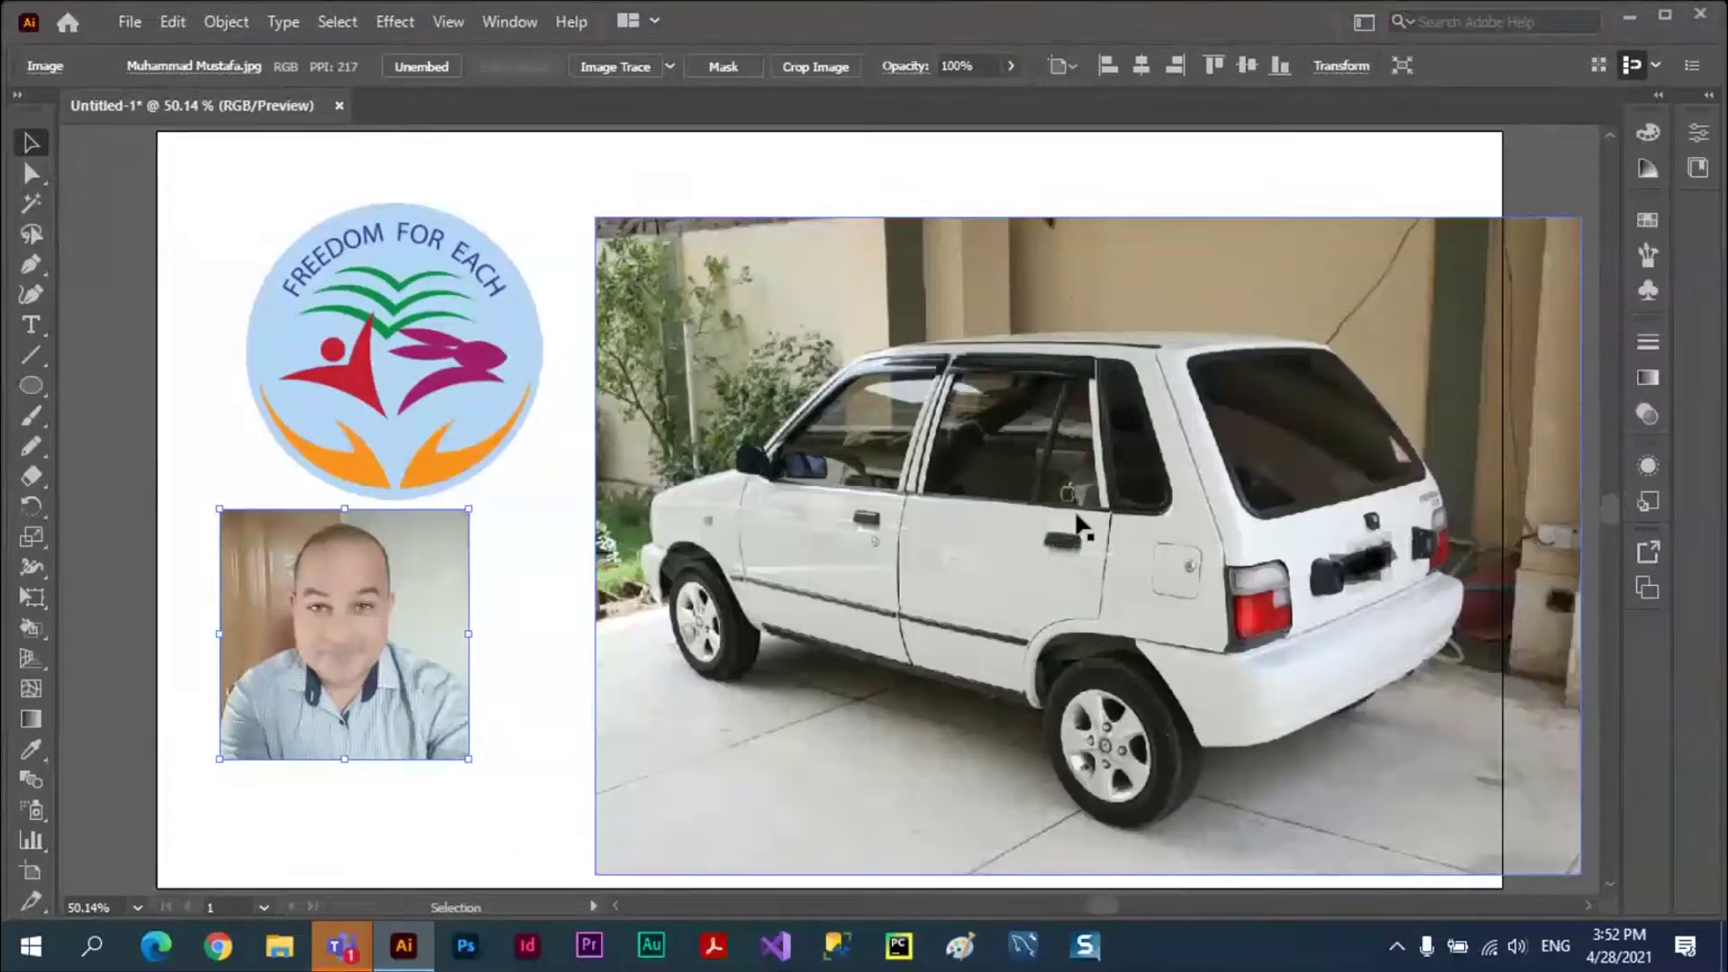
- Undo the placement of the portrait and car photos
key("a")
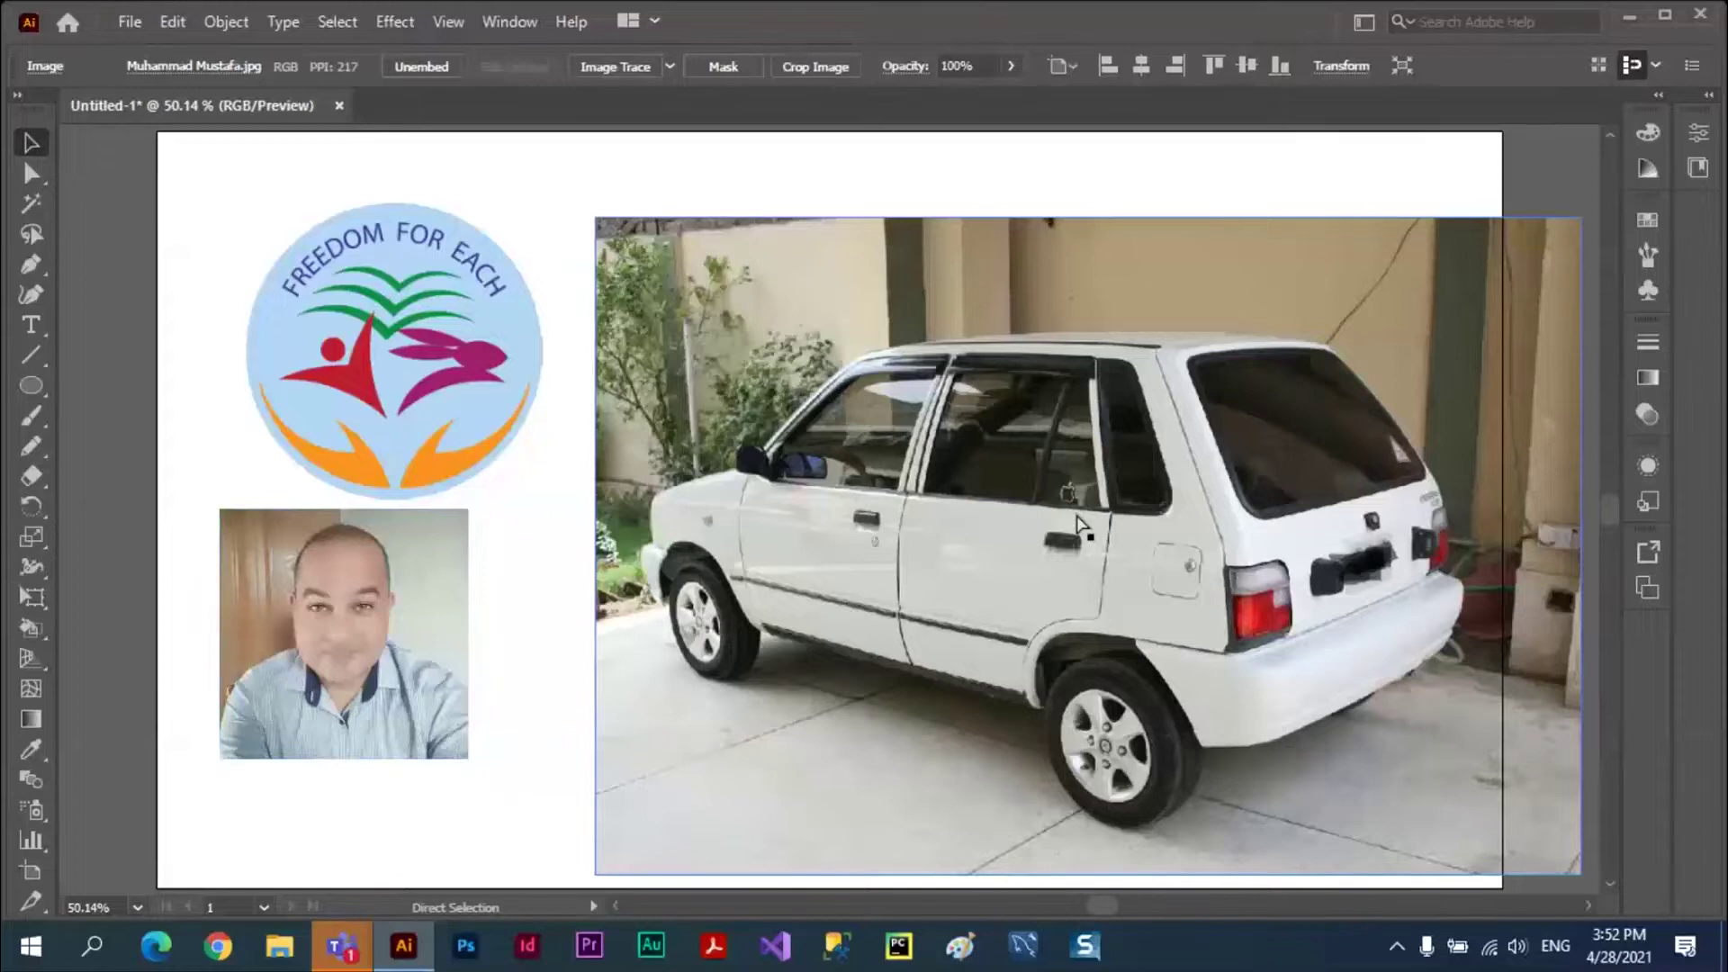
key("ctrl+z")
key("ctrl+z")
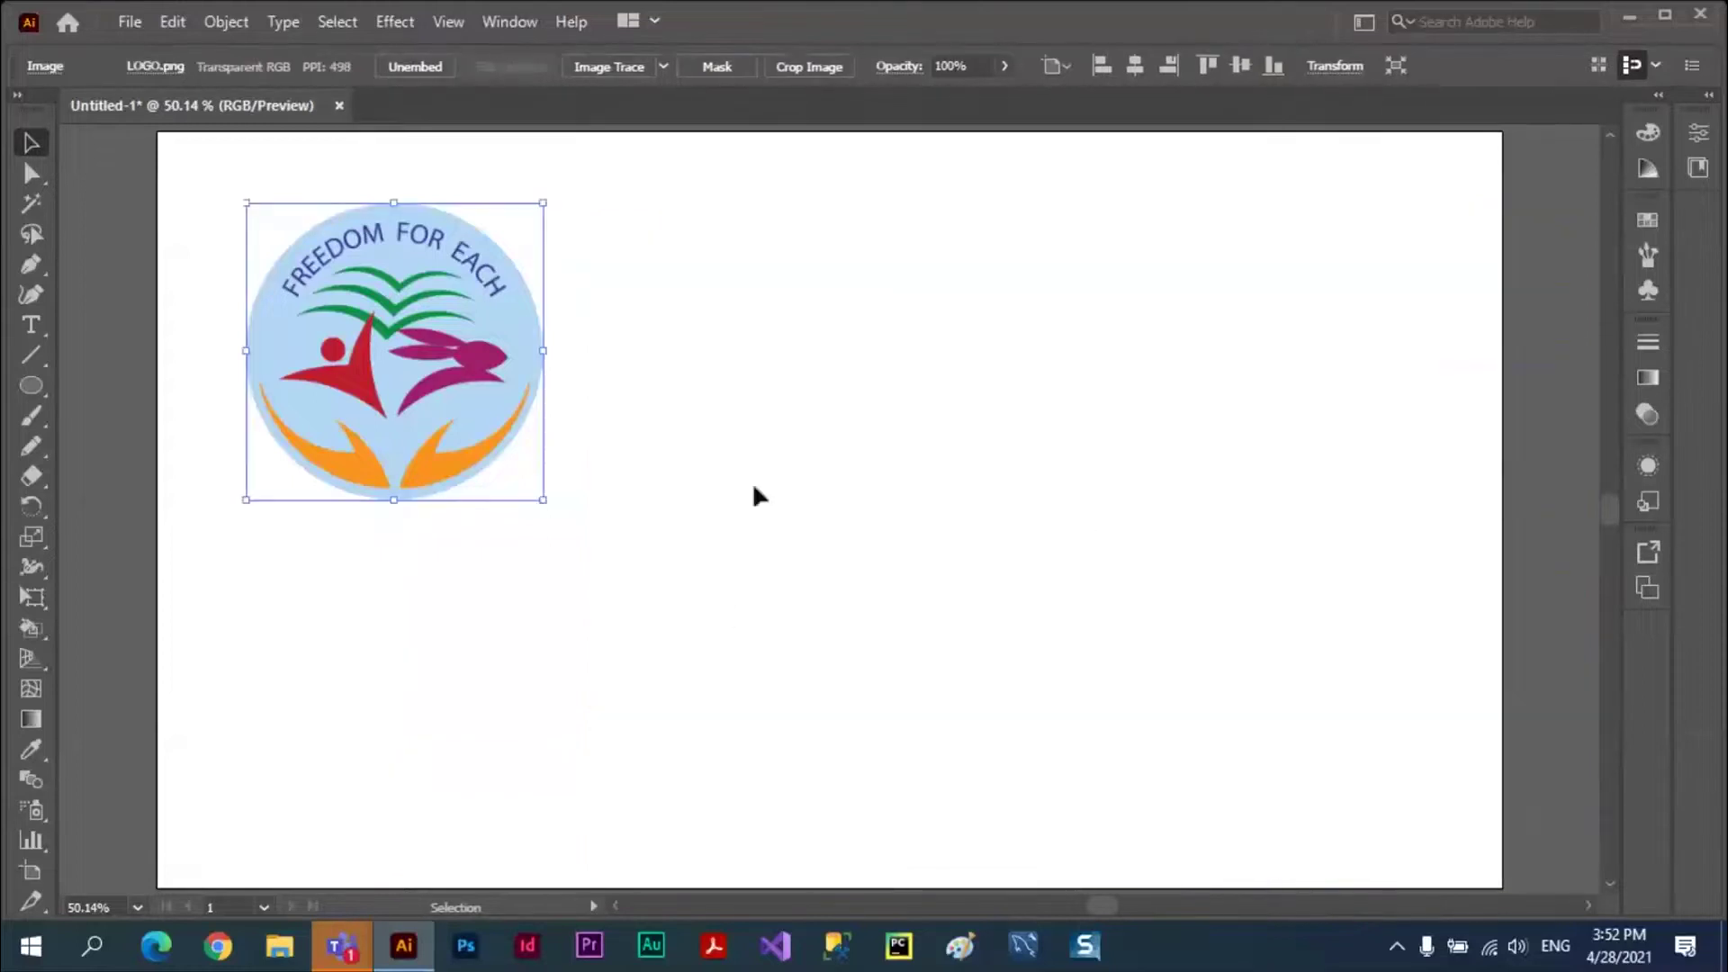
- Move the logo right and slightly down towards the artboard's middle, and deselect it
left_click_drag(404, 334, 610, 398)
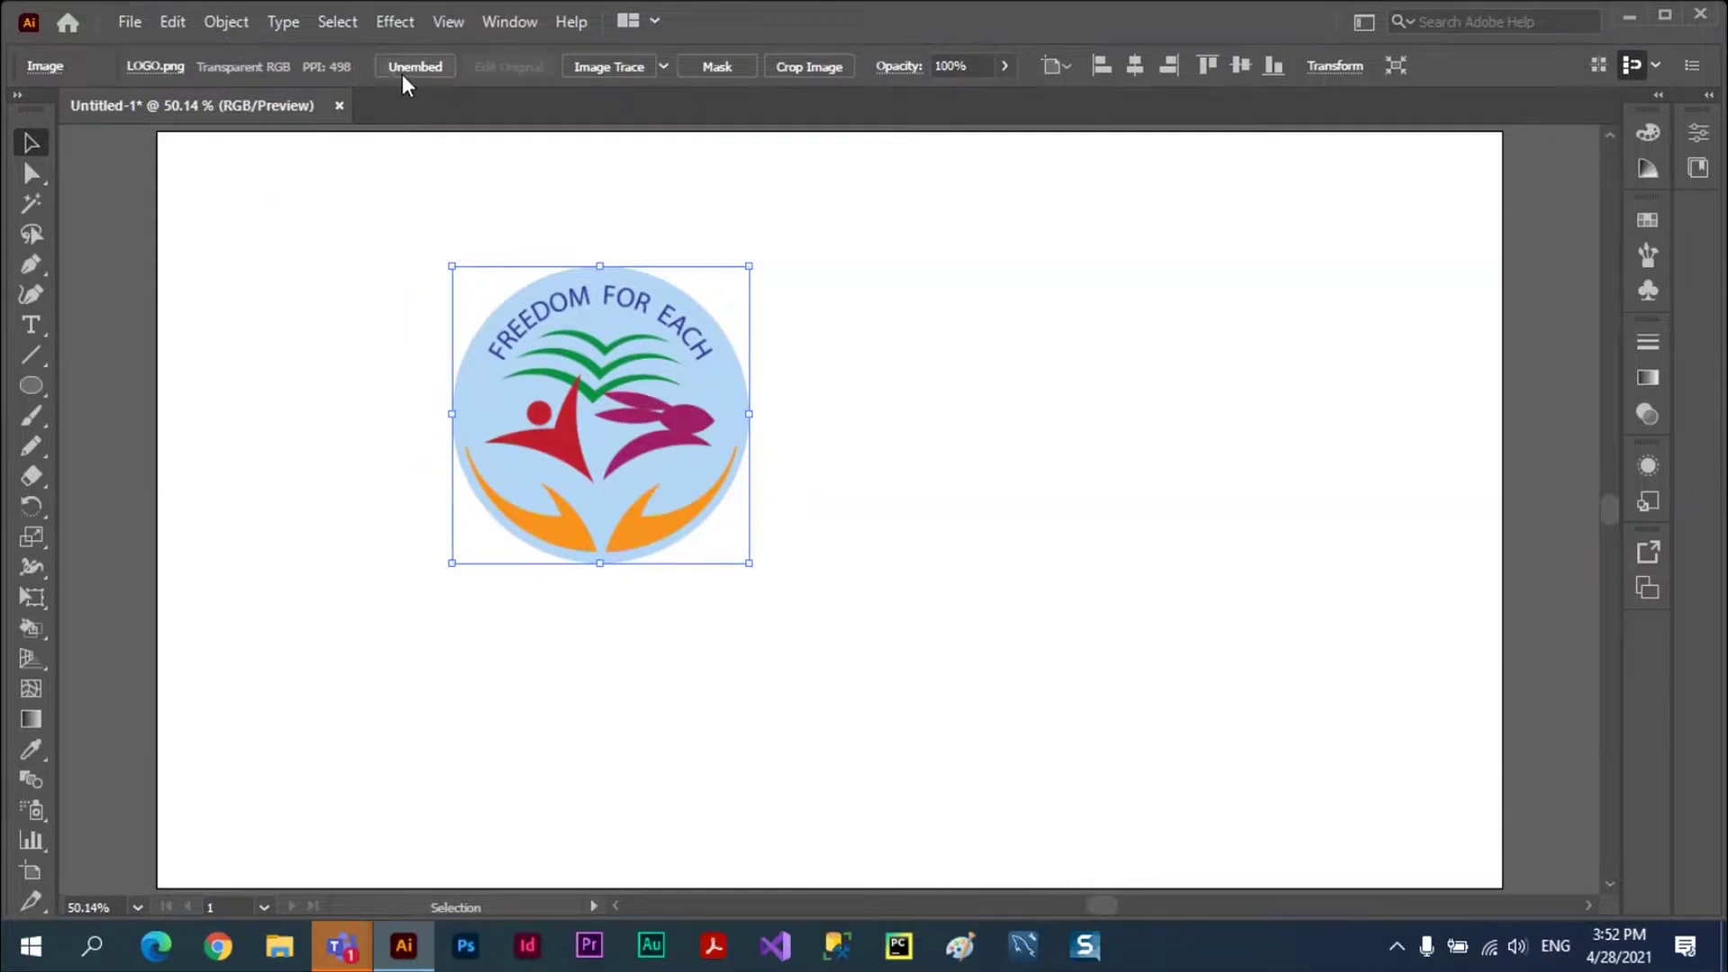
left_click(985, 353)
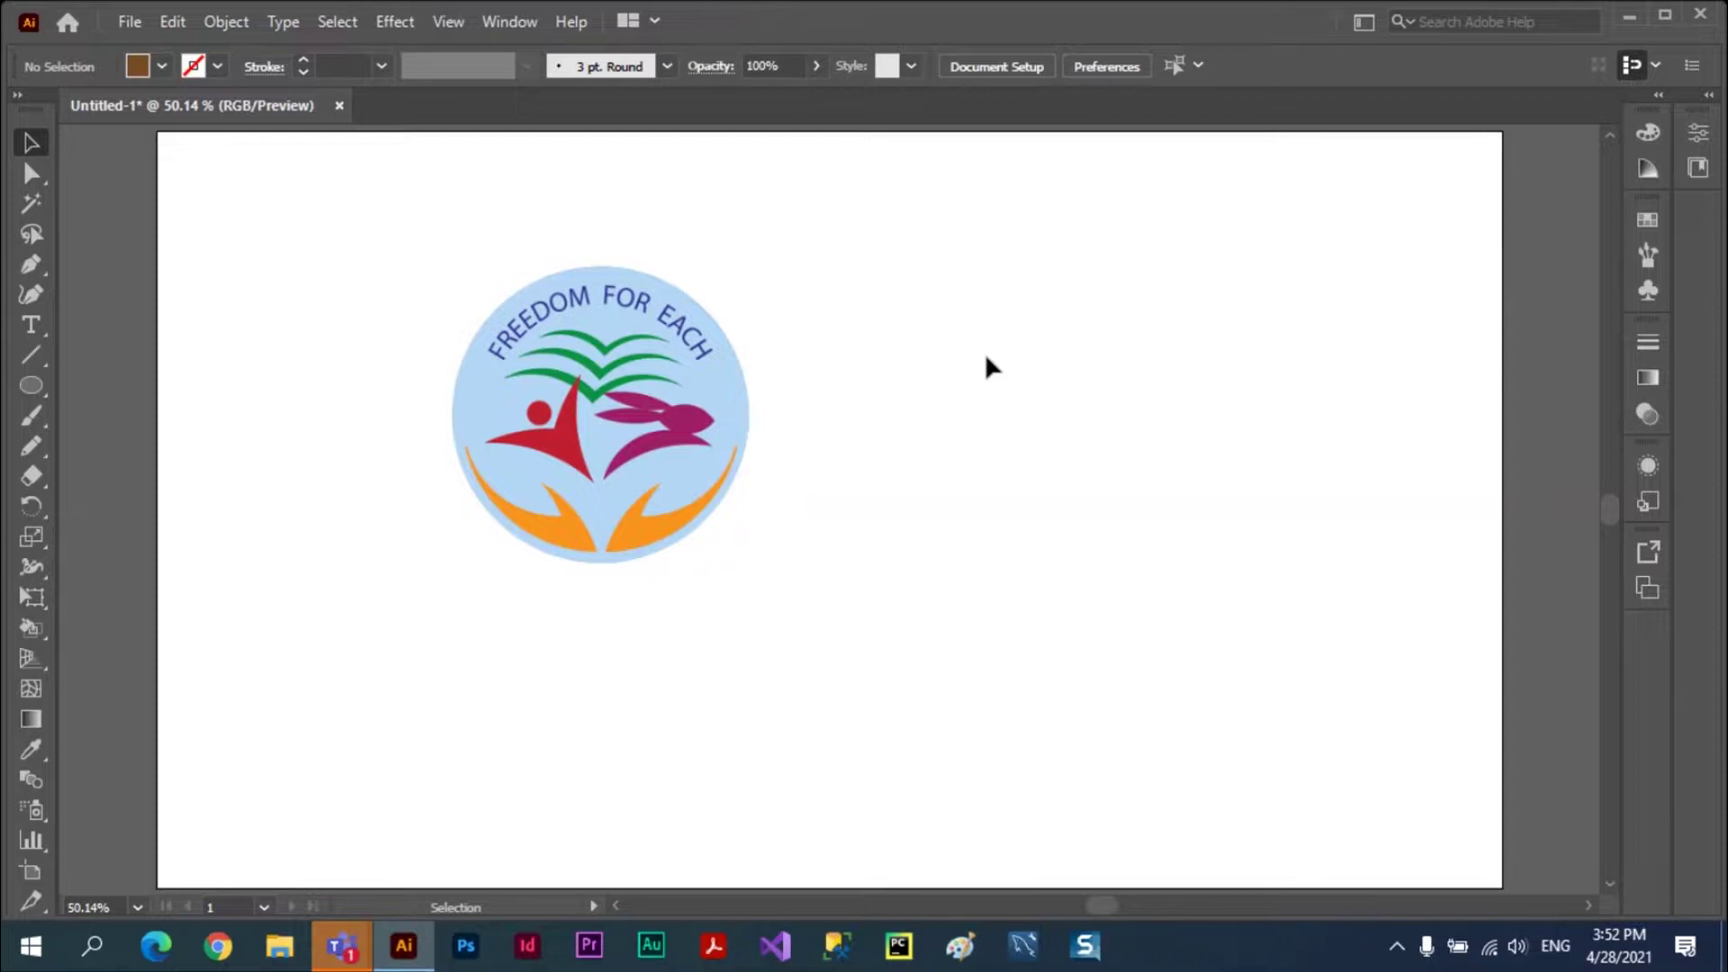
- Place the portrait photo from the Desktop as a linked file, sized slightly larger than the logo, to the logo's right
left_click(131, 22)
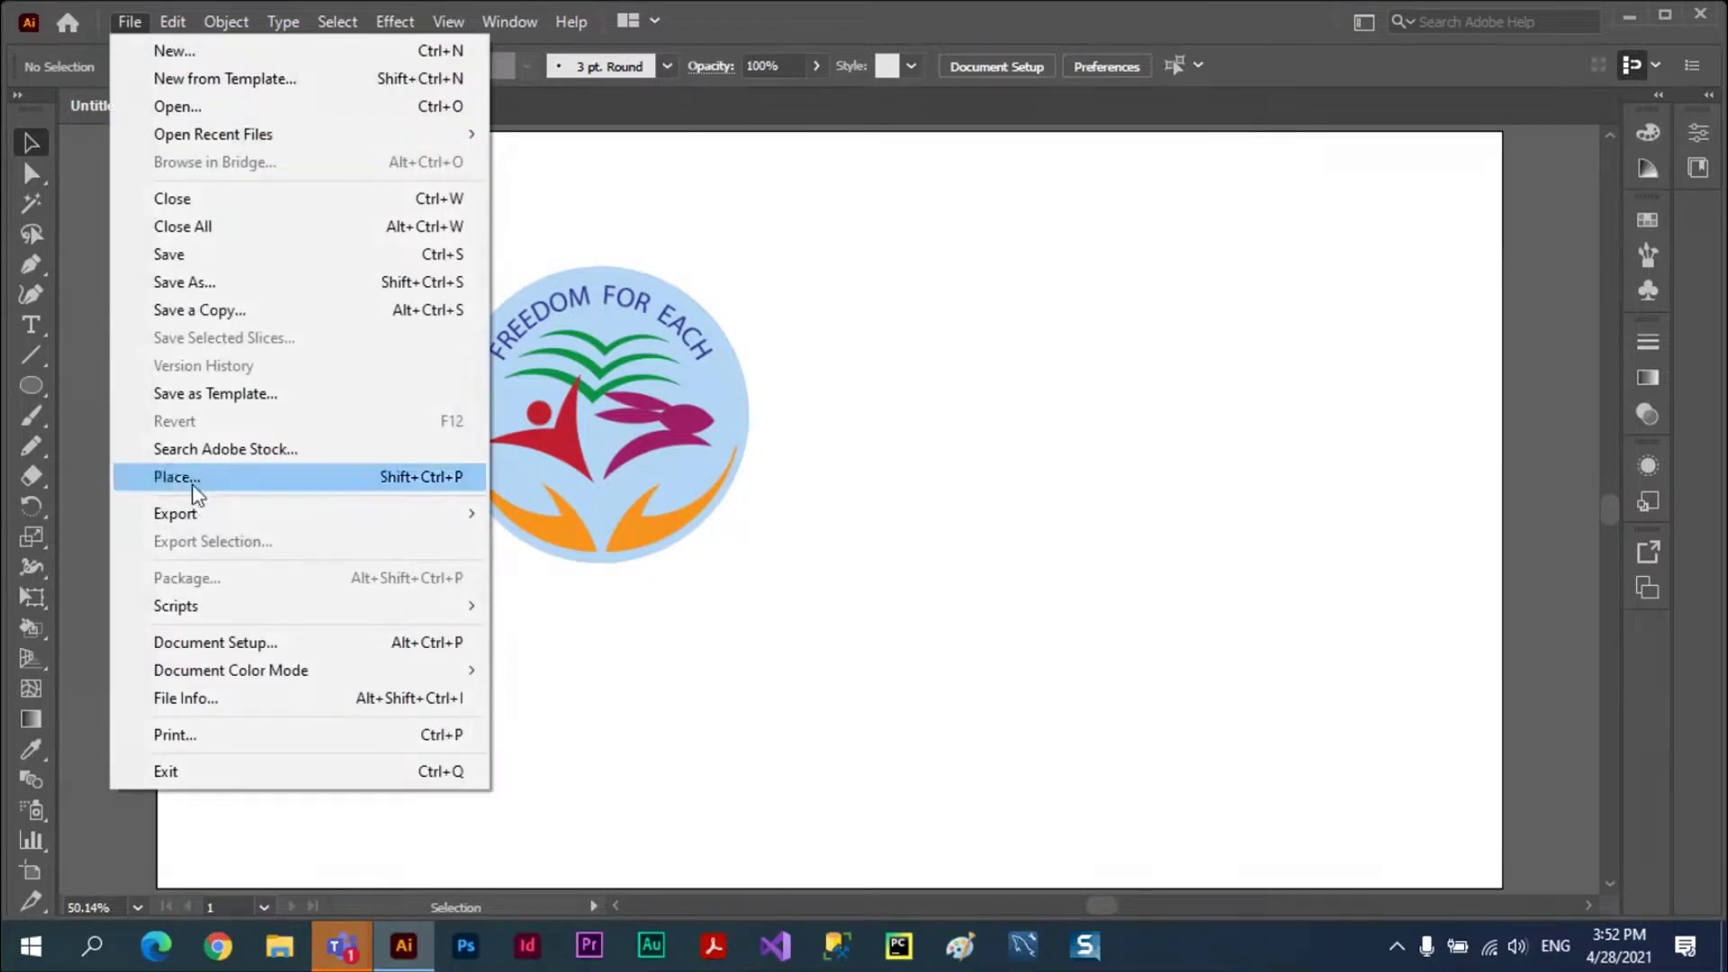
left_click(177, 477)
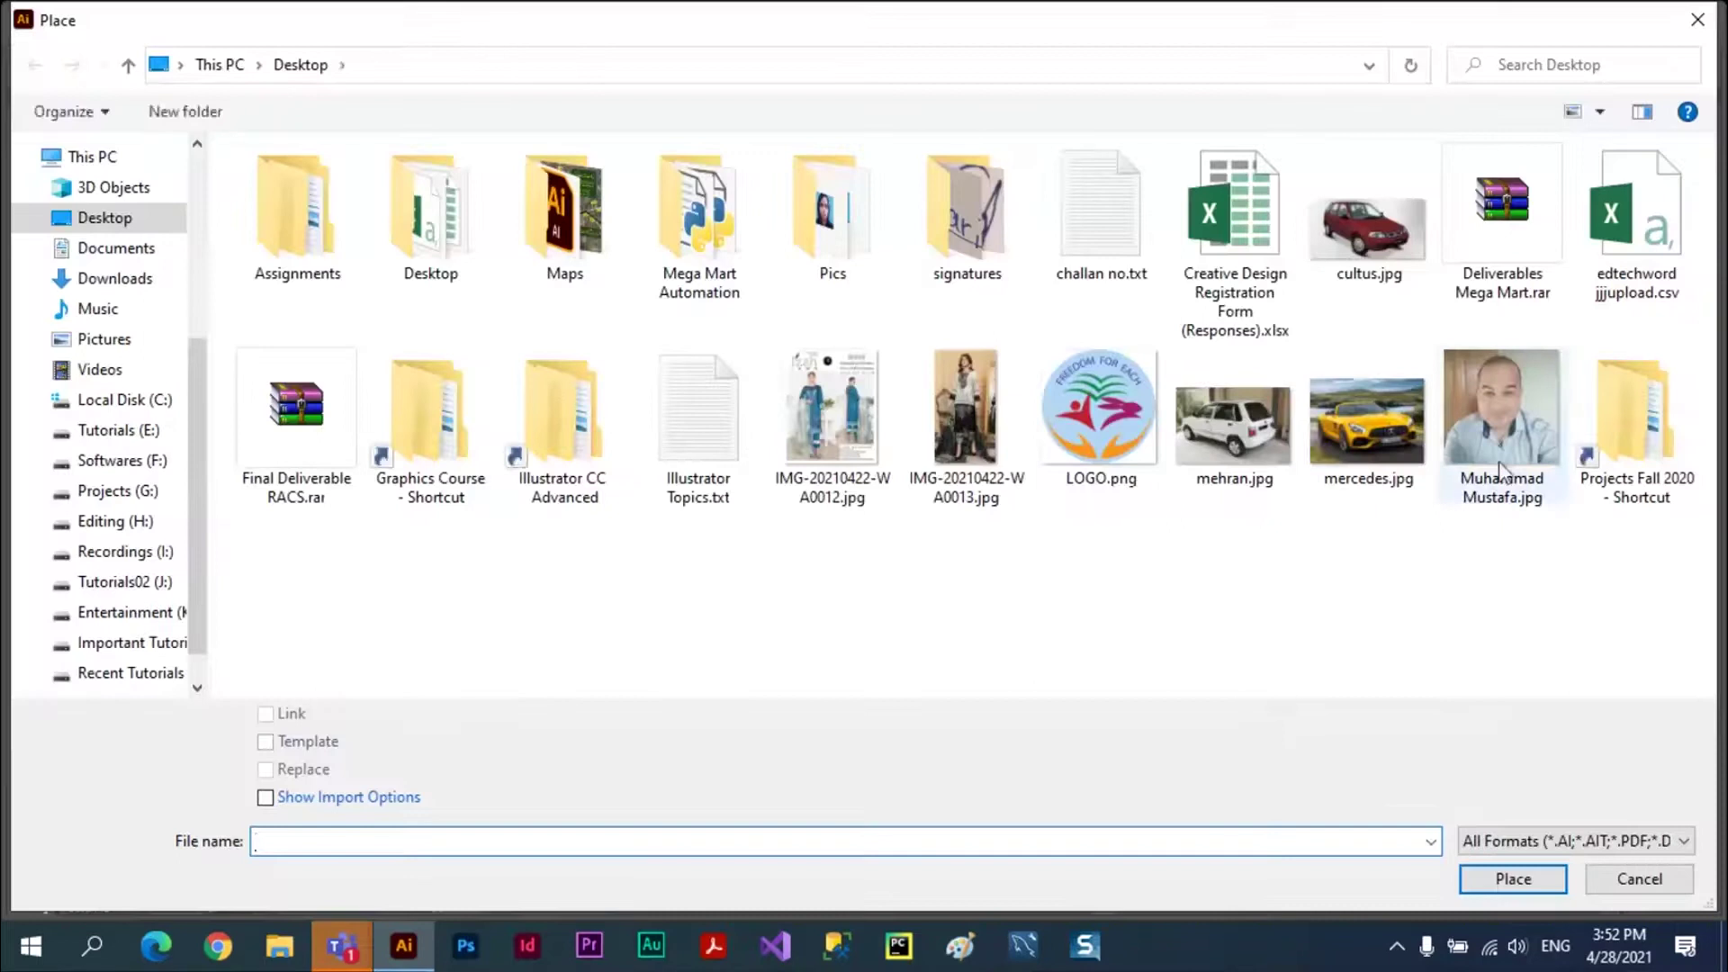
left_click(1494, 413)
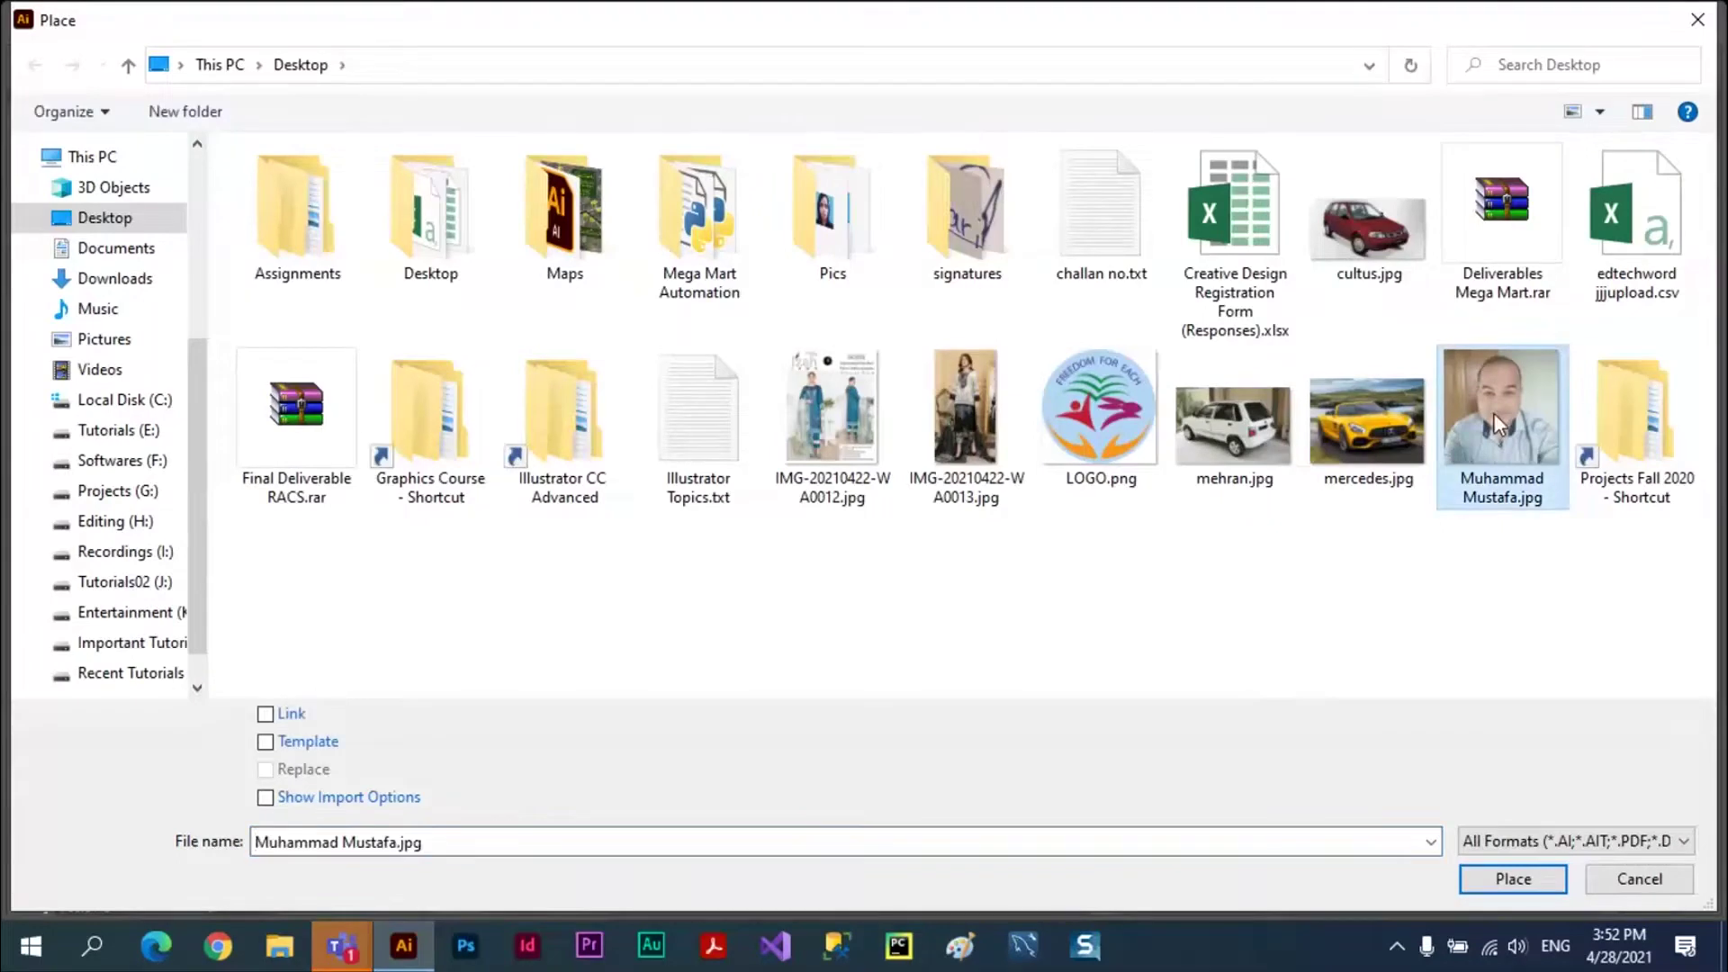
left_click(267, 716)
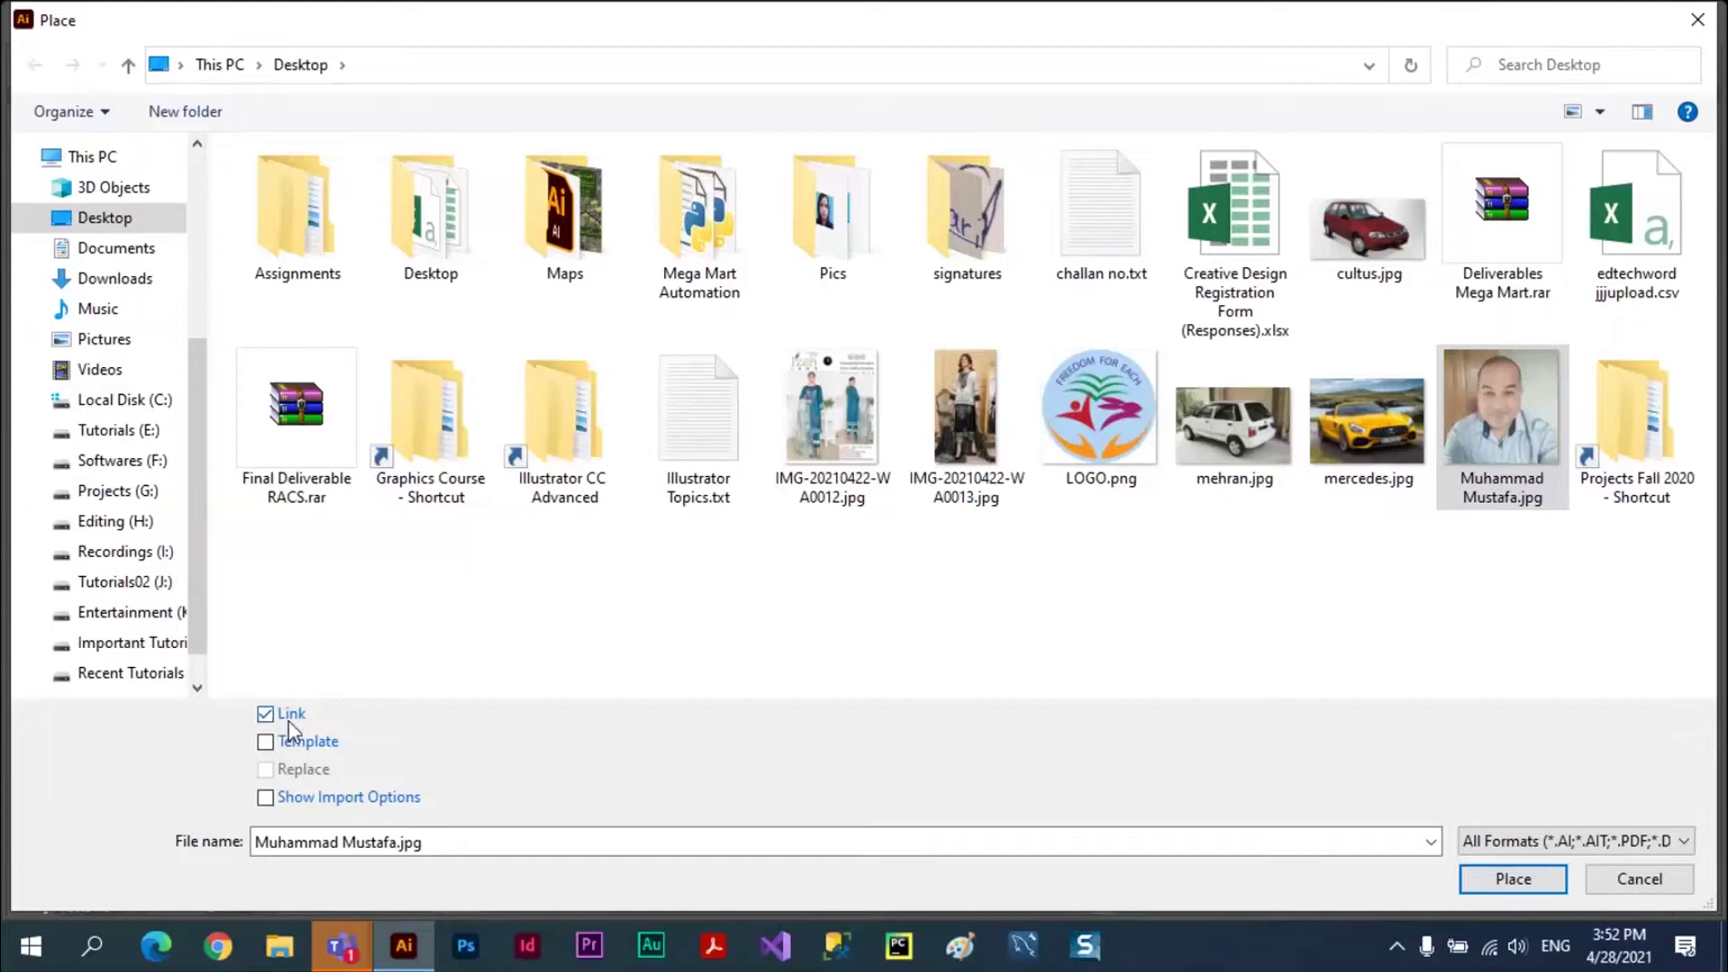
left_click(1513, 881)
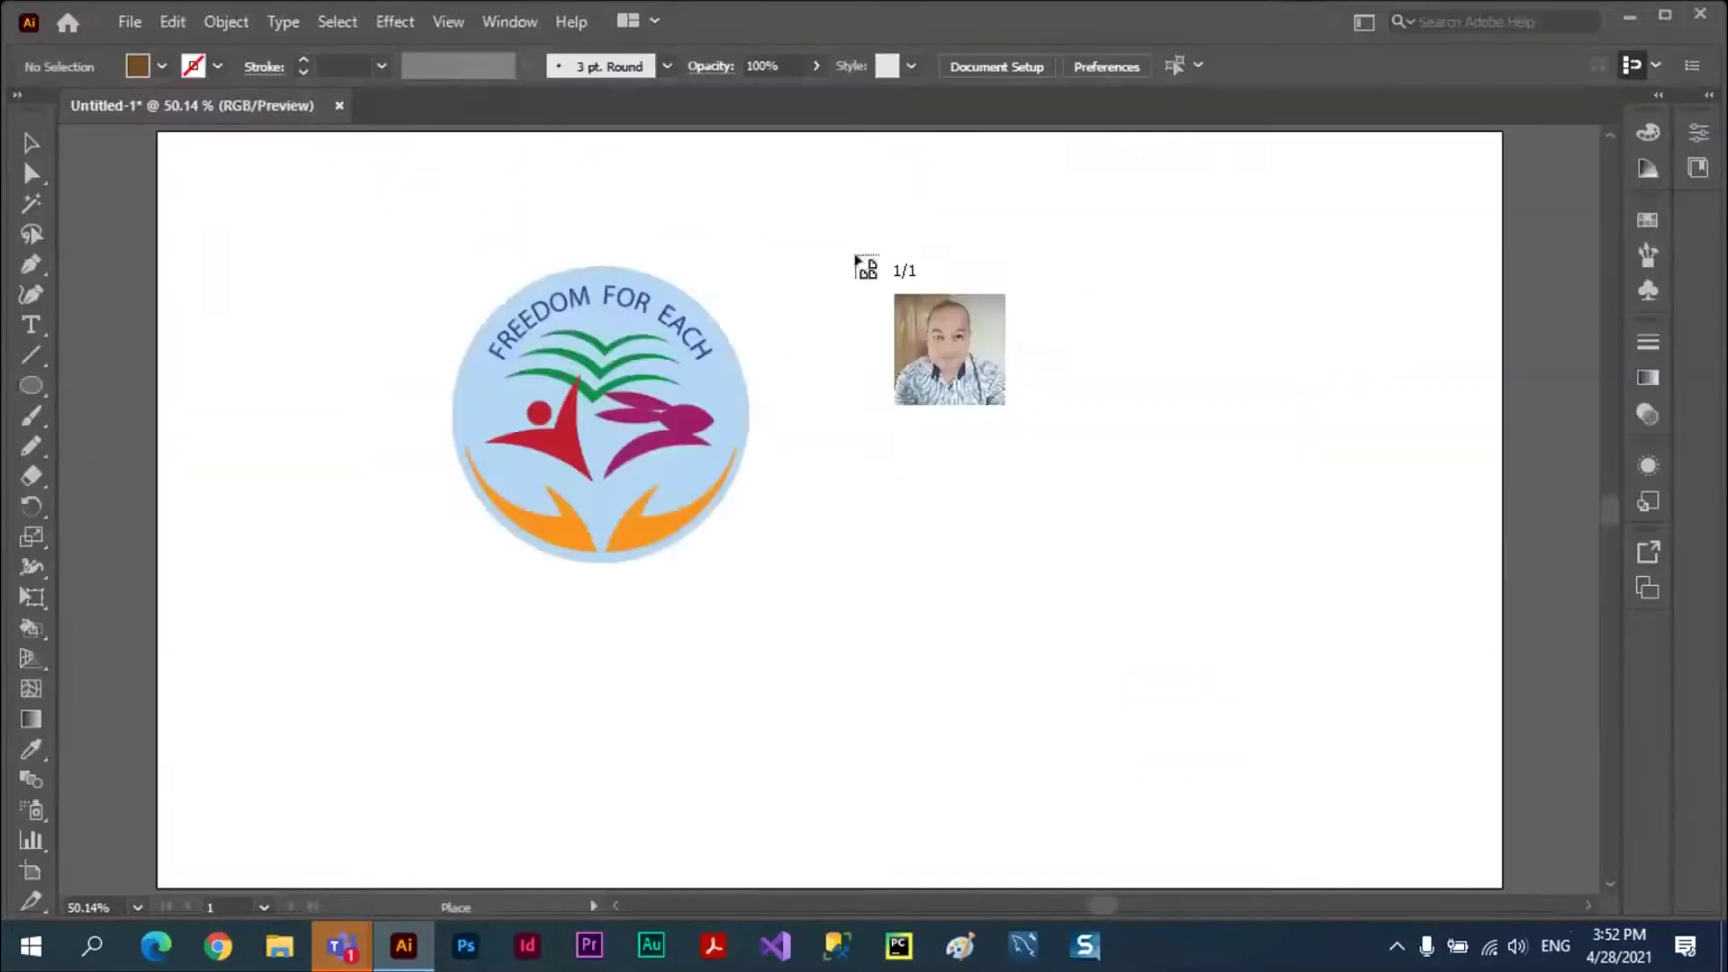
left_click_drag(857, 258, 1217, 671)
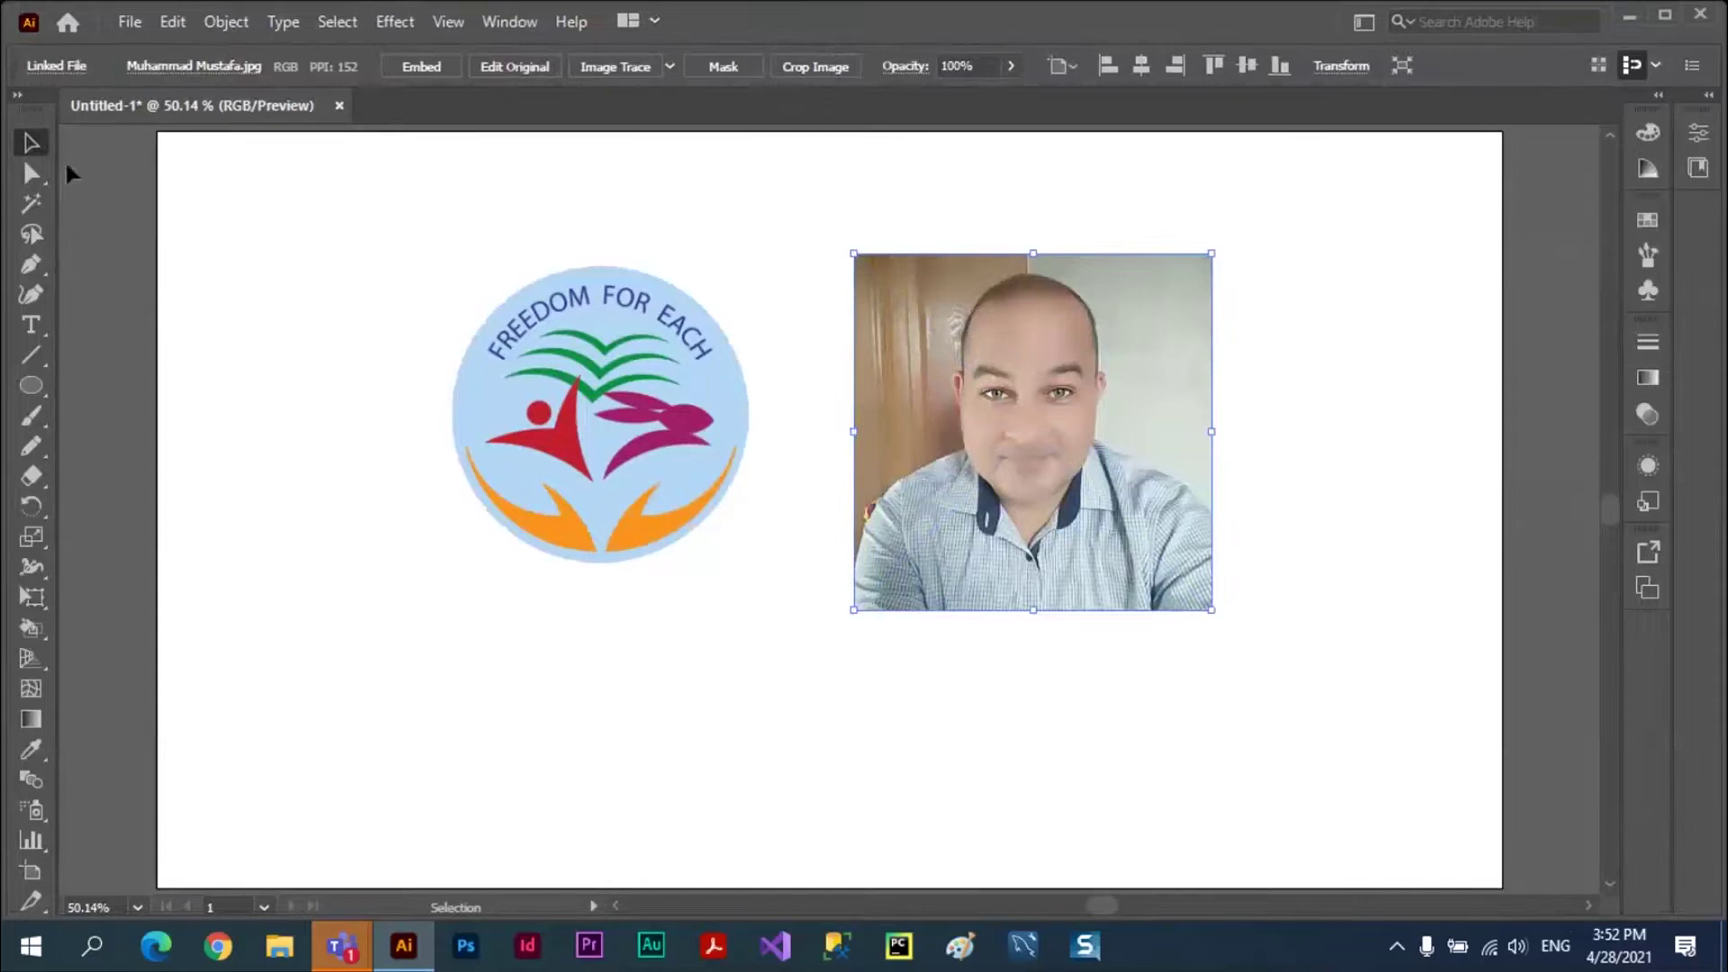
- Move the logo left and down, and shift the linked portrait photo slightly right and down
left_click(369, 491)
left_click(563, 423)
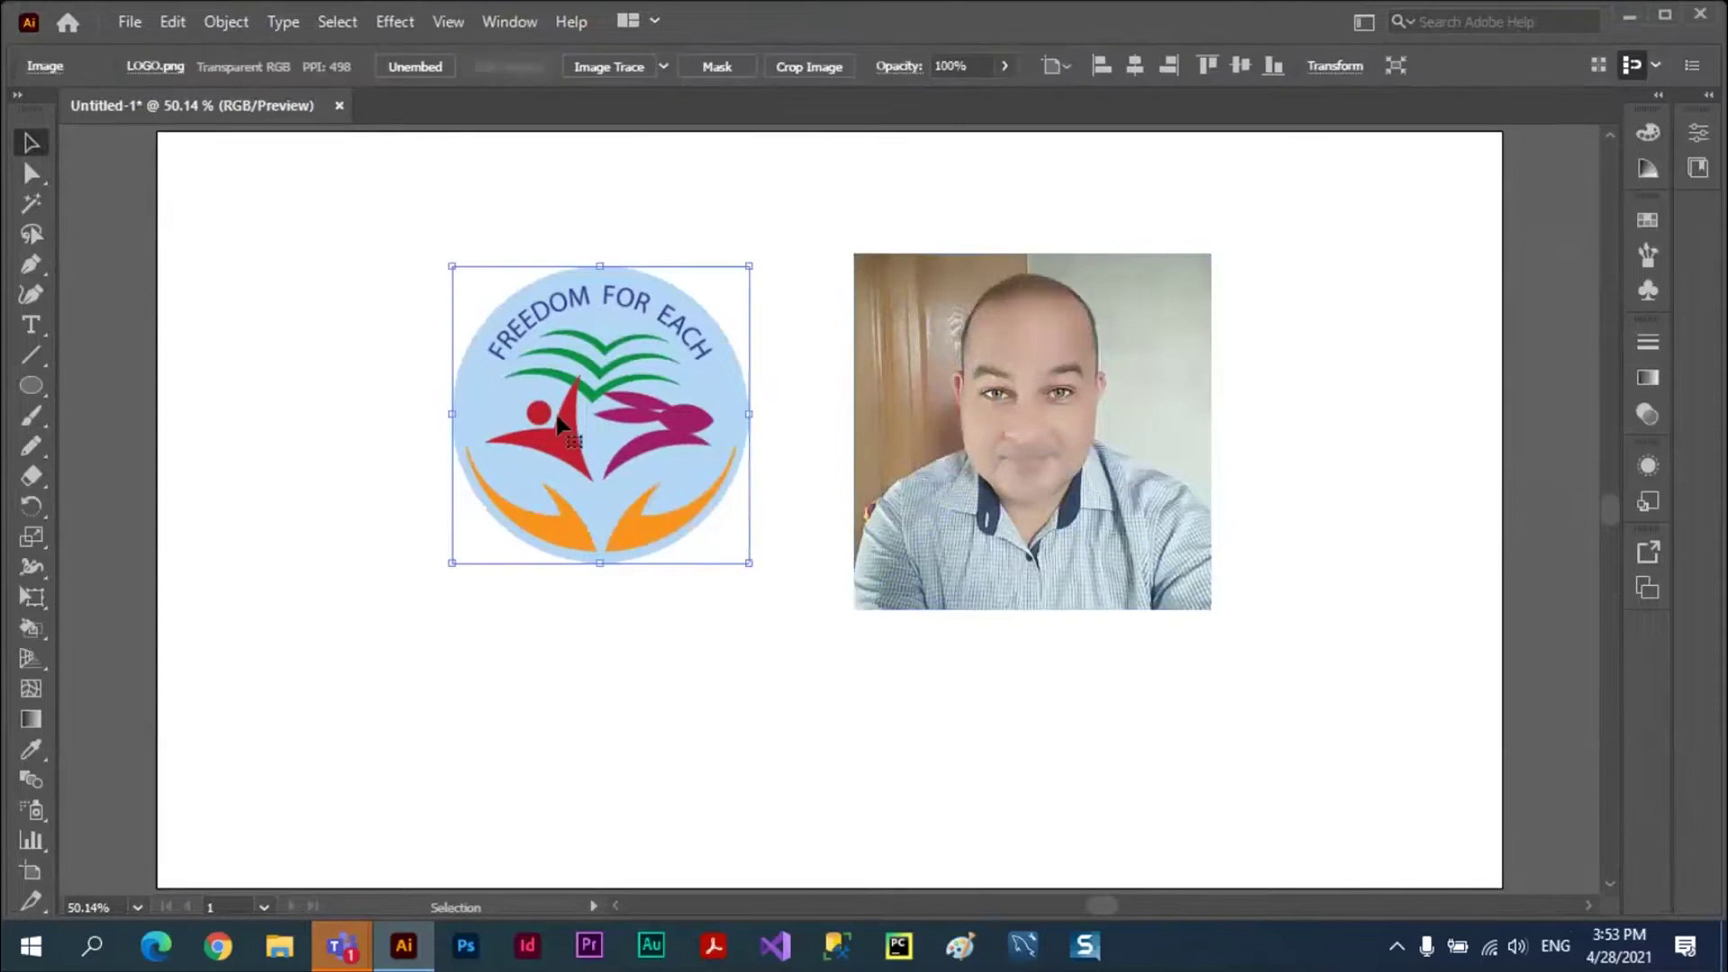
left_click(1034, 461)
left_click_drag(604, 352, 533, 399)
left_click_drag(1100, 405, 1117, 450)
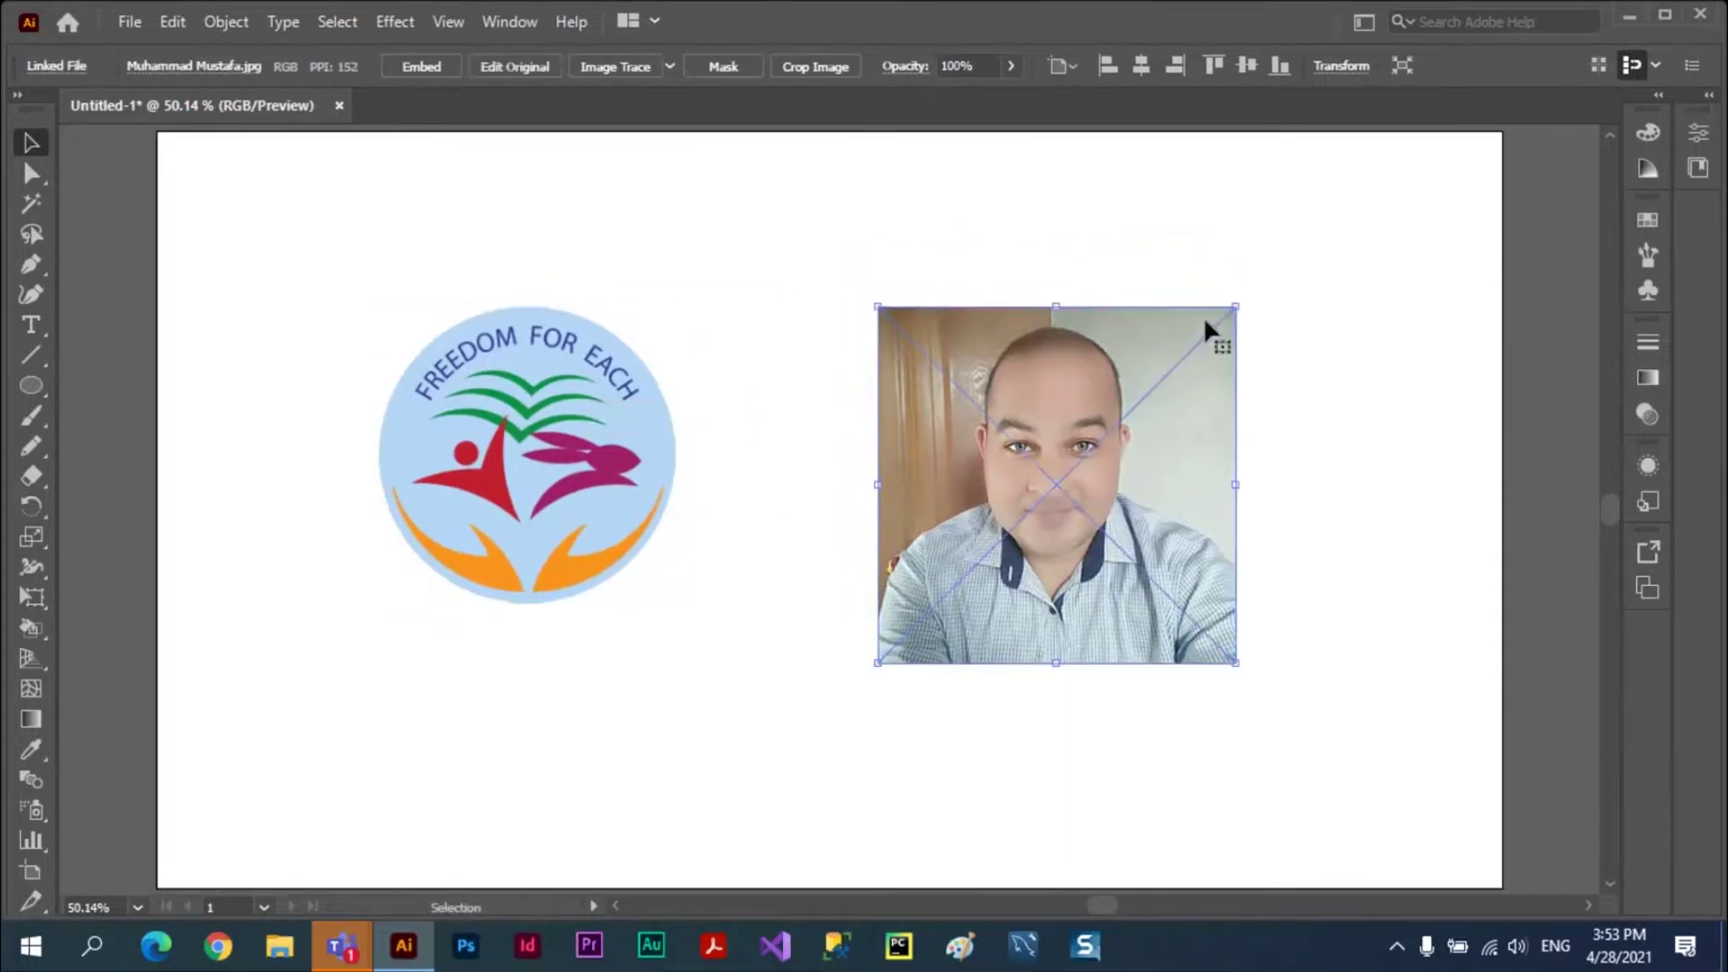
- Select the logo and the portrait in turn to compare the embedded image with the linked one
left_click(561, 423)
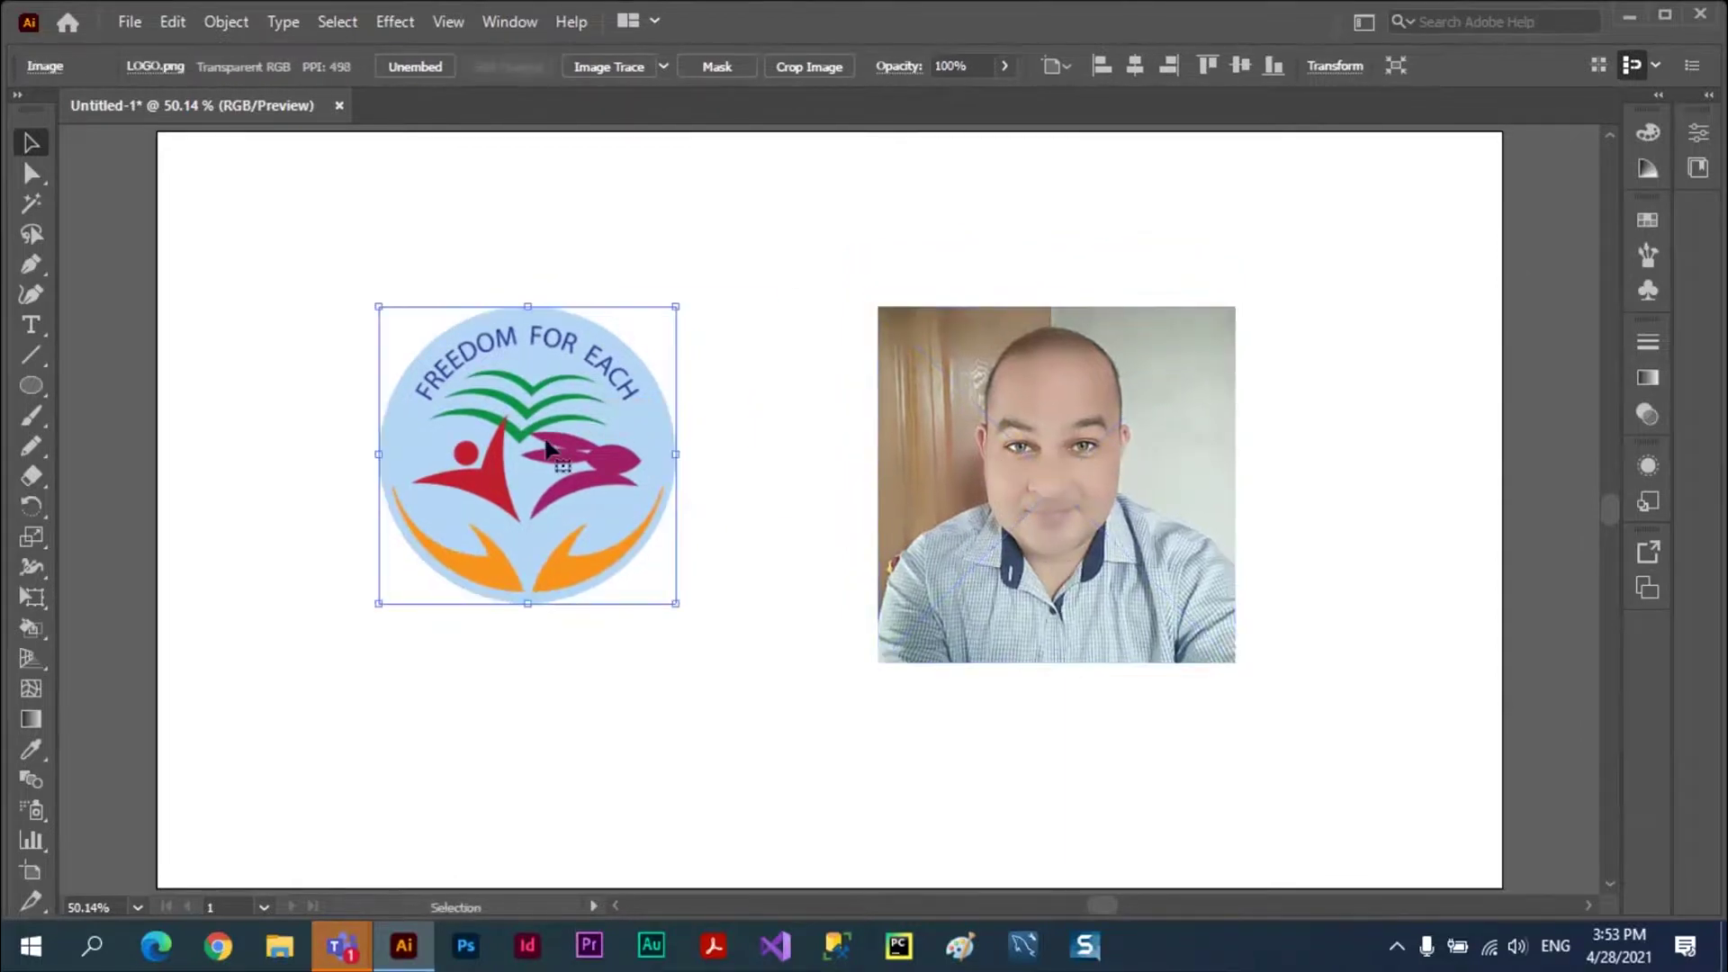
left_click(1035, 452)
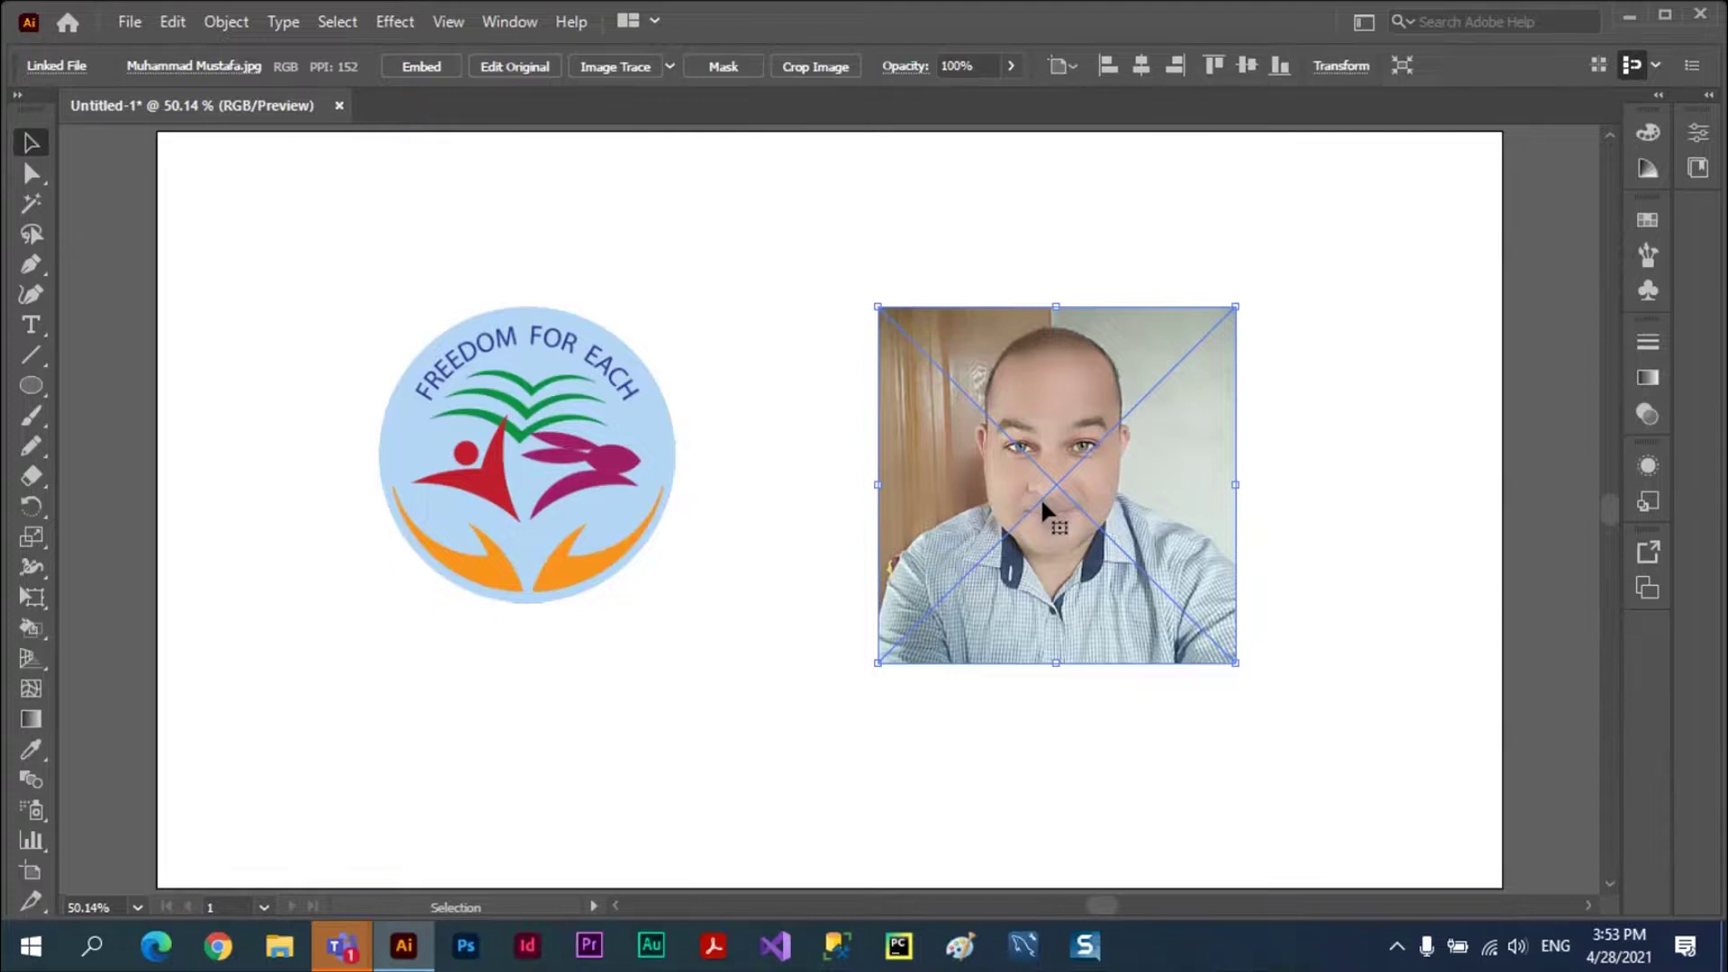
left_click(591, 491)
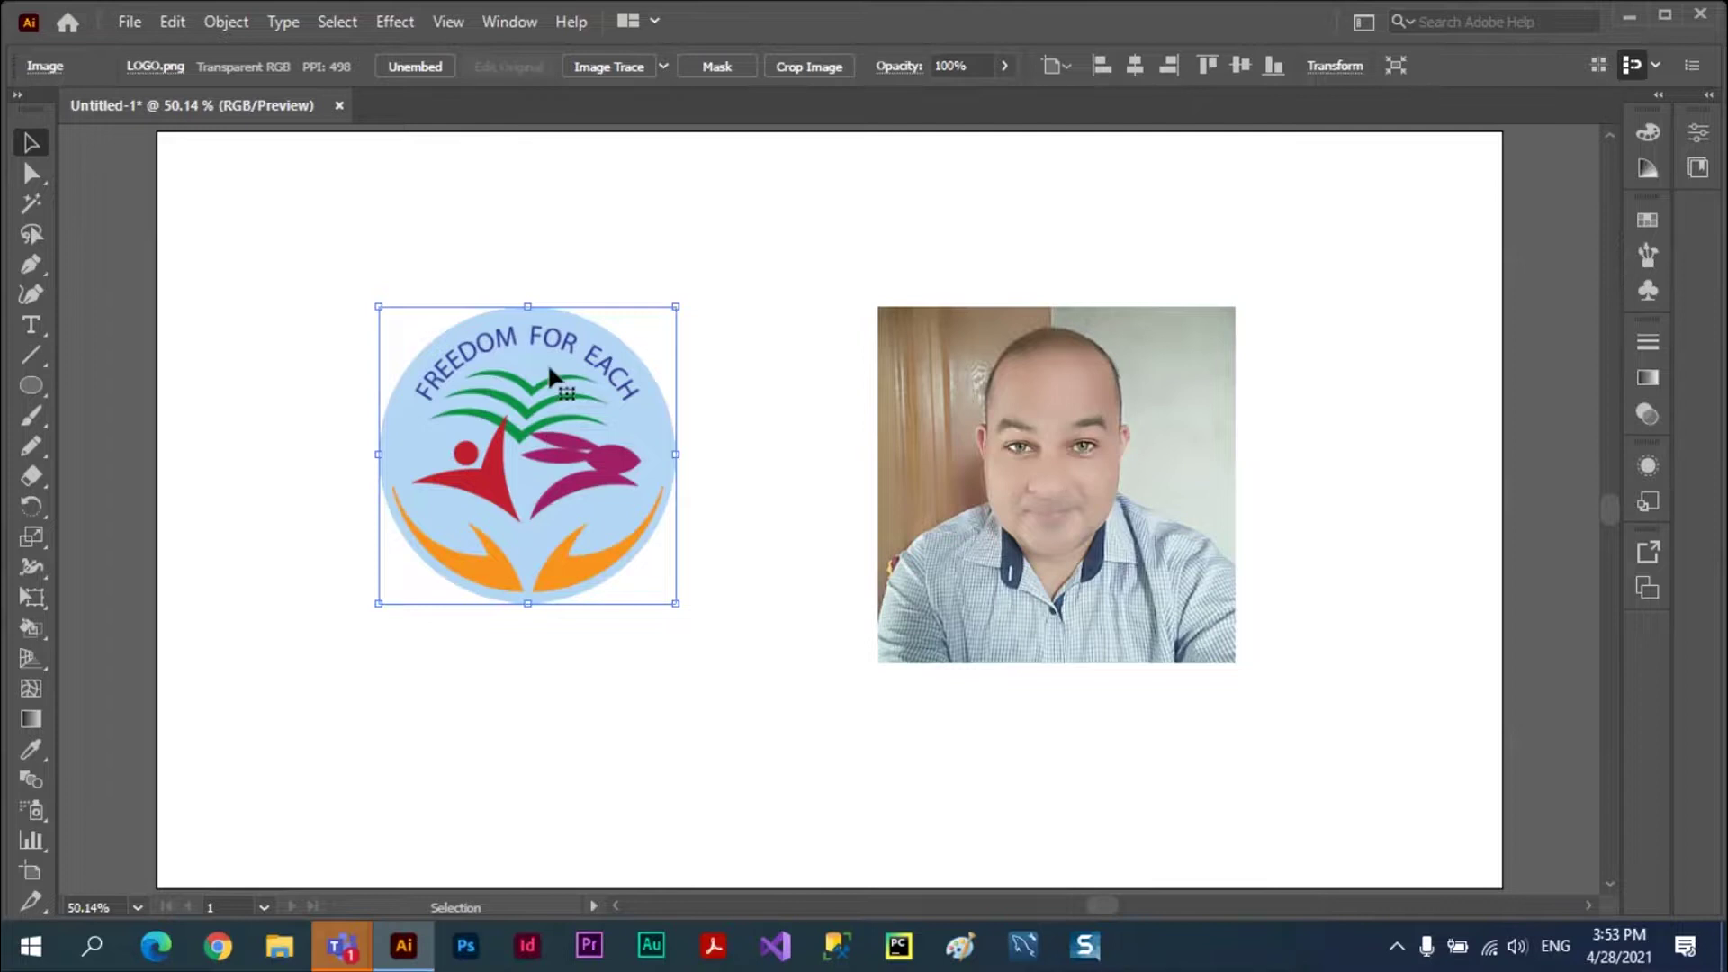
- Reposition the logo further left and down, and the linked portrait photo slightly left and up
left_click_drag(495, 371, 419, 407)
left_click_drag(1199, 524, 1164, 501)
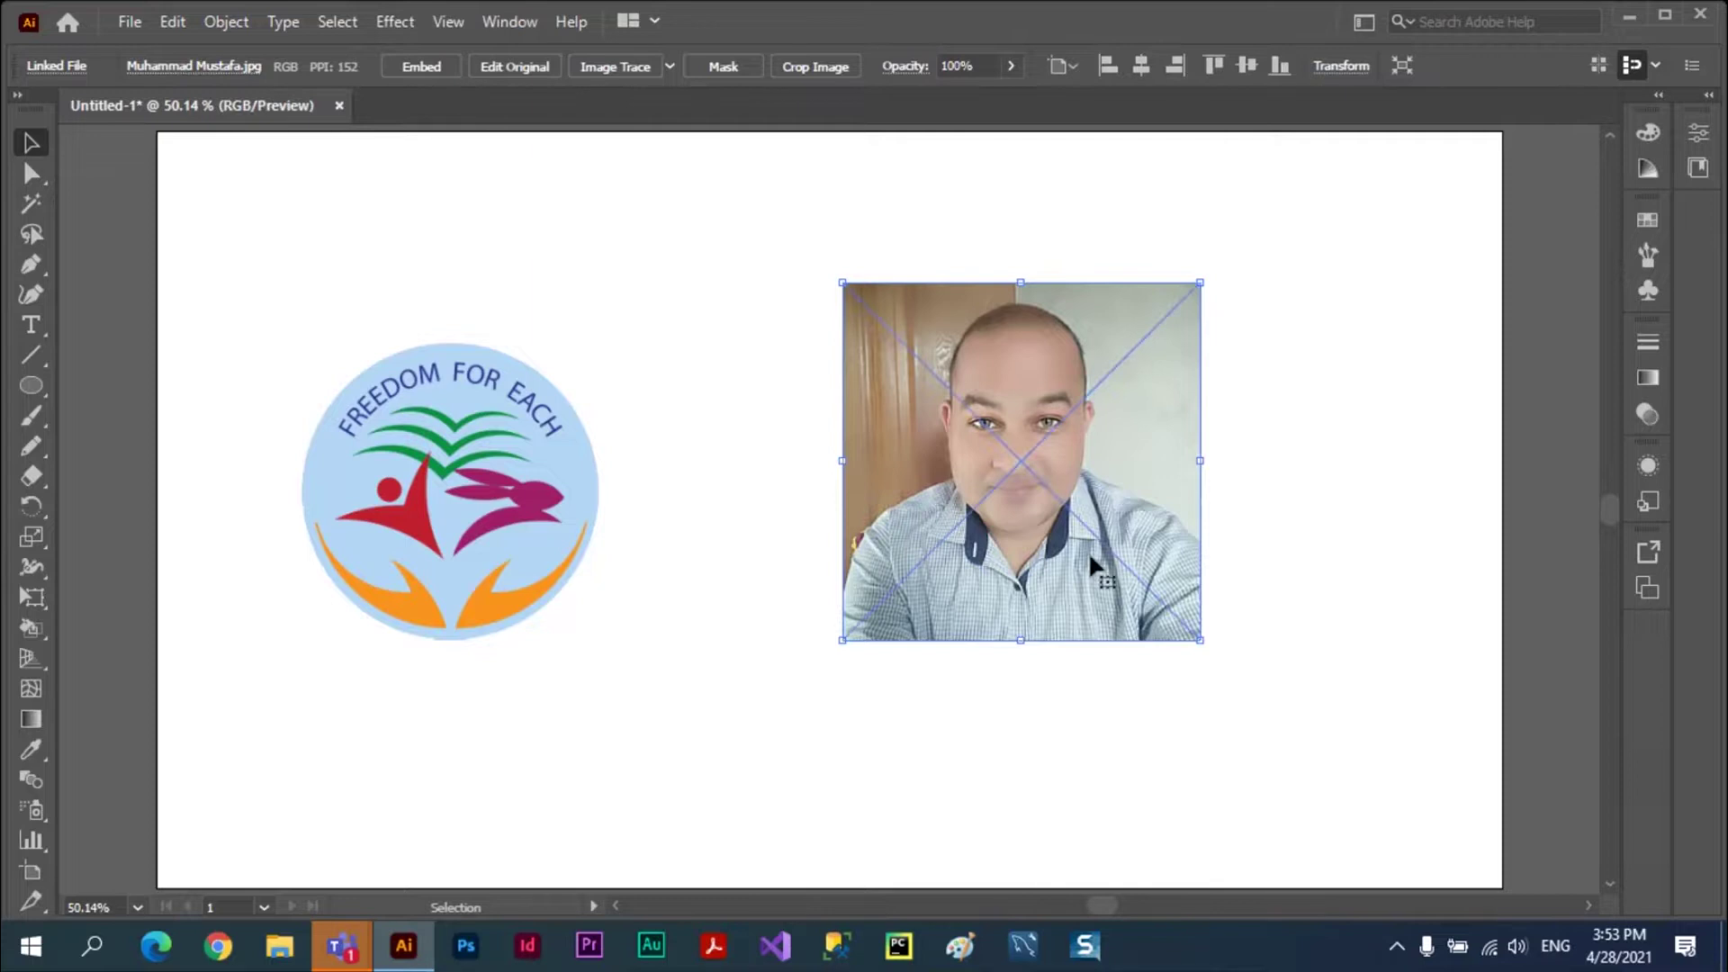
left_click(455, 459)
mouse_move(998, 499)
left_mouse_down()
mouse_move(969, 488)
mouse_move(990, 493)
left_mouse_up()
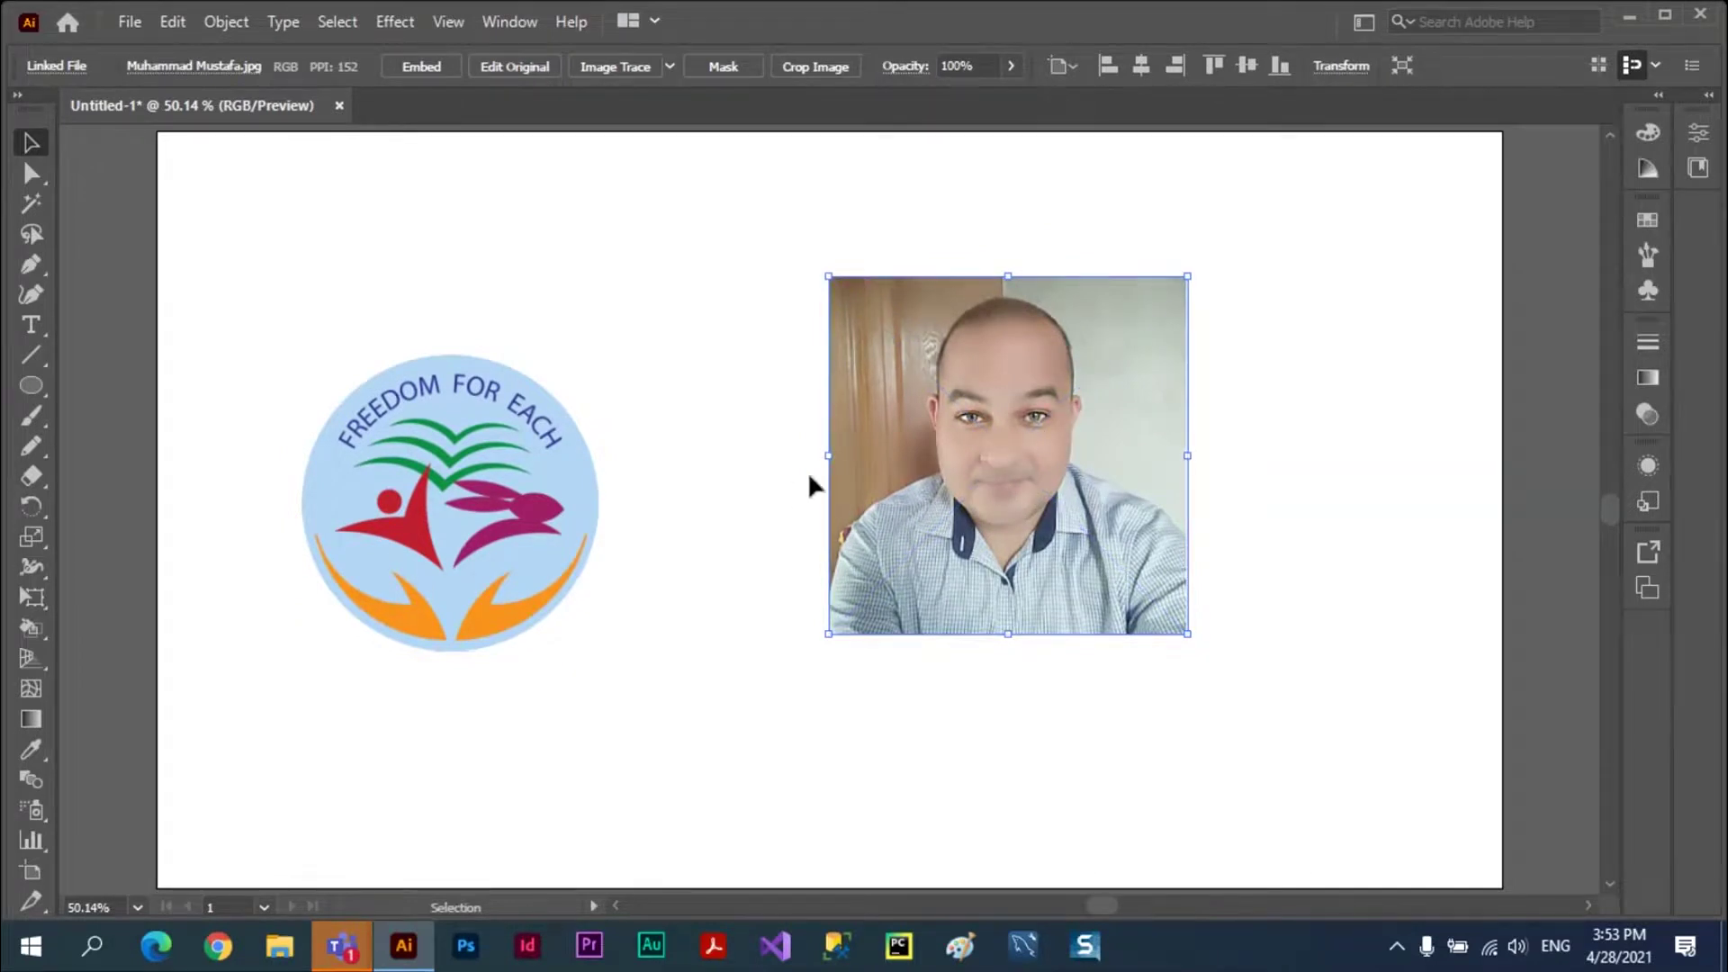
left_click_drag(1035, 471, 1046, 459)
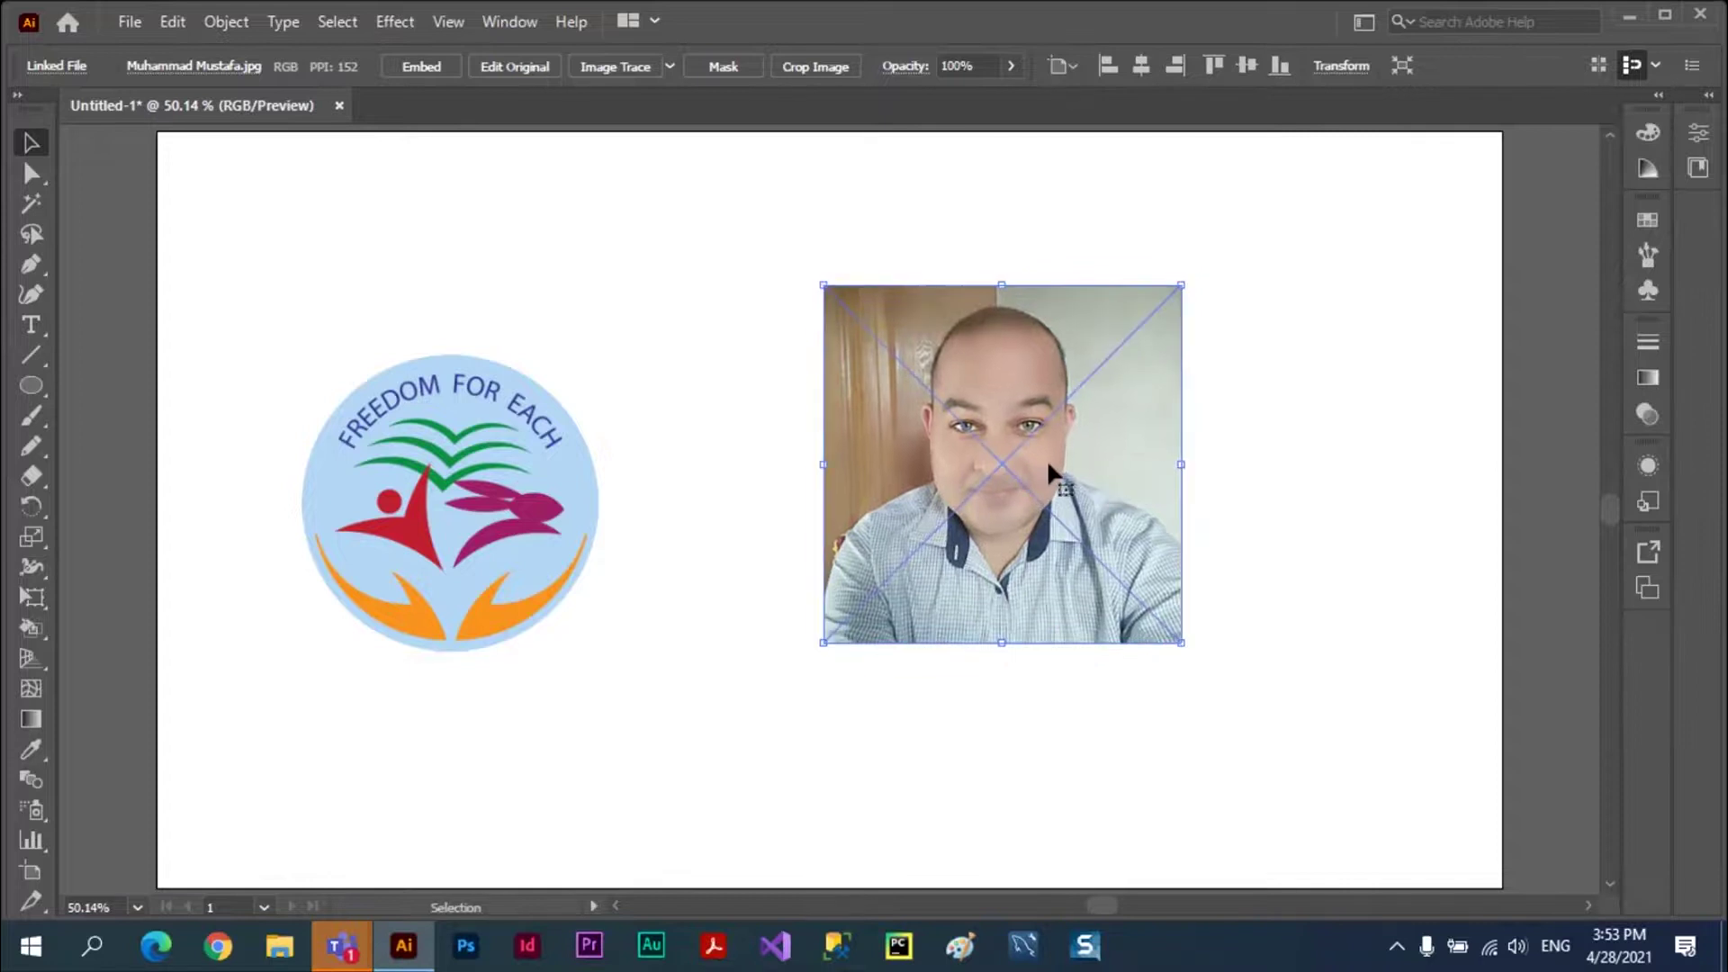
- Embed the linked portrait photo in the document, and try moving it and the logo closer together
left_click(416, 68)
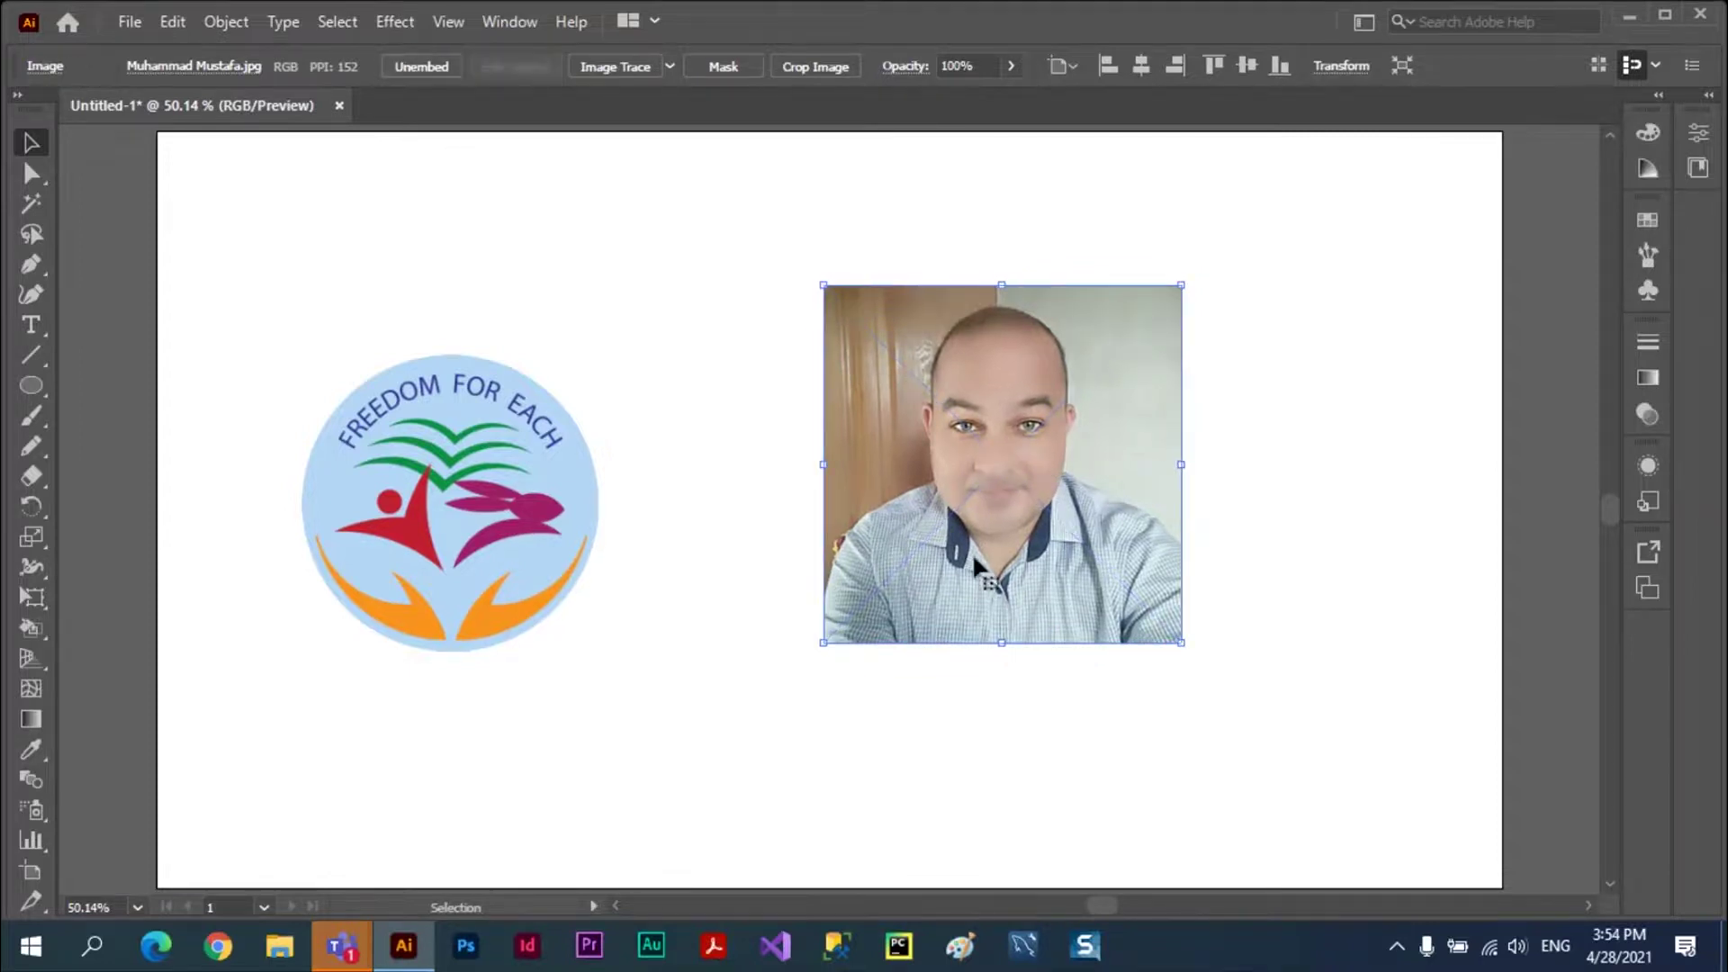
left_click_drag(944, 457, 820, 526)
left_click_drag(468, 502, 534, 533)
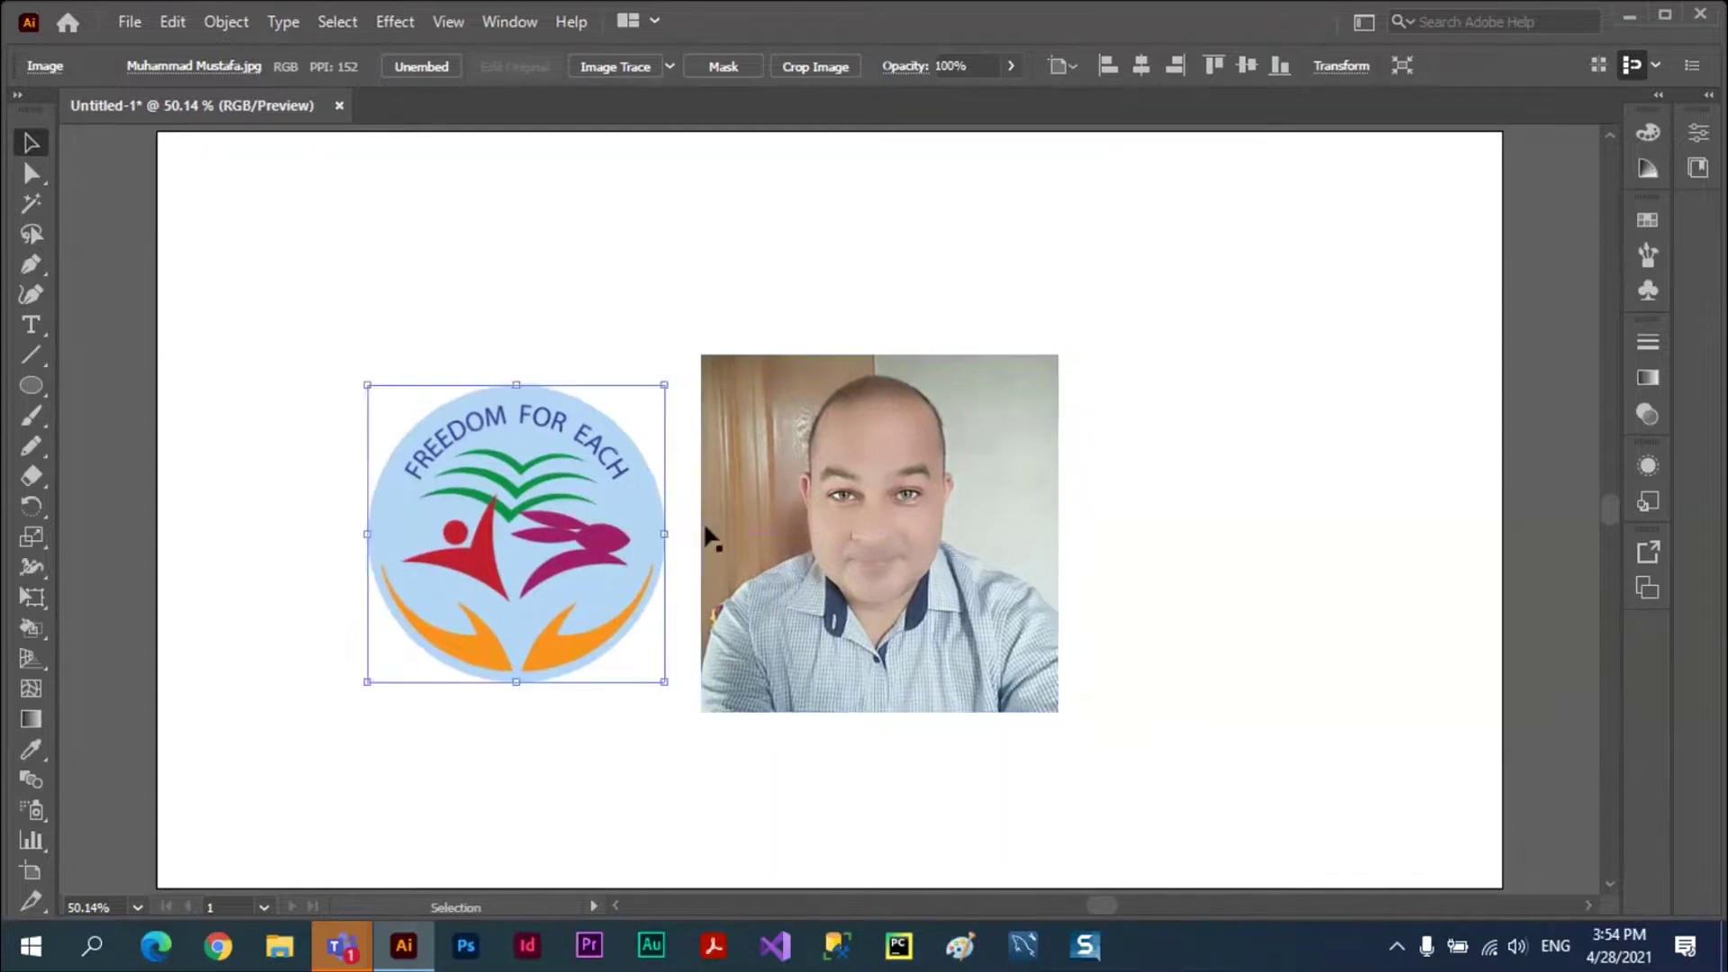
left_click_drag(945, 512, 1019, 487)
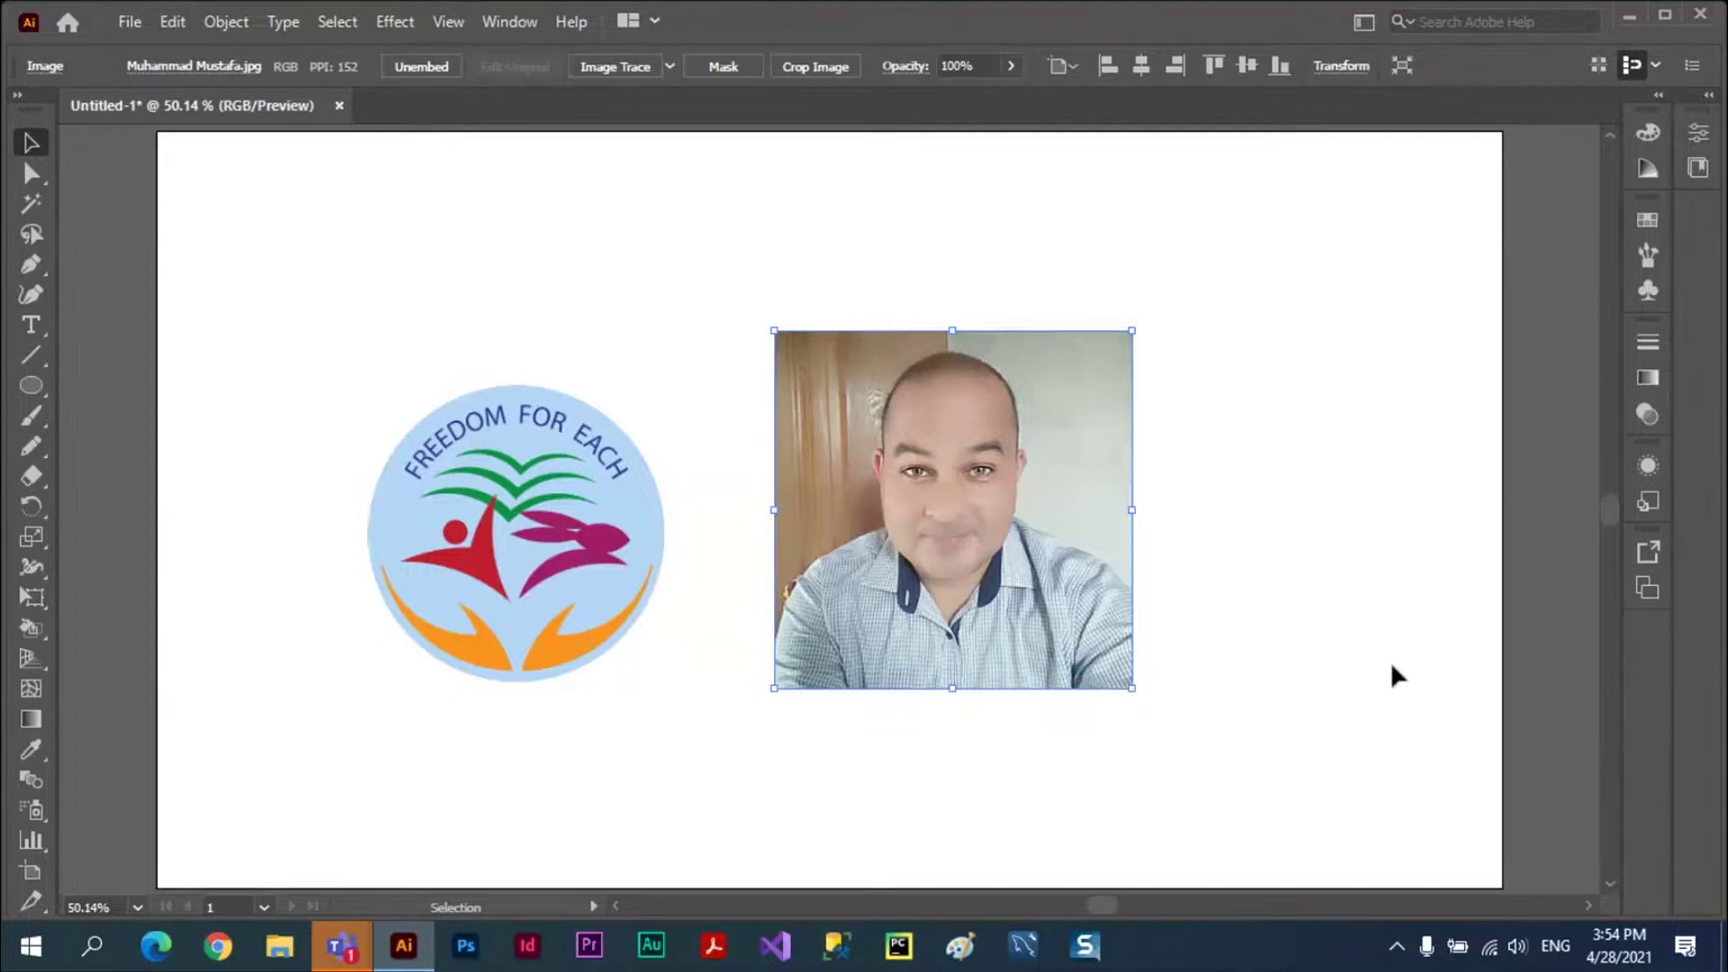
- Undo the moves of both images and the embedding of the portrait photo, and return to the Selection tool
key("a")
key("ctrl+z")
key("ctrl+z")
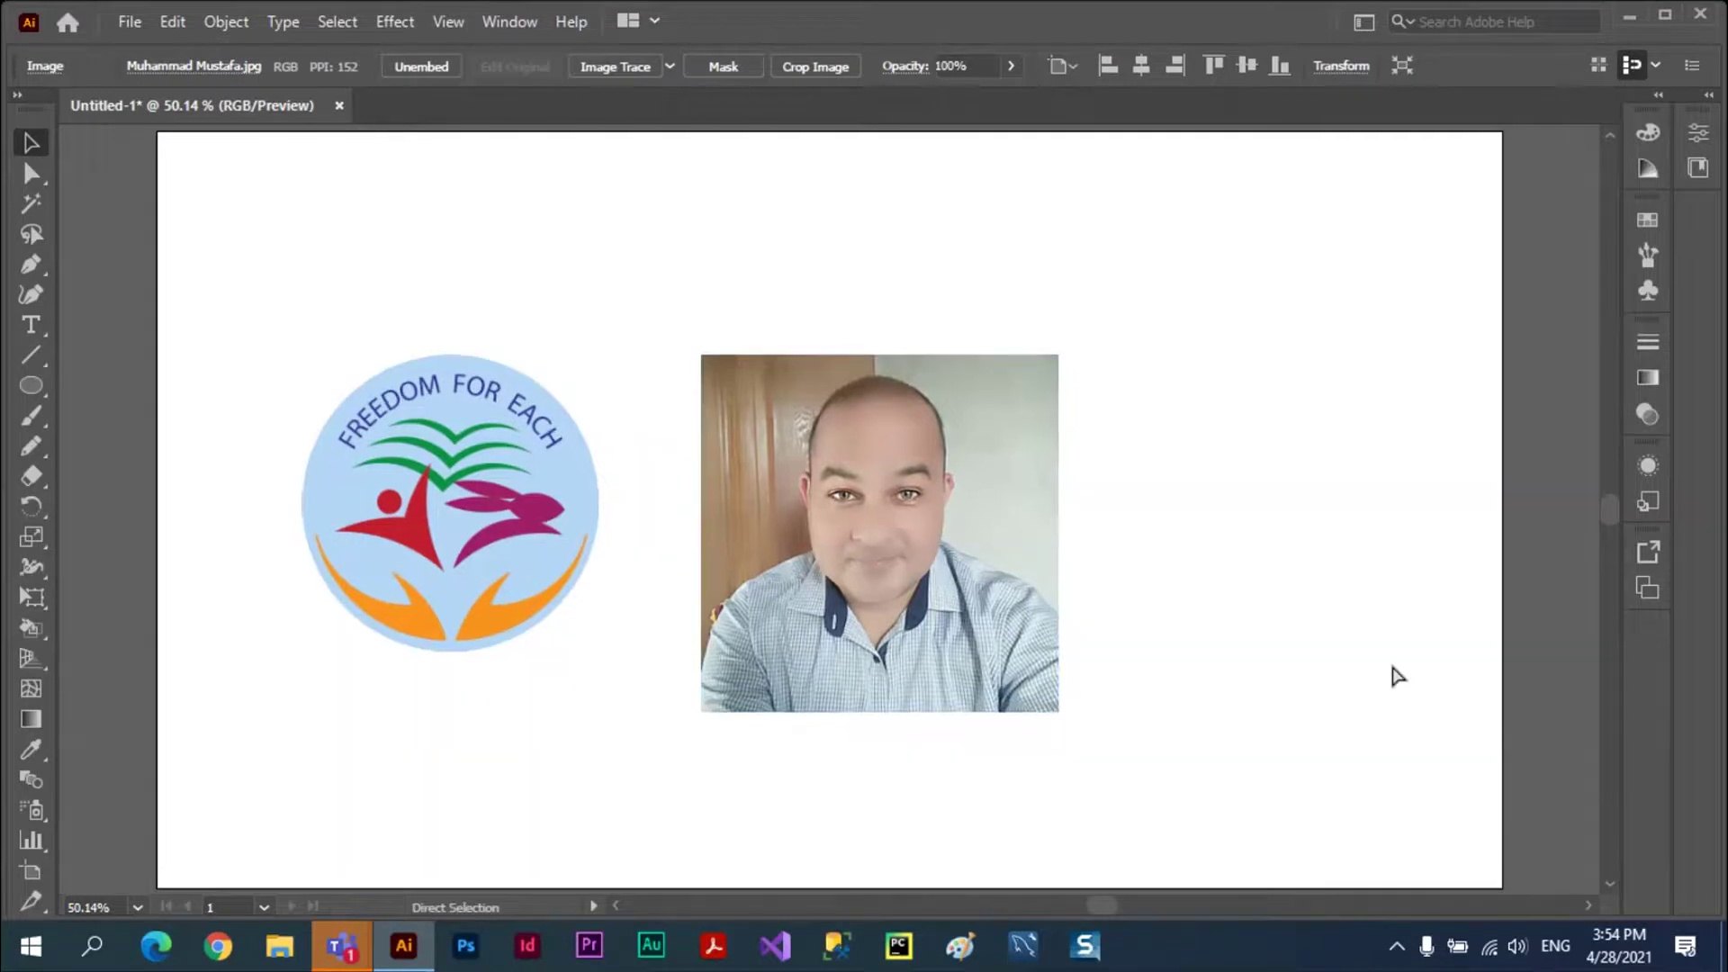
key("ctrl+z")
key("v")
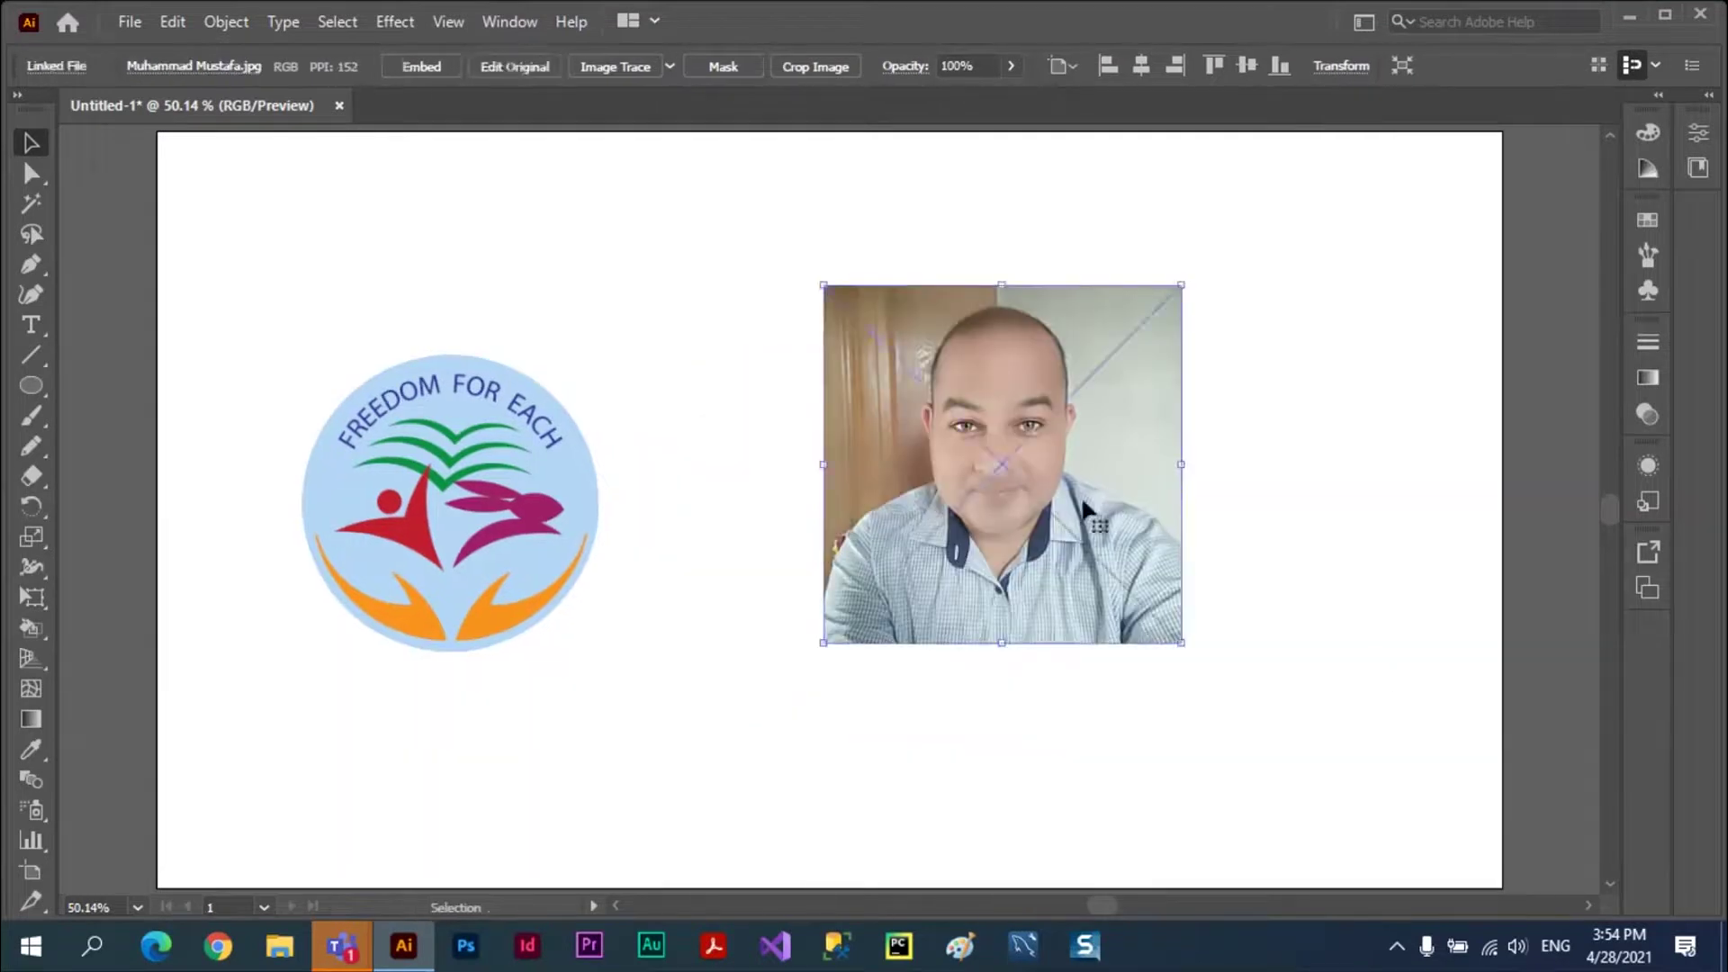
- Move the linked portrait photo slightly left and down, and shift the logo to the right
left_click_drag(1085, 507, 1022, 535)
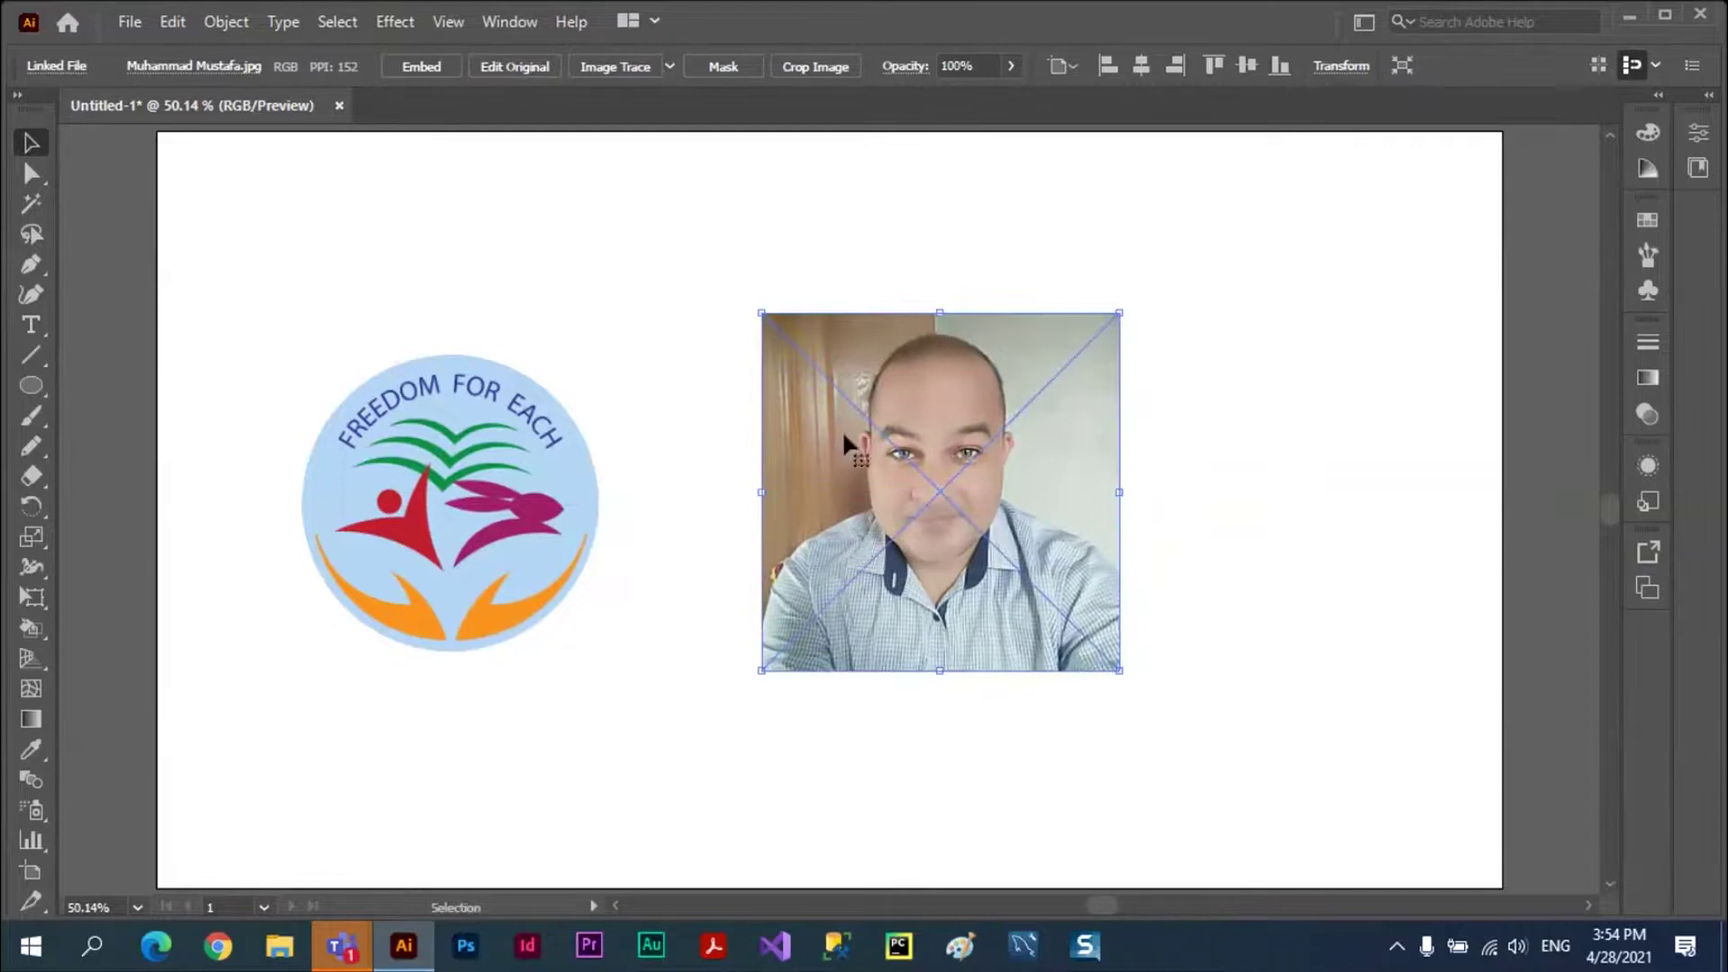
left_click(470, 441)
left_click_drag(471, 441, 543, 440)
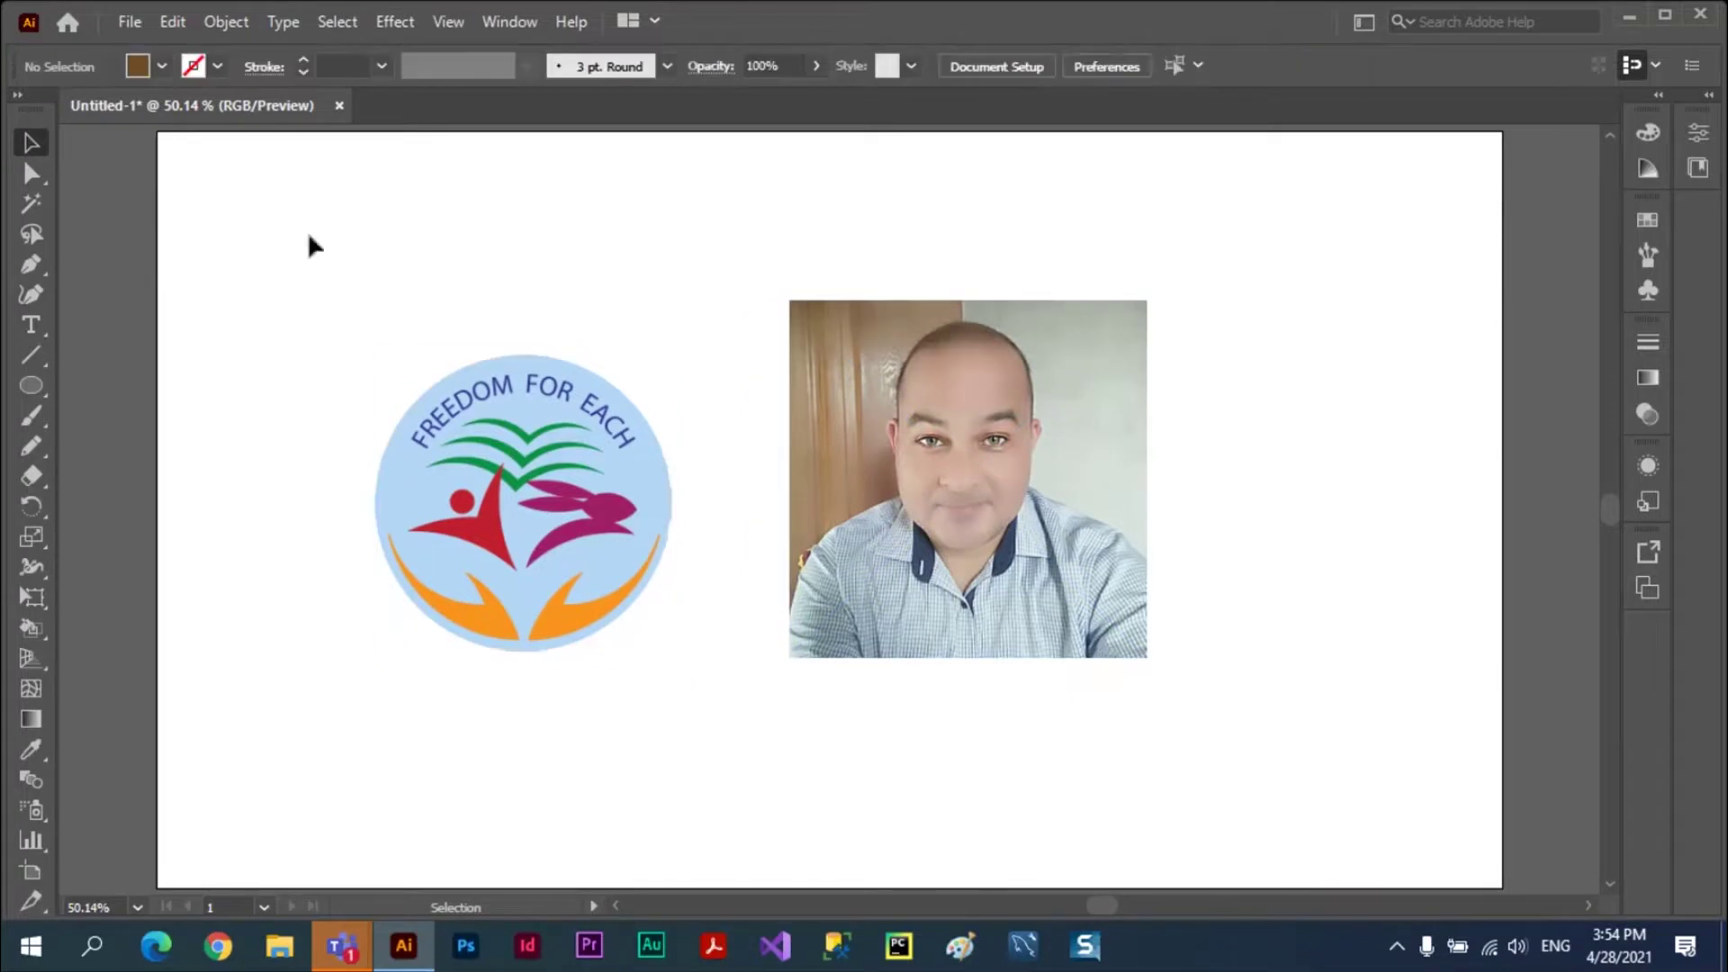
- Compare the selected logo and portrait photo, and show the document's image links from the logo in an enlarged list
left_click(469, 463)
left_click(981, 416)
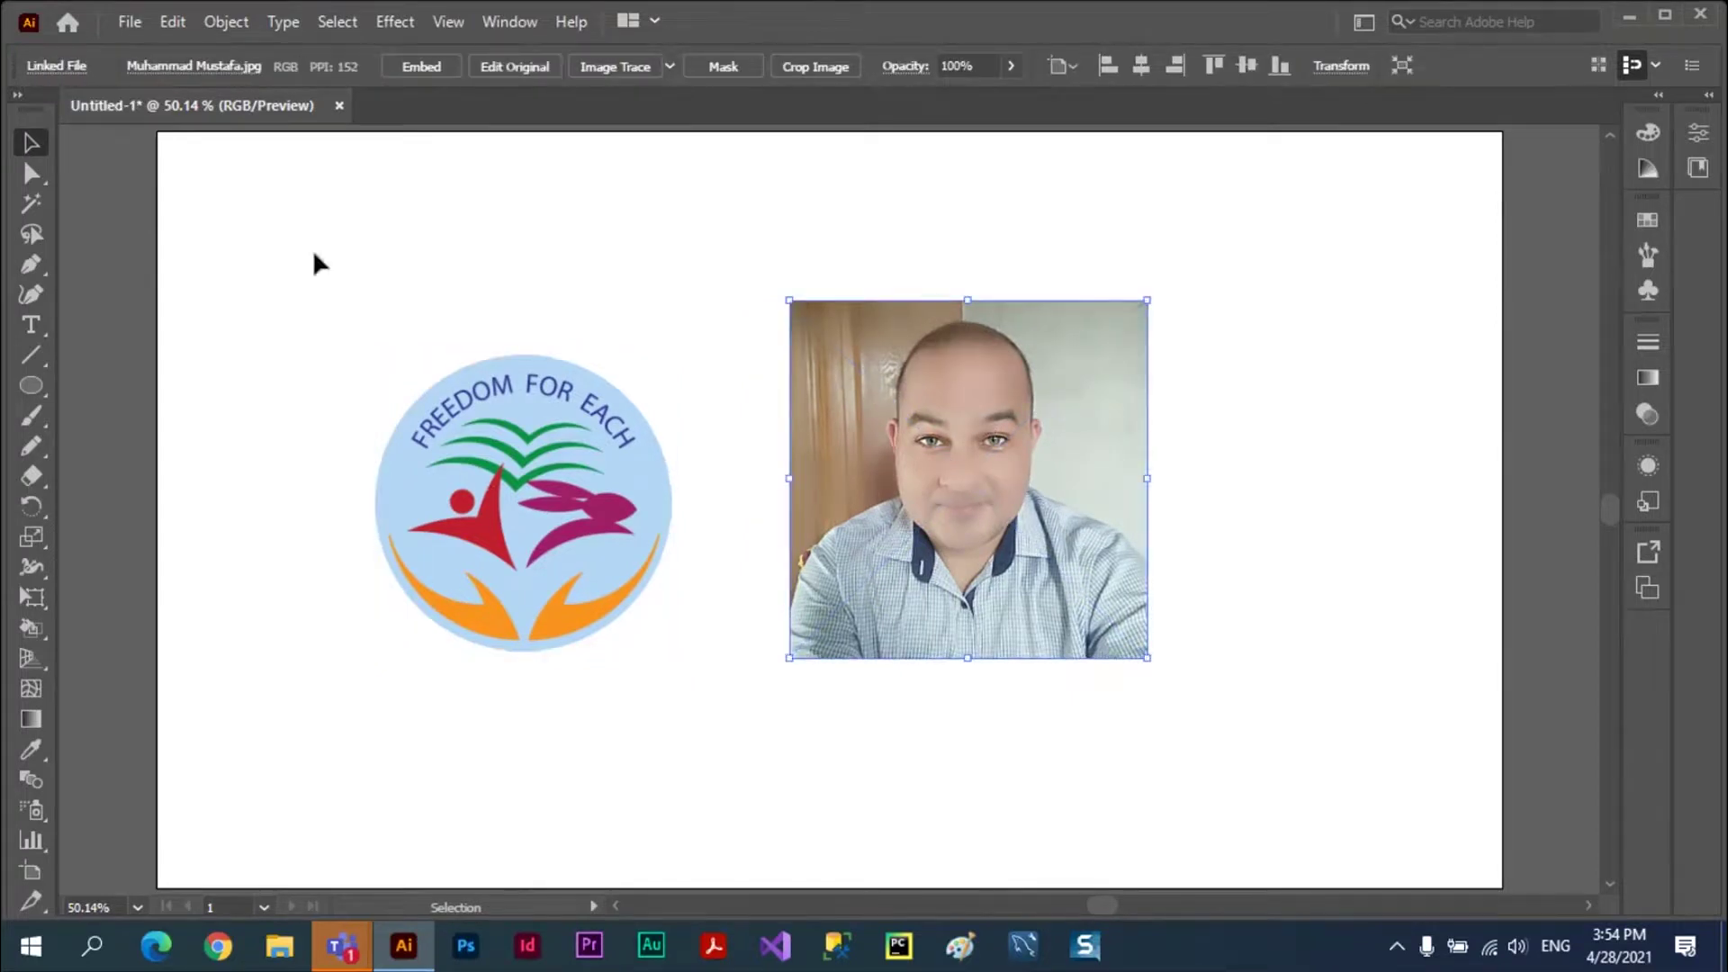
left_click(471, 470)
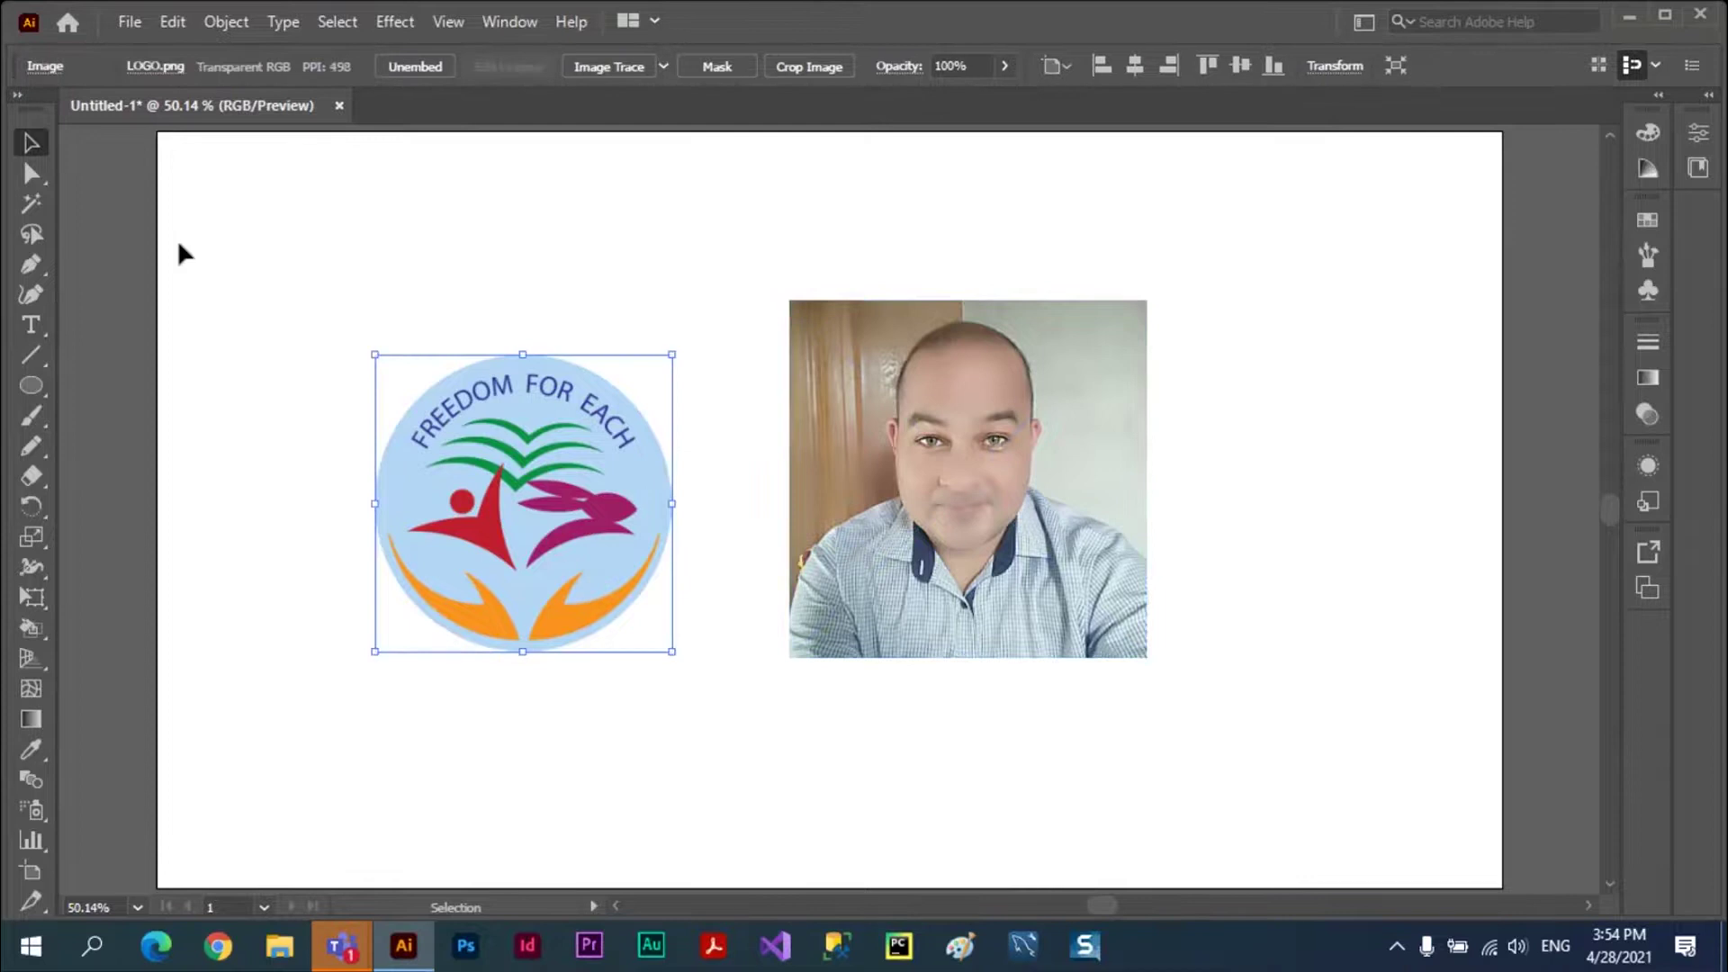
left_click(47, 67)
left_click(49, 70)
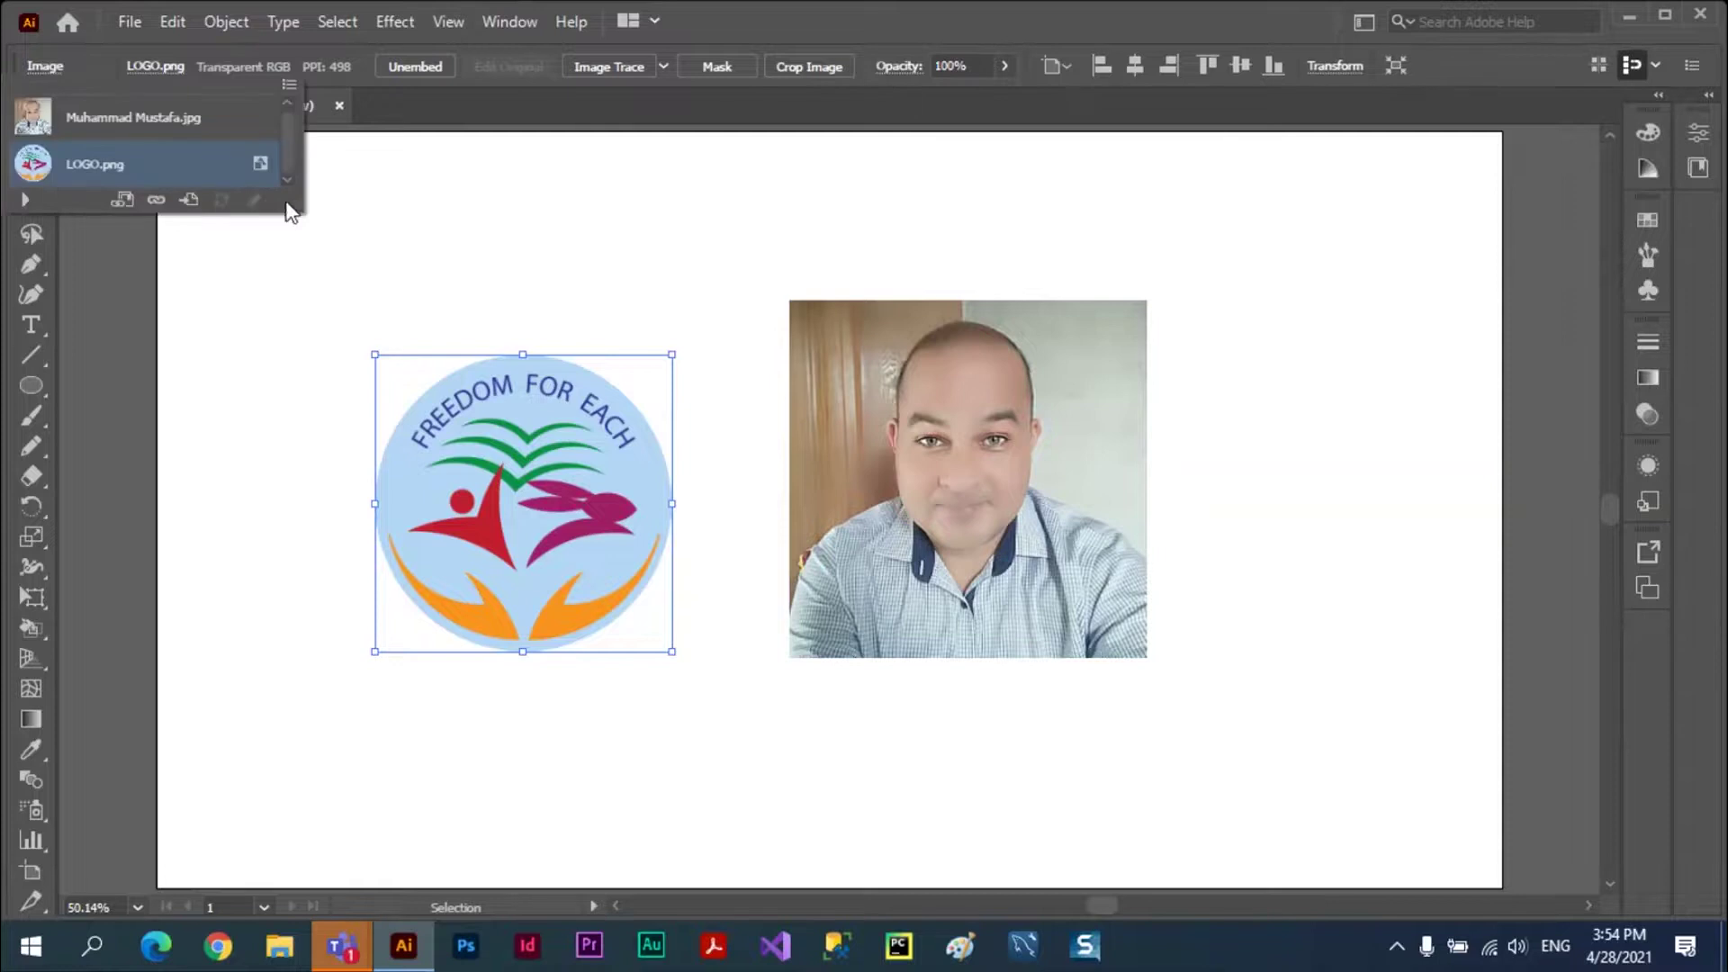
left_click_drag(303, 215, 369, 441)
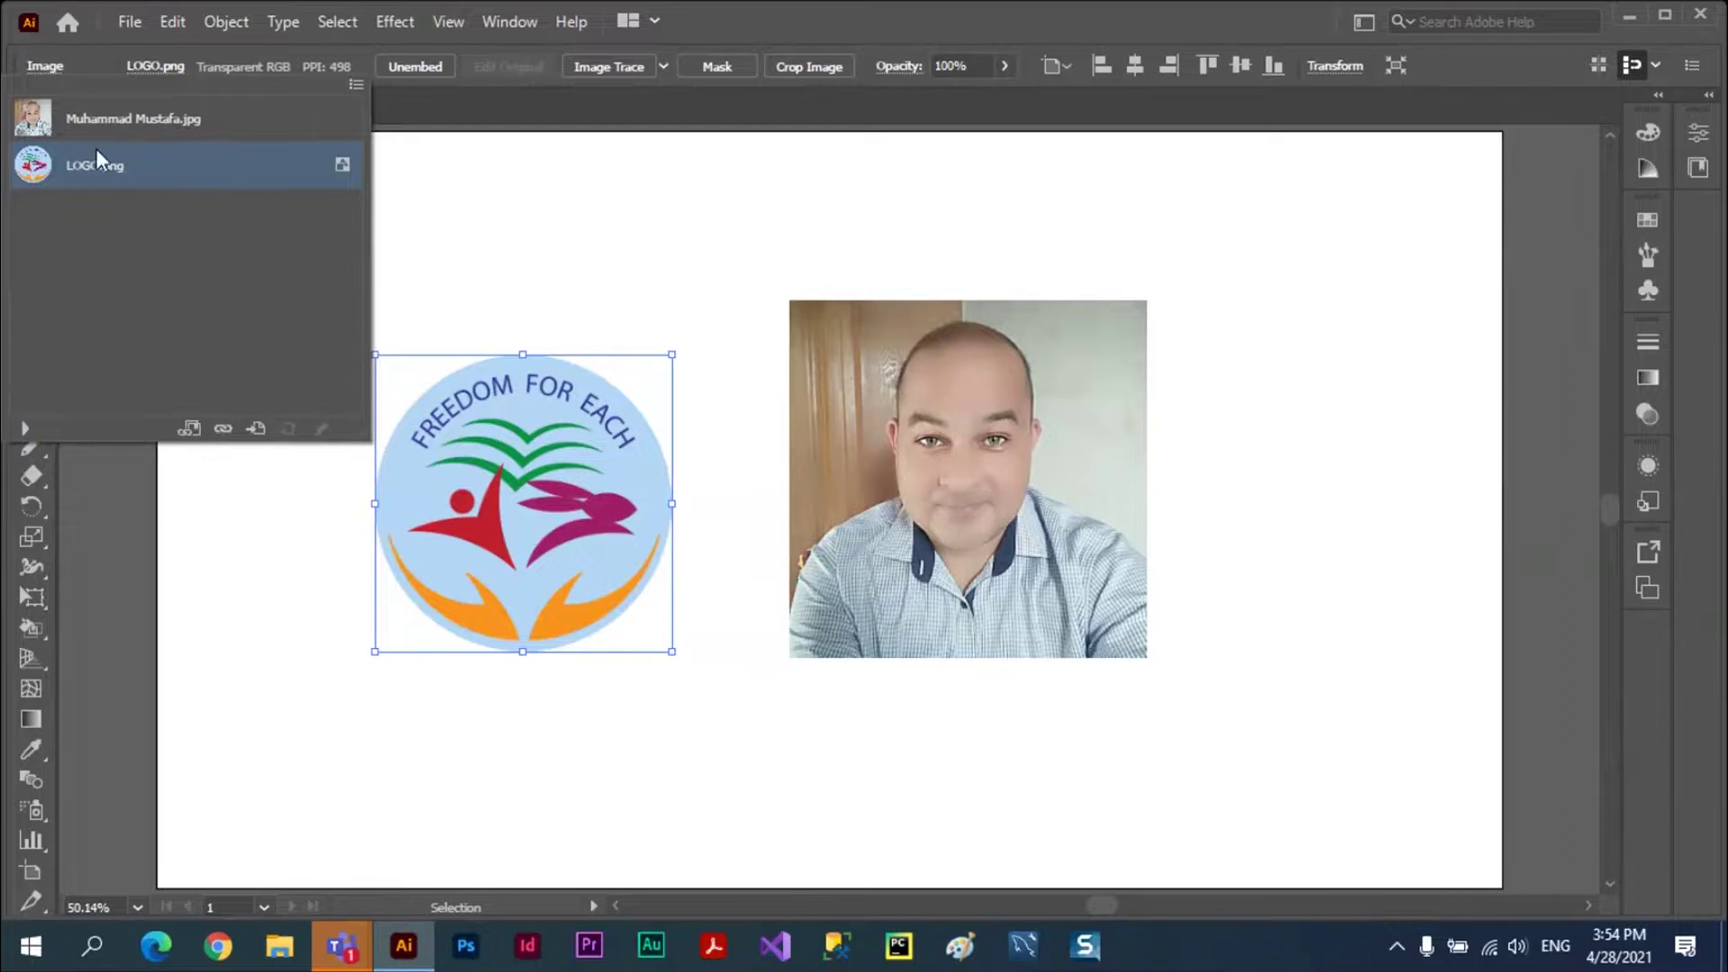
- Compare the entries for LOGO.png and the portrait photo in the links list, including each file's detailed link information
left_click(116, 117)
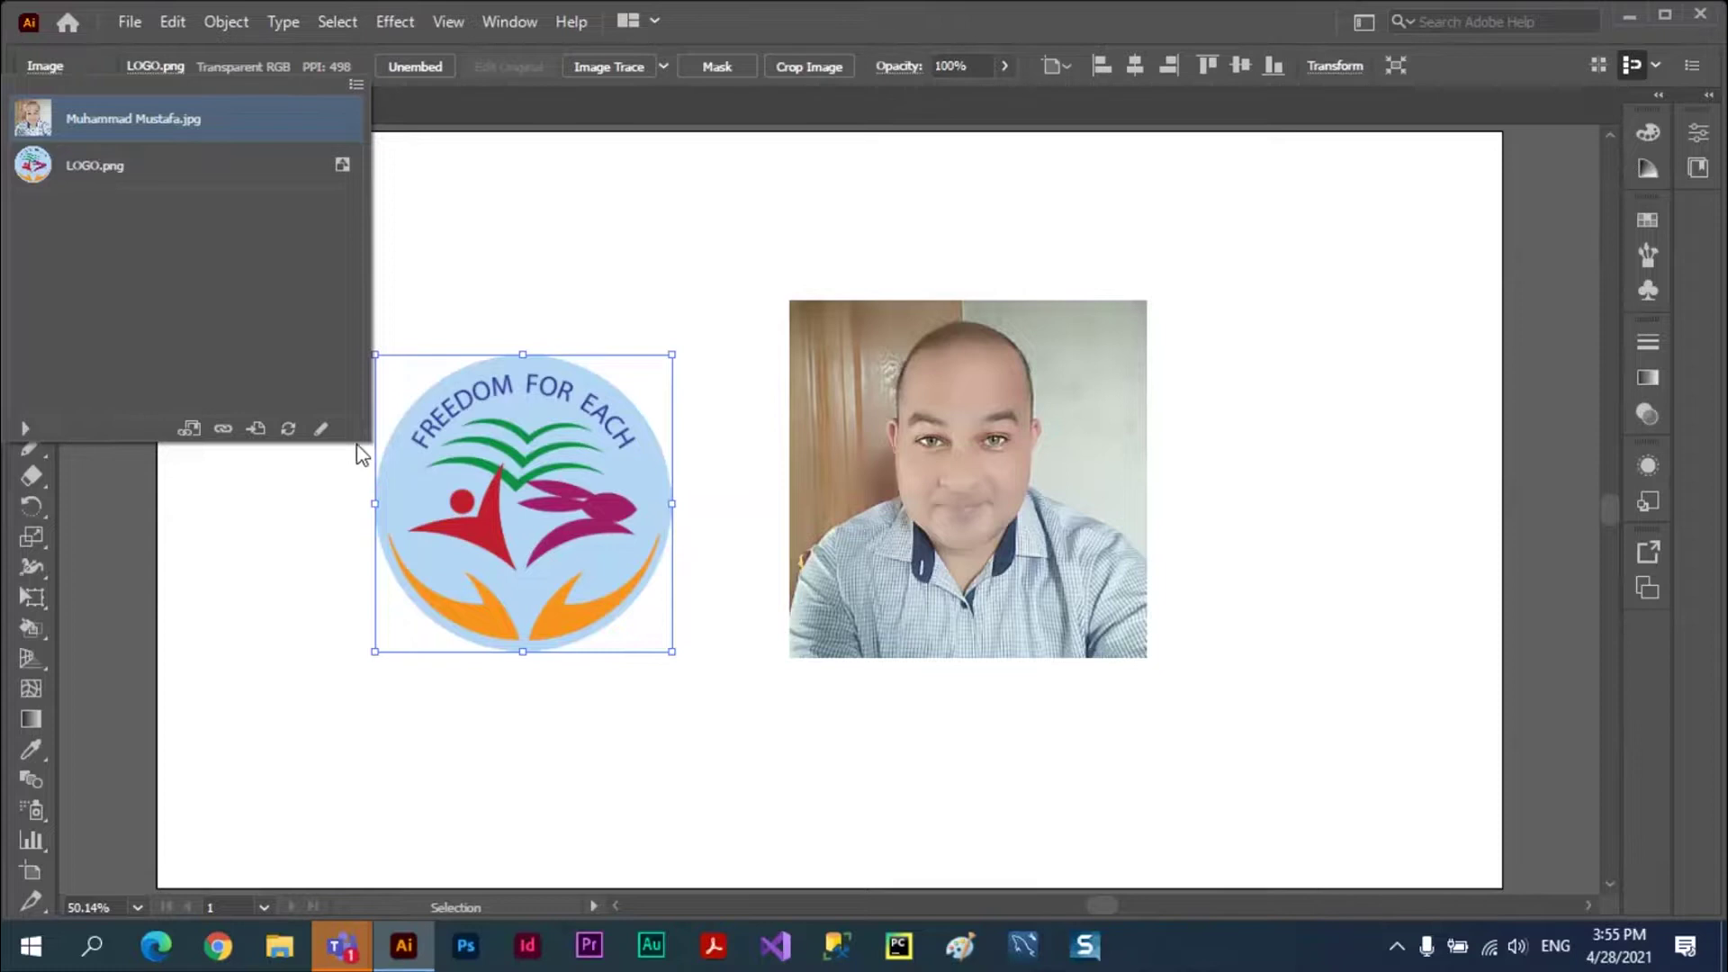
left_click_drag(369, 441, 391, 300)
left_click(111, 171)
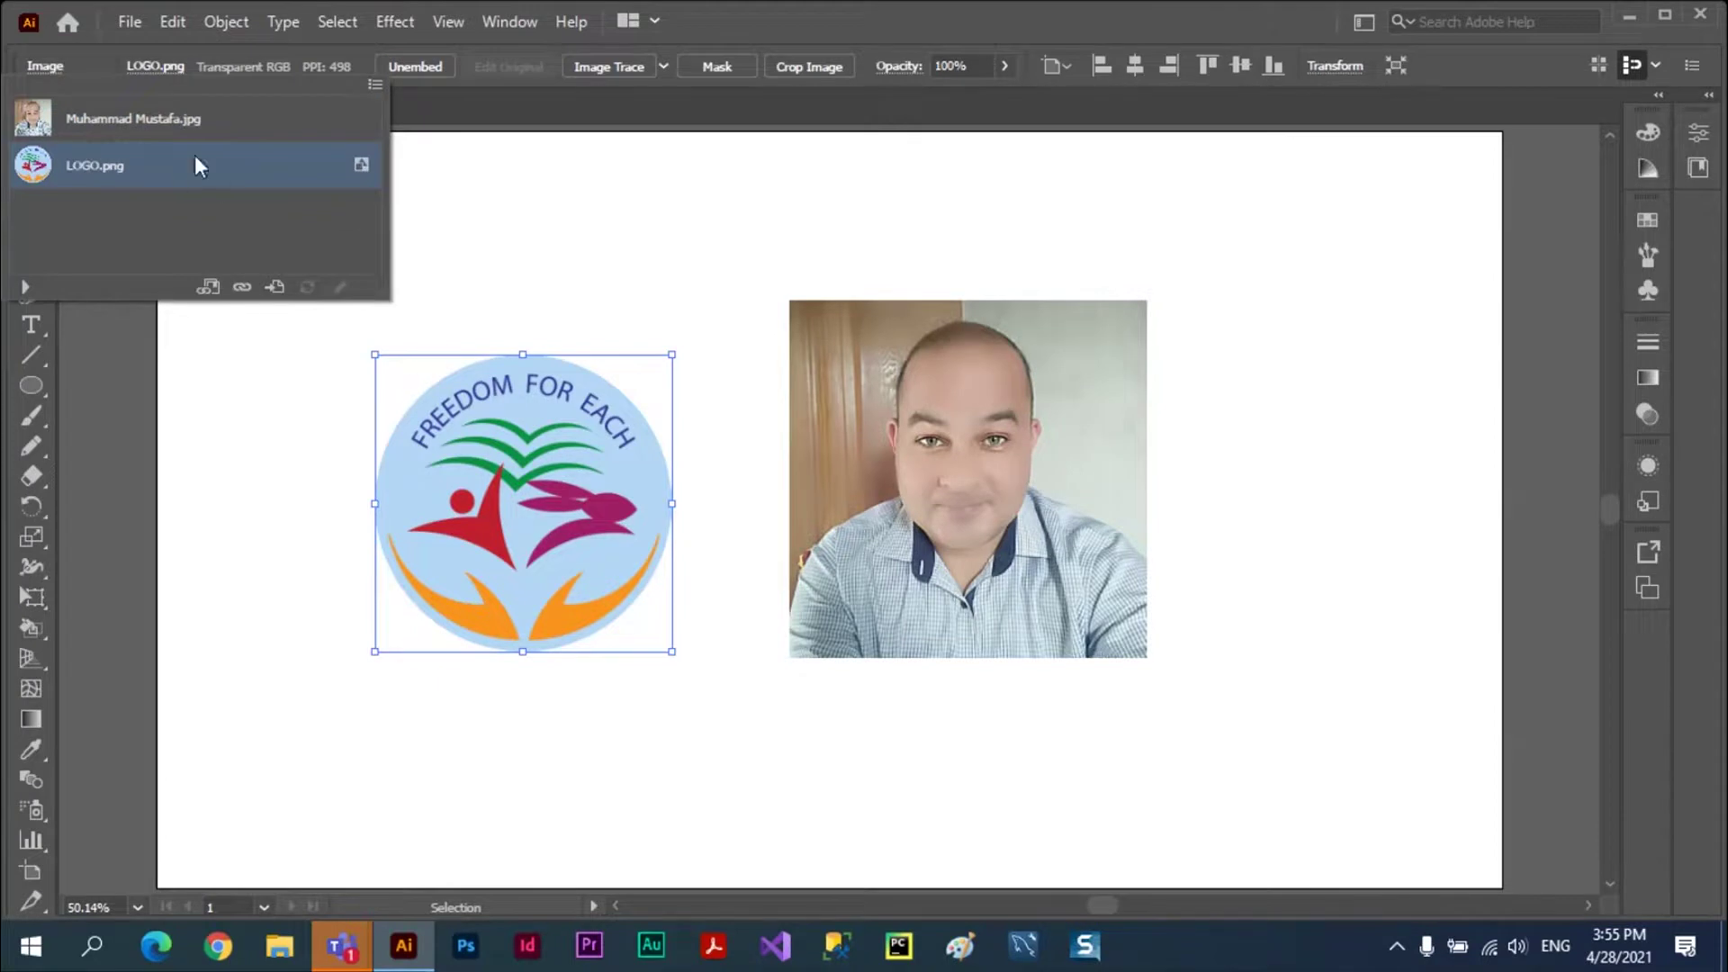
left_click(171, 126)
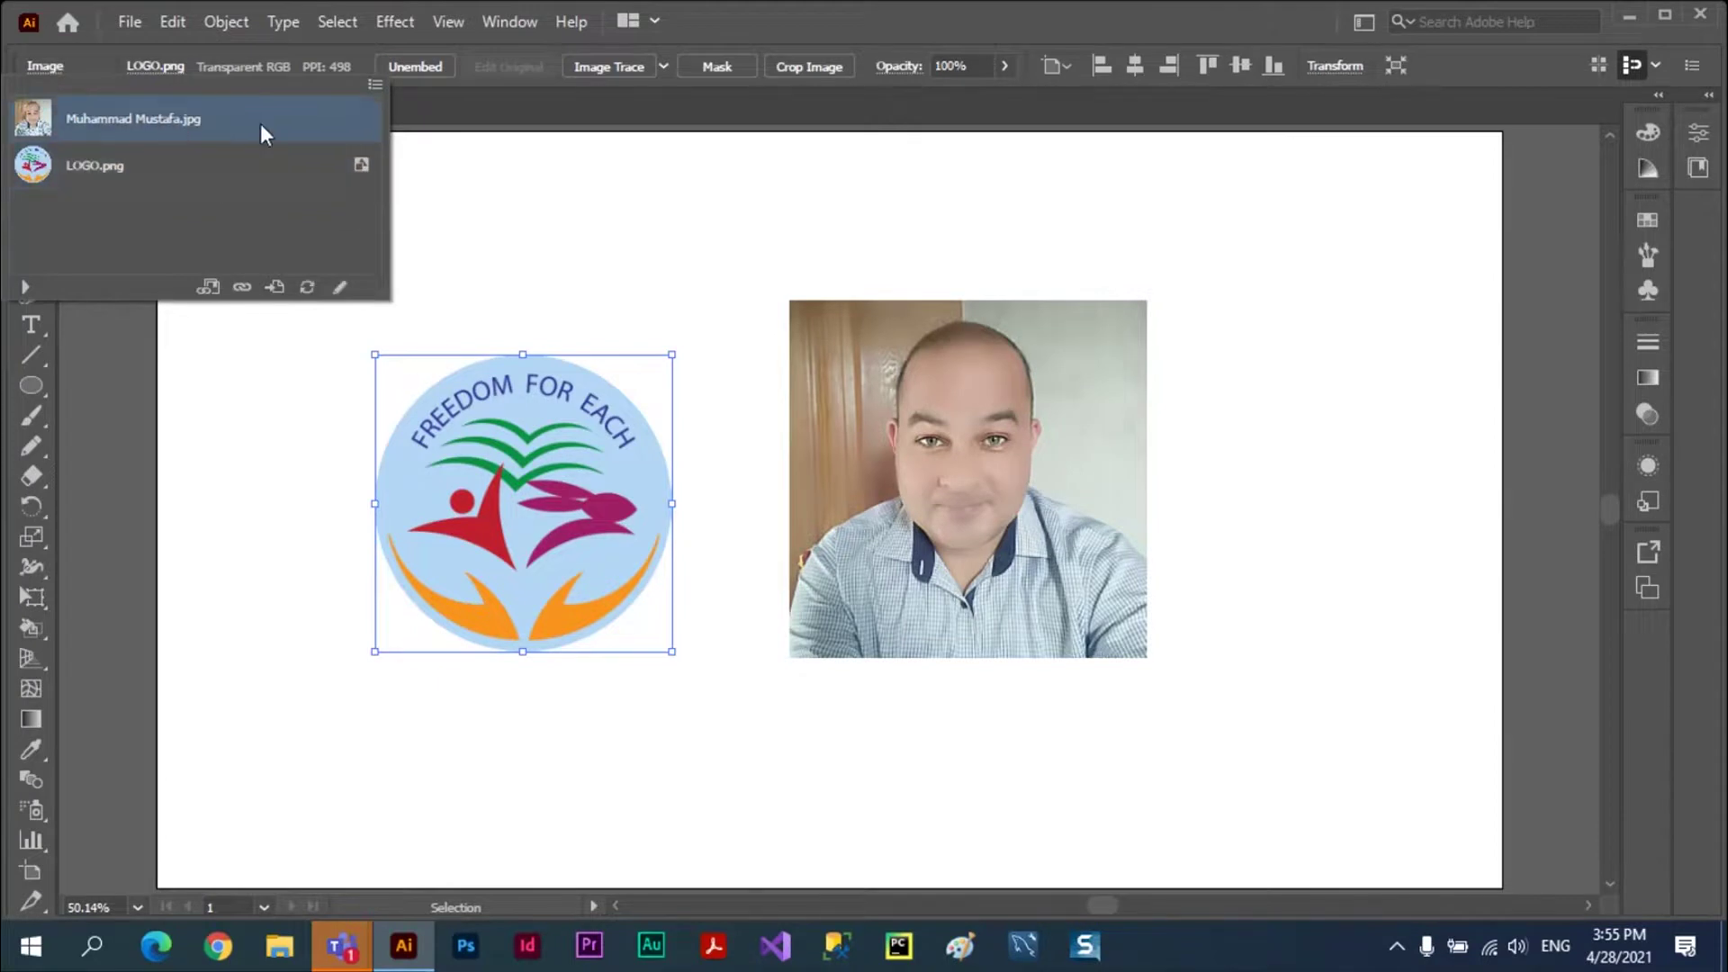
left_click(22, 284)
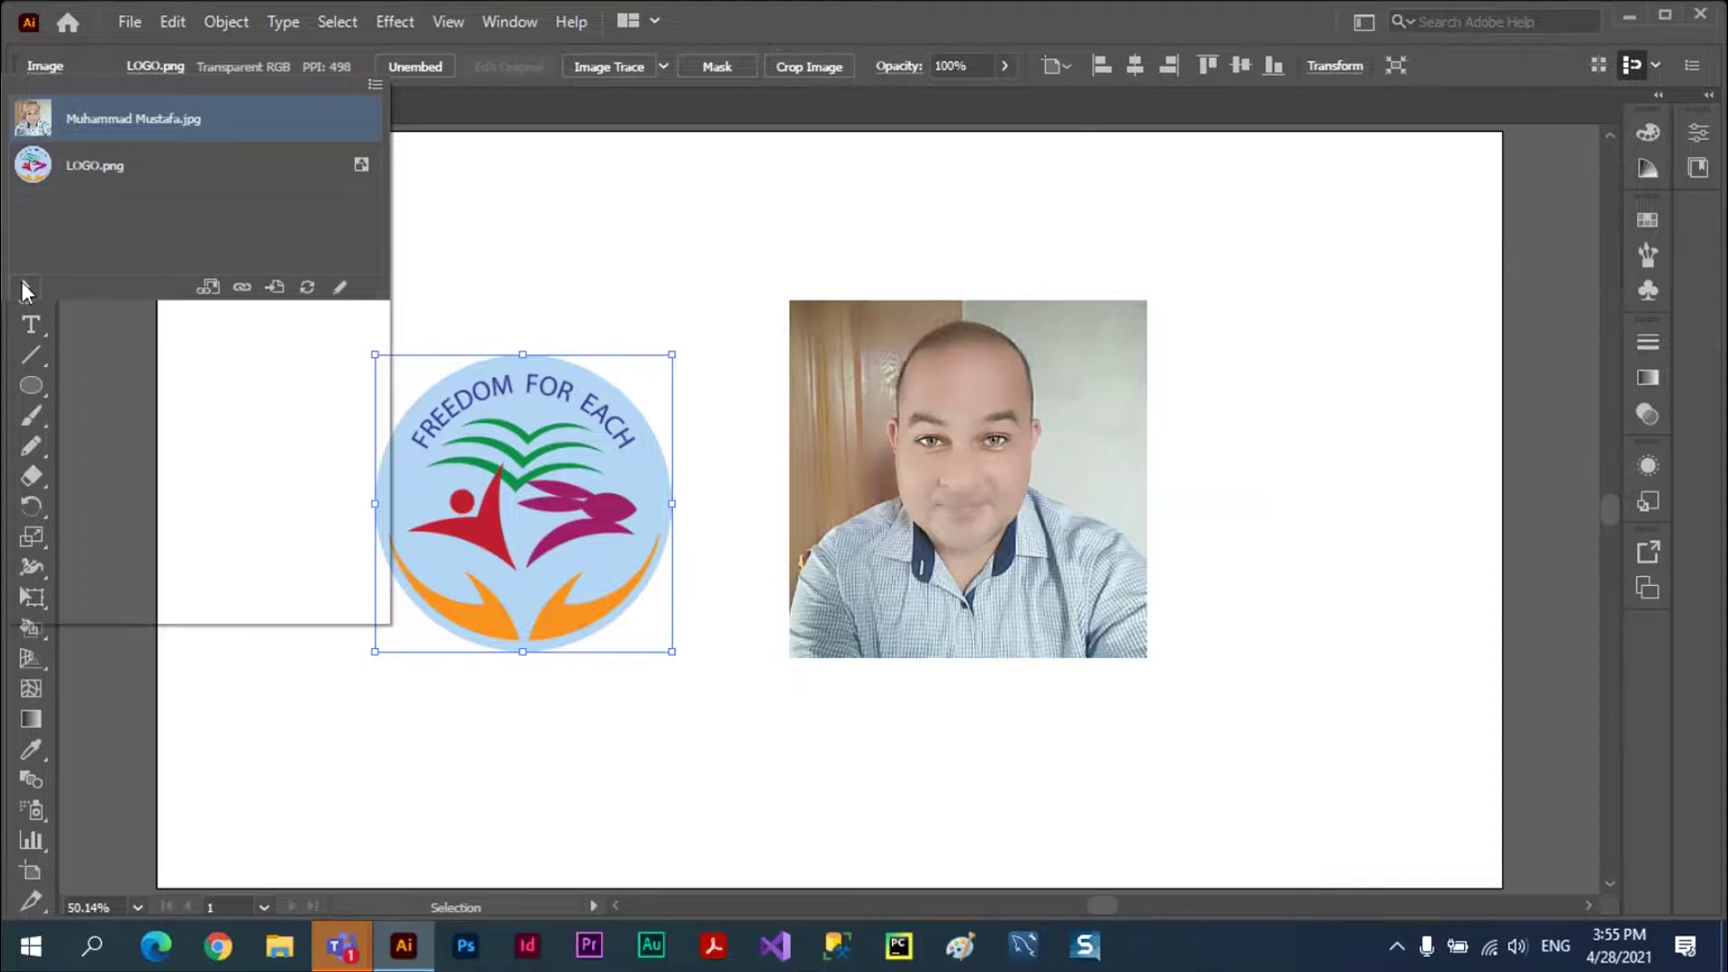
left_click(88, 168)
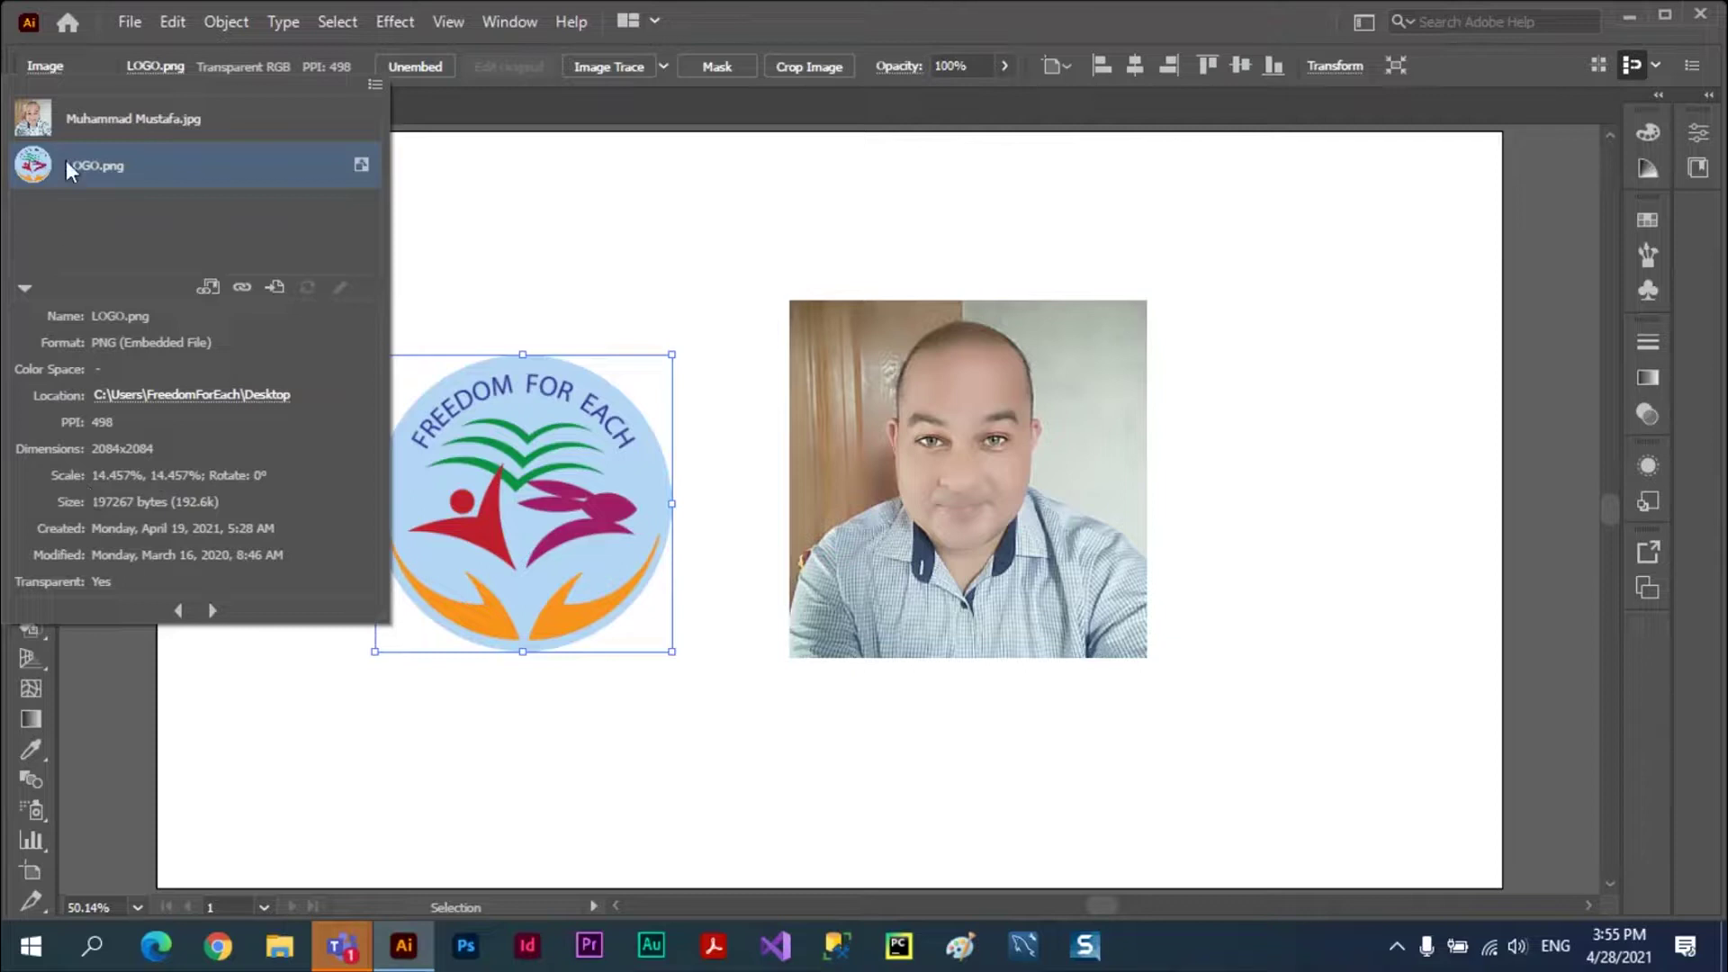
left_click(144, 121)
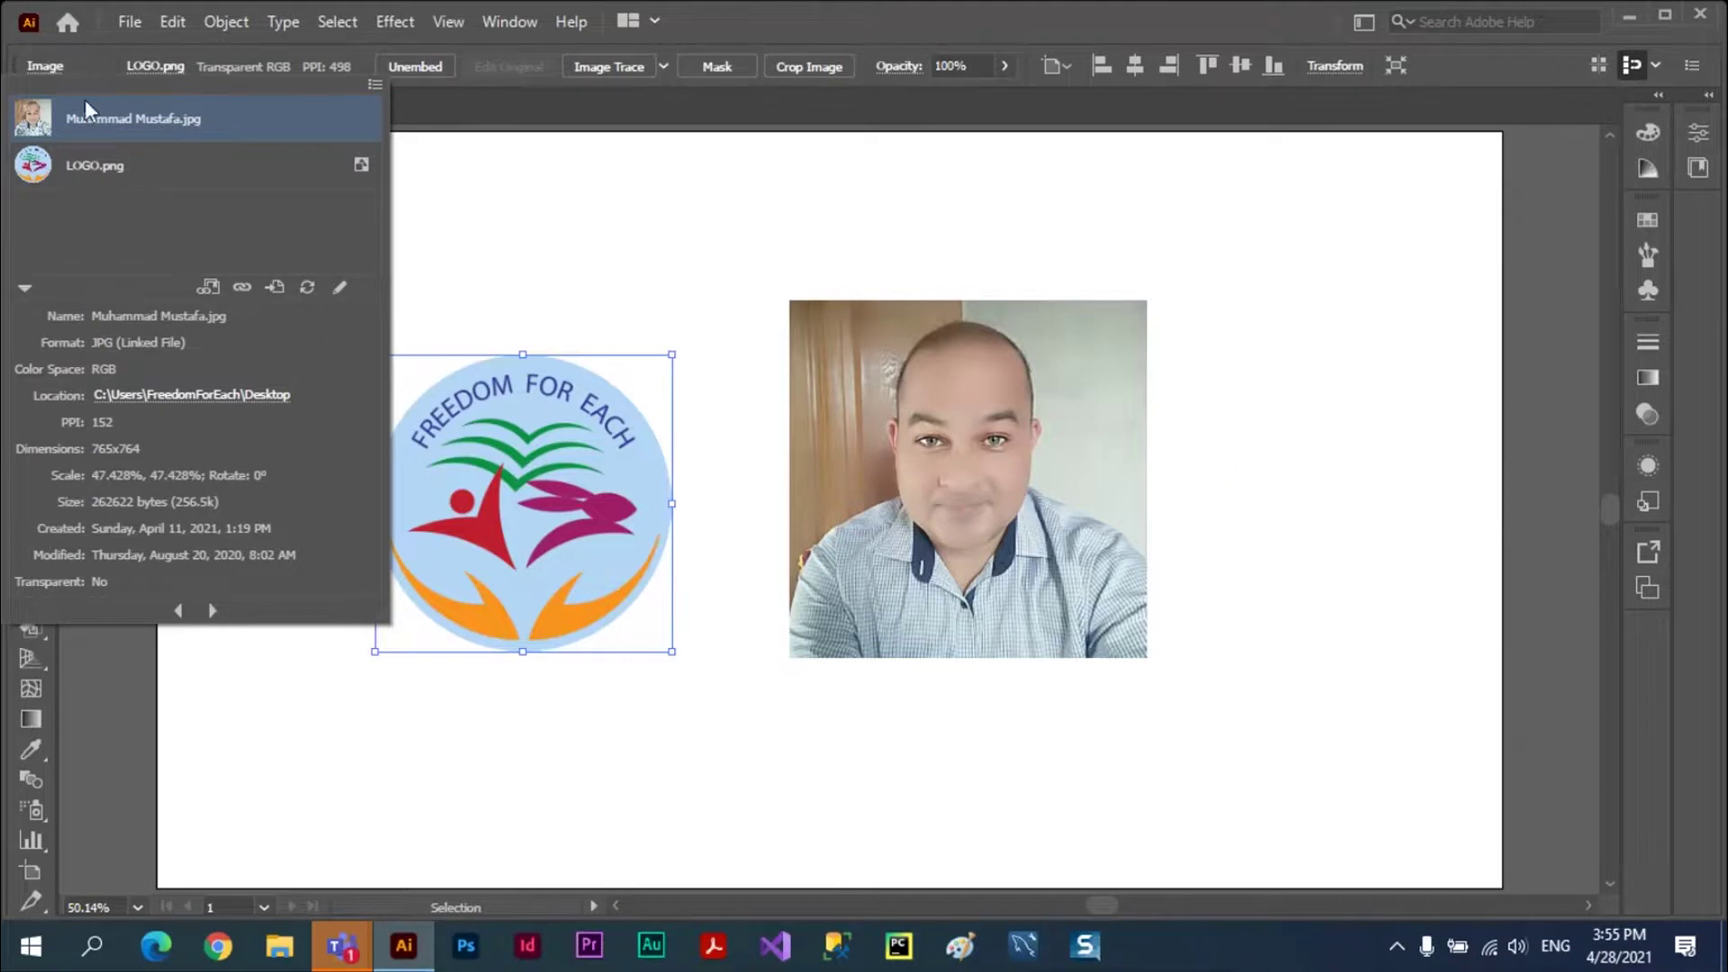
left_click(25, 286)
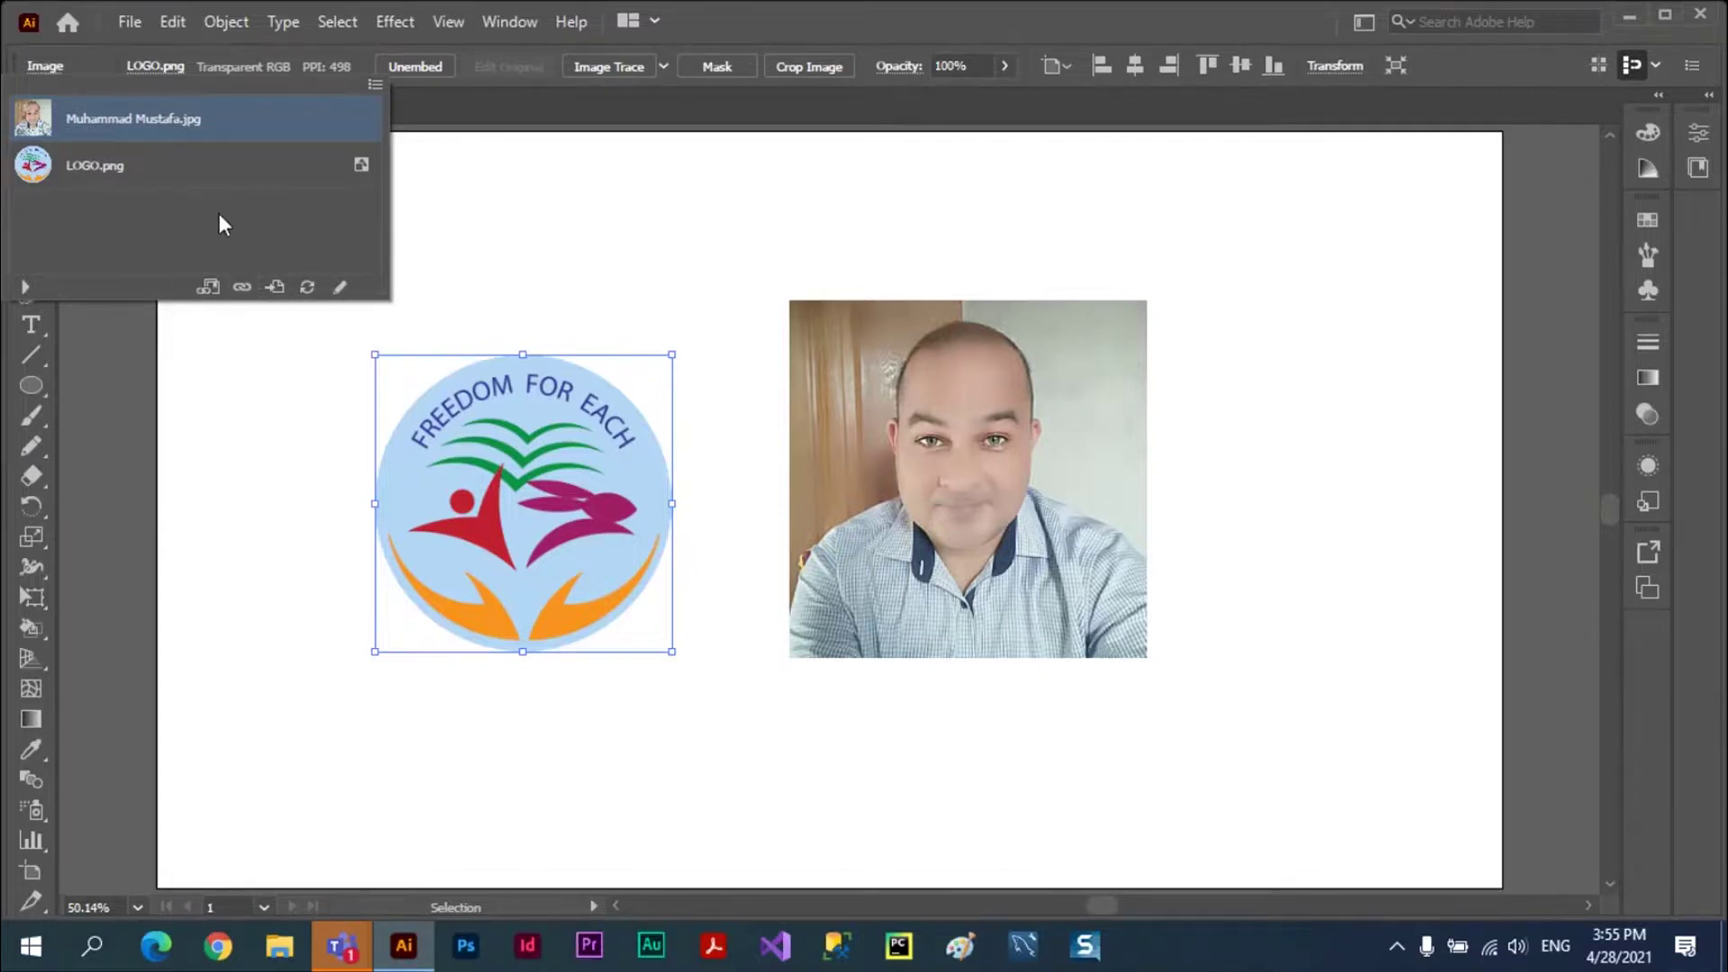
- Check the editing option for LOGO.png, and open the linked portrait photo's original file in Paint
left_click(116, 162)
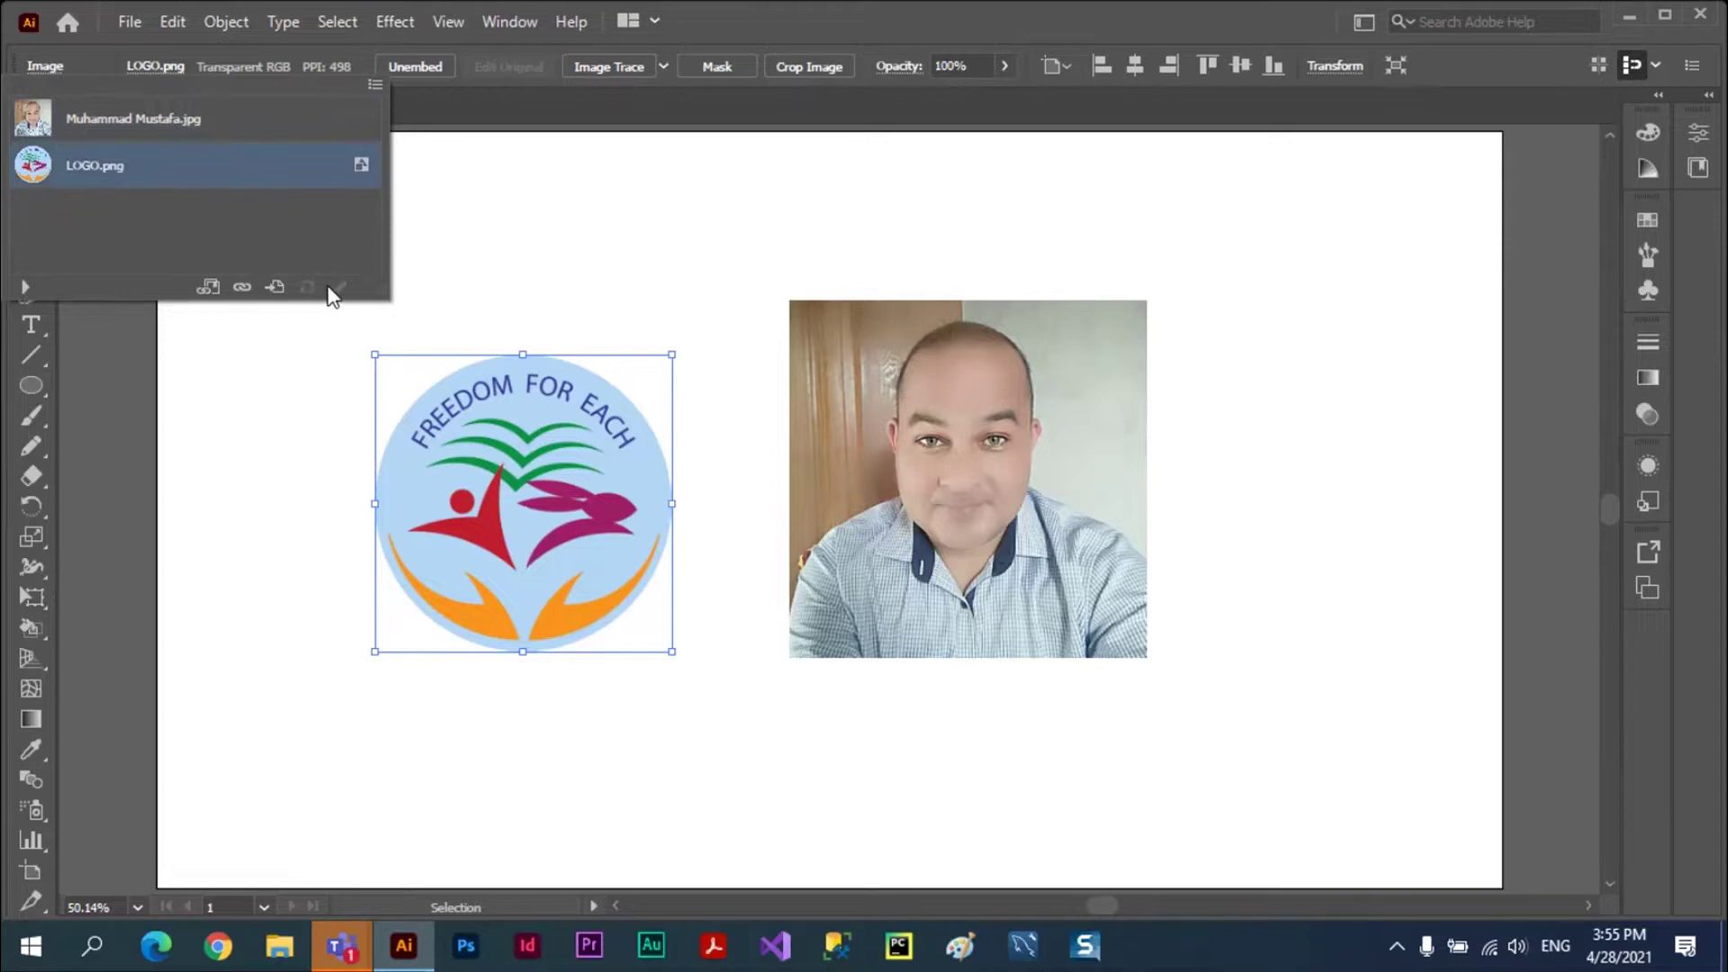
left_click(177, 122)
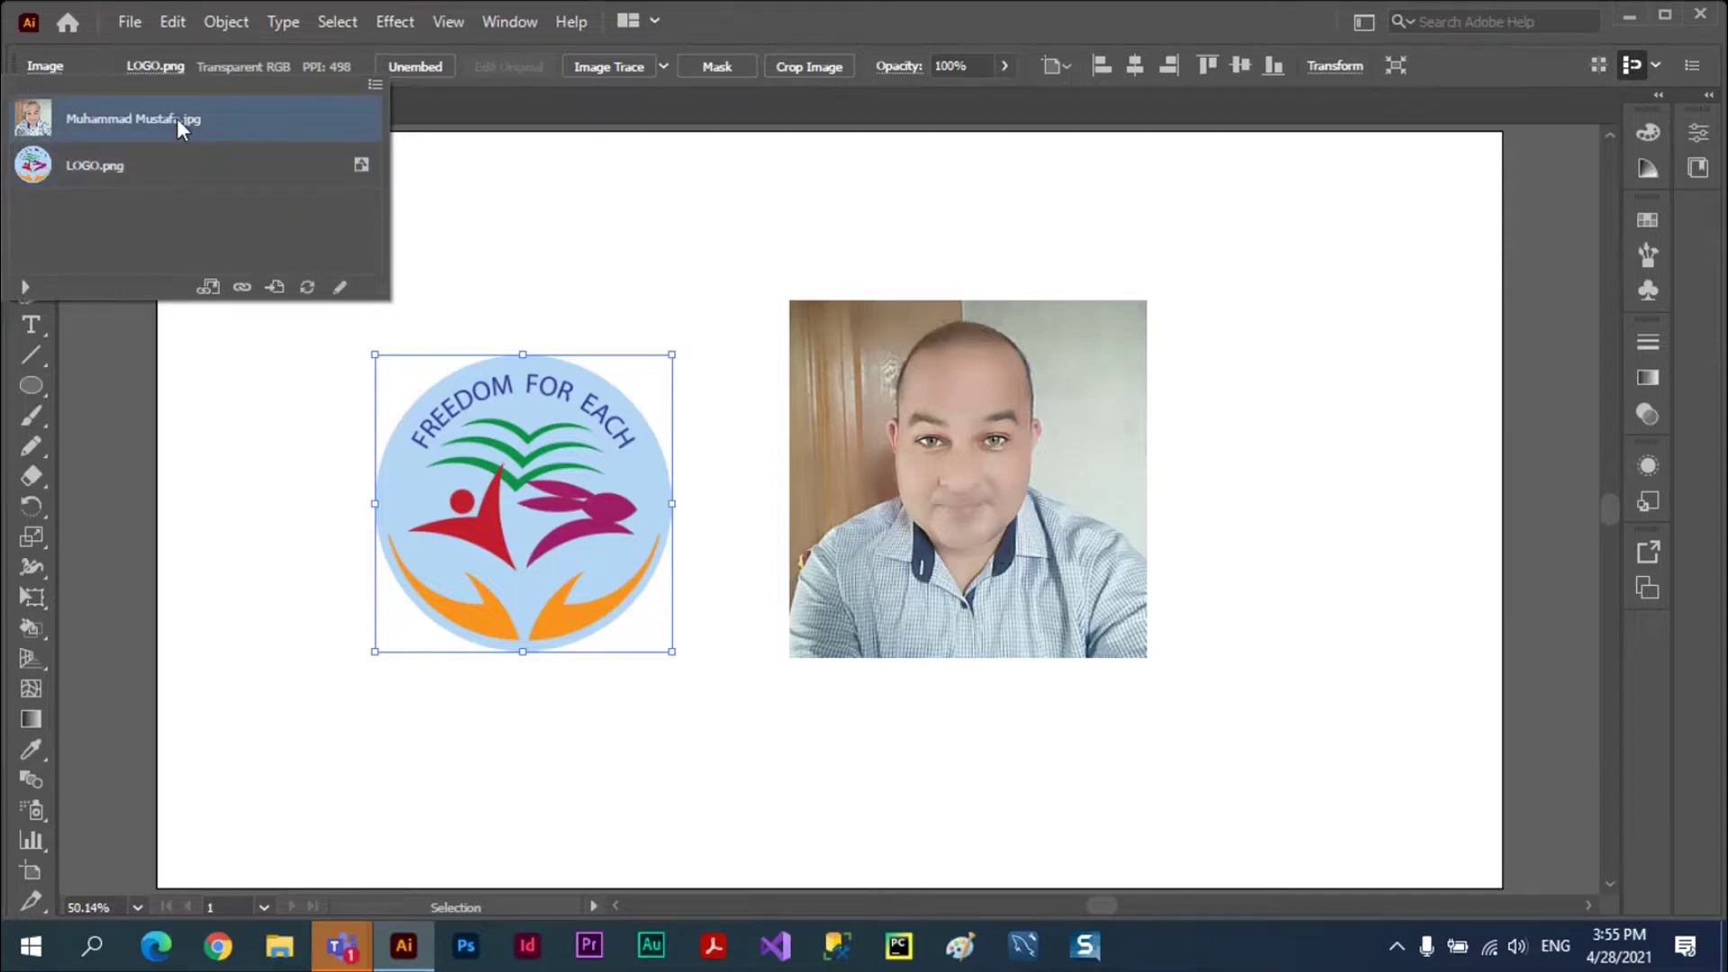
left_click(341, 290)
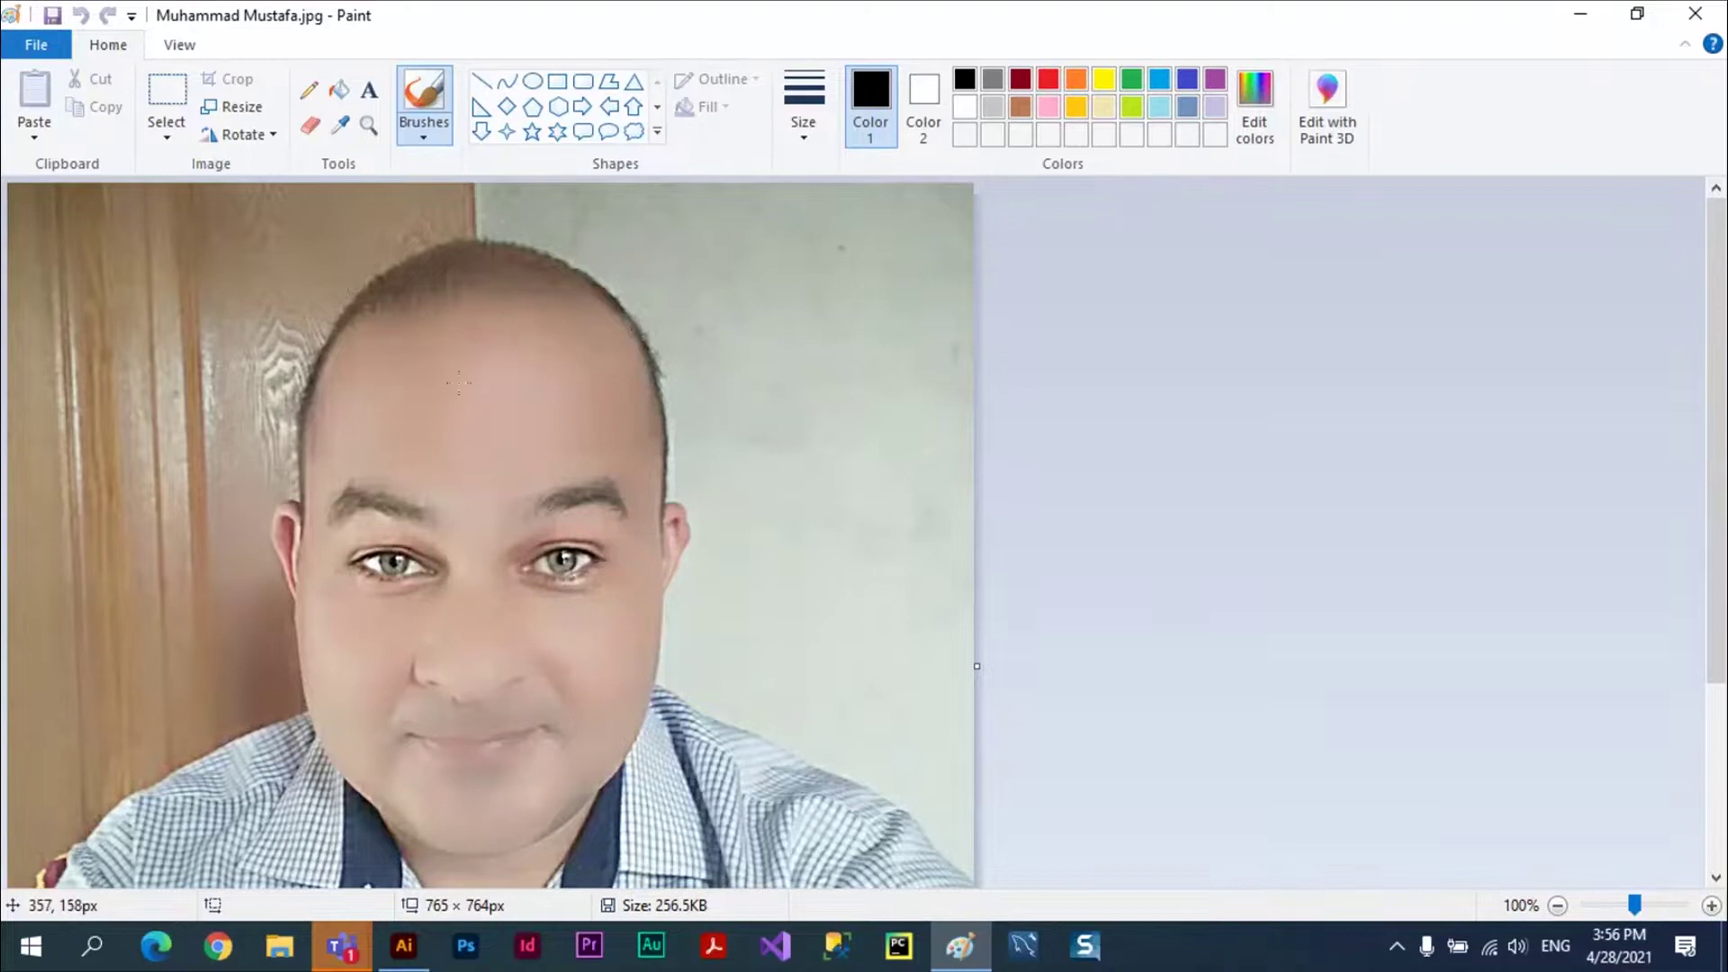
- Draw two red ellipses on the portrait, about 286 × 155 px over the forehead's left and 178 × 145 px on the right wall
left_click(340, 89)
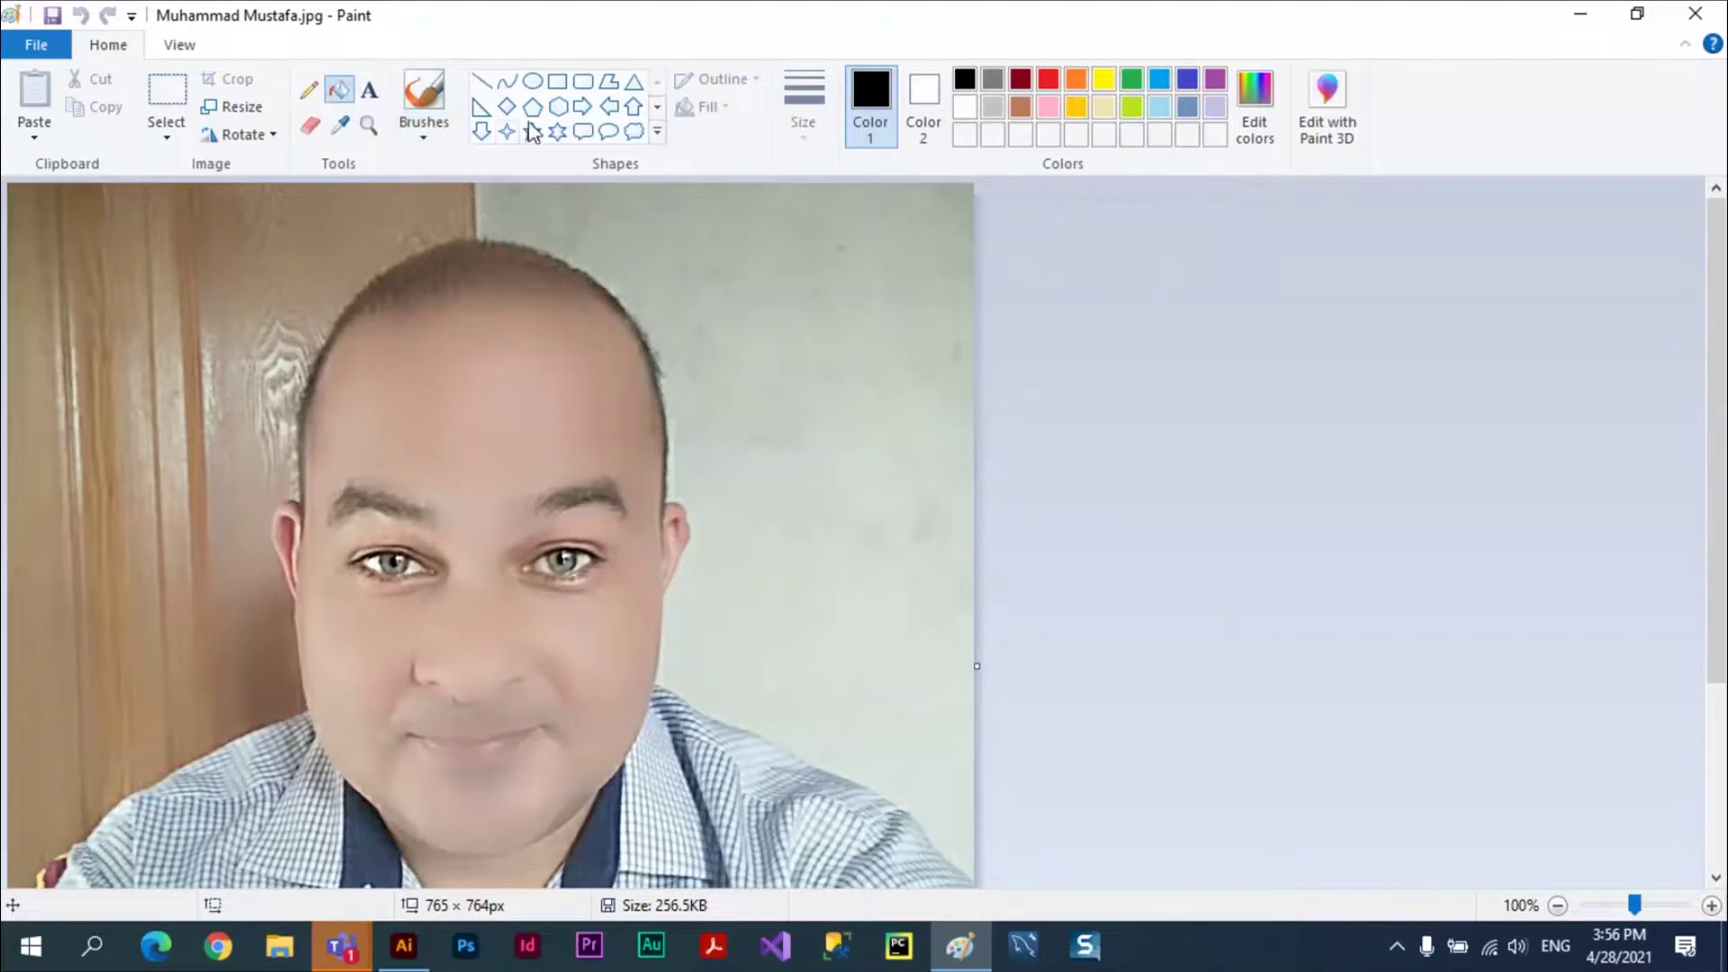
left_click(530, 83)
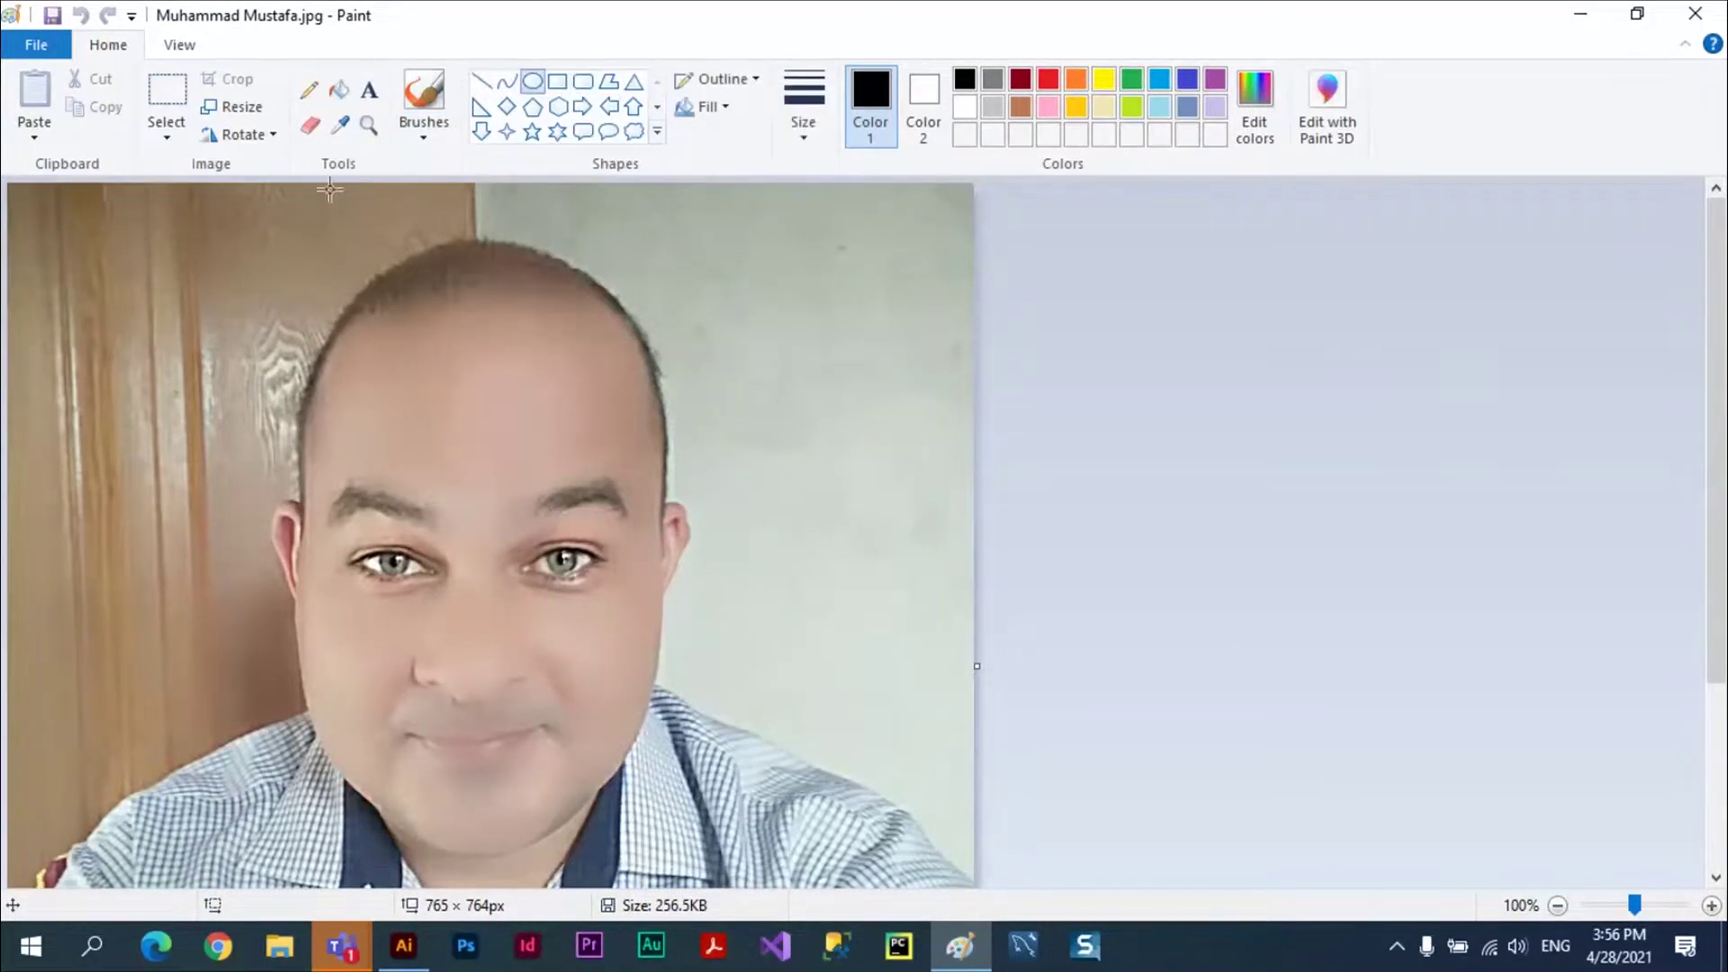
left_click_drag(191, 263, 552, 457)
left_click(1048, 81)
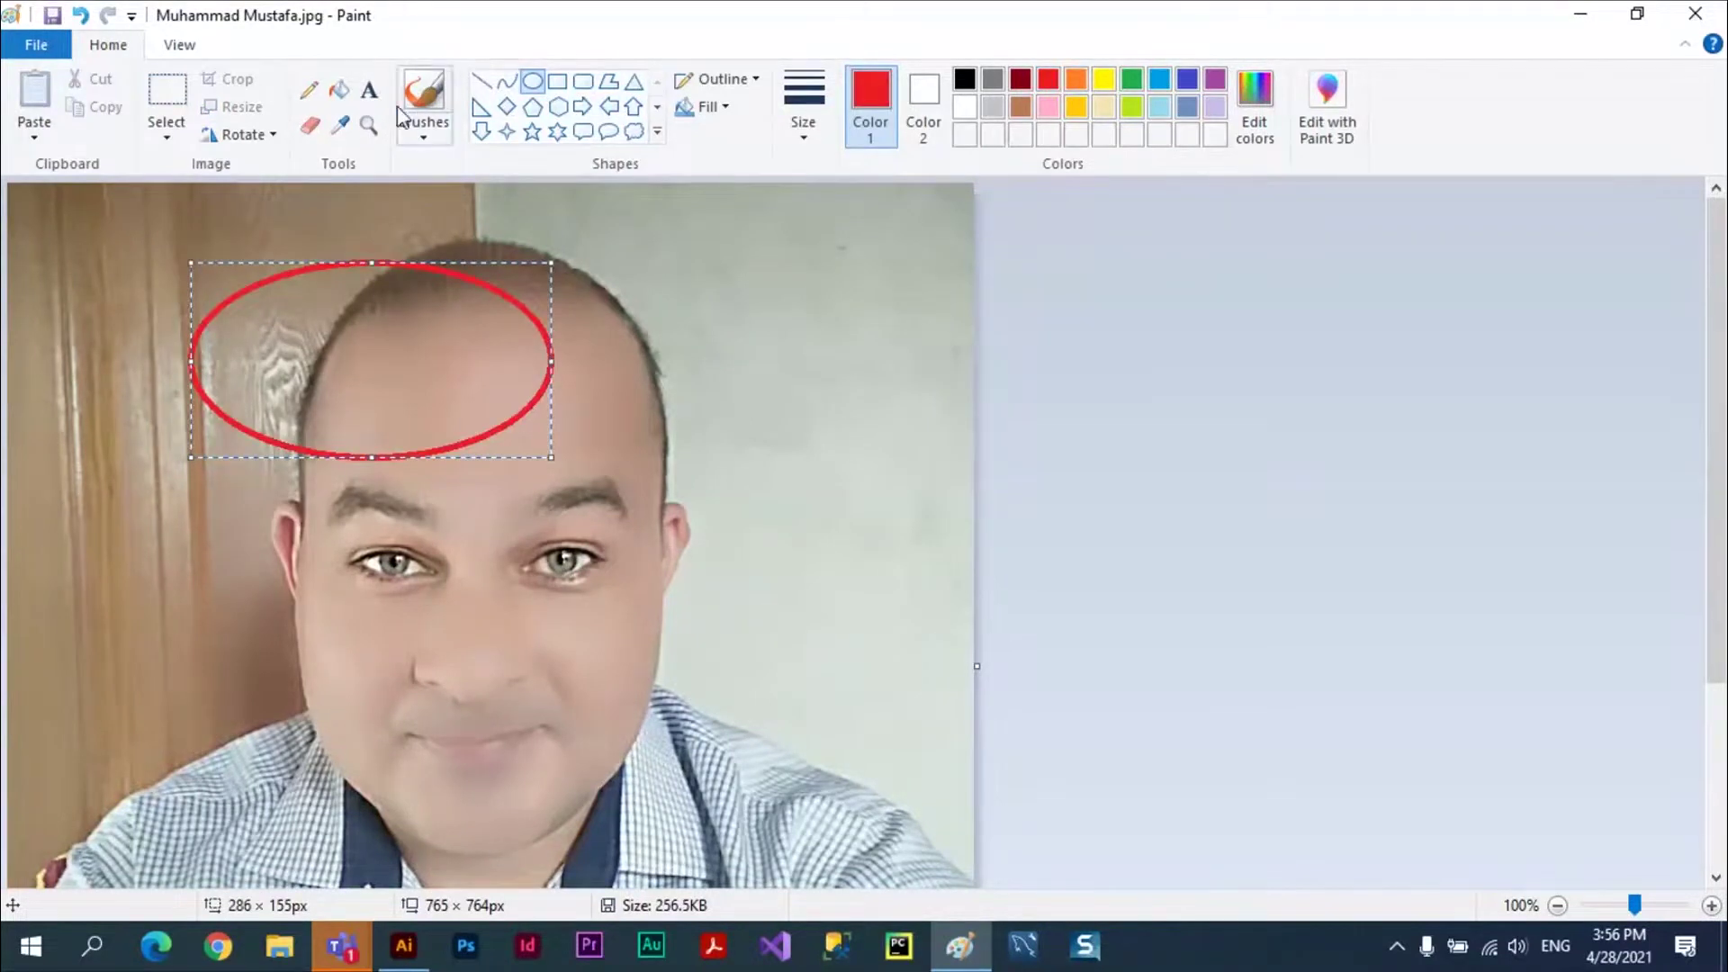
left_click_drag(715, 249, 940, 431)
- Set Color 2 to yellow and pick the Fill with color tool
left_click(941, 131)
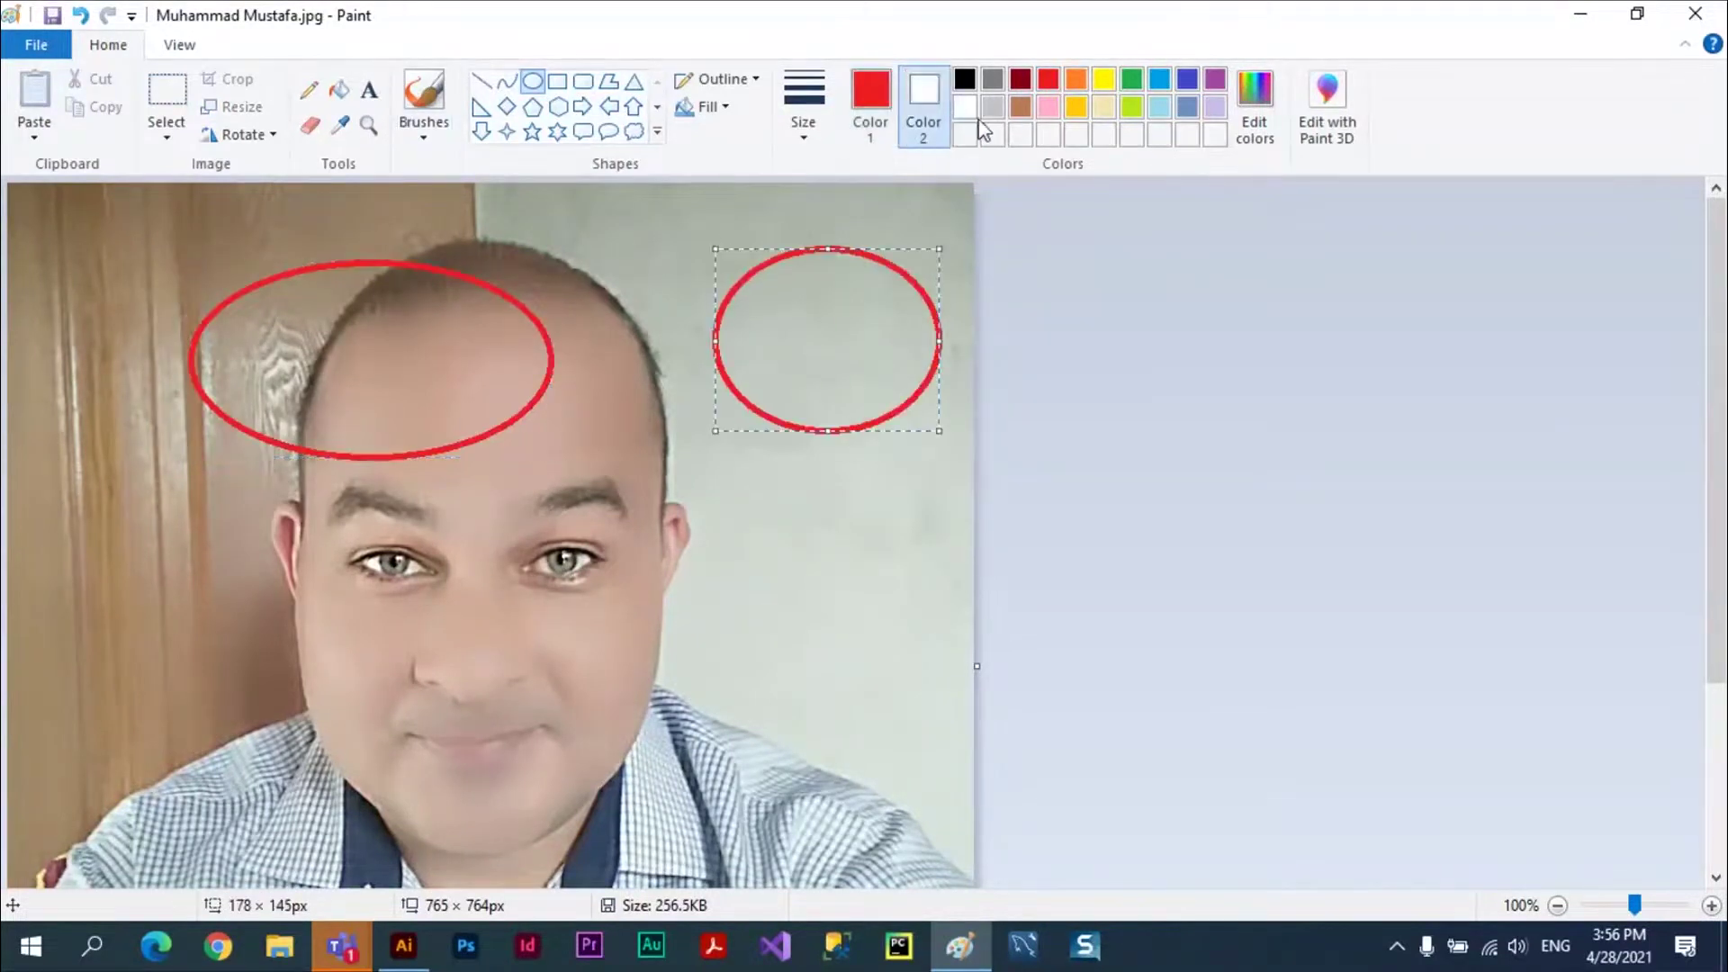
left_click(1104, 79)
left_click(339, 89)
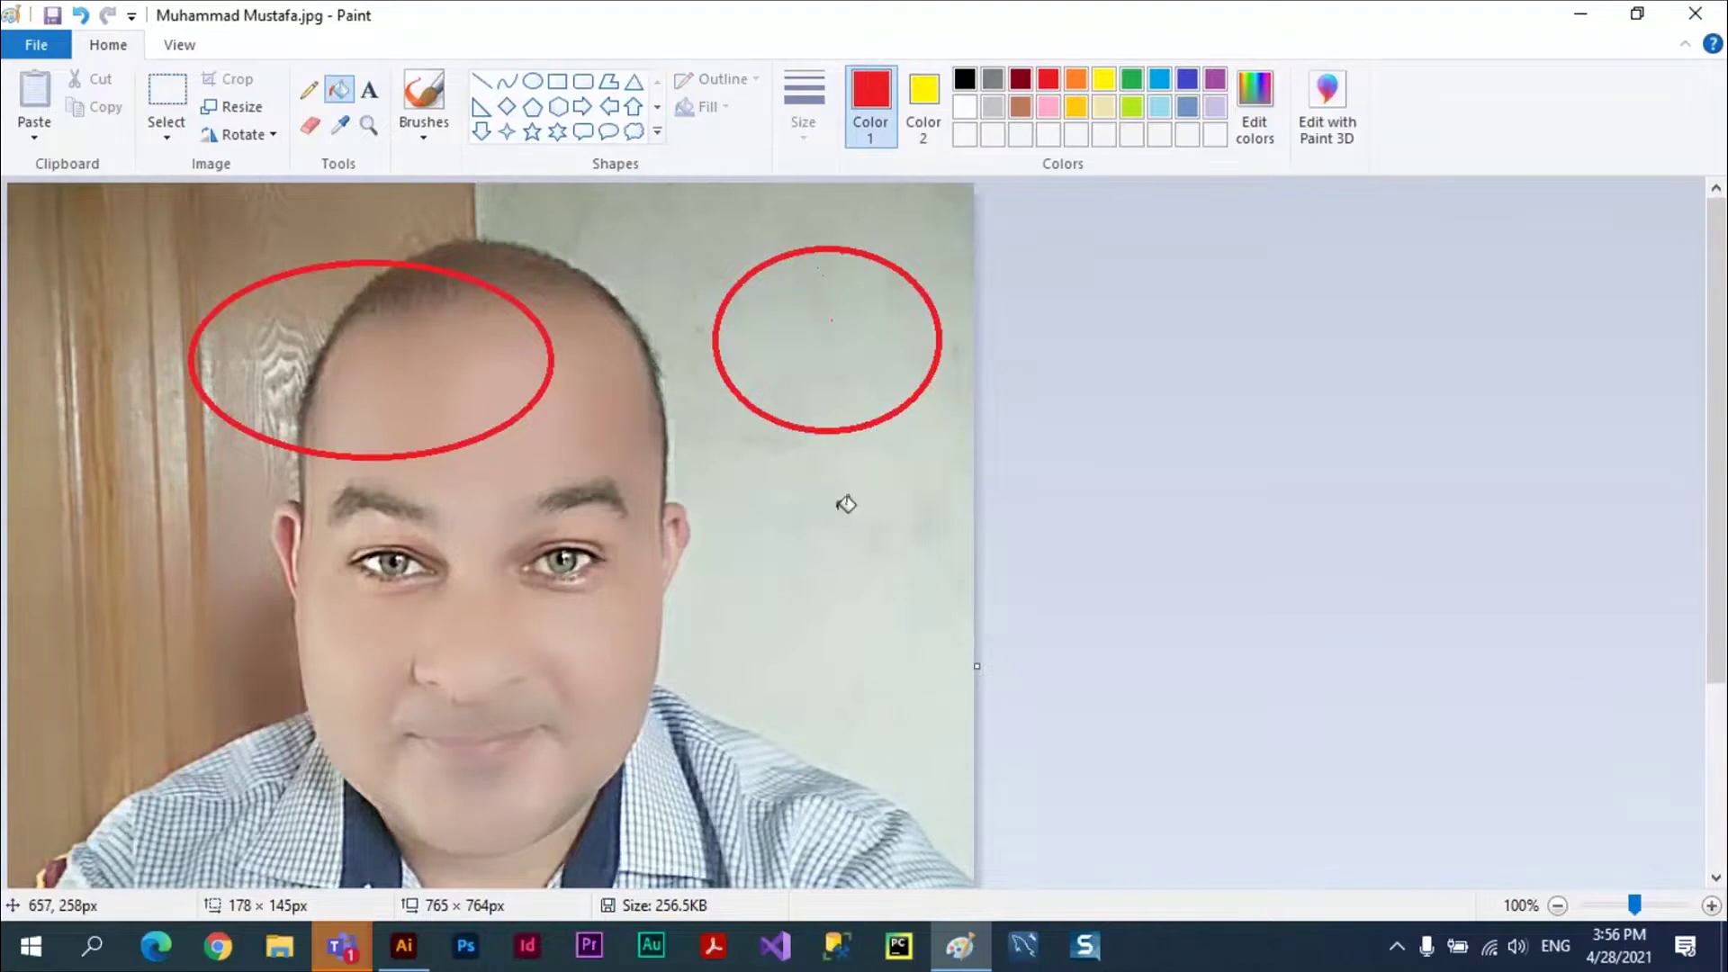
- Save the edited portrait file, close Paint to return to Illustrator, and update the modified link in the document
key("ctrl+s")
left_click(1693, 14)
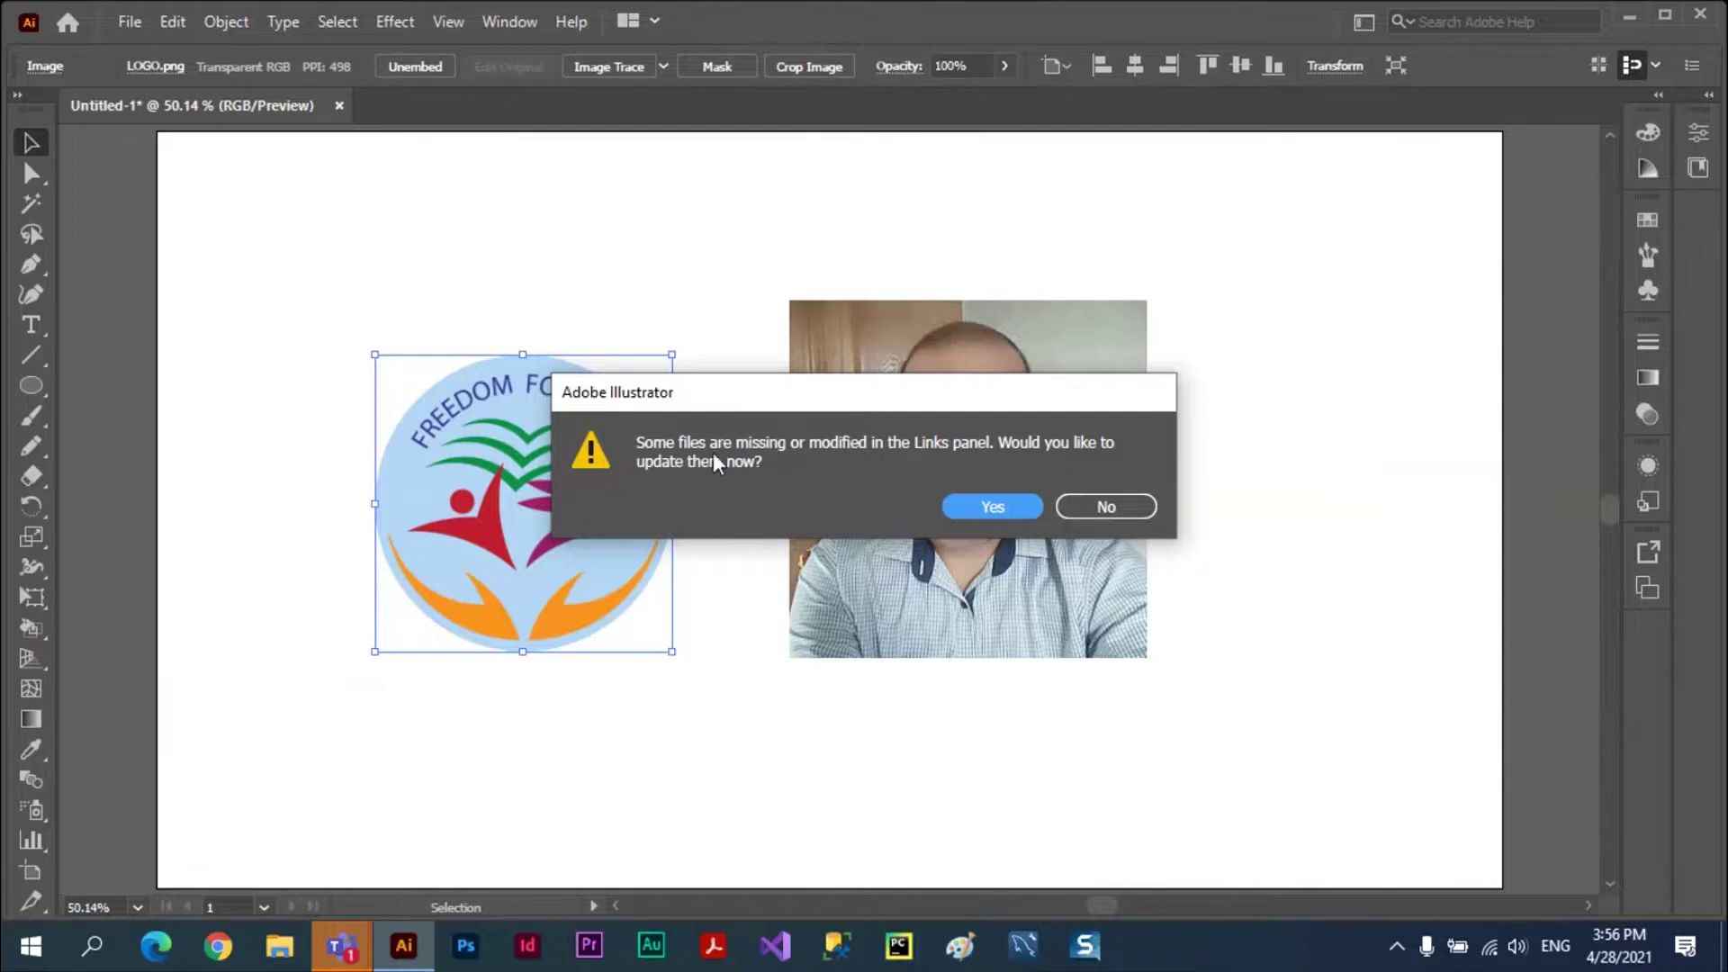
left_click(987, 506)
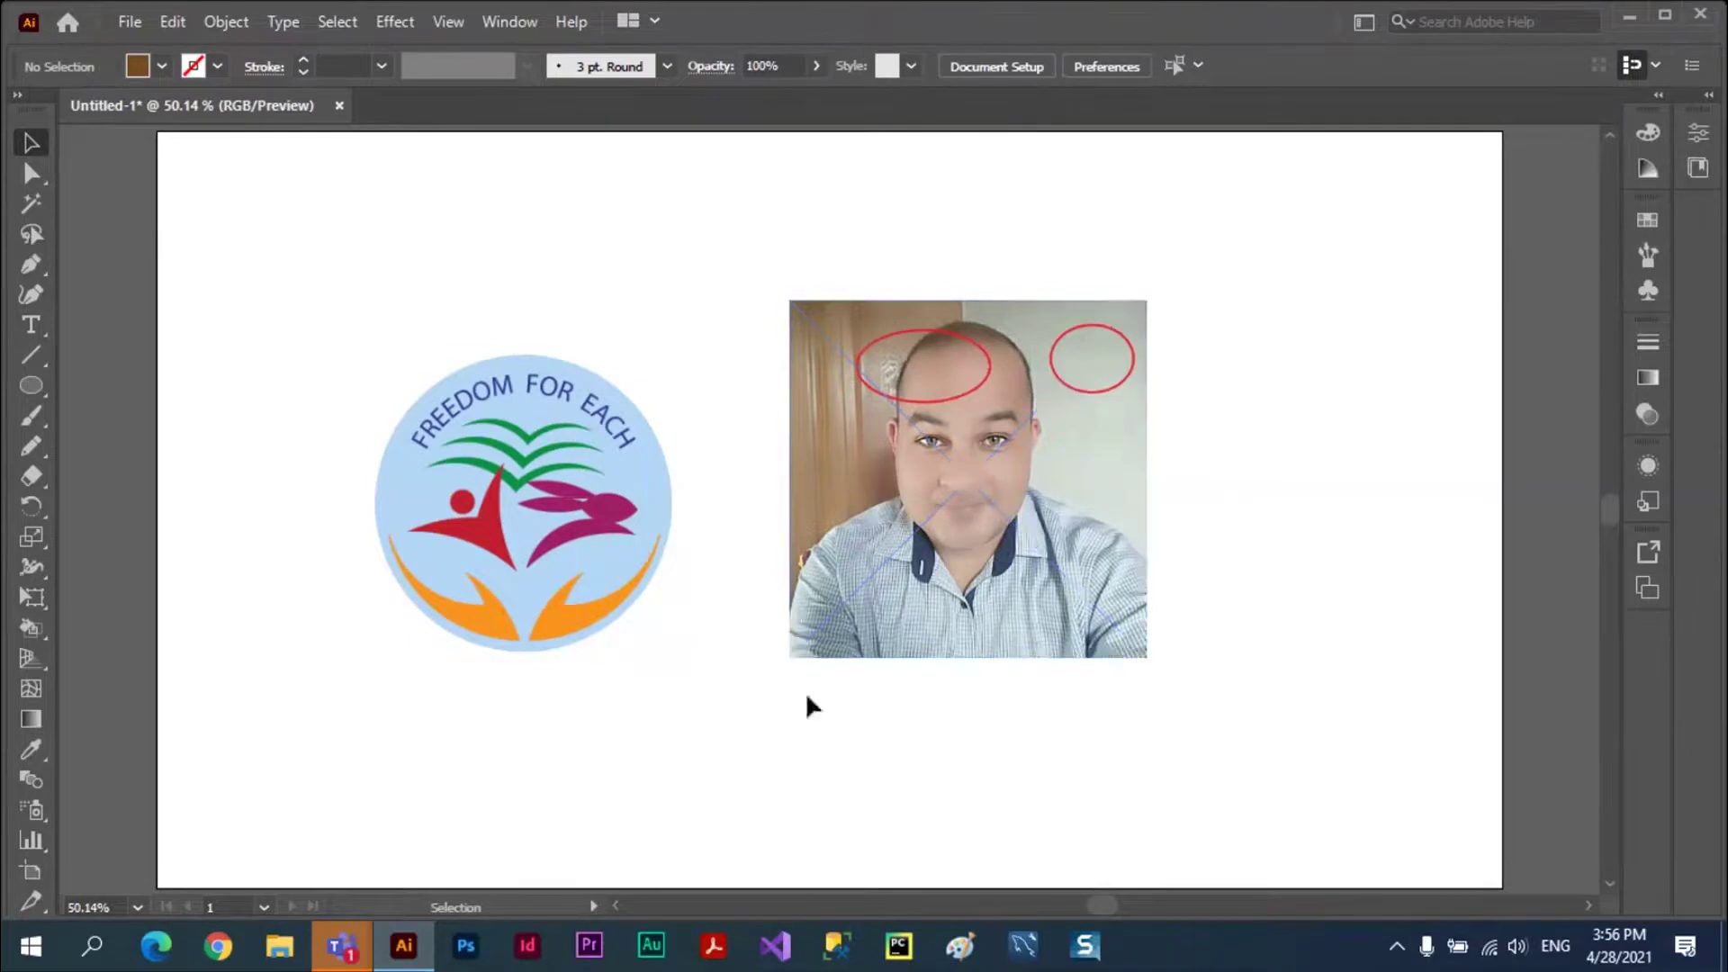
- Minimize Illustrator and the Teams windows to look at the source image files on the desktop, and return to Illustrator
left_click(1629, 15)
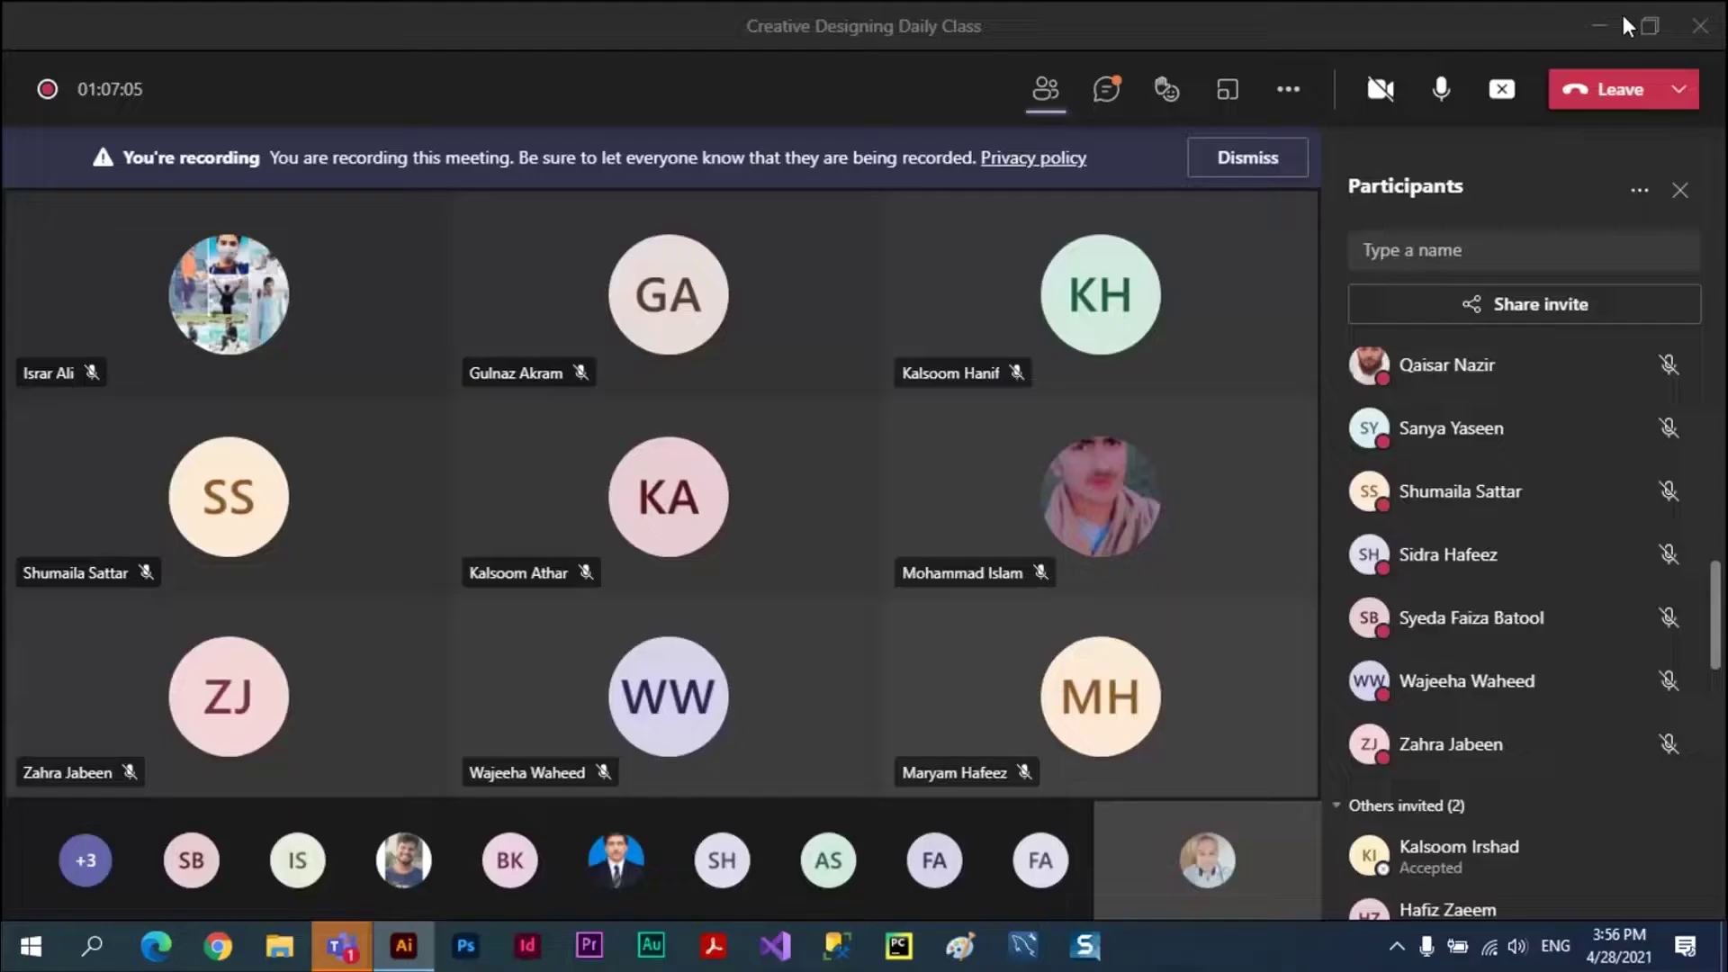
left_click(1590, 24)
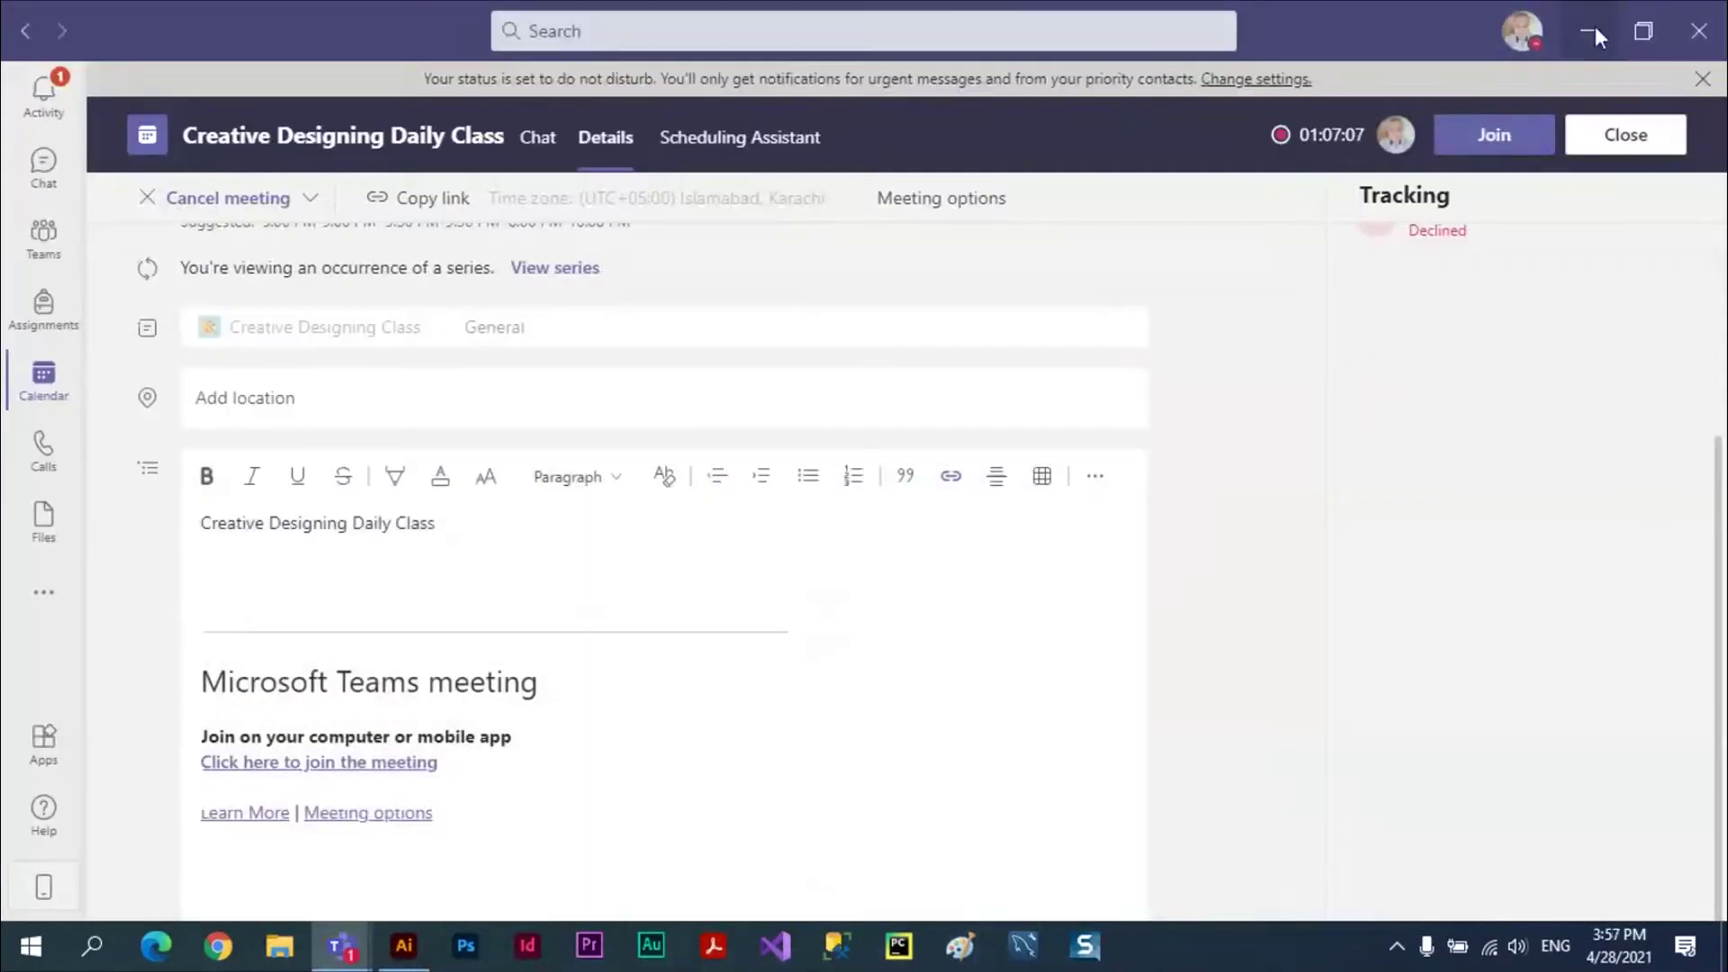
left_click(1595, 27)
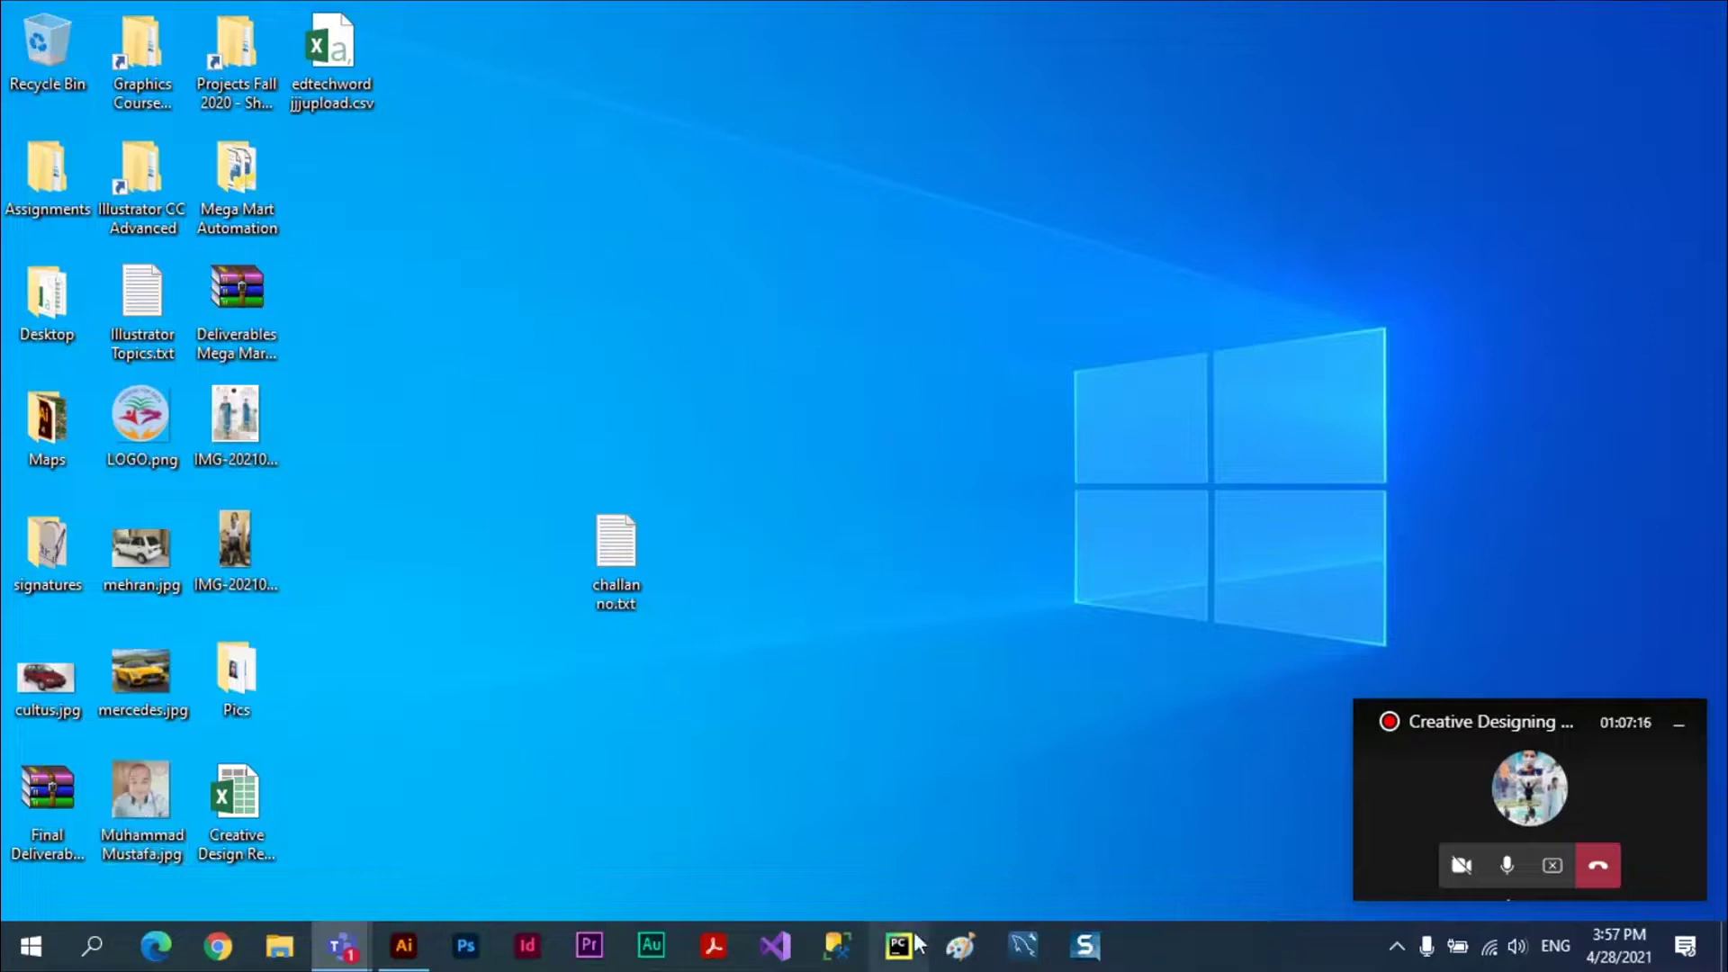
mouse_move(354, 961)
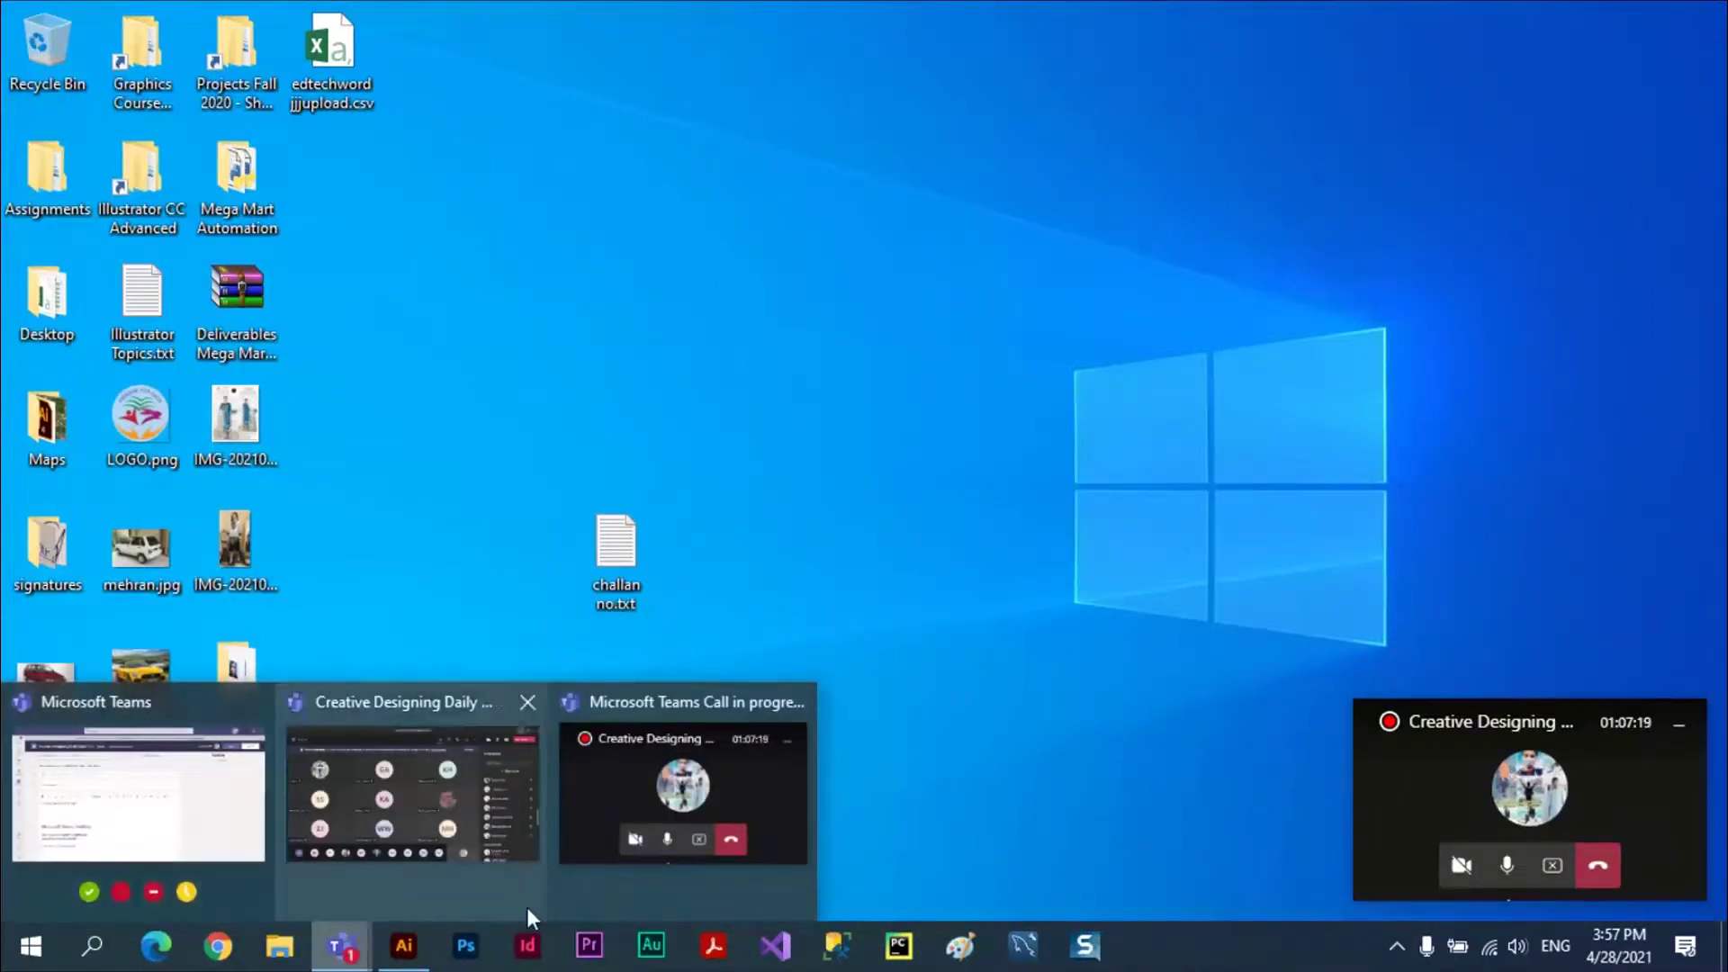
left_click(416, 961)
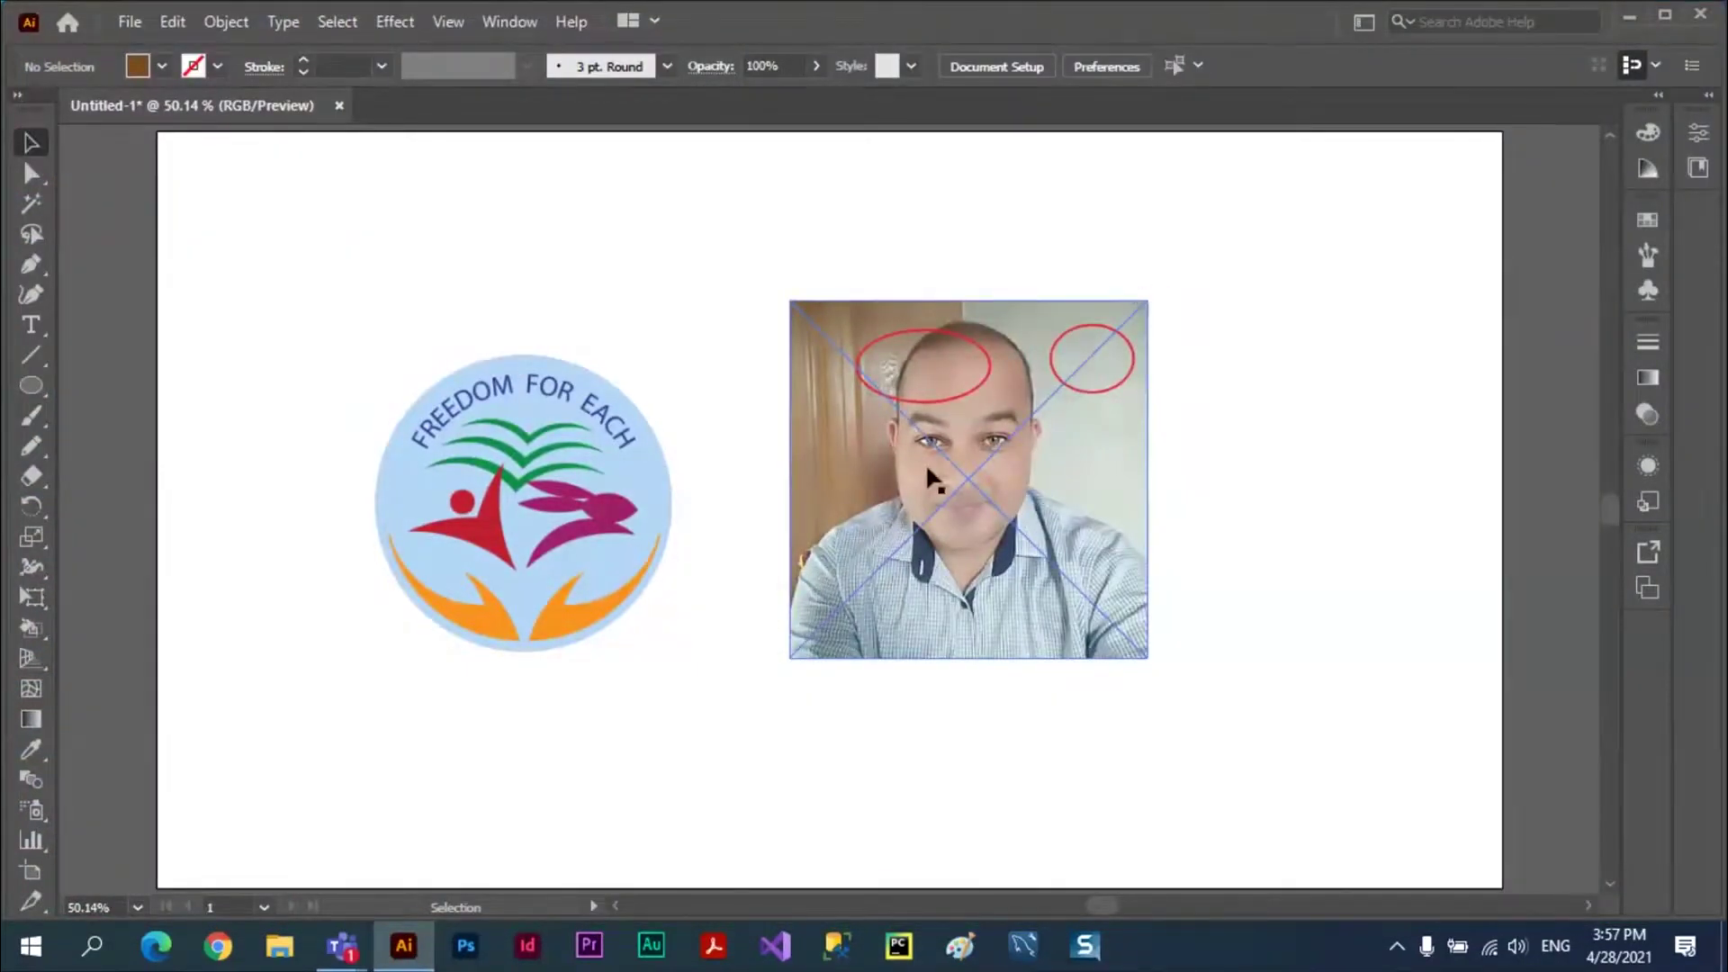
- Reposition the updated linked portrait photo slightly left and up, beside the logo
left_click_drag(926, 463, 1025, 486)
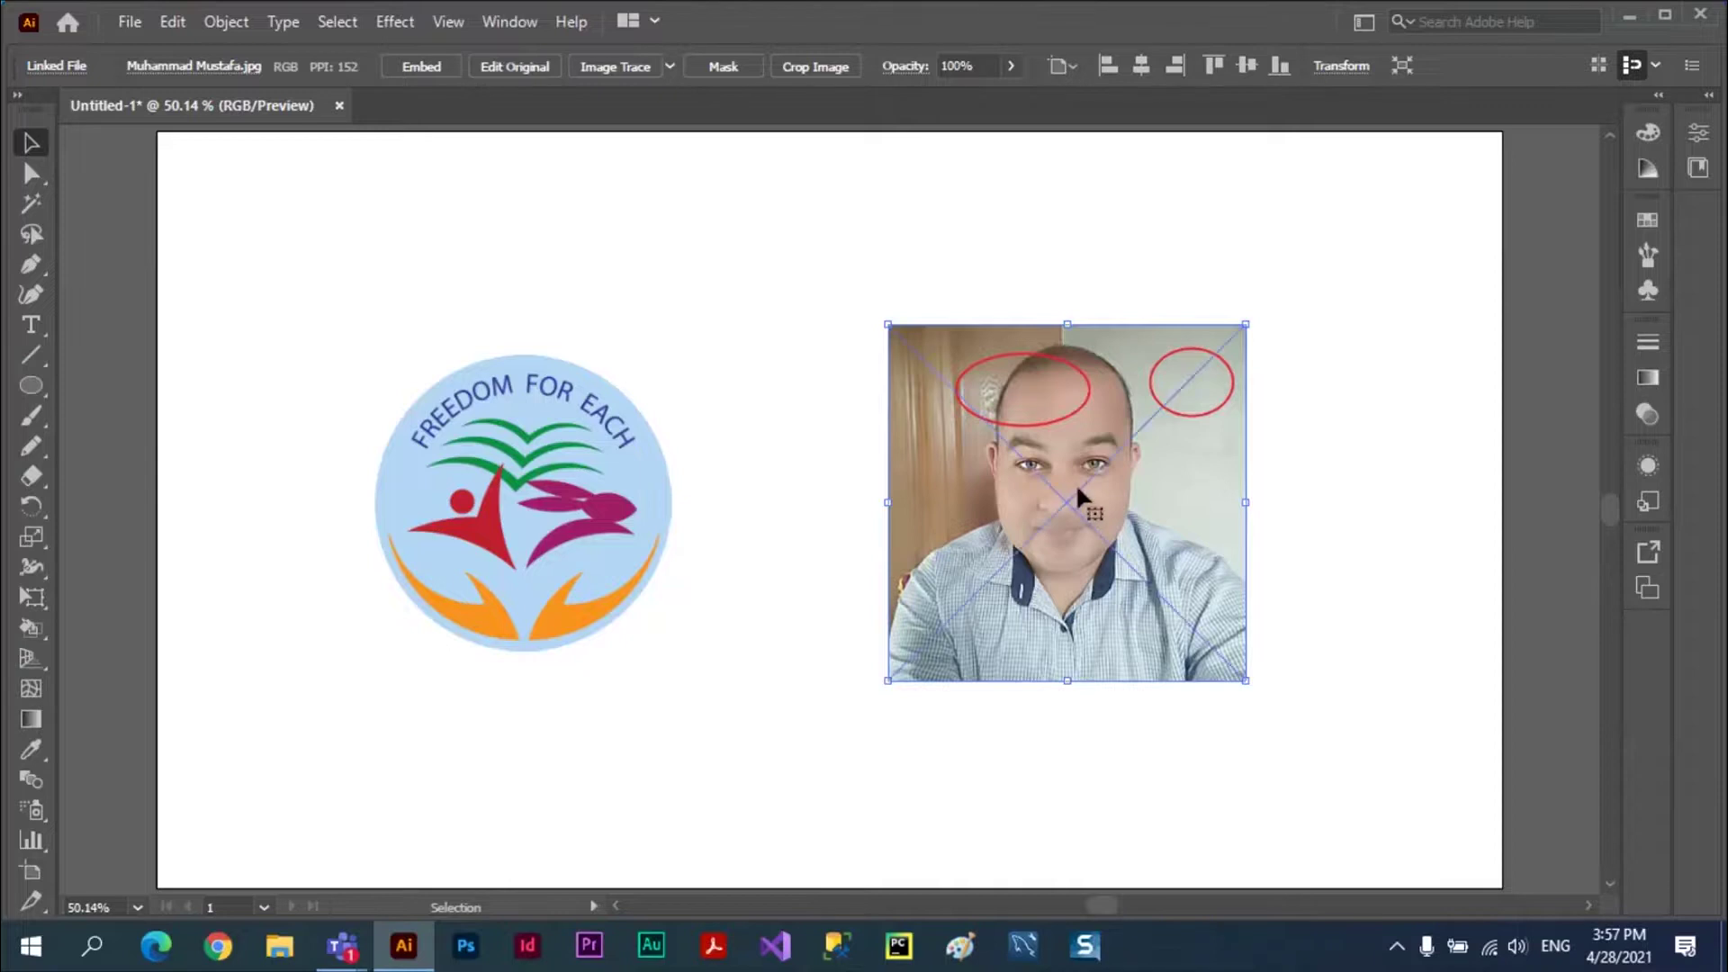
left_click_drag(1055, 495, 922, 439)
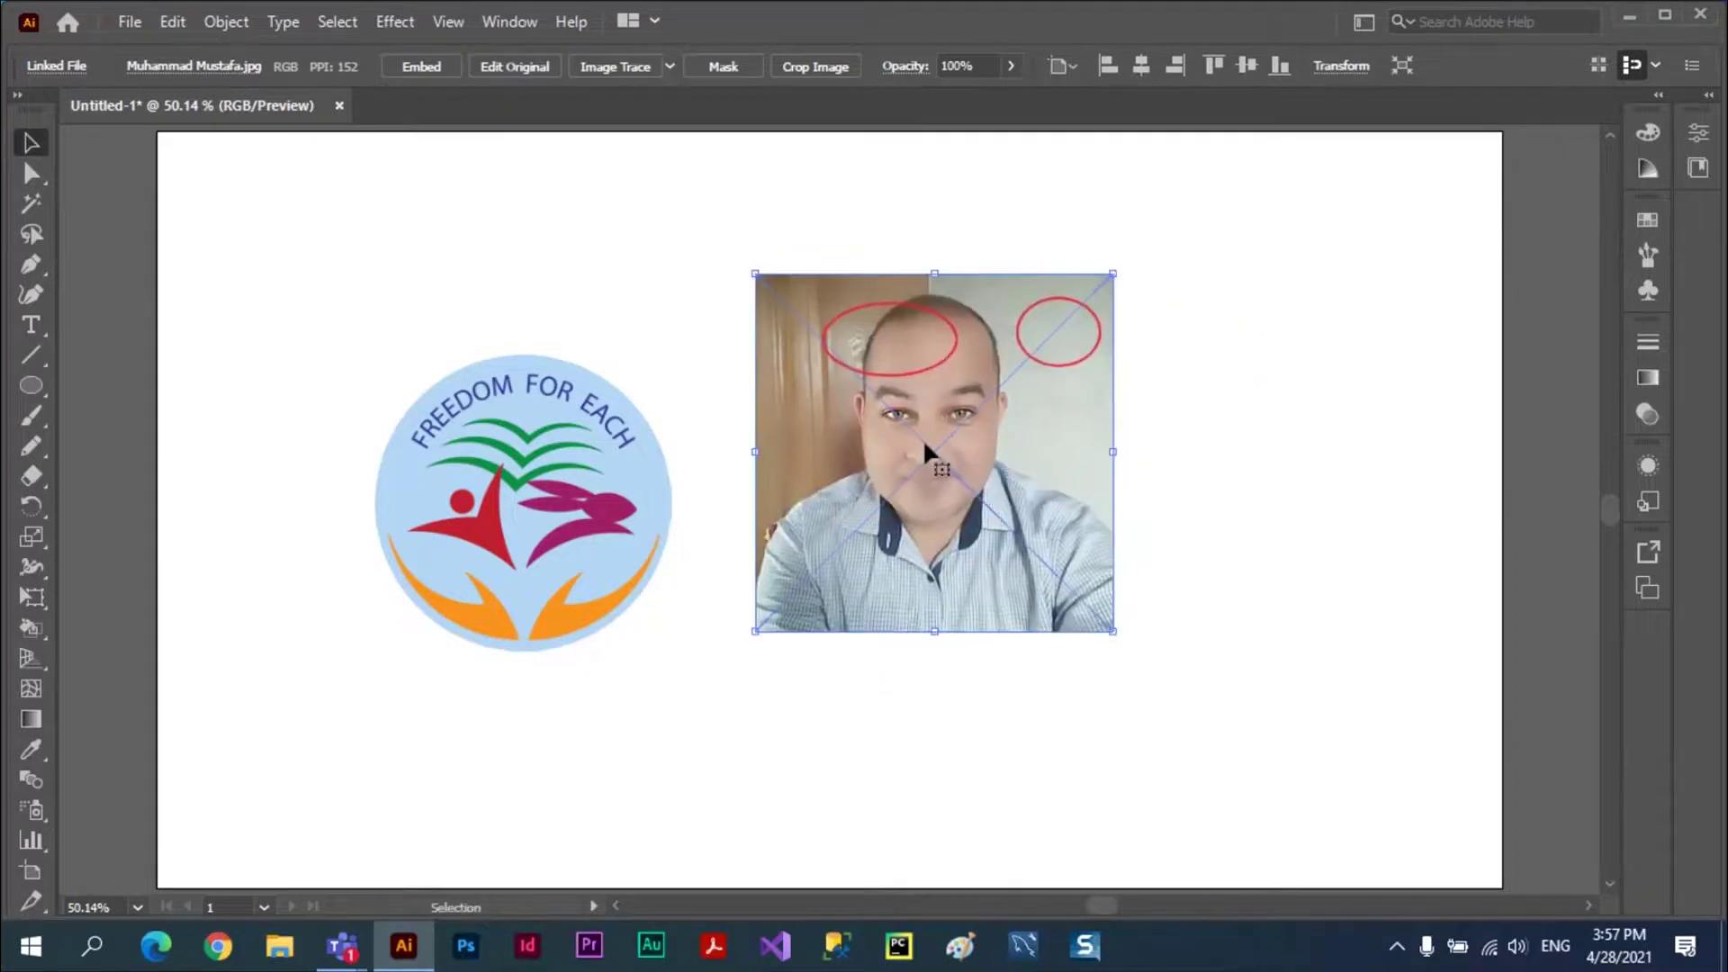
- Select the embedded logo and check its entry in the document's list of linked images
left_click(563, 457)
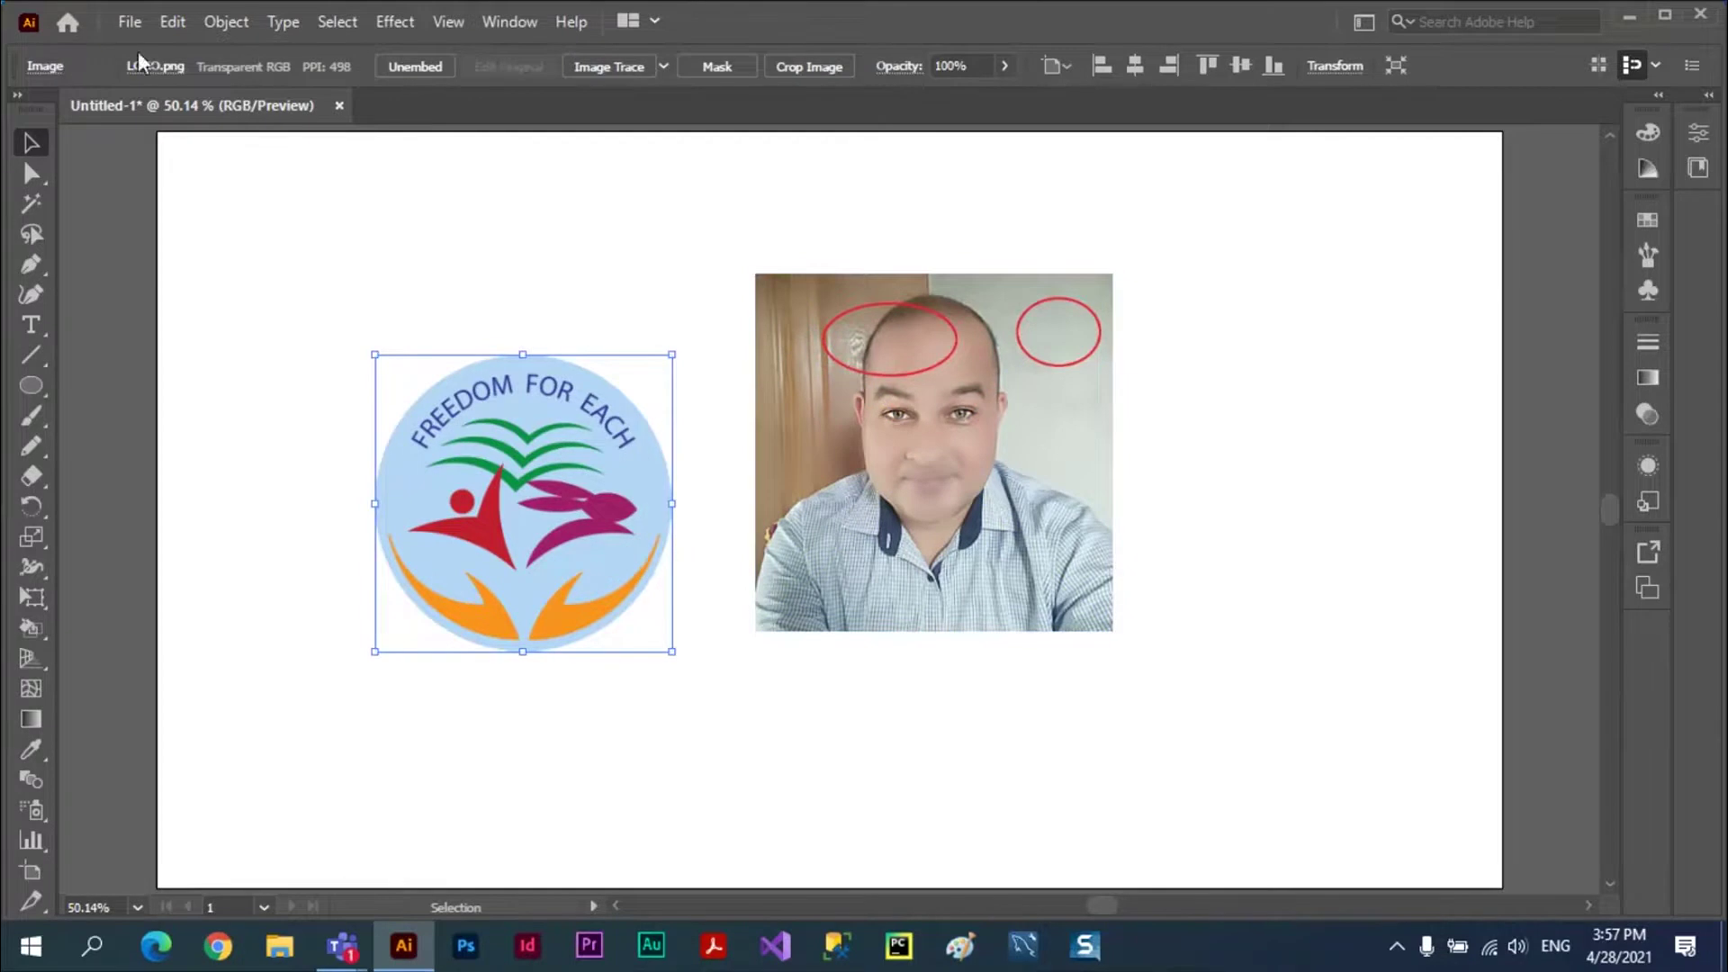
left_click(47, 68)
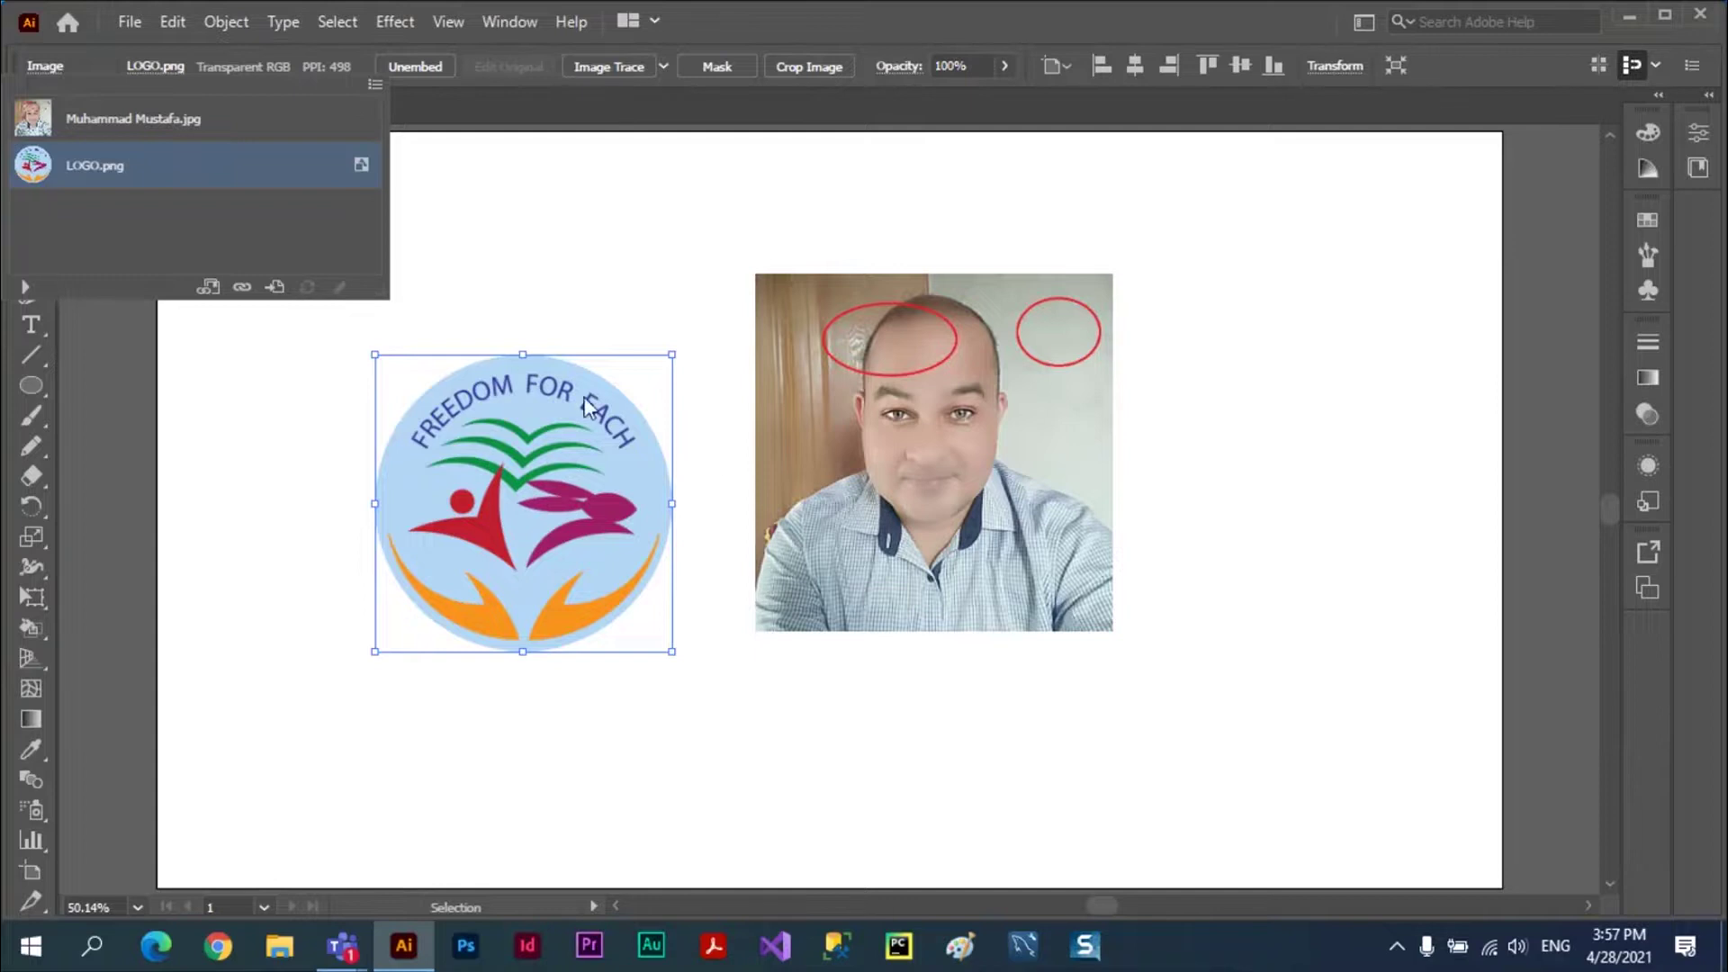
left_click(878, 455)
- Open the linked portrait's original in Paint, brush a black zigzag scribble across the face, and save and close the file
left_click(878, 456)
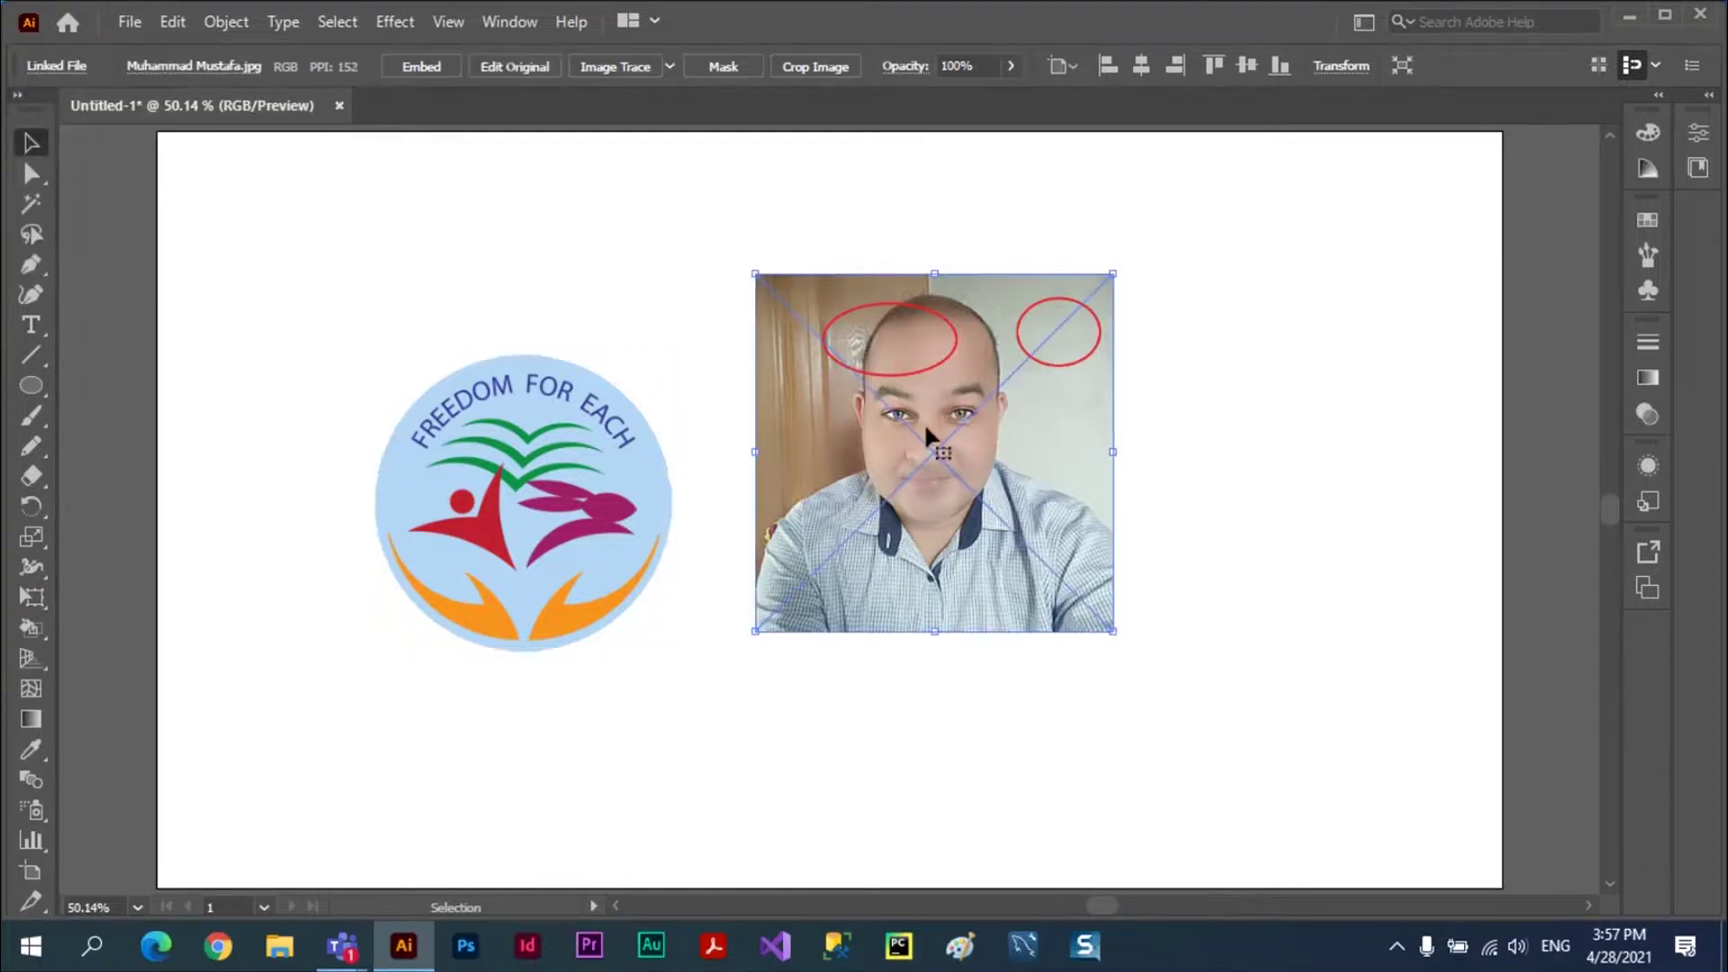
left_click(56, 65)
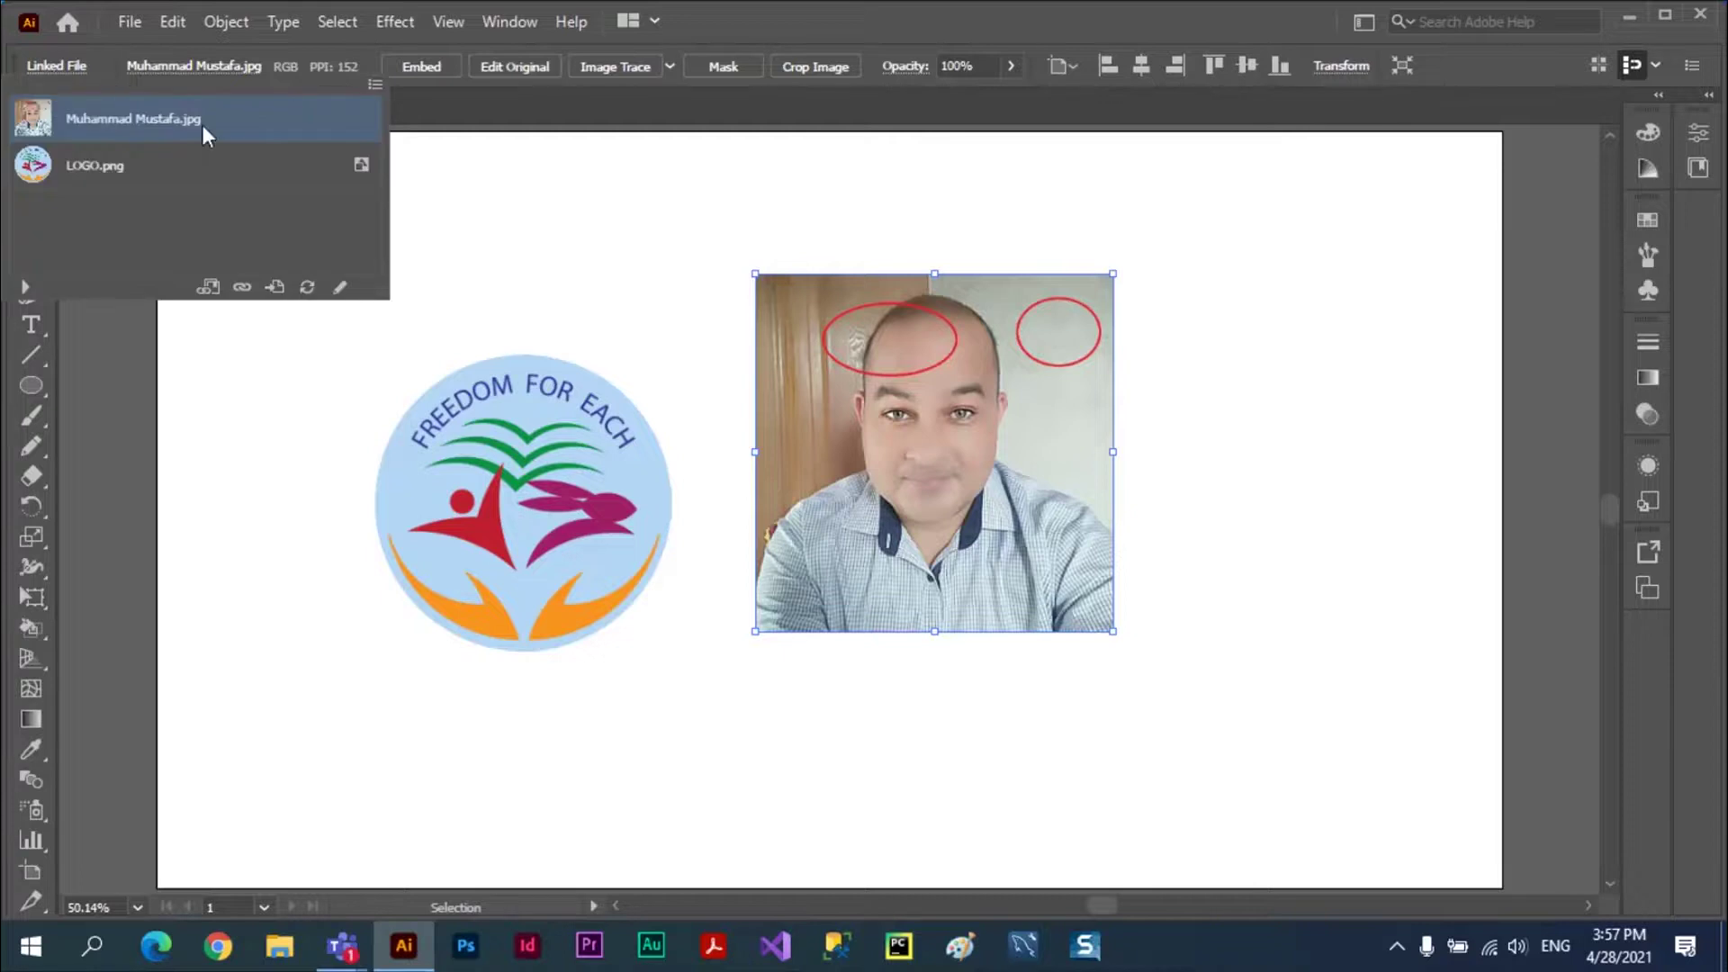
left_click(339, 286)
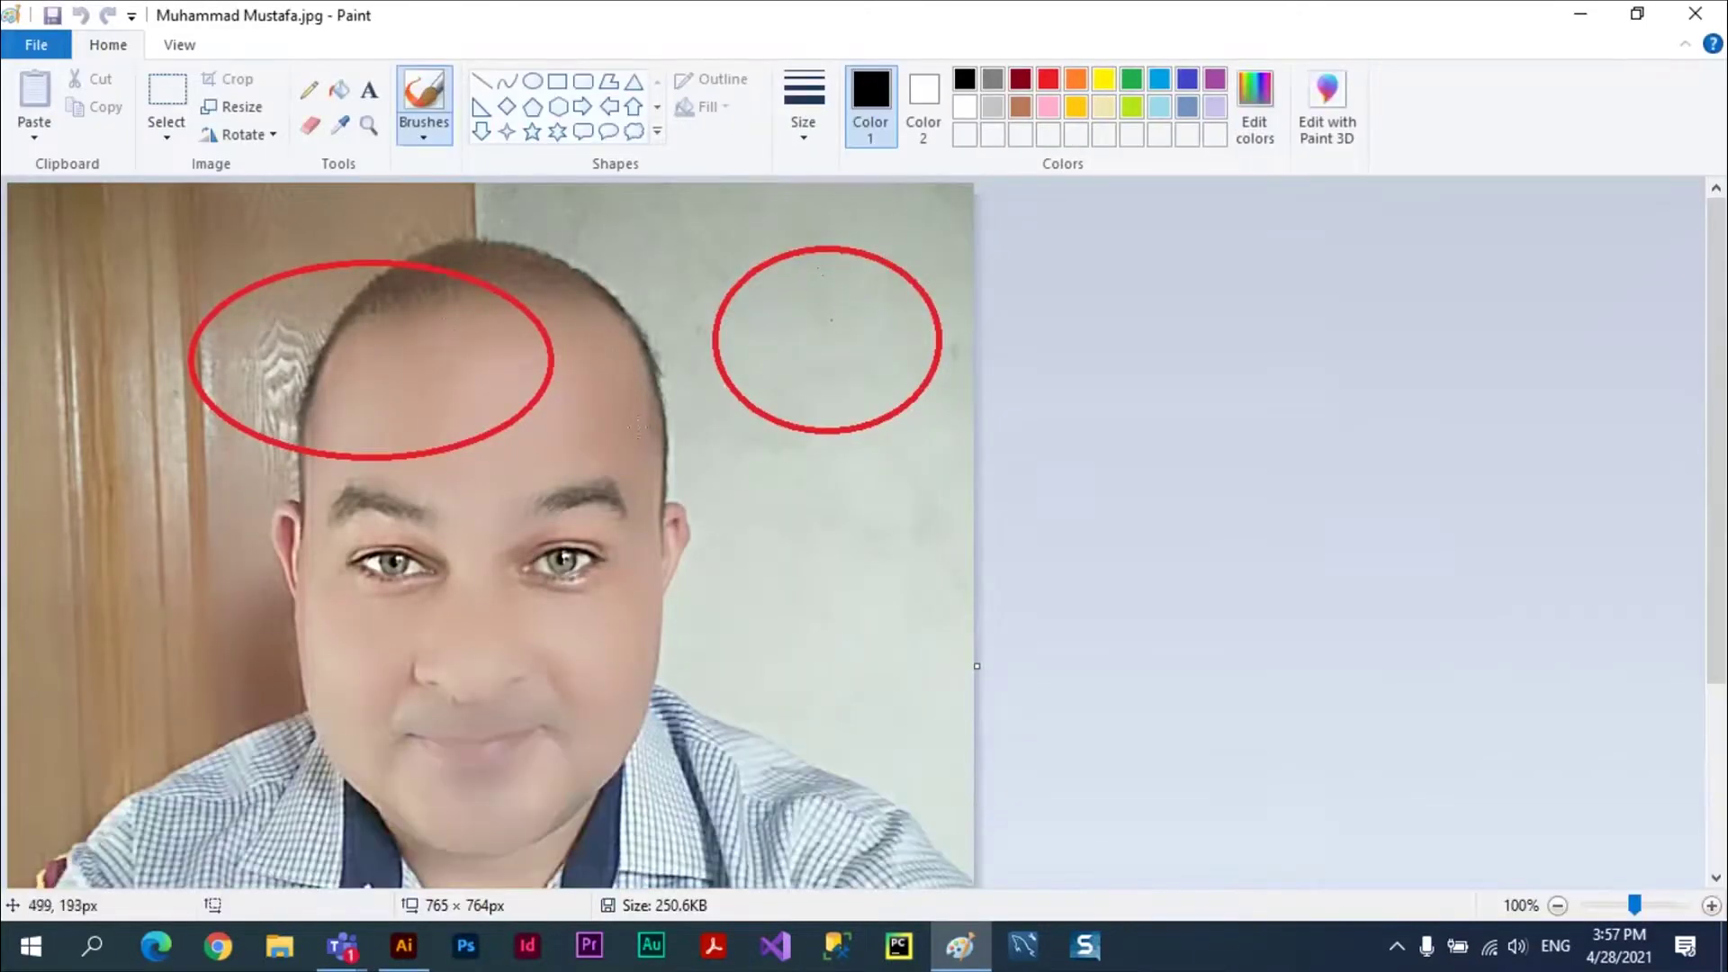
mouse_move(640, 312)
left_mouse_down()
mouse_move(446, 702)
mouse_move(532, 742)
left_mouse_up()
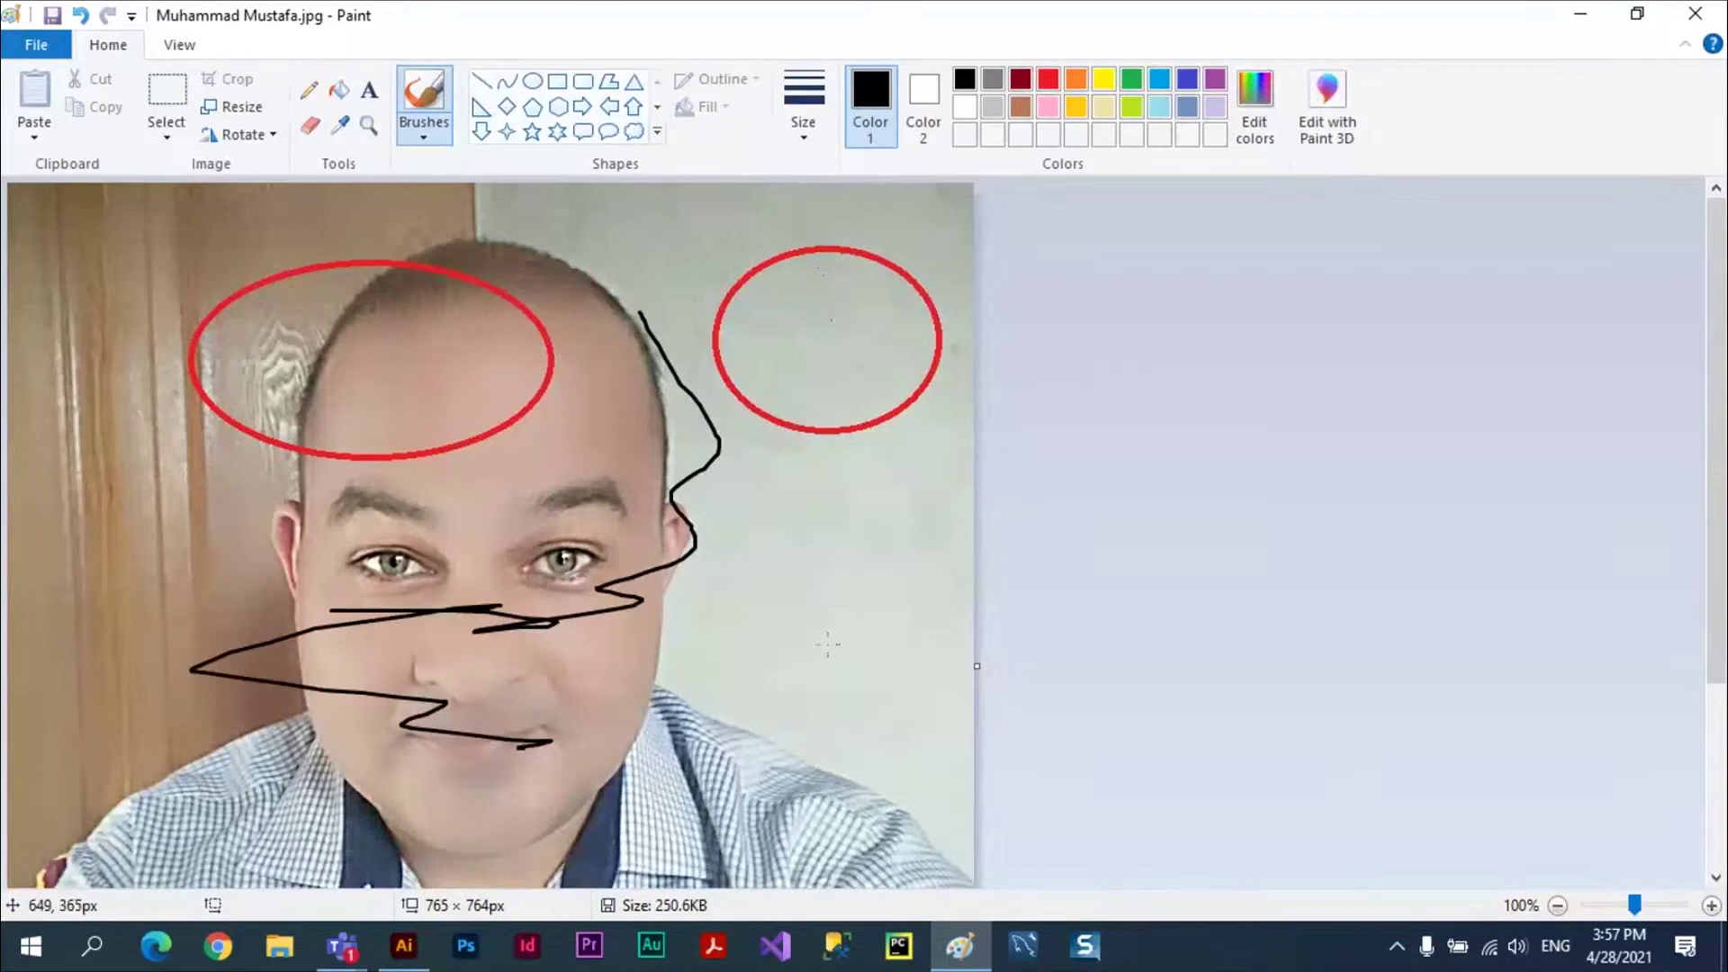
key("ctrl+s")
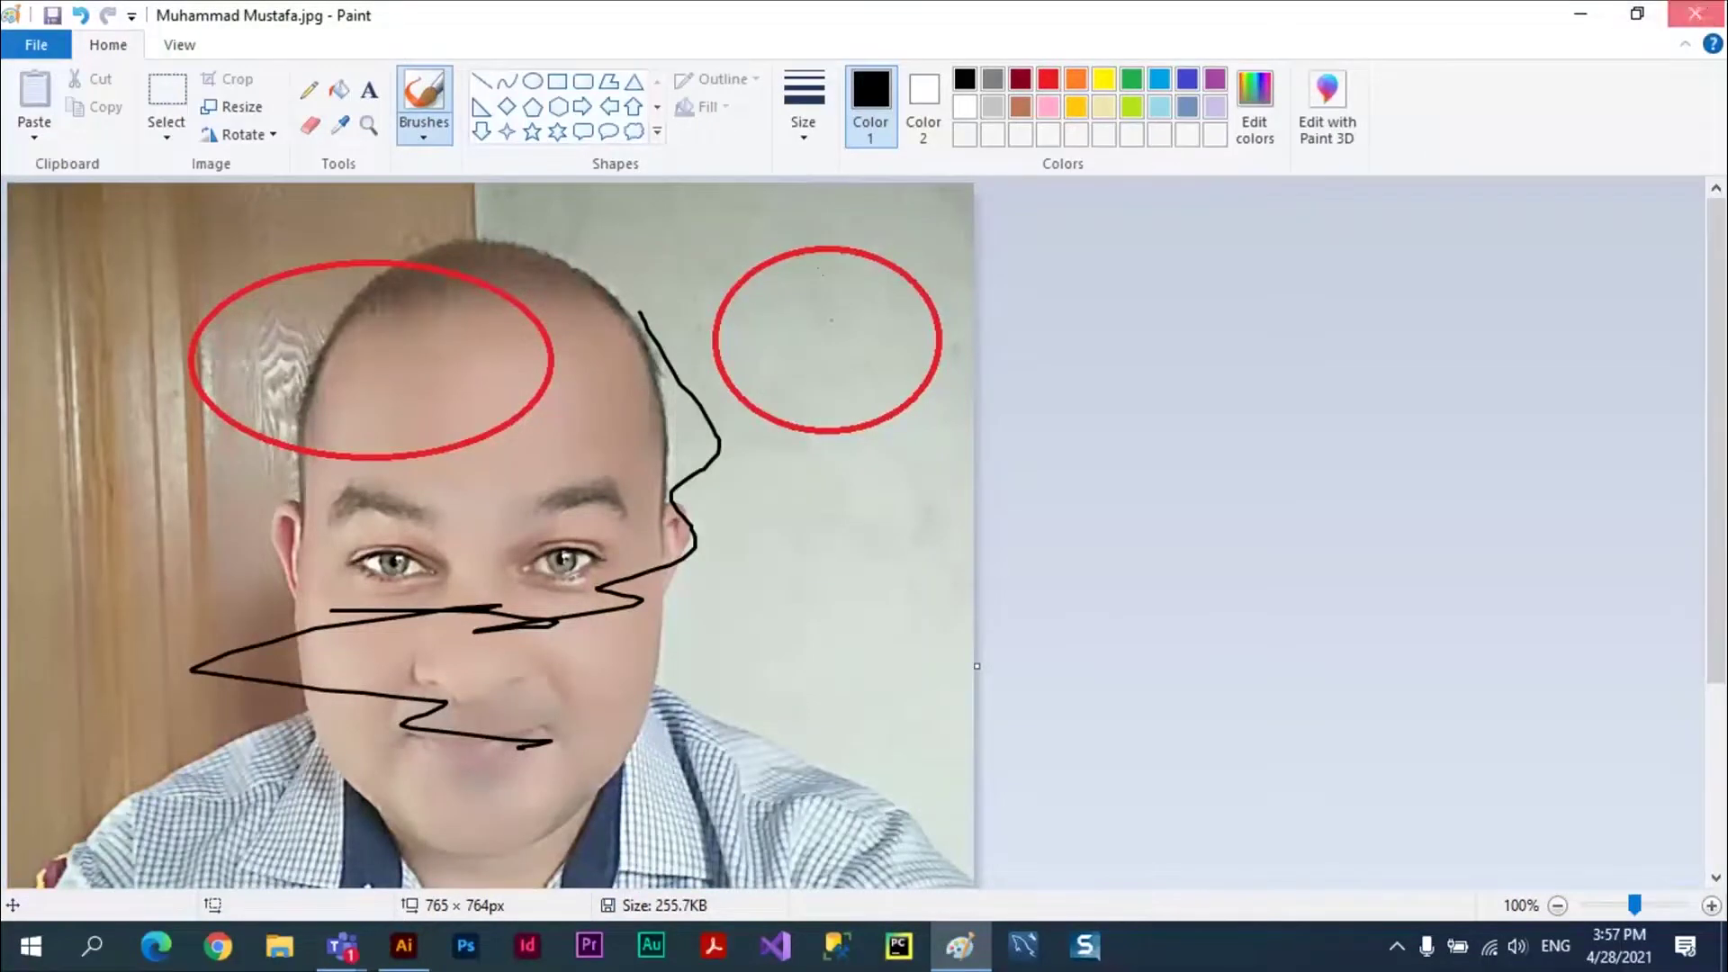
left_click(1695, 13)
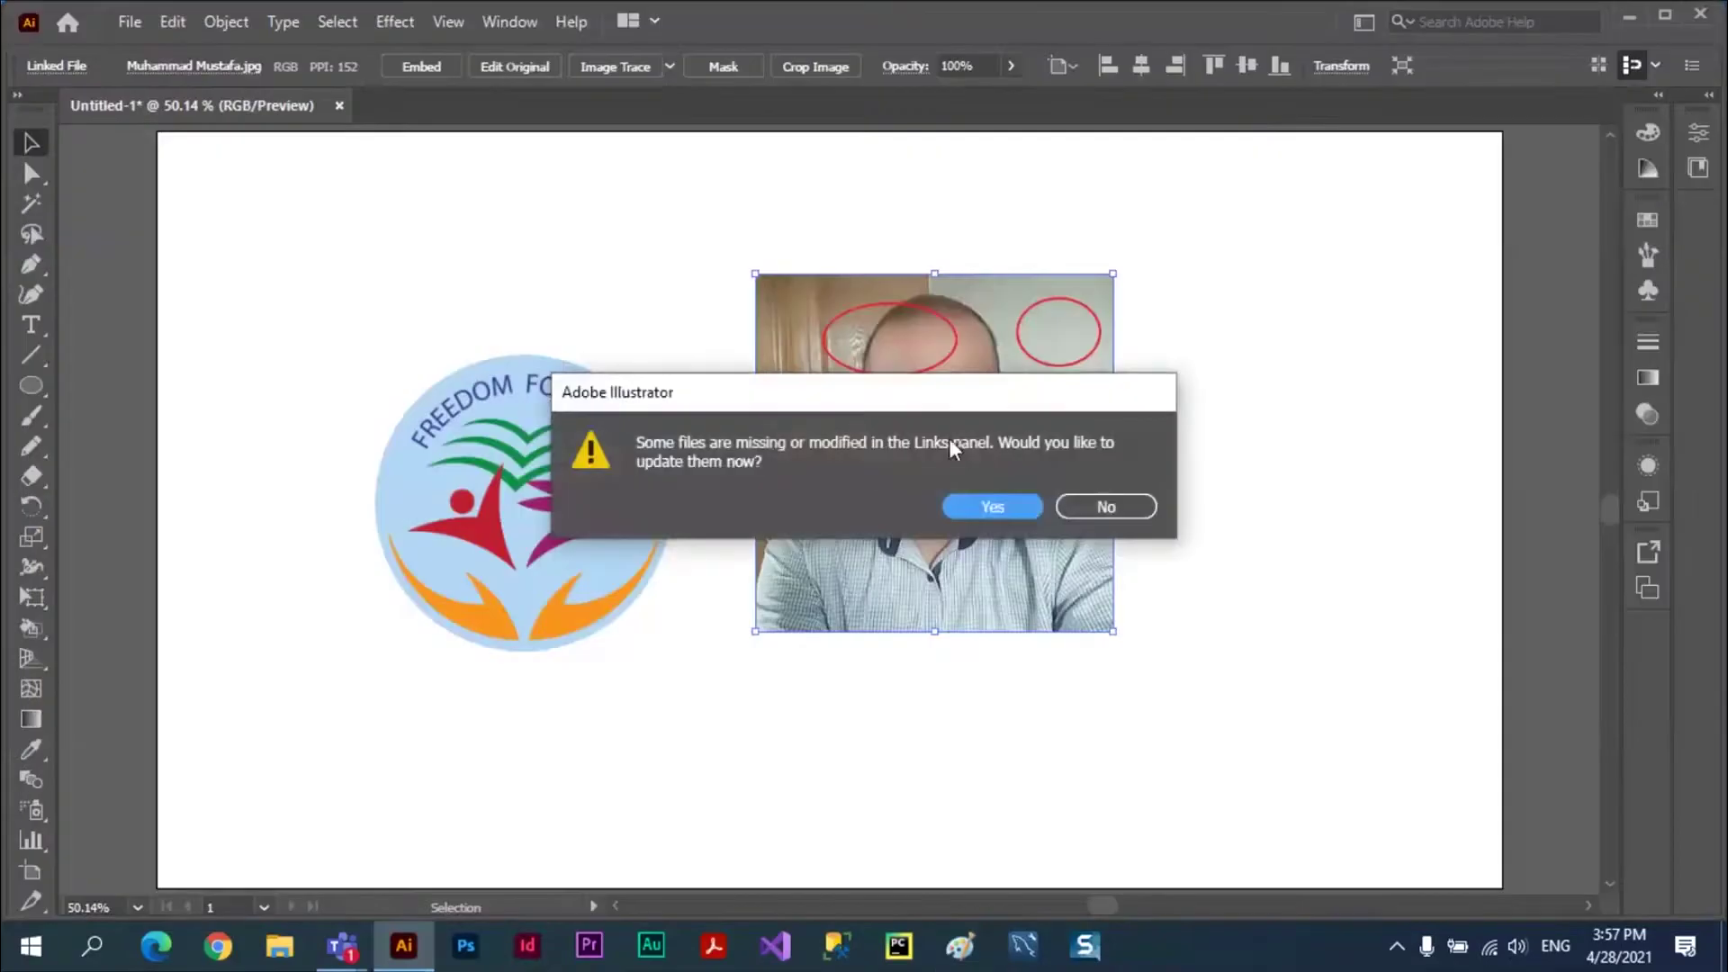
- Decline the automatic update of modified files and update the portrait's link manually from the list of linked images
left_click(1120, 513)
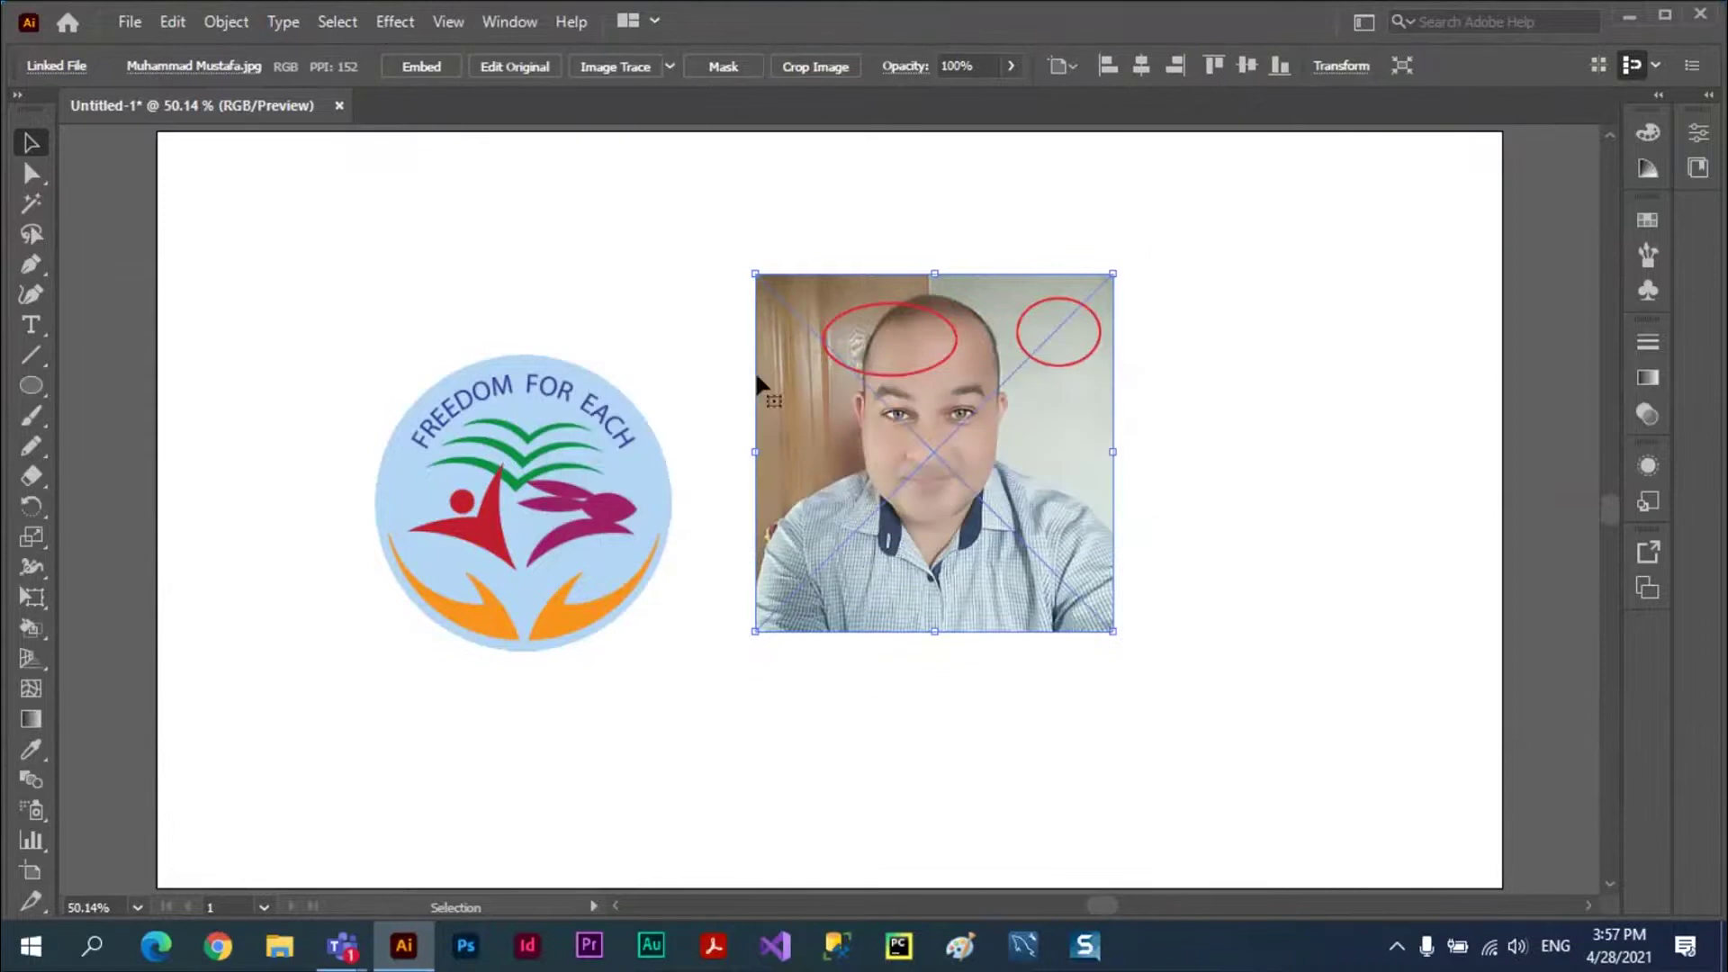
left_click(54, 67)
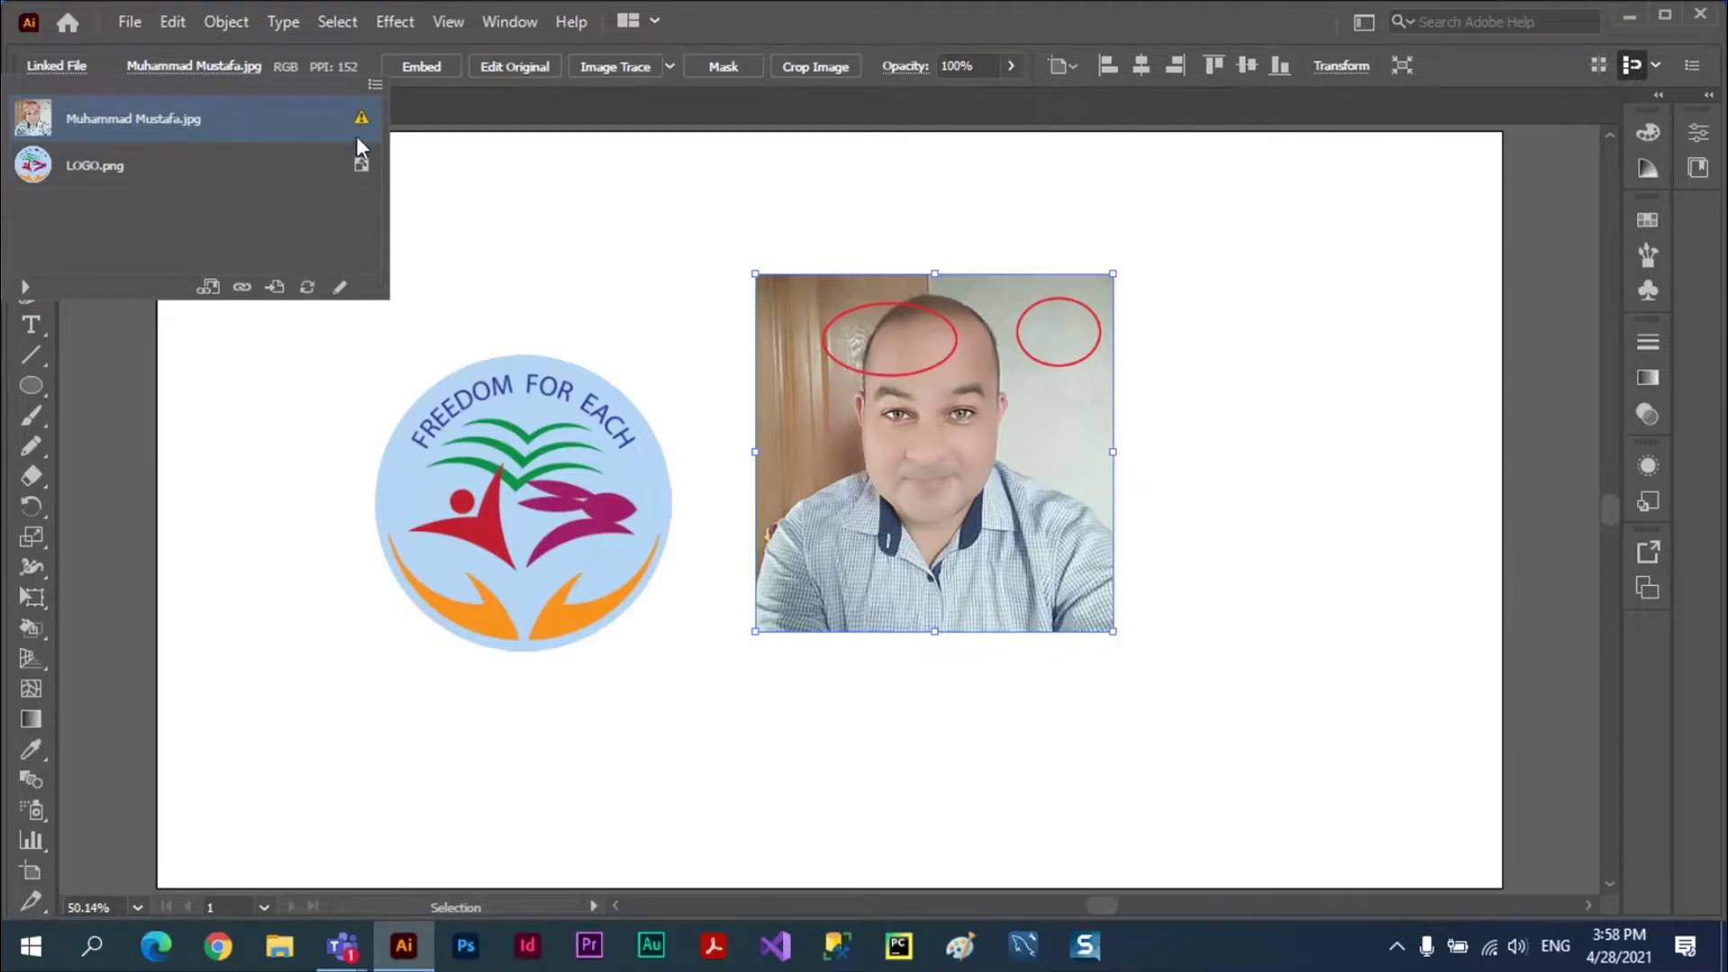
left_click(308, 287)
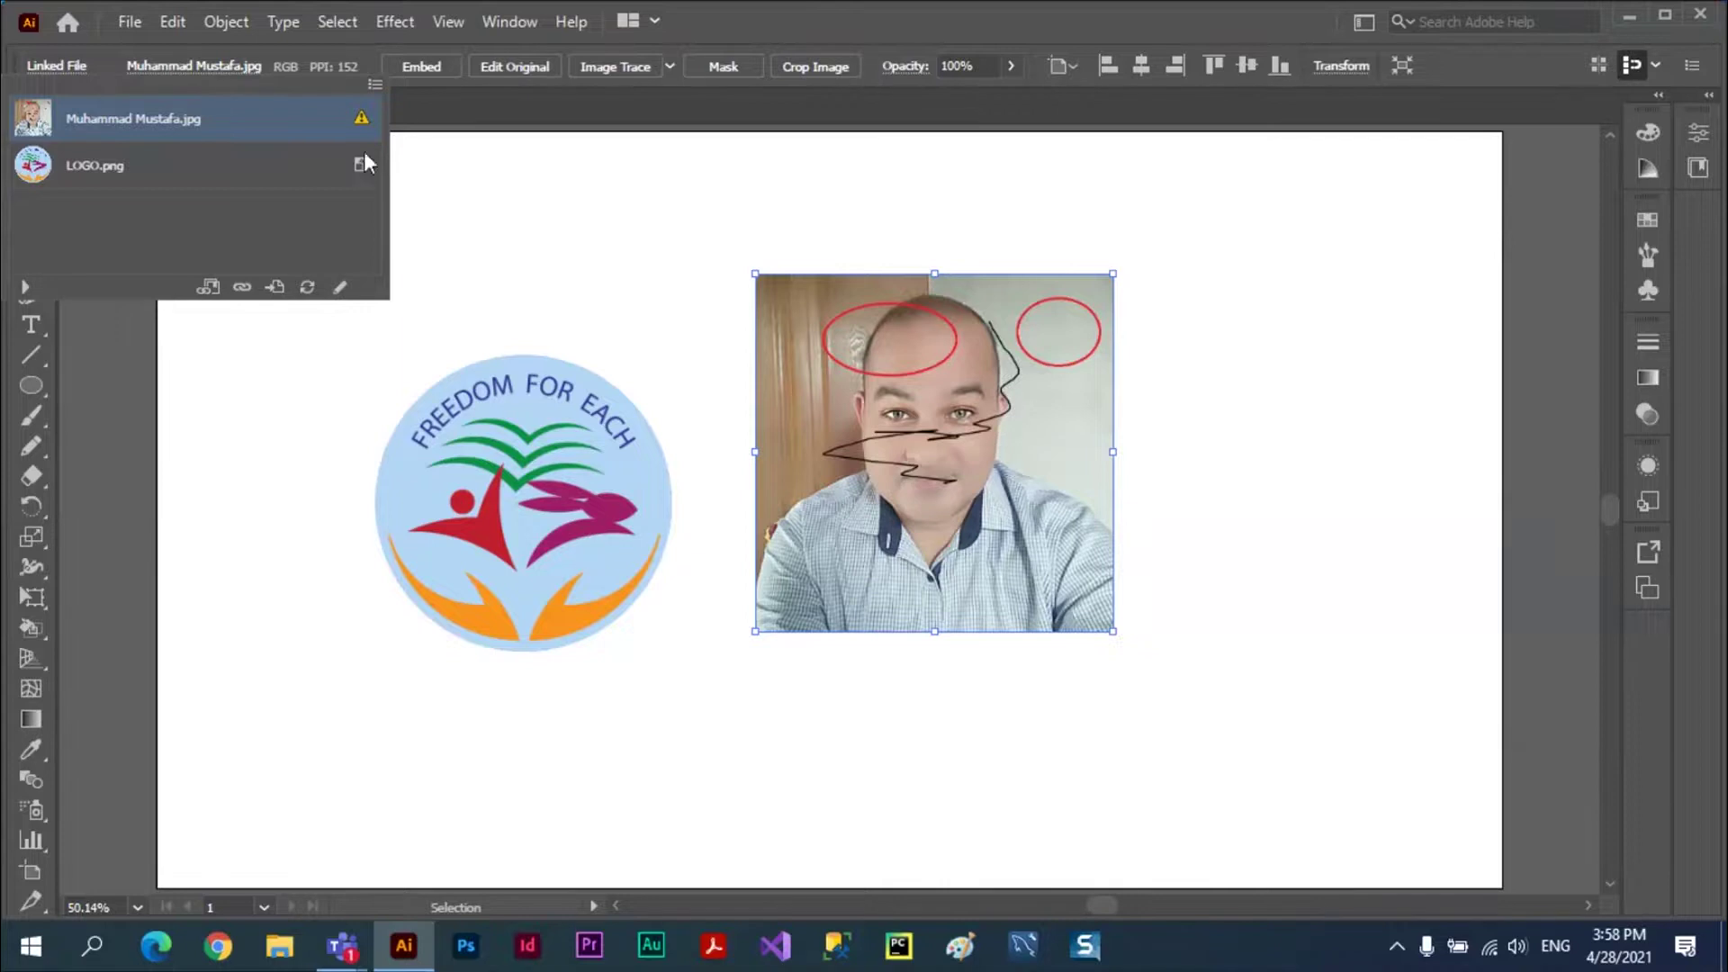
- Use Go To Link to locate the linked portrait in the document
left_click(76, 68)
left_click(67, 69)
left_click(274, 288)
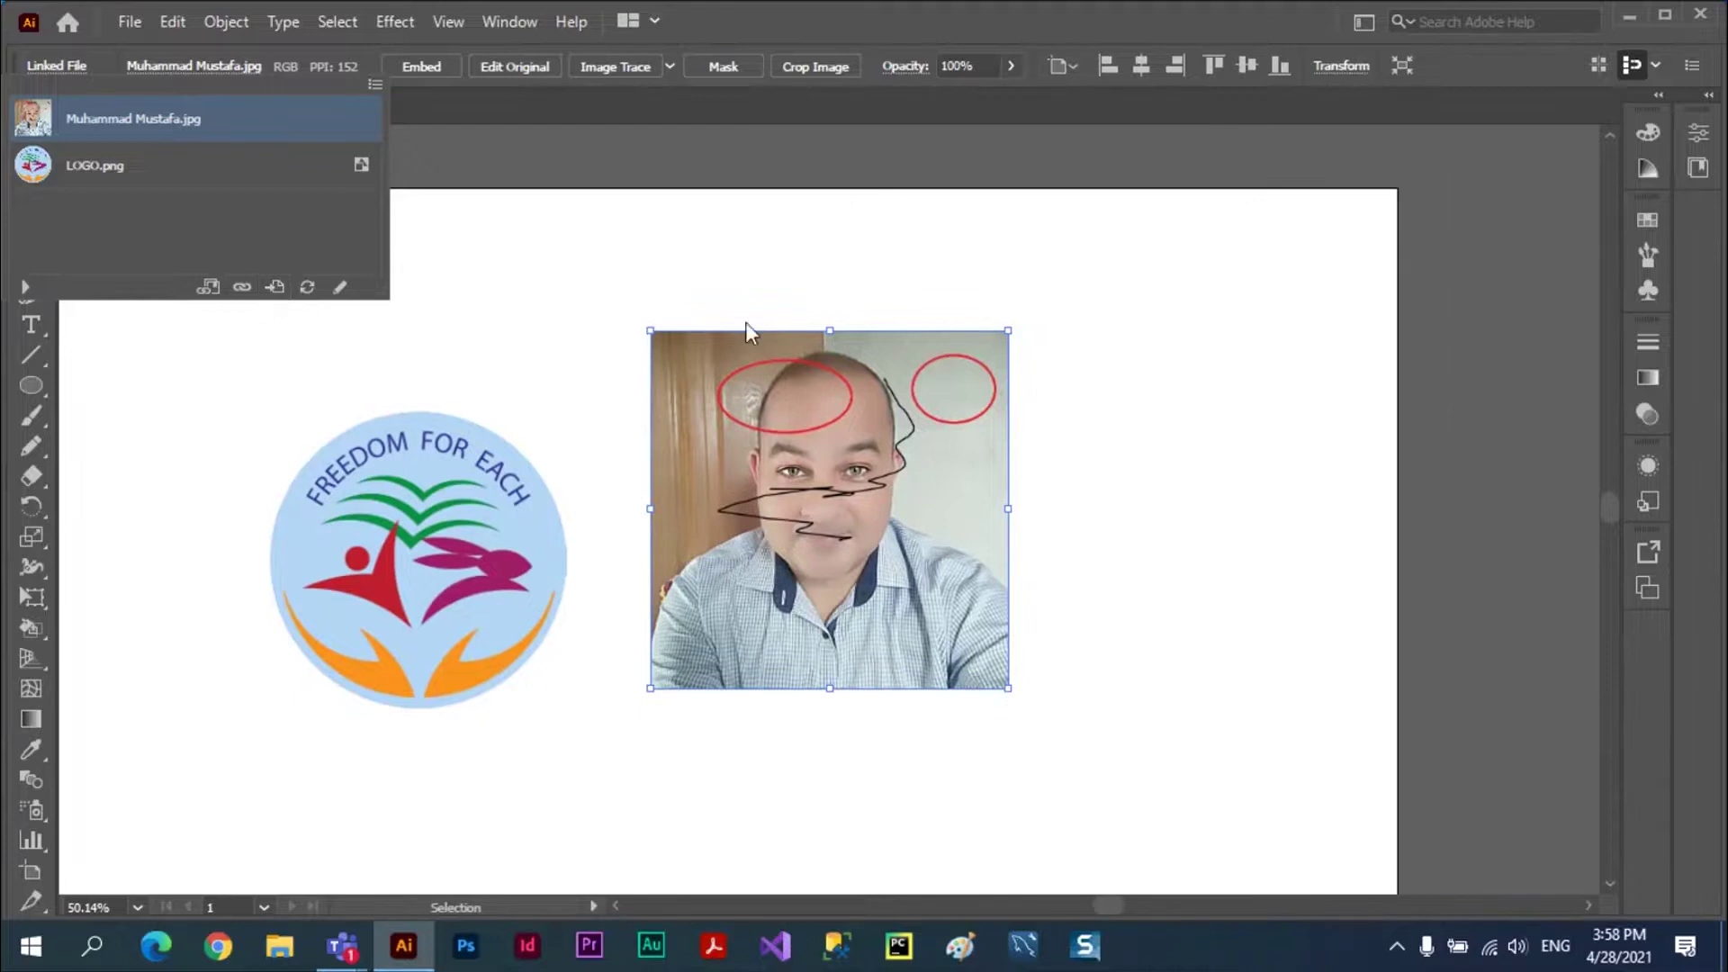
- Move the portrait over the artboard's upper-right edge and the logo toward the artboard's centre, and clear the selection
left_click_drag(815, 439, 1317, 317)
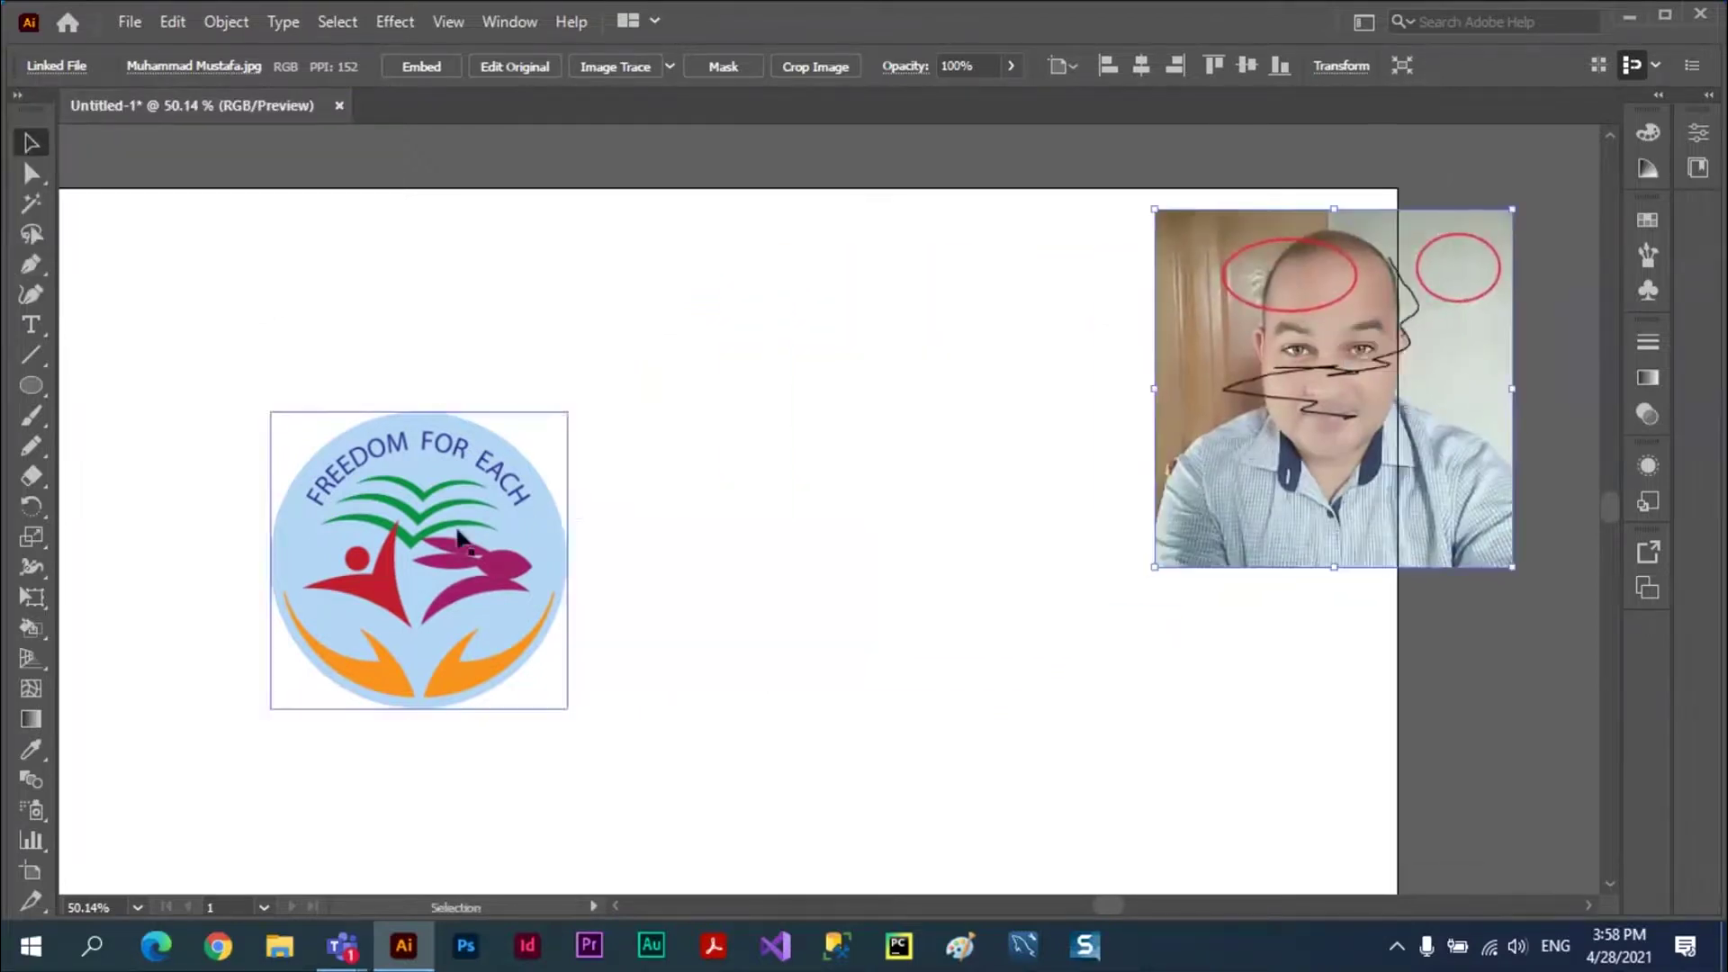
left_click_drag(457, 537, 714, 568)
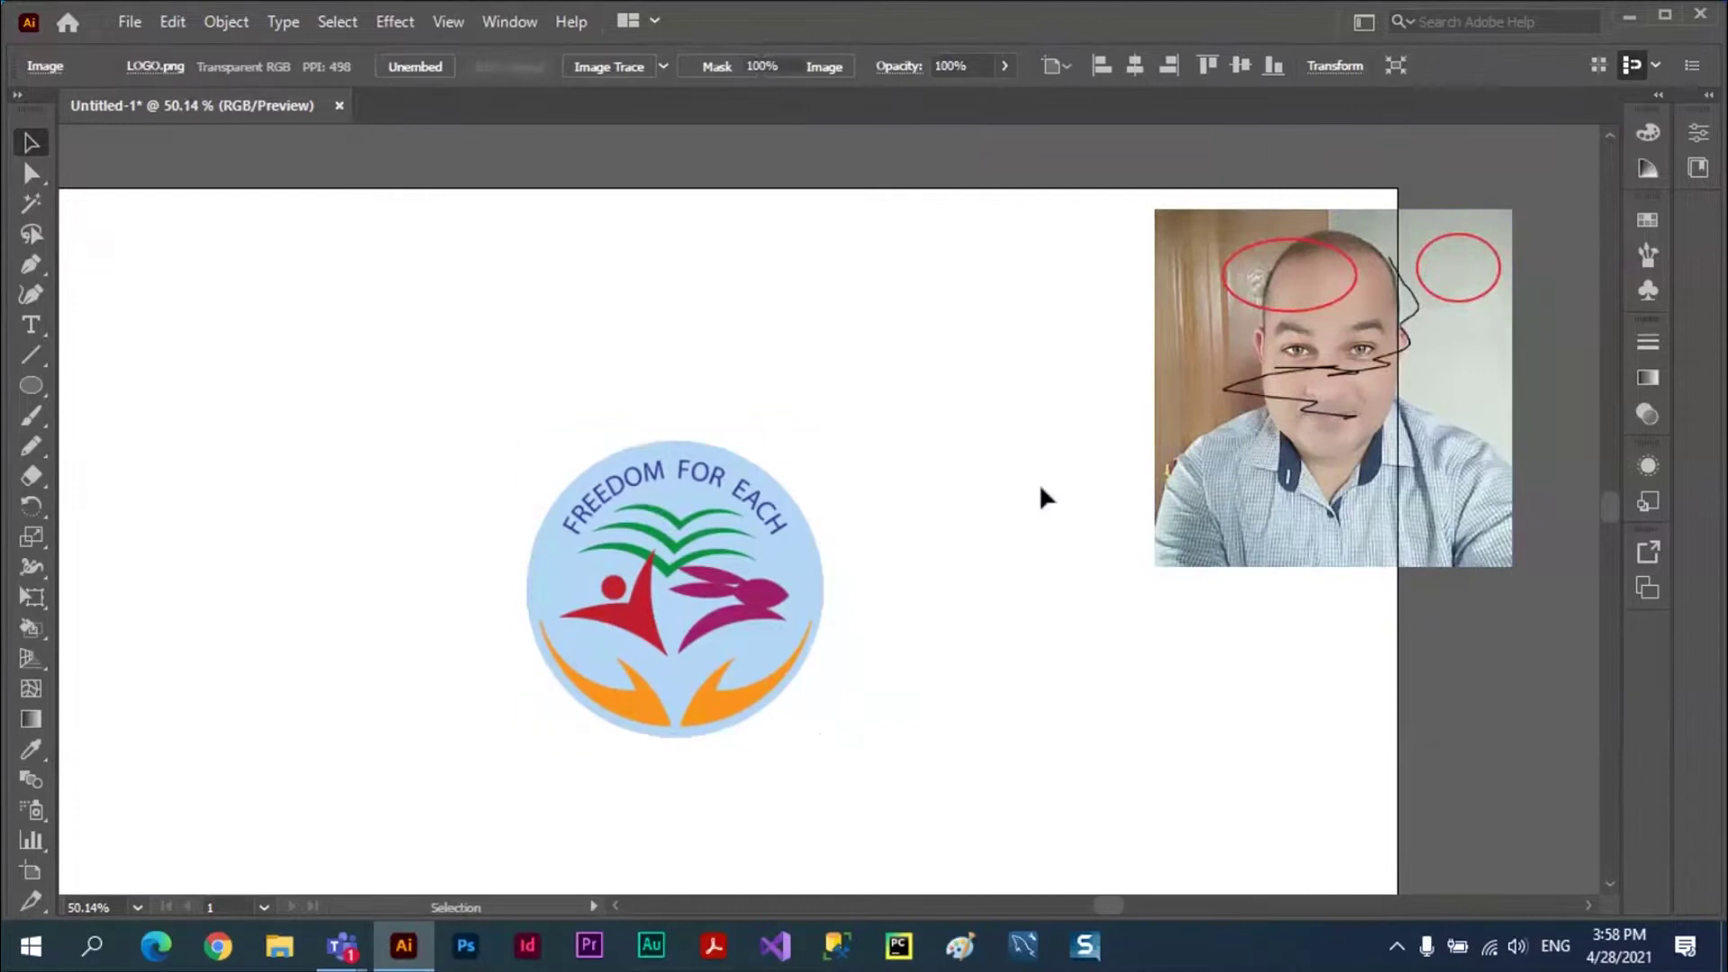
left_click(1039, 483)
- With the logo selected, jump to the linked portrait's new position using Go To Link
left_click(733, 559)
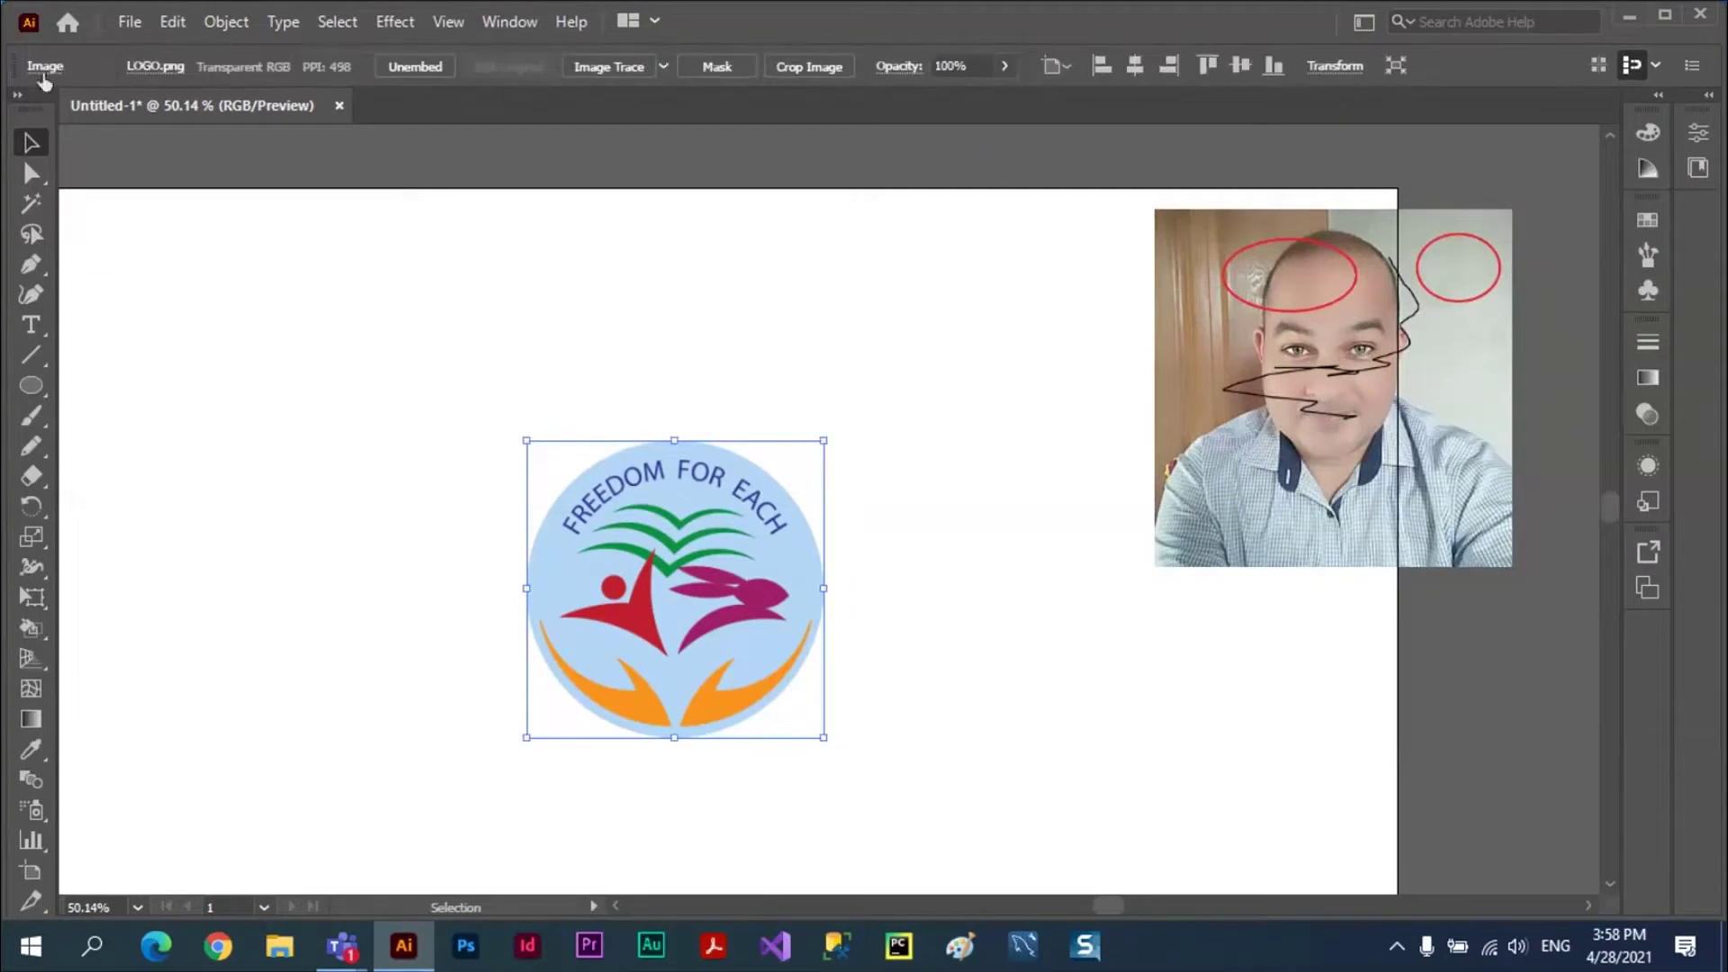
left_click(44, 76)
left_click(170, 119)
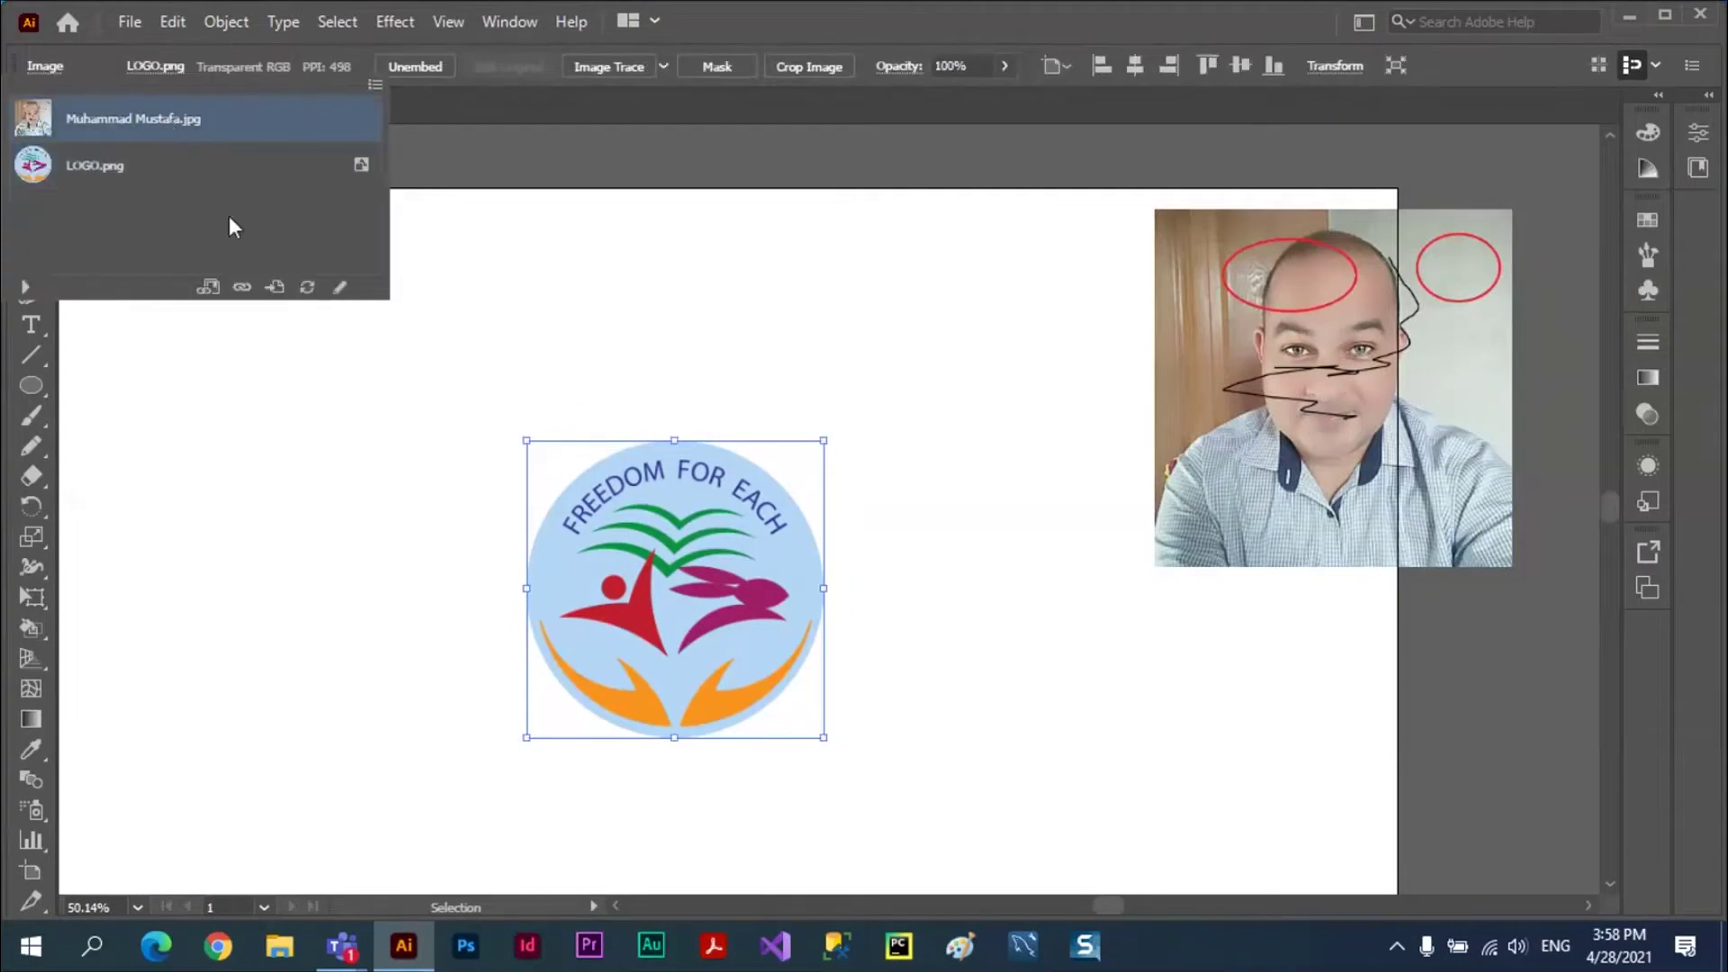
left_click(275, 286)
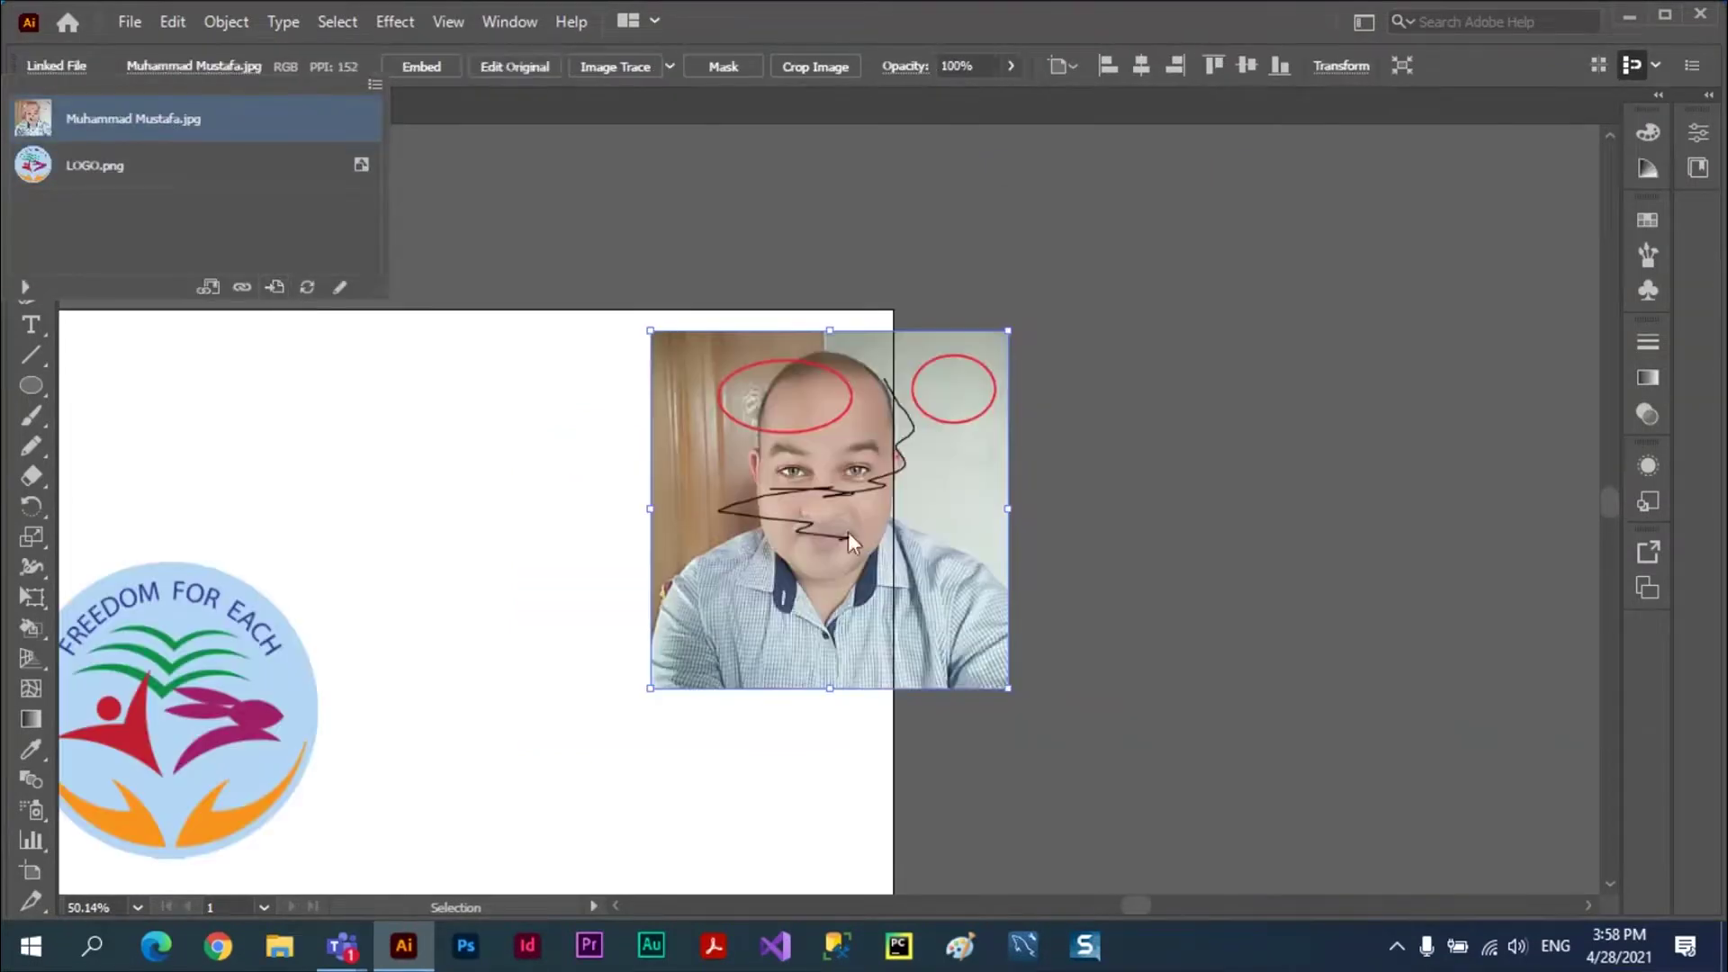
- Relink the portrait to mehran.jpg from the Desktop, keeping it placed as a linked file
left_click(242, 290)
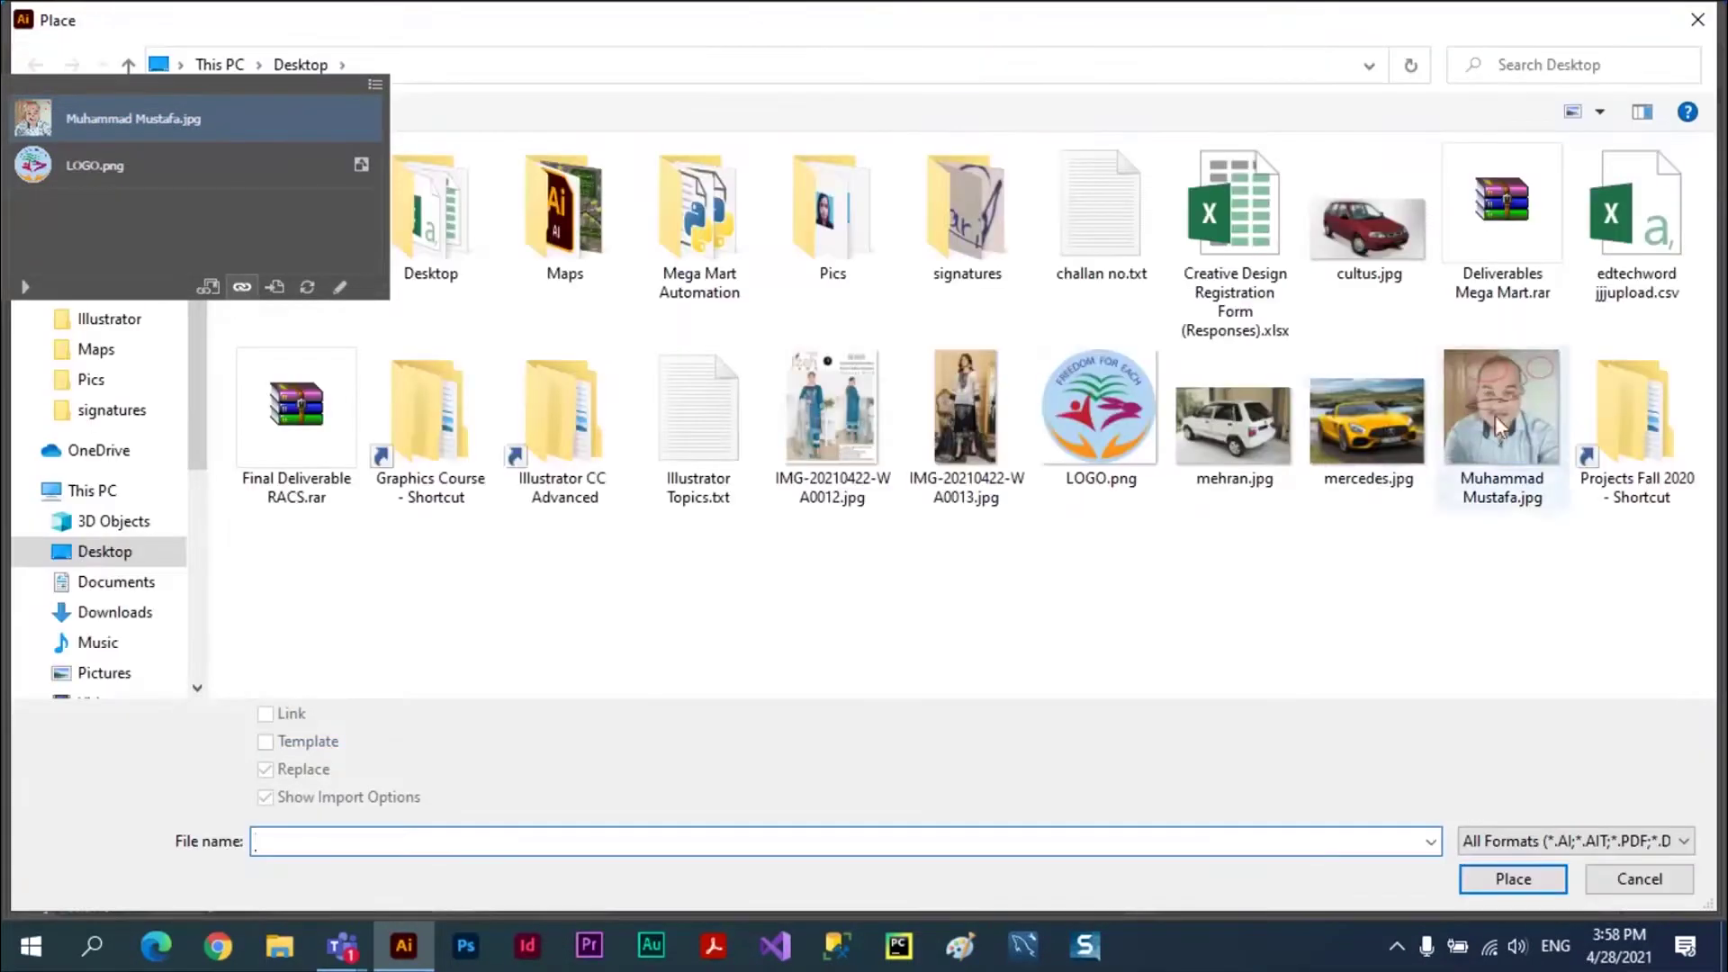
left_click(1242, 423)
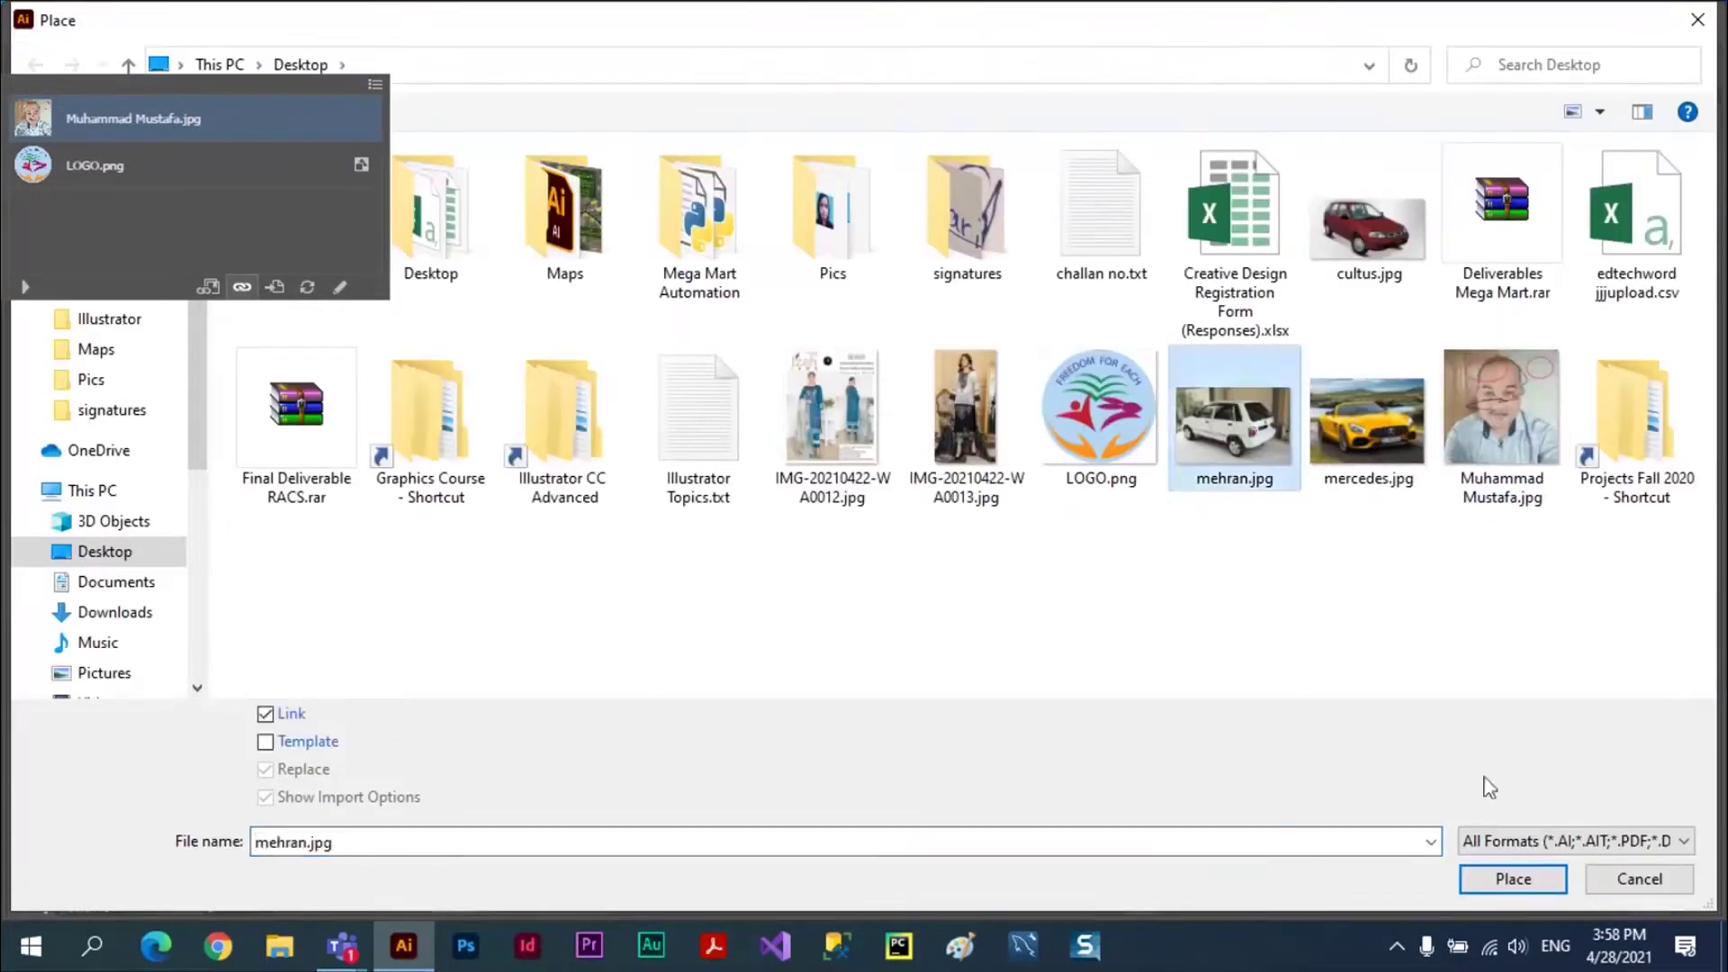
left_click(1504, 882)
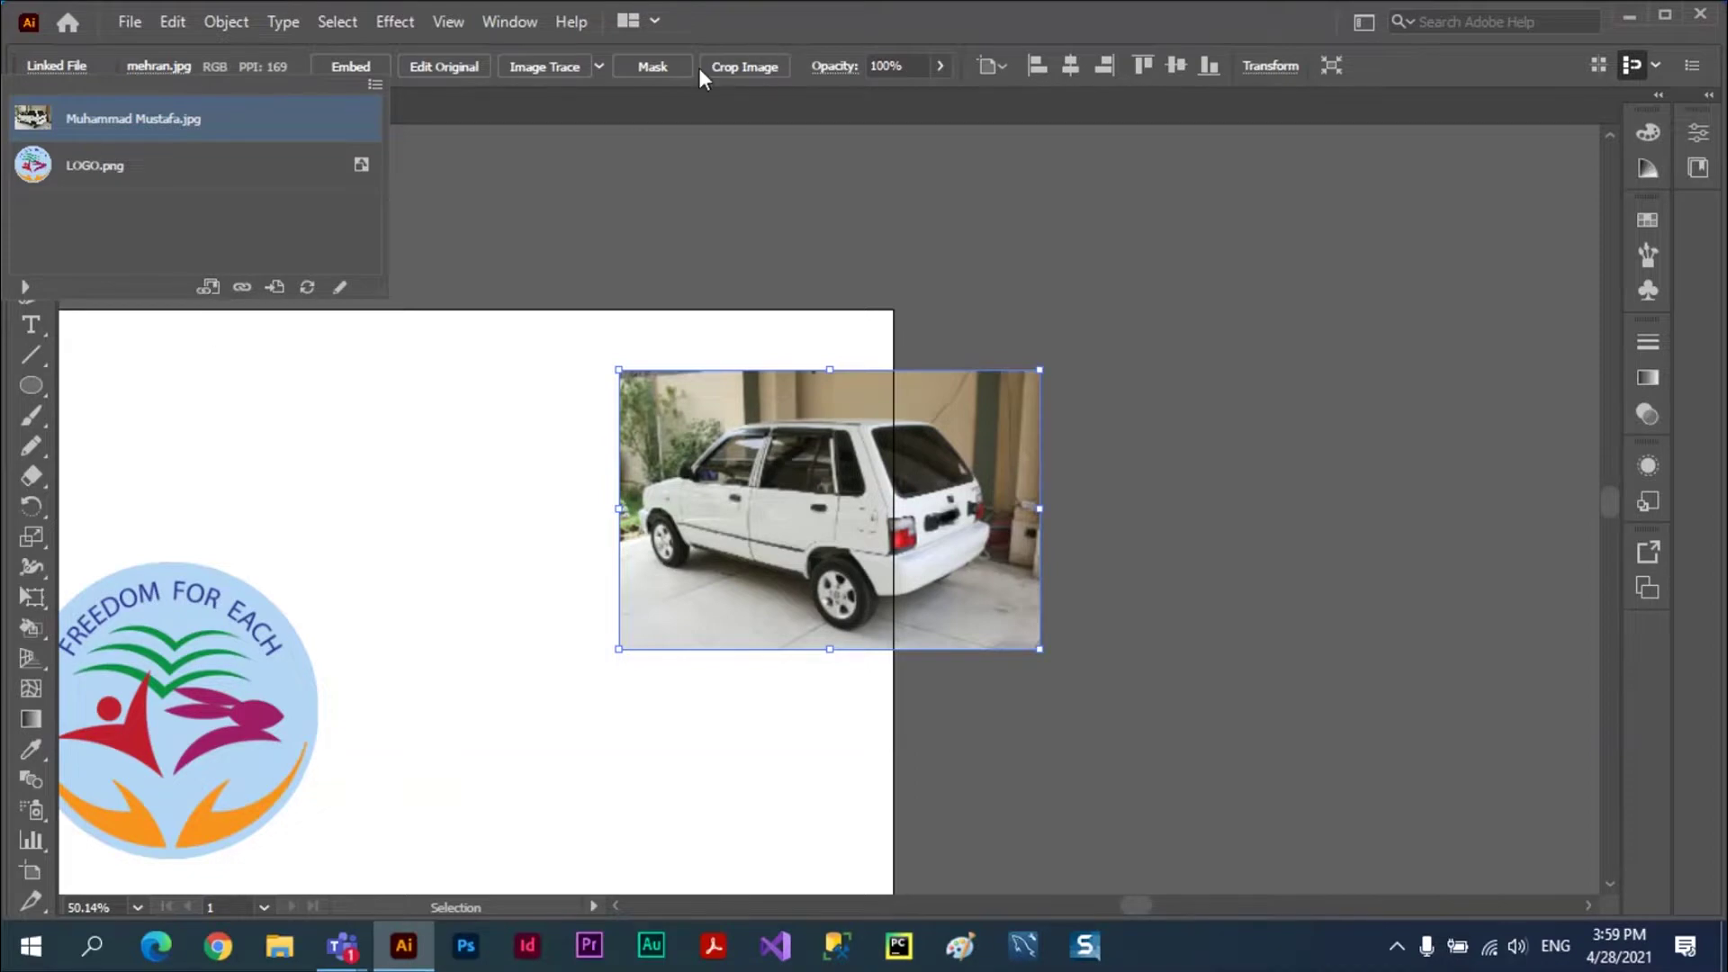
left_click(763, 20)
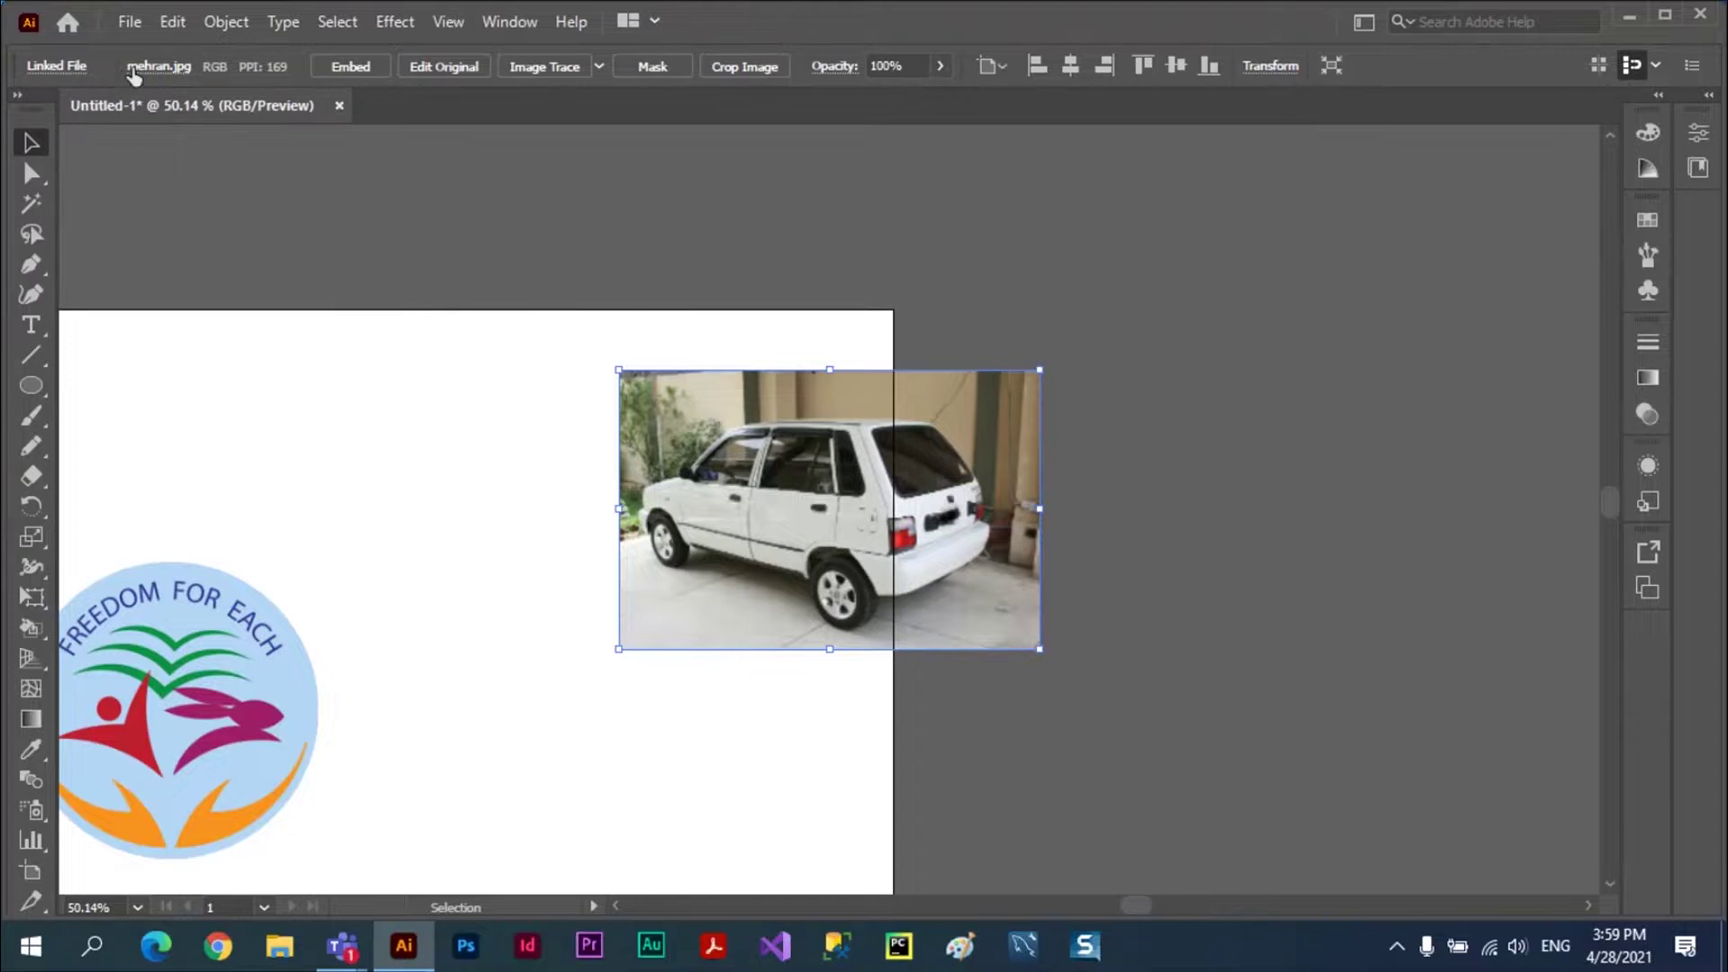
- Move the embedded logo up and right beside the linked car photo, and select the car photo
left_click(170, 645)
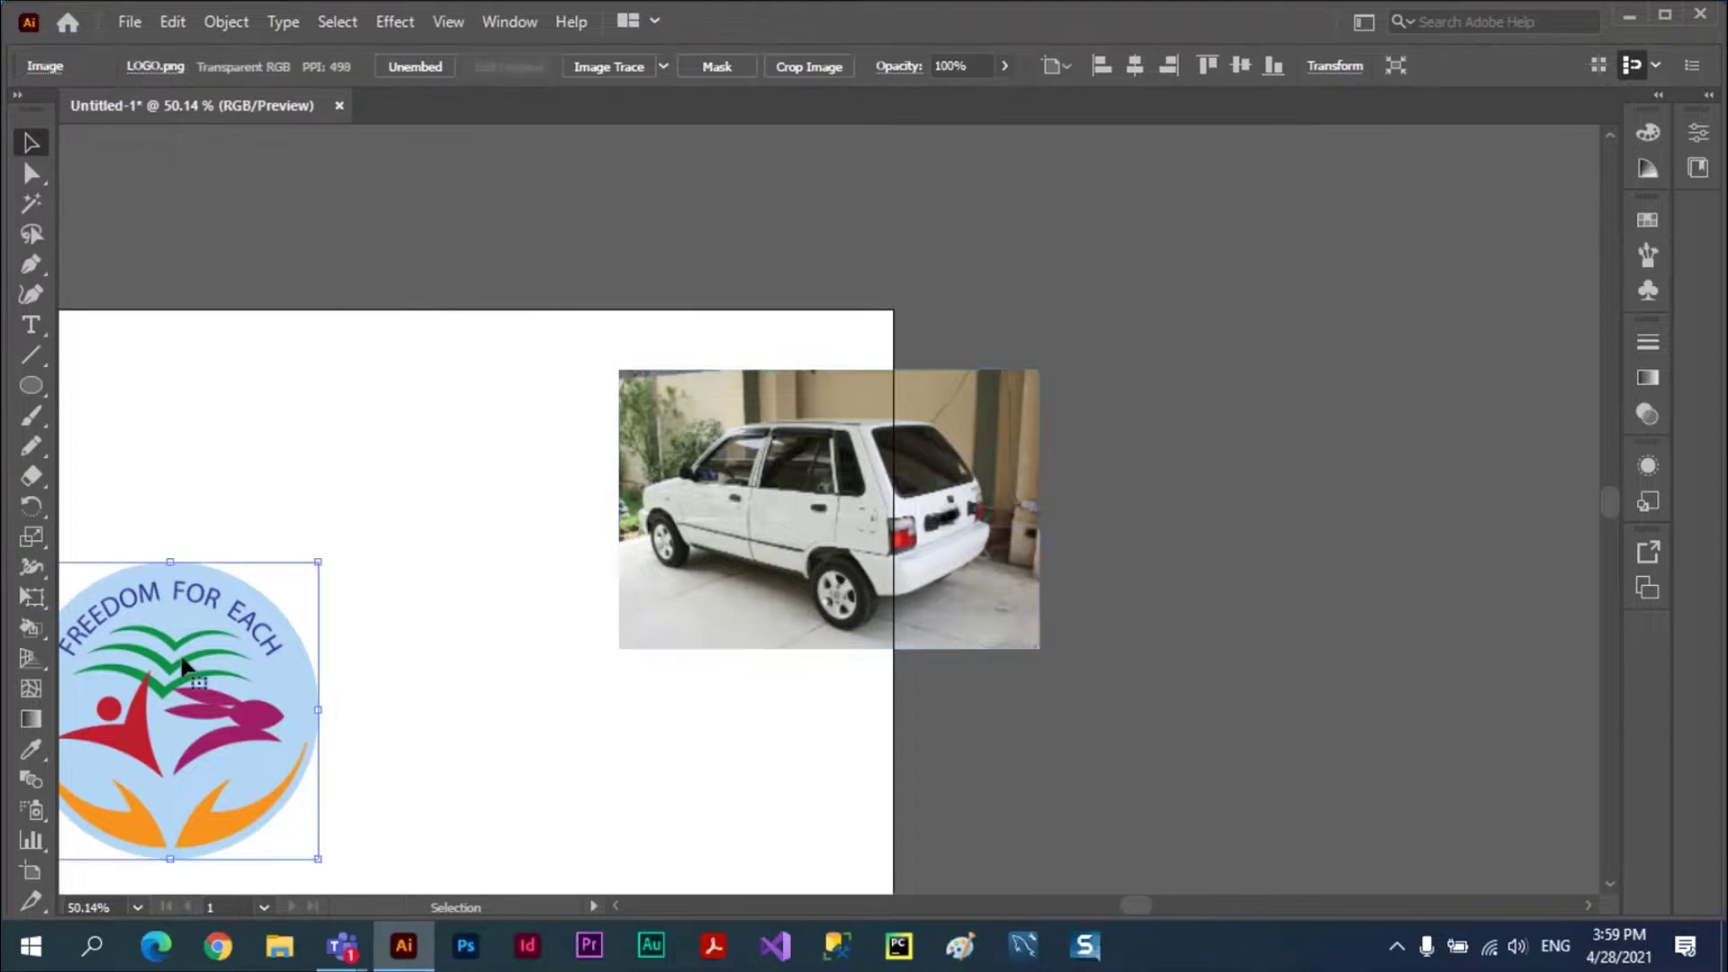
left_click_drag(170, 645, 346, 474)
left_click(717, 441)
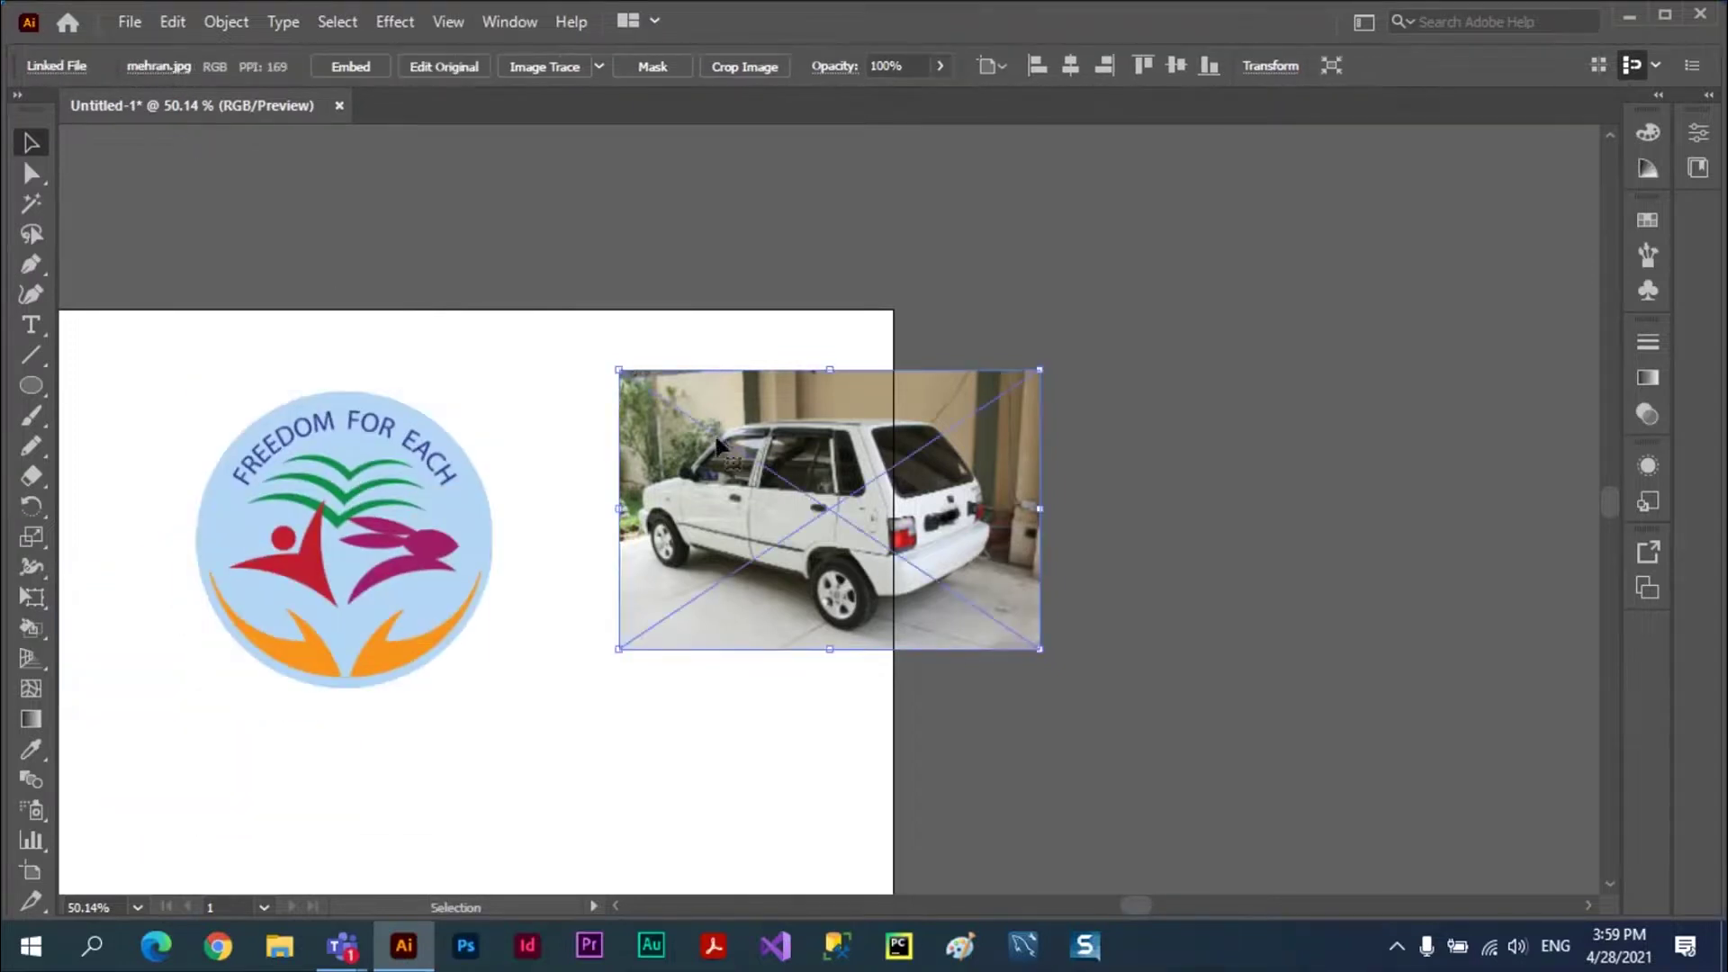
- Examine the link commands available for the linked car photo, including Relink, Update Link and Placement Options
left_click(159, 68)
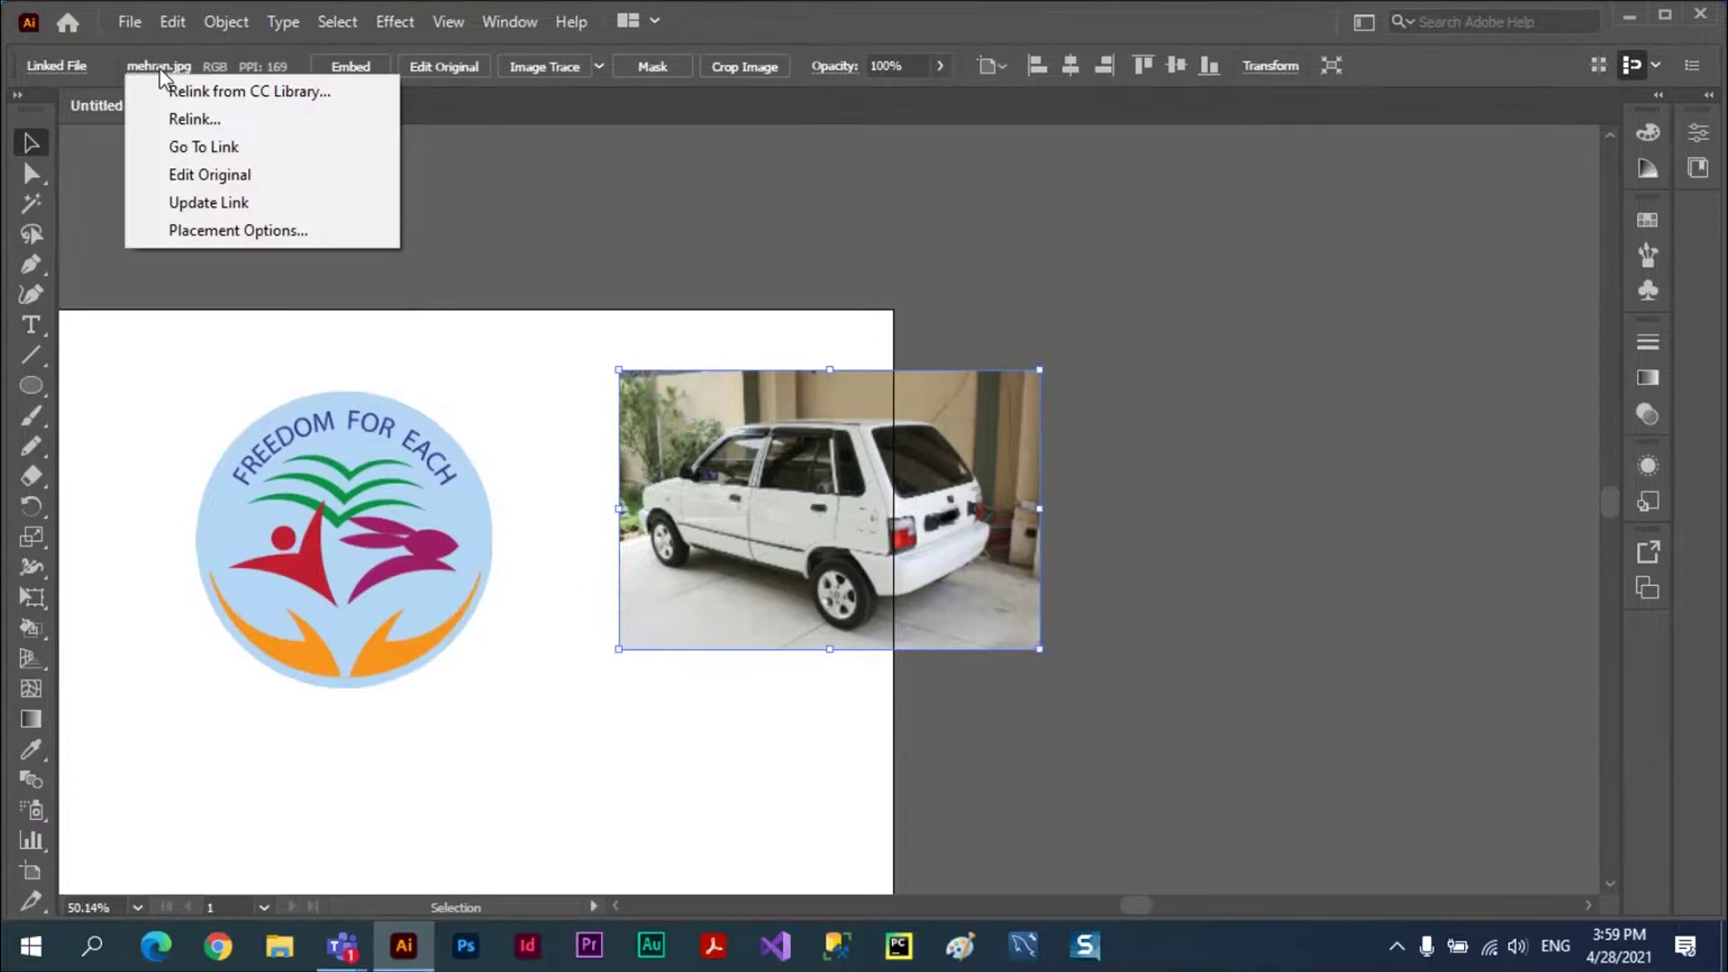
left_click(57, 66)
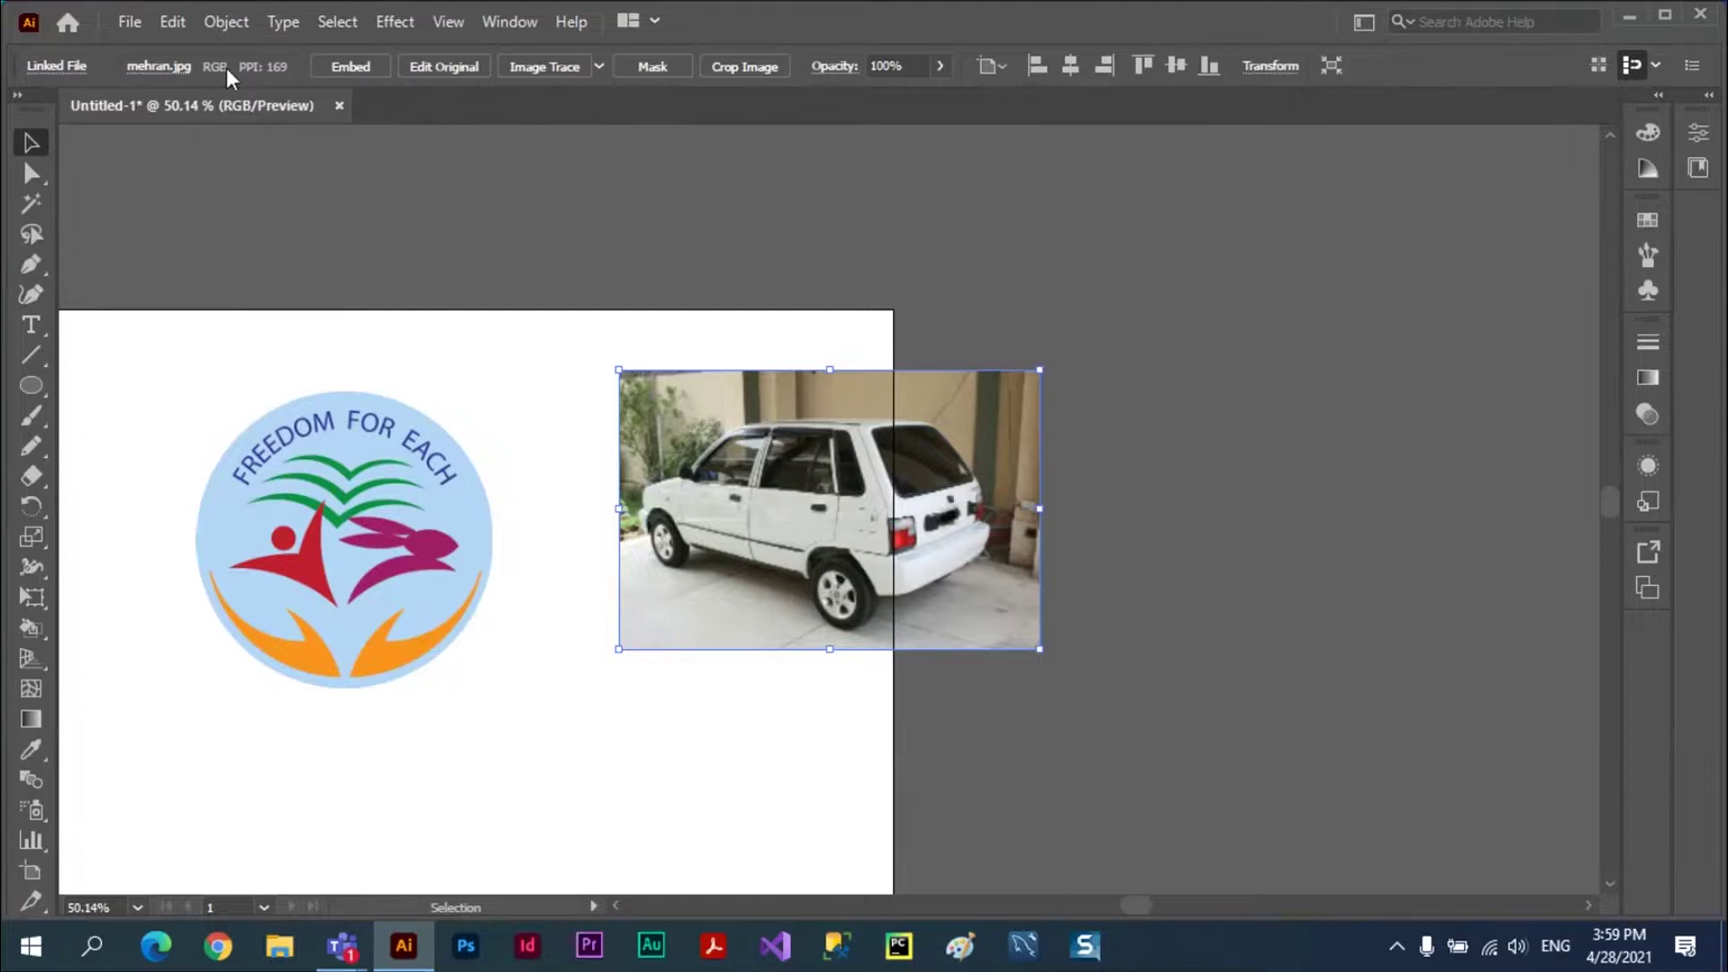
left_click(162, 67)
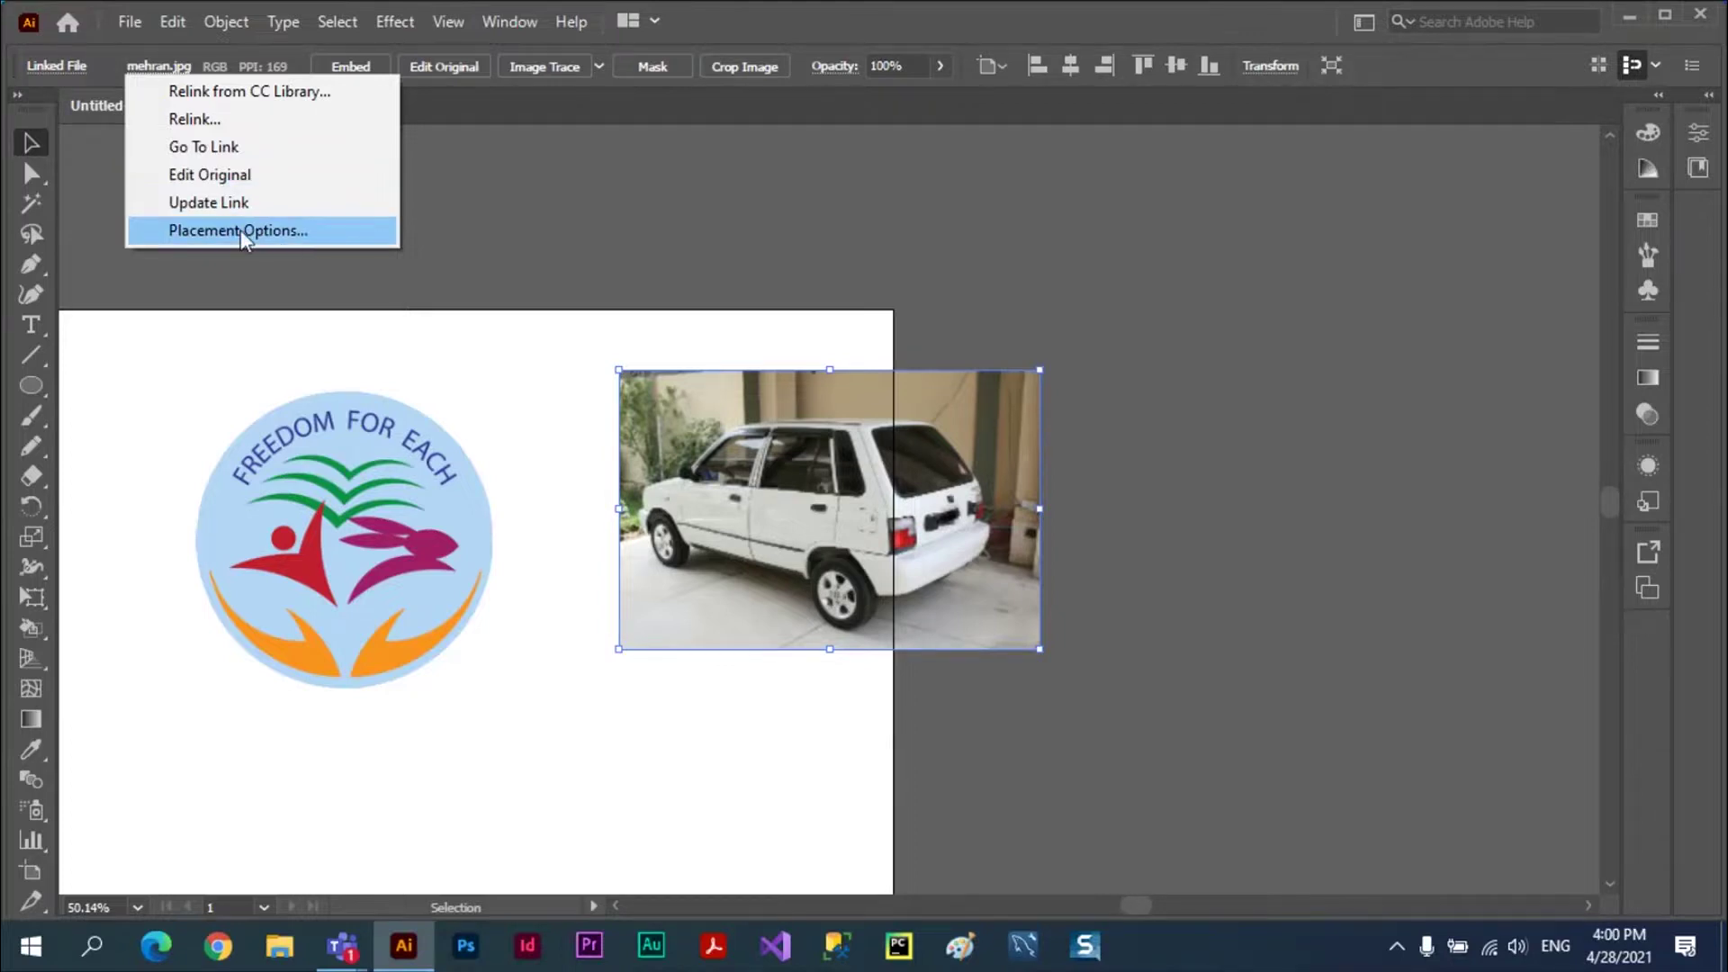
- View the car photo's original in Paint through both Edit Original commands, returning to Illustrator each time without editing
left_click(212, 182)
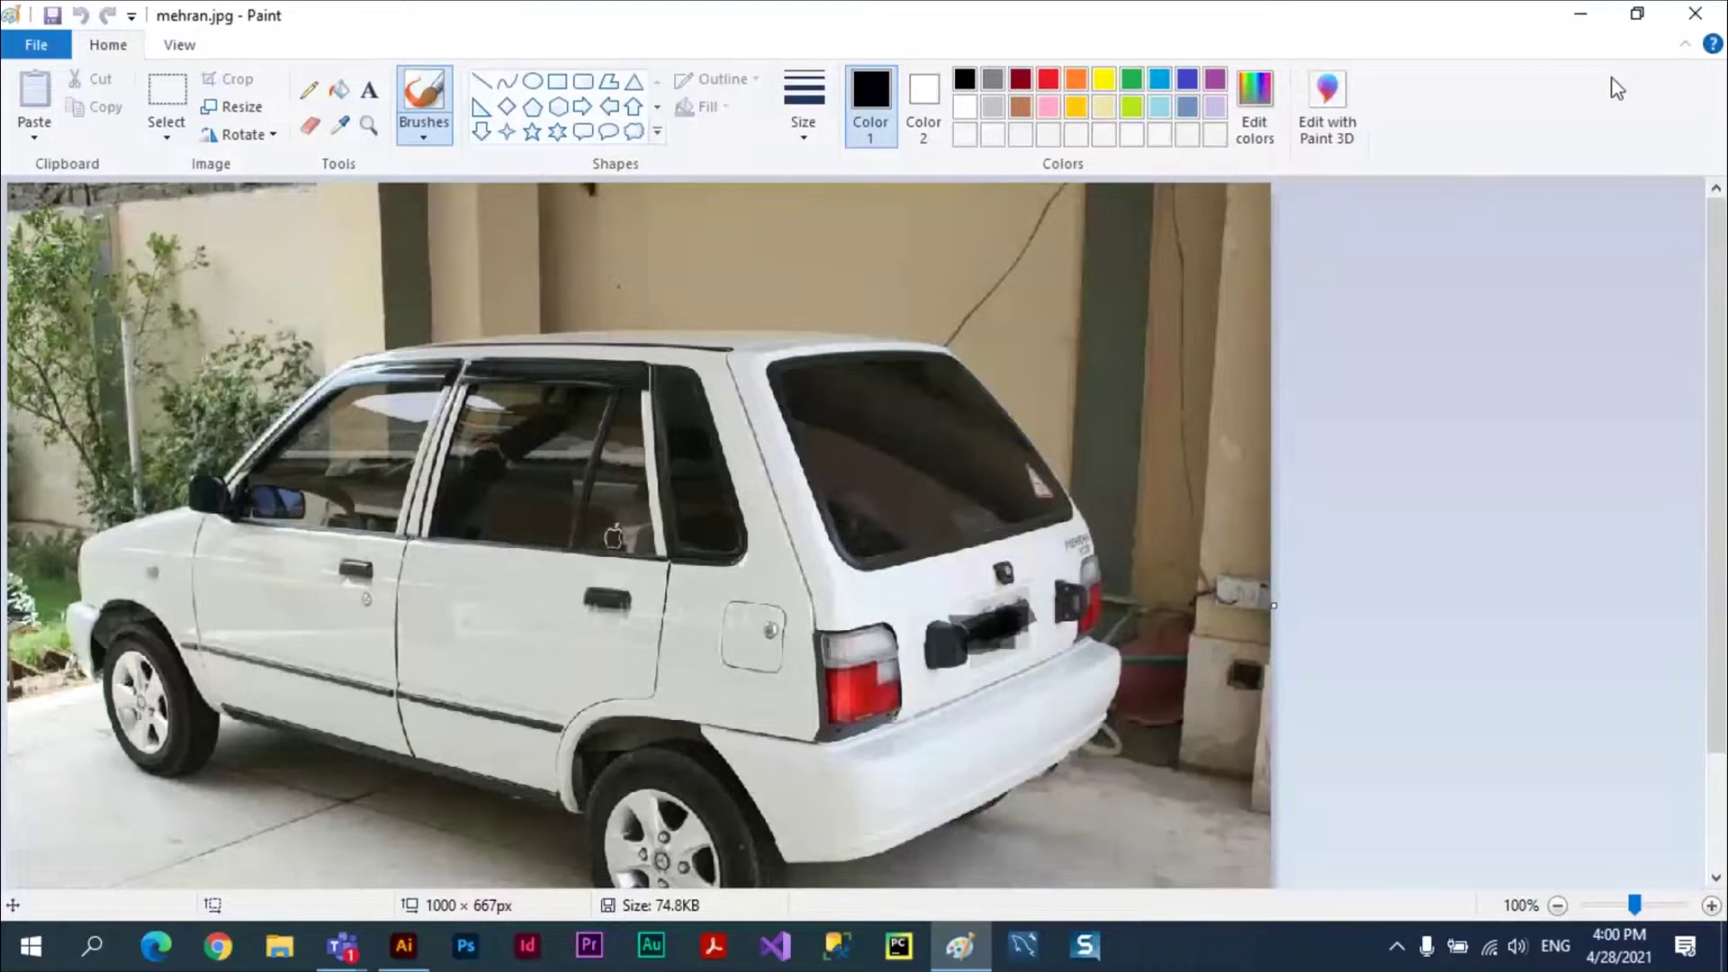
key("alt+Tab")
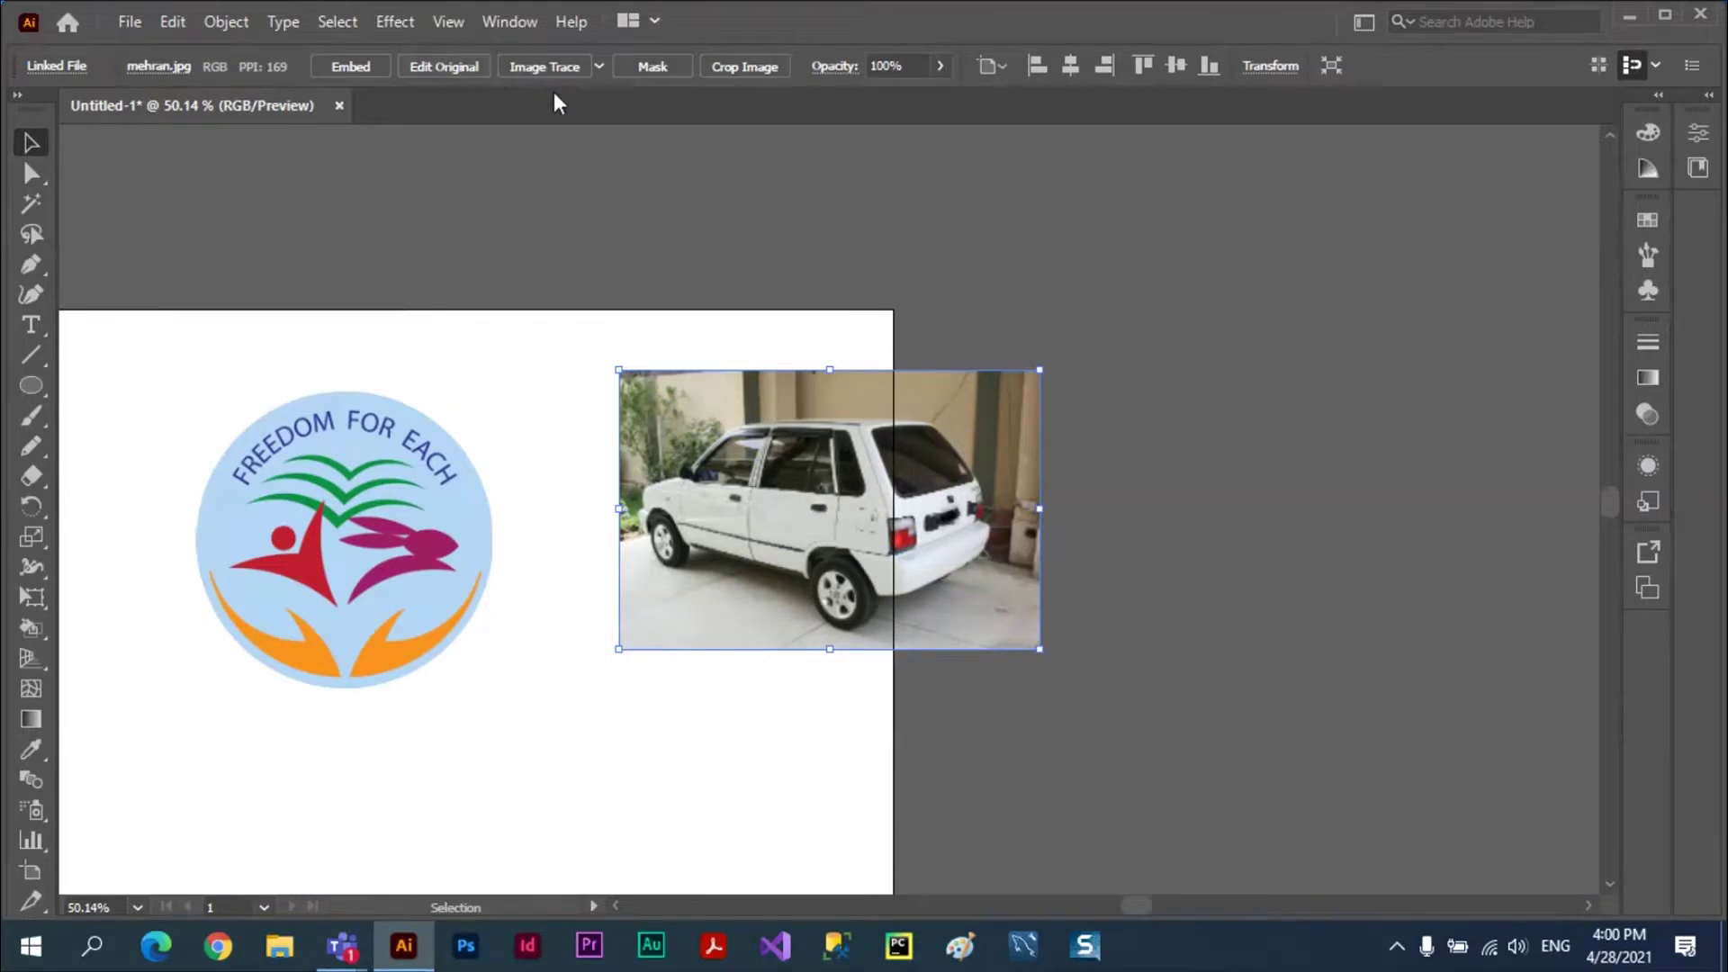
left_click(461, 74)
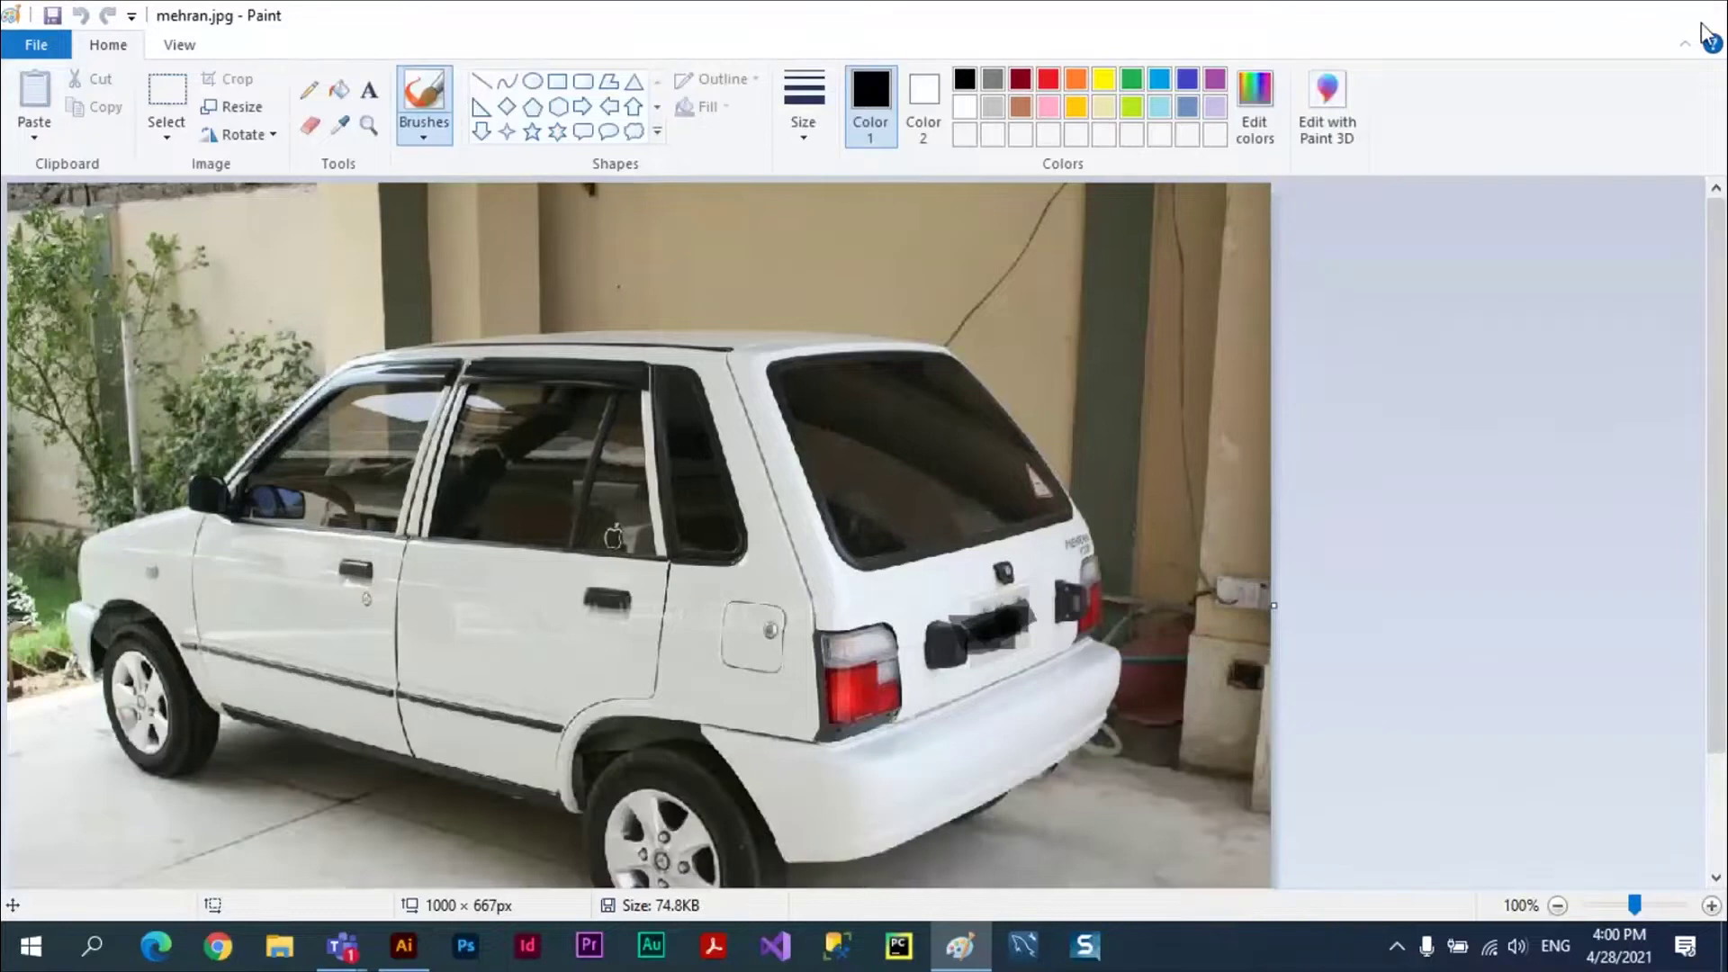
left_click(1705, 27)
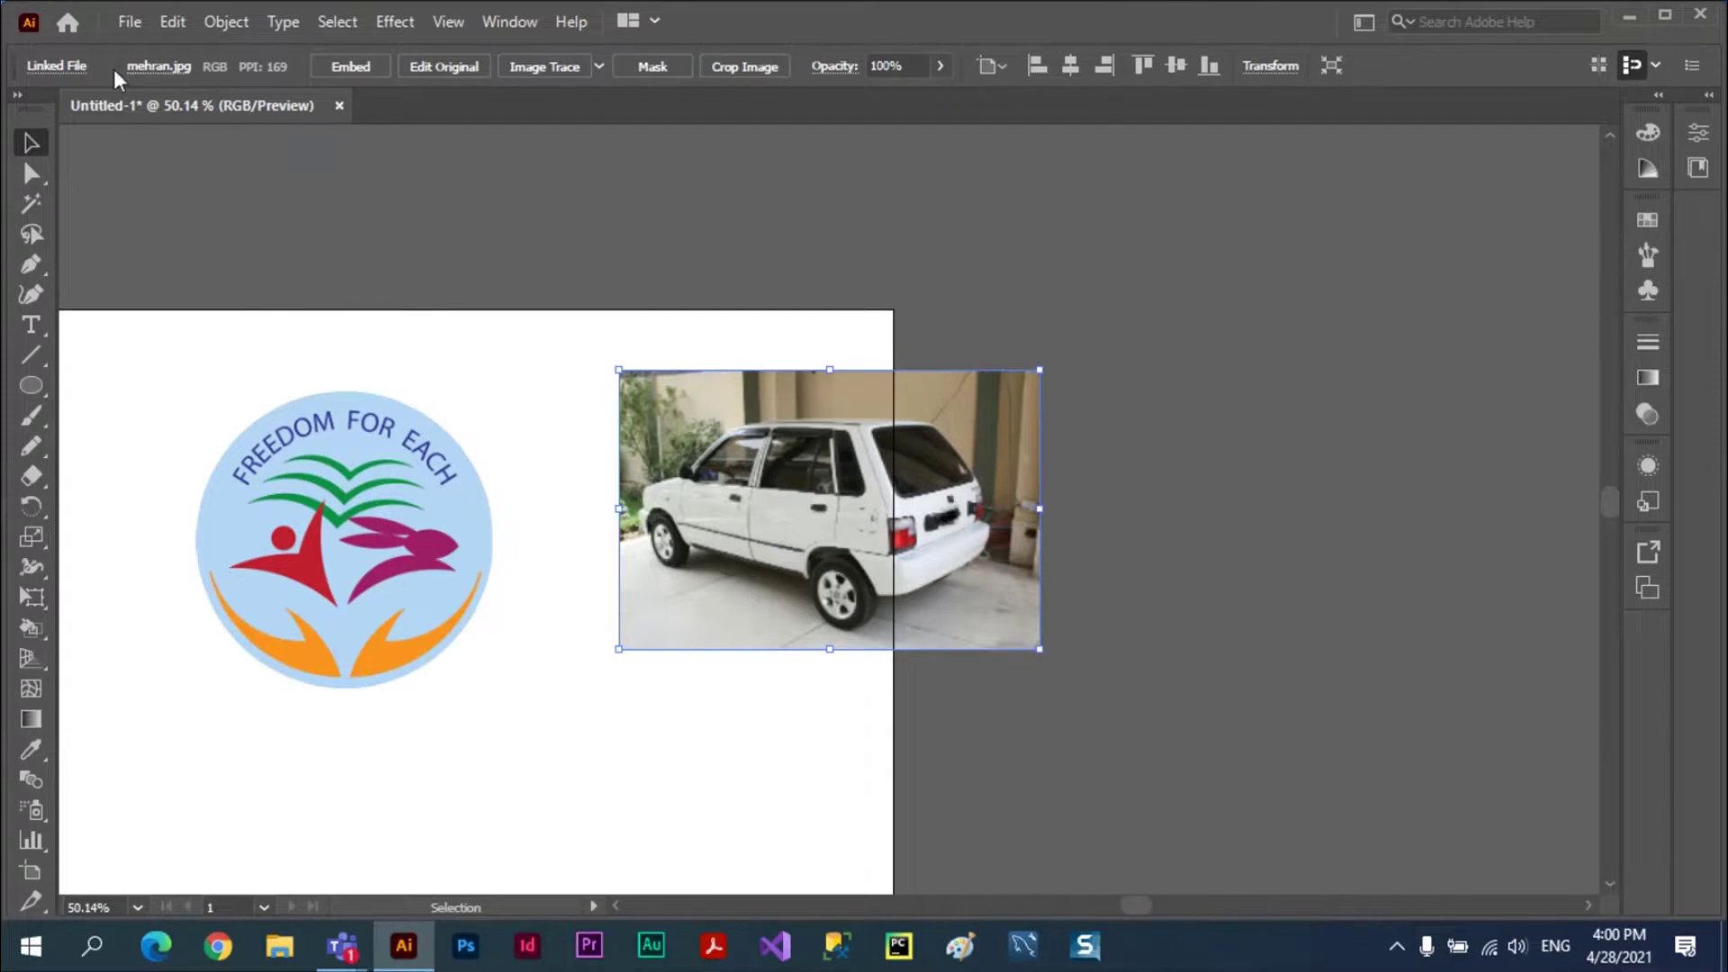
- Select mehran.jpg among the linked images and examine the Links options, such as relinking, embedding, filtering and sorting
left_click(72, 69)
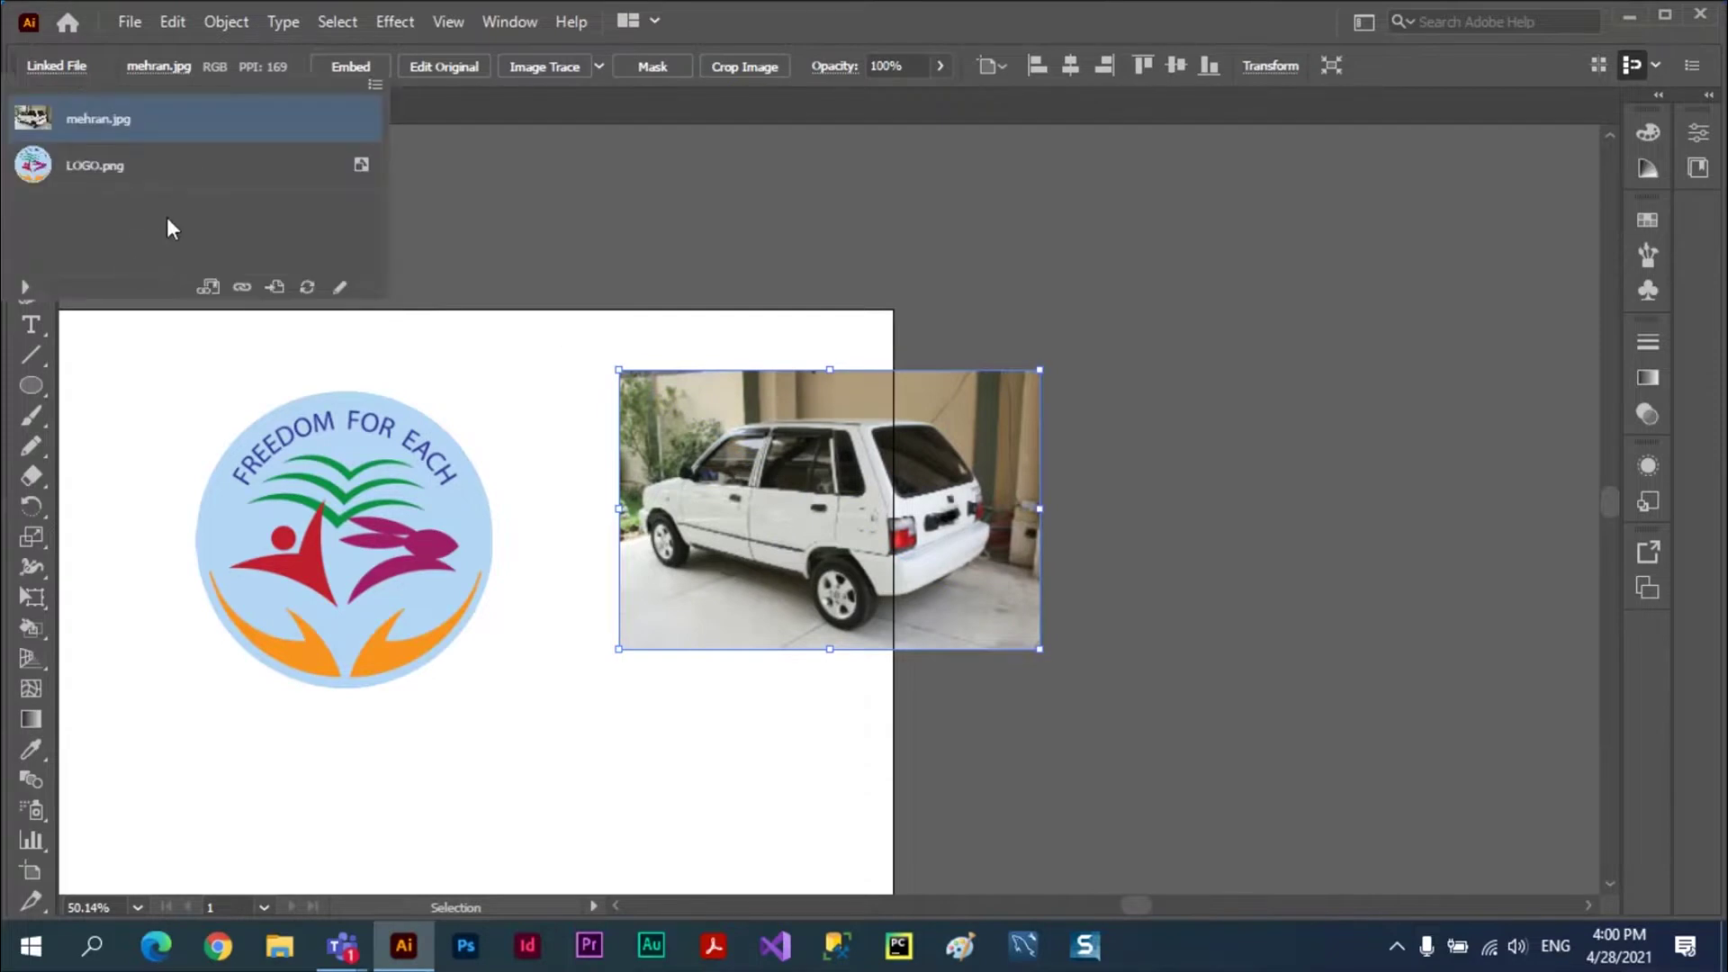
left_click(376, 88)
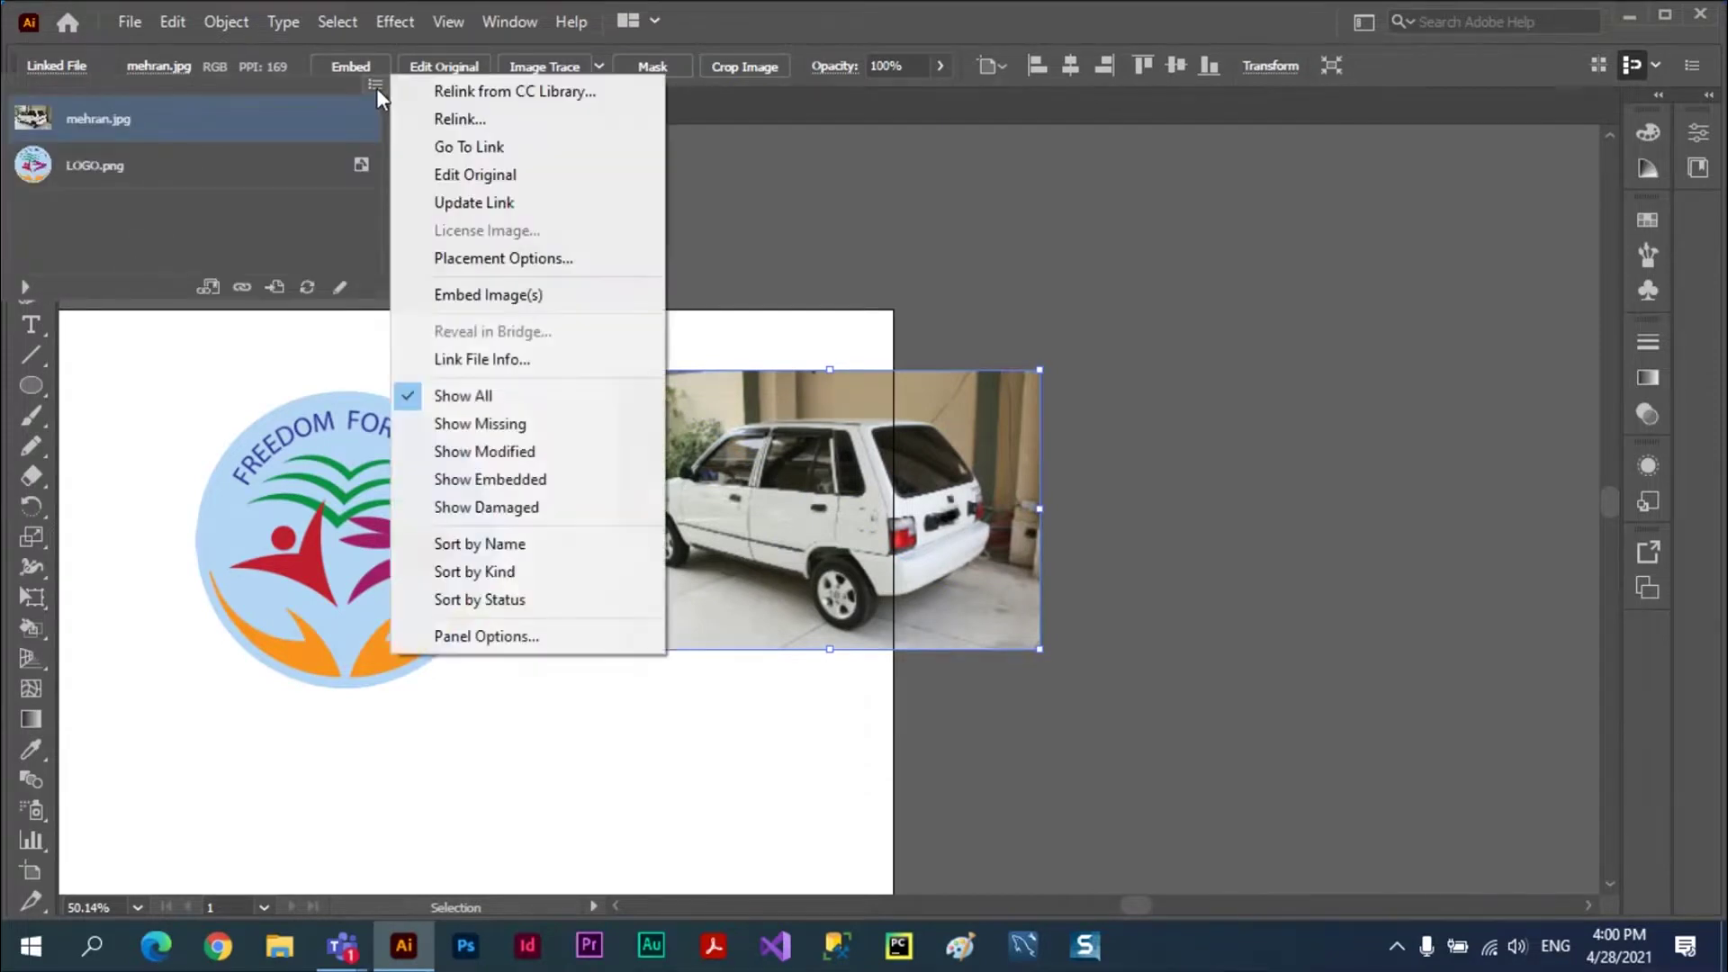
left_click(124, 204)
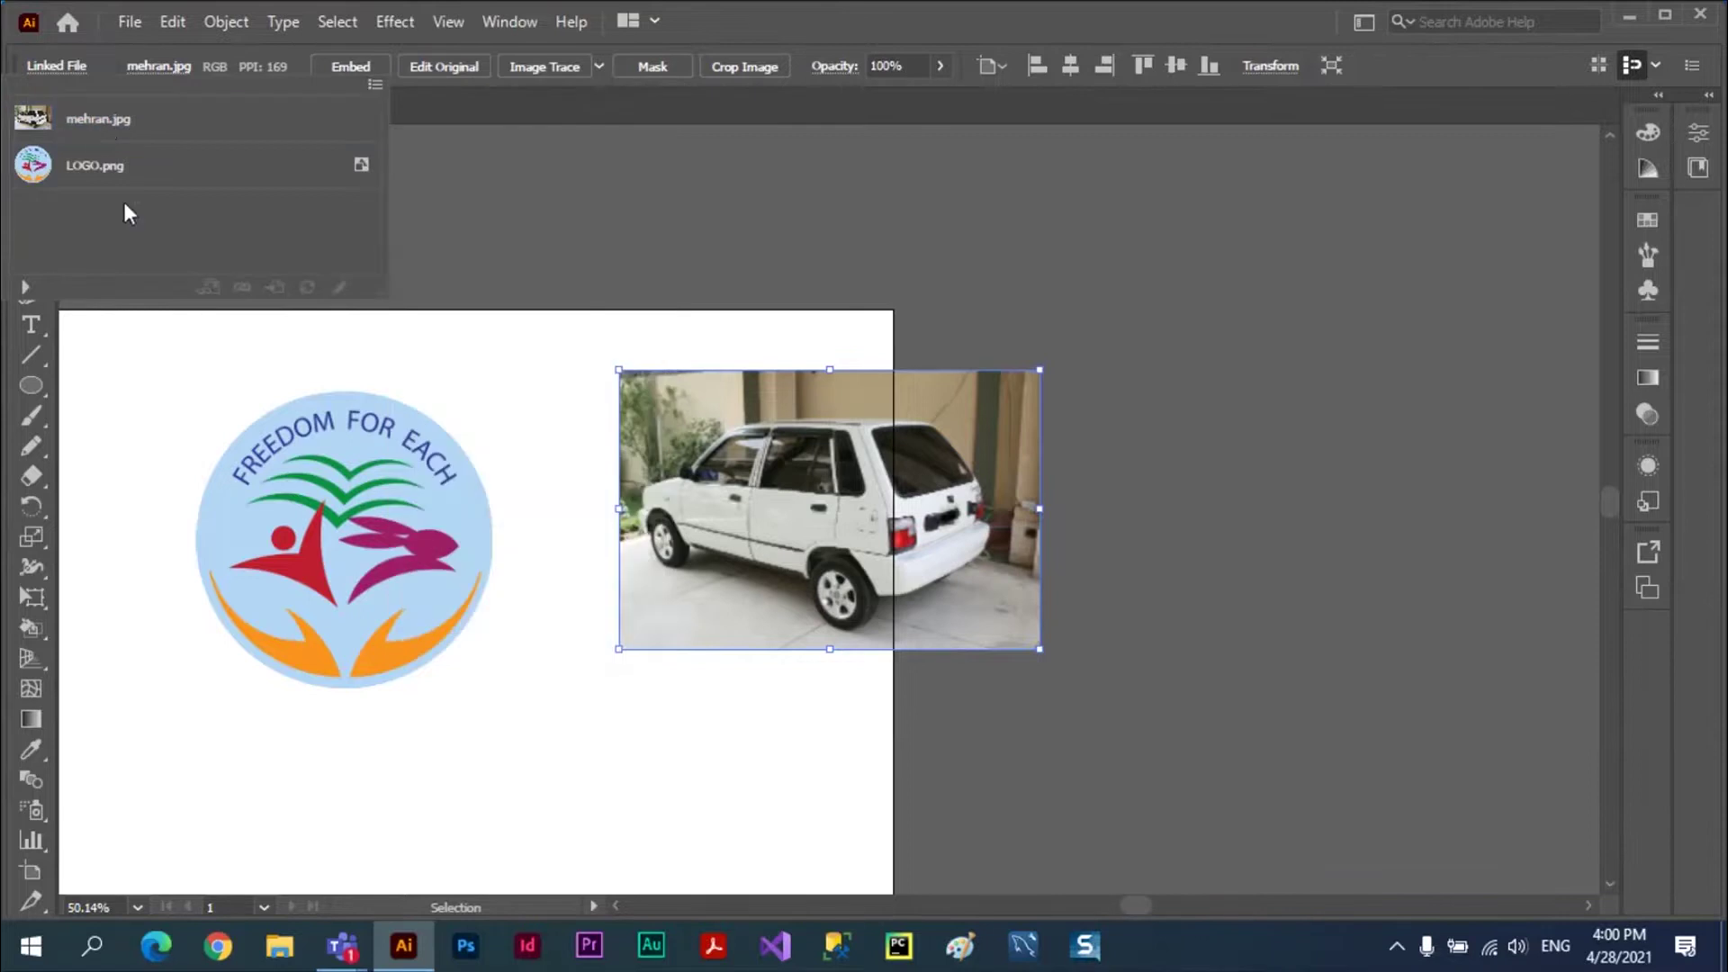
left_click(103, 123)
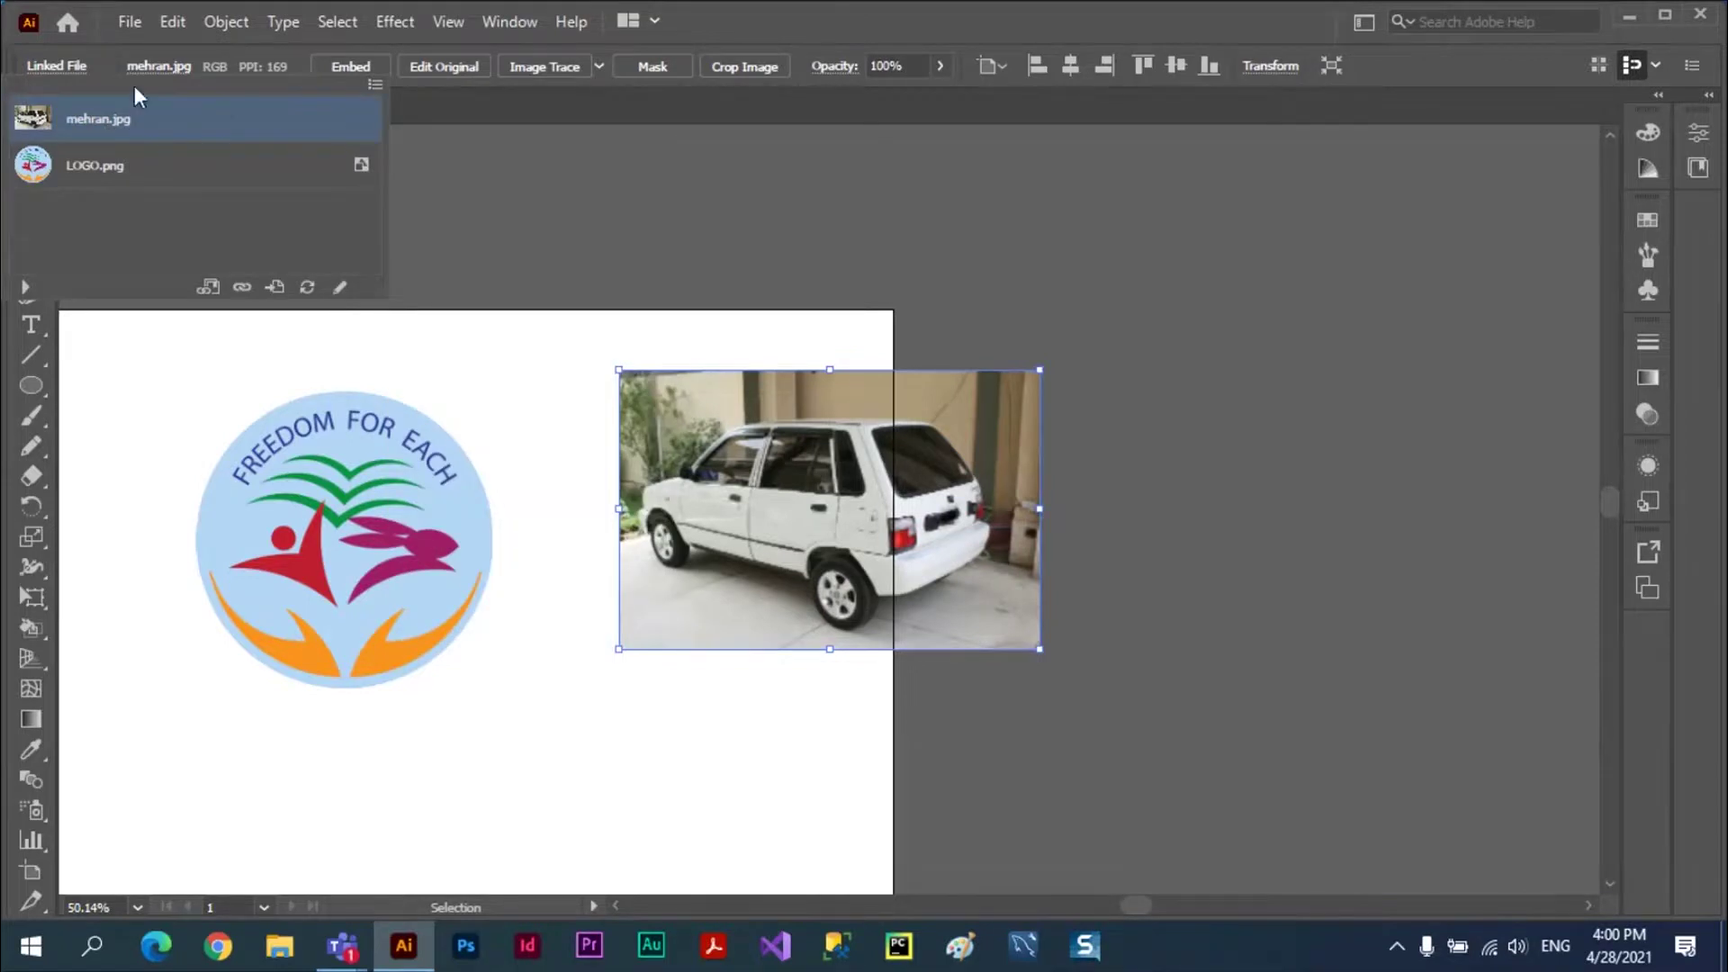
left_click(375, 84)
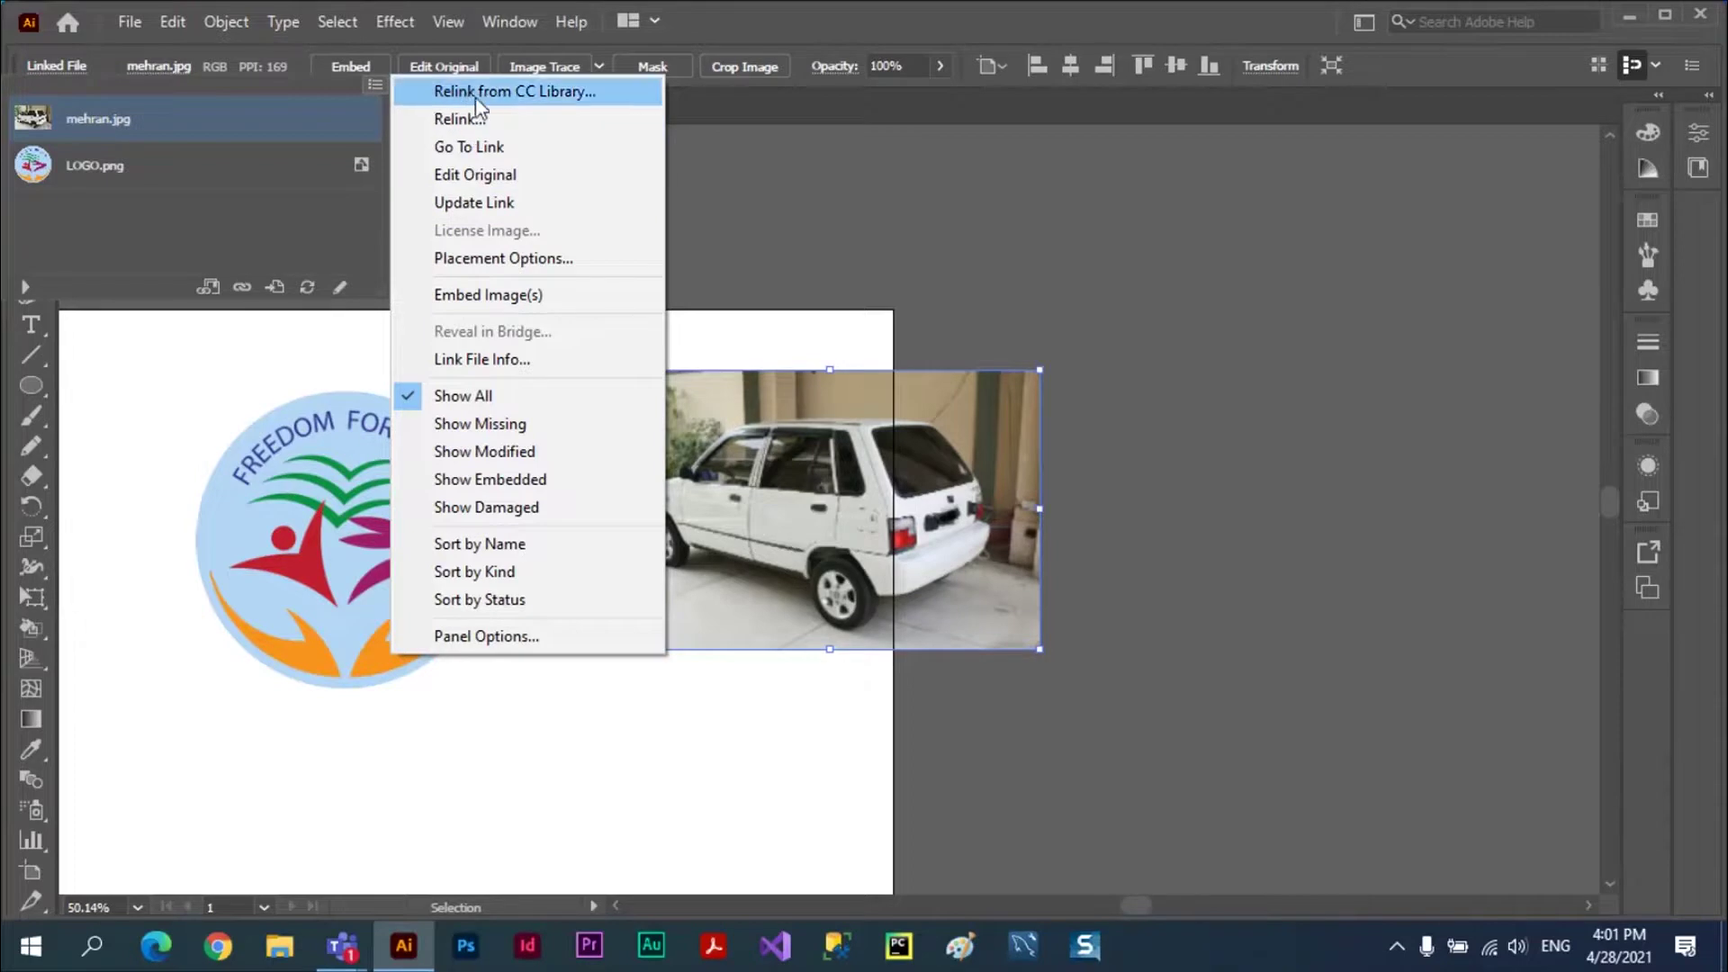
- Examine the context commands available for the linked car photo and deselect it
left_click(835, 27)
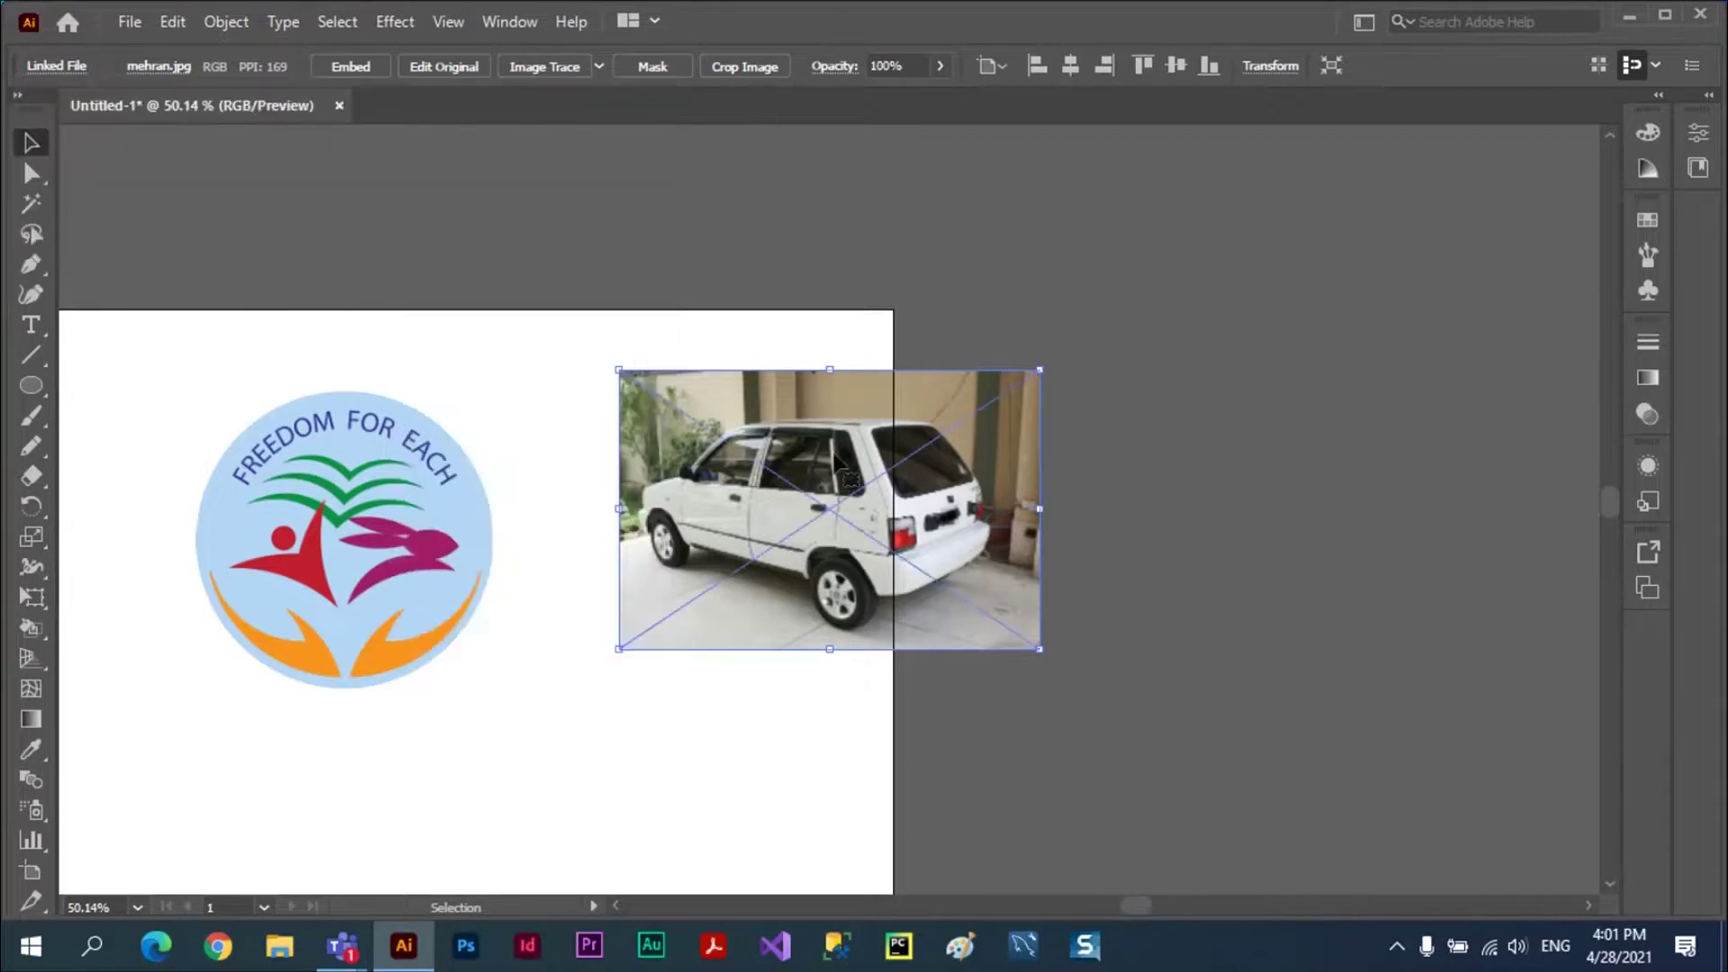
right_click(835, 454)
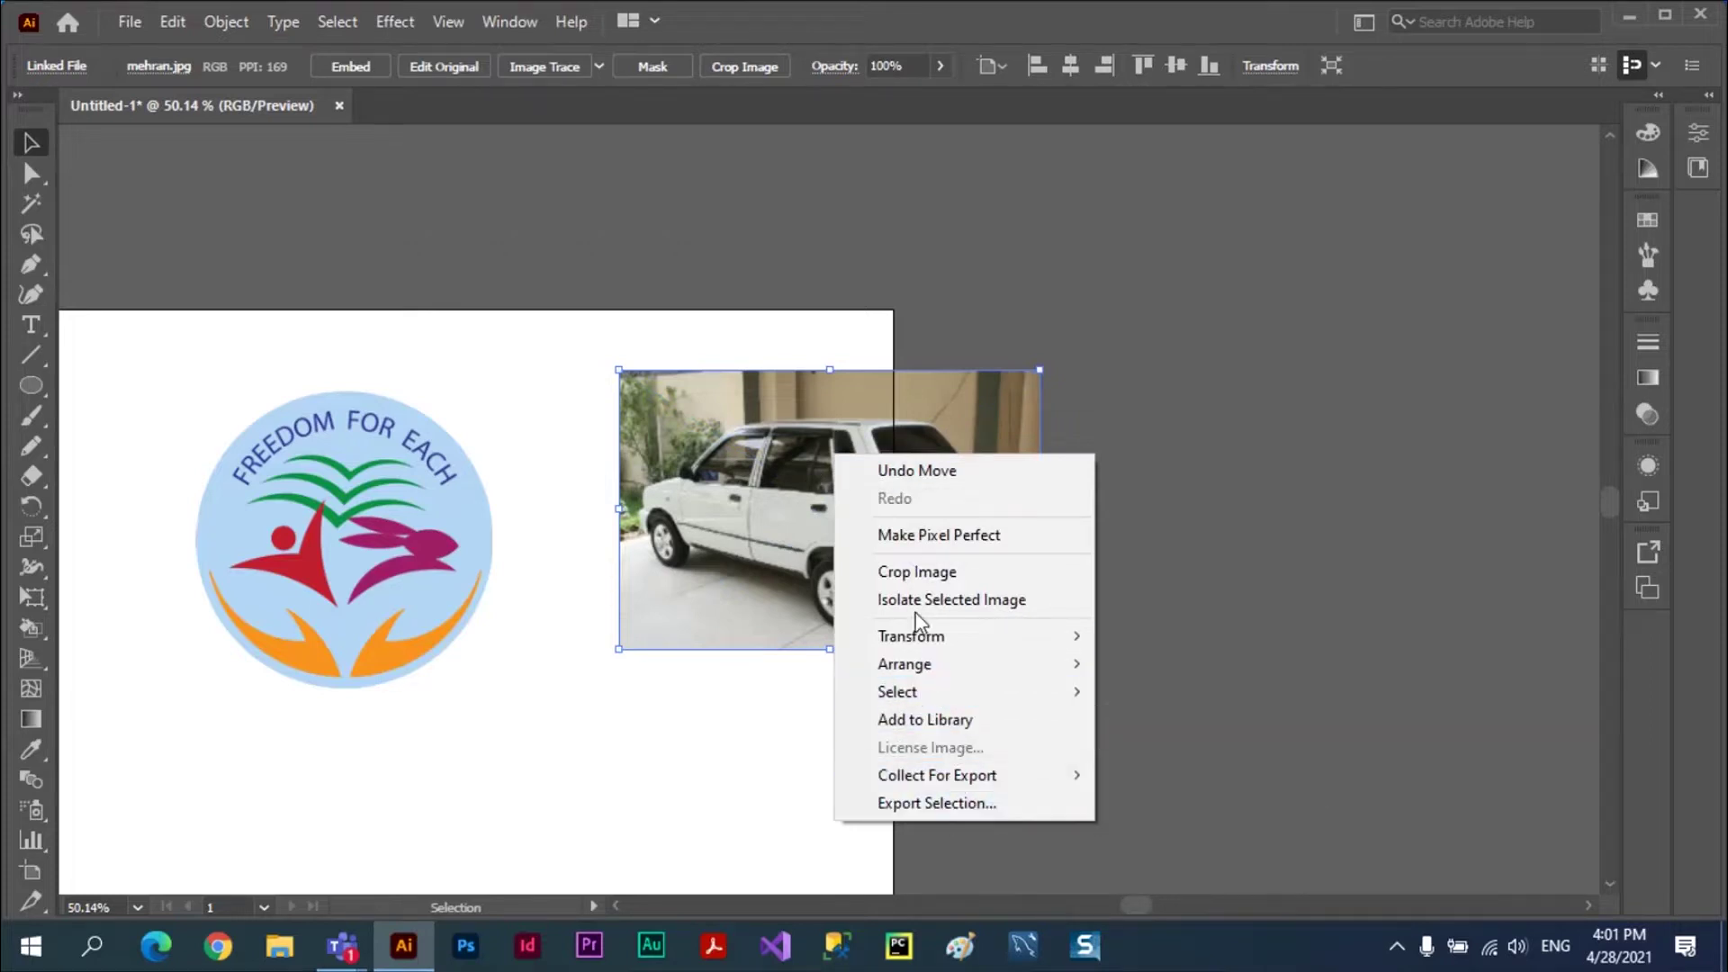
left_click(1104, 357)
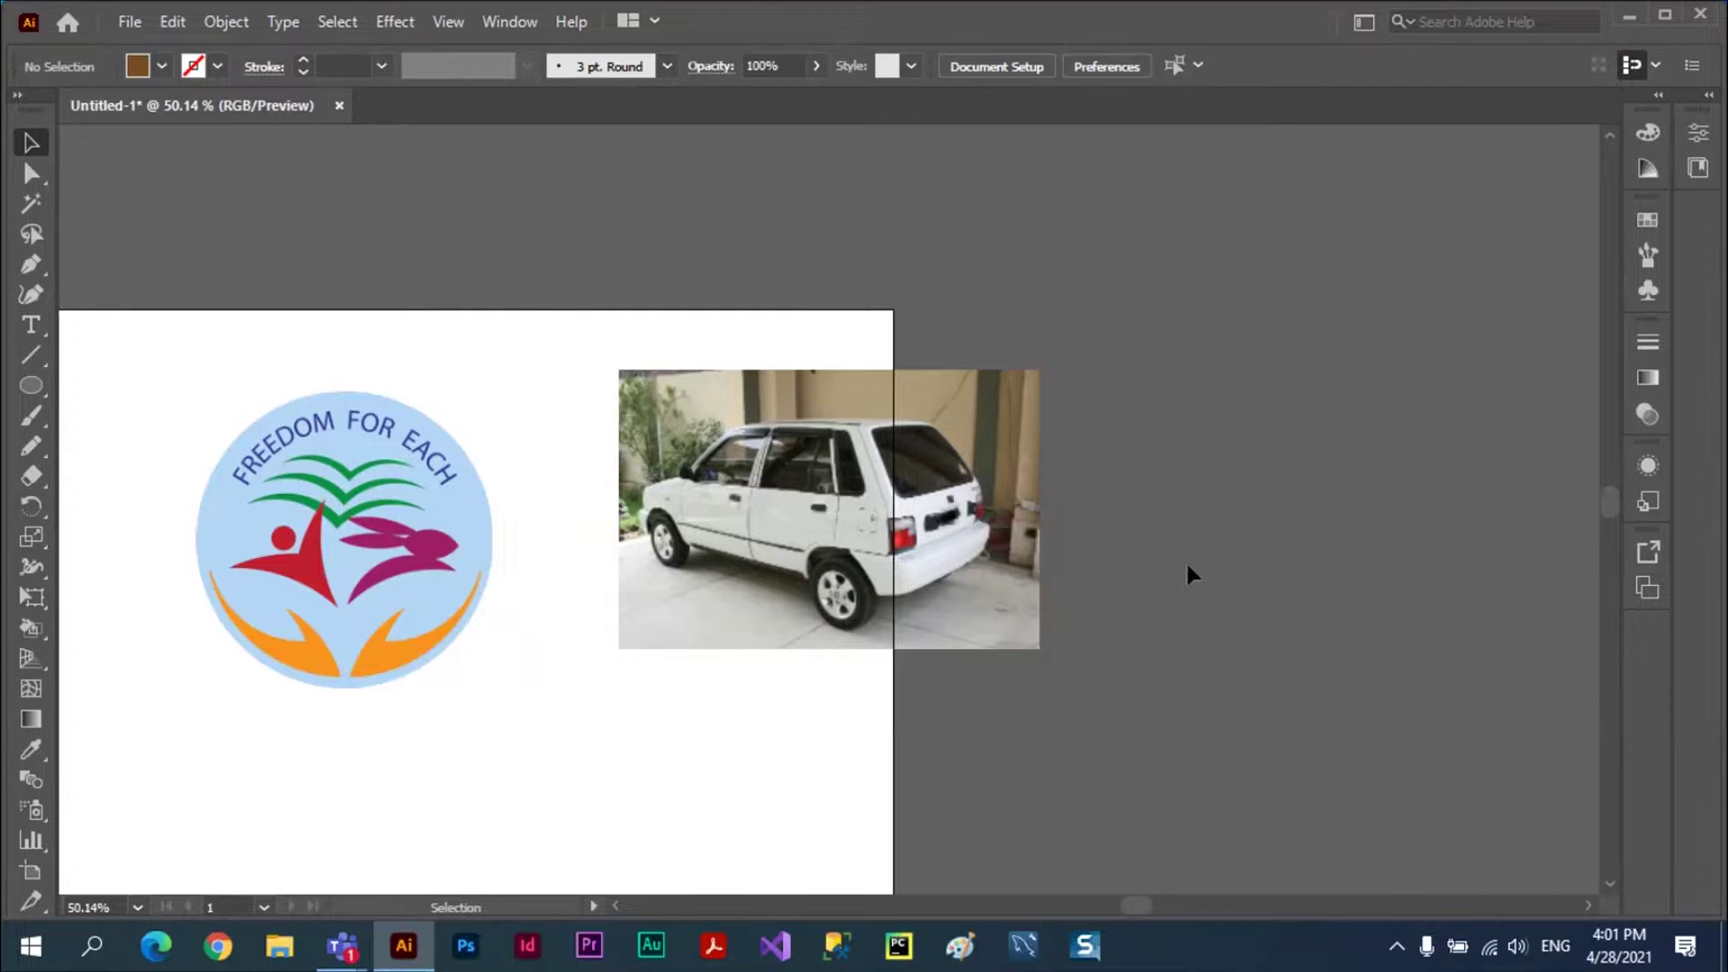
- Delete the linked car photo and the embedded logo to clear the artboard
scroll(1189, 565, "down", 3)
scroll(1188, 565, "left", 8)
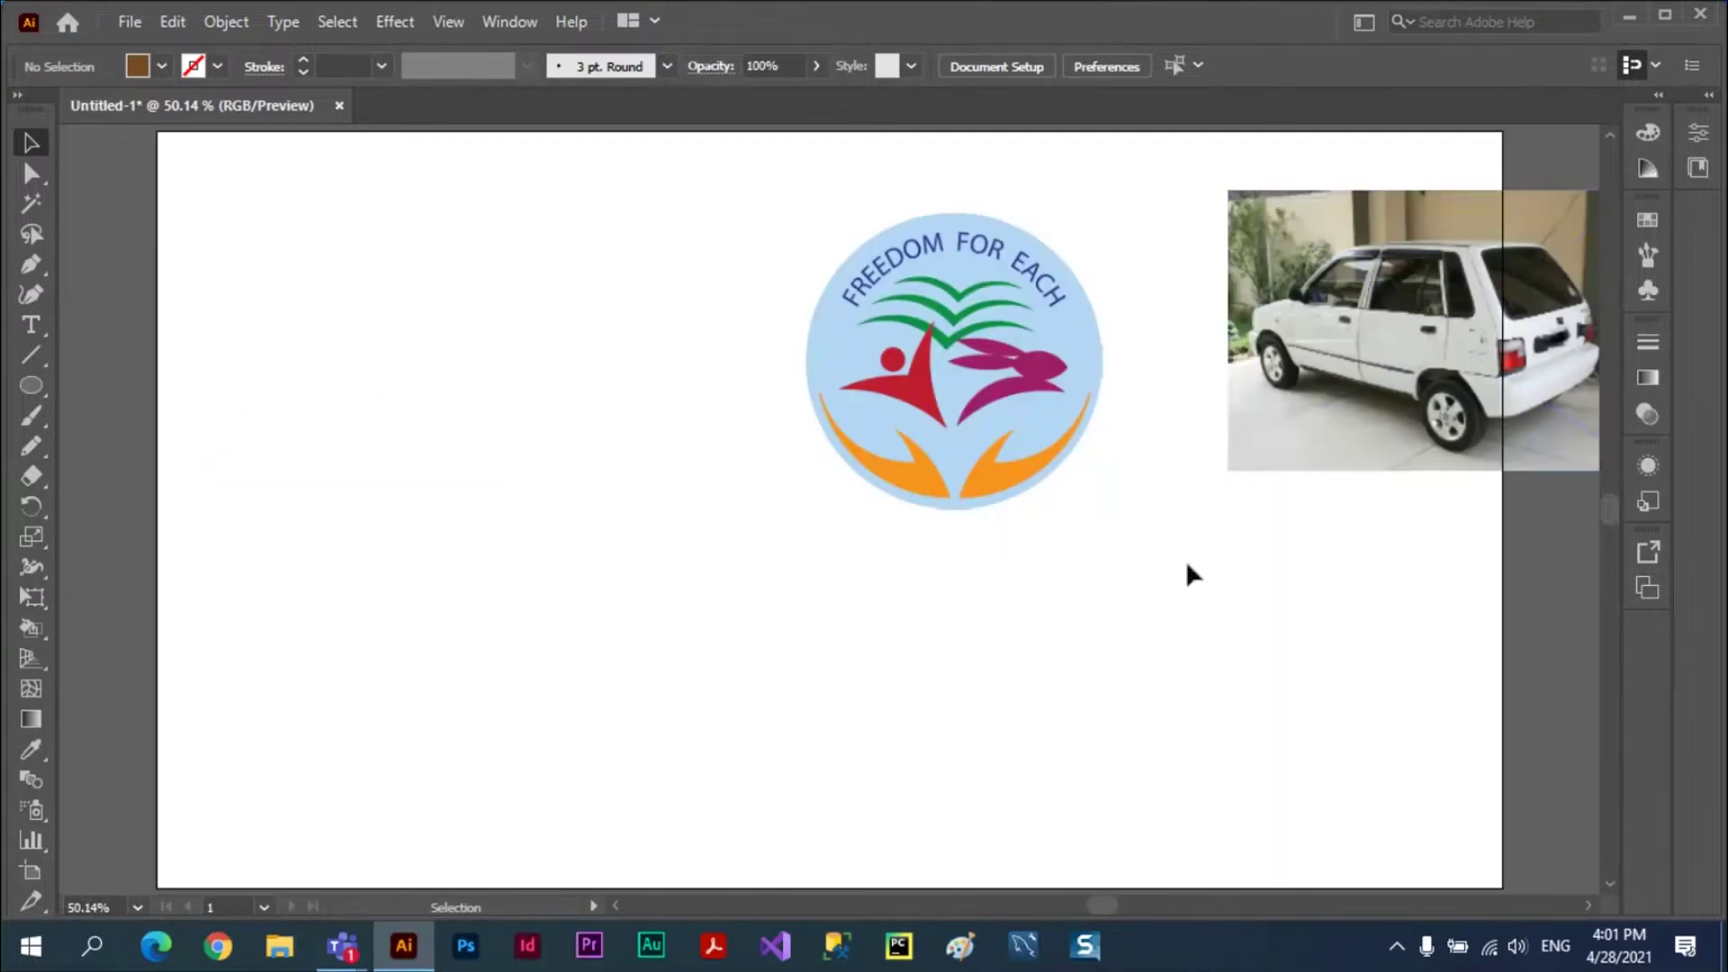
left_click(1464, 337)
key("Delete")
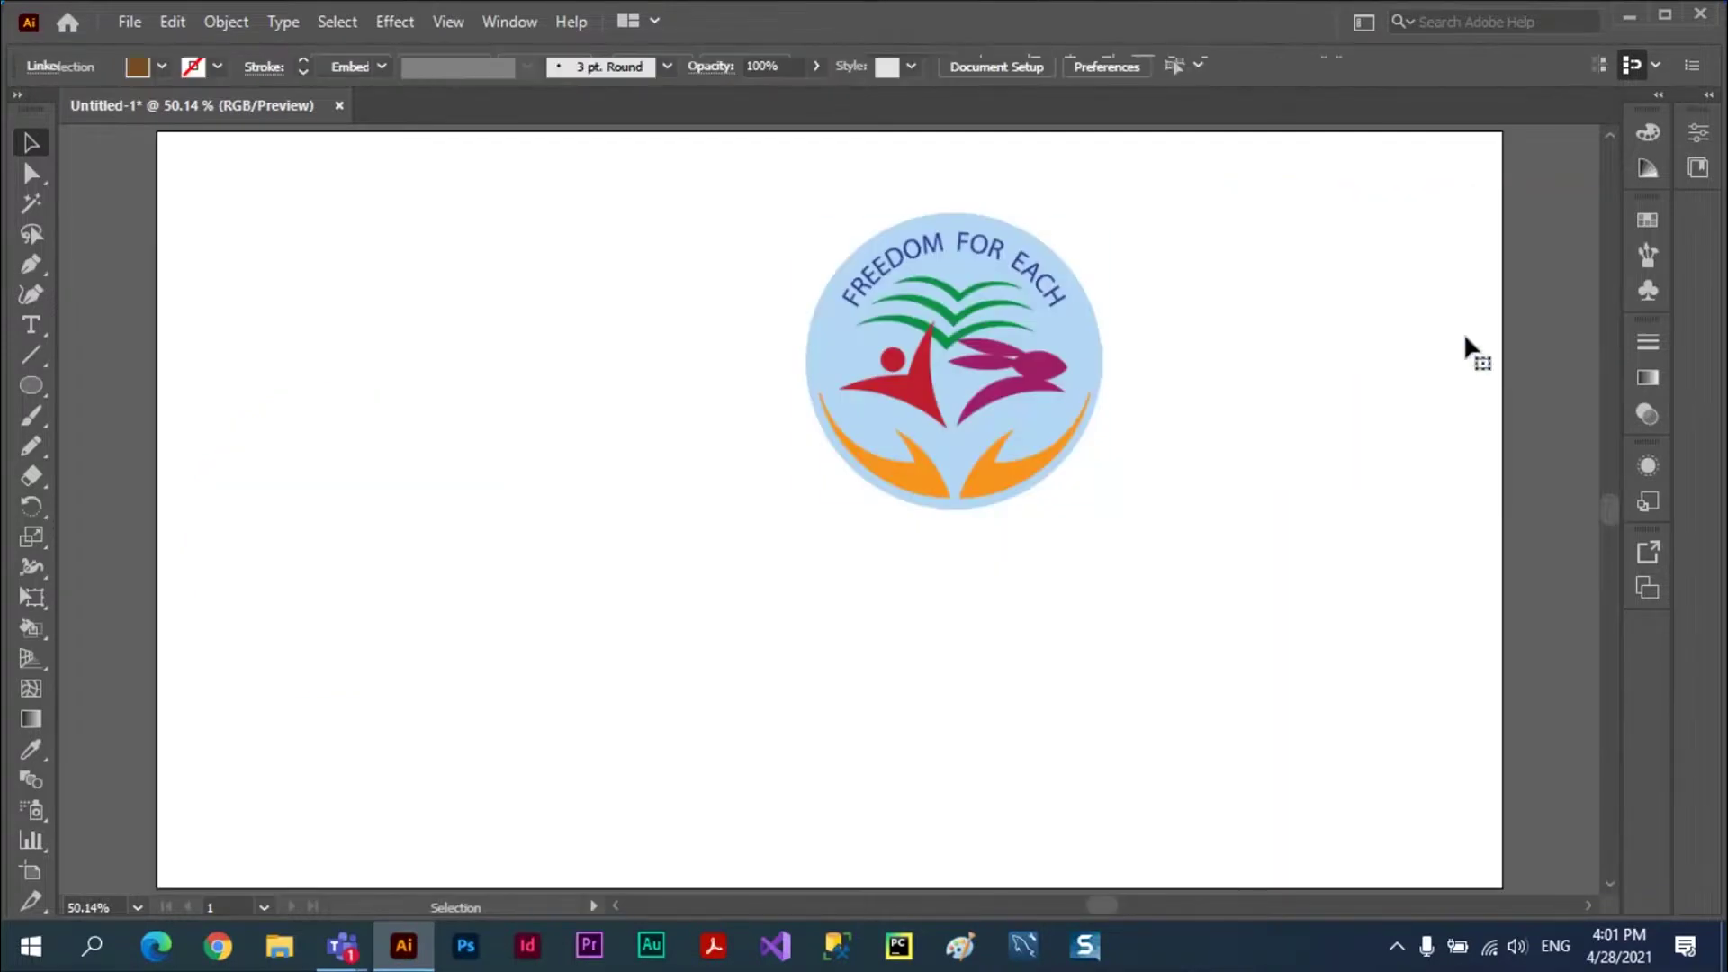
left_click(990, 387)
key("Delete")
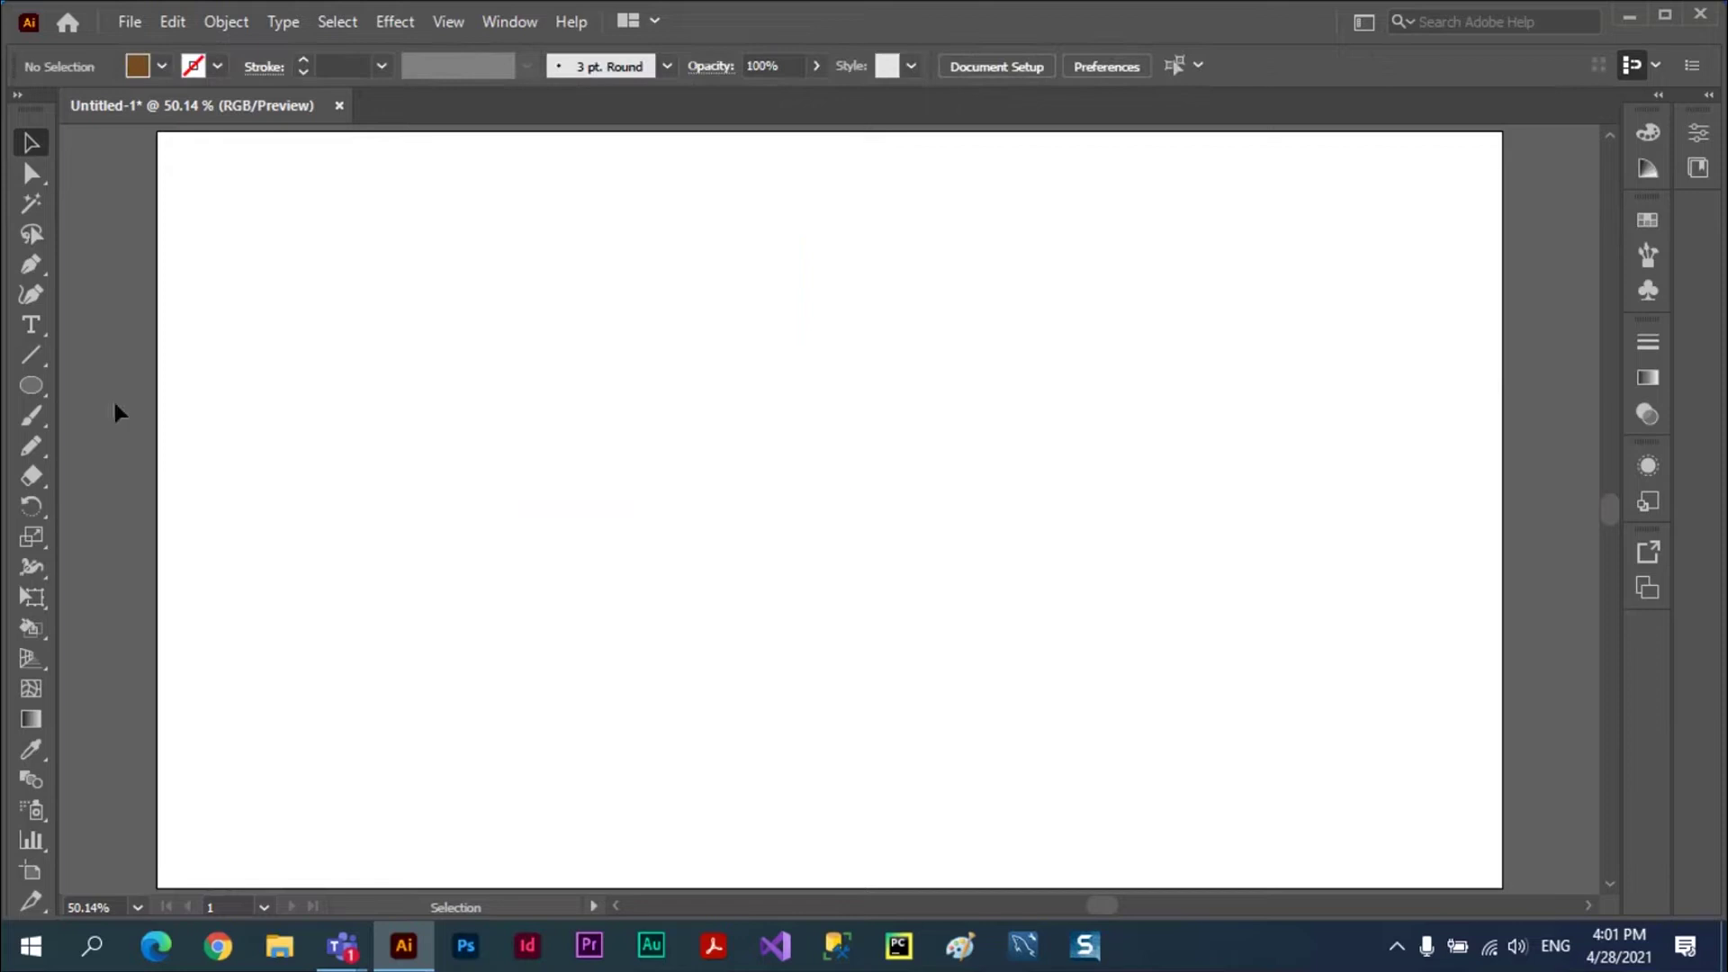
- Draw two brown rounded rectangles side by side in the artboard's upper half, nudge the second slightly up and select the first
left_click(32, 390)
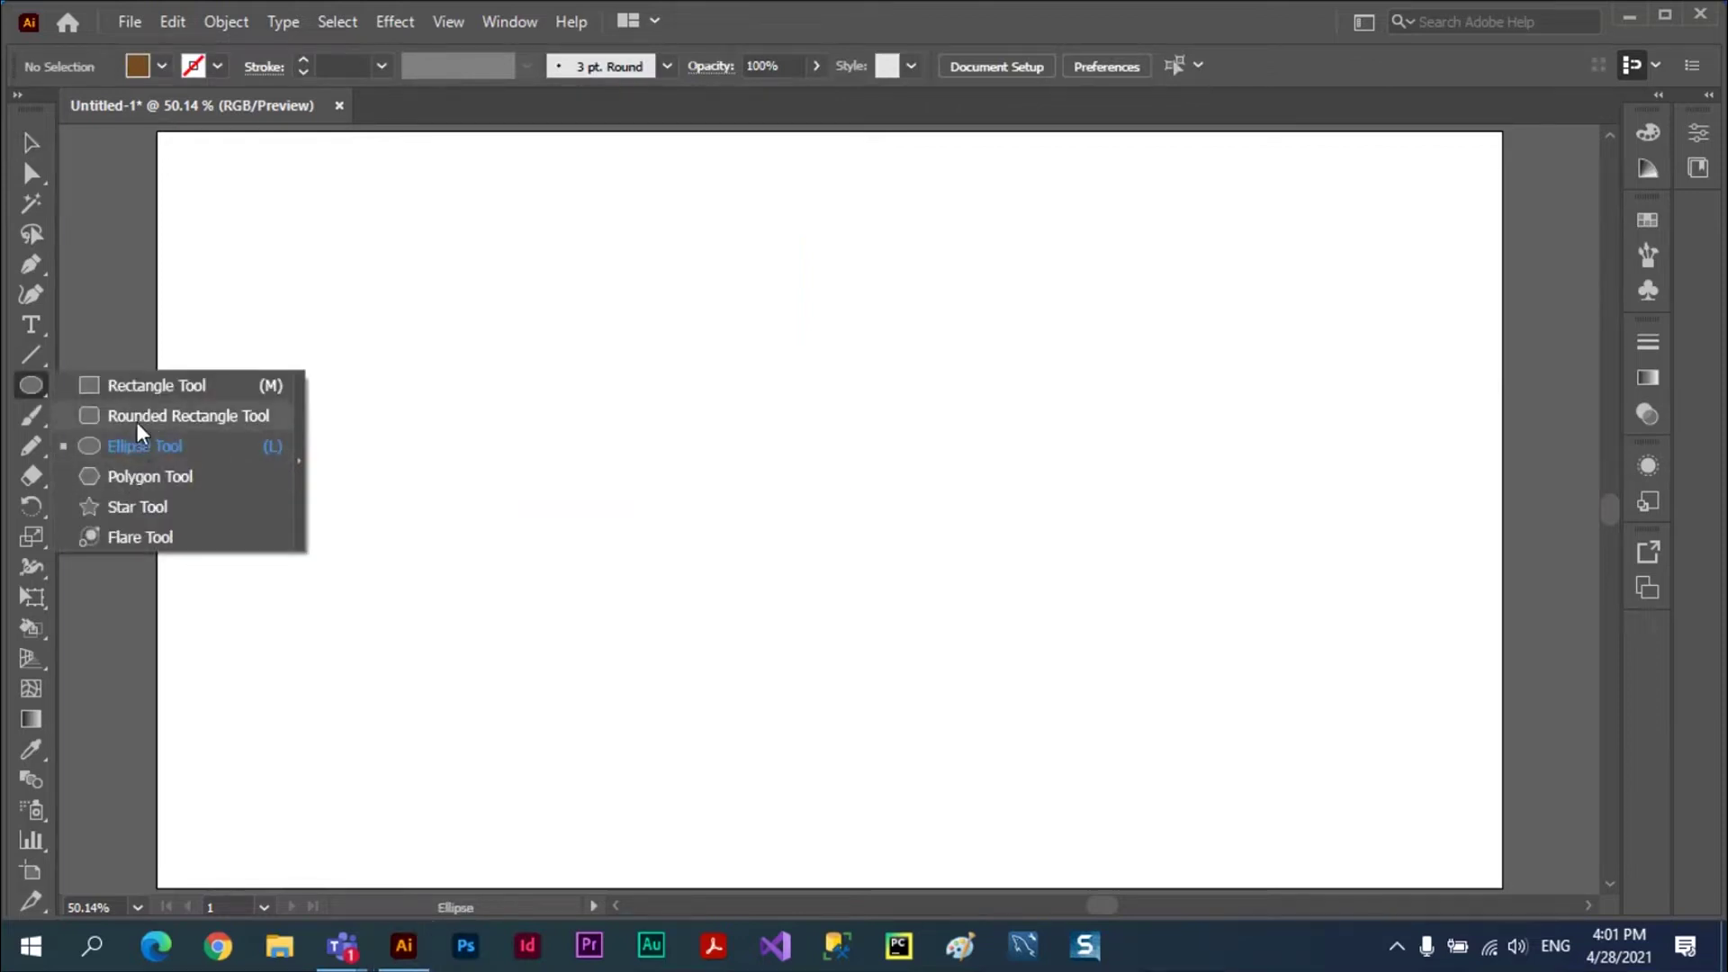
left_click(137, 417)
left_click_drag(425, 306, 735, 476)
left_click_drag(799, 312, 1153, 490)
left_click(43, 136)
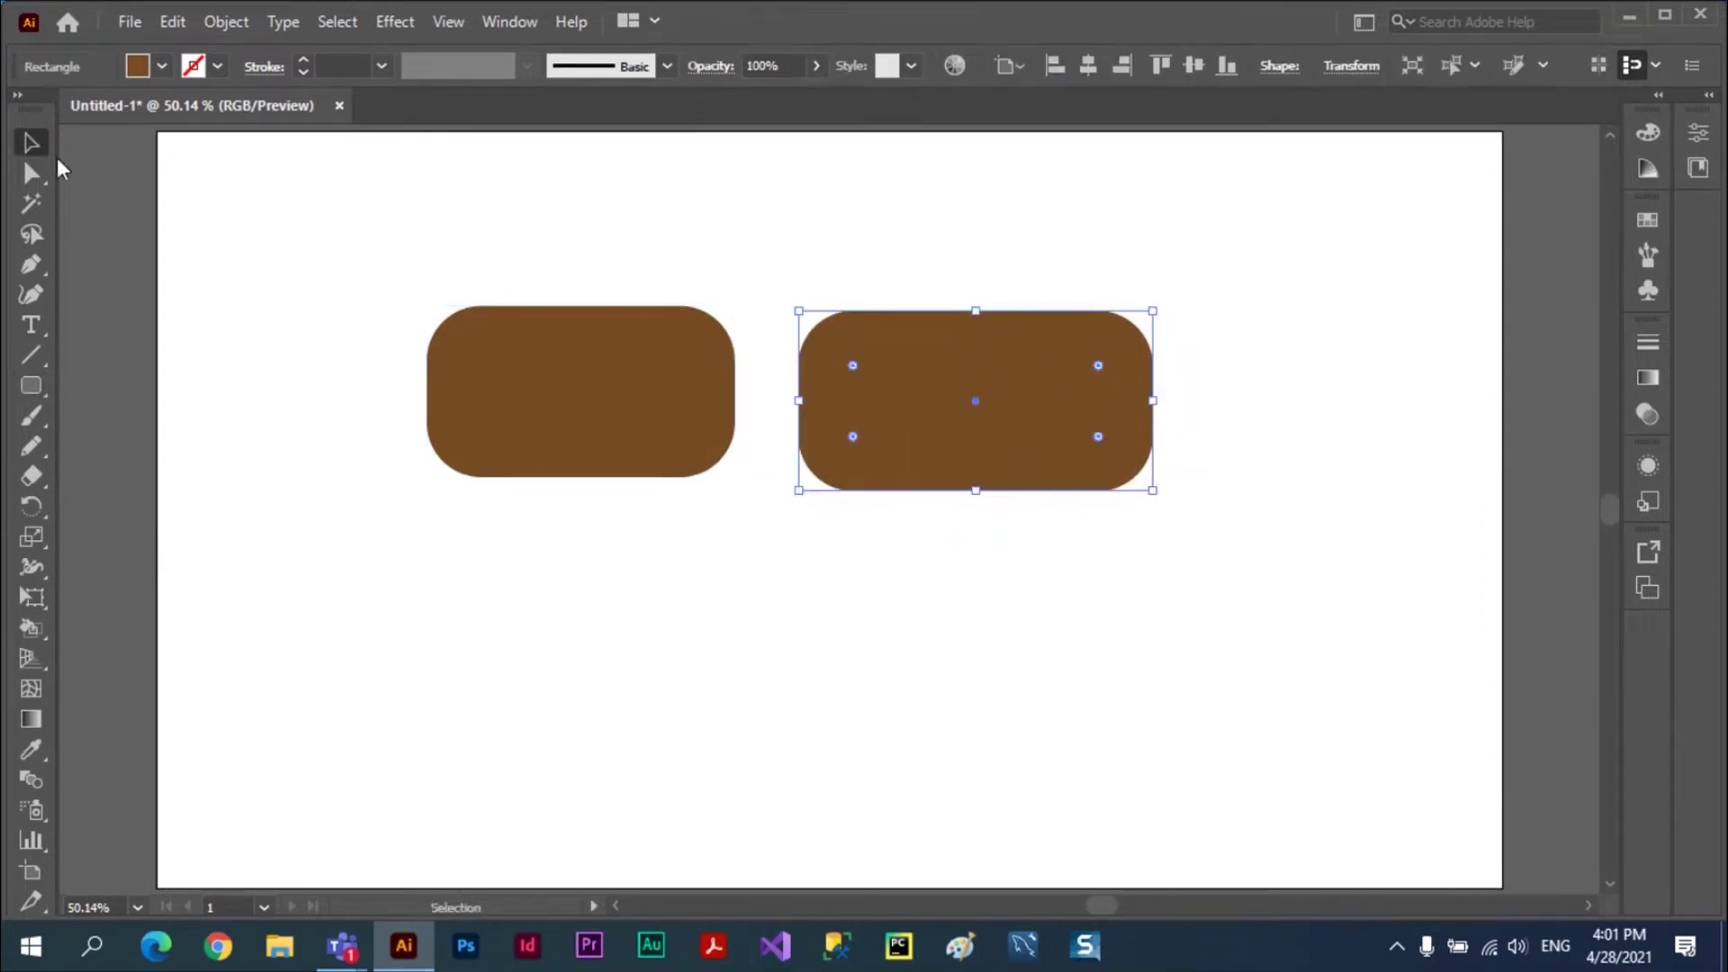
left_click_drag(997, 351, 1003, 343)
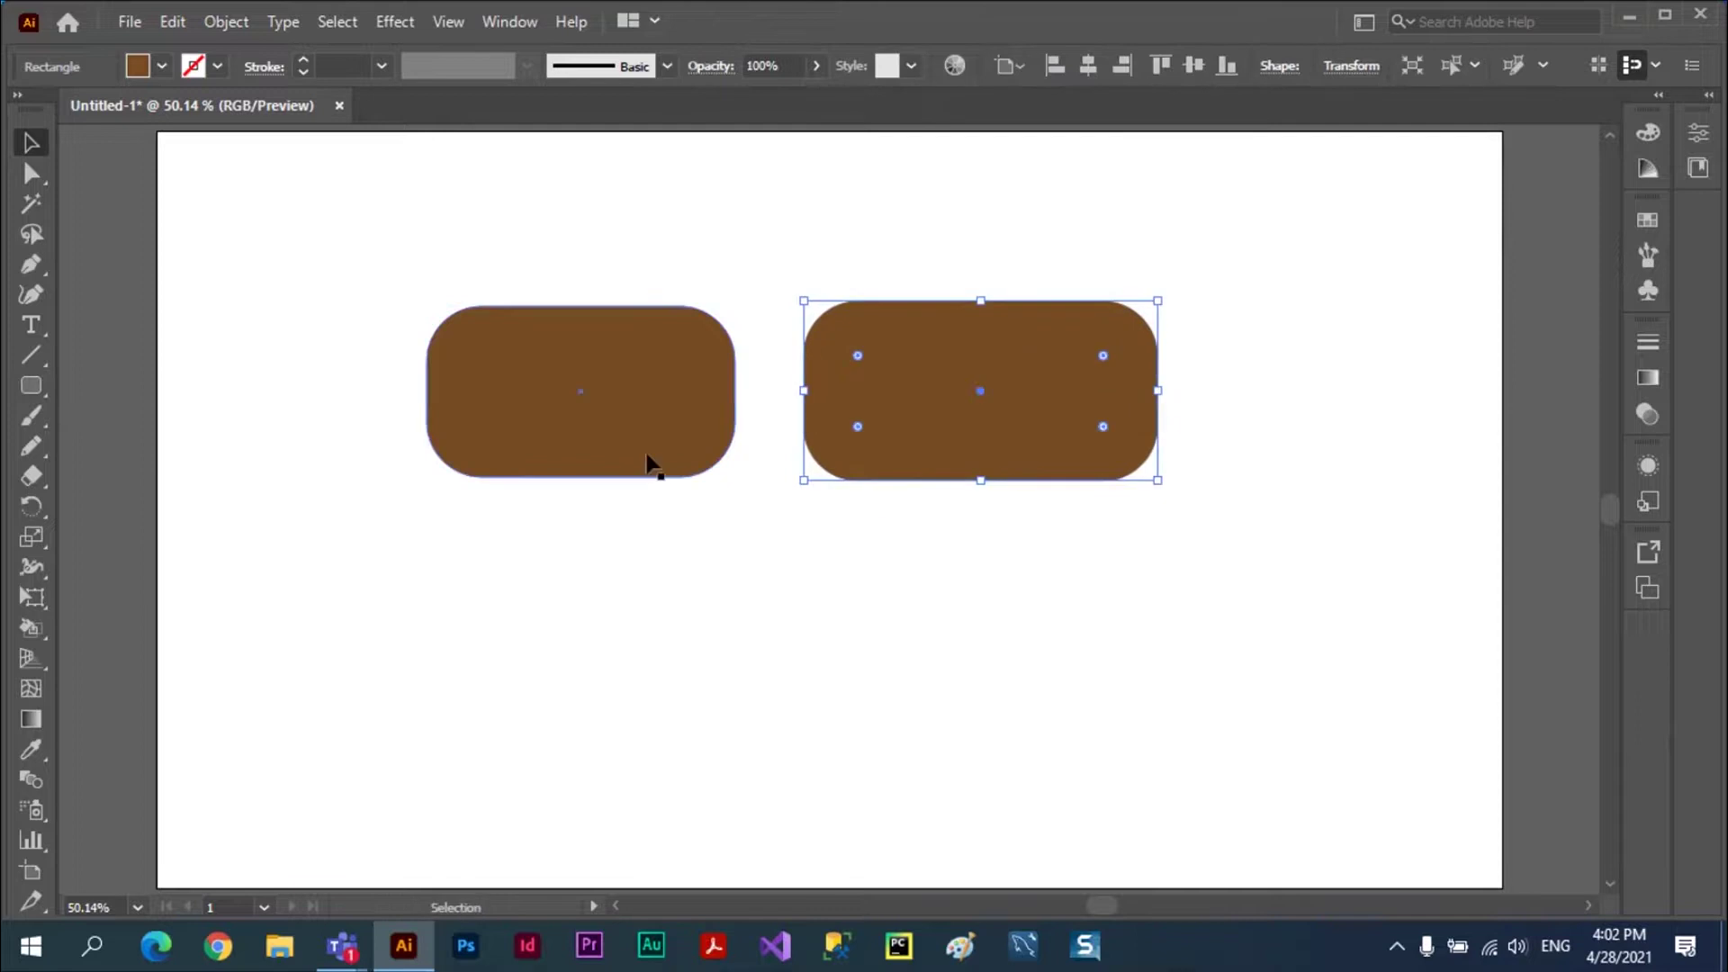
left_click(540, 562)
left_click(567, 432)
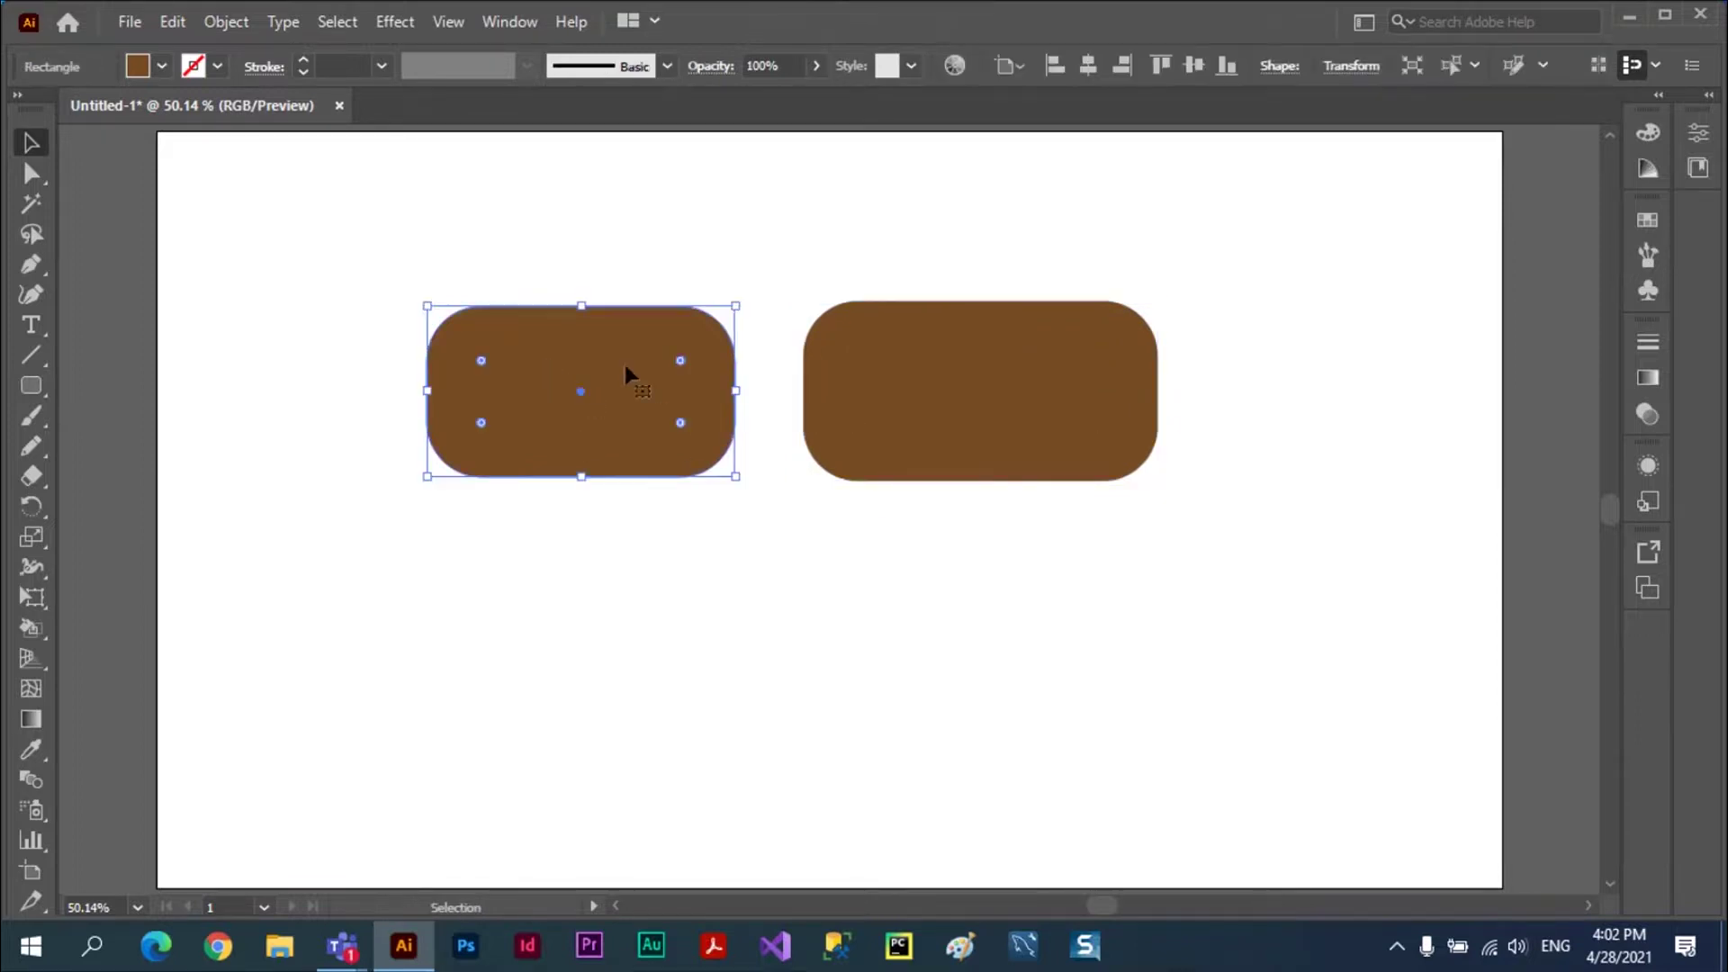
- Place mercedes.jpg from the Desktop with the Template option enabled
left_click(127, 27)
left_click(209, 478)
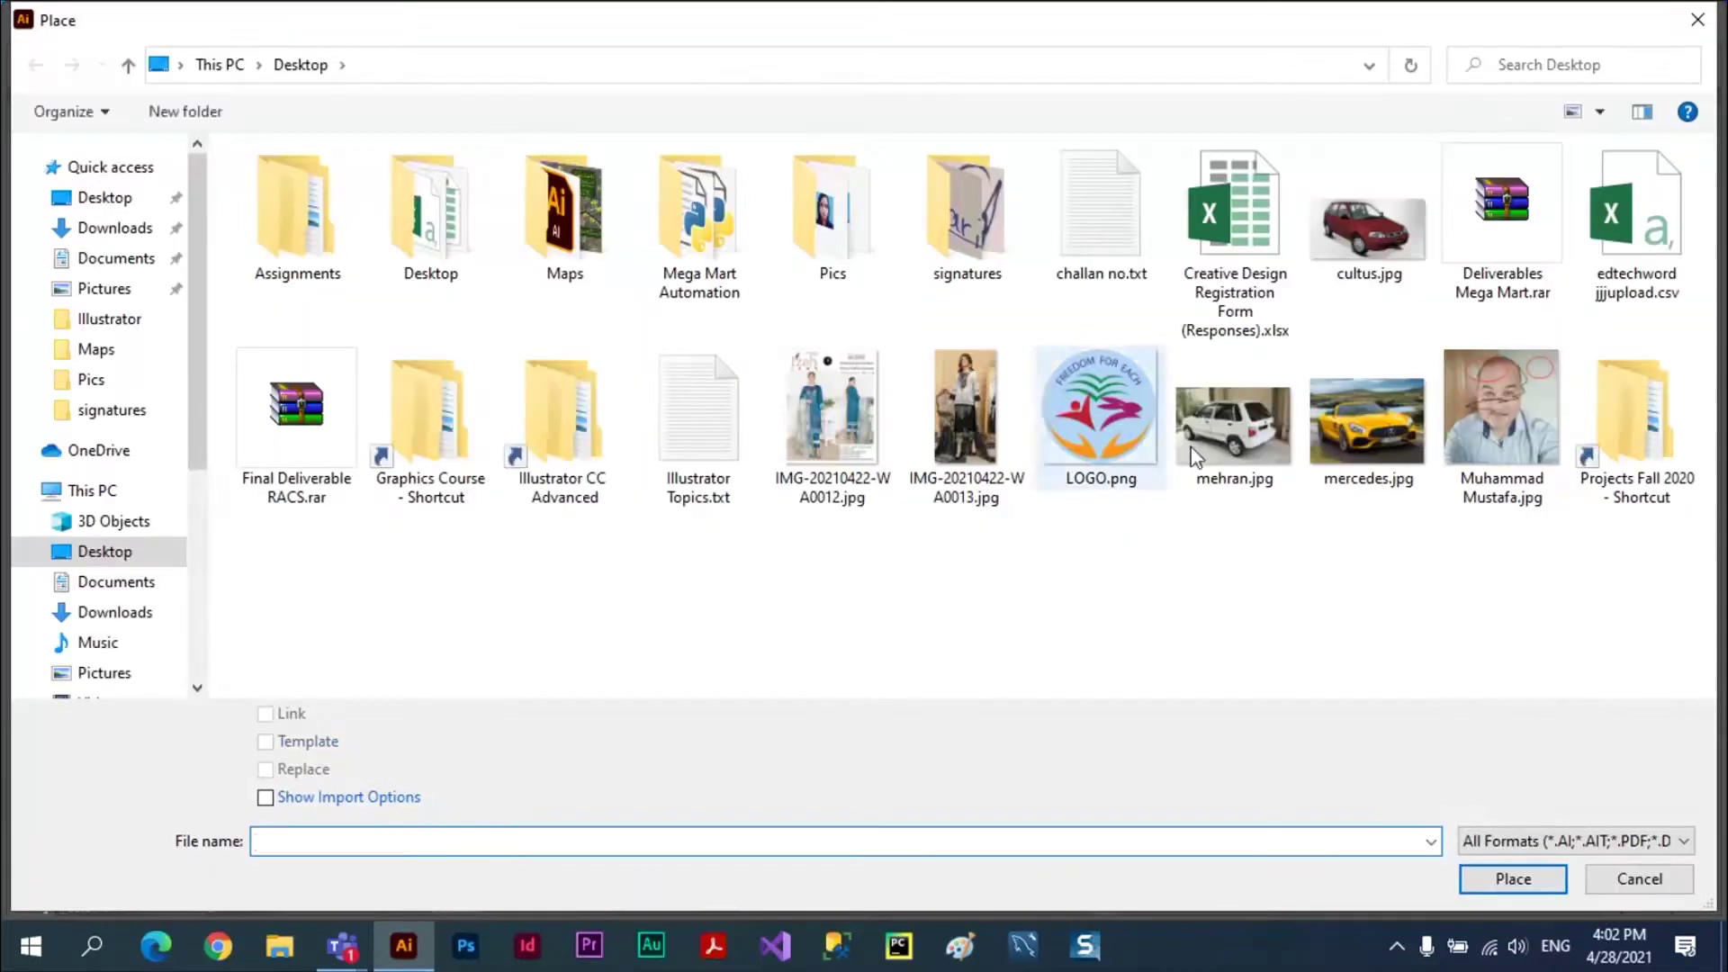
left_click(1350, 418)
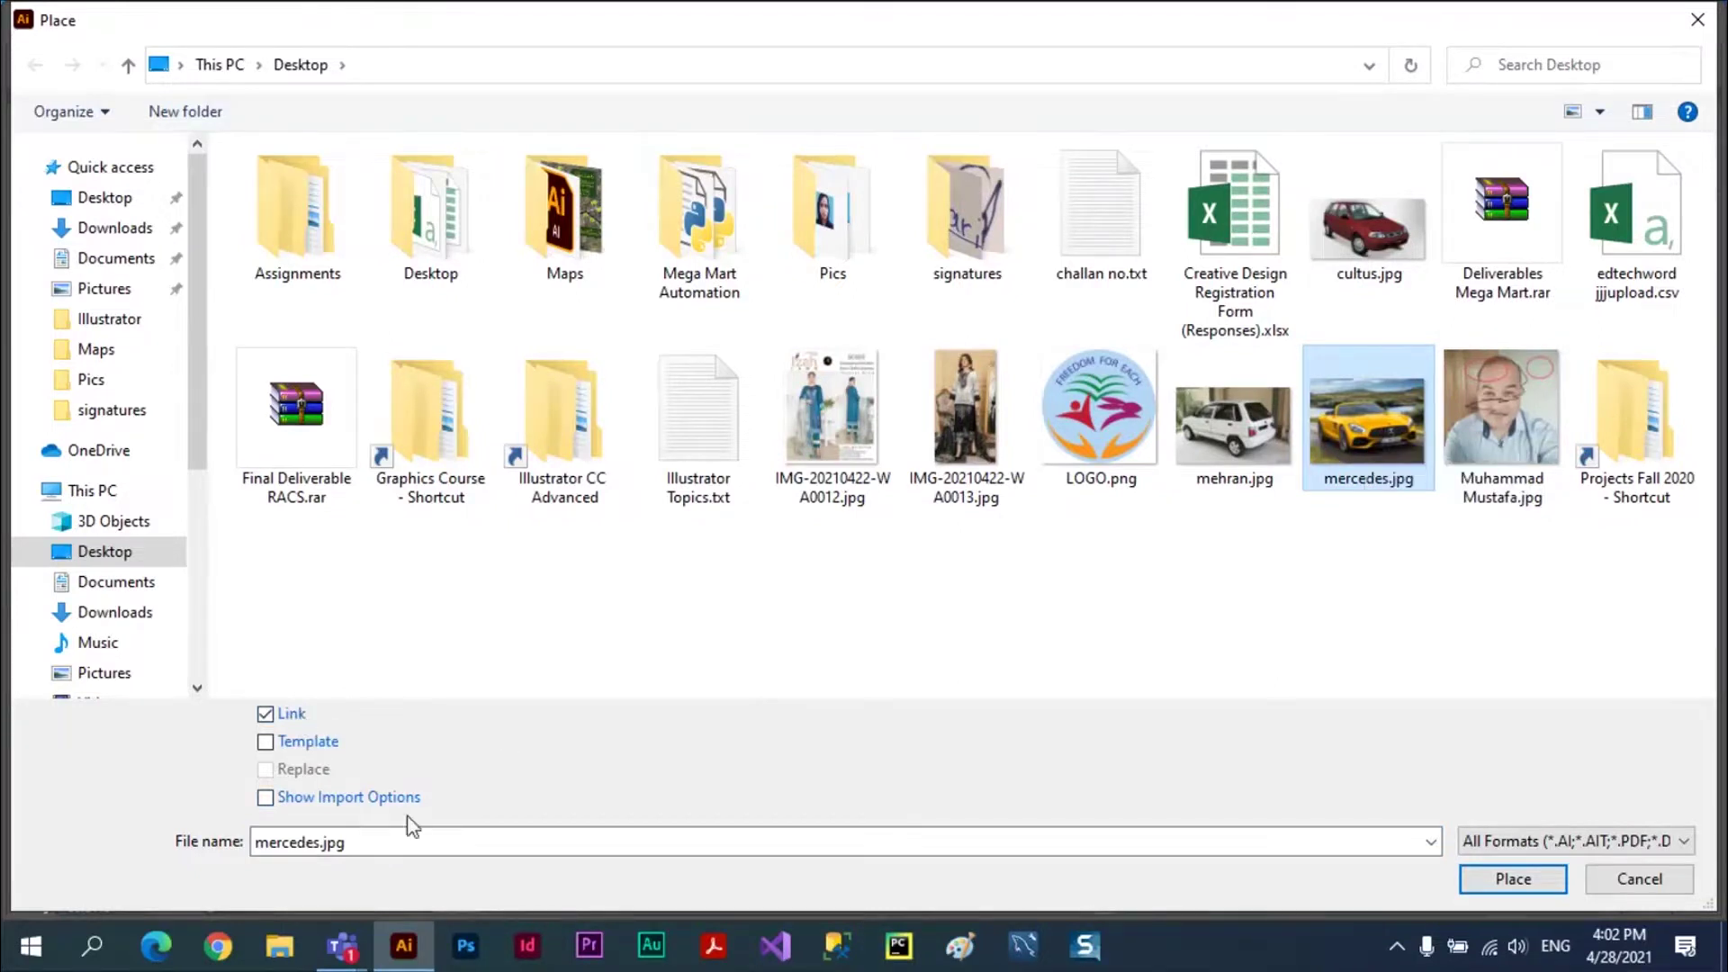
left_click(285, 748)
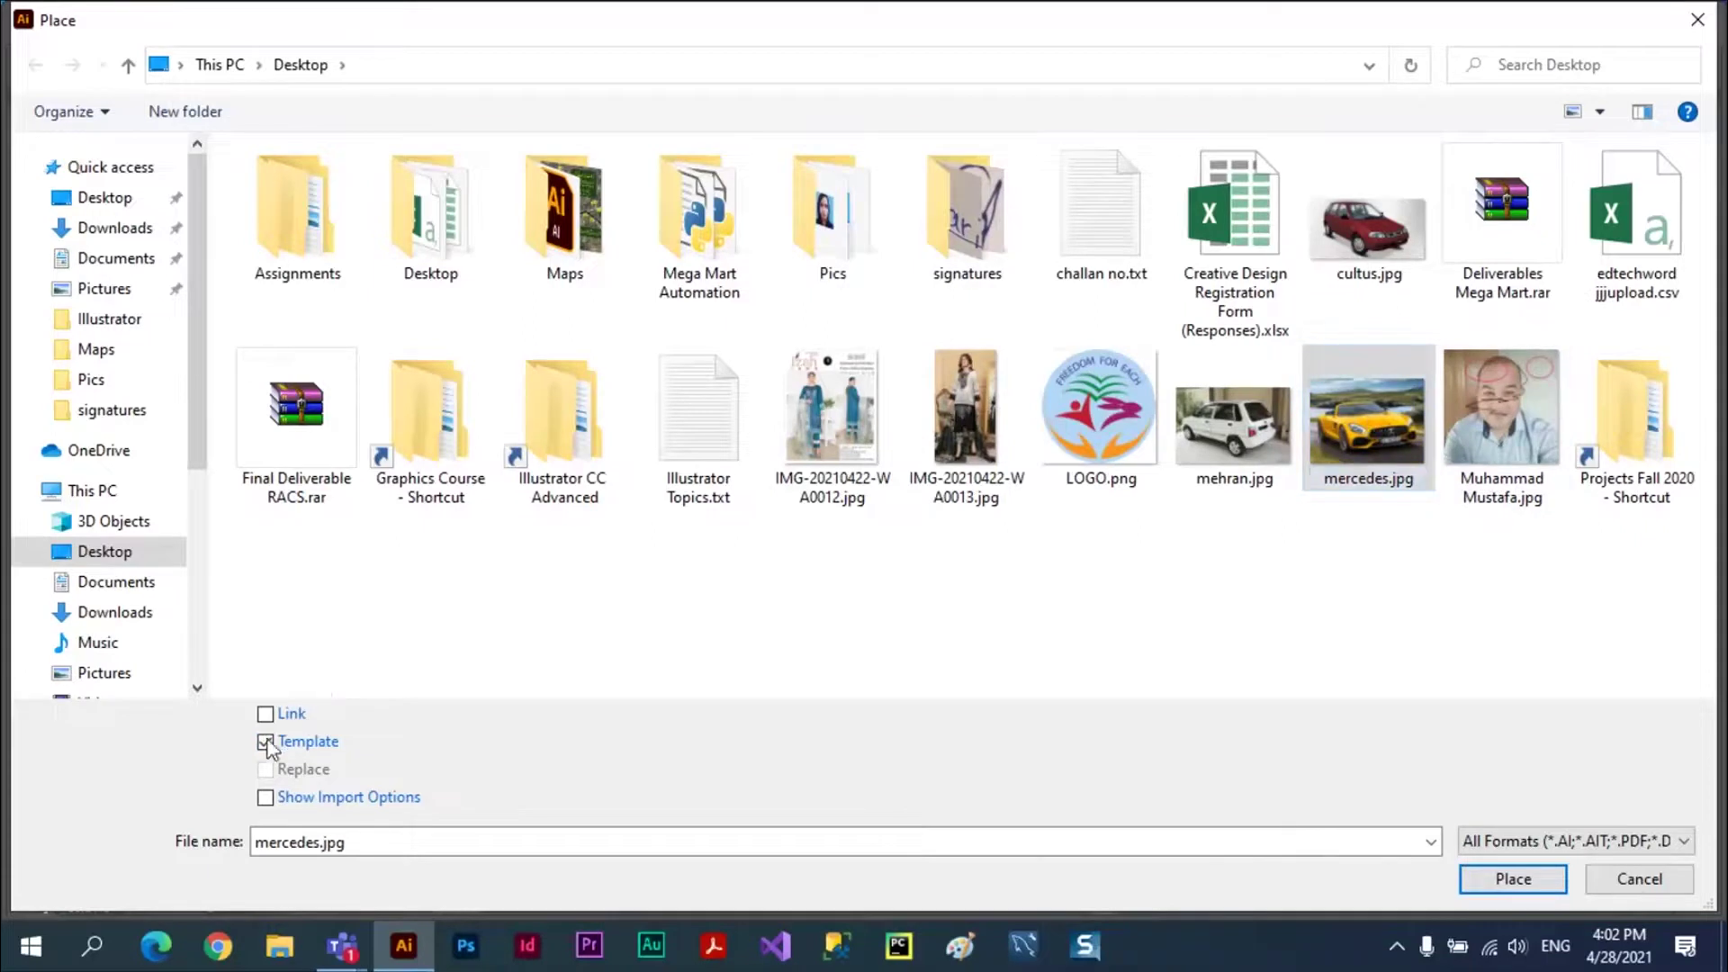
left_click(1522, 885)
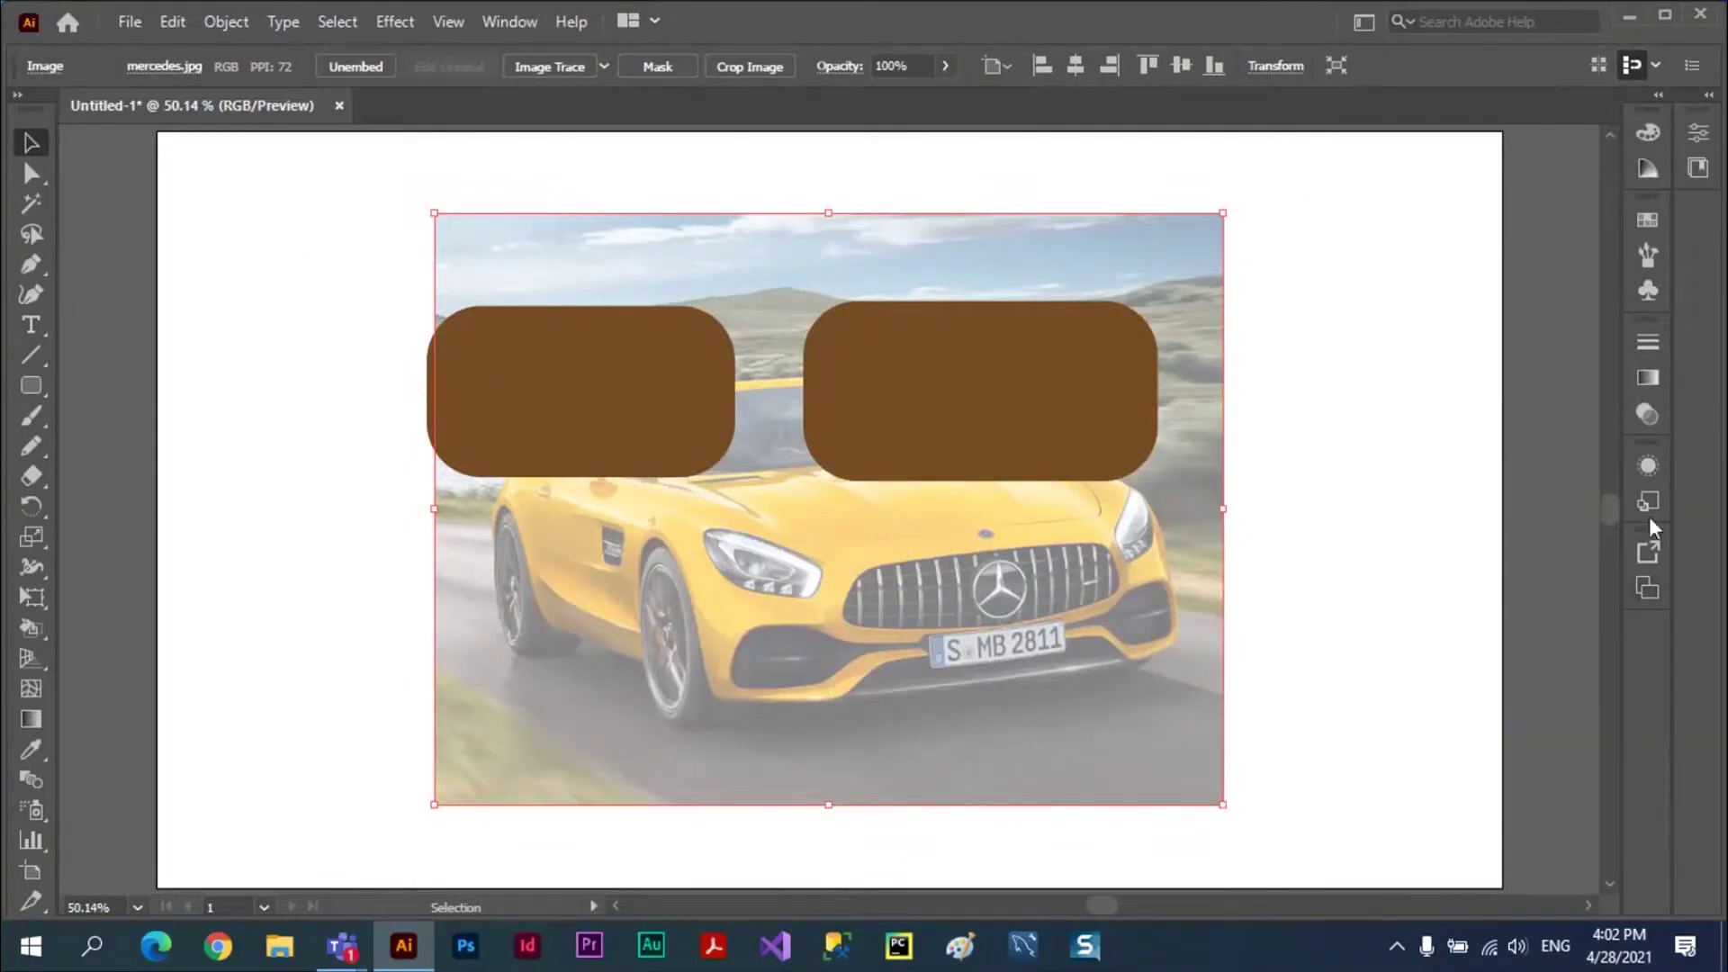
- Examine the layer list for the layer holding the mercedes.jpg template
left_click(510, 21)
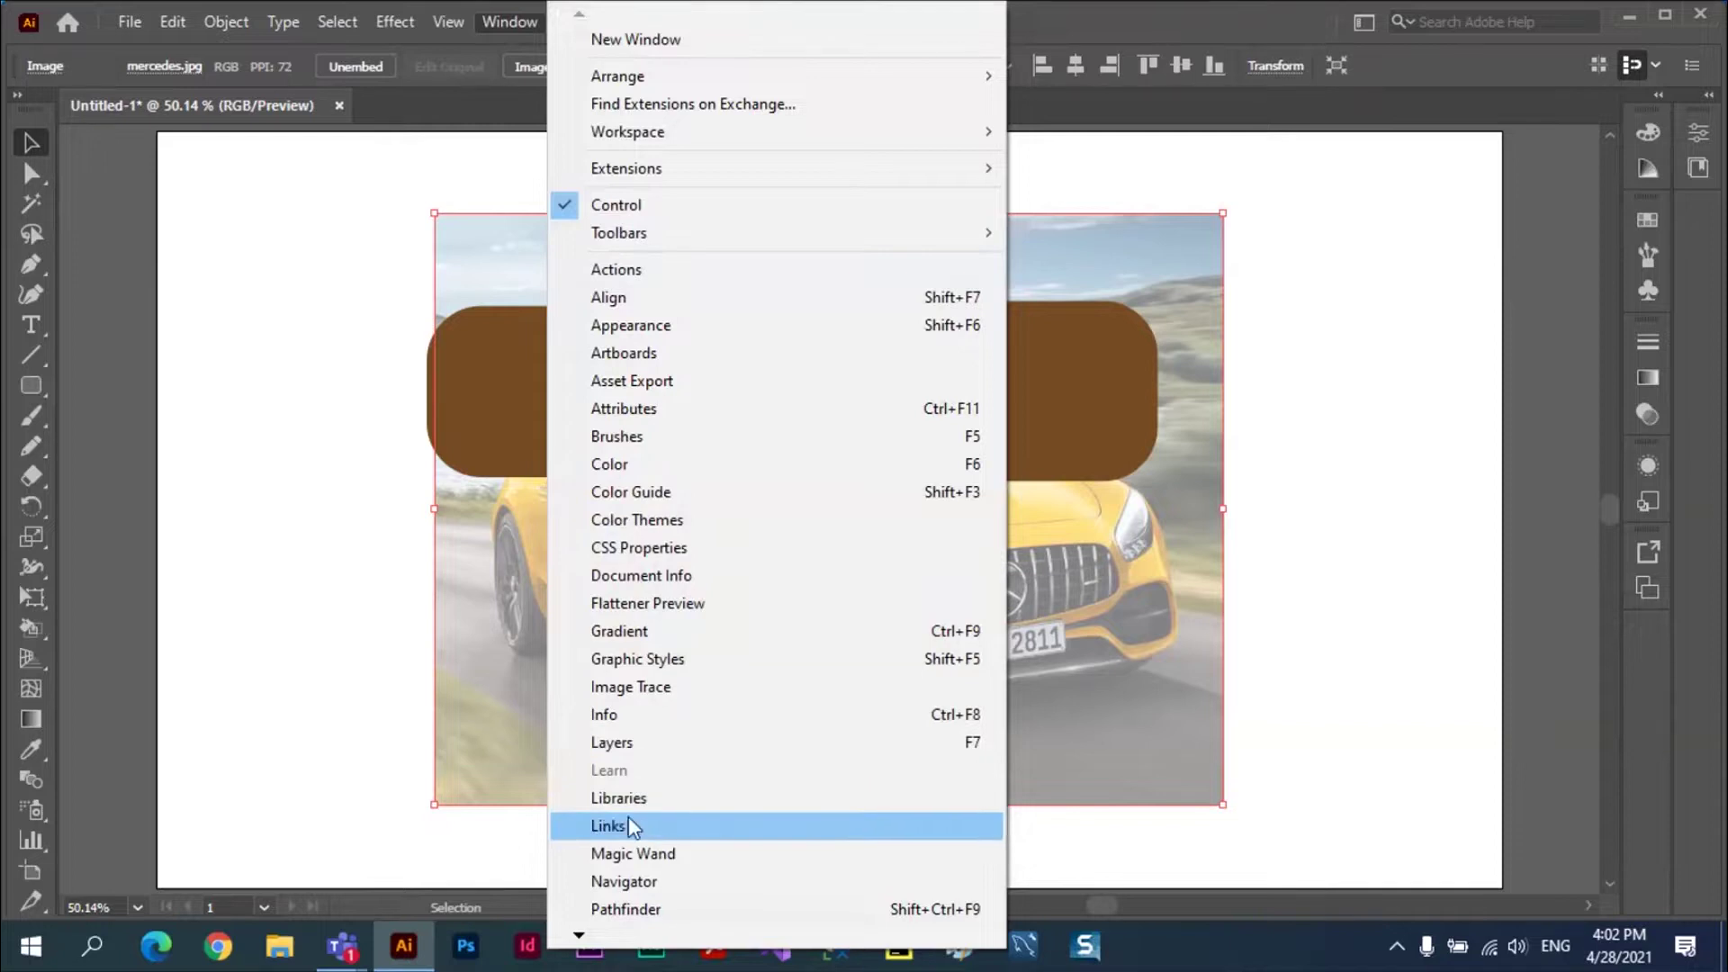
left_click(632, 744)
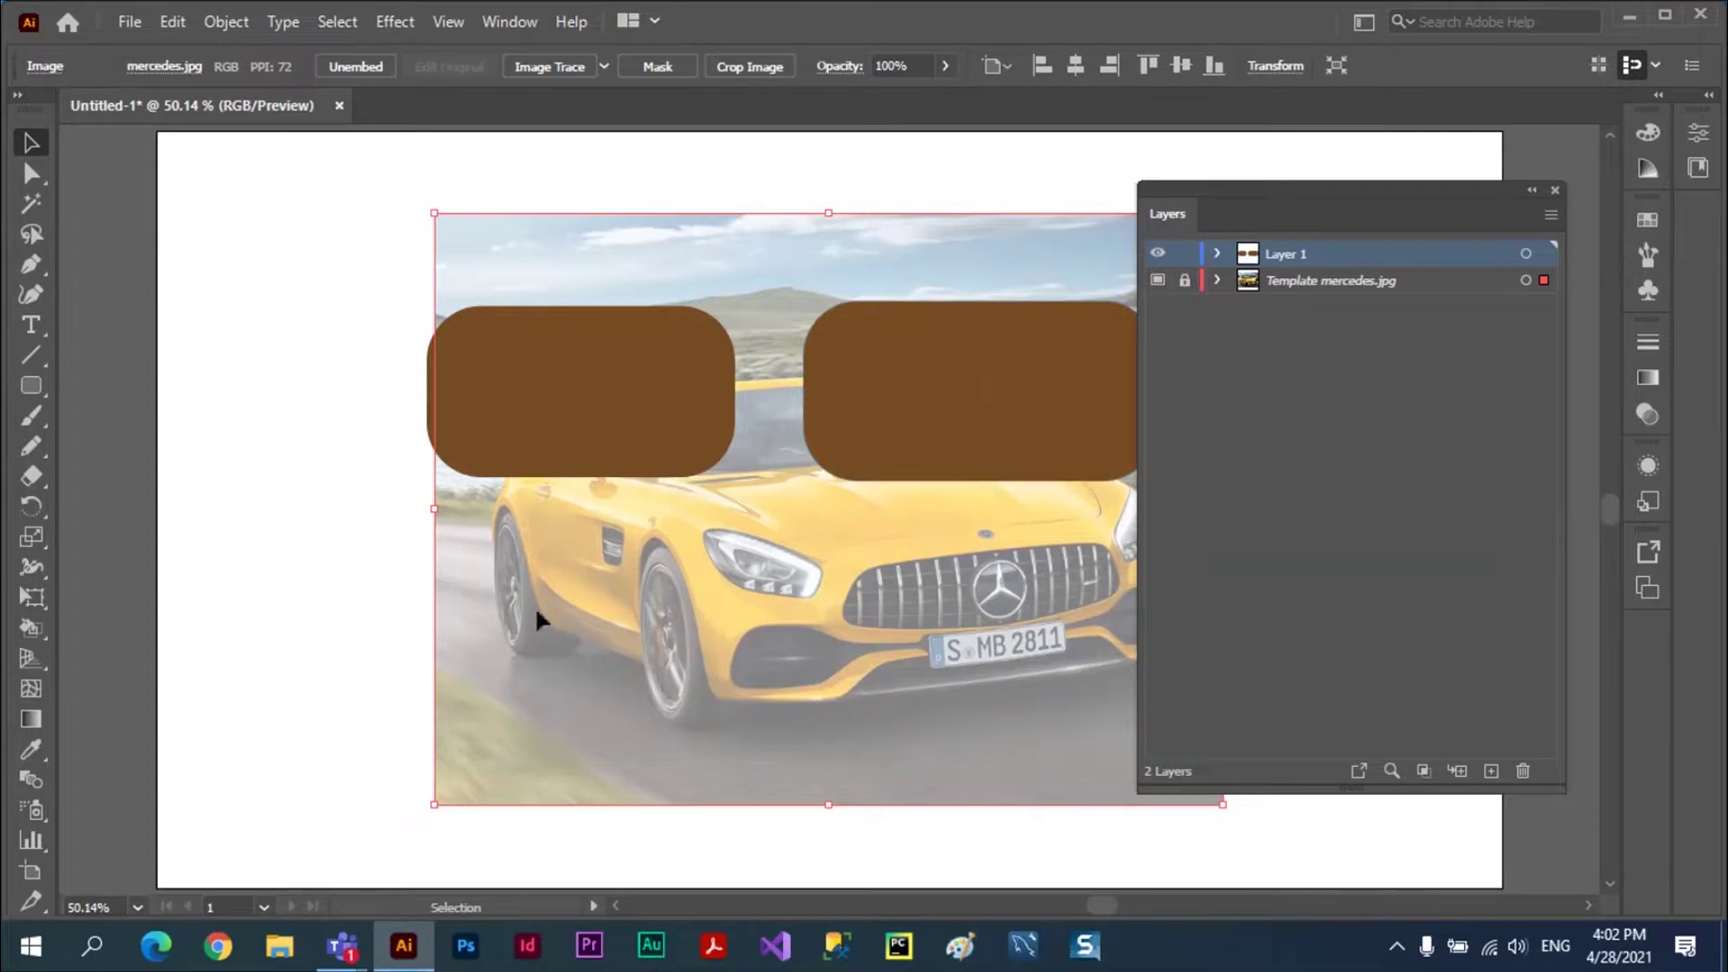
left_click(1554, 192)
- Try to select the template image on the artboard, undo its placement and clear the selection
left_click(931, 551)
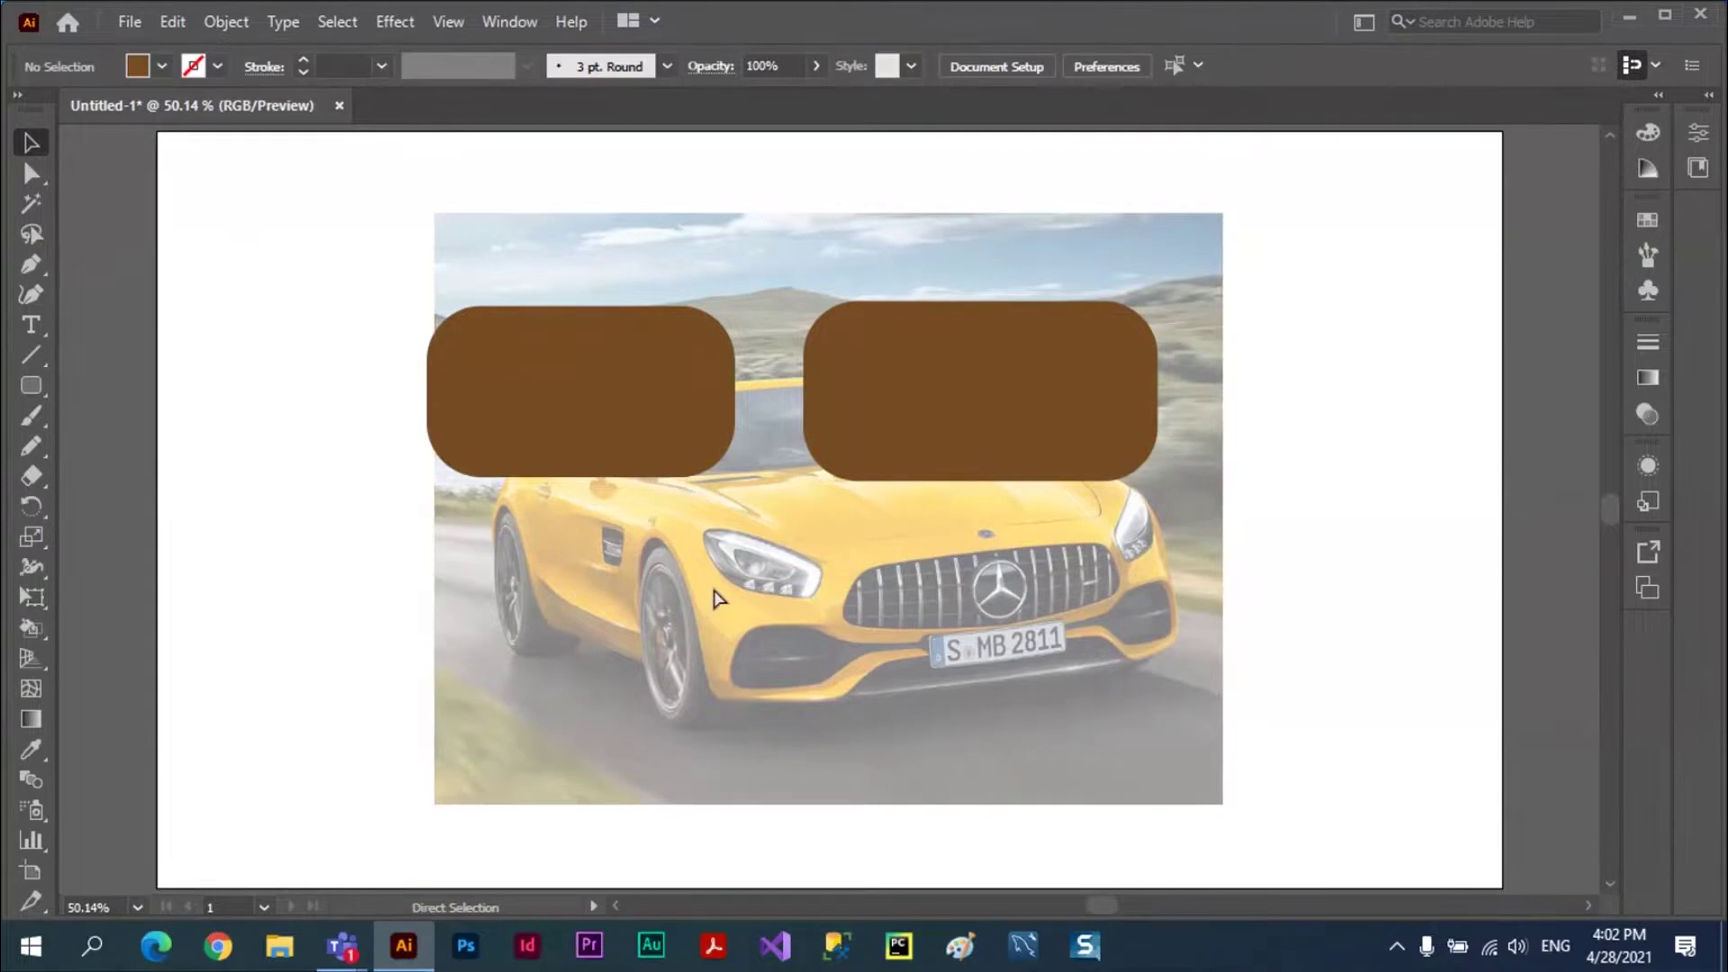
key("ctrl+z")
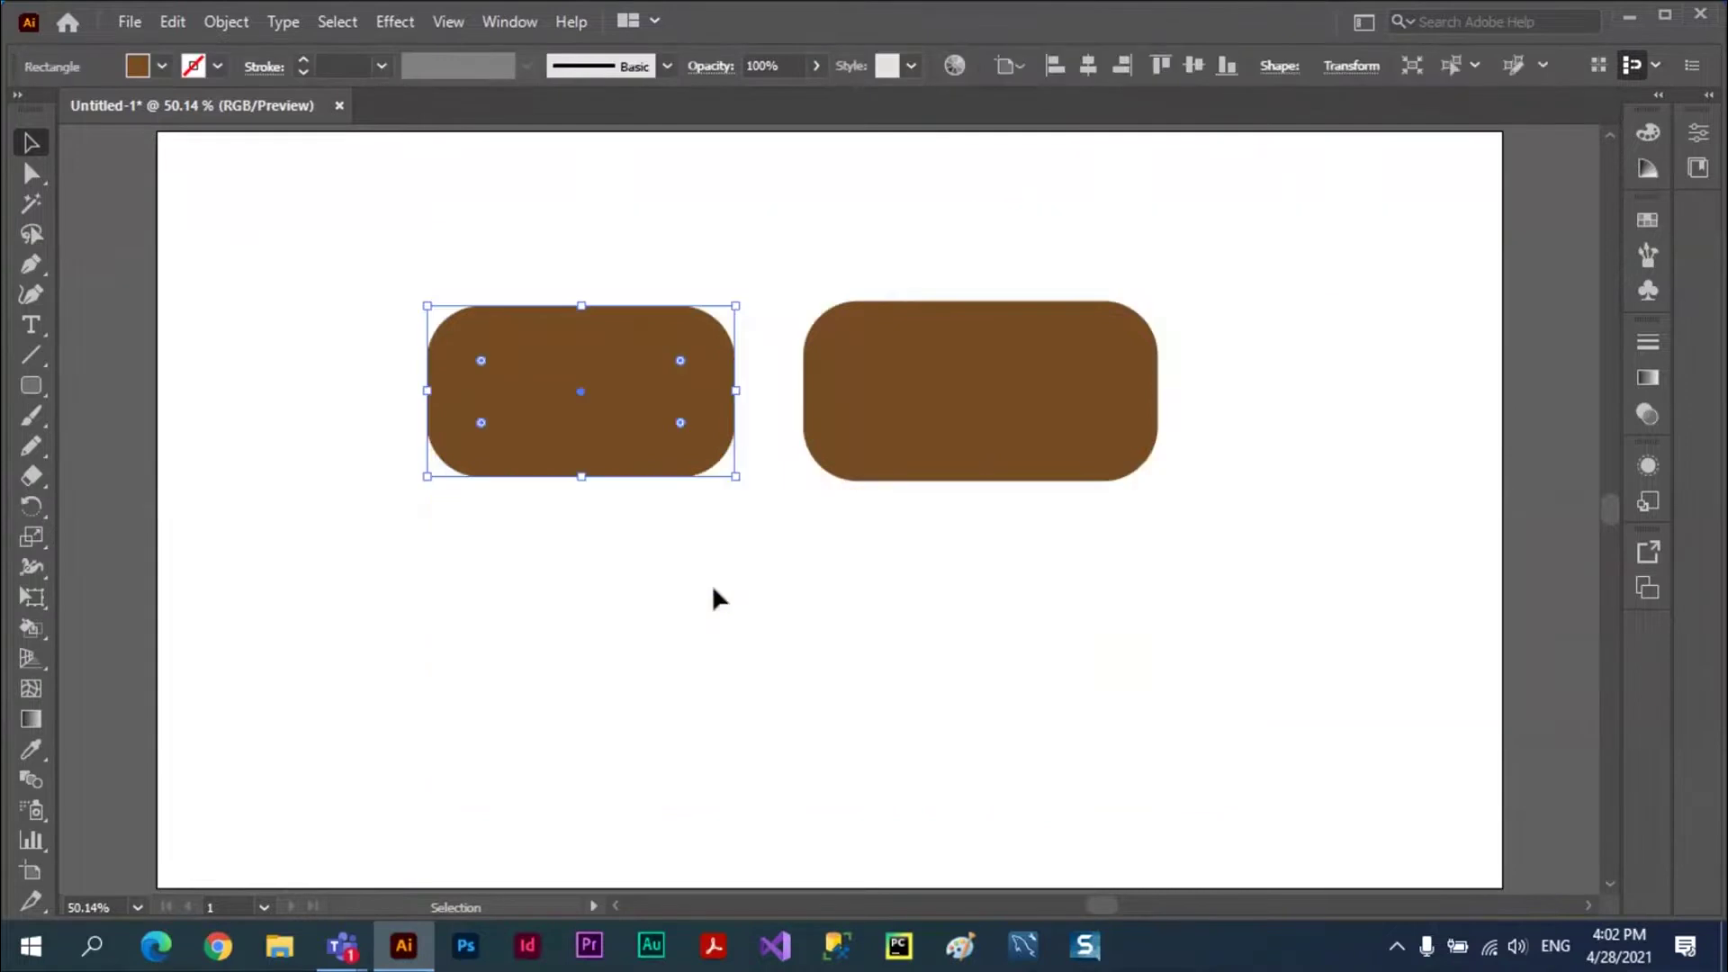
left_click(599, 547)
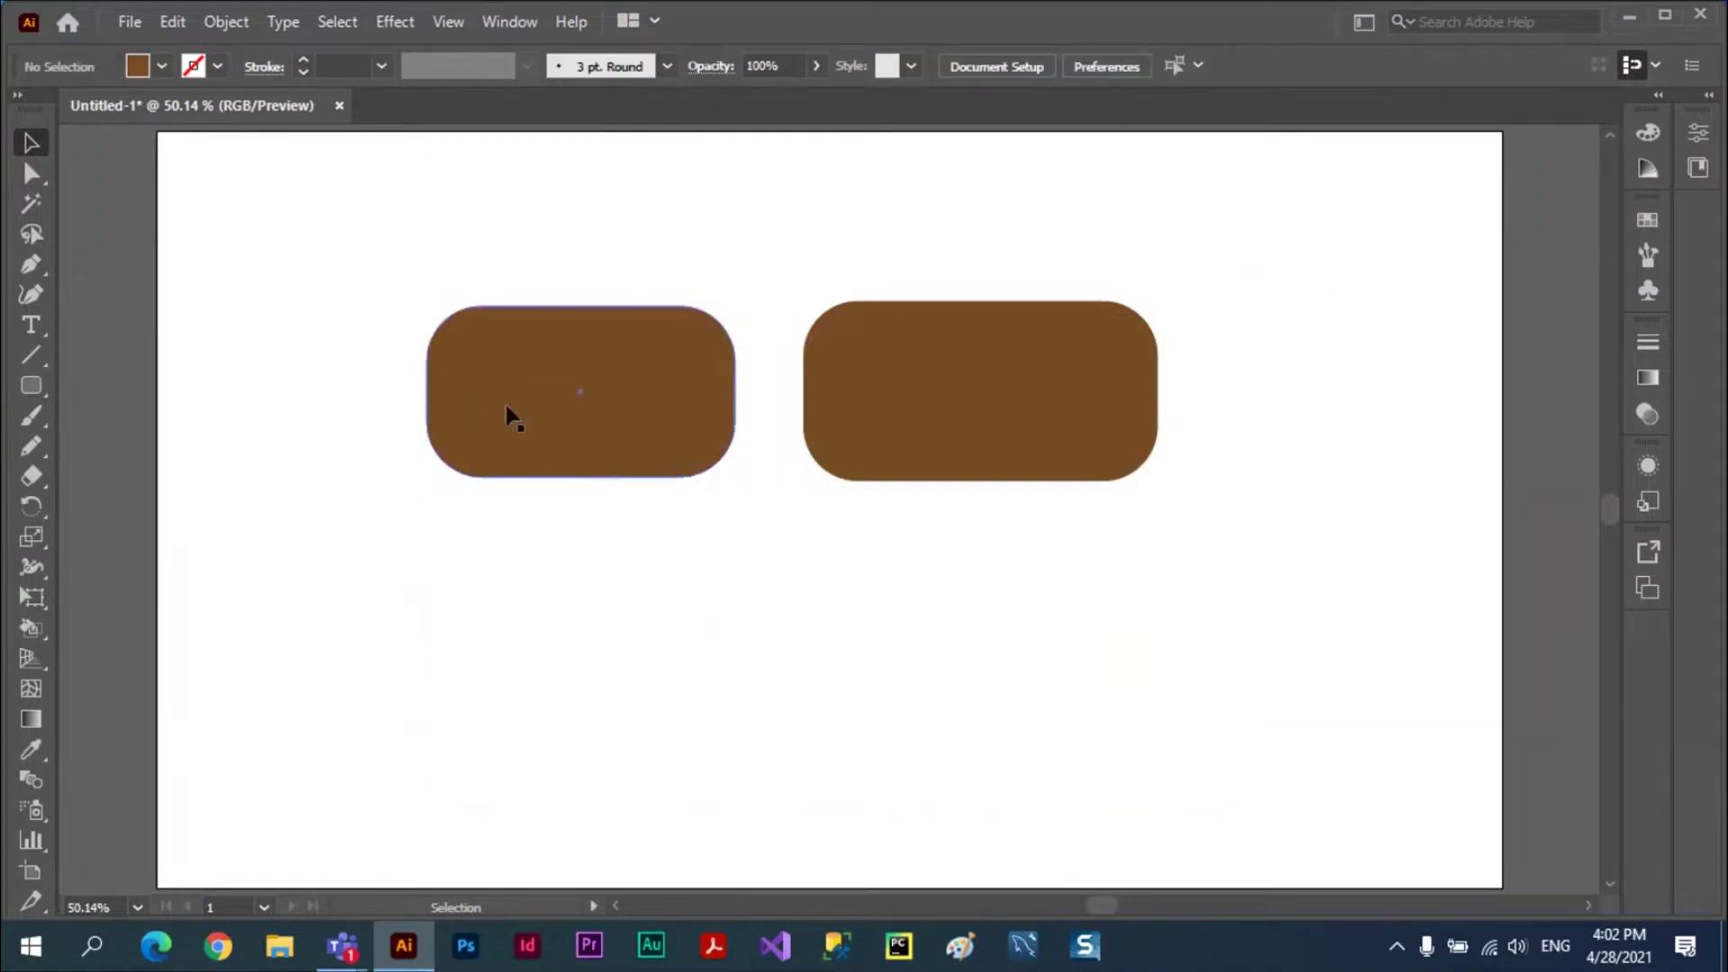
- Place LOGO.png from the Desktop as a linked image over the two rounded rectangles
left_click(130, 22)
left_click(225, 482)
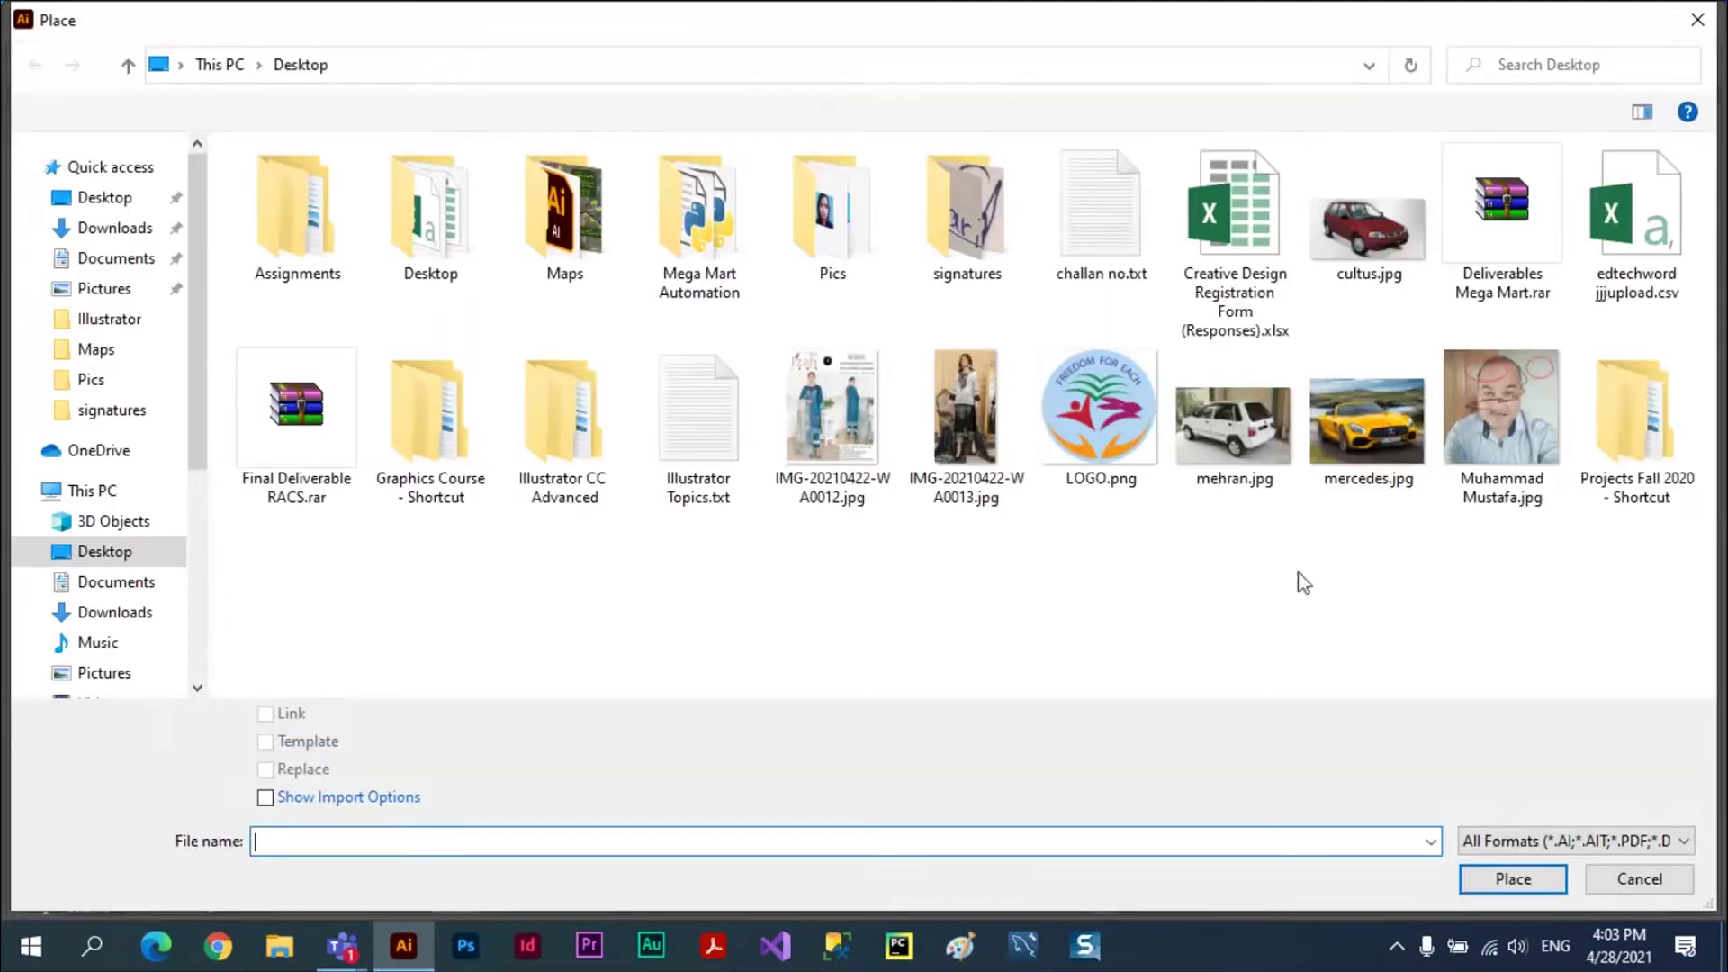
left_click(1107, 419)
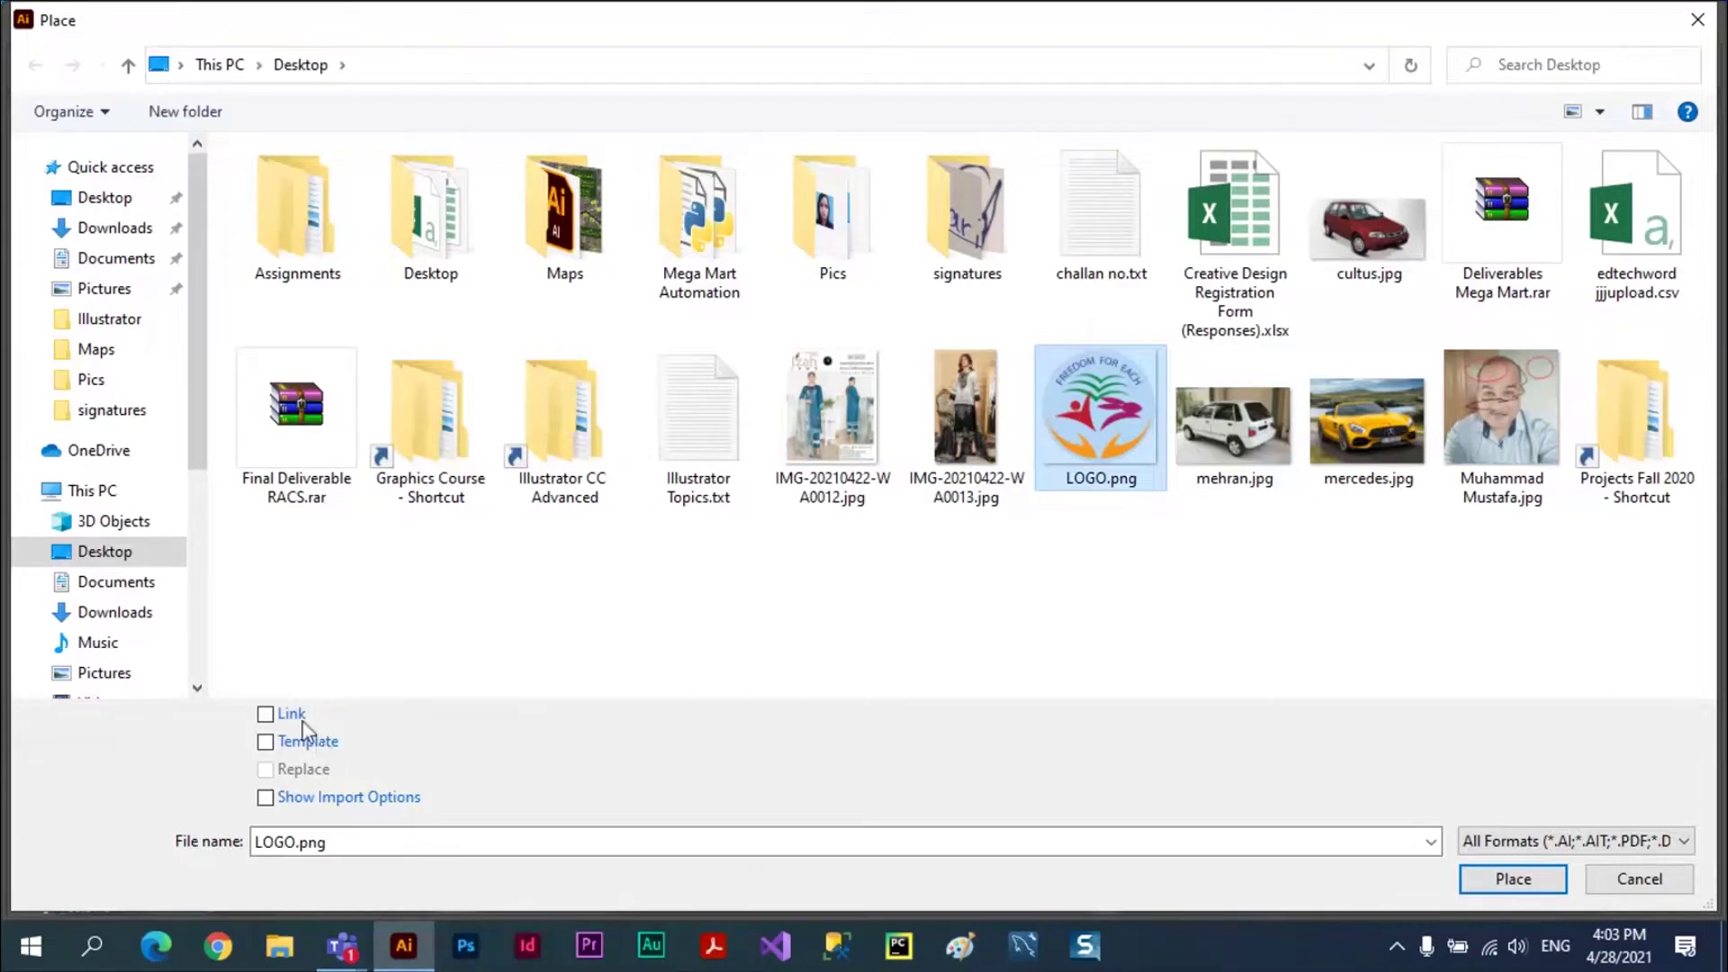
left_click(281, 716)
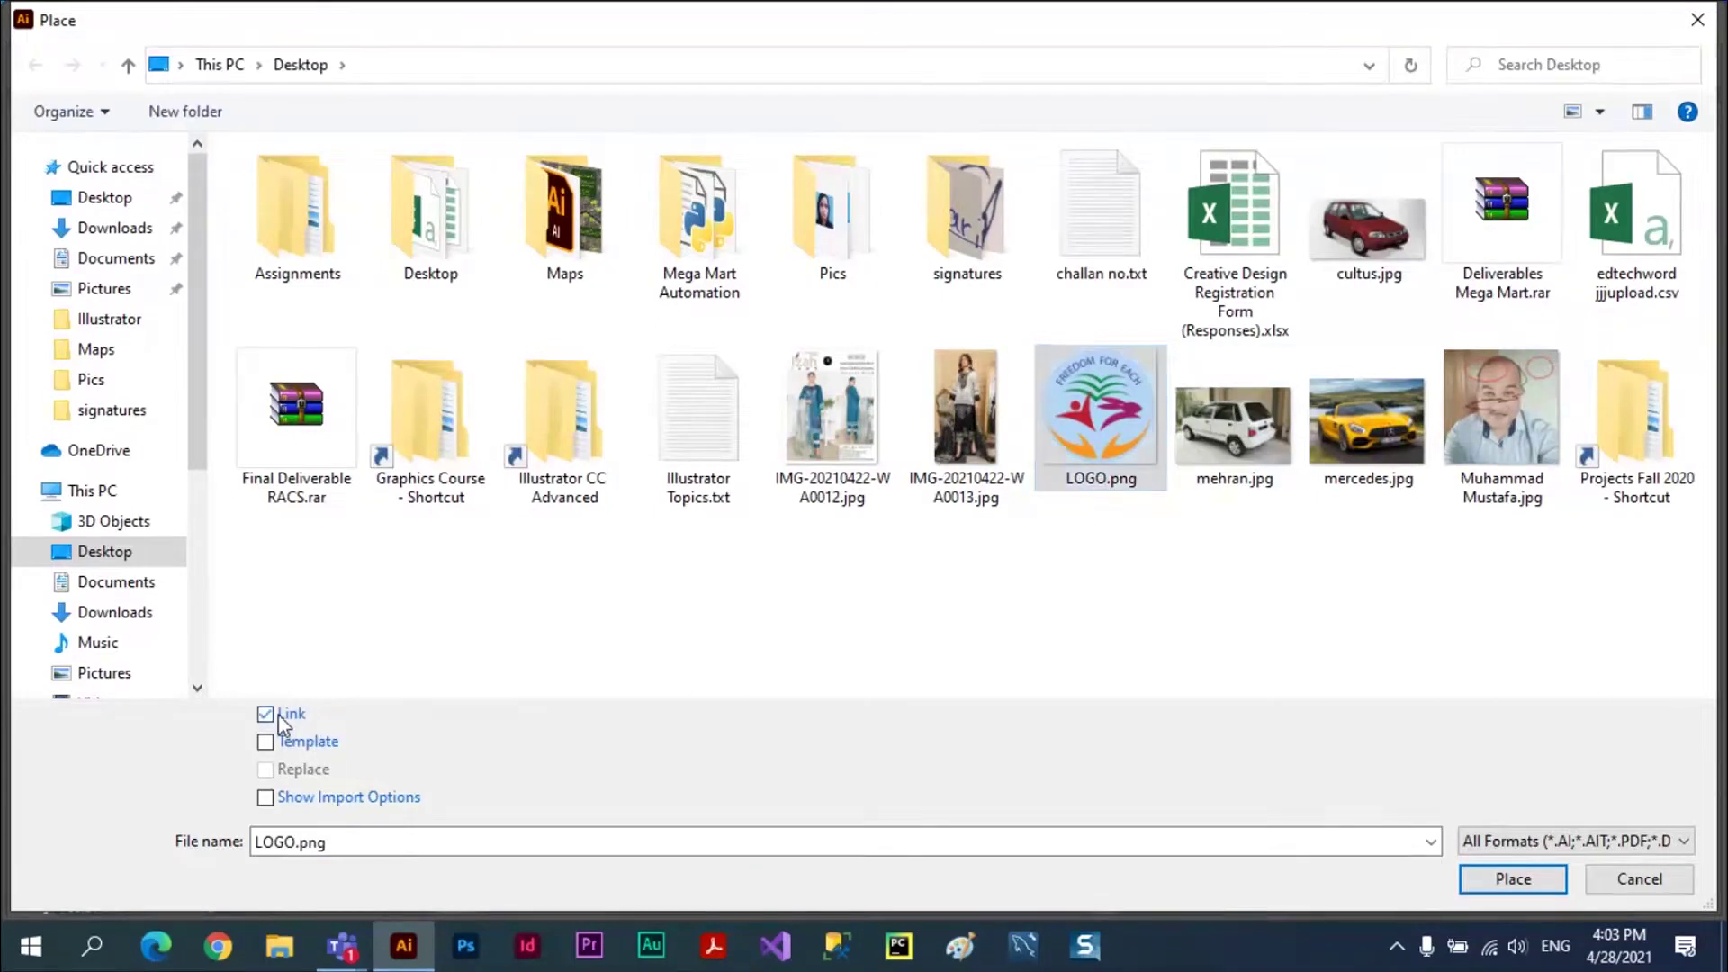
left_click(1509, 882)
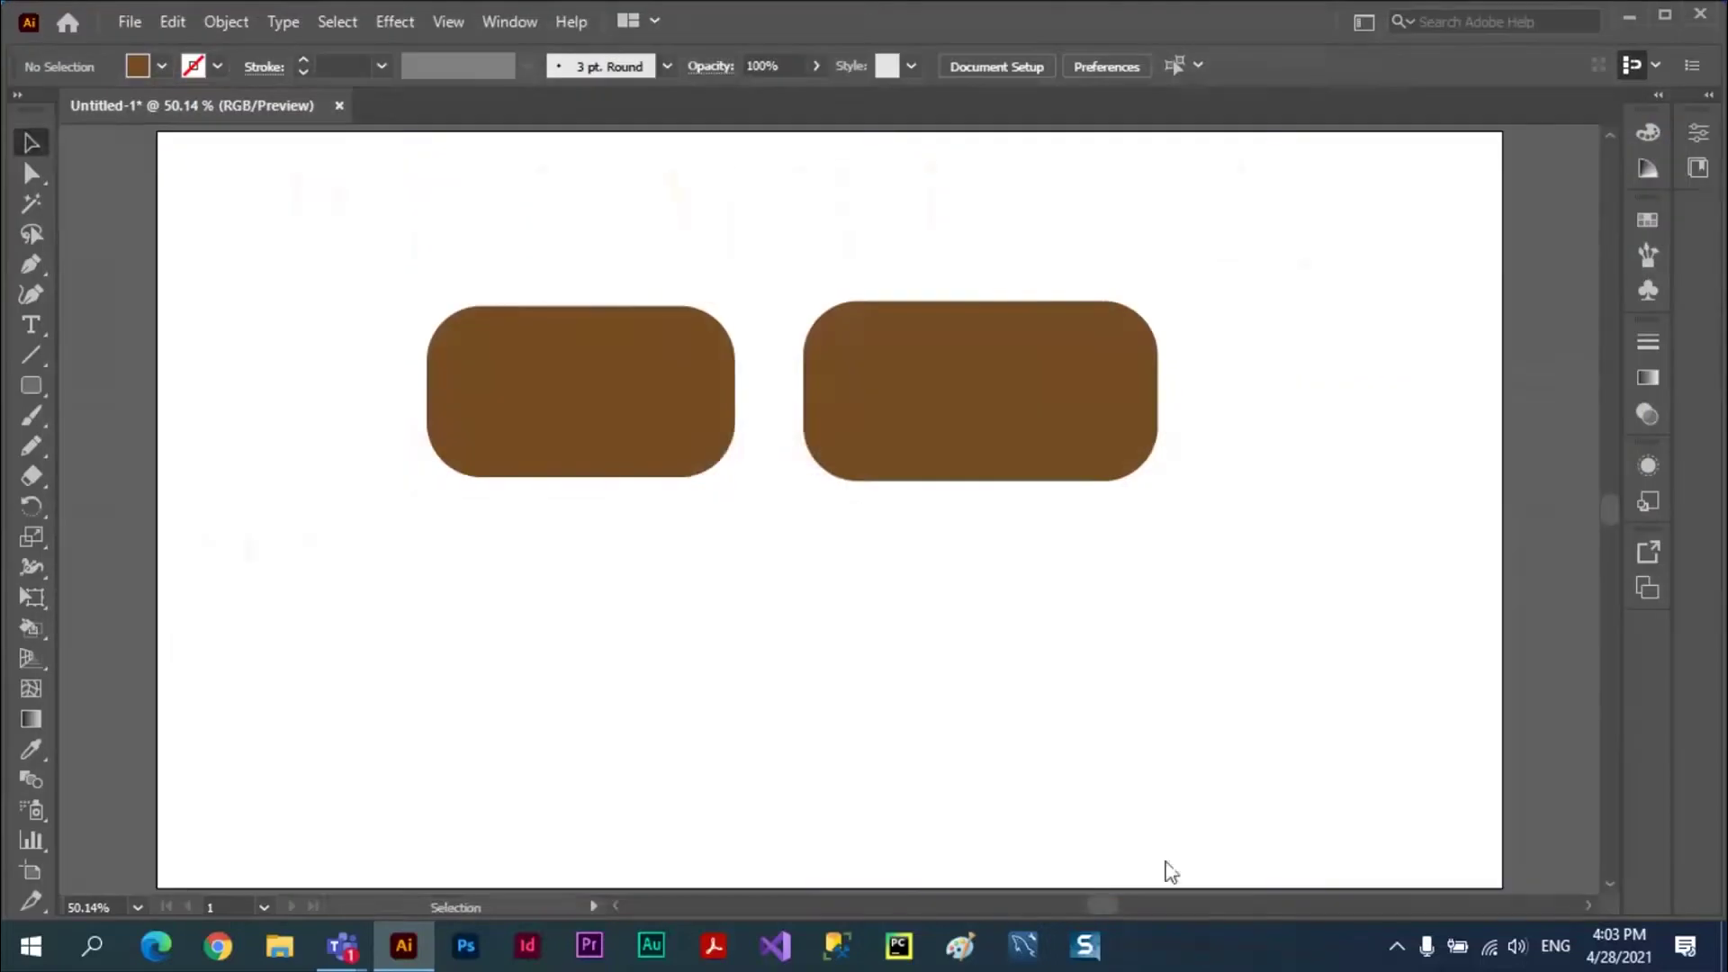
left_click(306, 396)
left_click_drag(918, 683, 939, 396)
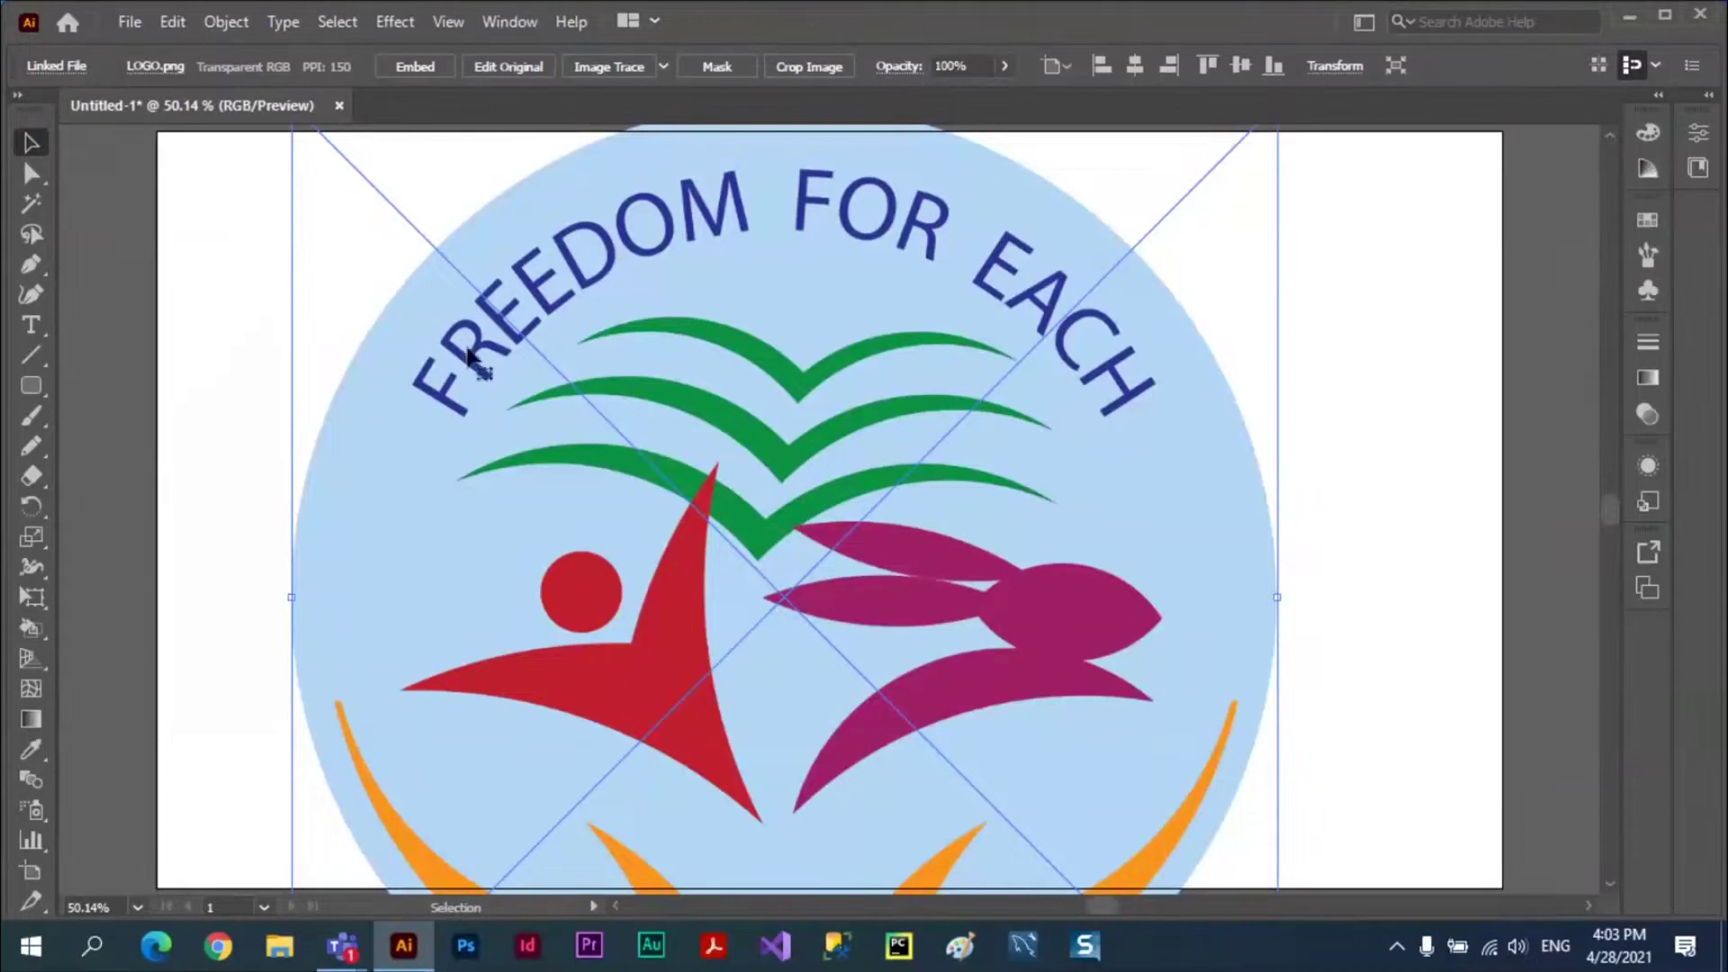
- With the linked logo selected, check the Replace option for placing the portrait photo, cancel the placement and deselect the logo
left_click(132, 27)
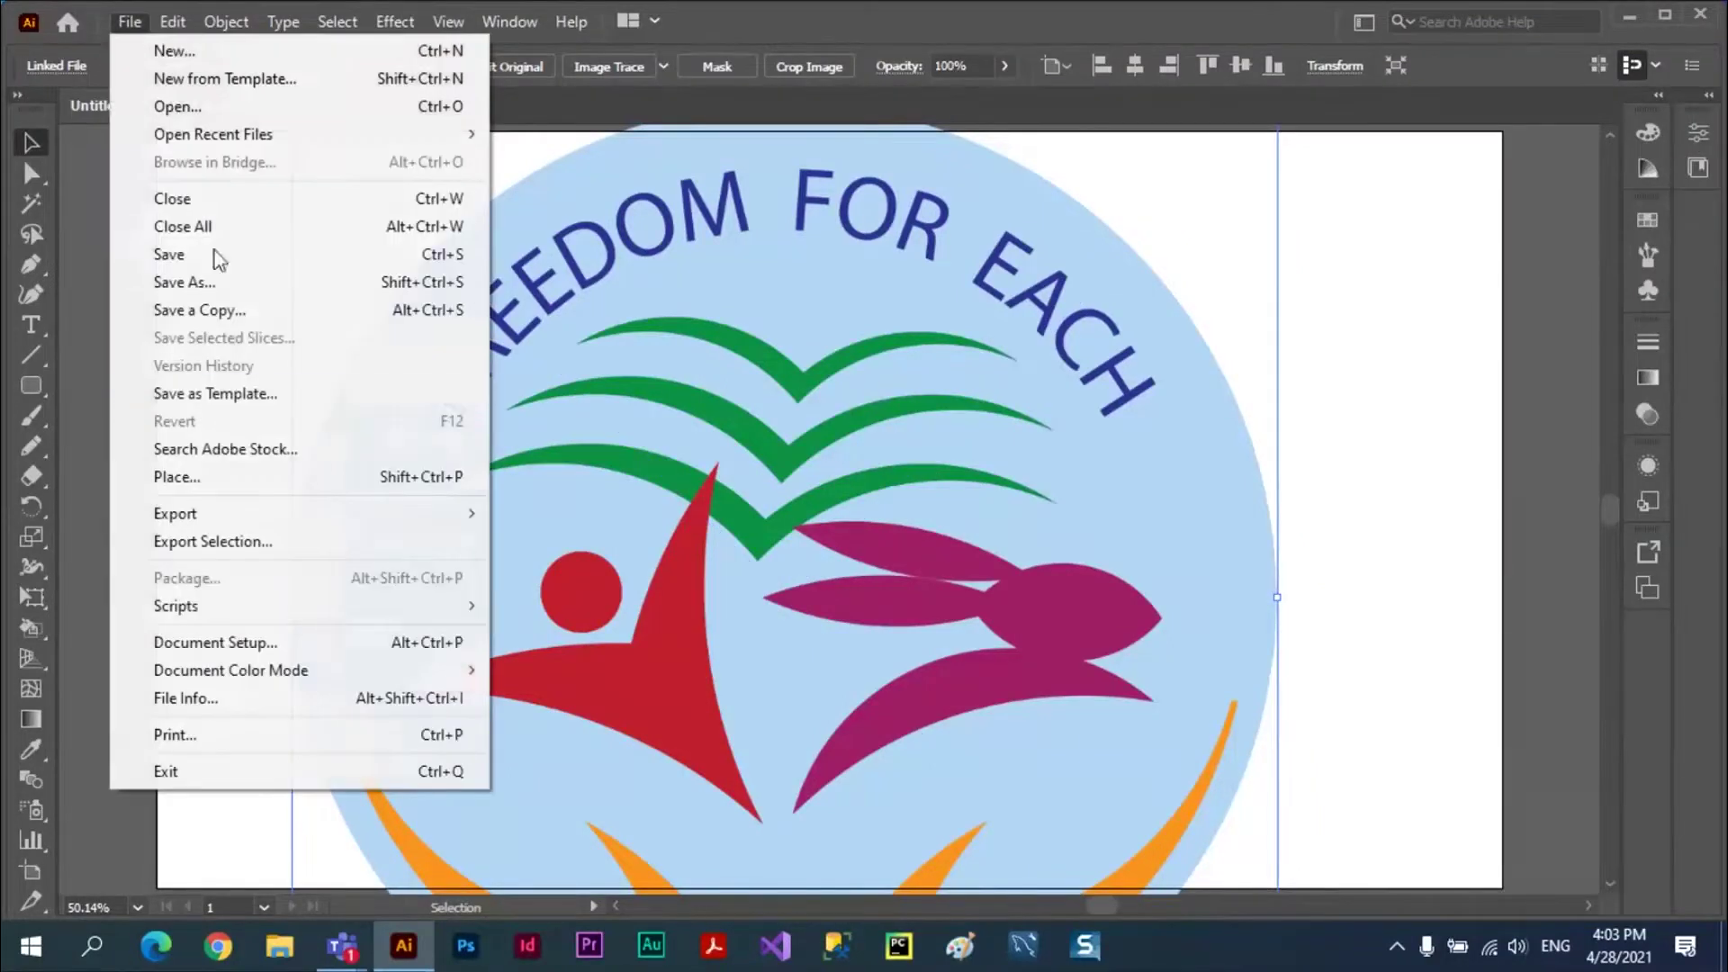
left_click(193, 489)
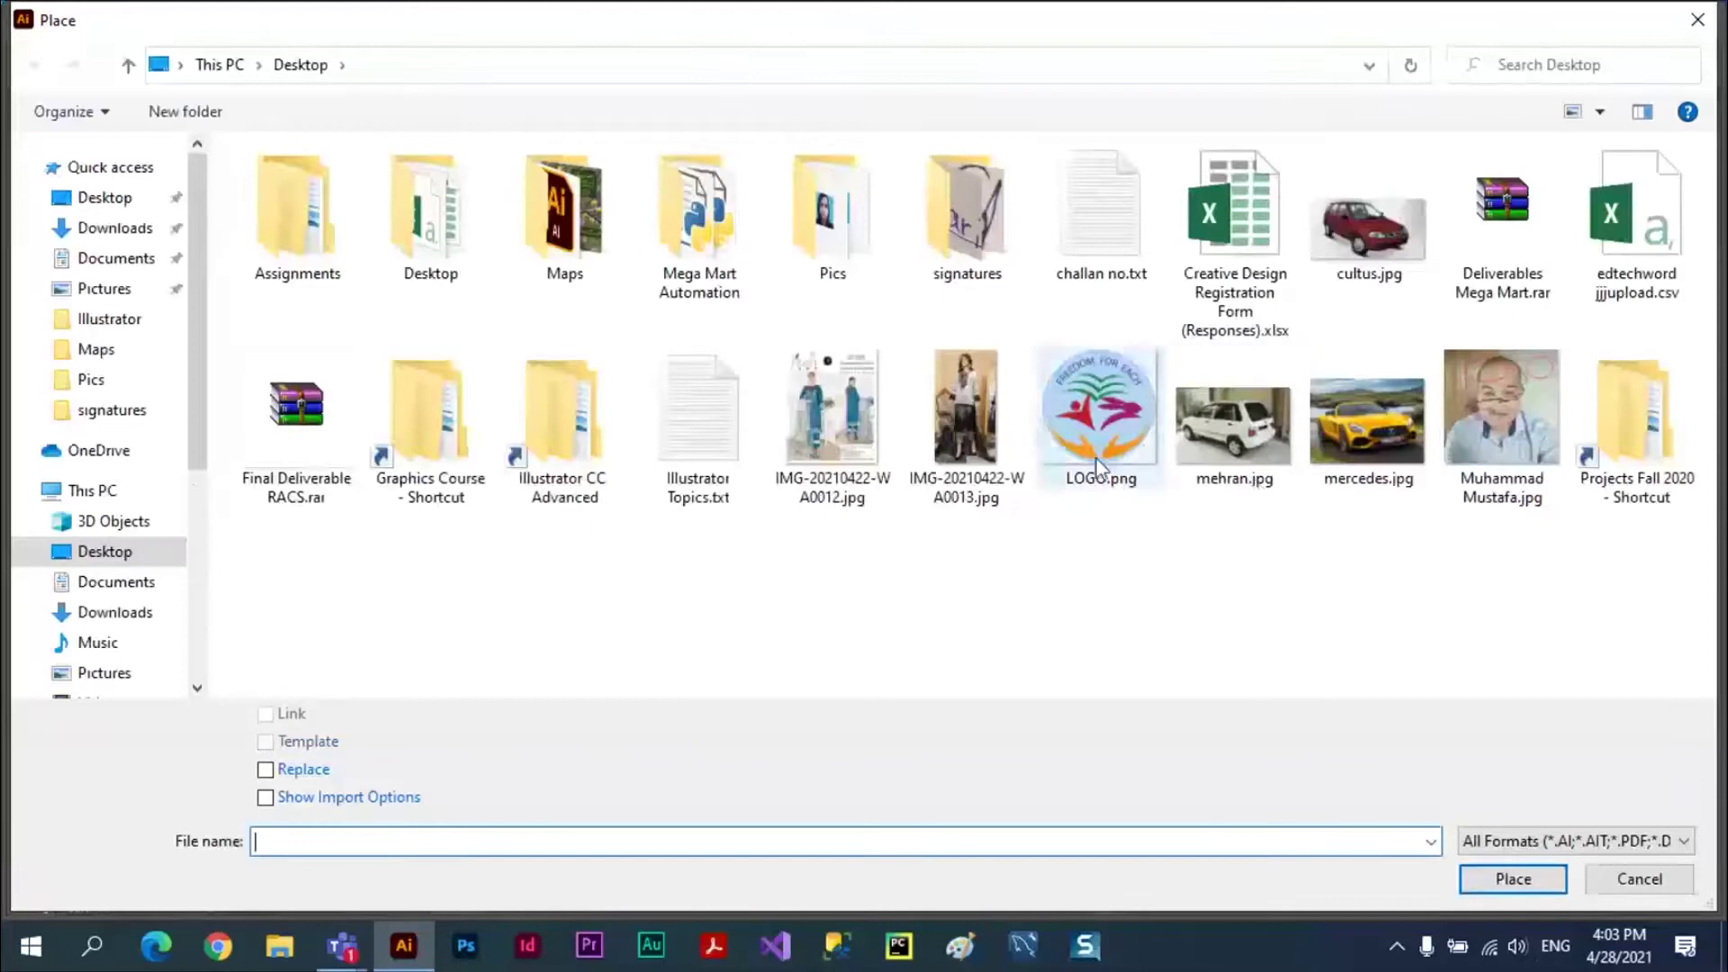
left_click(1509, 449)
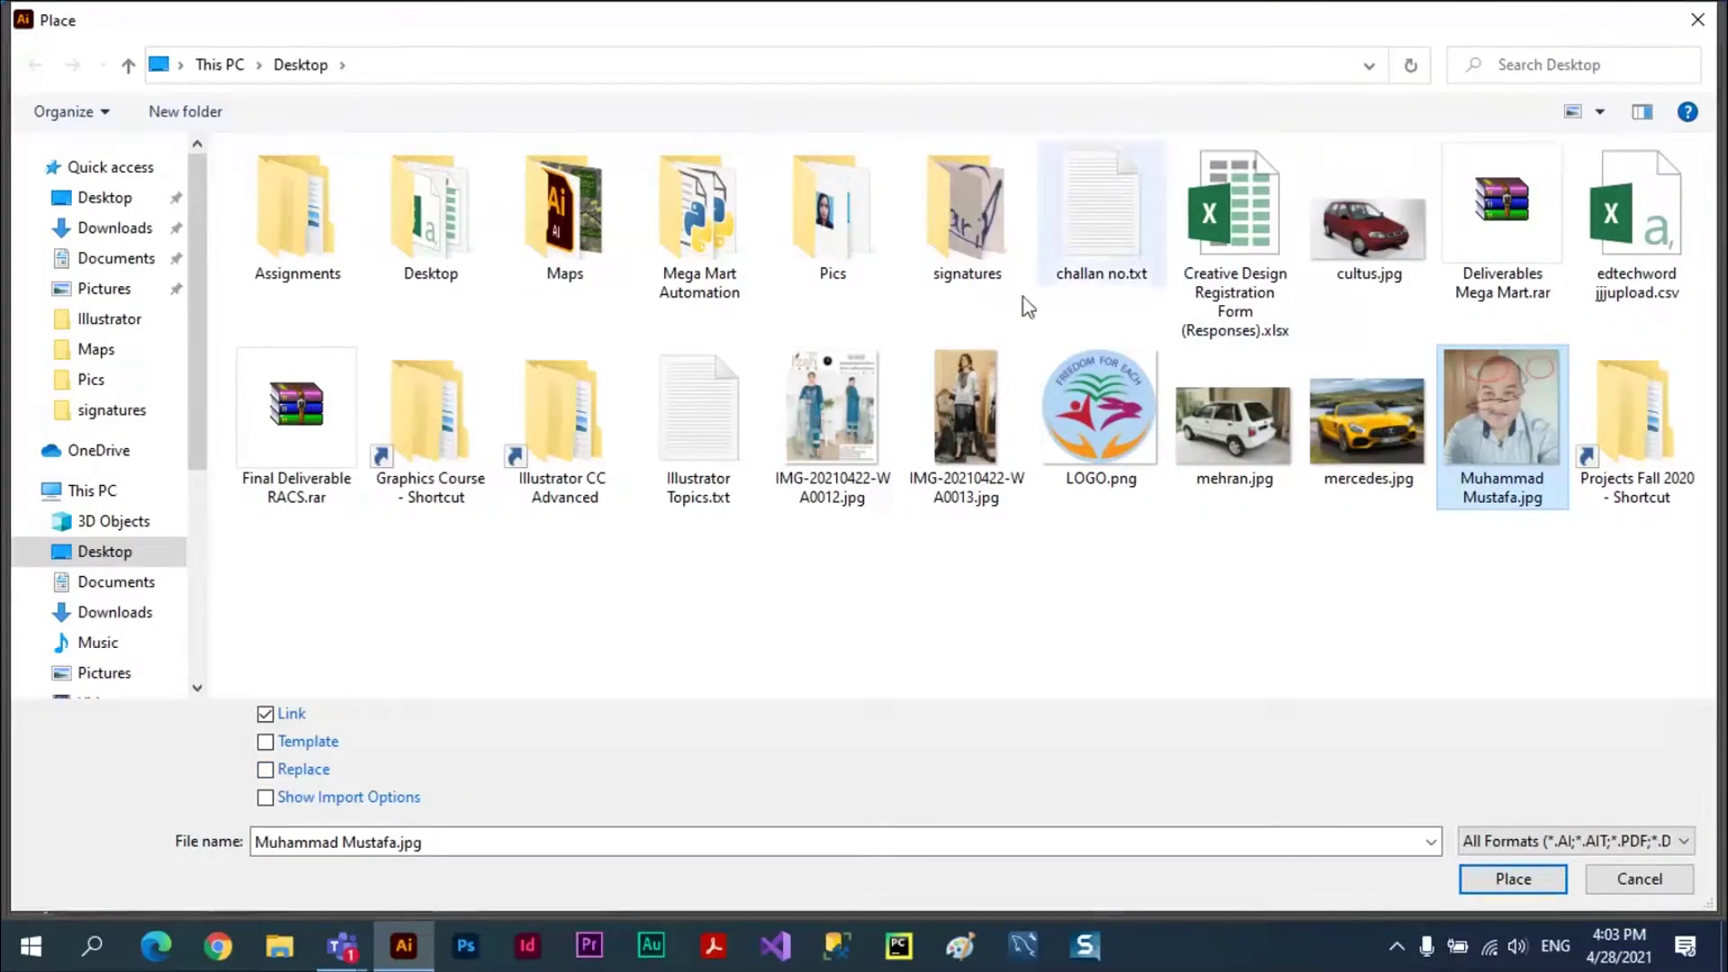
left_click(1634, 875)
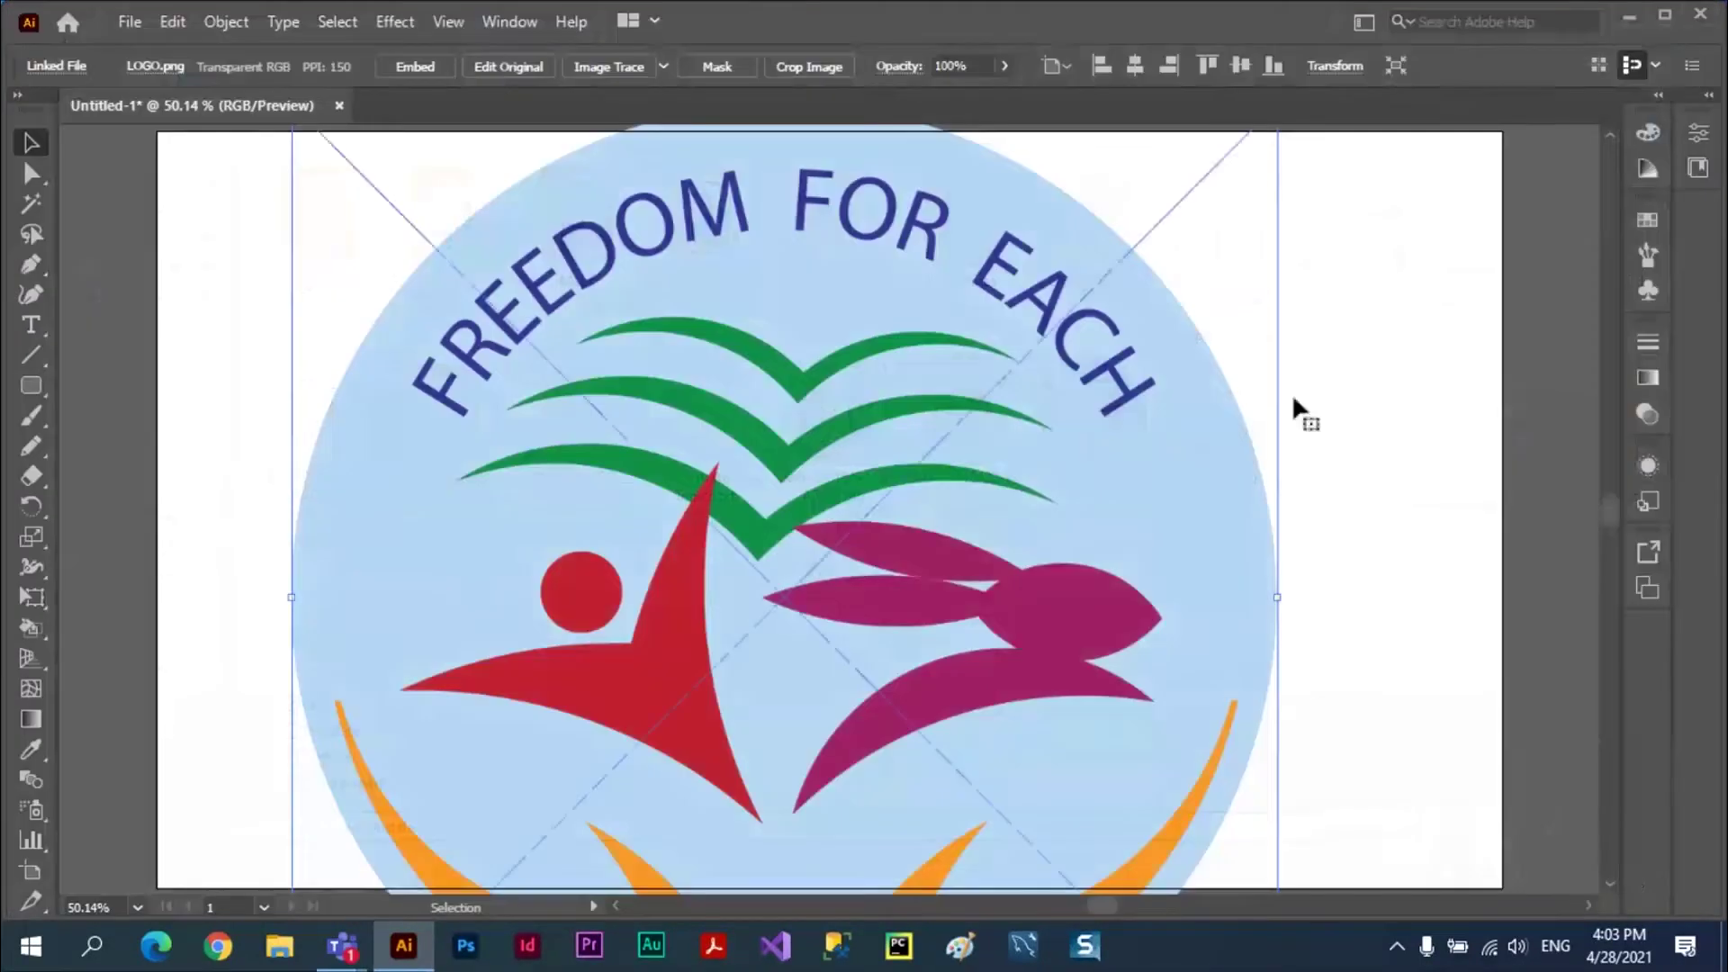
left_click(1293, 407)
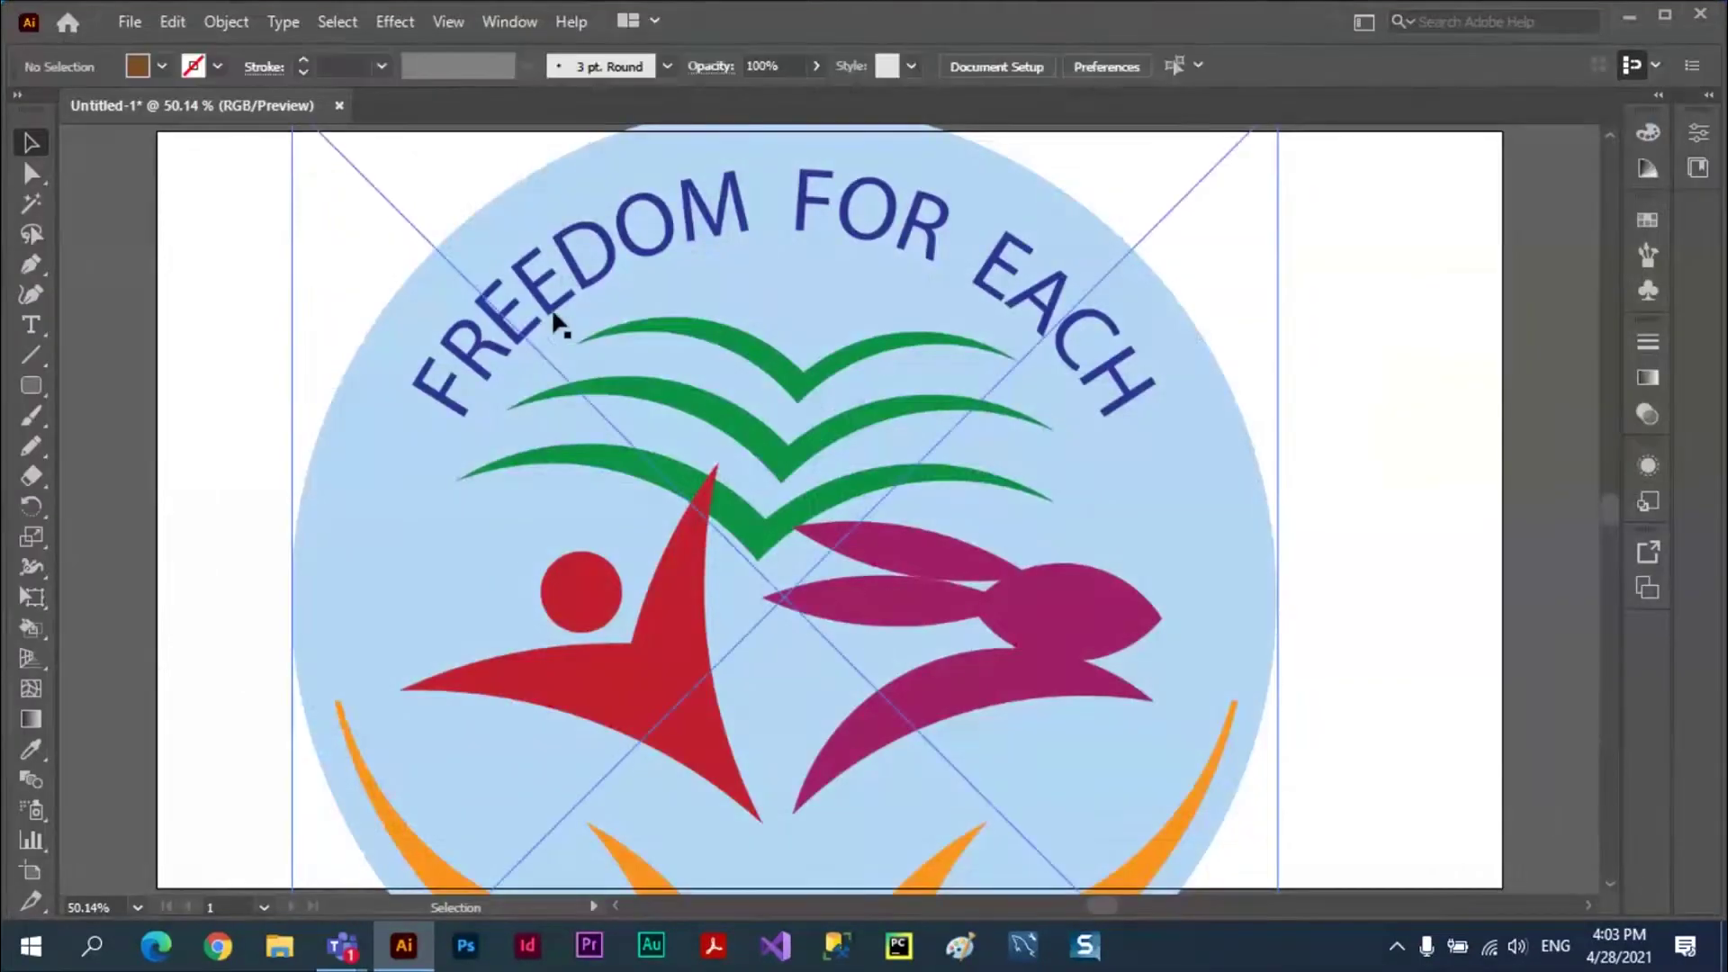
- Scale the linked logo down and move it right so it partly overlaps the second rounded rectangle
left_click_drag(612, 301, 706, 468)
left_click_drag(388, 263, 802, 693)
left_click_drag(1053, 756, 446, 280)
left_click(957, 521)
left_click_drag(594, 488, 1384, 569)
left_click(614, 506)
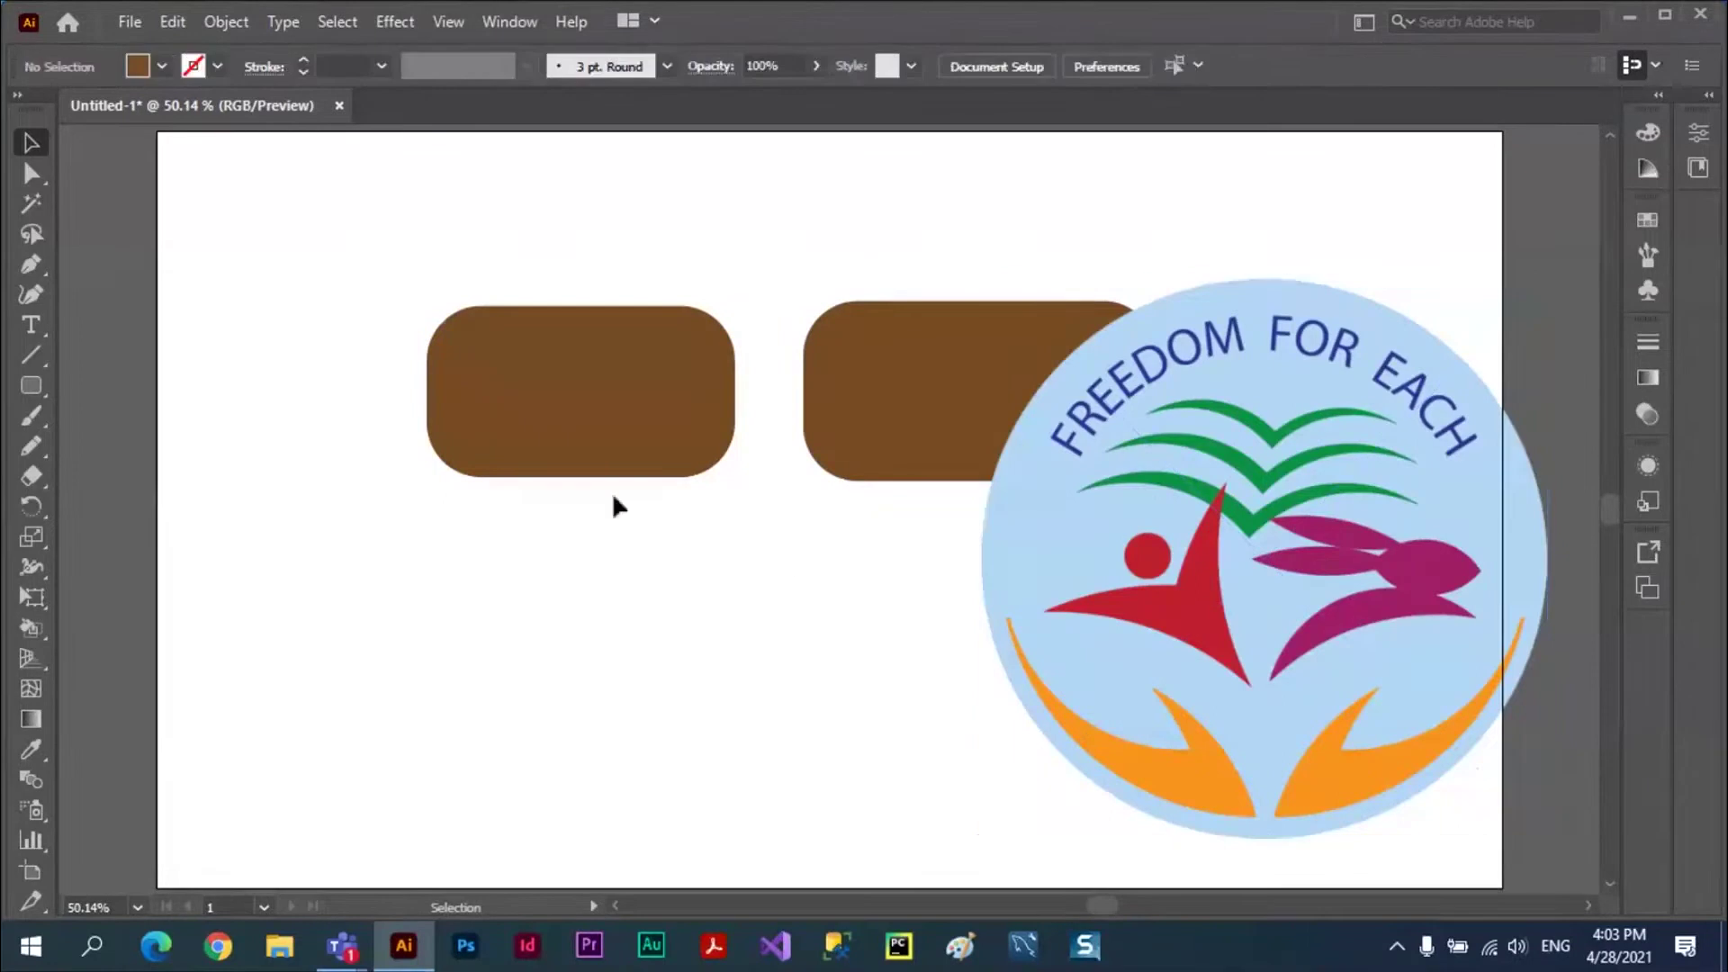
- With nothing selected, check the Replace option for placing mercedes.jpg, cancel the placement and select the linked logo
left_click(131, 22)
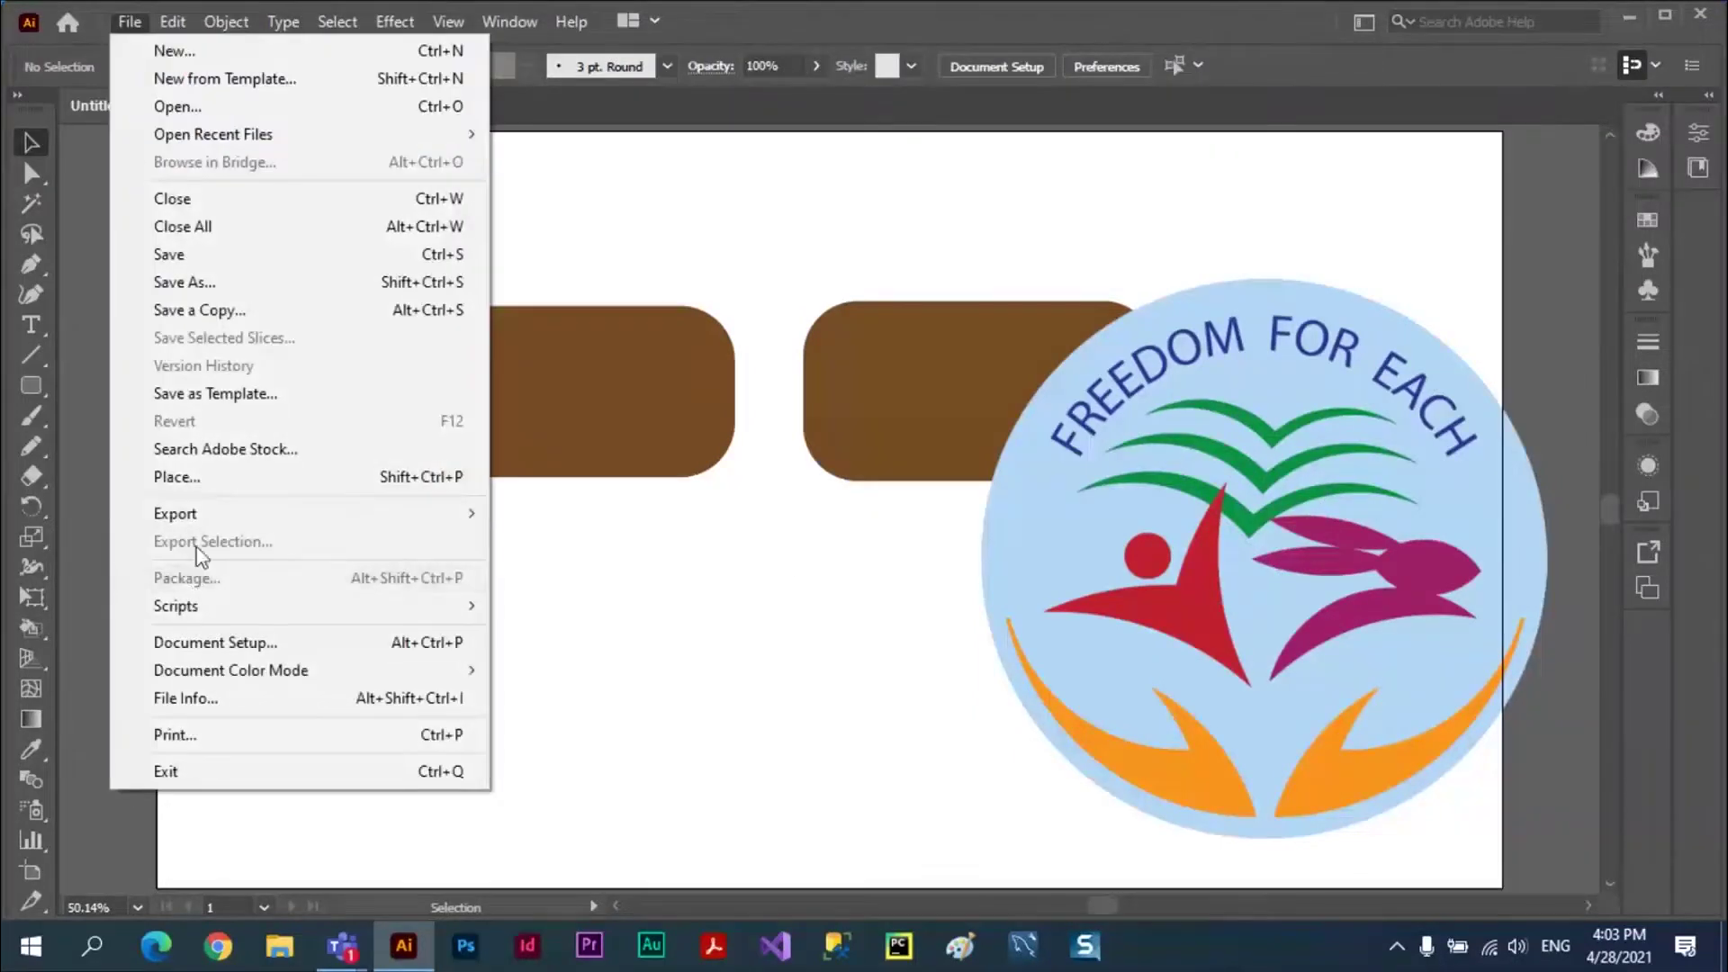
left_click(209, 477)
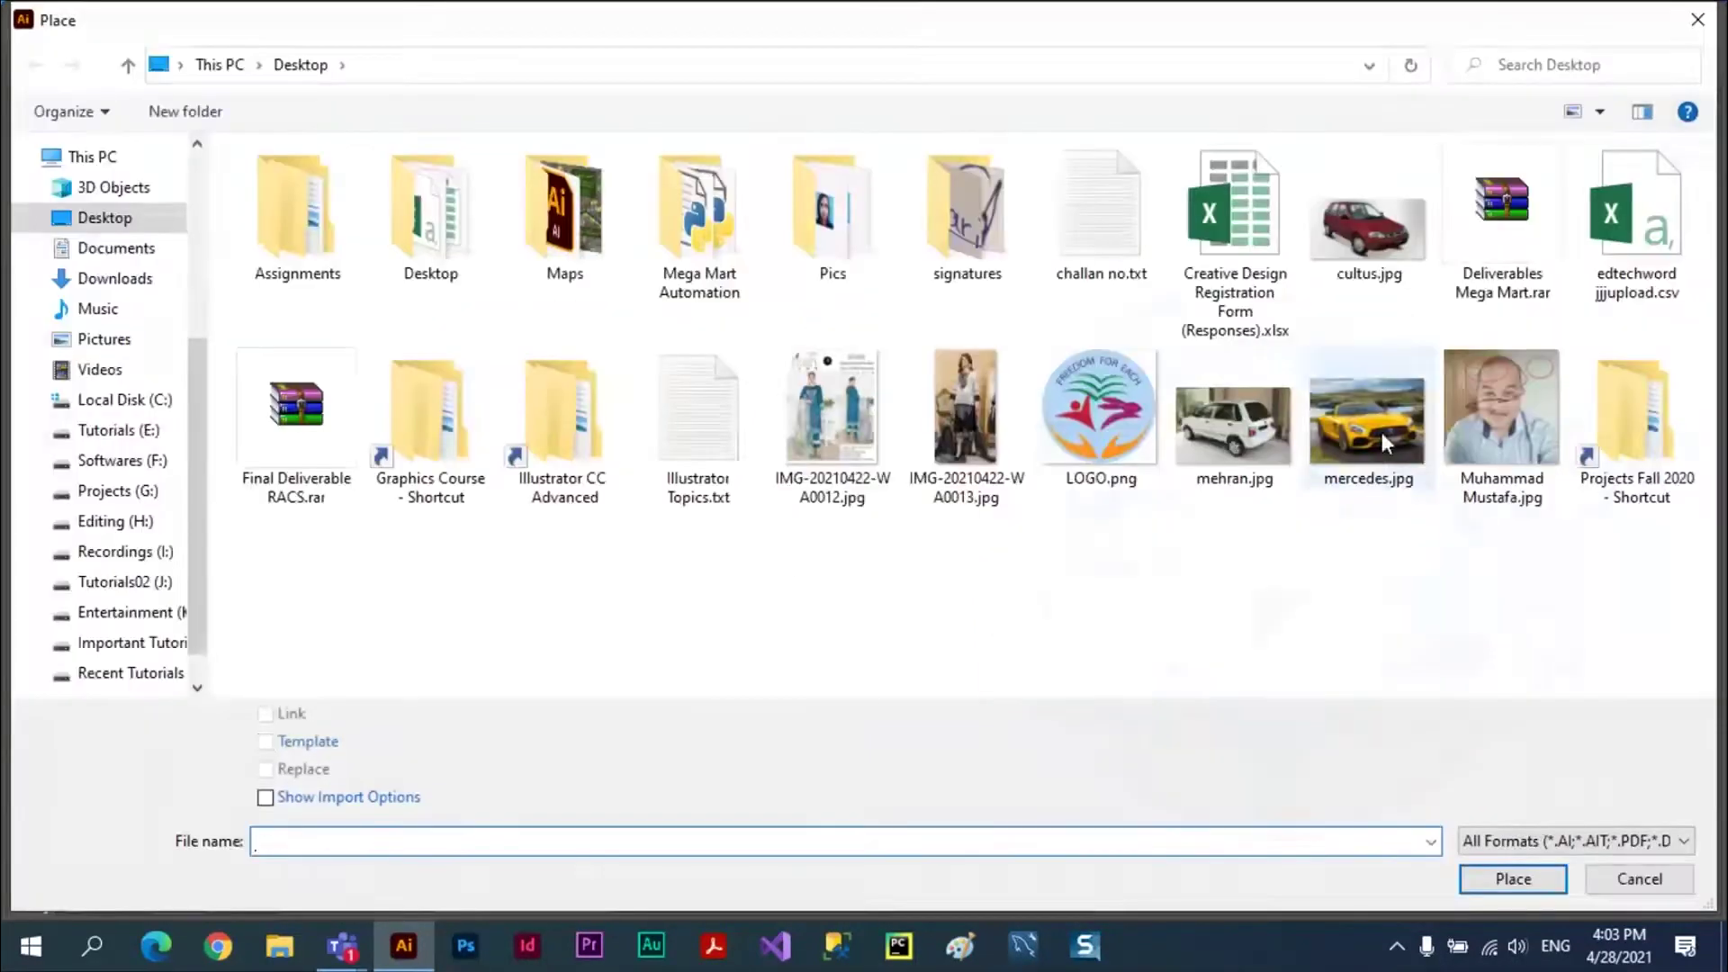
left_click(1381, 432)
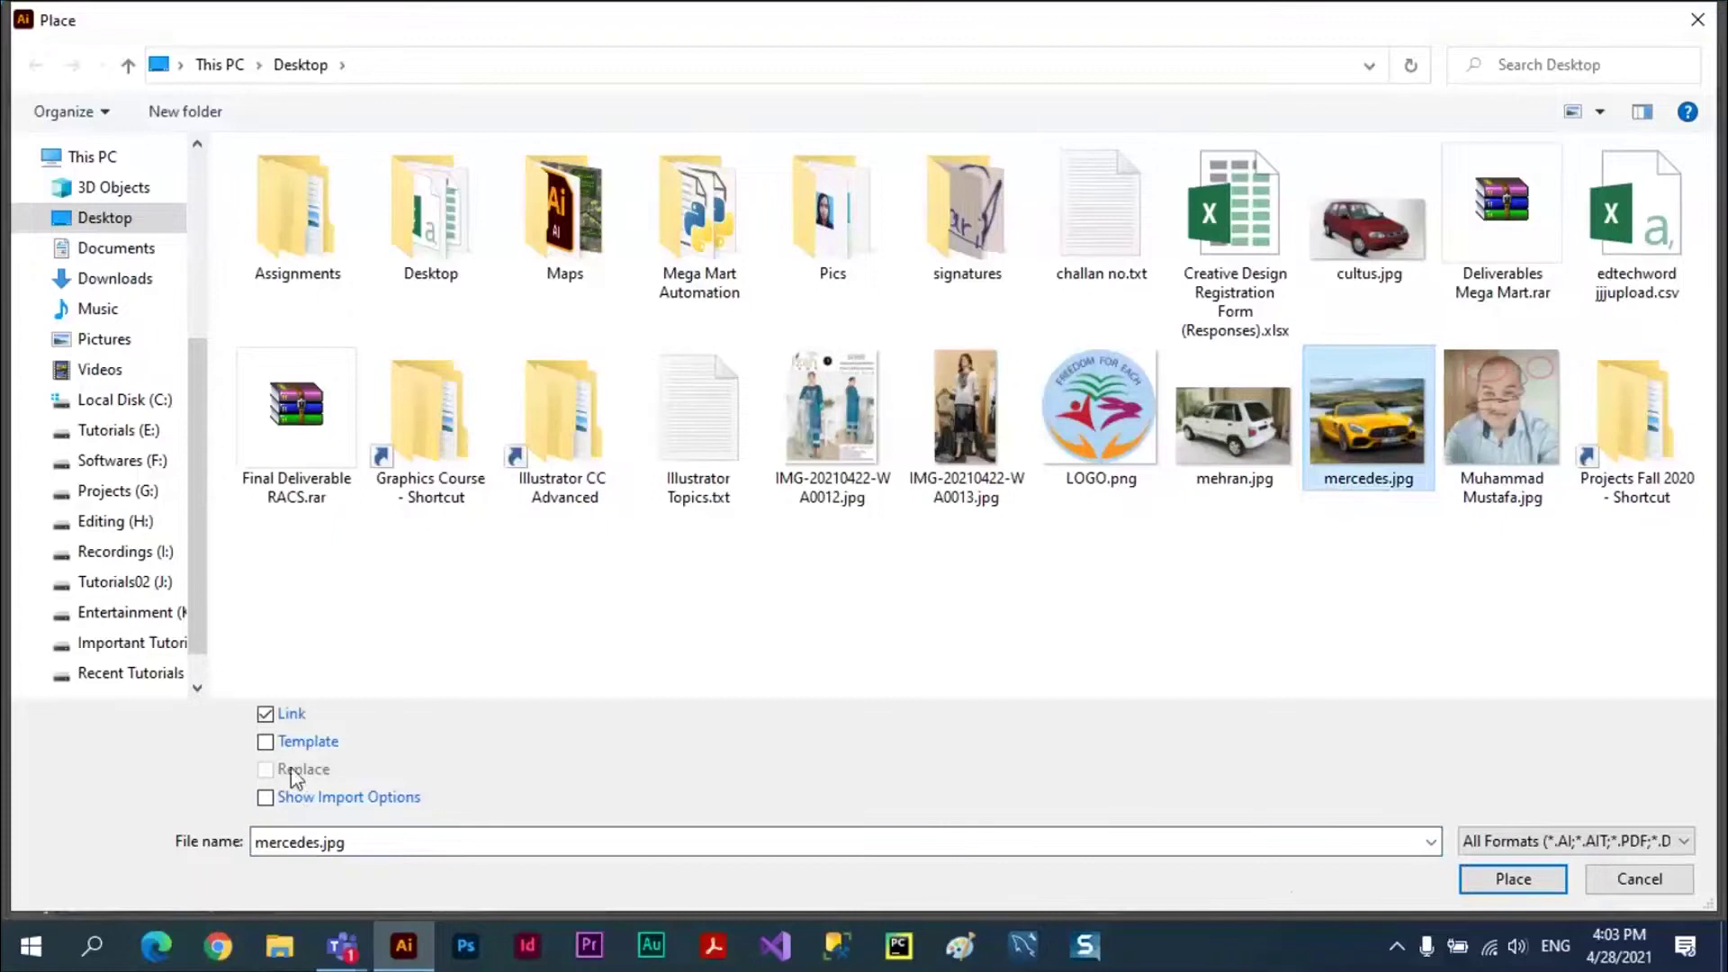
left_click(1661, 889)
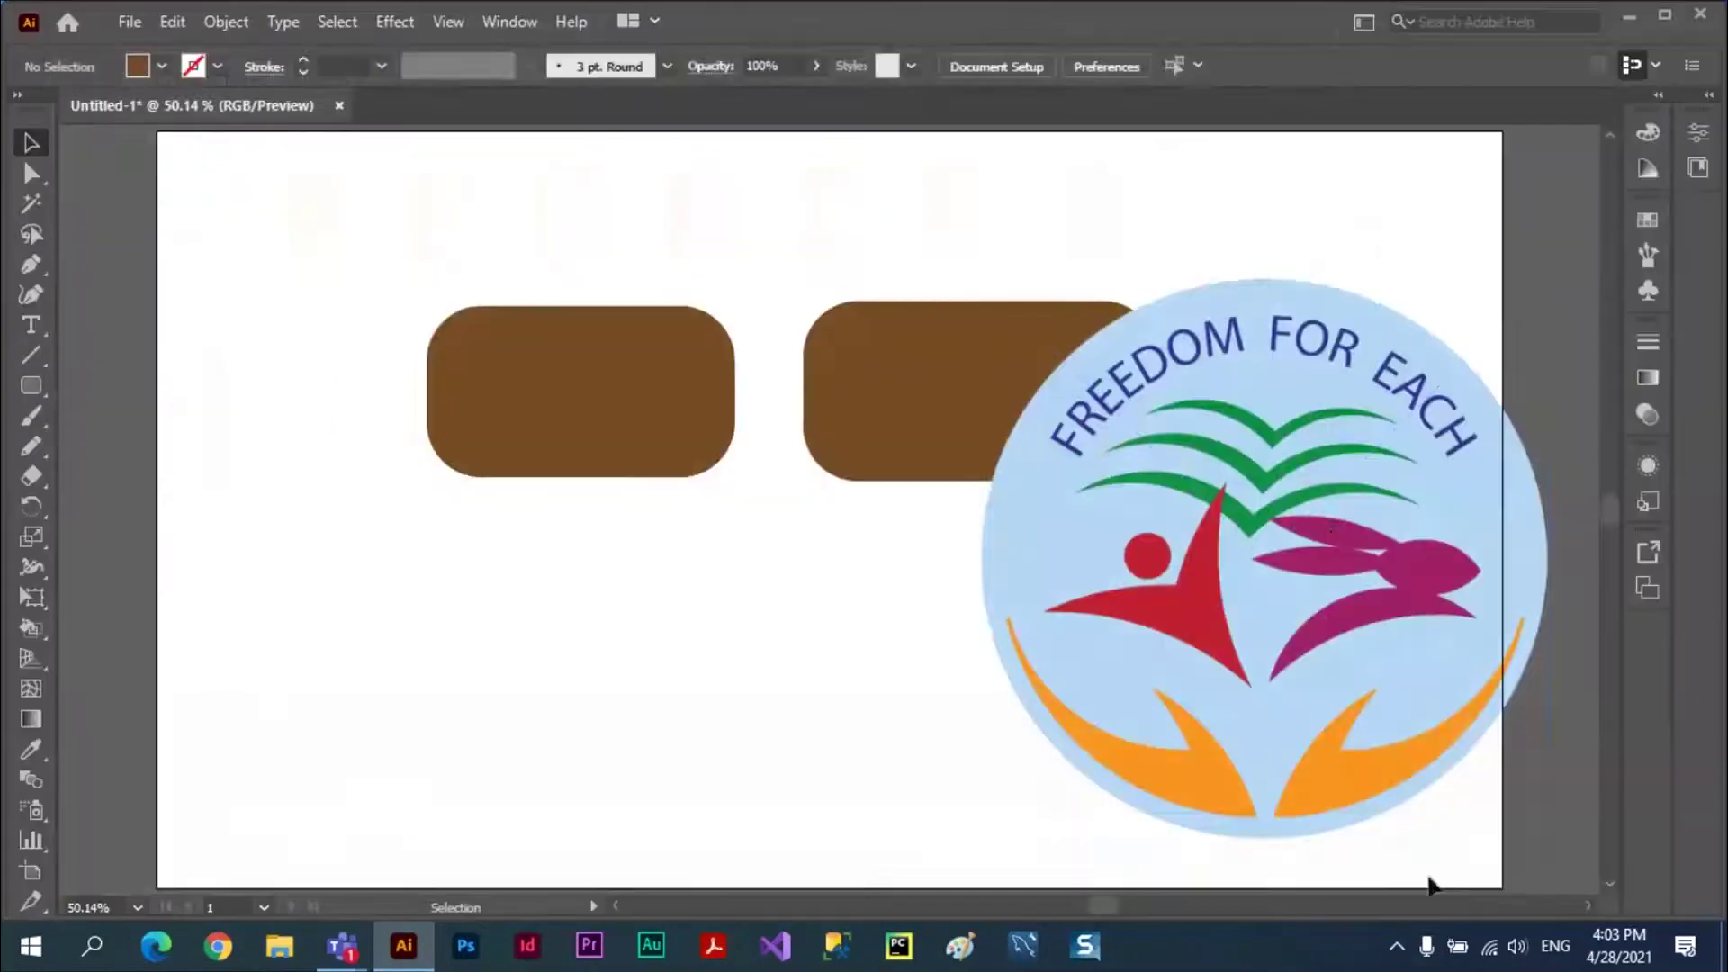
left_click(1319, 501)
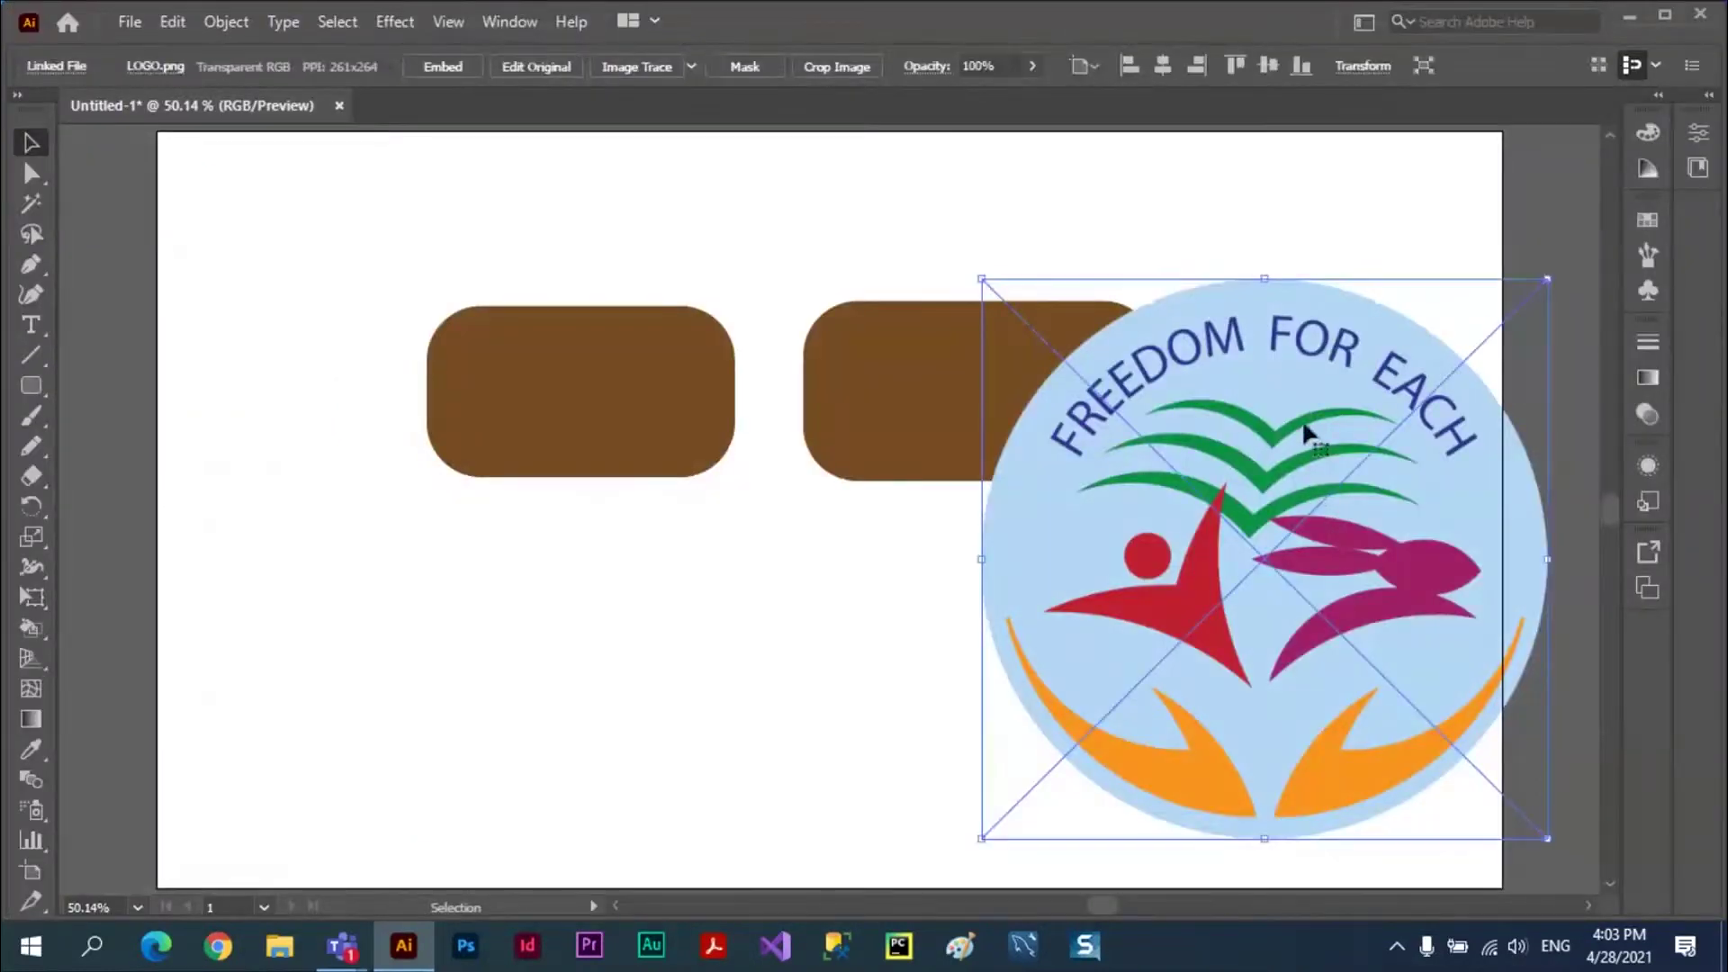
- Move the linked logo up and left, and replace it with mercedes.jpg from the Desktop using the Link and Replace options
left_click_drag(1305, 432, 1223, 375)
left_click(129, 22)
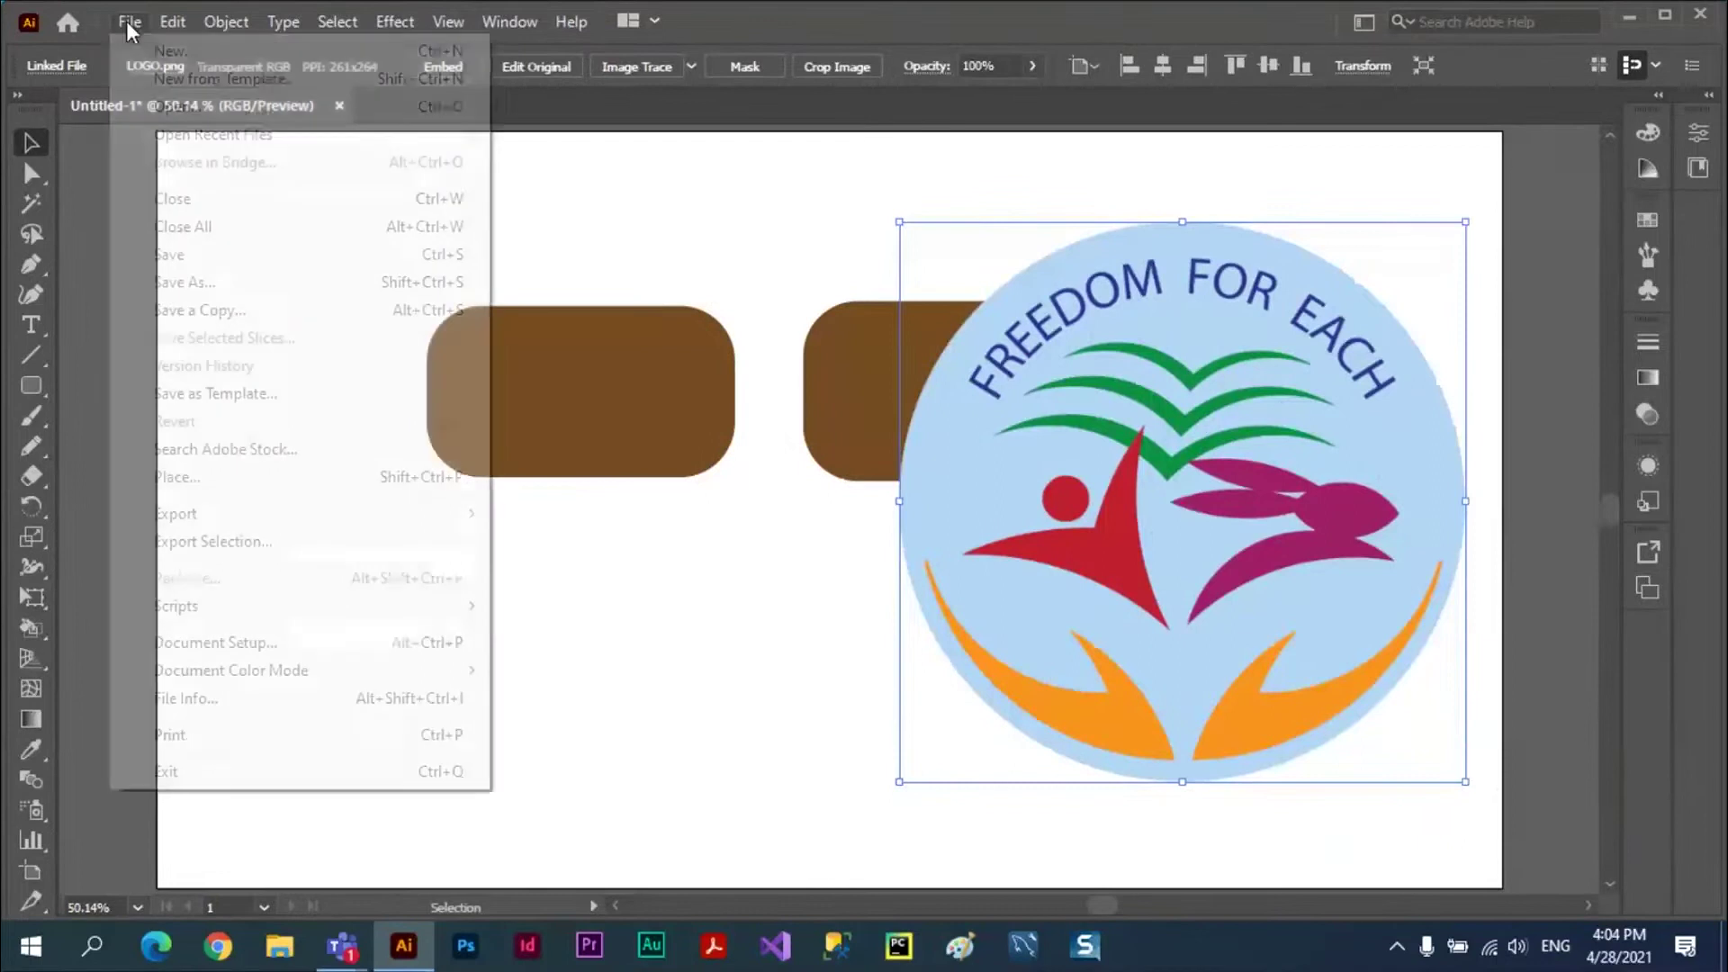
left_click(200, 478)
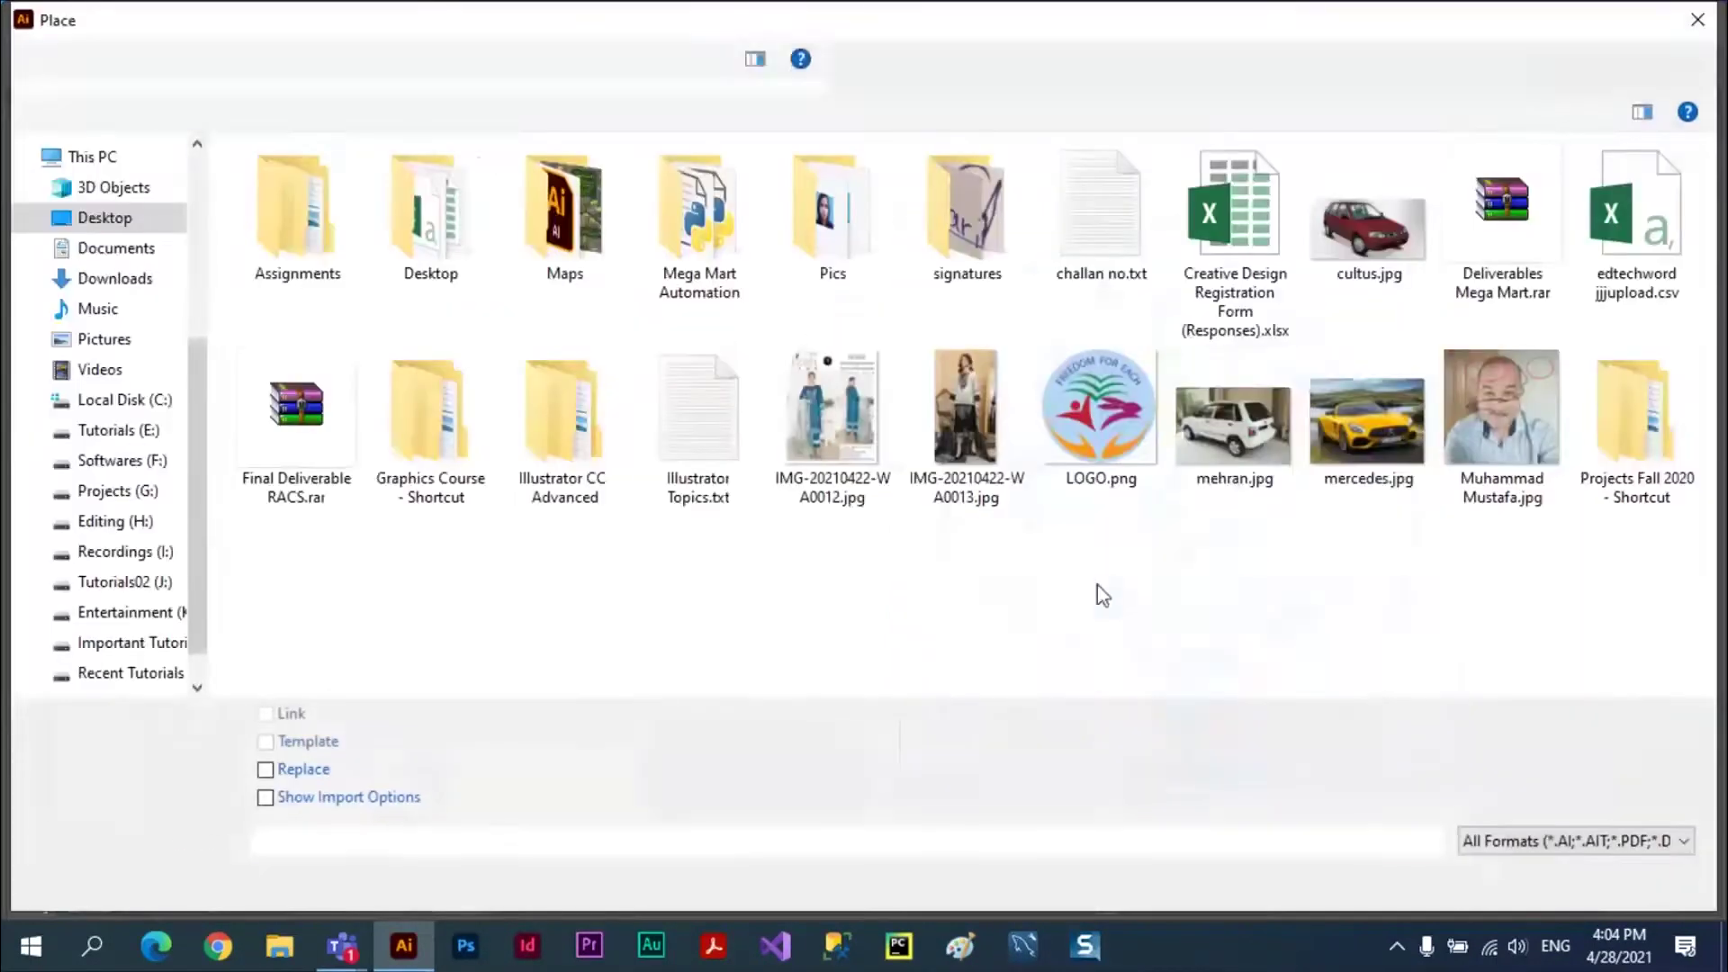
left_click(1337, 438)
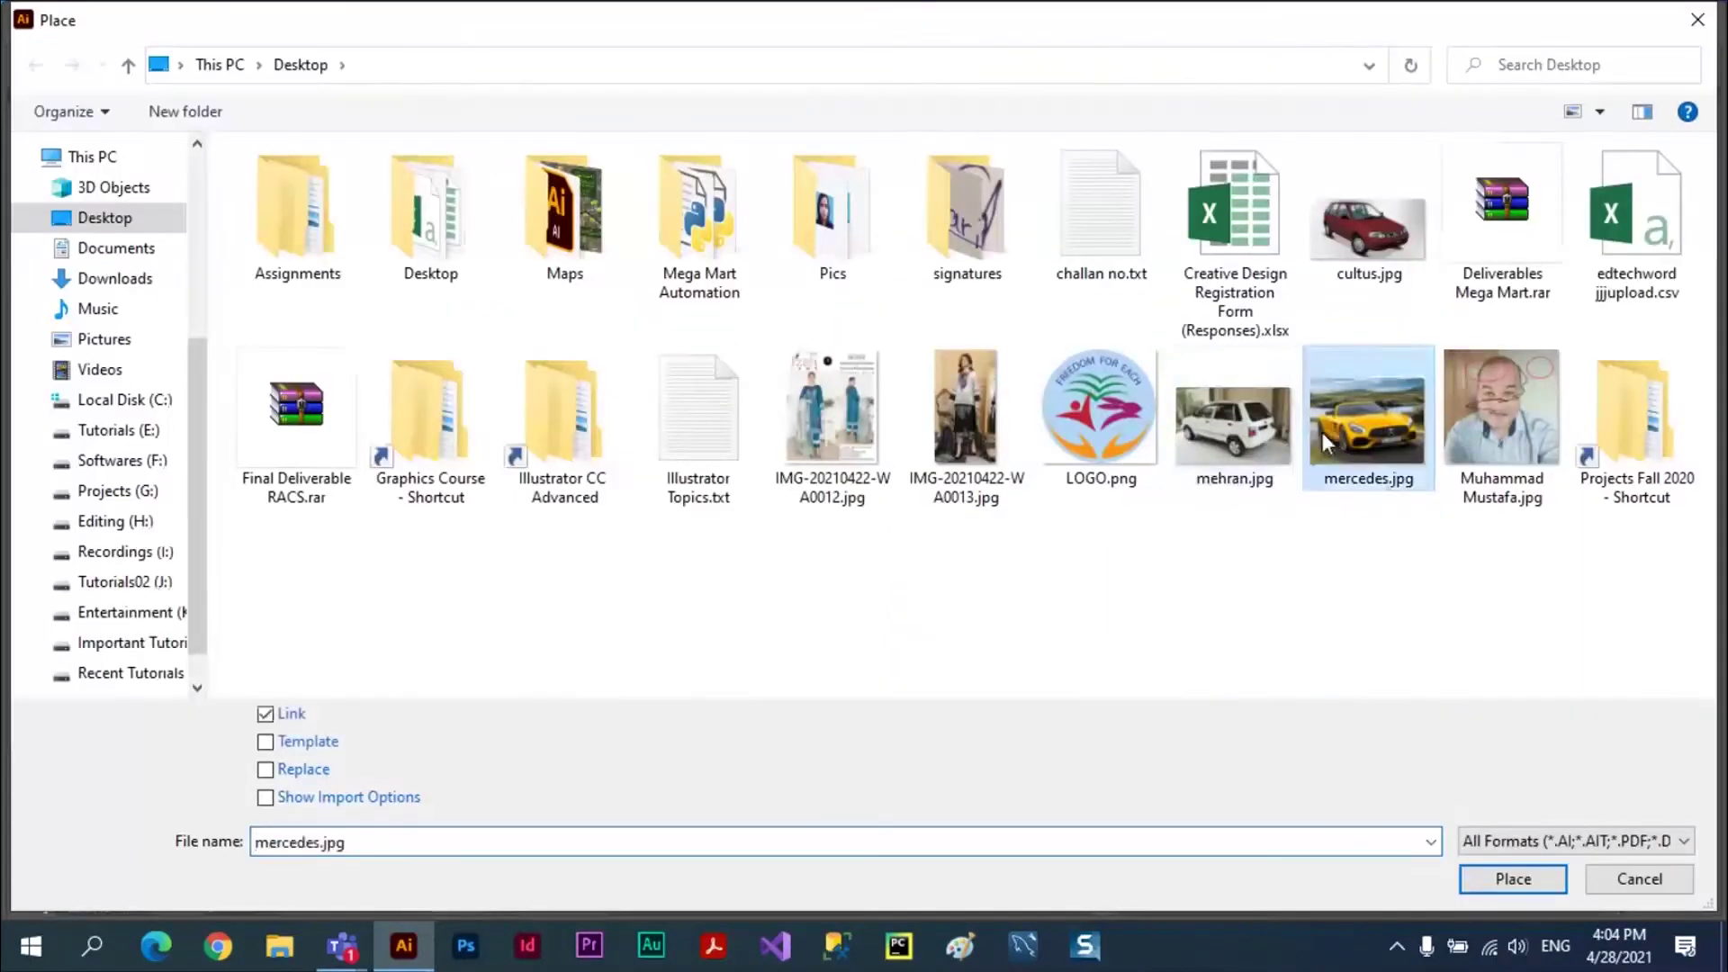
left_click(285, 770)
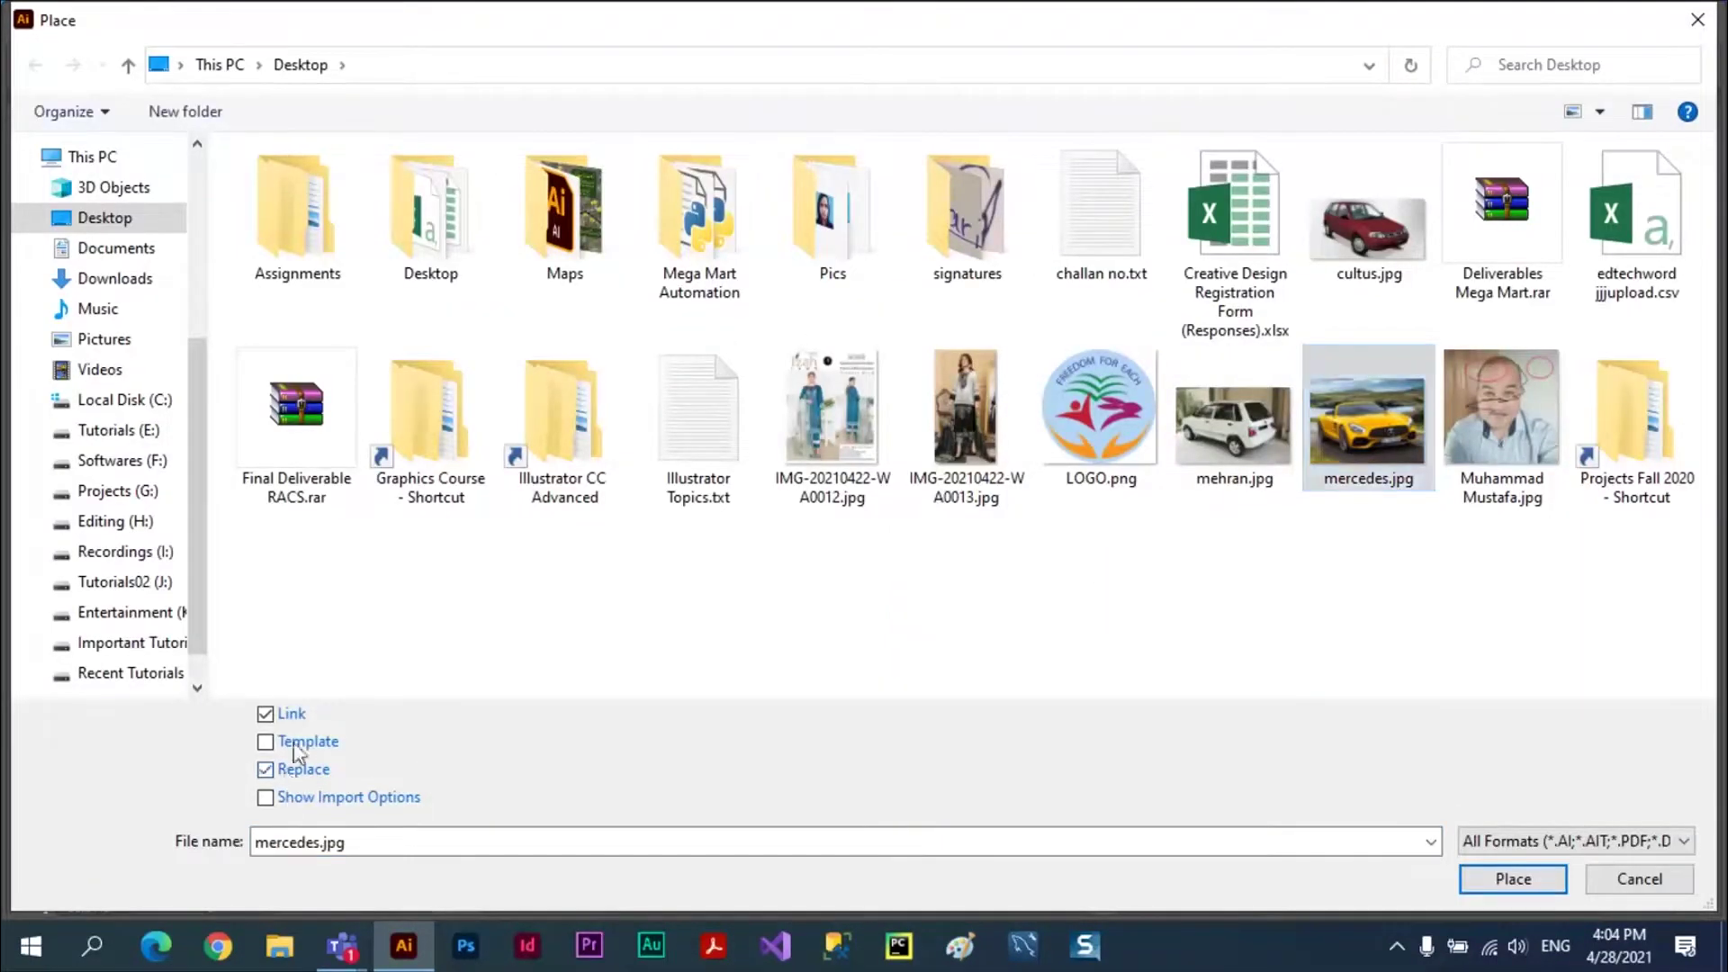
left_click(1511, 882)
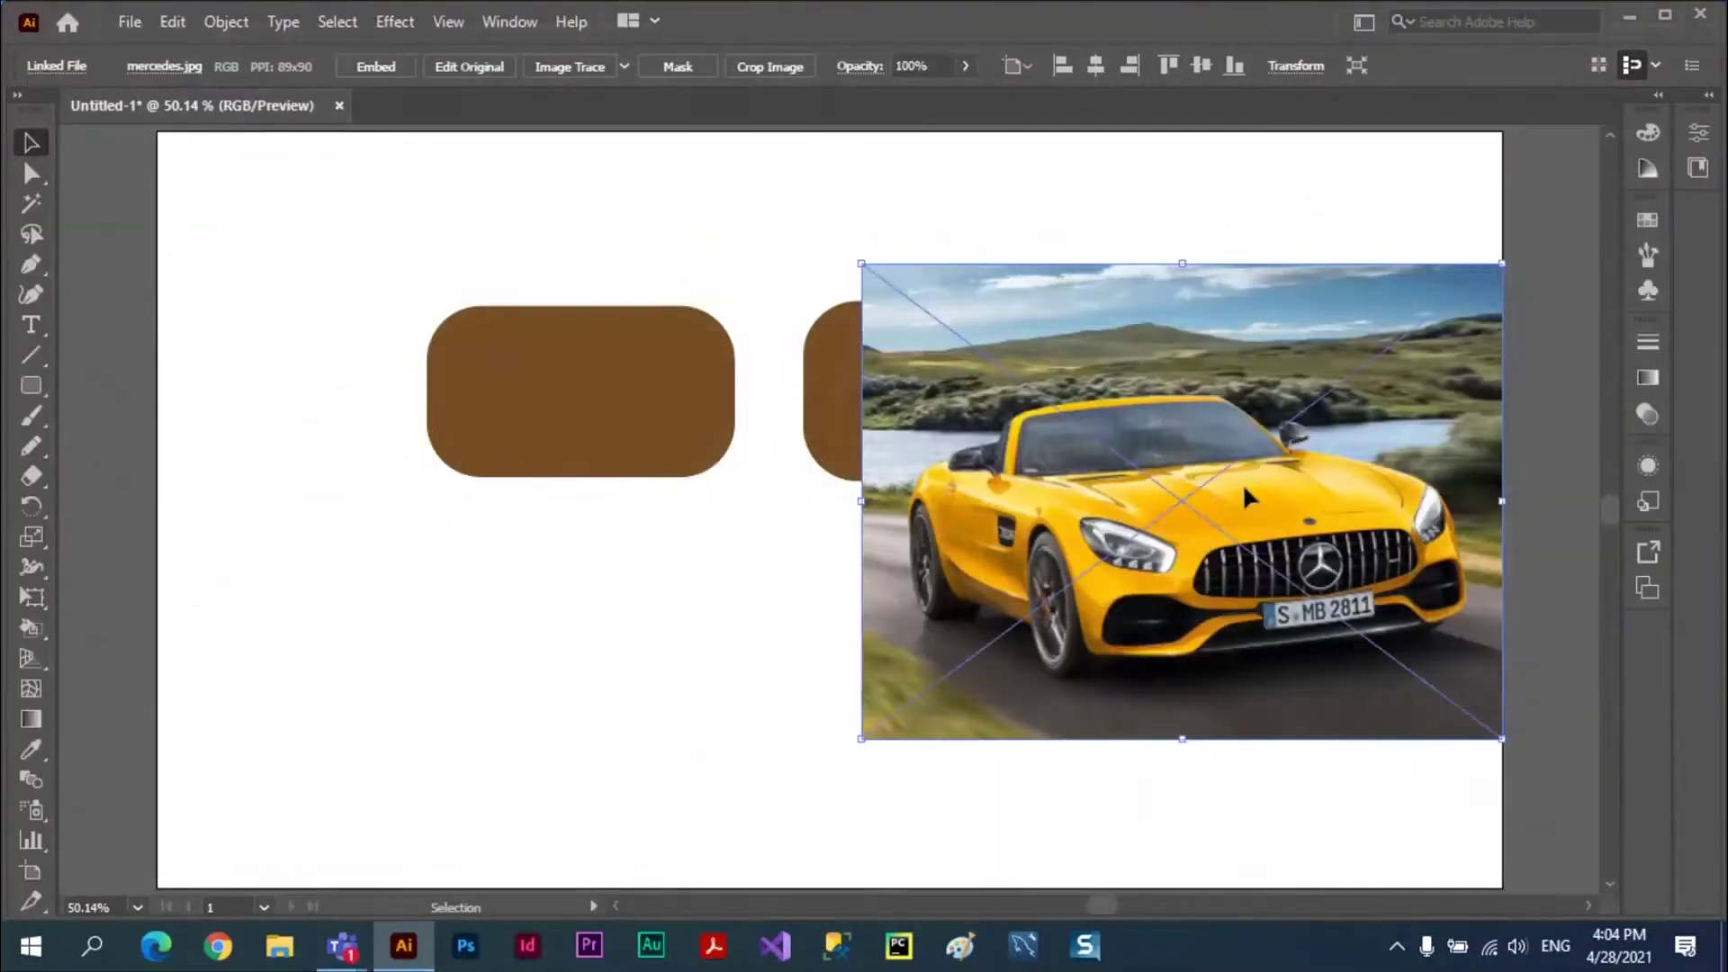
- Move the car image clear of the two rounded rectangles and delete both rectangles
left_click_drag(1243, 482, 1176, 488)
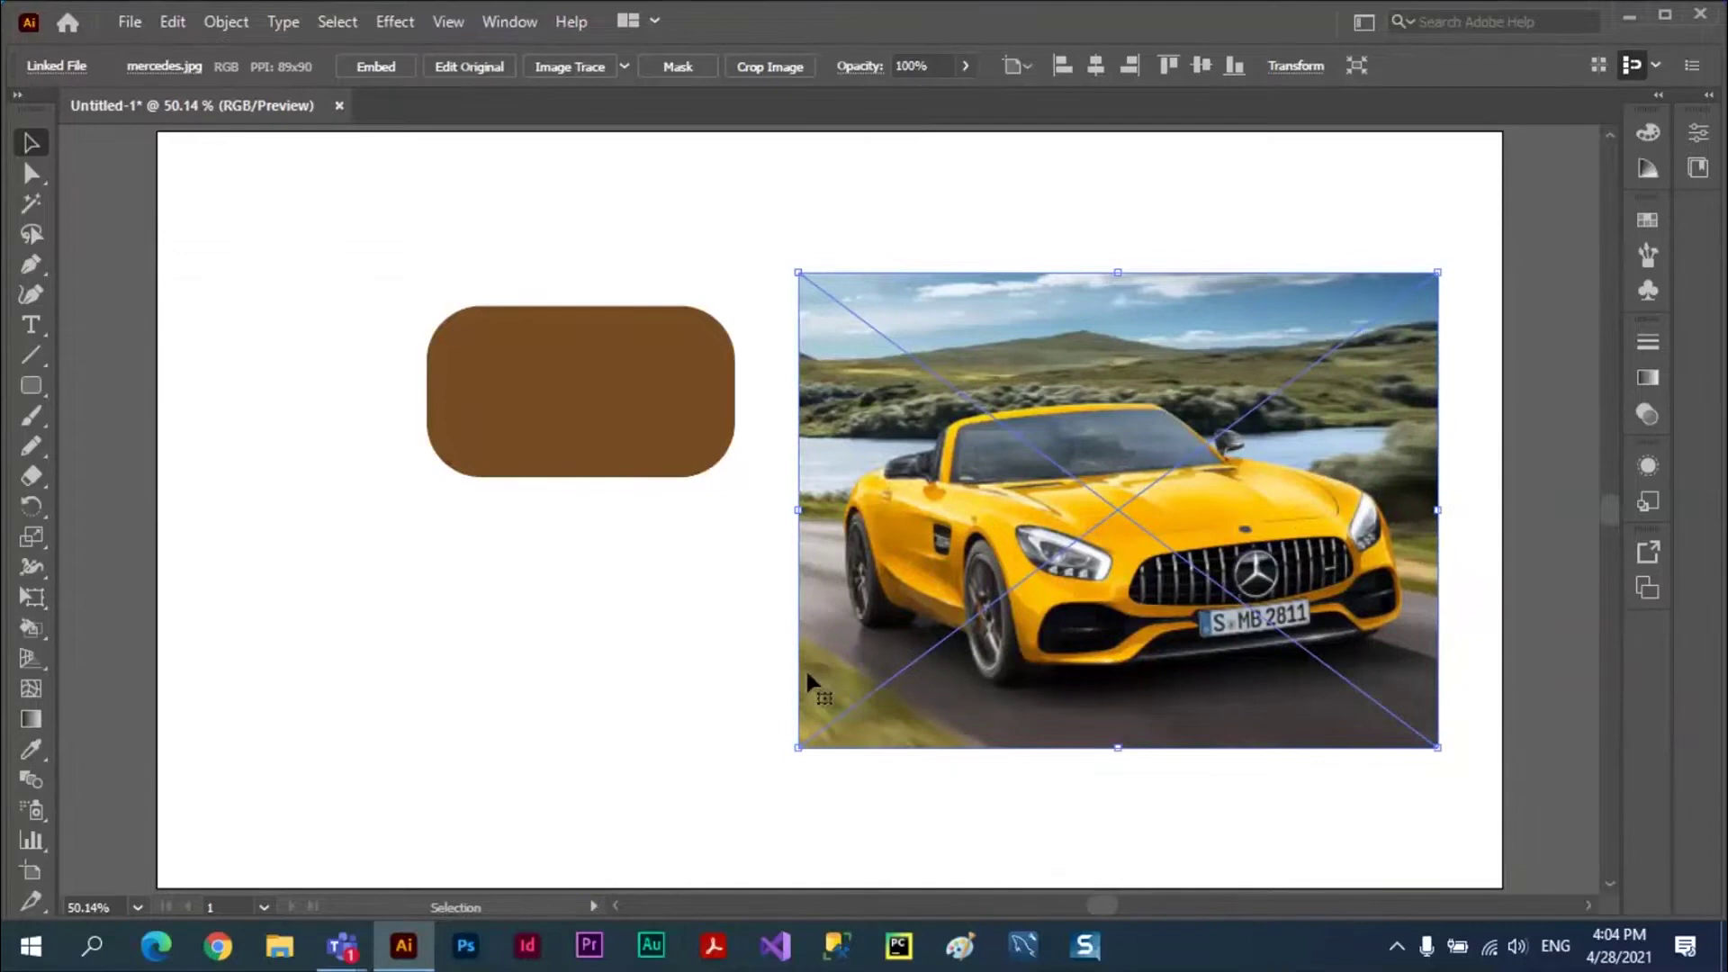
left_click_drag(1137, 403, 640, 461)
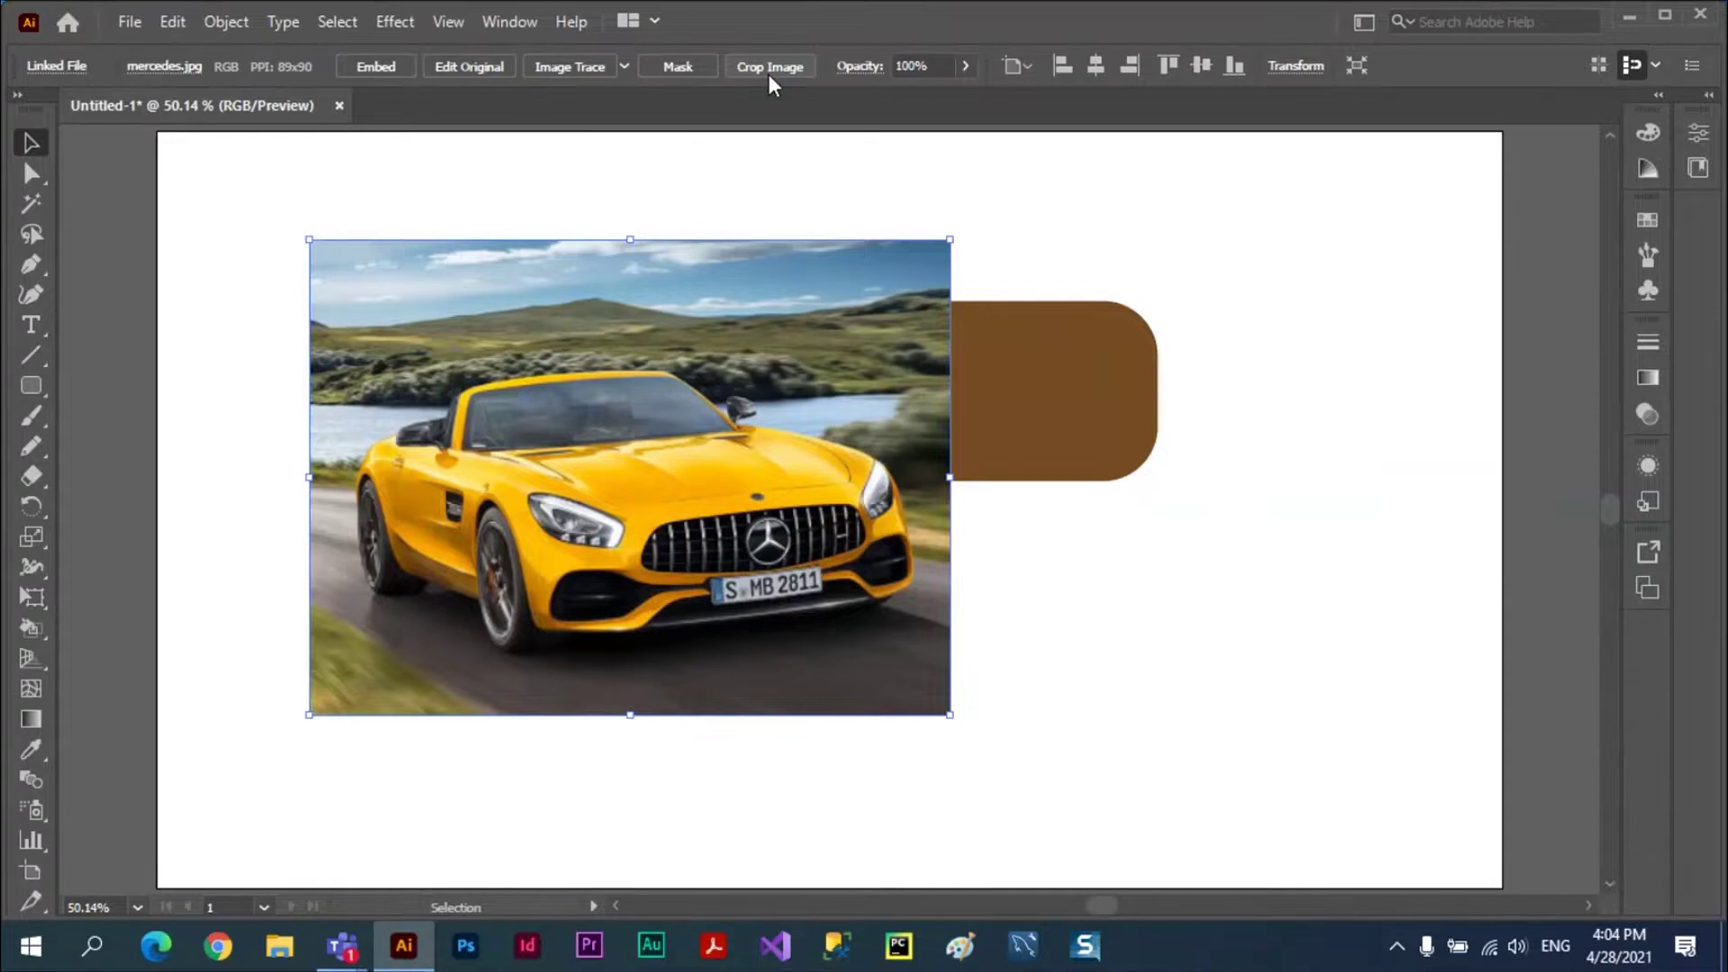
left_click_drag(702, 353, 1398, 391)
left_click(633, 373)
key("Delete")
left_click(998, 416)
key("Delete")
- Duplicate the car image so two copies sit side by side, and apply a mask to the left copy
left_click_drag(793, 405, 648, 395)
left_click_drag(1181, 409, 1088, 399)
left_click(763, 396)
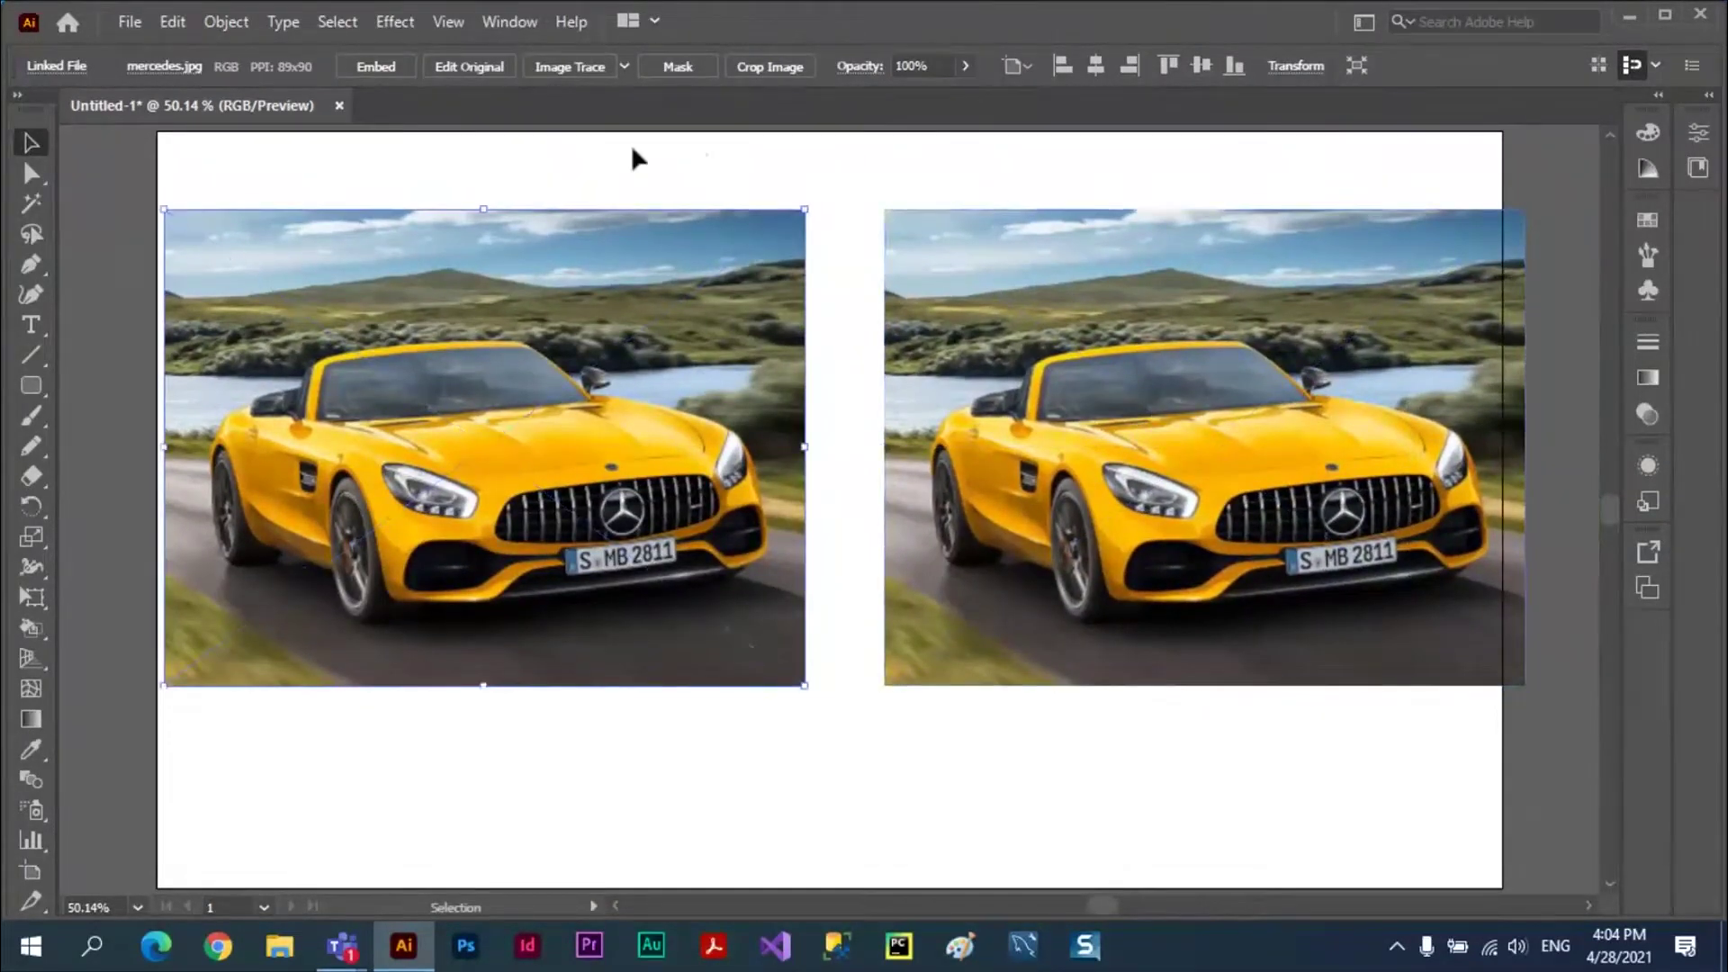
left_click(677, 67)
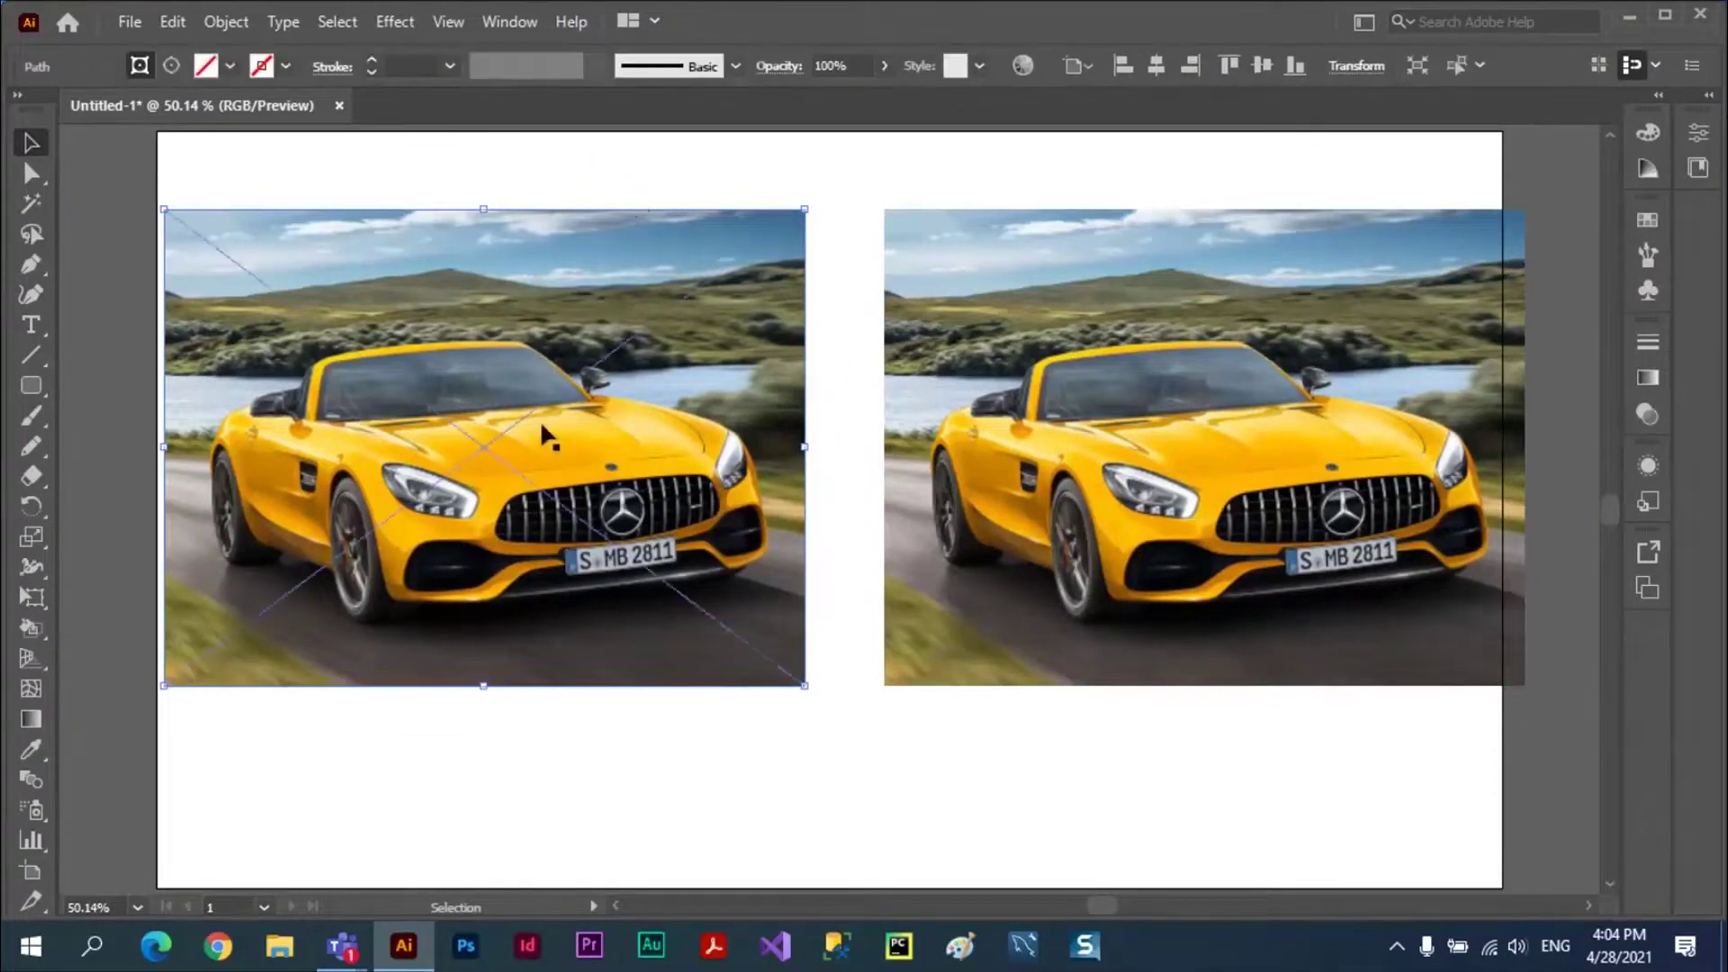
- Move the masked car image slightly right and resize the clip group to about 635 × 467 px from its left side and top-left corner
left_click_drag(538, 422, 574, 428)
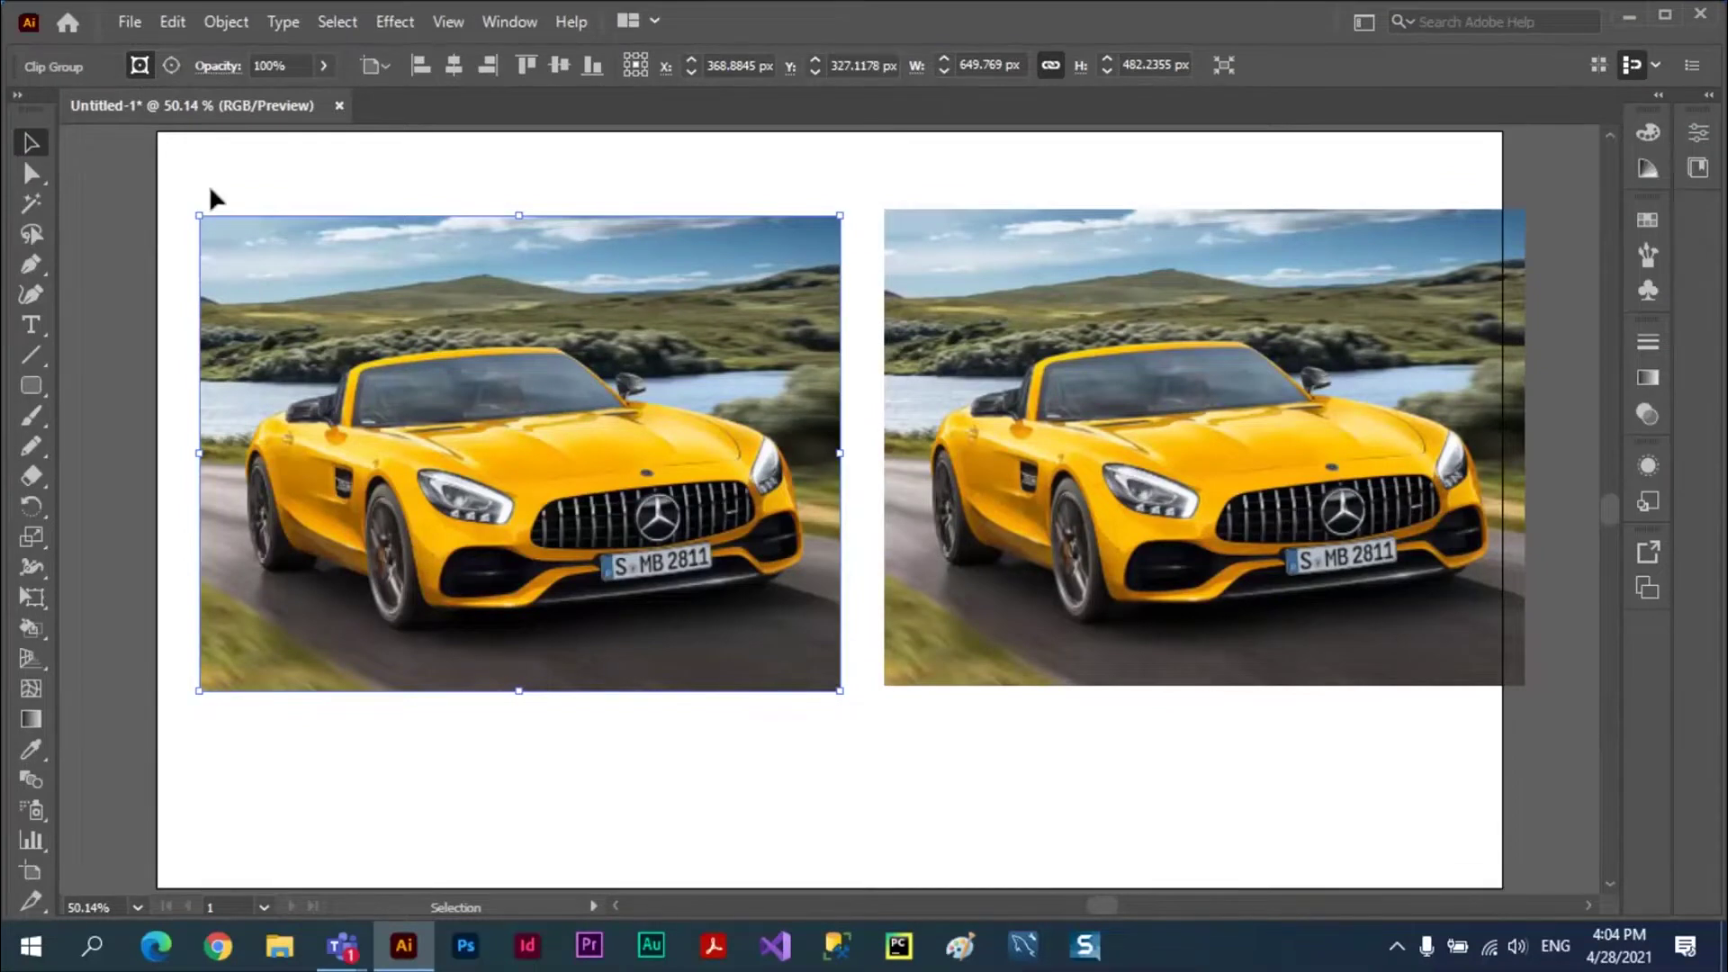
left_click_drag(200, 453, 192, 453)
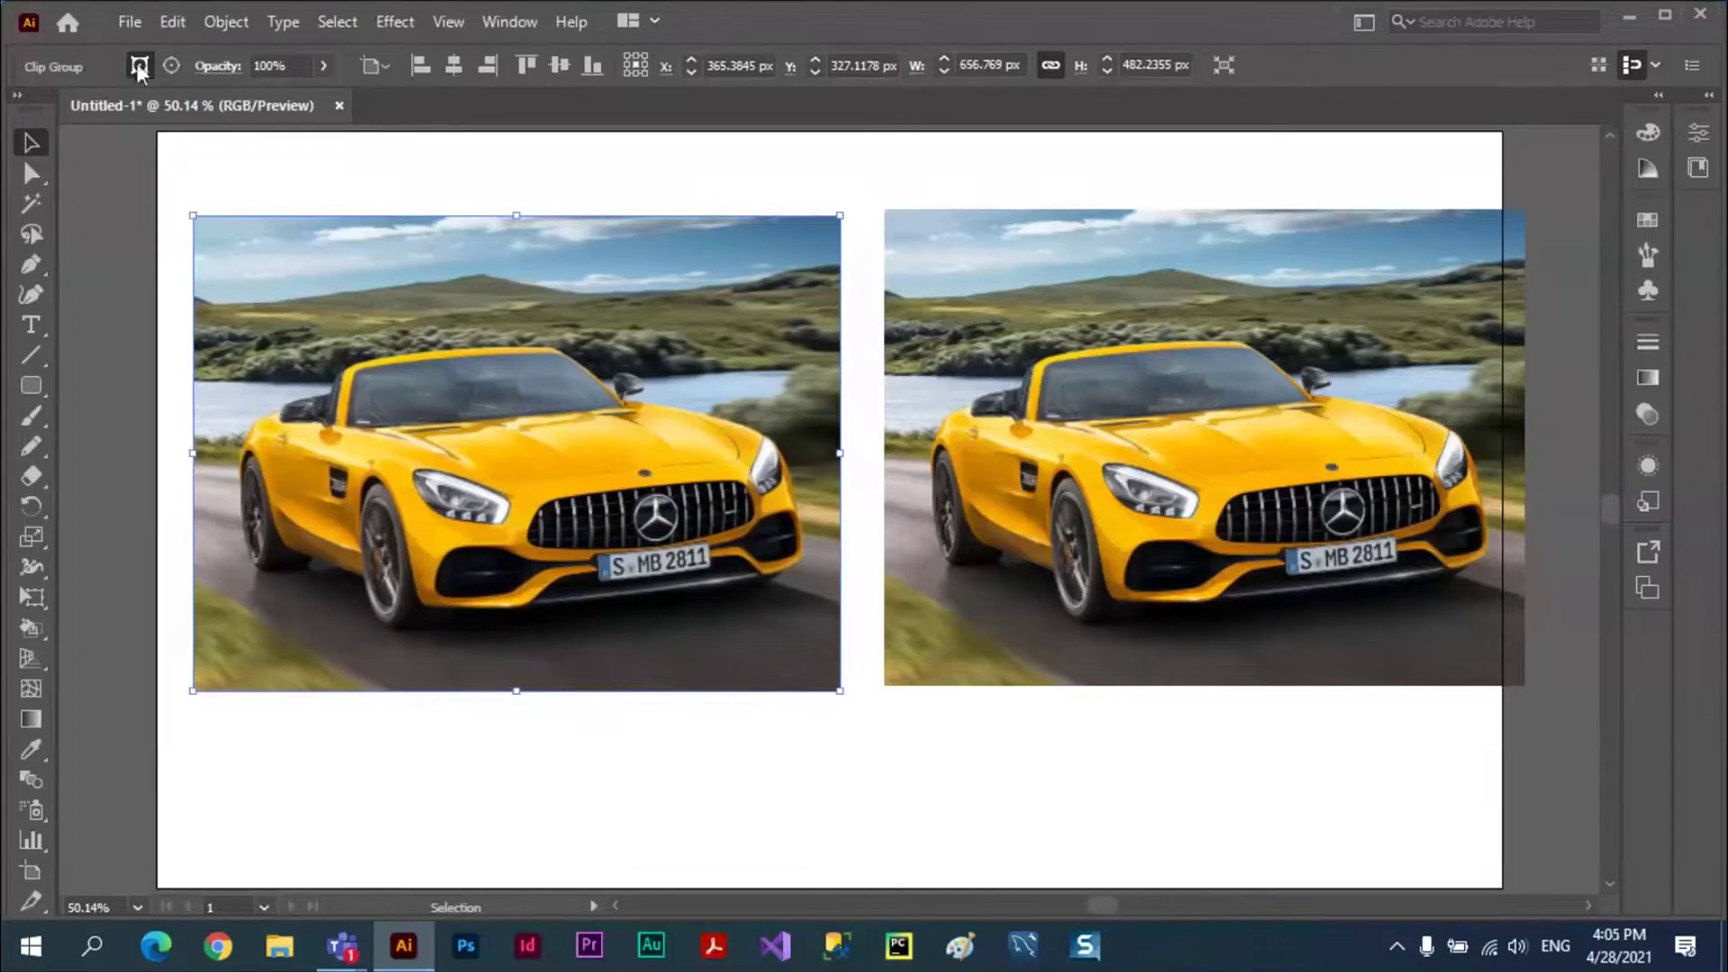
left_click(467, 786)
left_click(356, 495)
left_click_drag(192, 215, 214, 231)
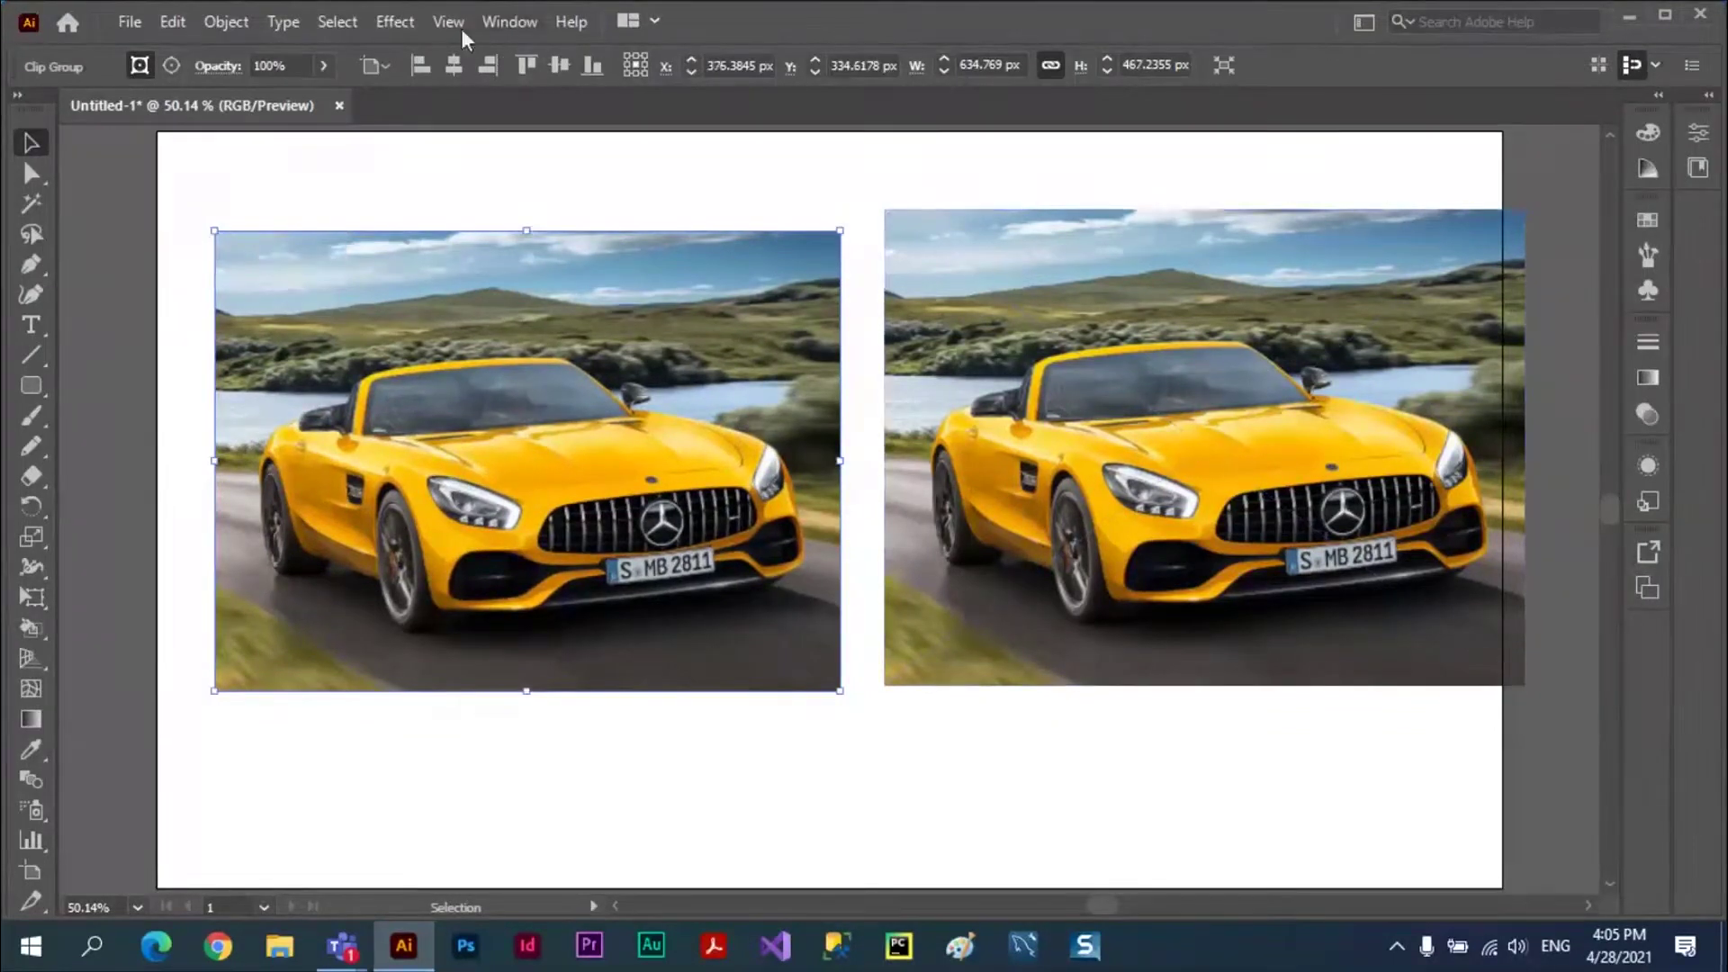
- Expand Layer 1 and its clip group in the layer list, target only the clipping path, and narrow it from both sides to 365 px wide
left_click(500, 25)
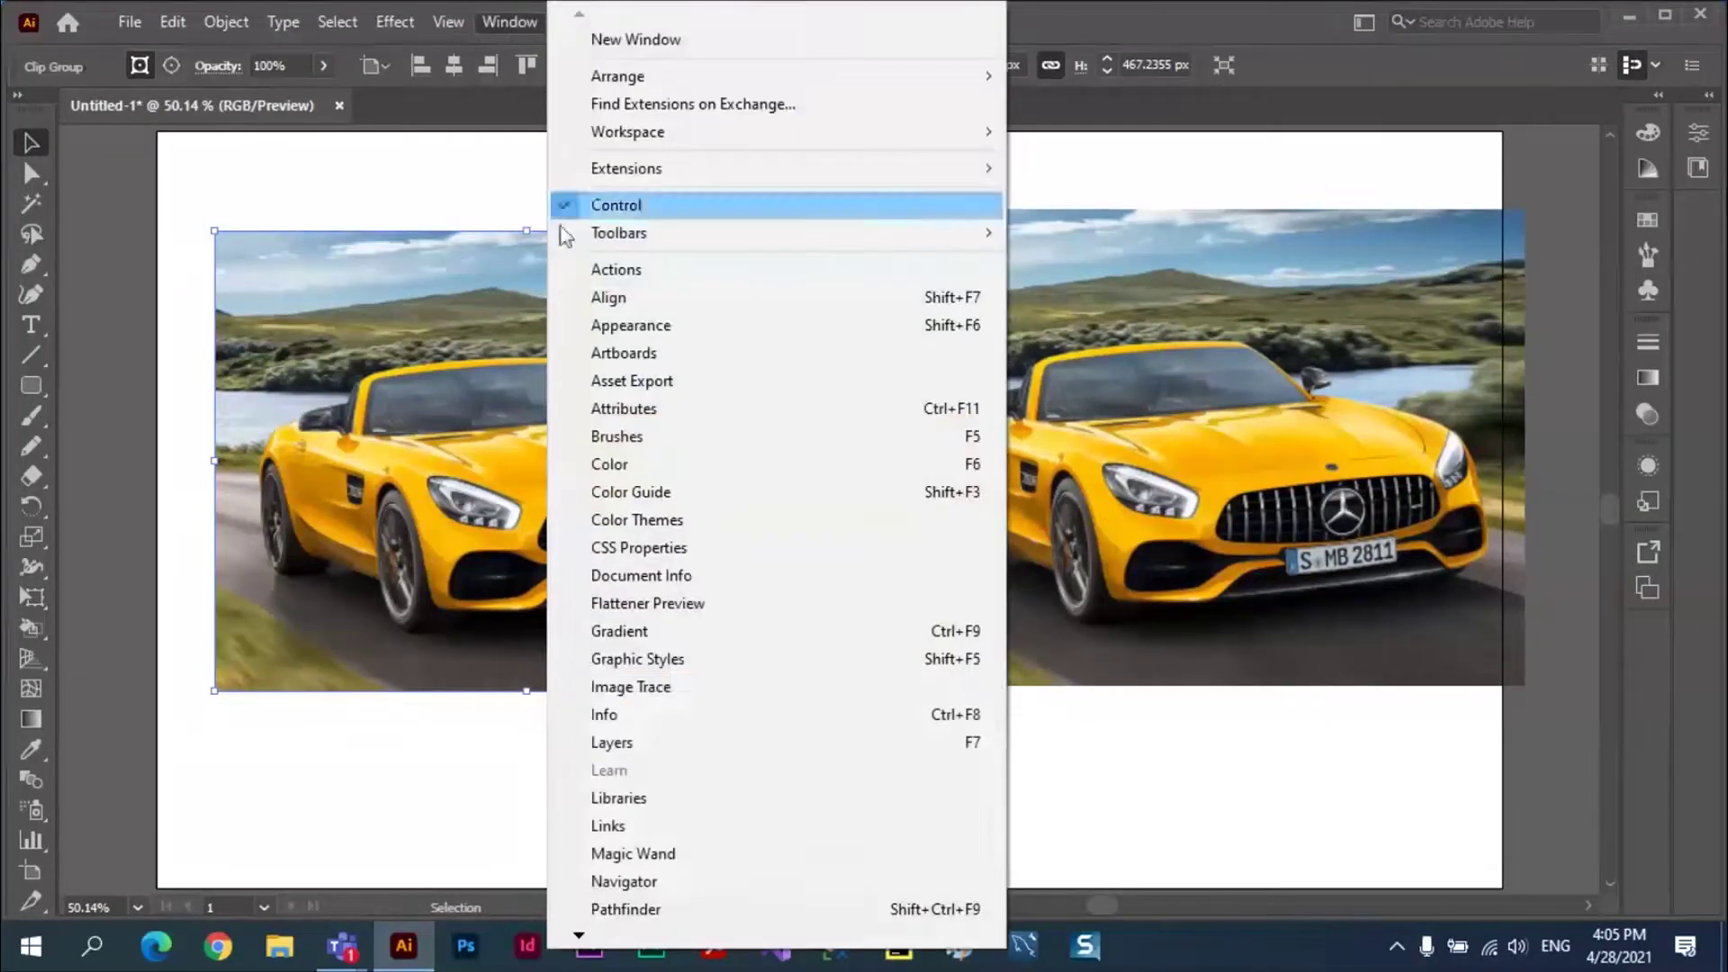
left_click(637, 748)
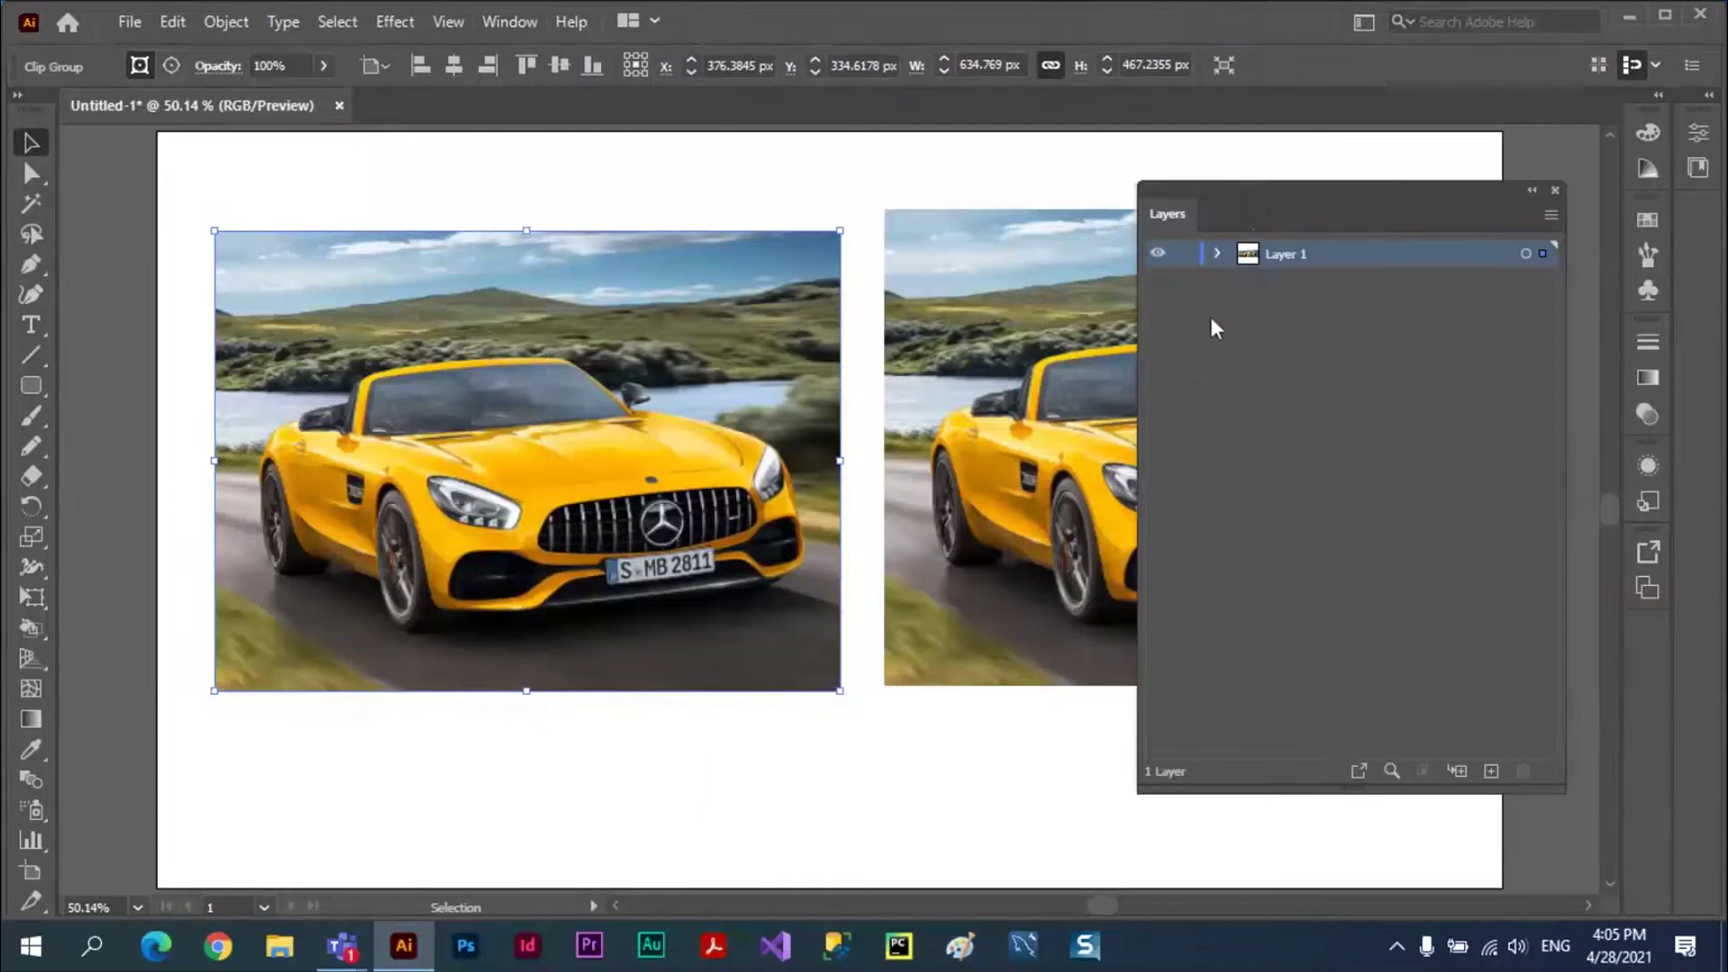
left_click(1218, 254)
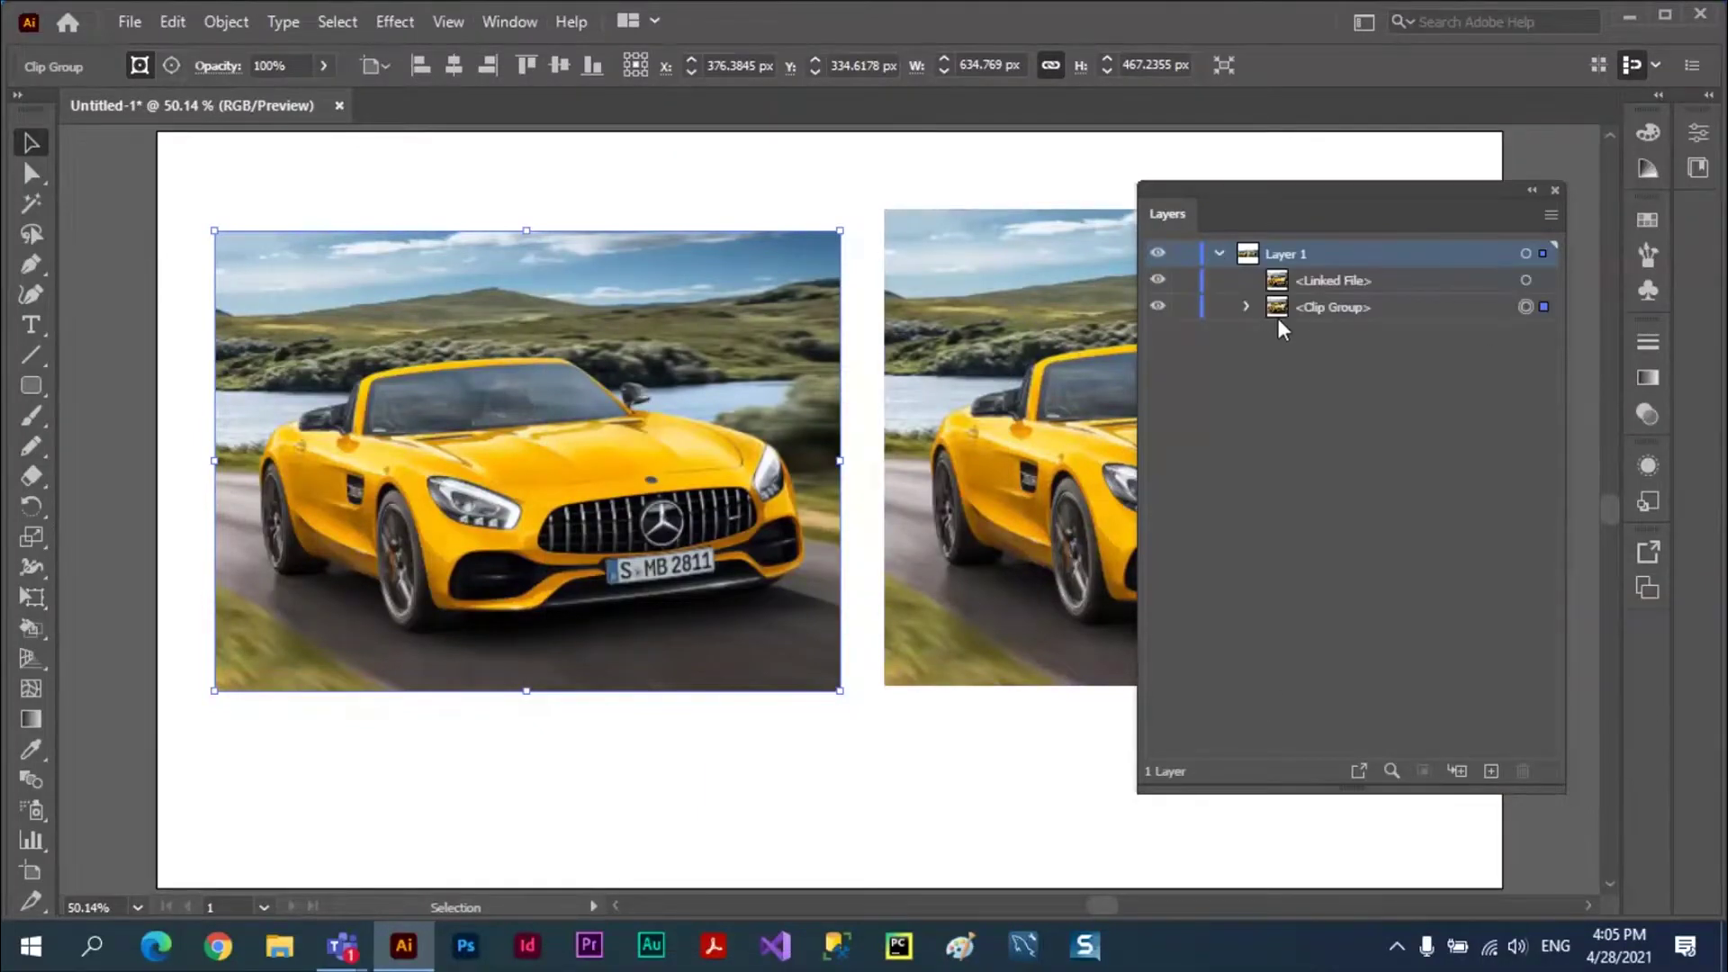
left_click(1248, 307)
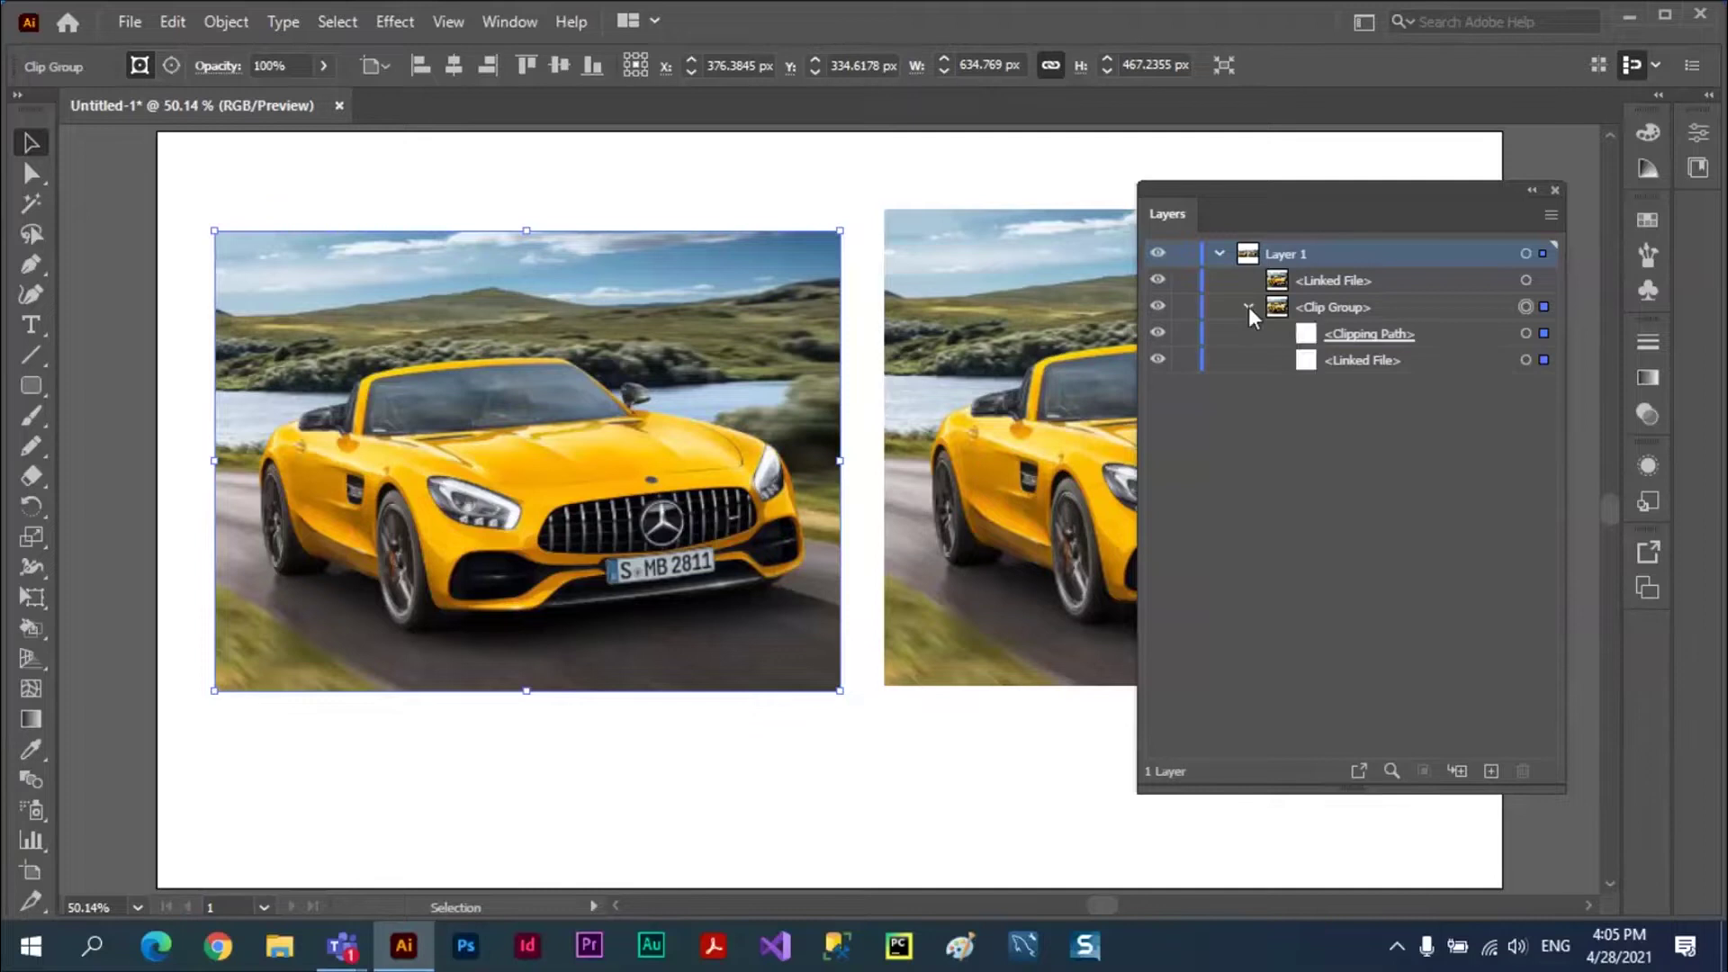
left_click(1481, 335)
left_click(1528, 334)
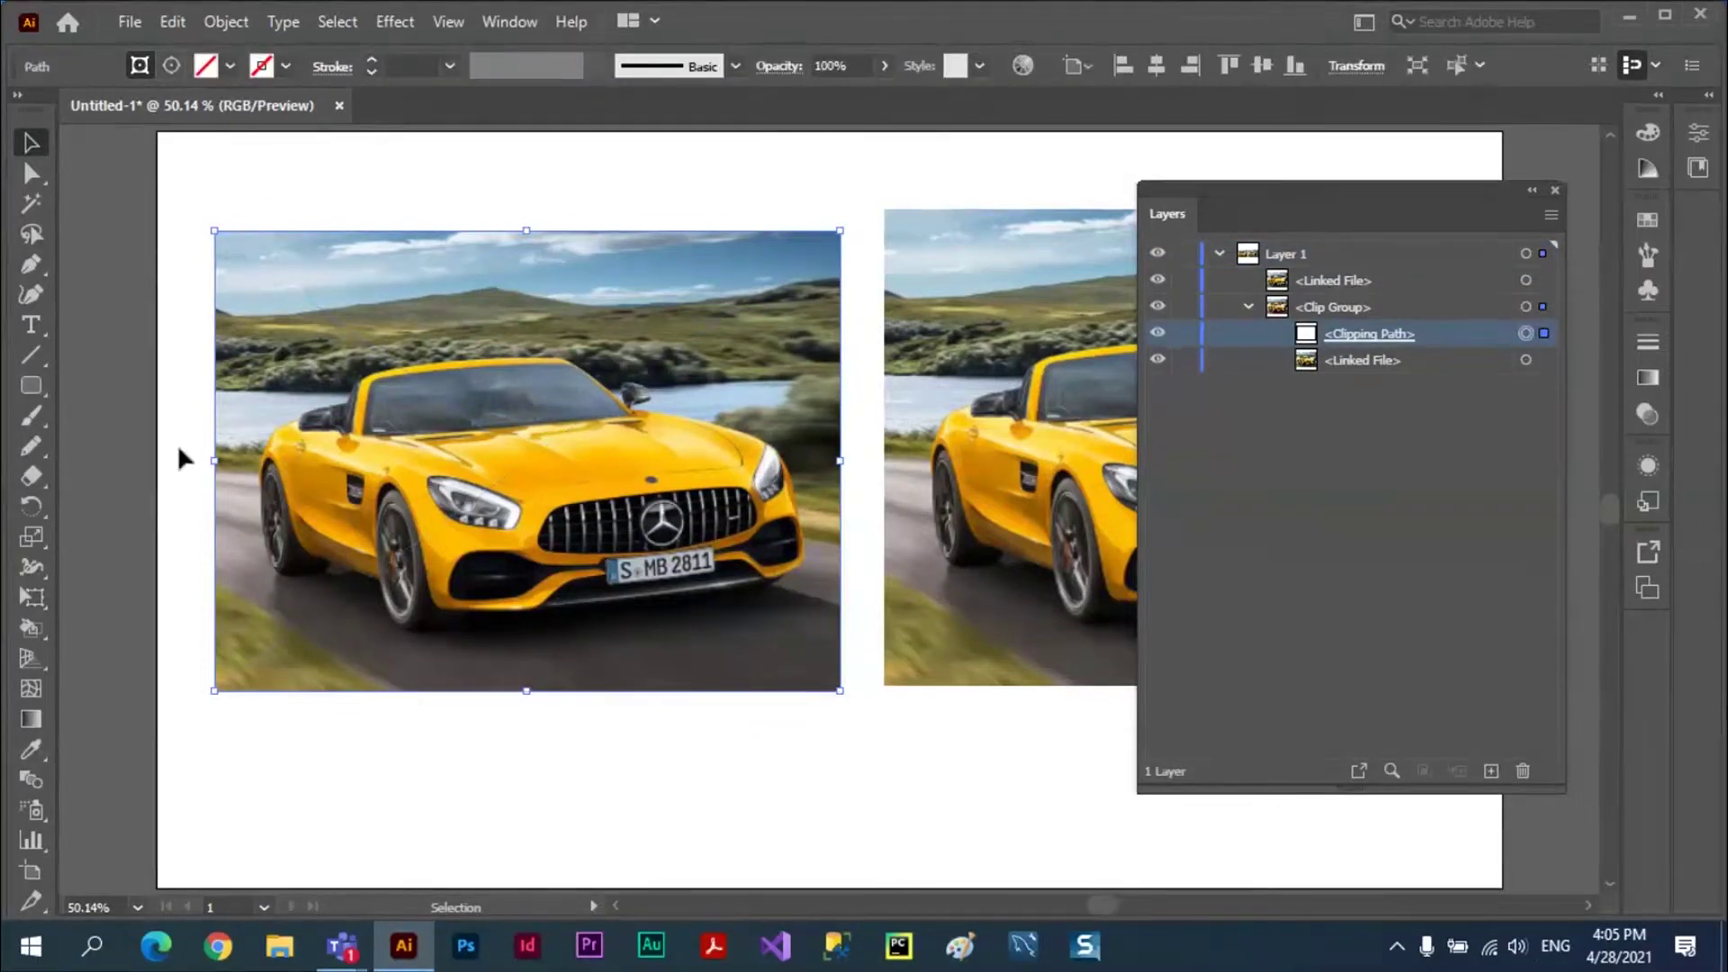
left_click_drag(214, 460, 272, 490)
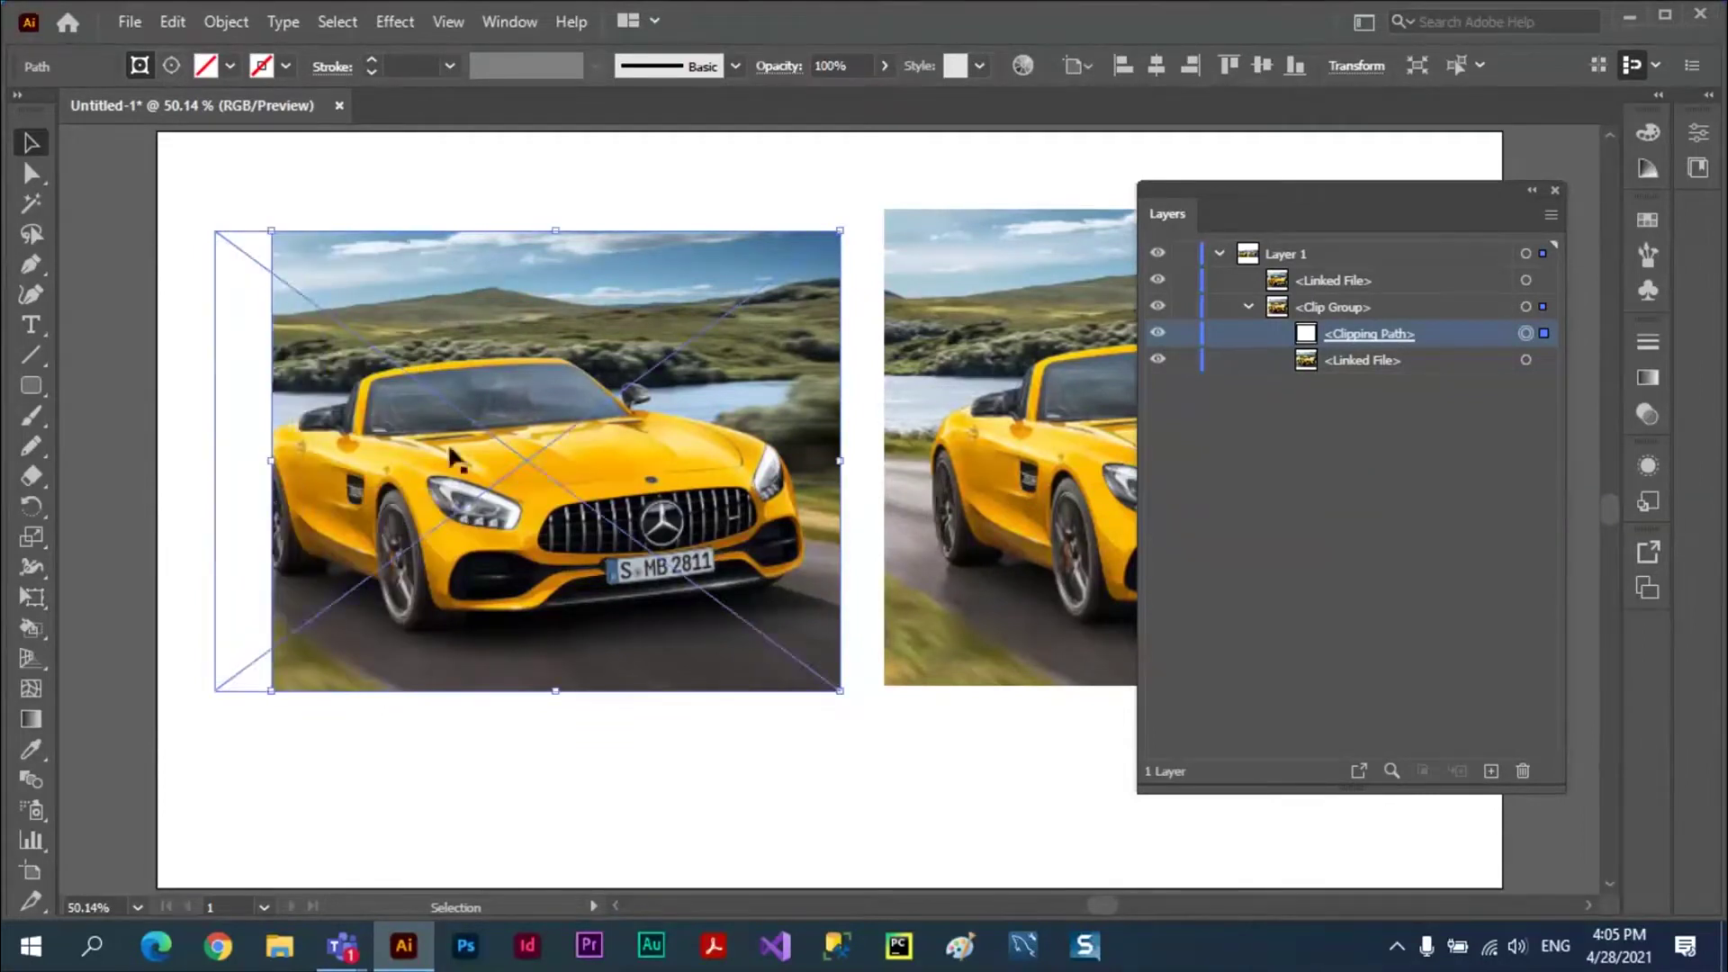
left_click_drag(840, 461, 632, 461)
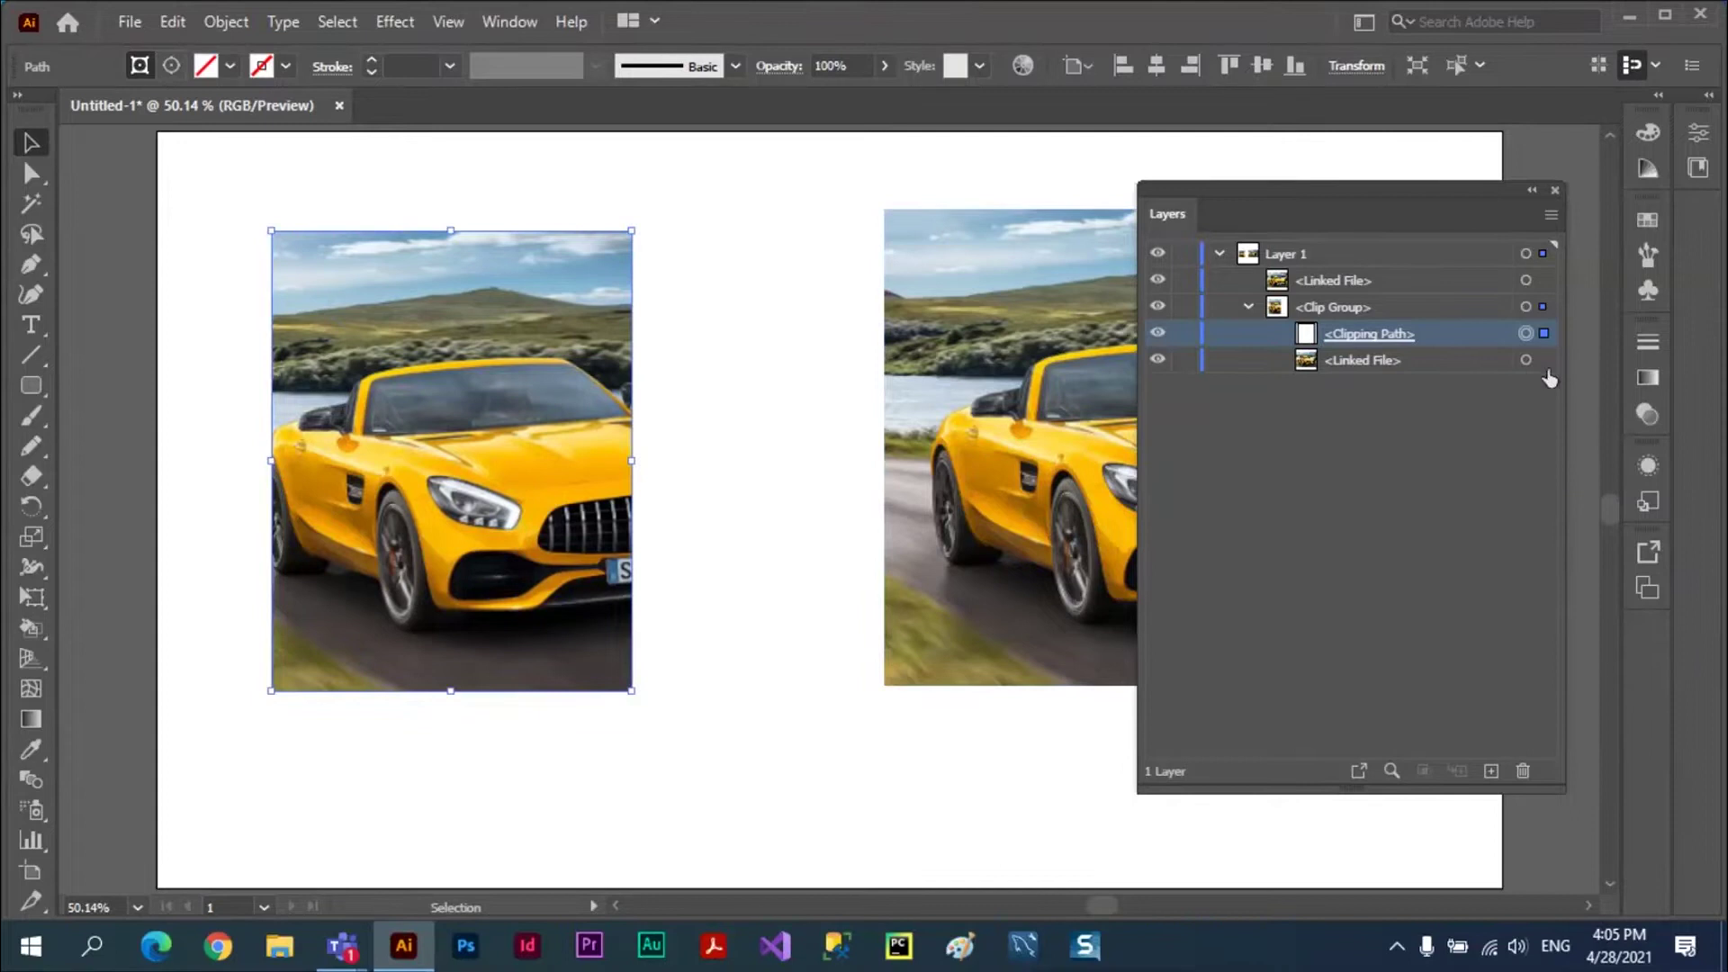
- Select the linked file inside the clip group, shift it left and slightly up within the mask, and close the layer list
left_click(1545, 360)
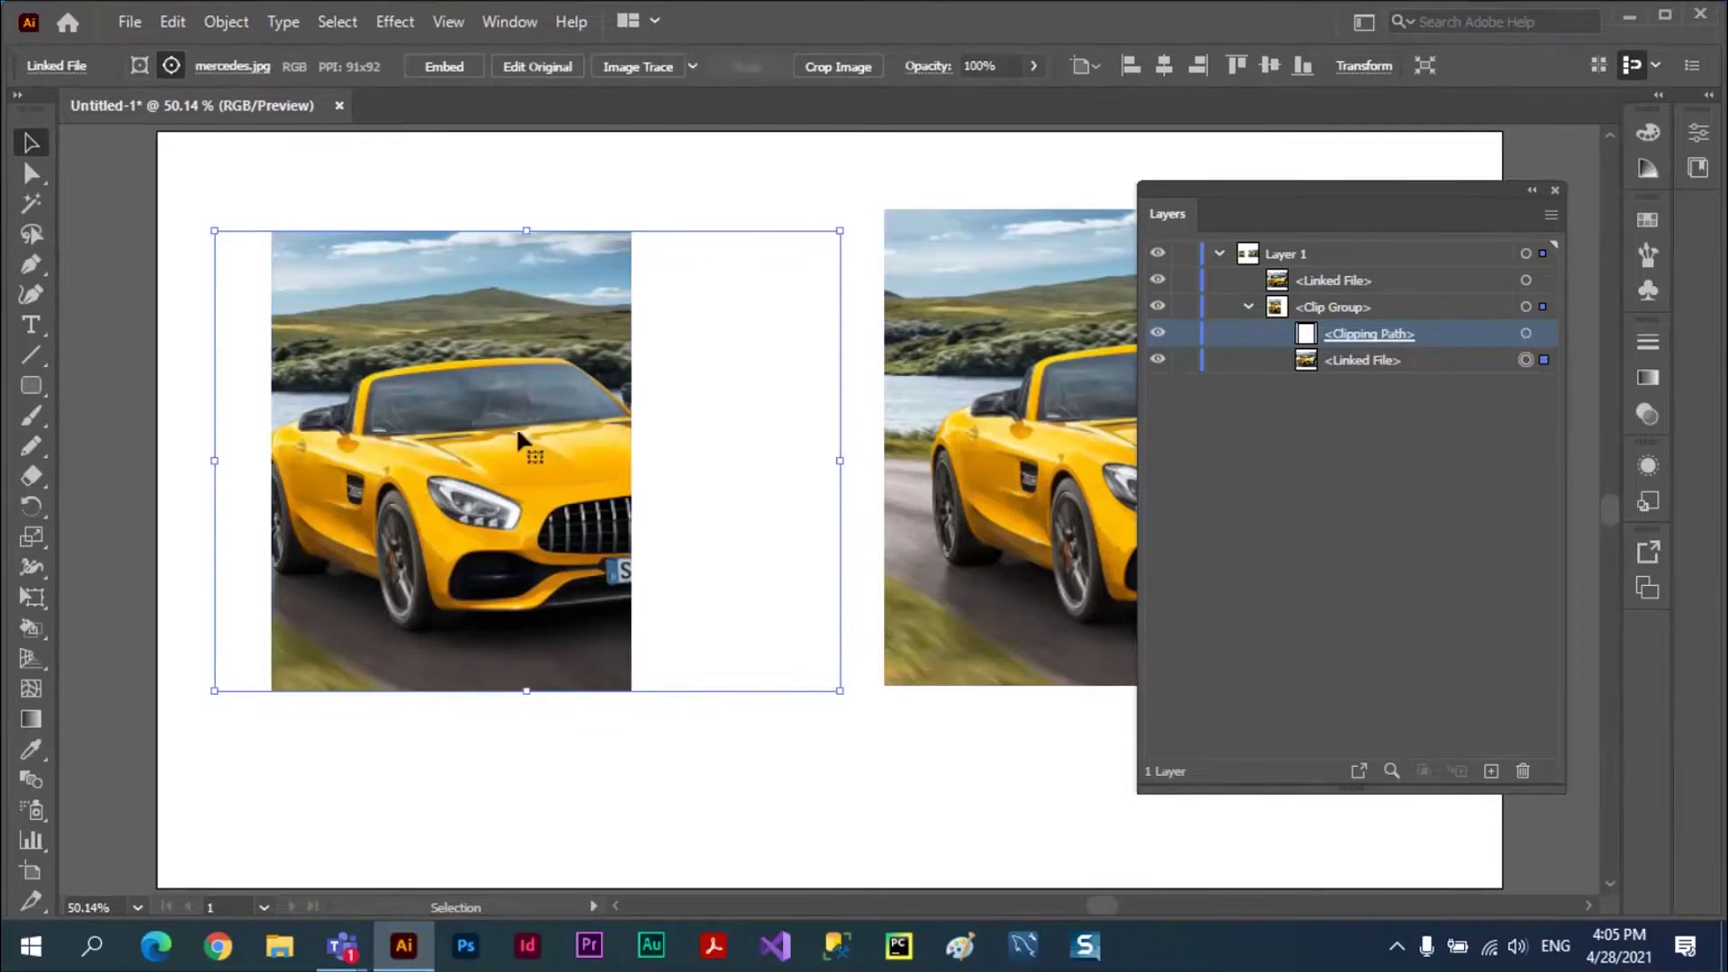
left_click_drag(519, 440, 439, 494)
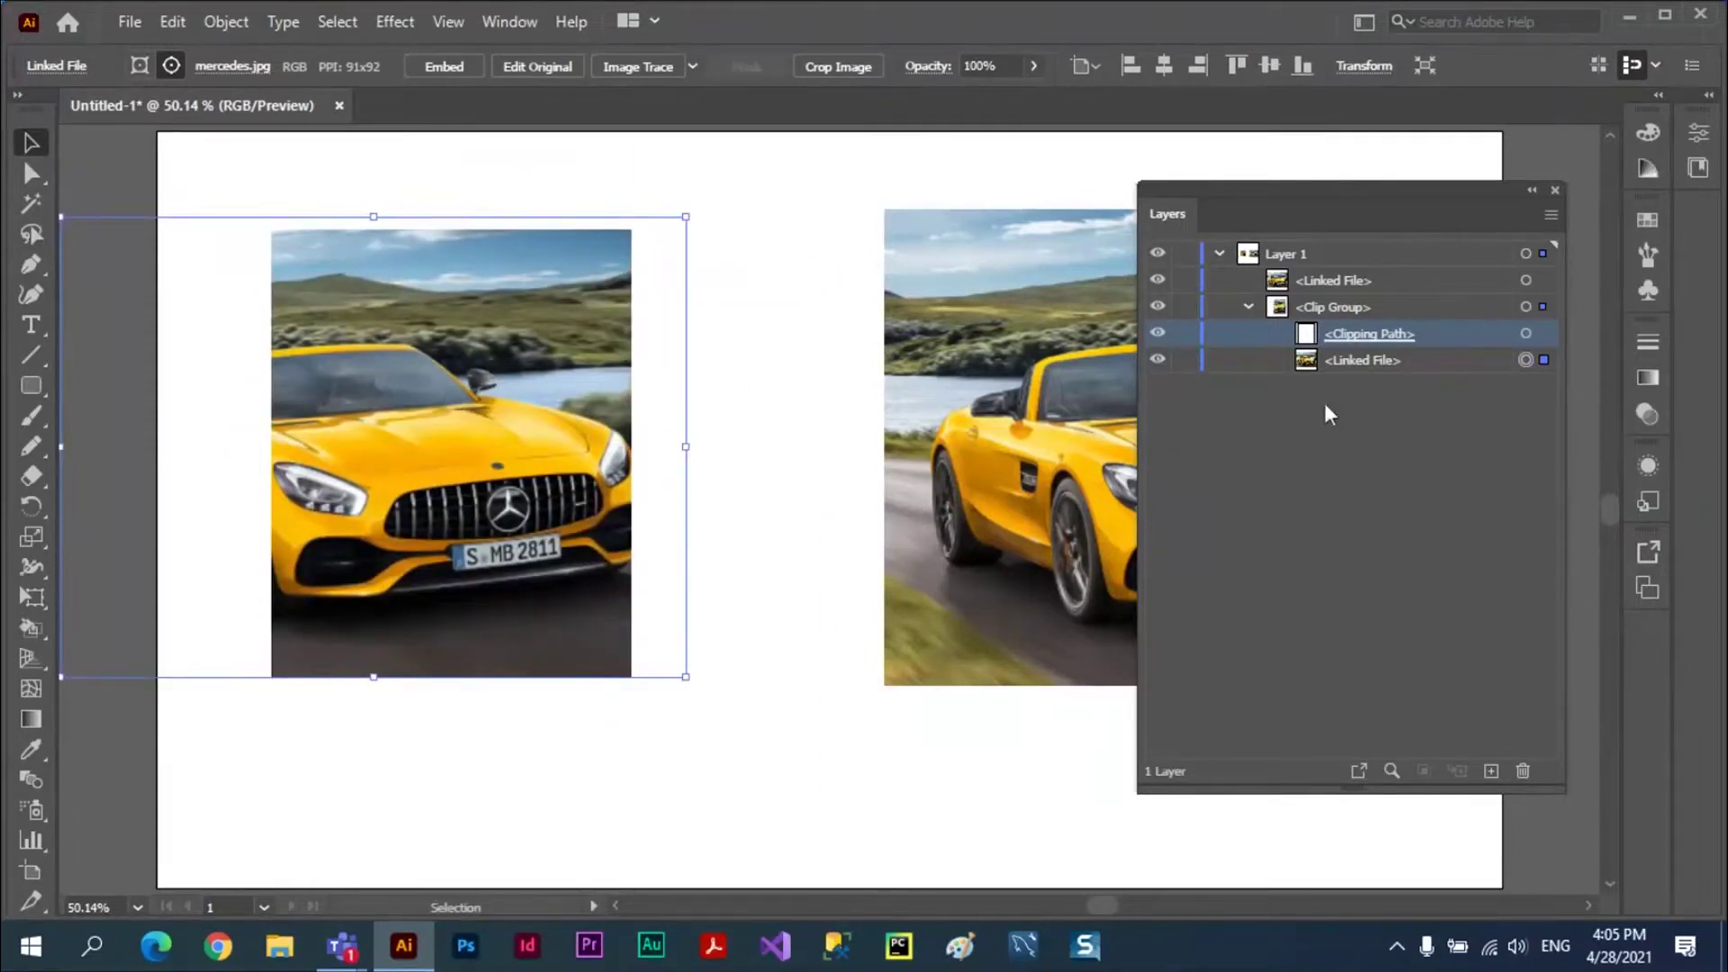
left_click(1554, 190)
left_click(734, 214)
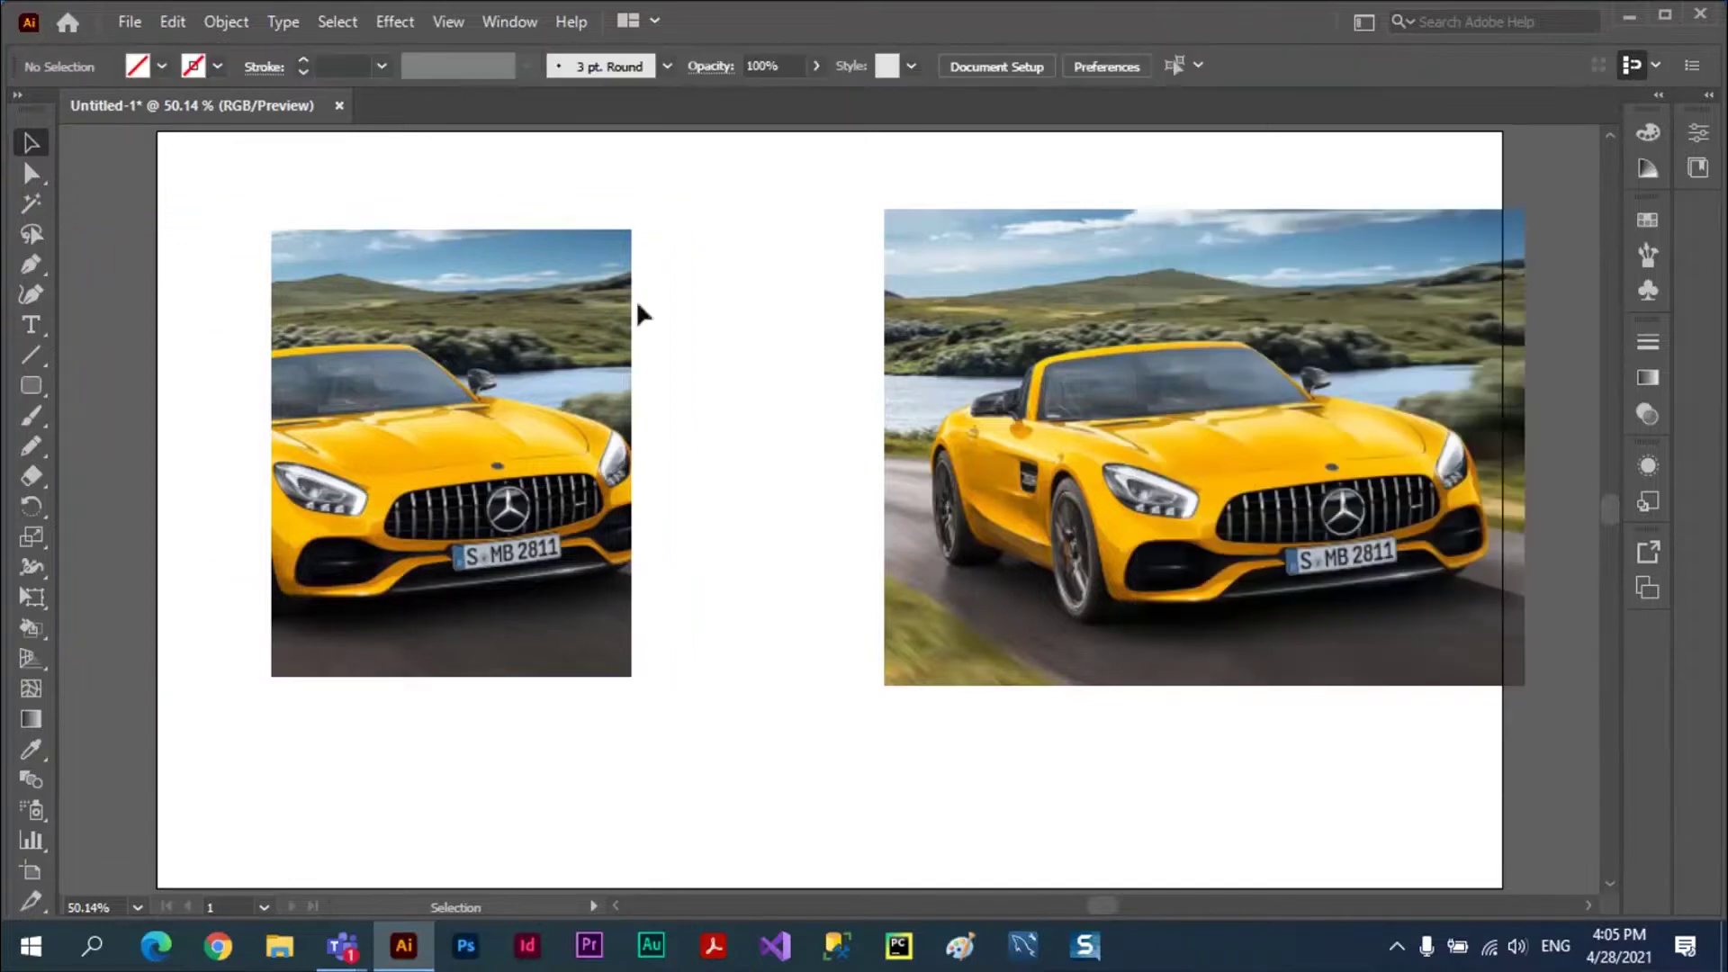
- Move the clip group slightly right, and shift only its image contents about 79 px right and 42 px down
left_click_drag(494, 362, 530, 362)
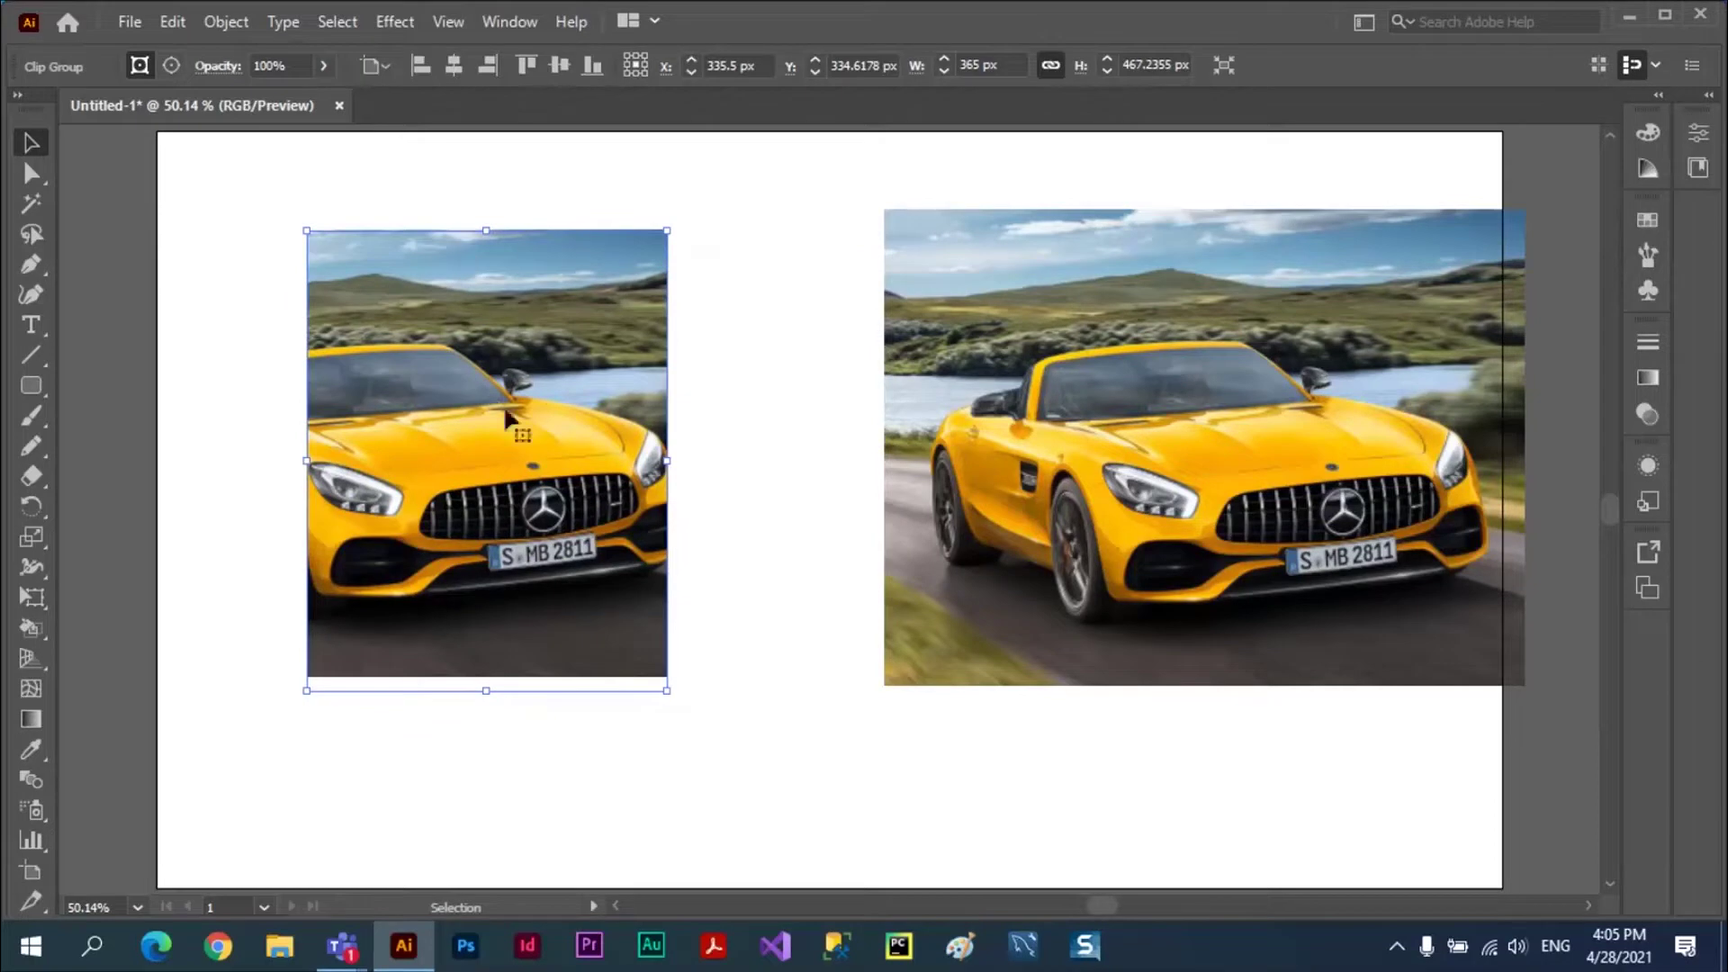
left_click(171, 65)
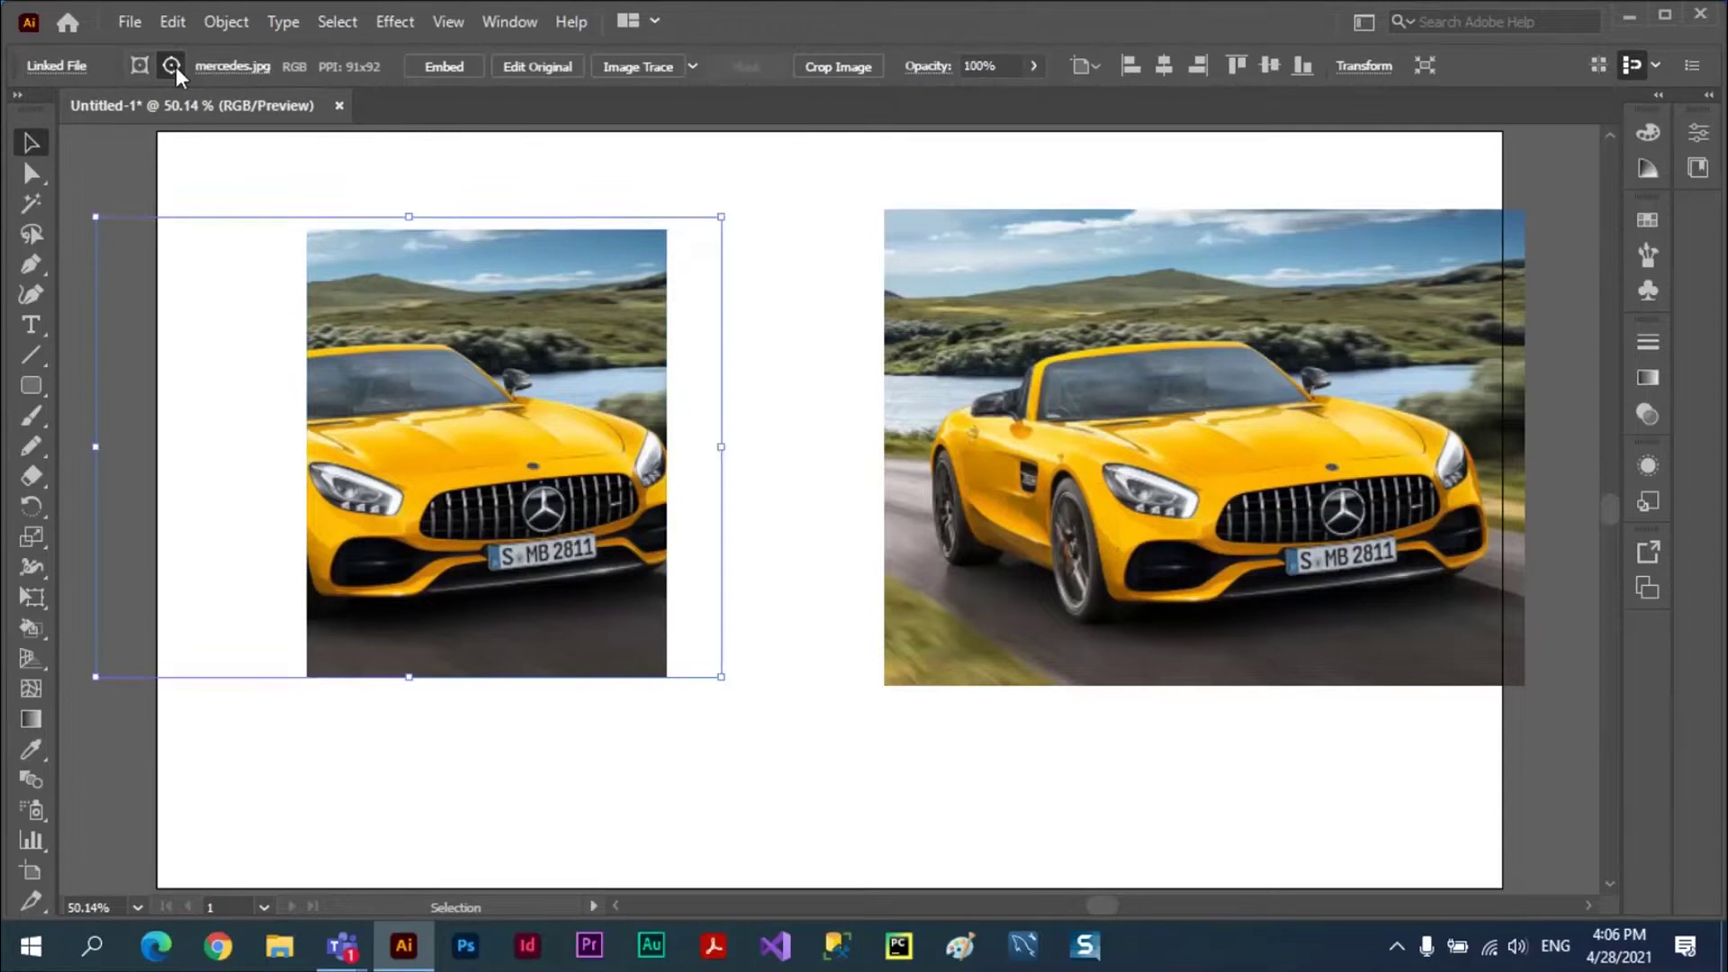
left_click_drag(485, 374, 539, 405)
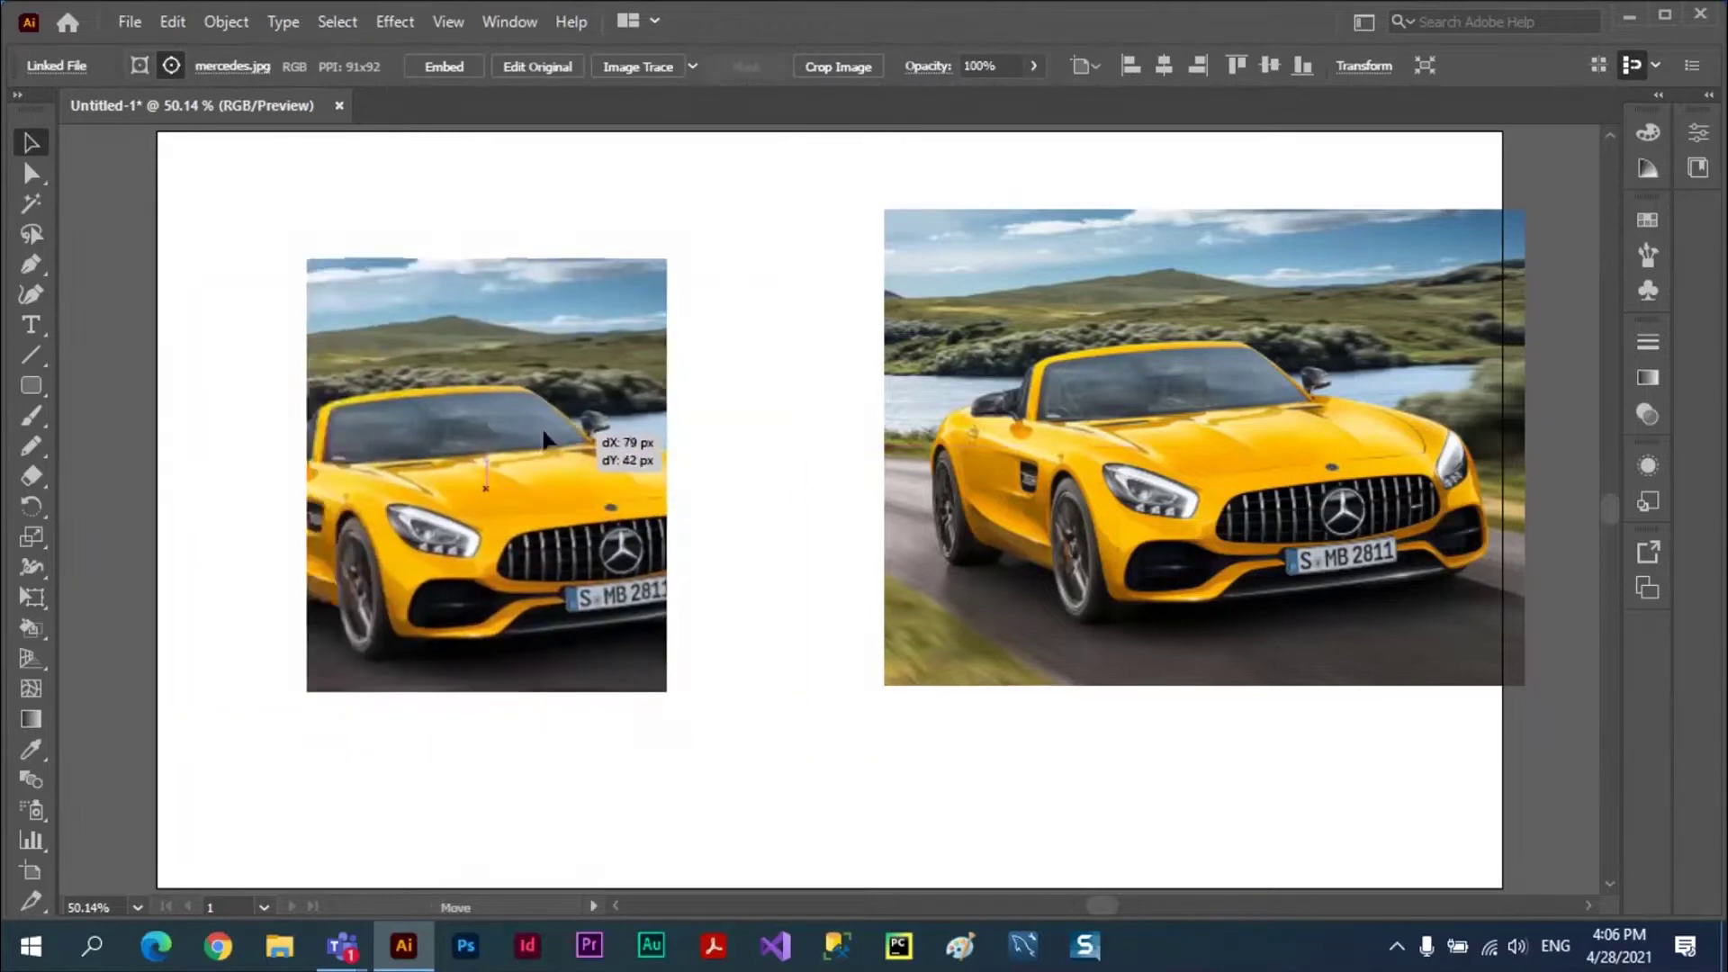
- Lower the top edge of the clipping path, reposition the linked car image within the mask, and deselect it
left_click(139, 66)
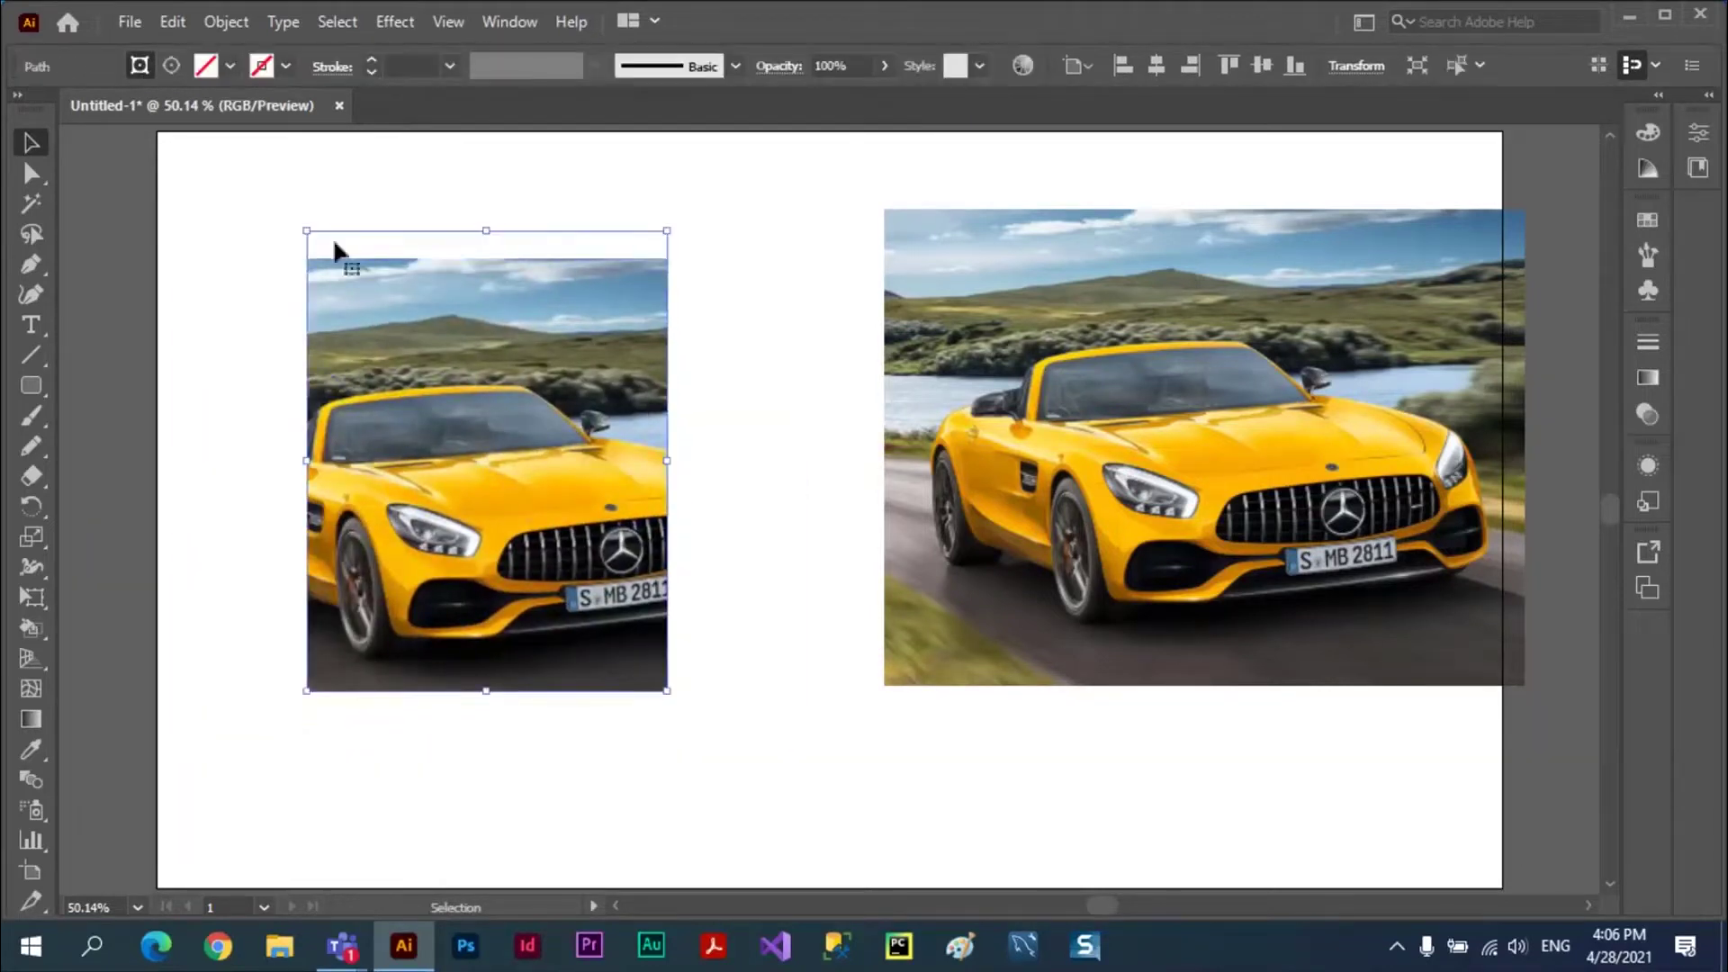
left_click_drag(491, 231, 553, 323)
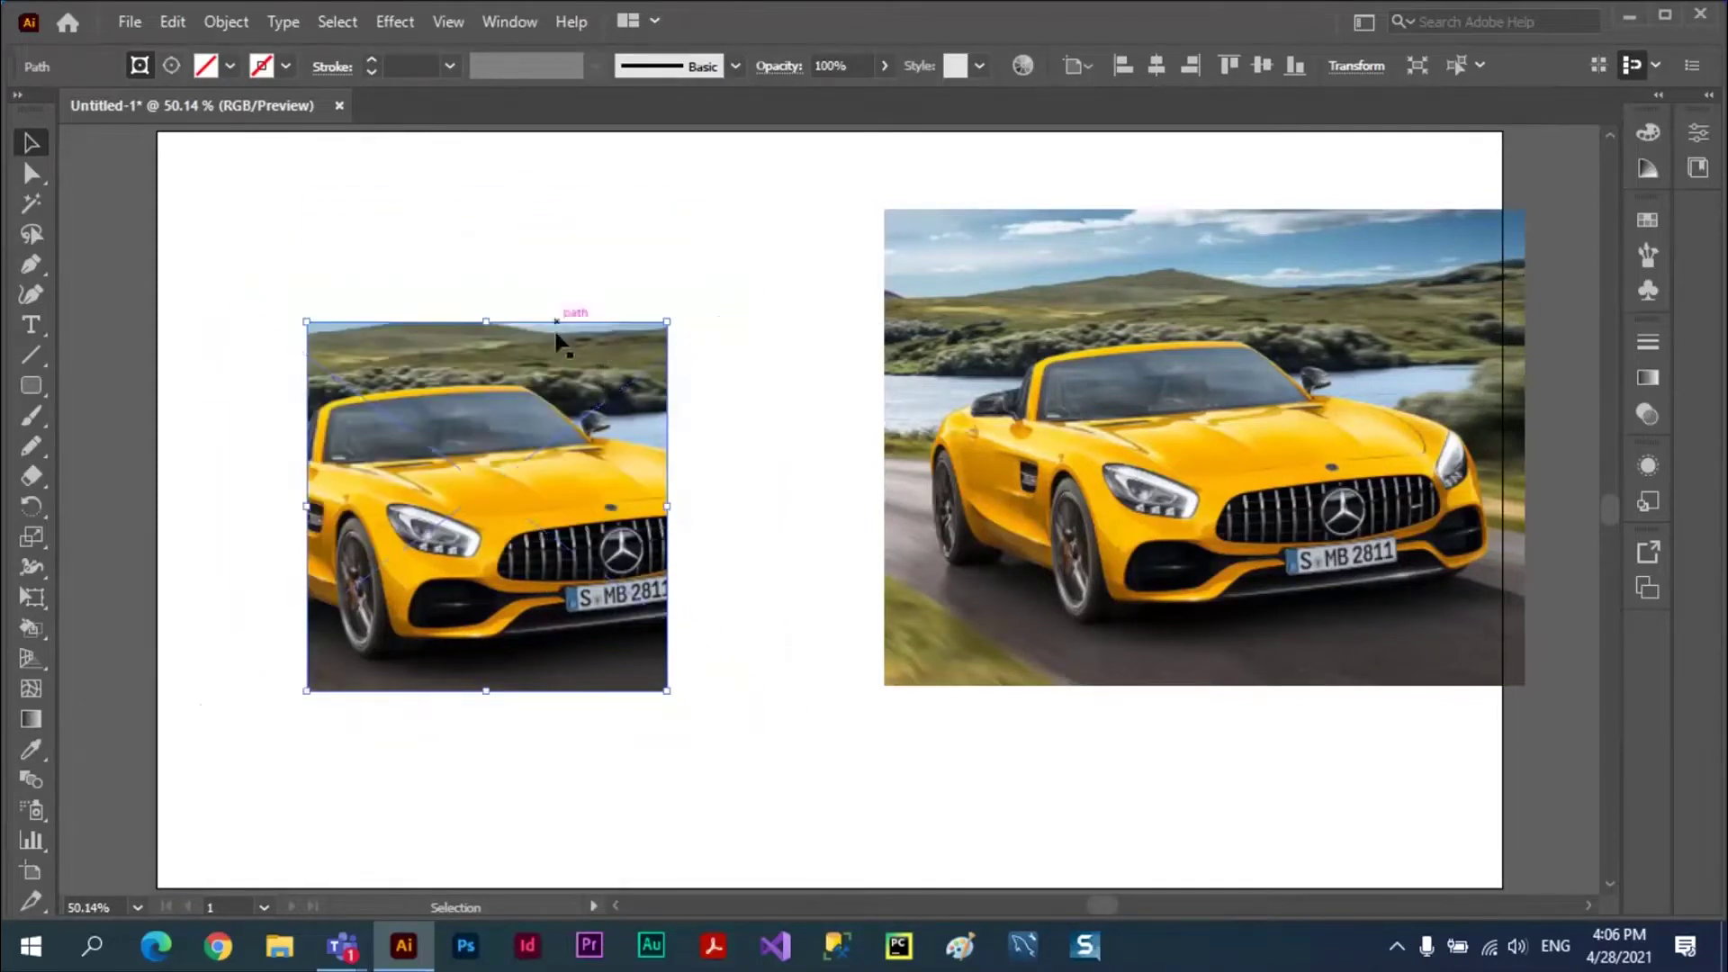
left_click(170, 65)
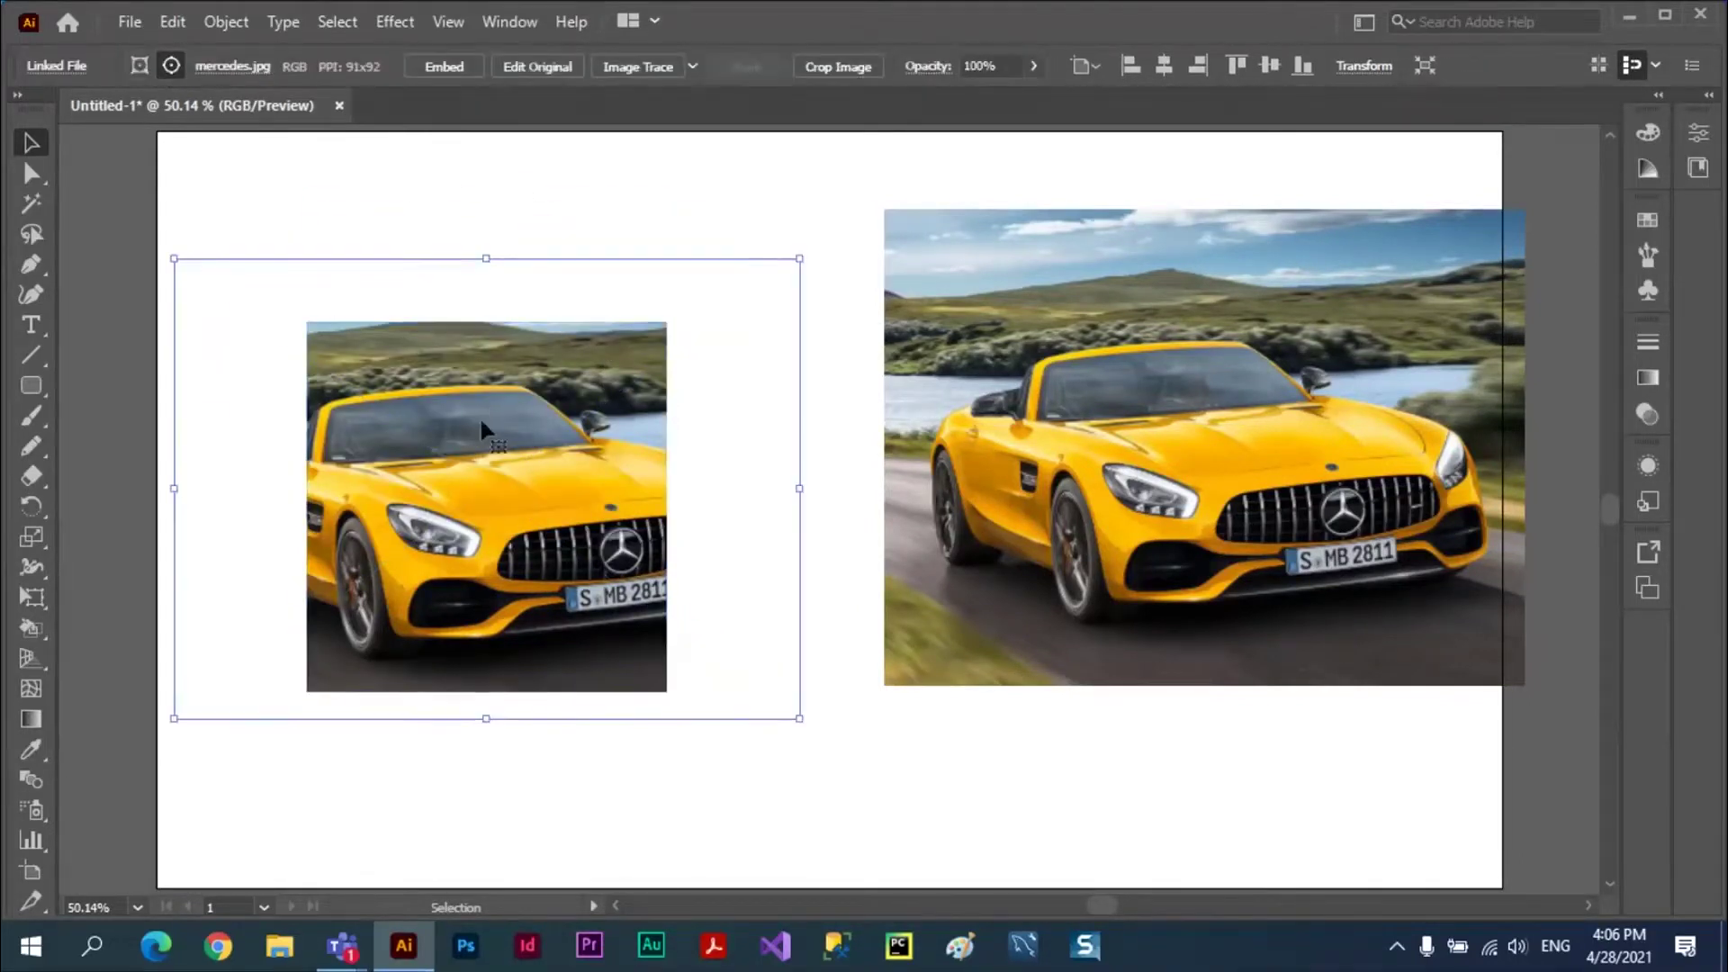
left_click_drag(479, 416, 562, 488)
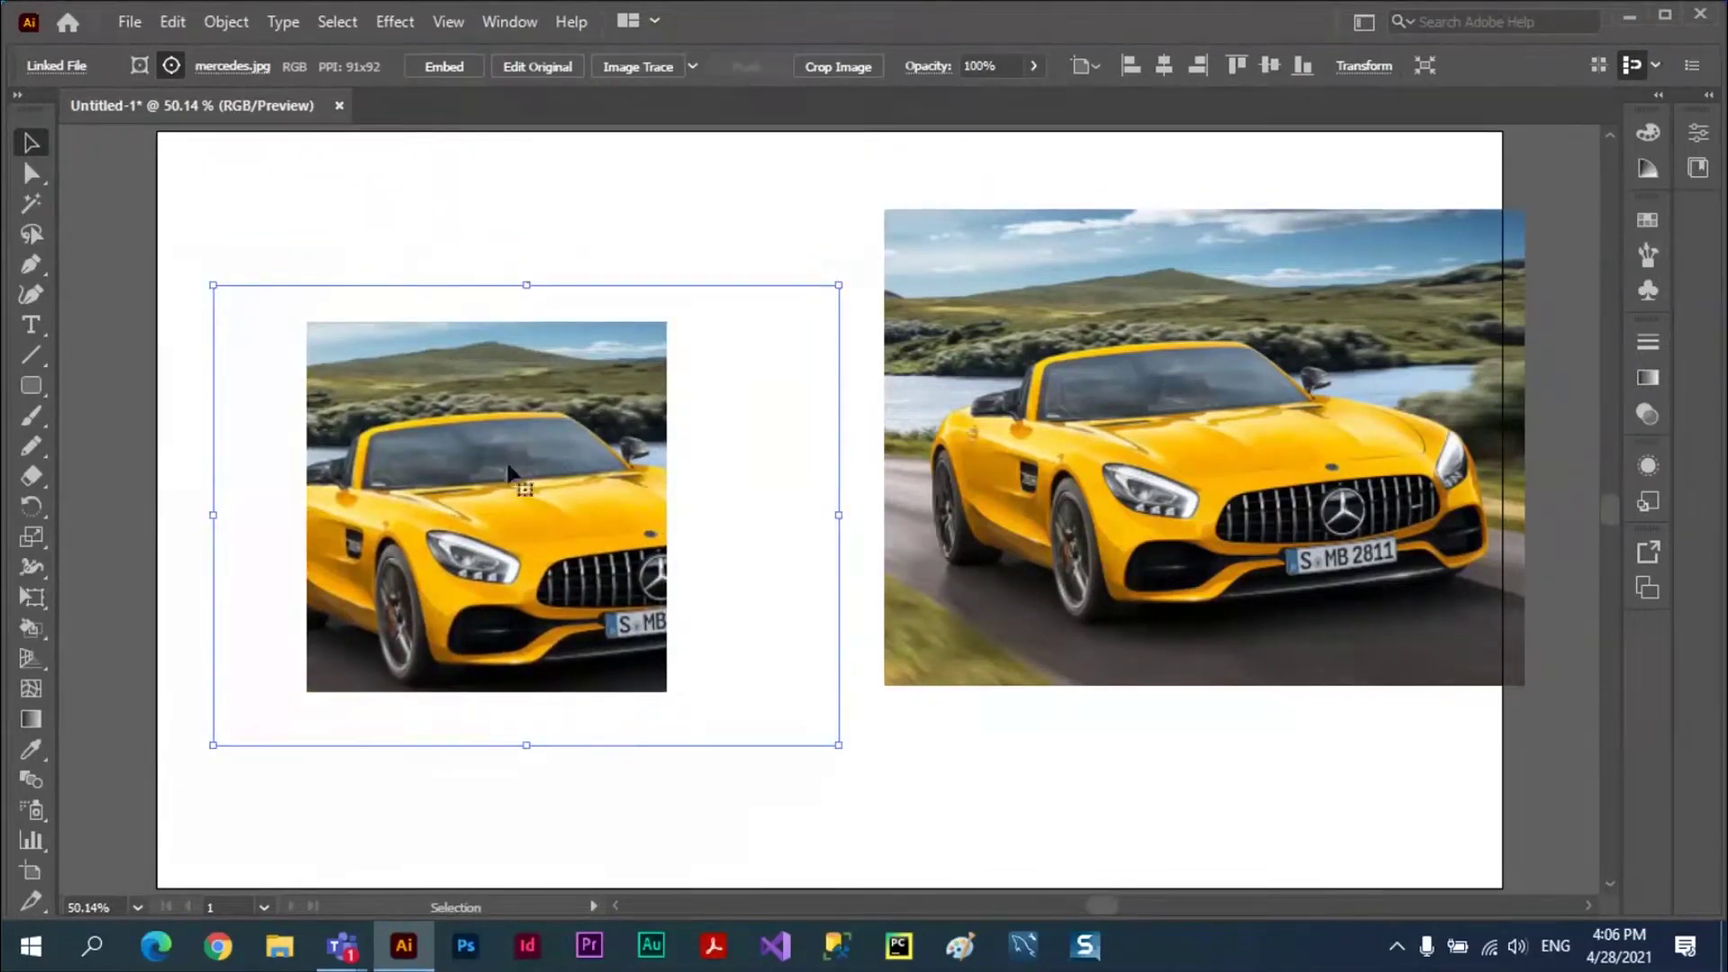
left_click_drag(507, 456, 478, 434)
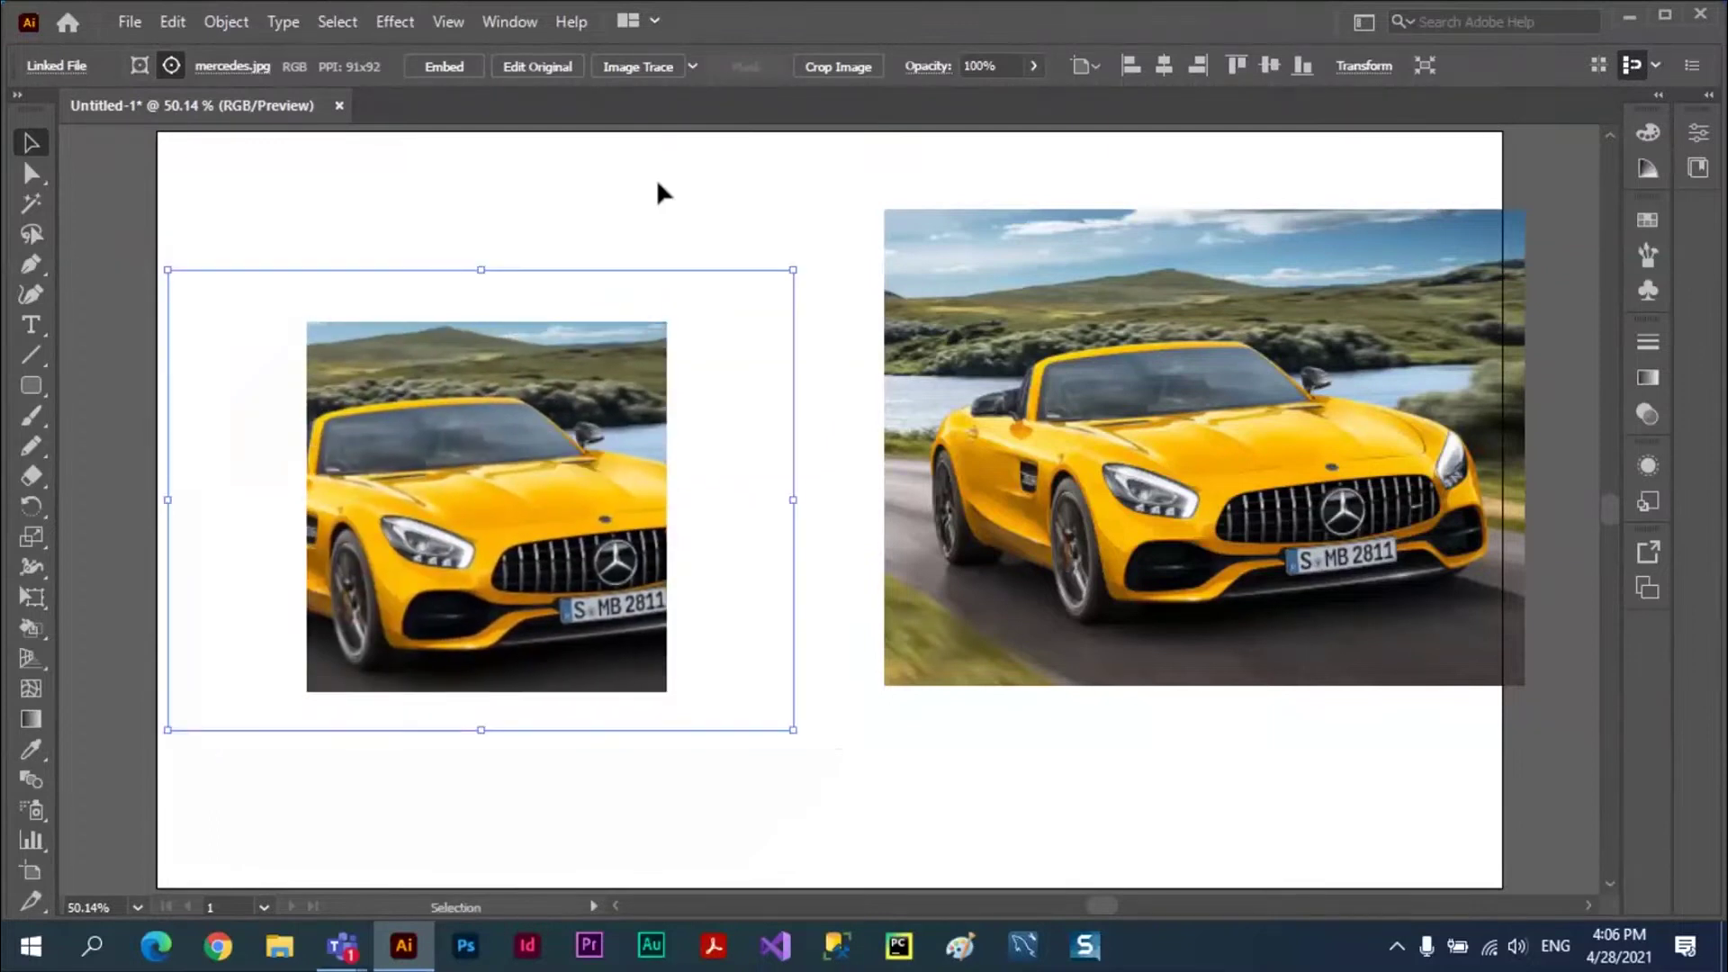
left_click(656, 178)
- Move the separate, unmasked linked car image left and slightly up so it fits on the artboard
left_click_drag(1120, 376, 1004, 354)
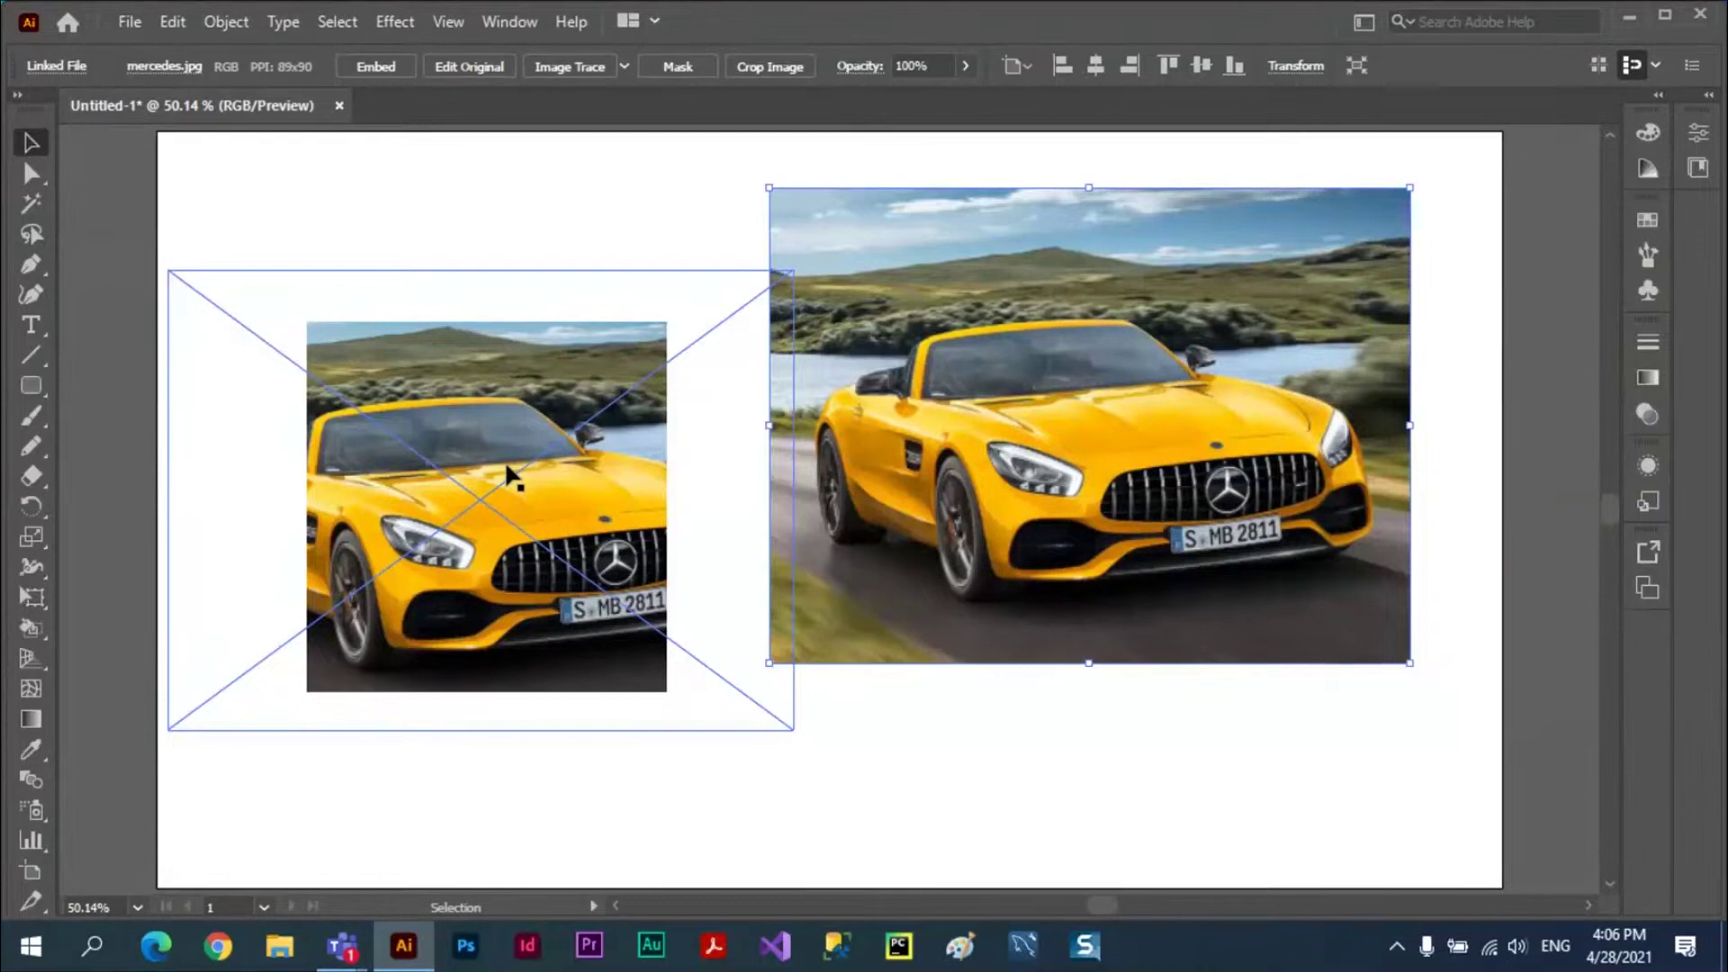
left_click(767, 68)
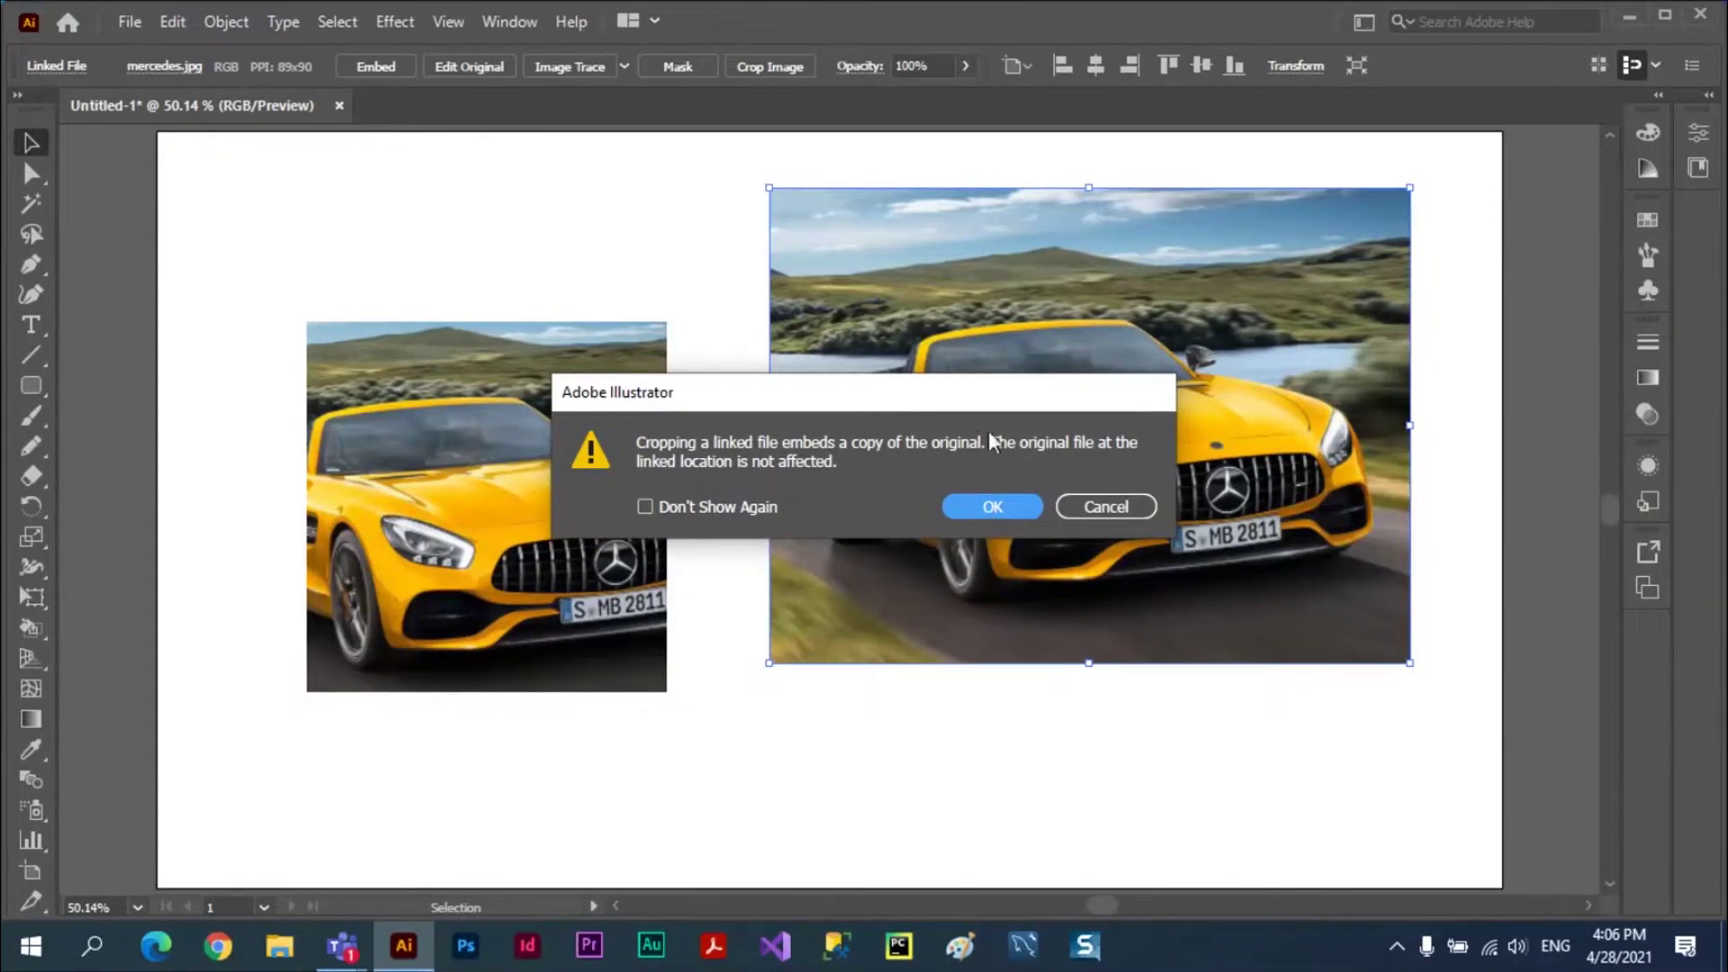
left_click(1005, 506)
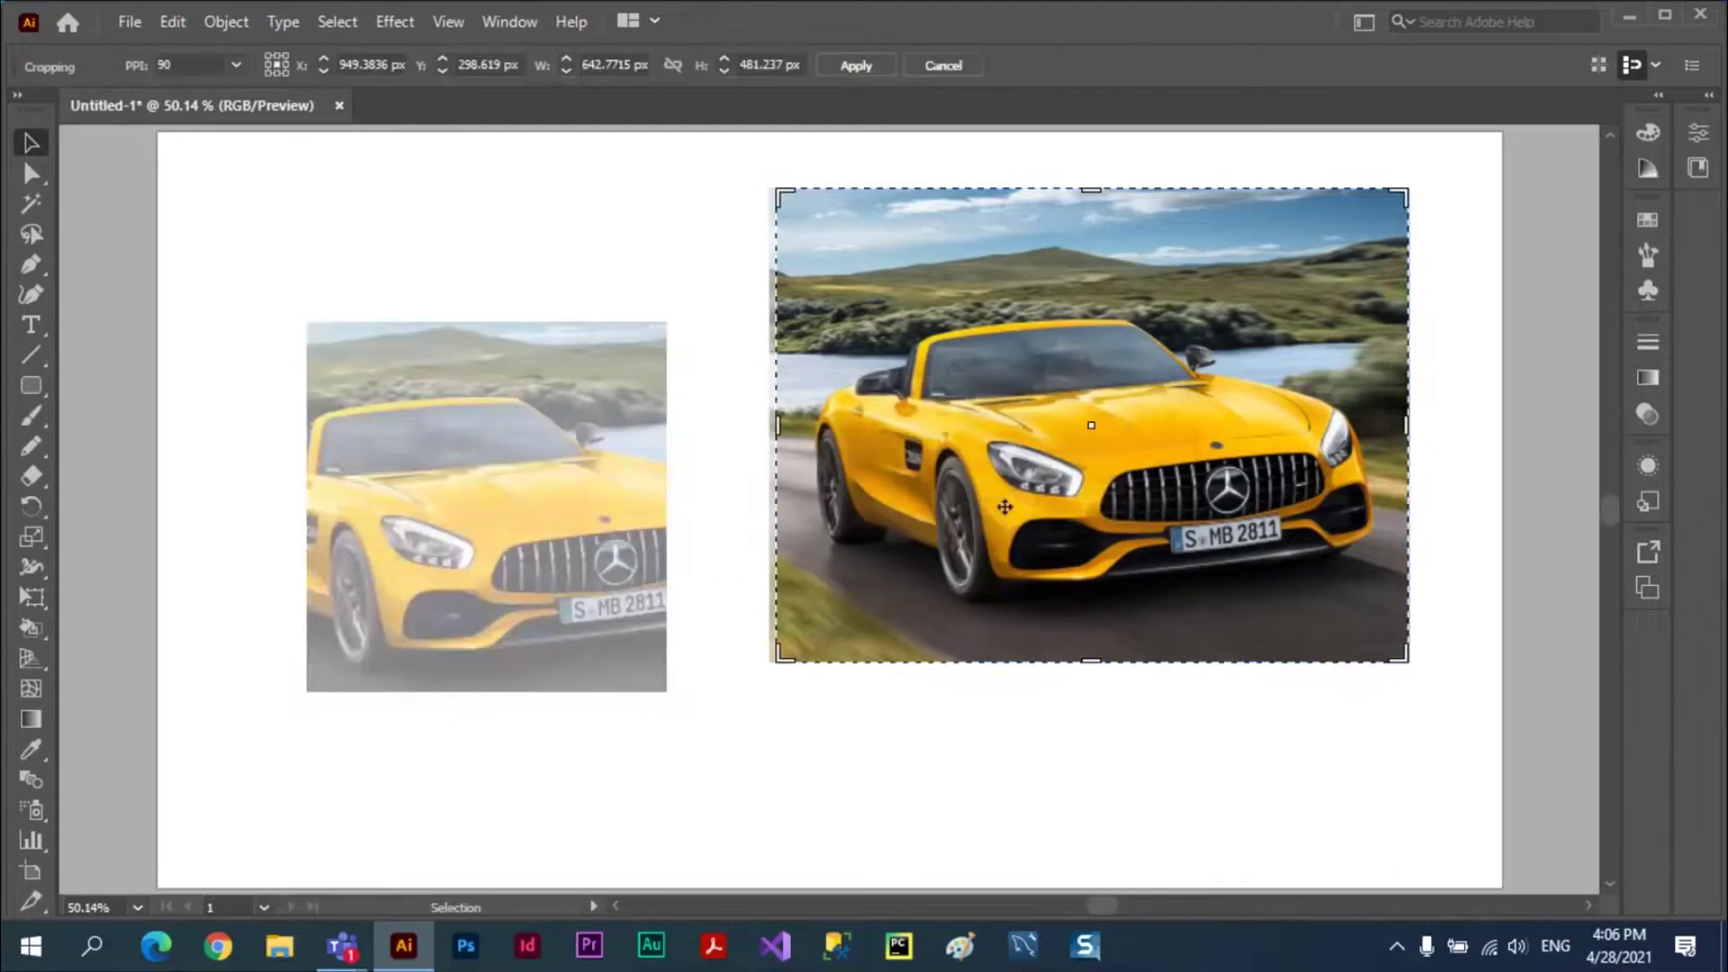
left_click_drag(785, 192, 980, 214)
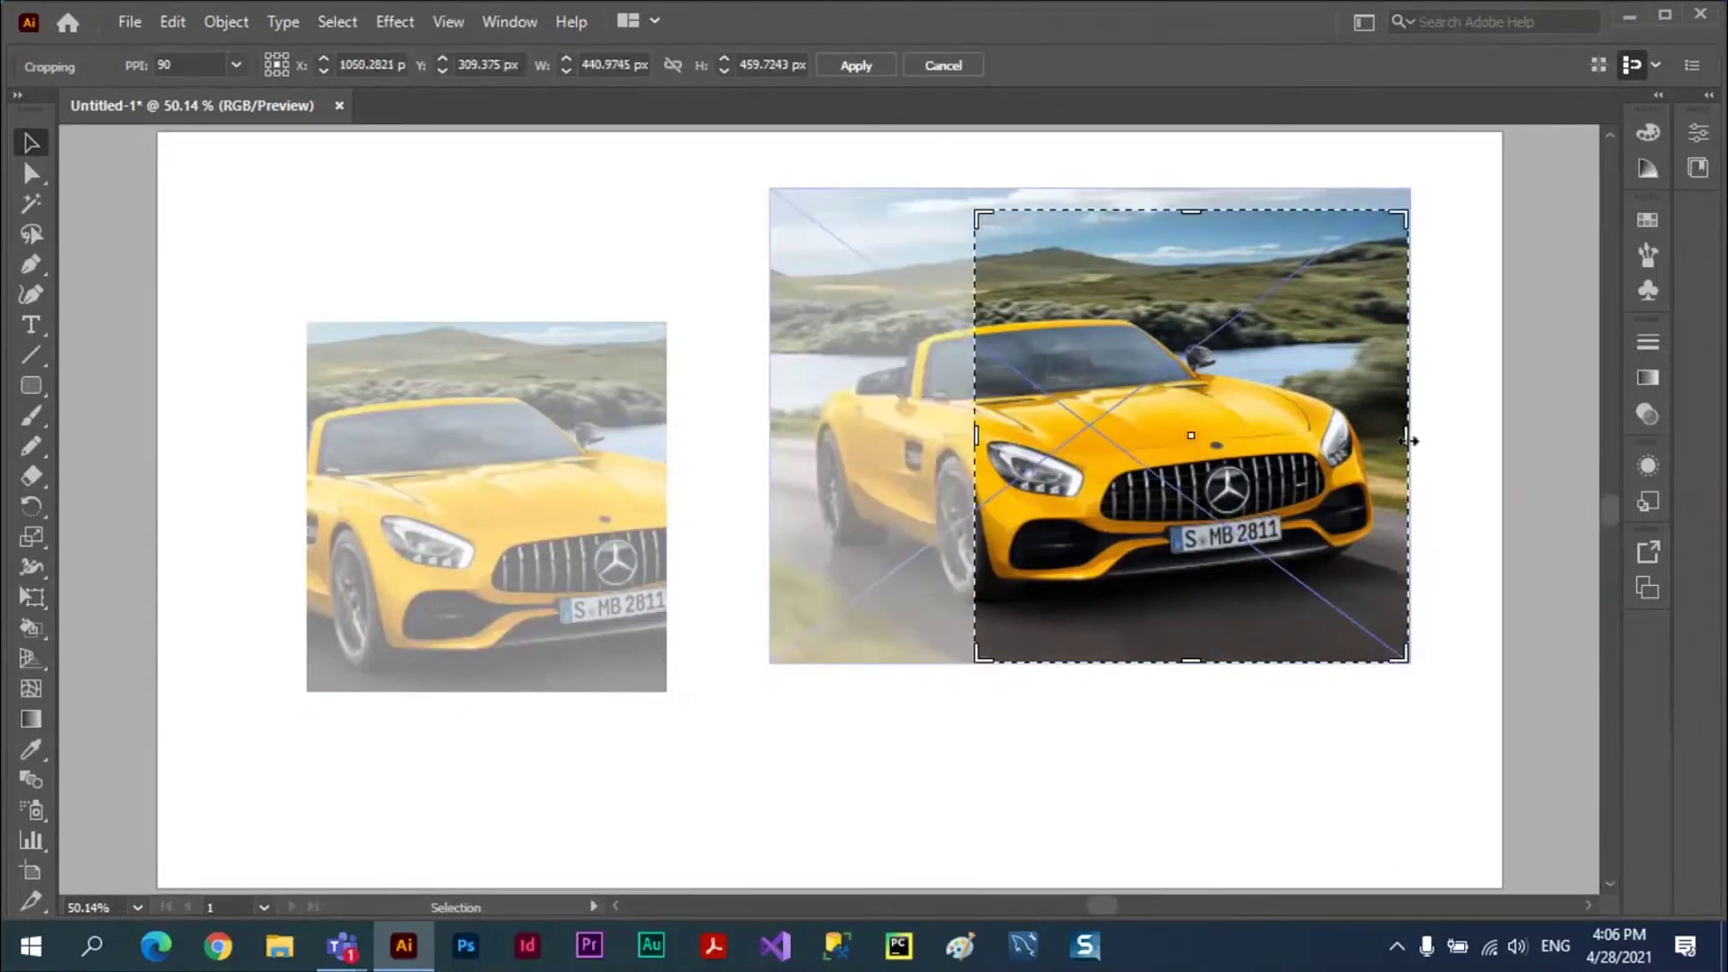
left_click_drag(1409, 441, 1215, 441)
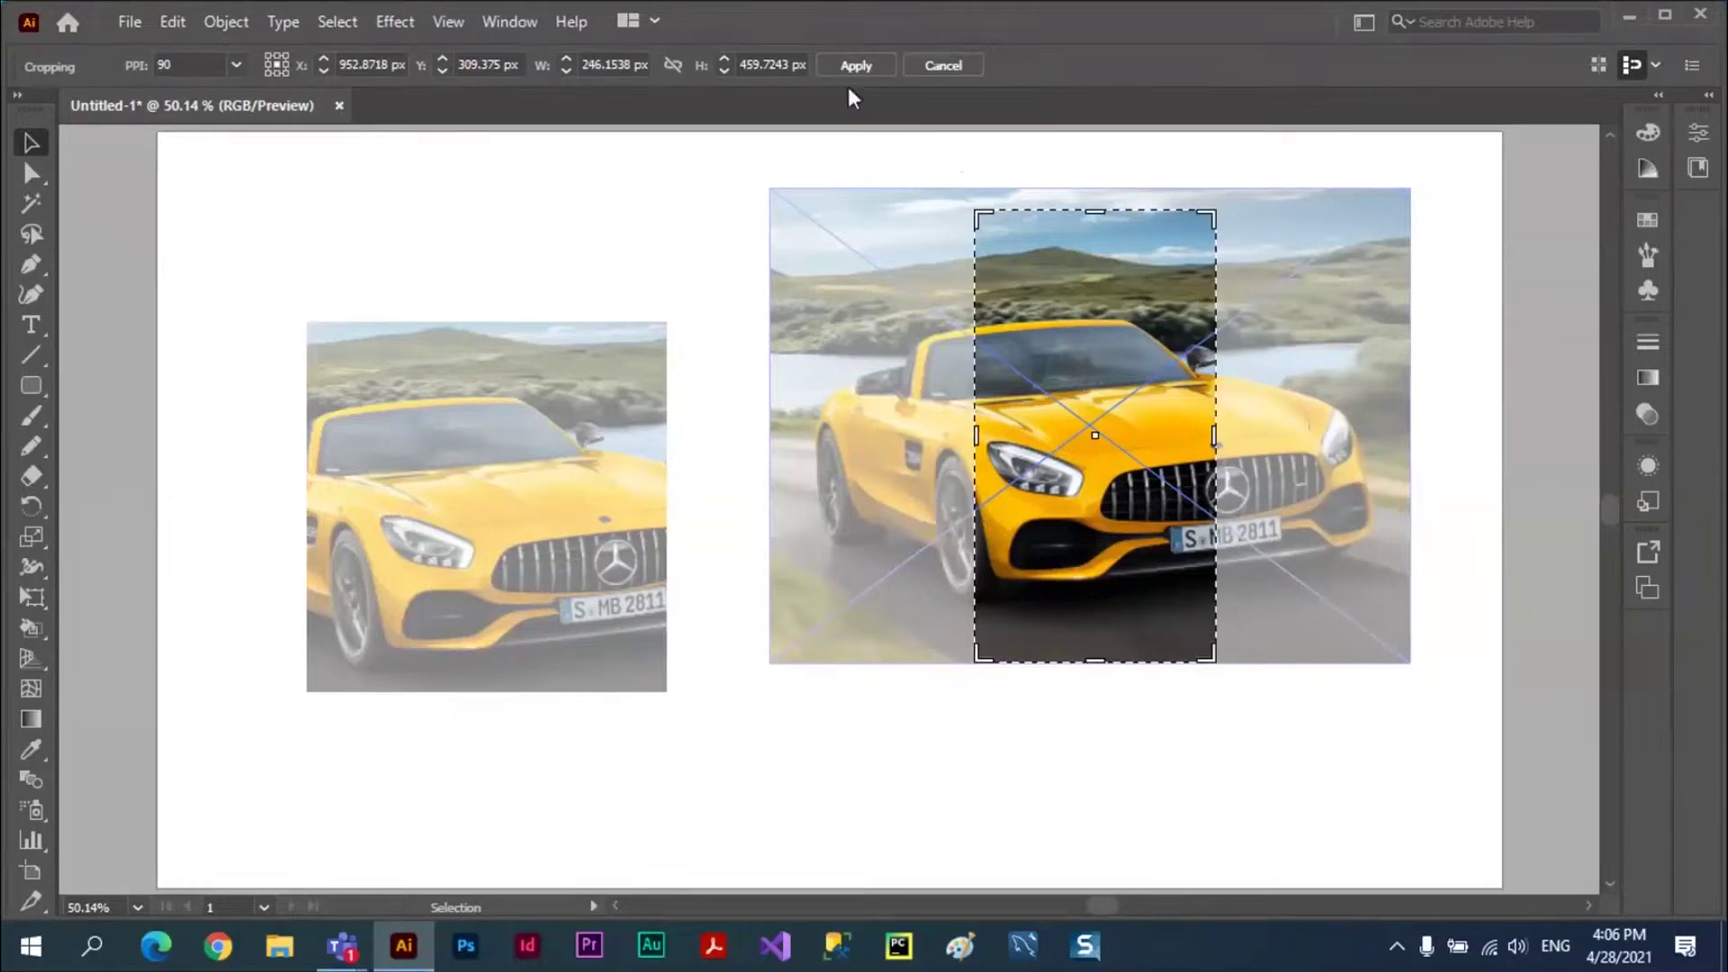
left_click(951, 65)
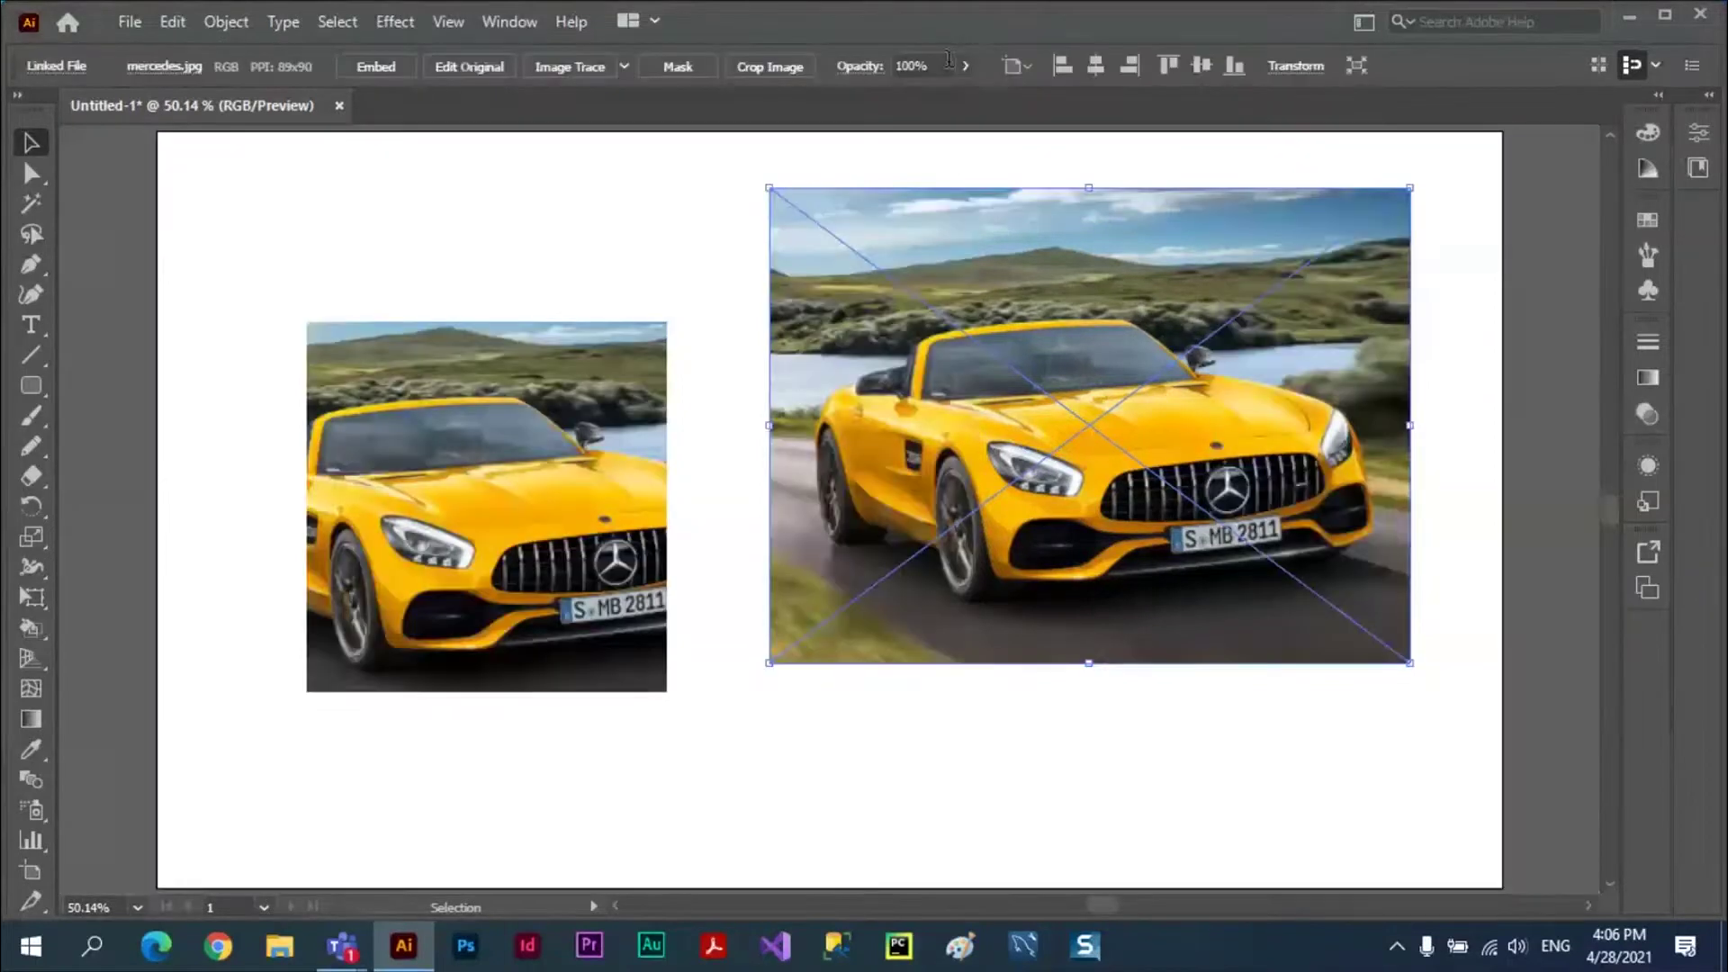
- Crop the unmasked linked car image at 90 PPI to about 536 × 244 px by pulling in all four sides, accepting the embedding
left_click(756, 68)
left_click(785, 72)
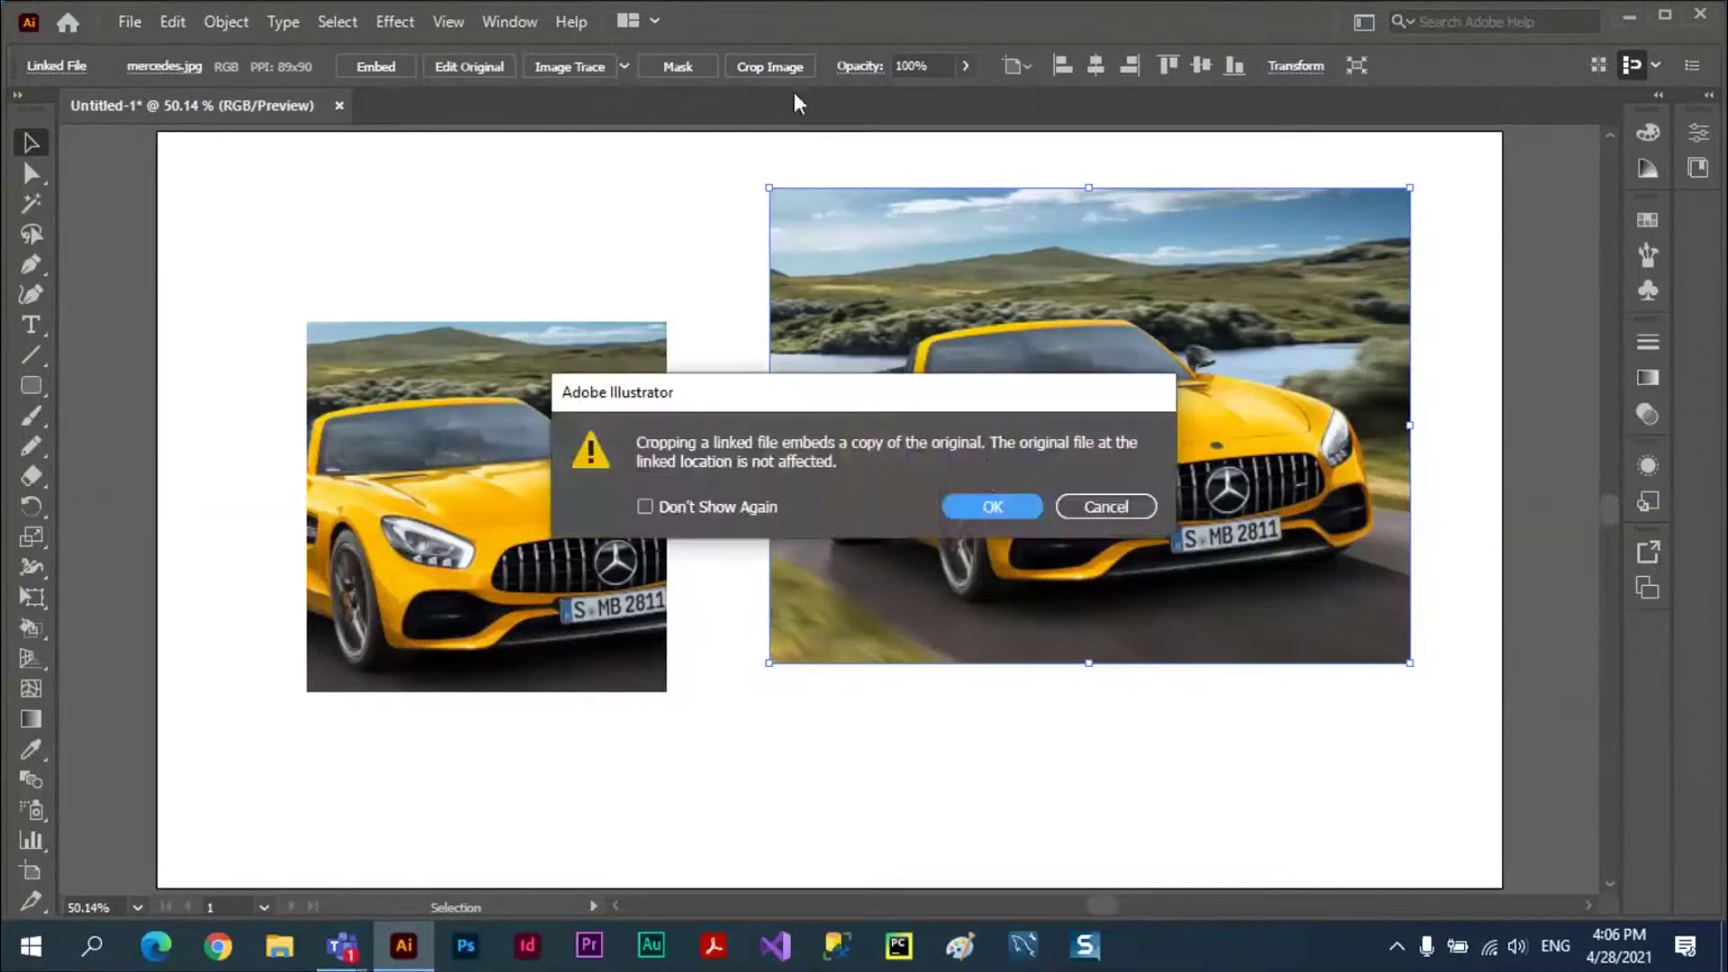
left_click(979, 505)
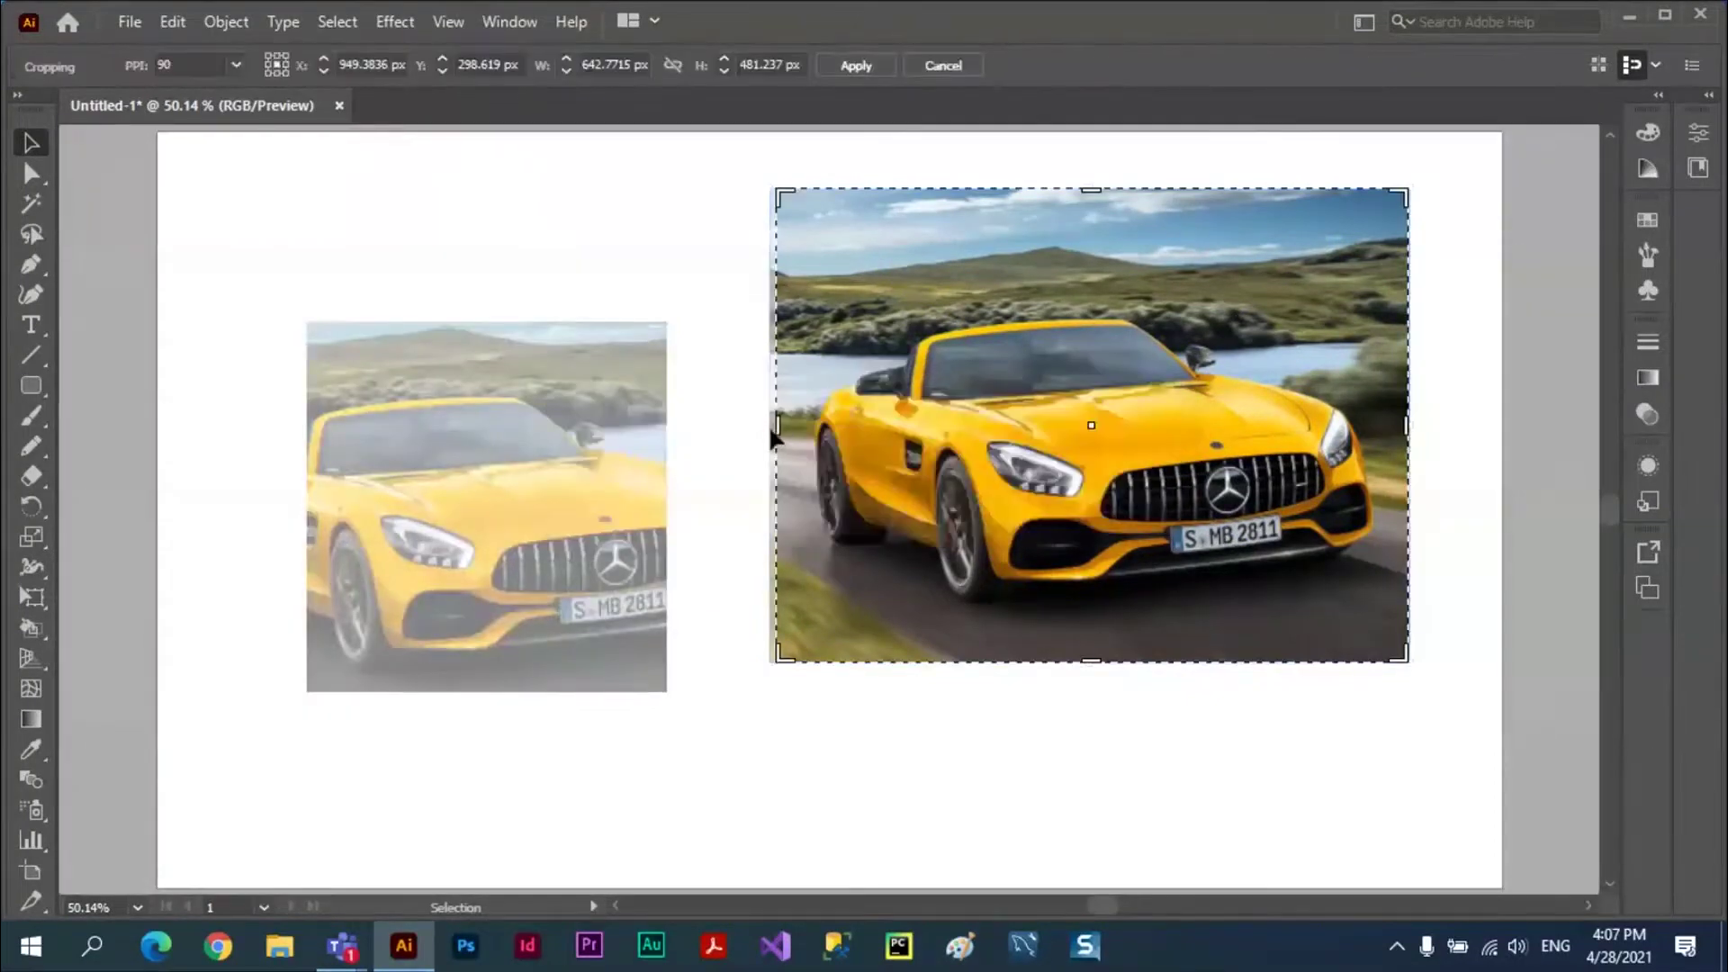
left_click_drag(772, 436, 794, 436)
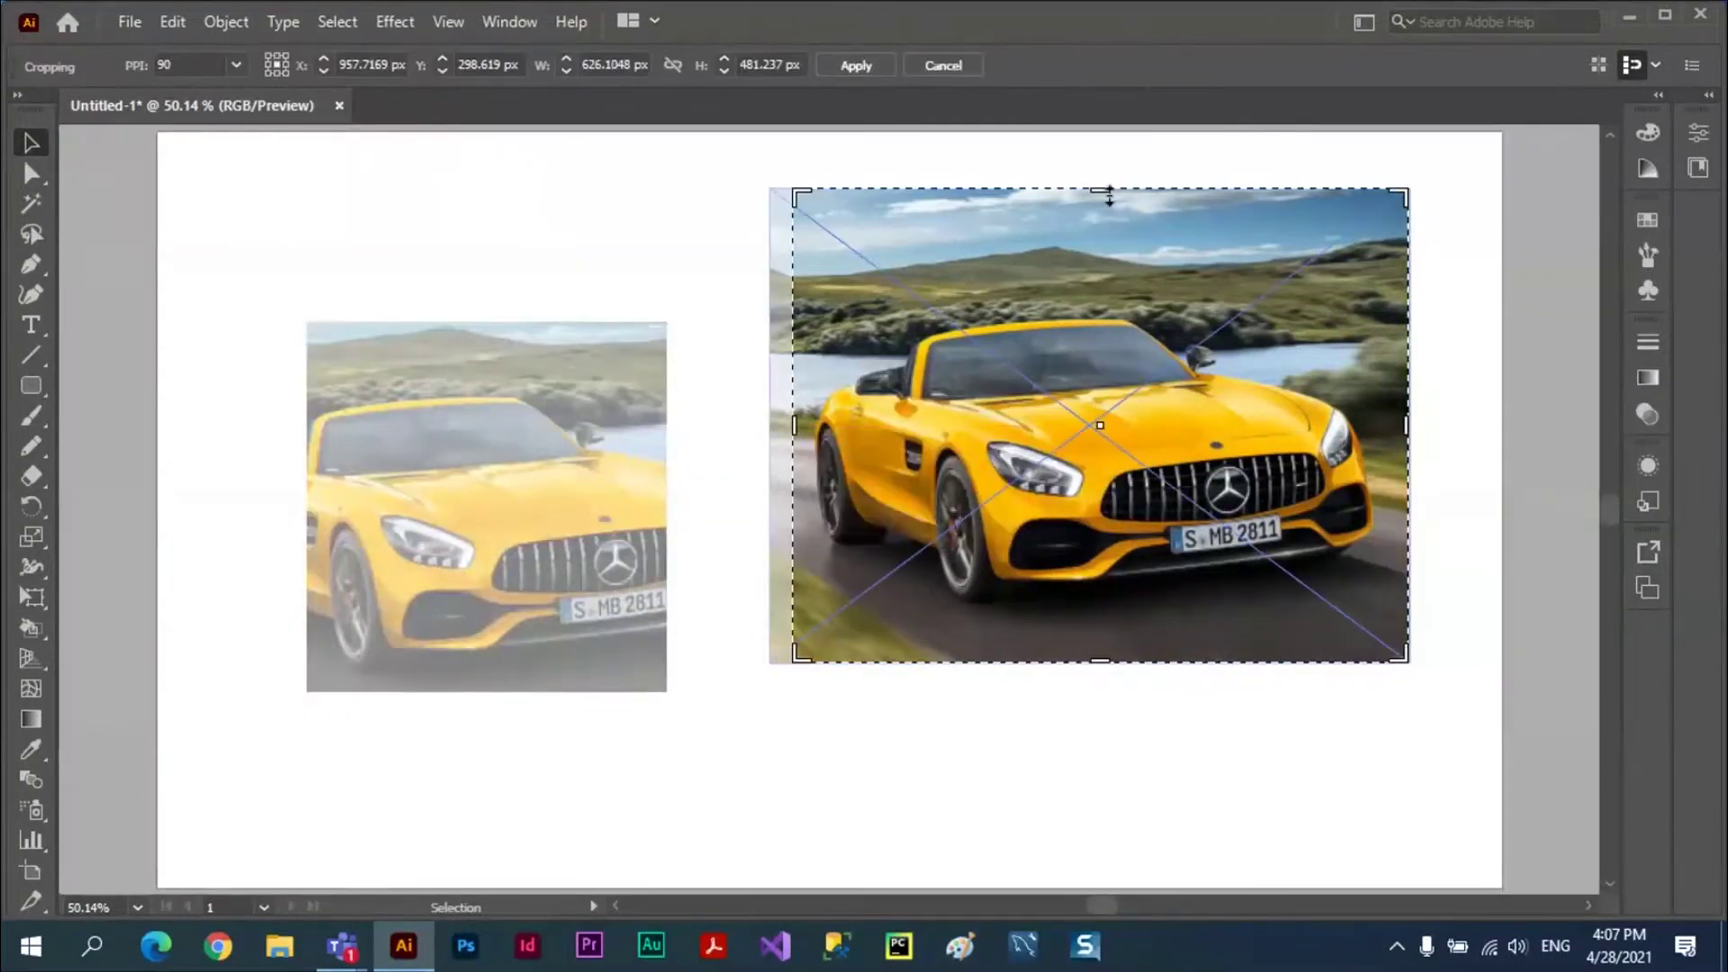
left_click_drag(1110, 194, 1110, 315)
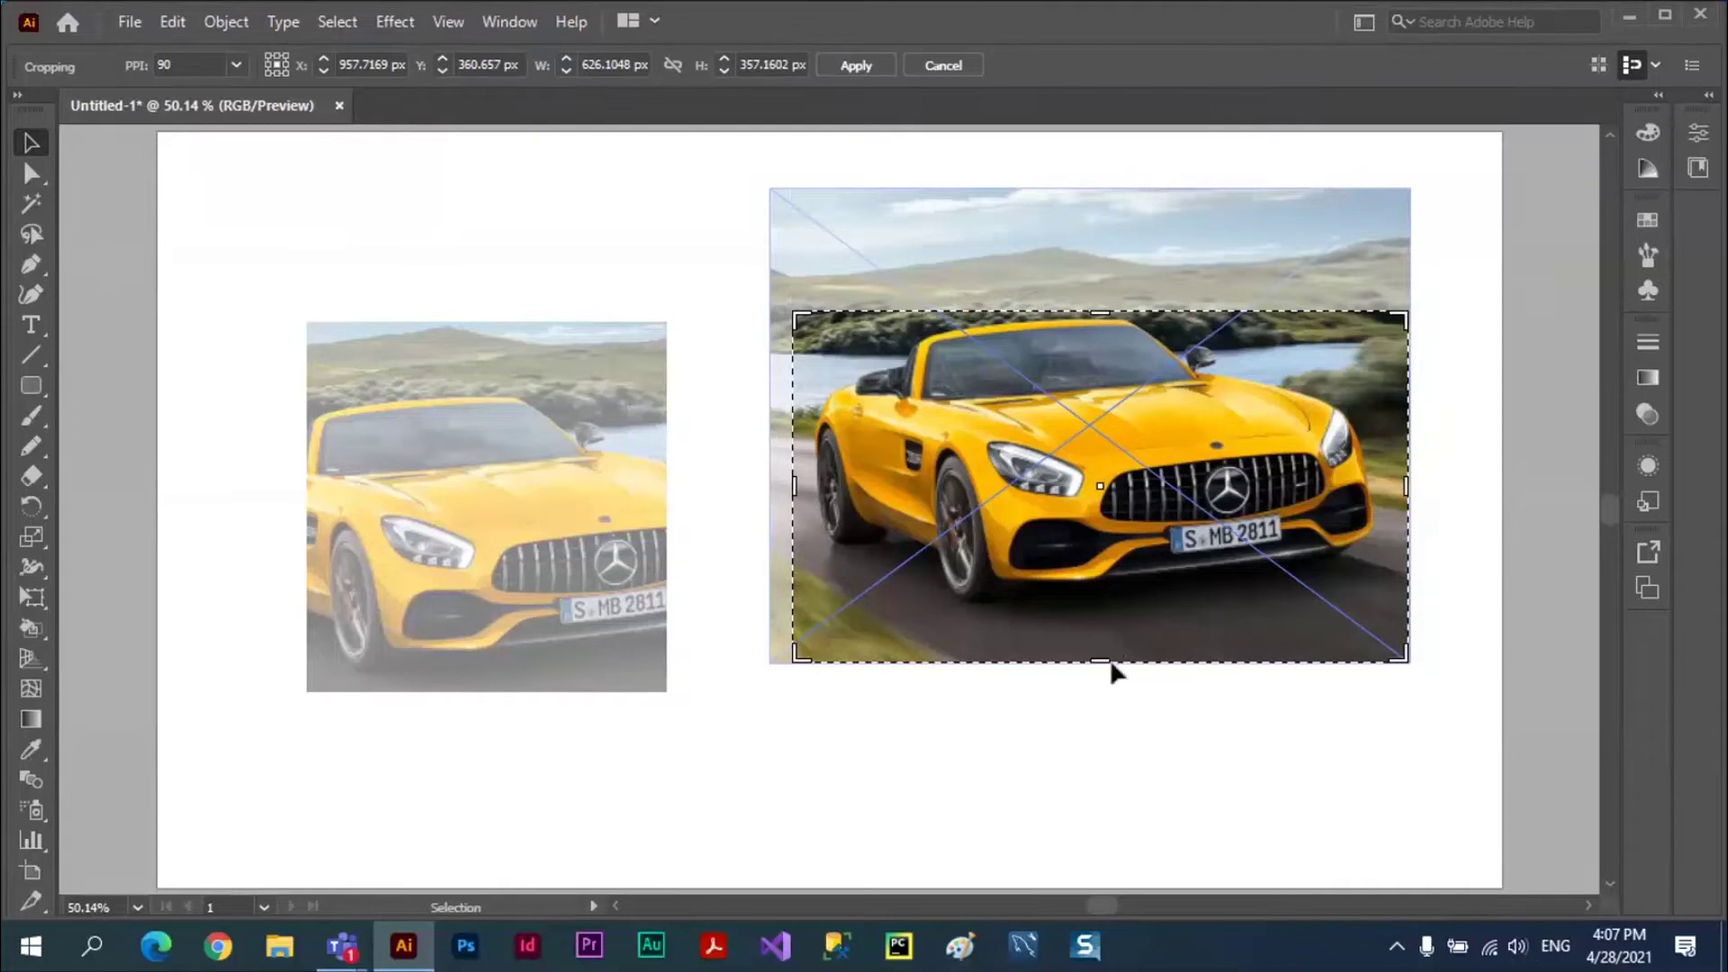
left_click_drag(1102, 662, 1100, 548)
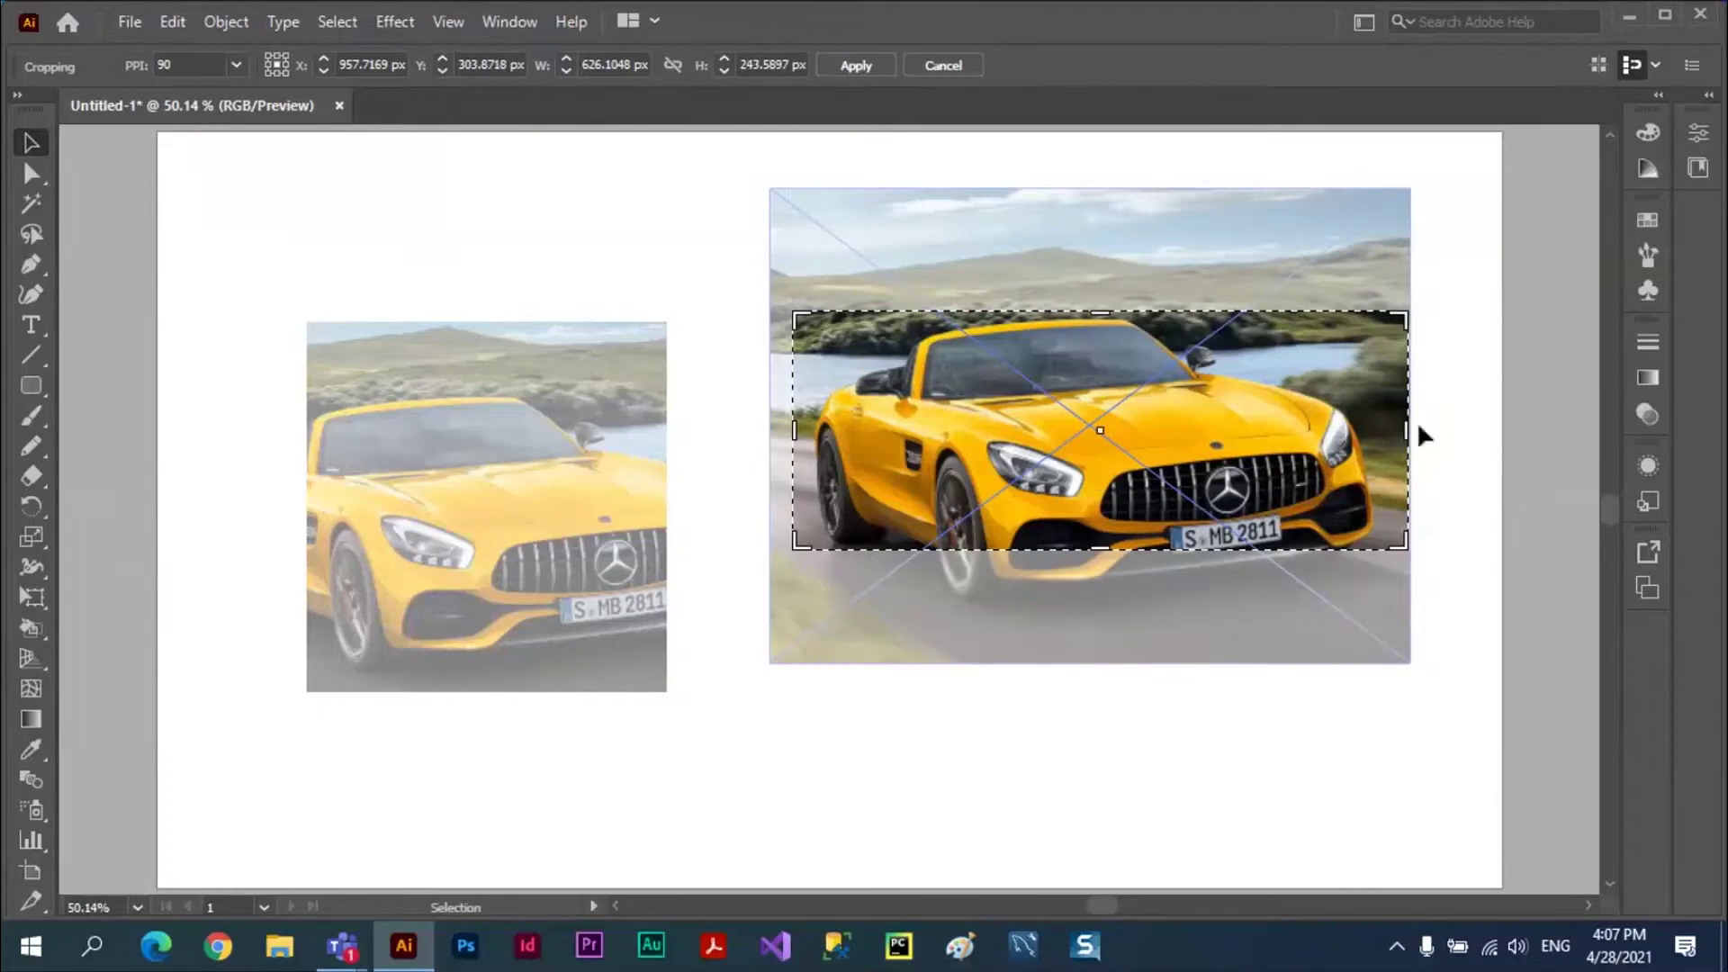
left_click_drag(1406, 432, 1314, 441)
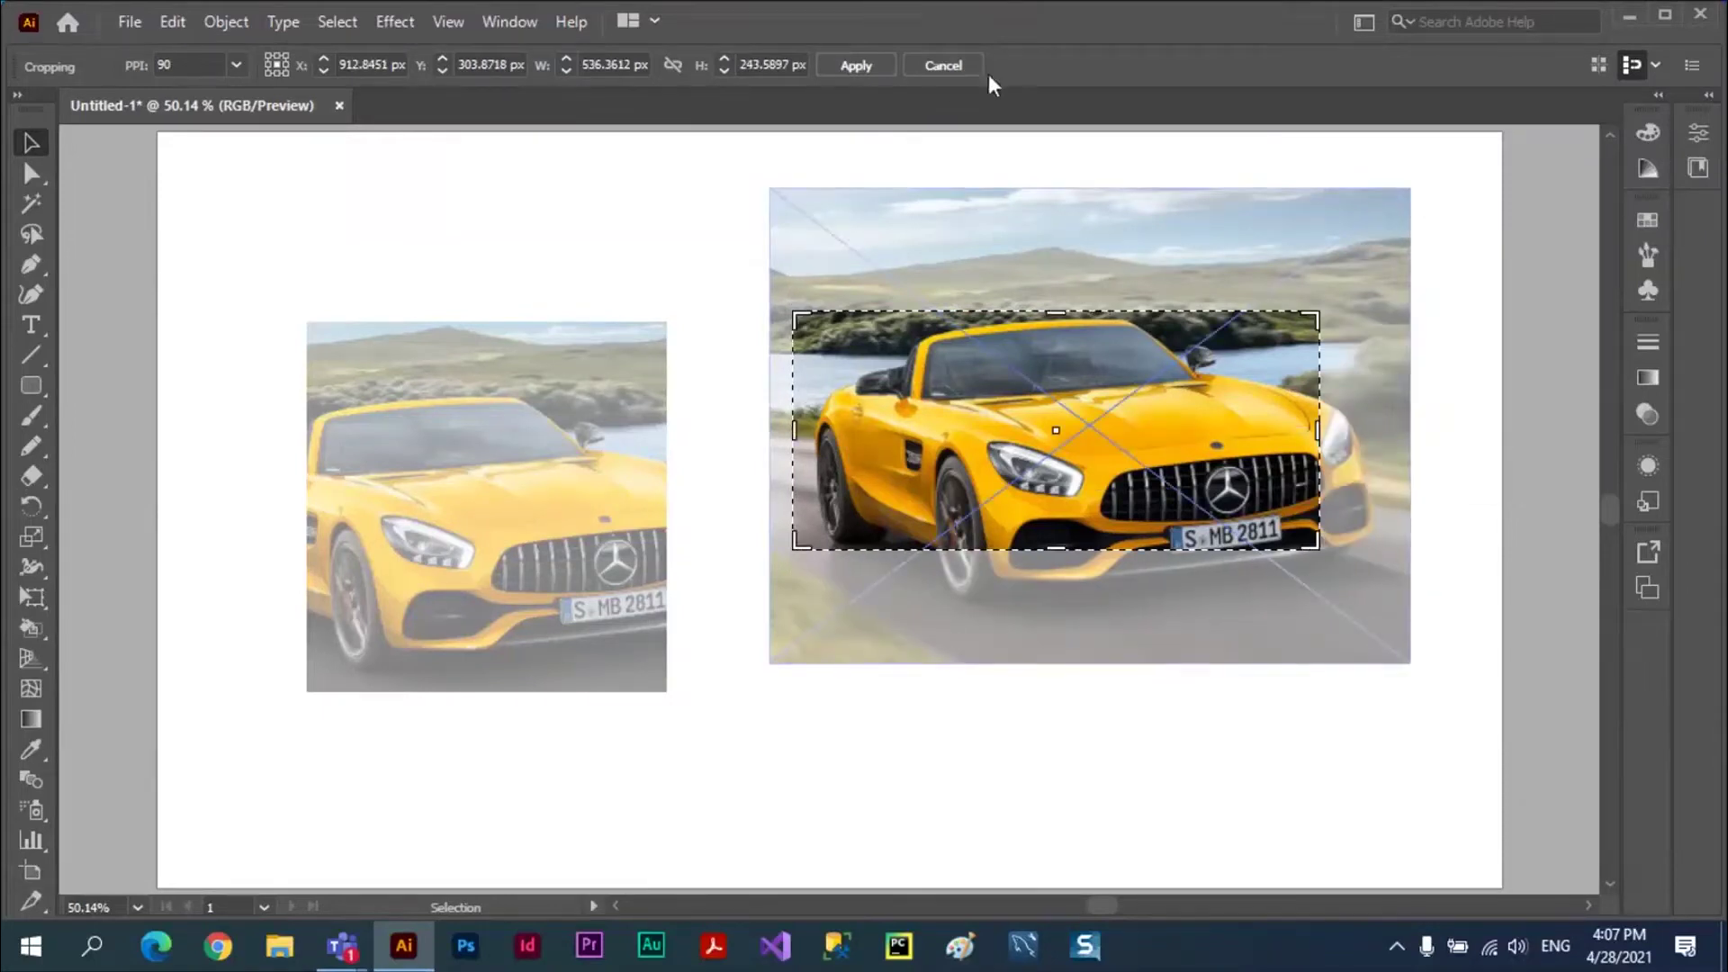
left_click(856, 66)
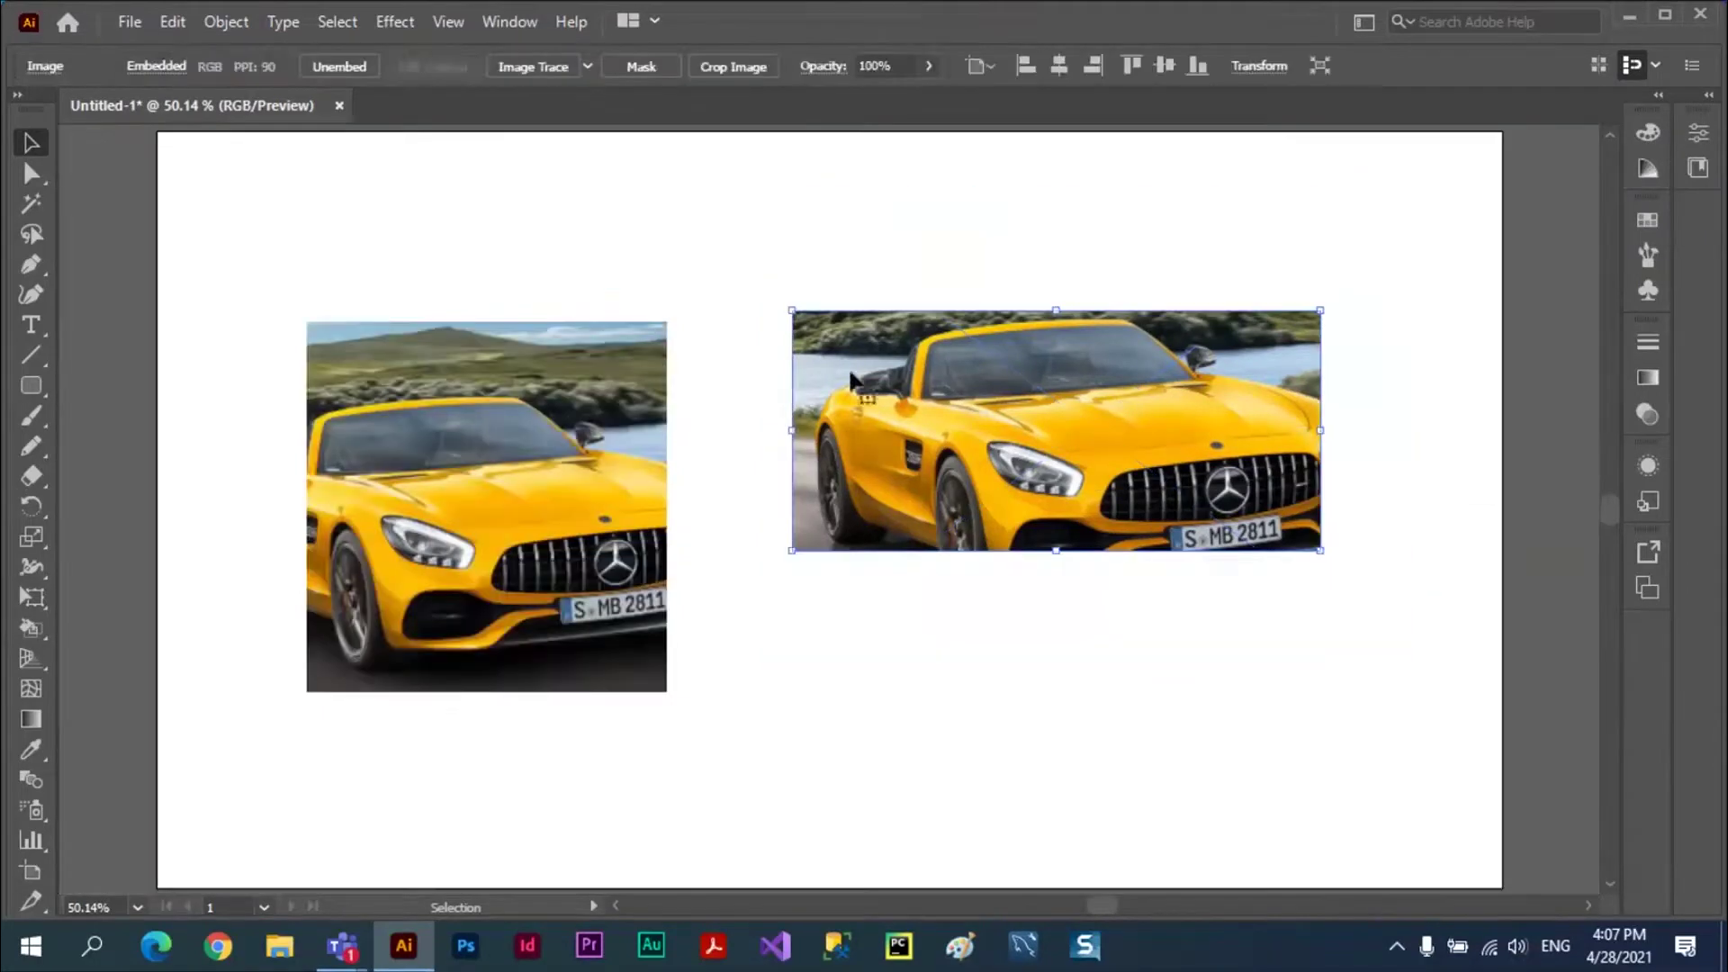
- Reposition the cropped image beside the clip group and squash it from its top edge to about 199 px high
left_click(753, 242)
left_click_drag(1020, 369, 1072, 495)
left_click_drag(1103, 515, 1073, 469)
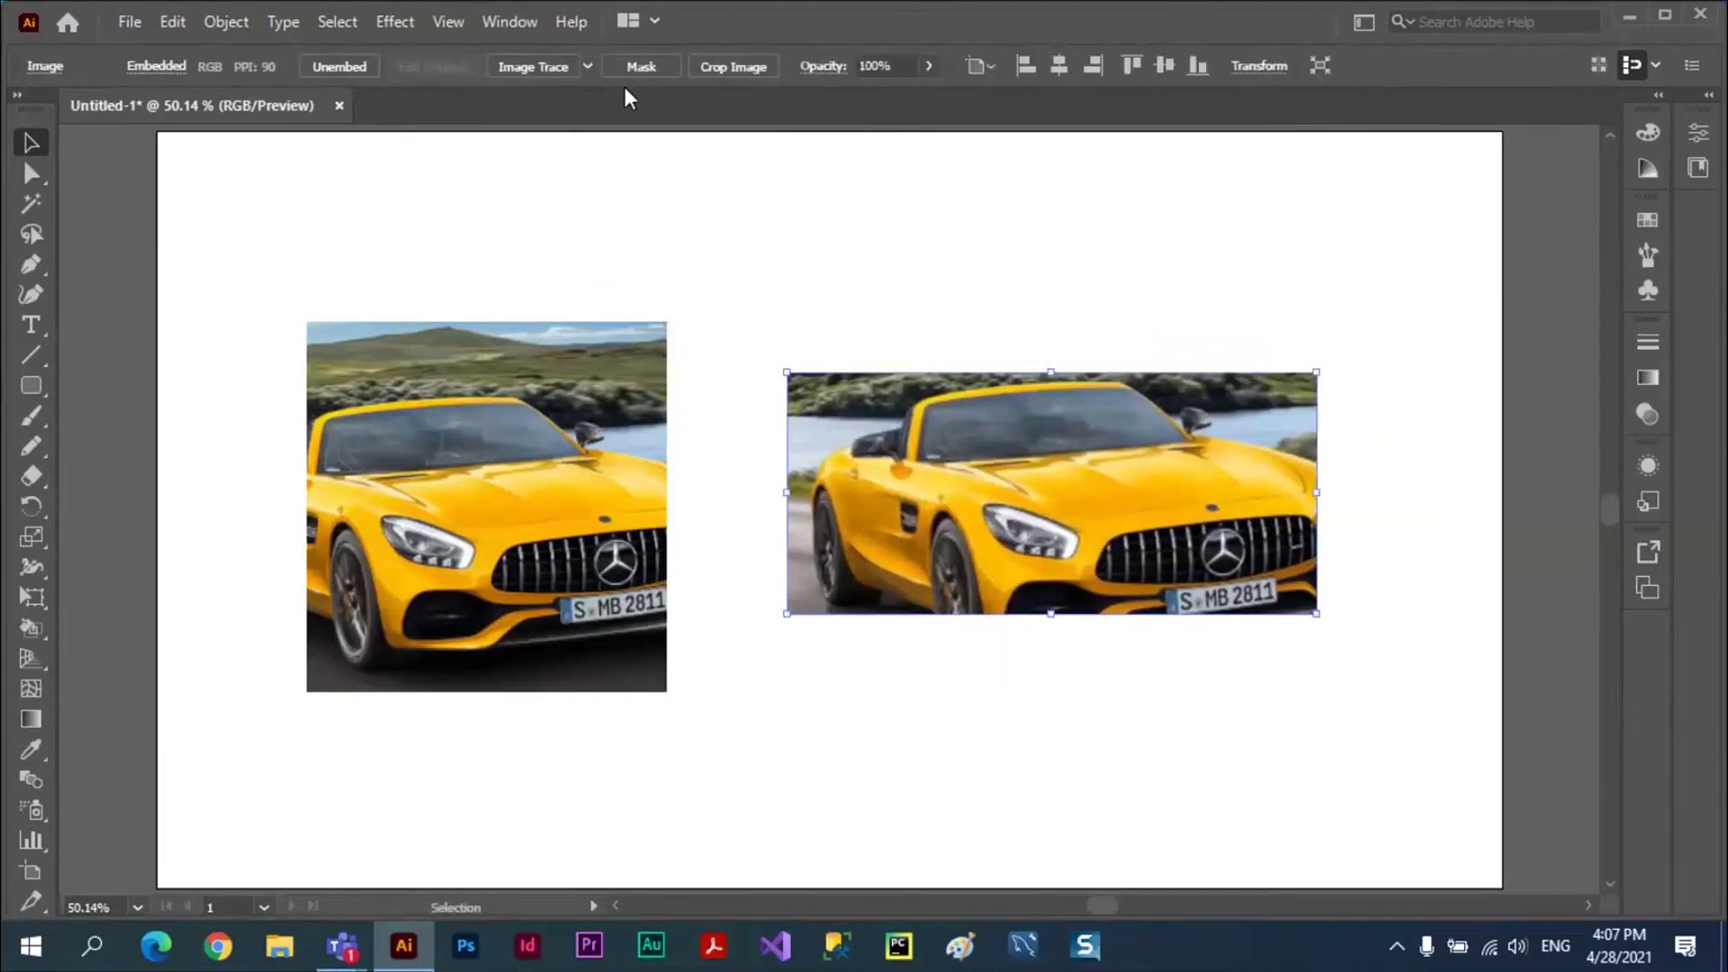
left_click_drag(1050, 483, 1075, 438)
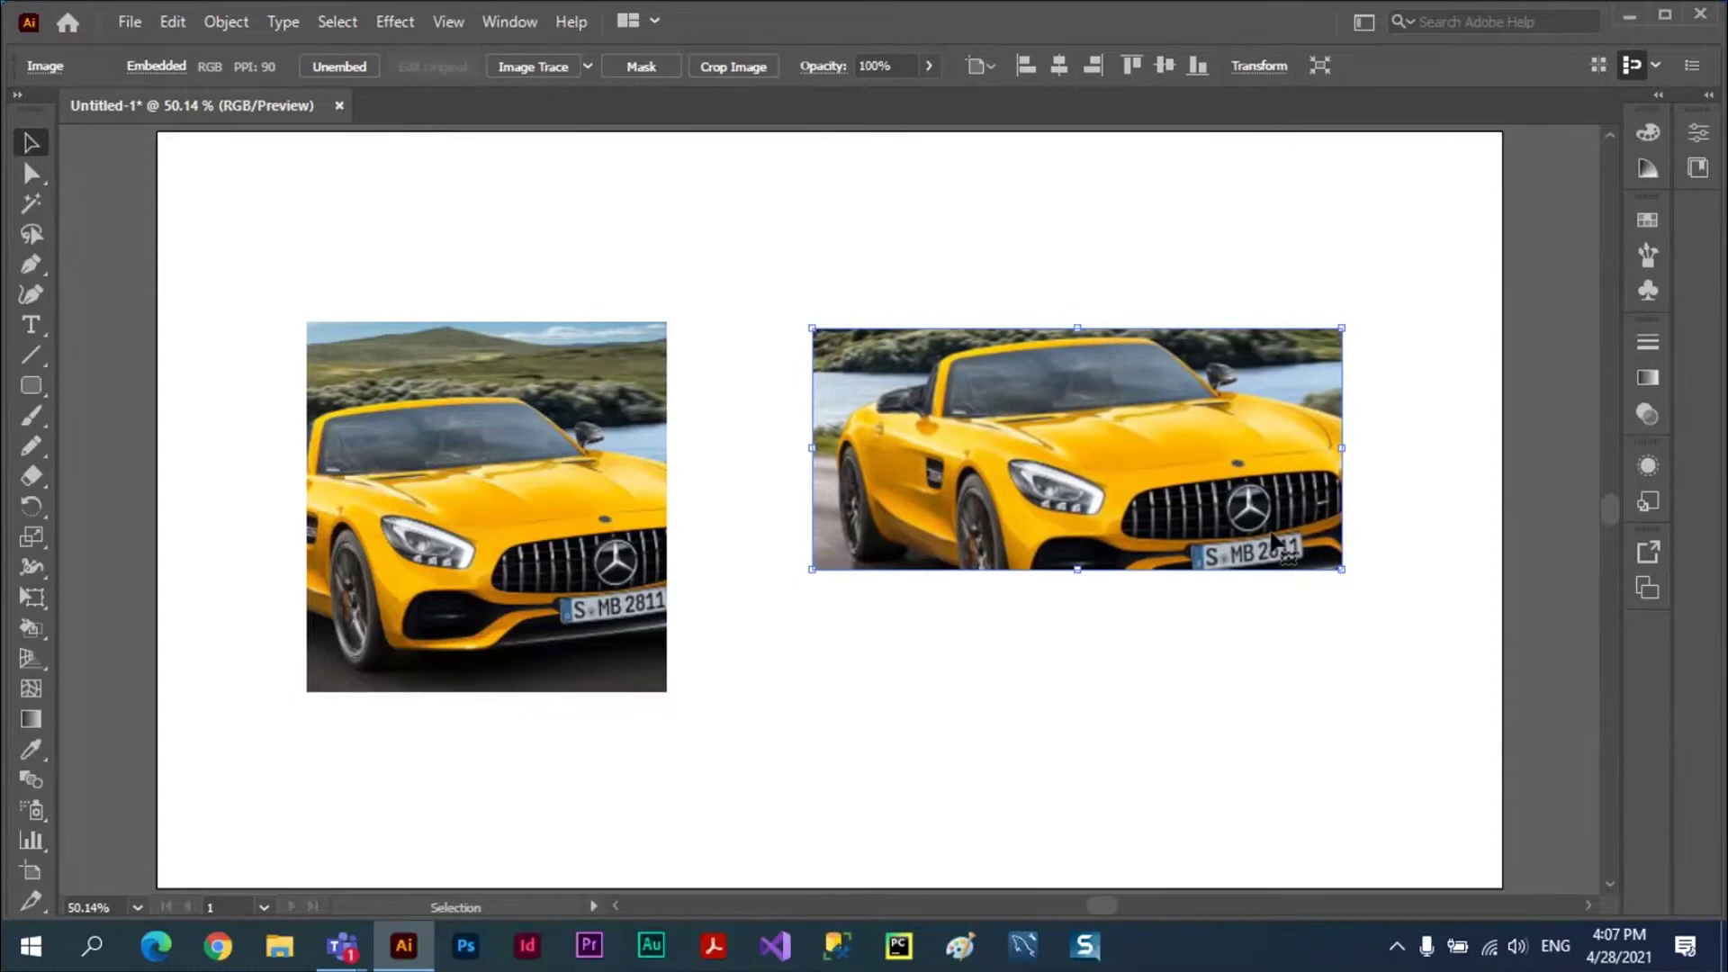
left_click_drag(1077, 328, 1125, 371)
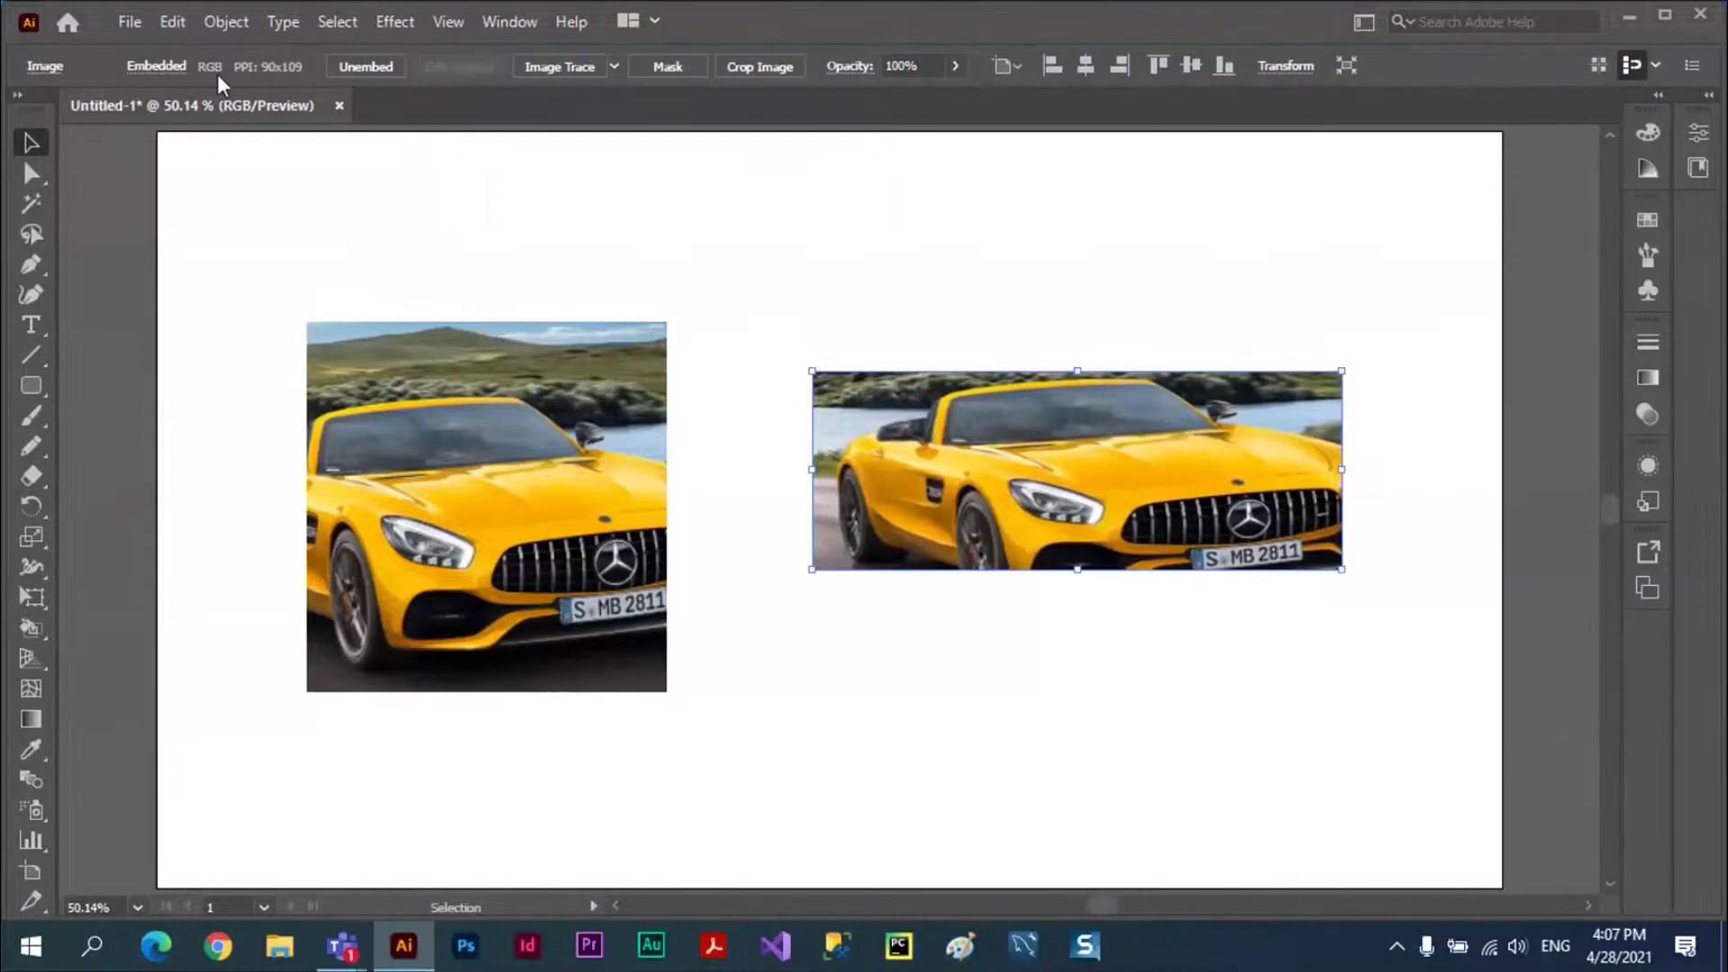
left_click_drag(1116, 464, 1097, 434)
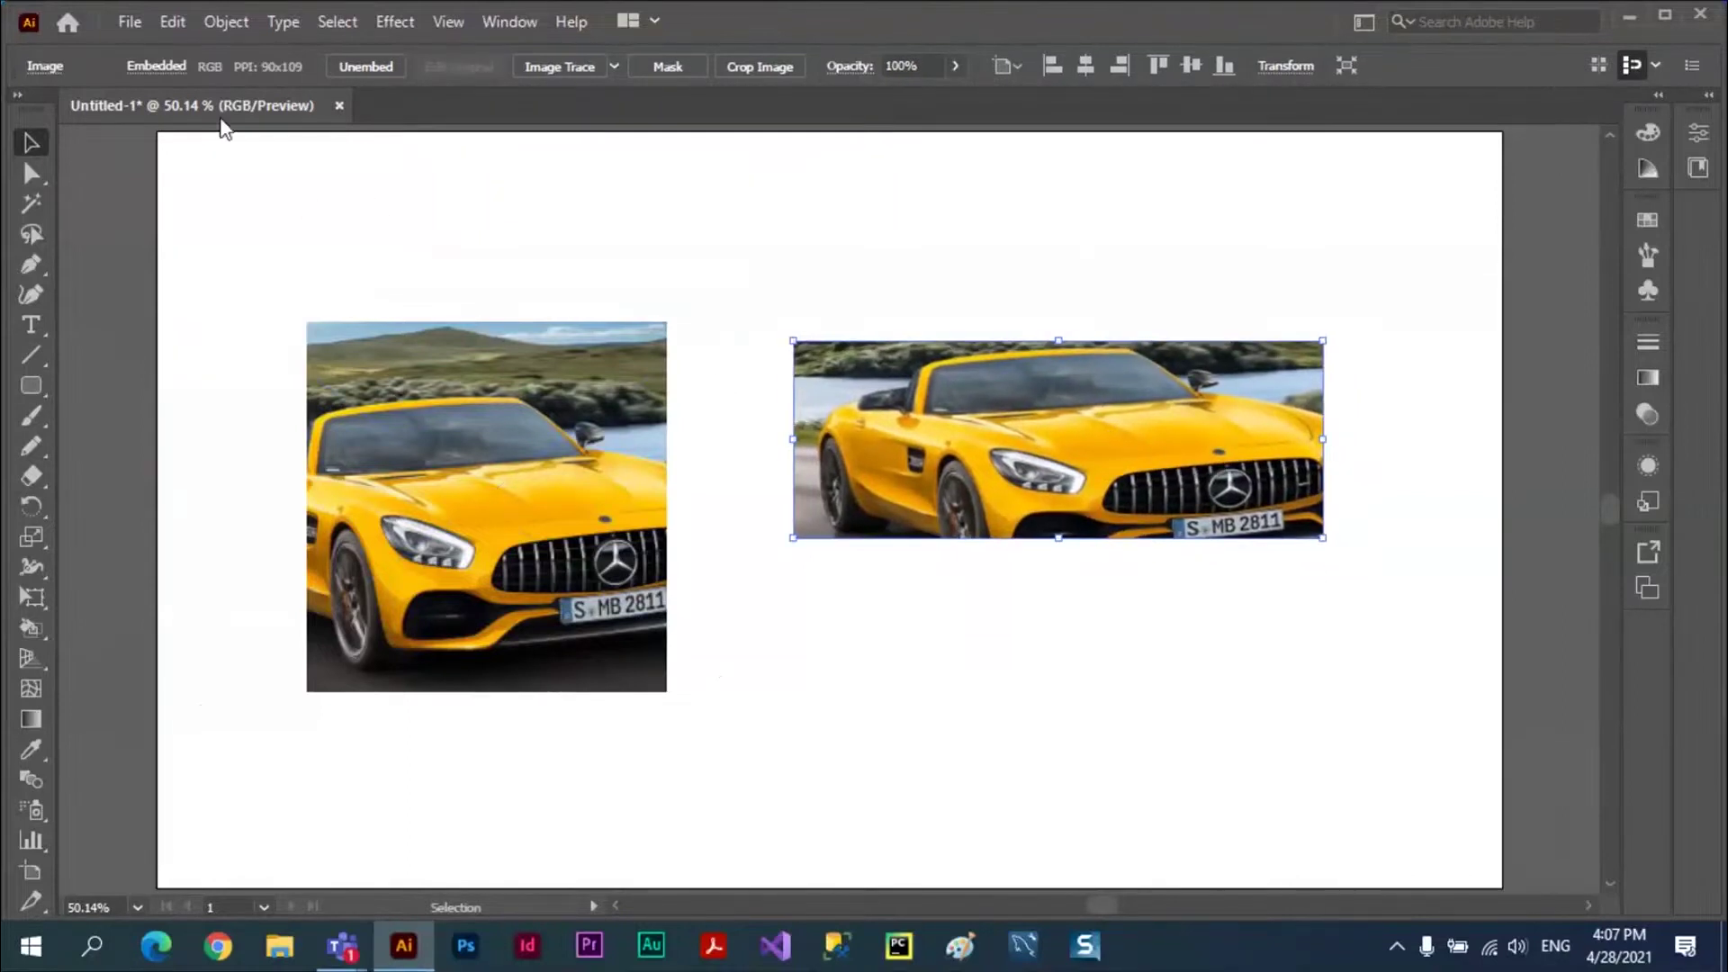
- Inspect the embedded image's expanded link details, and crop it at 109 PPI to its lower strip, about 65 px high
left_click(42, 68)
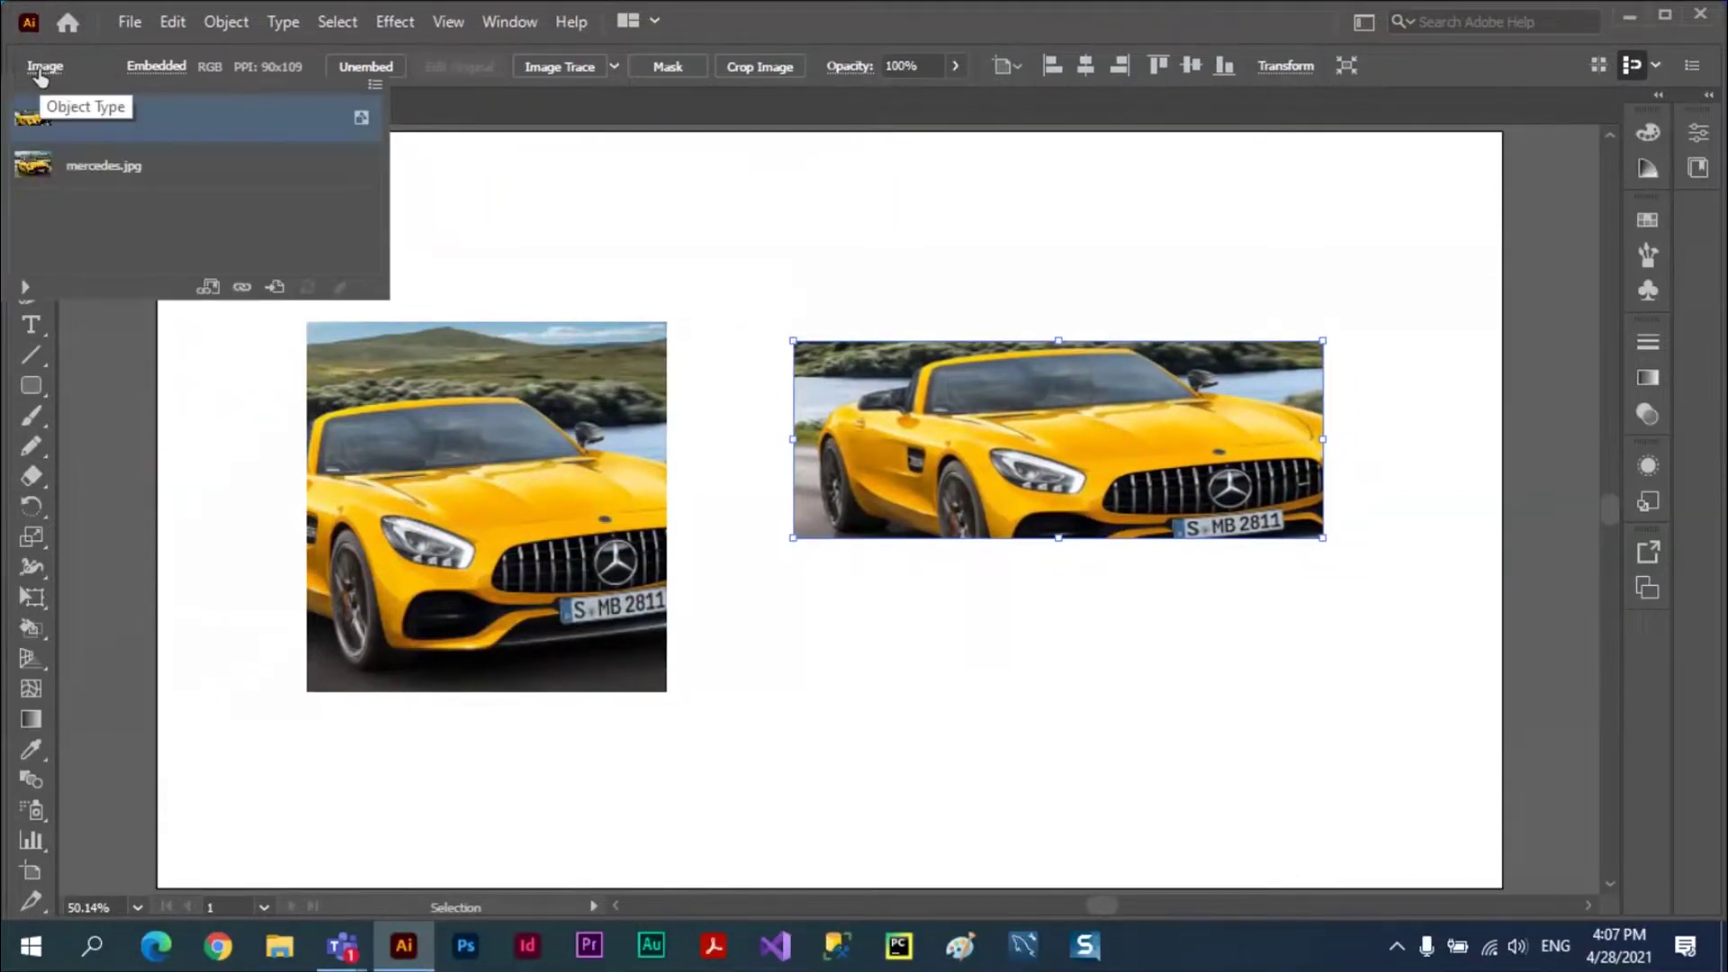
left_click(25, 287)
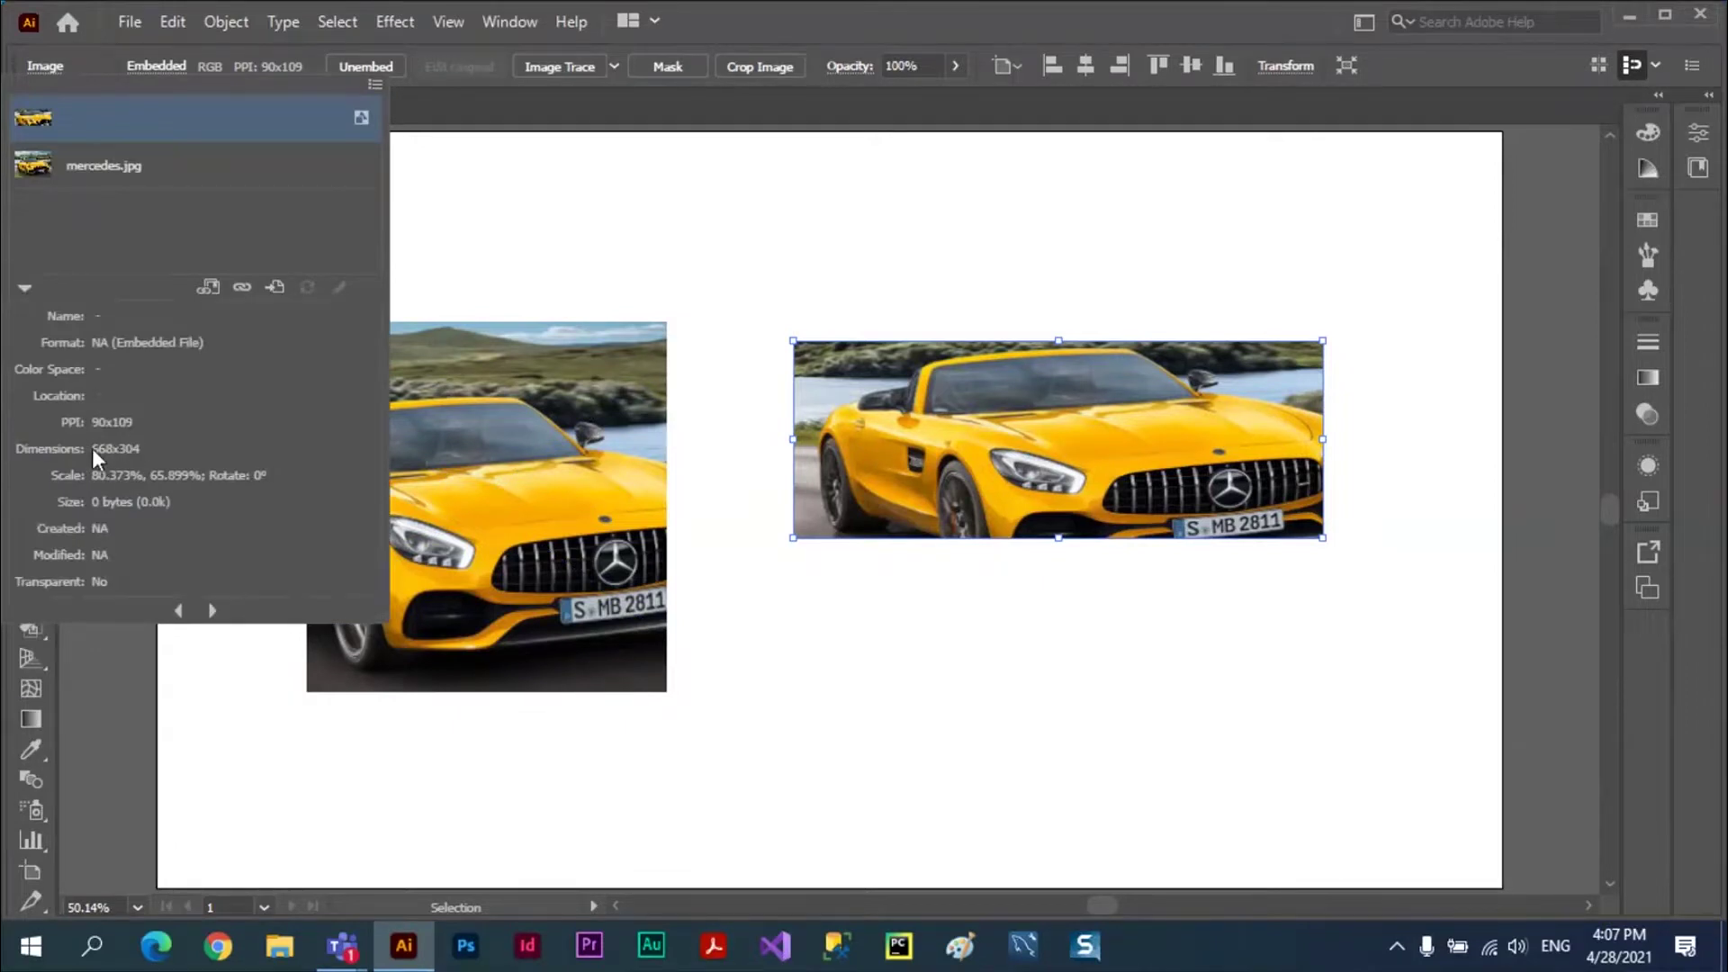
key("Escape")
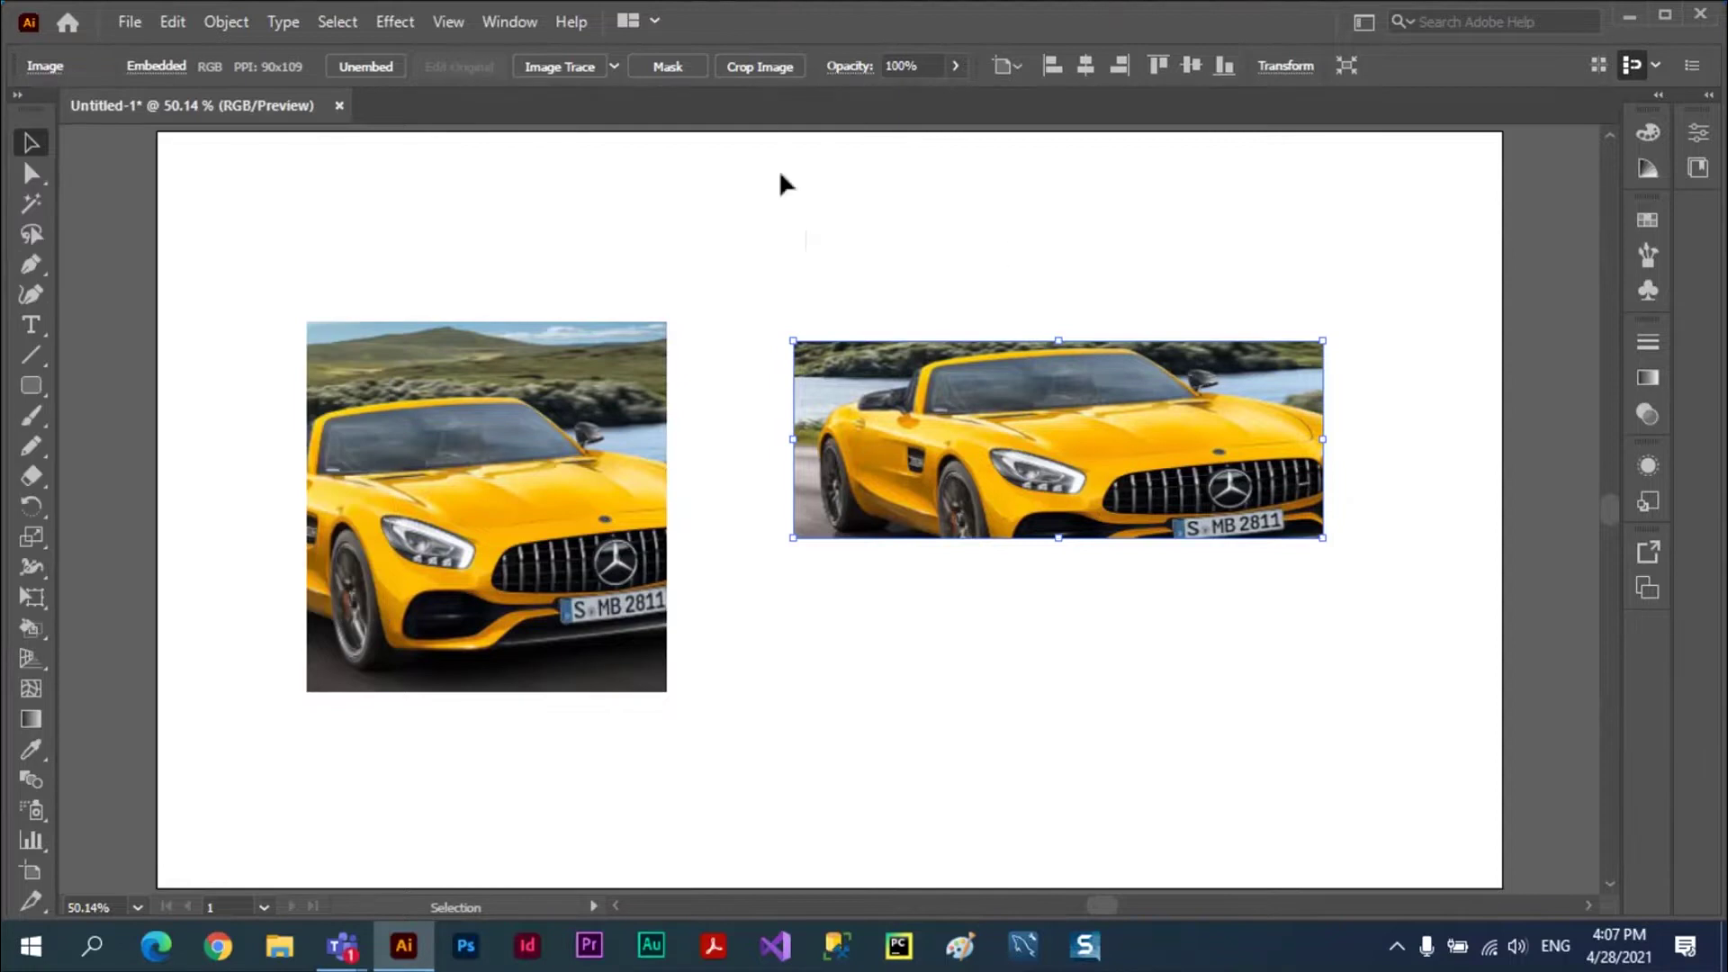
left_click(754, 71)
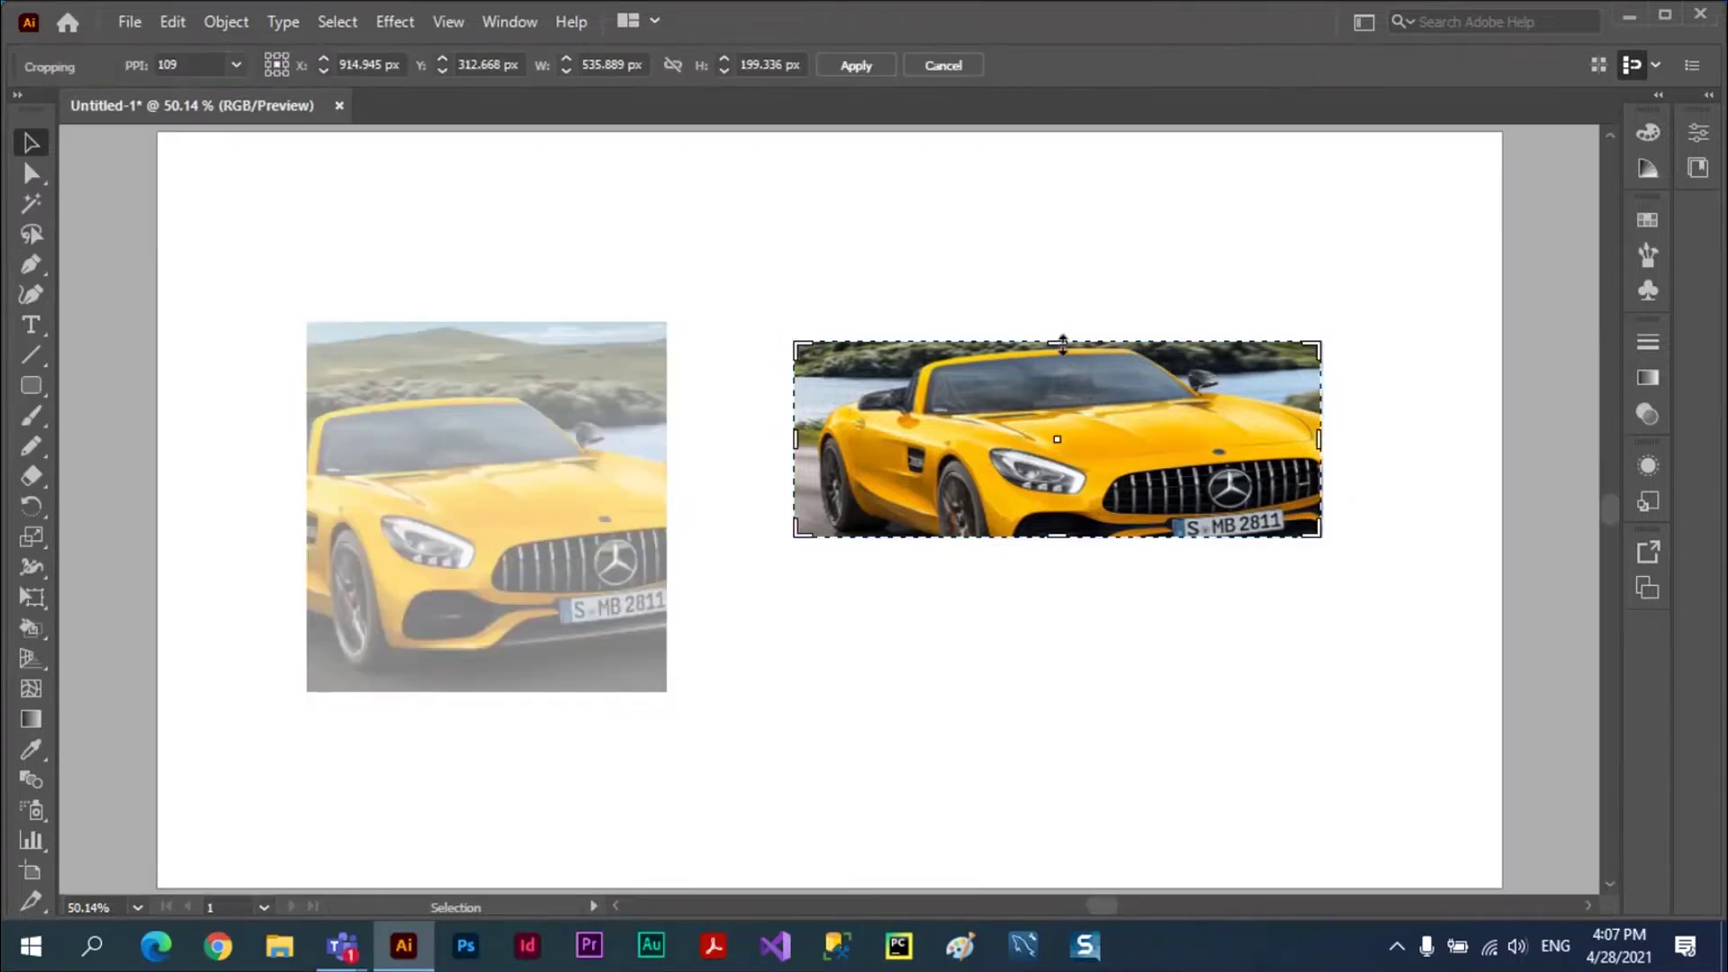
left_click_drag(1059, 345, 1059, 475)
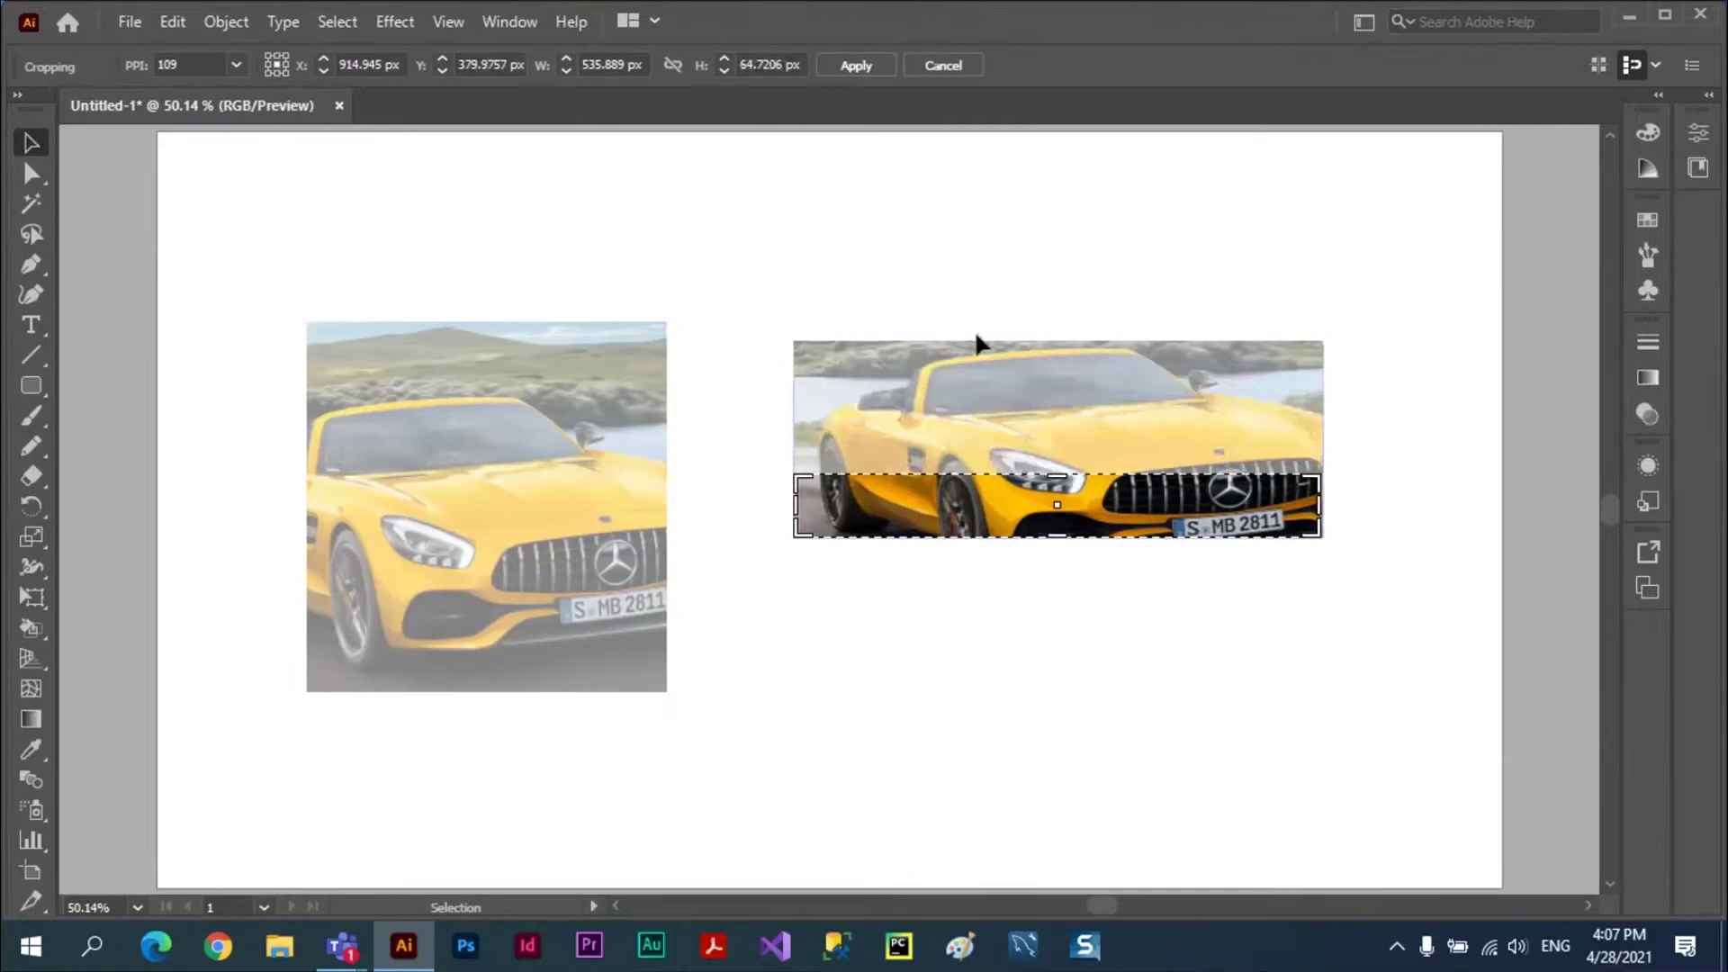
left_click(860, 67)
left_click(995, 667)
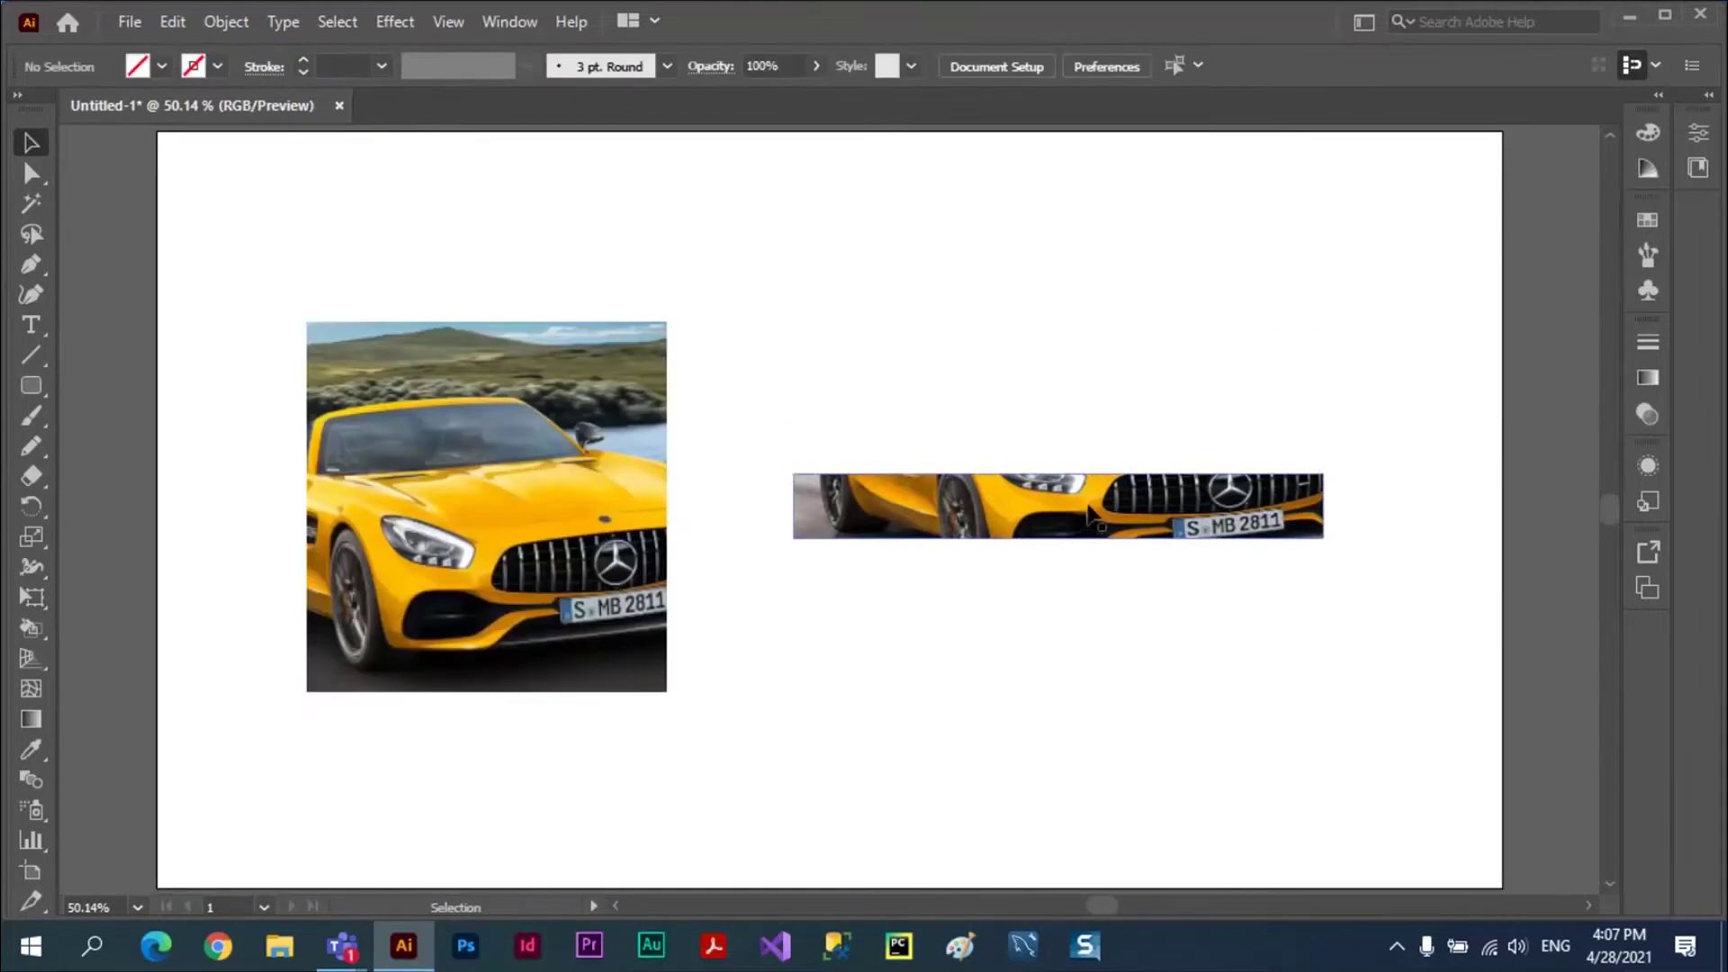
- Move the cropped strip up and slightly right, and check its dimensions in the link details
left_click_drag(1058, 500, 1093, 413)
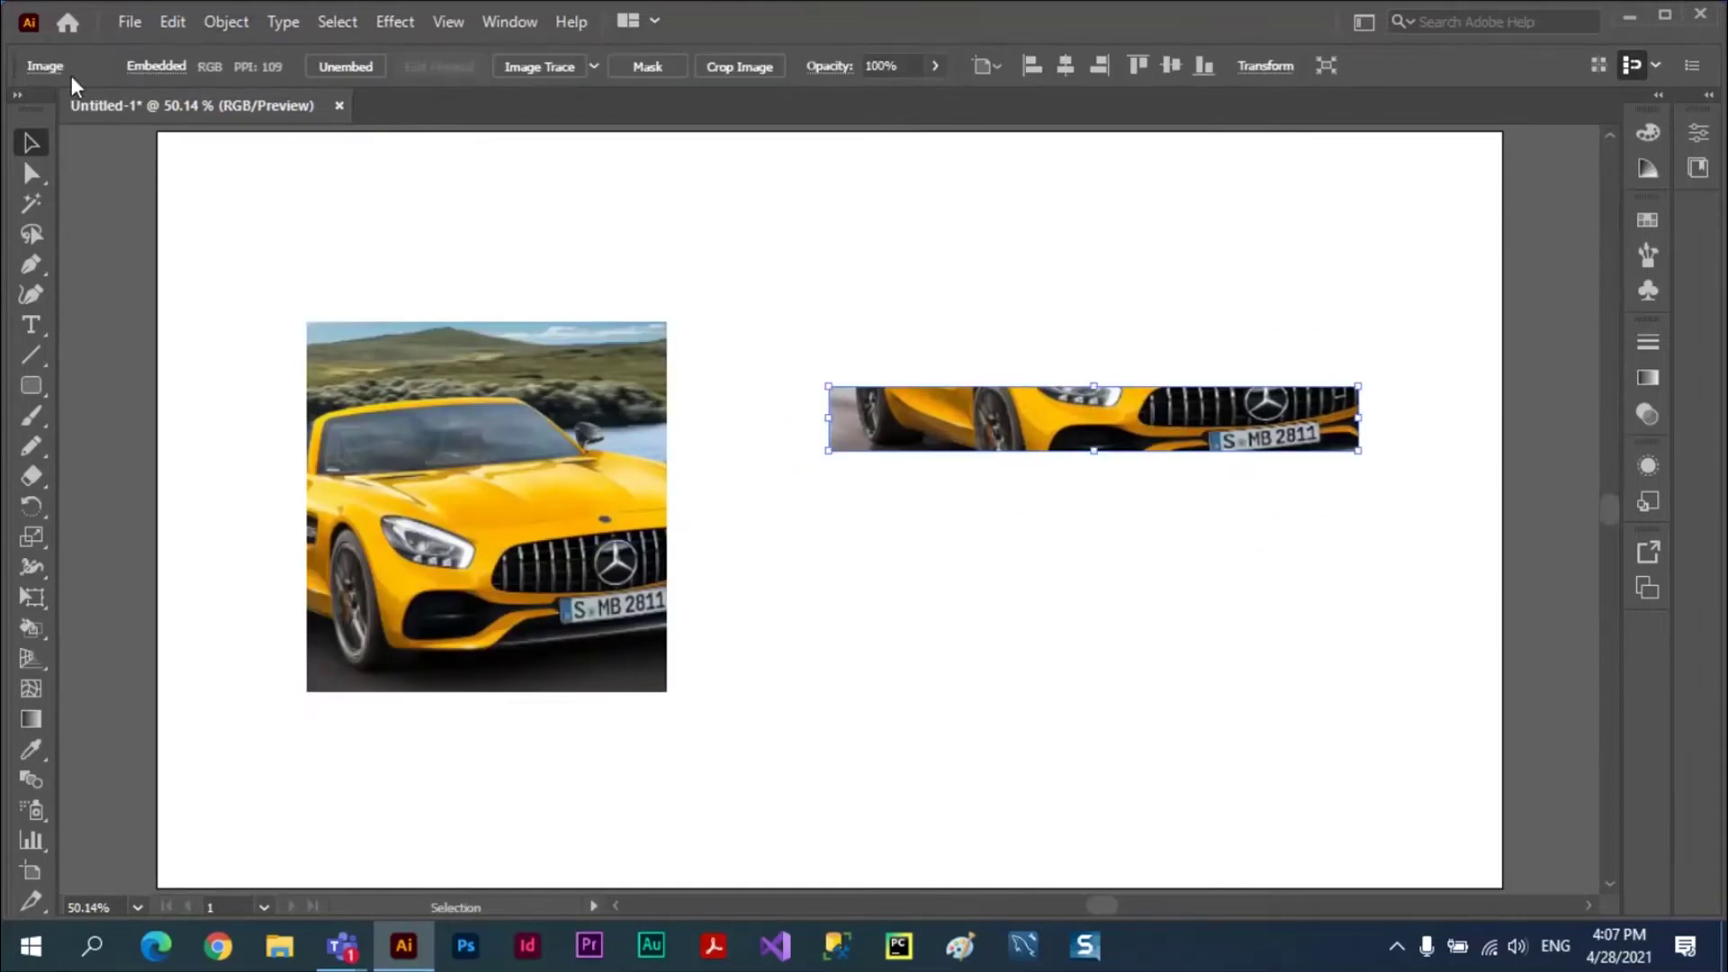
left_click(44, 68)
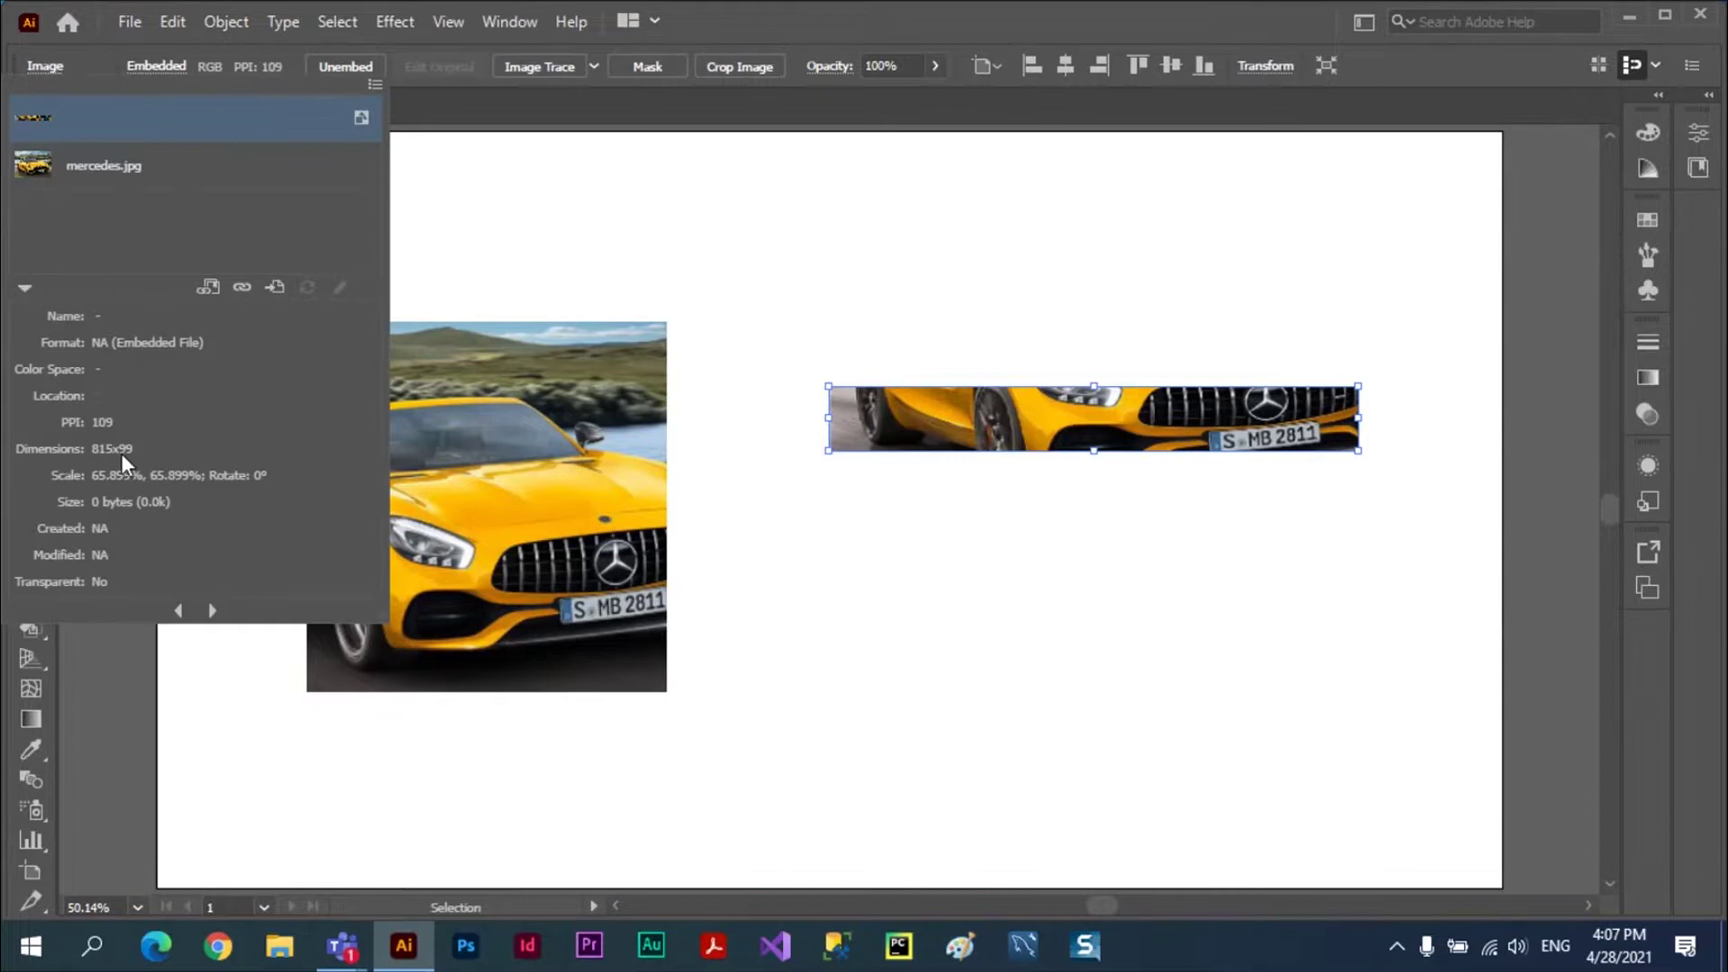
left_click(1150, 423)
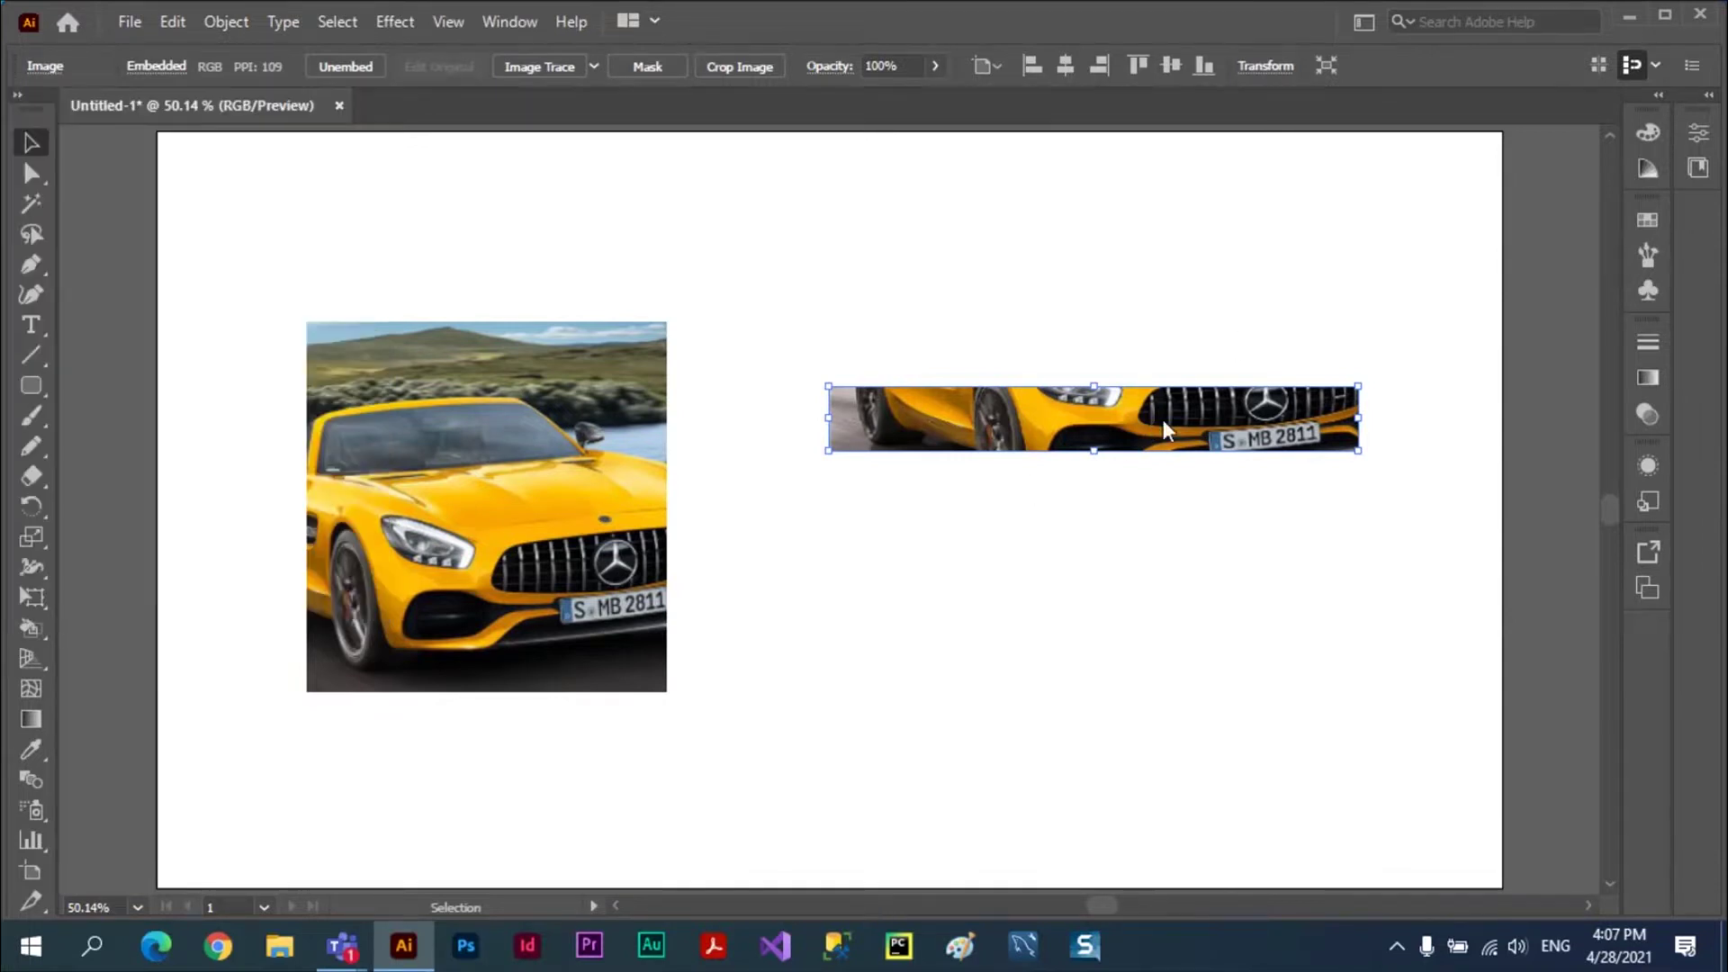
- Move the clip group 37 px right and 57 px up, and shift only its contents slightly right and down
left_click(533, 459)
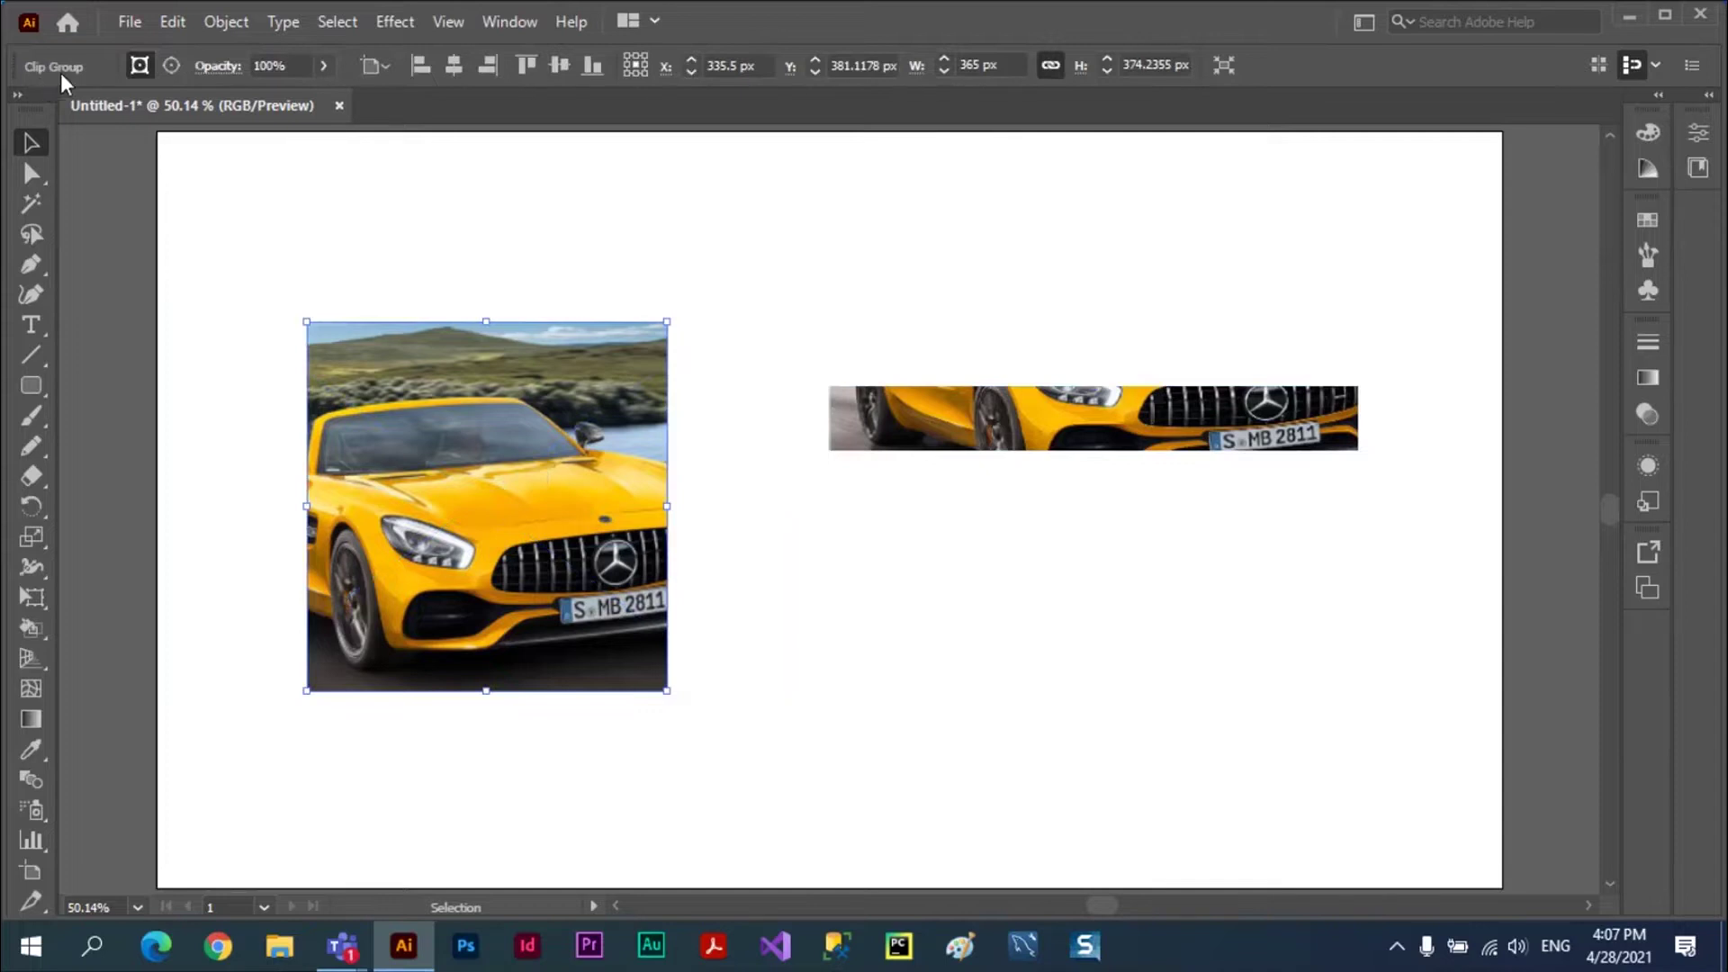
left_click_drag(405, 398, 441, 343)
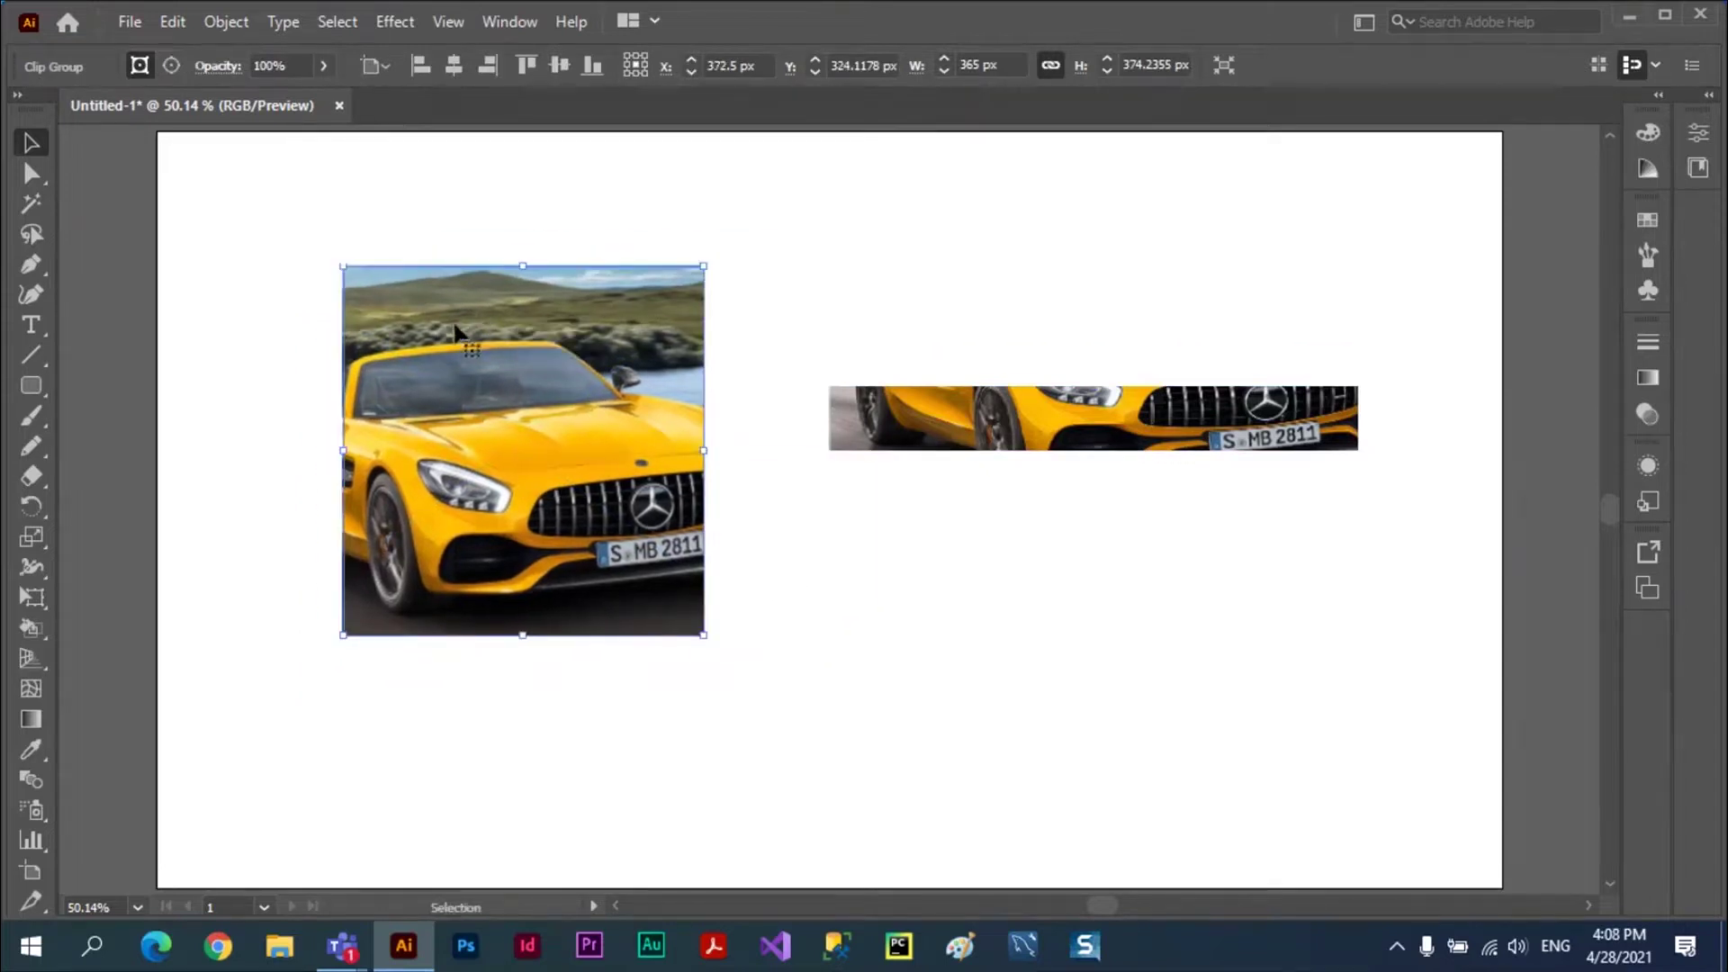
left_click(172, 65)
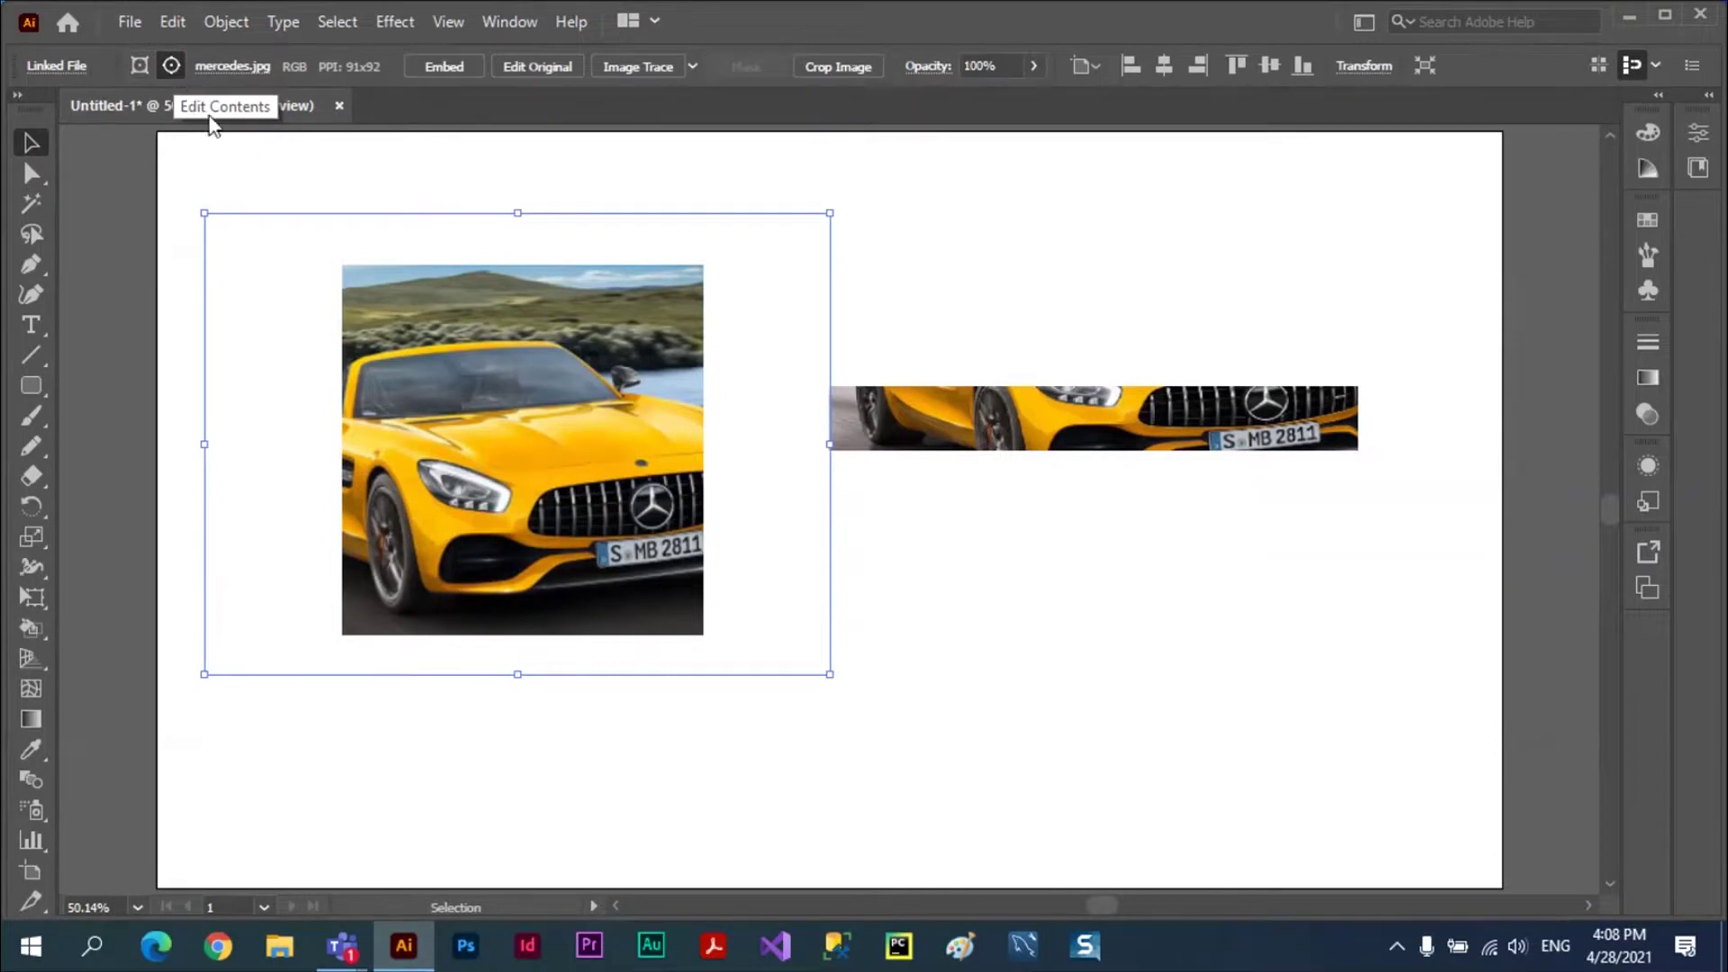
left_click_drag(502, 405, 529, 427)
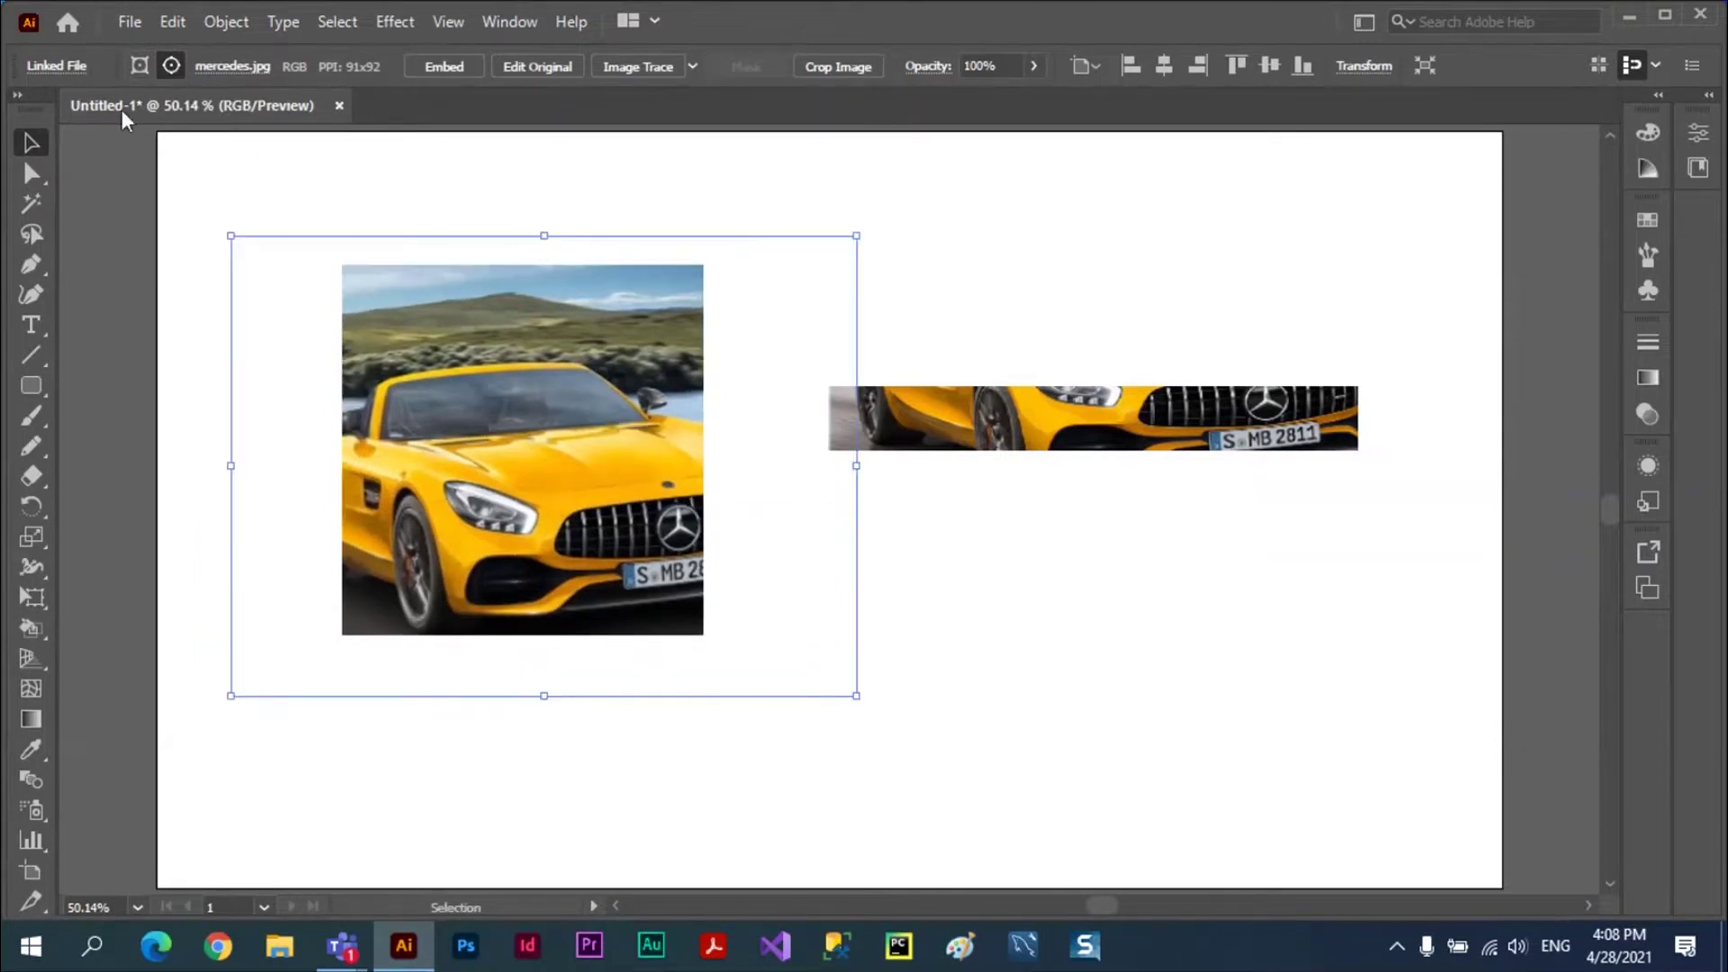
- Check the link details of the masked mercedes.jpg, and shift the image up and left within its mask
left_click(57, 66)
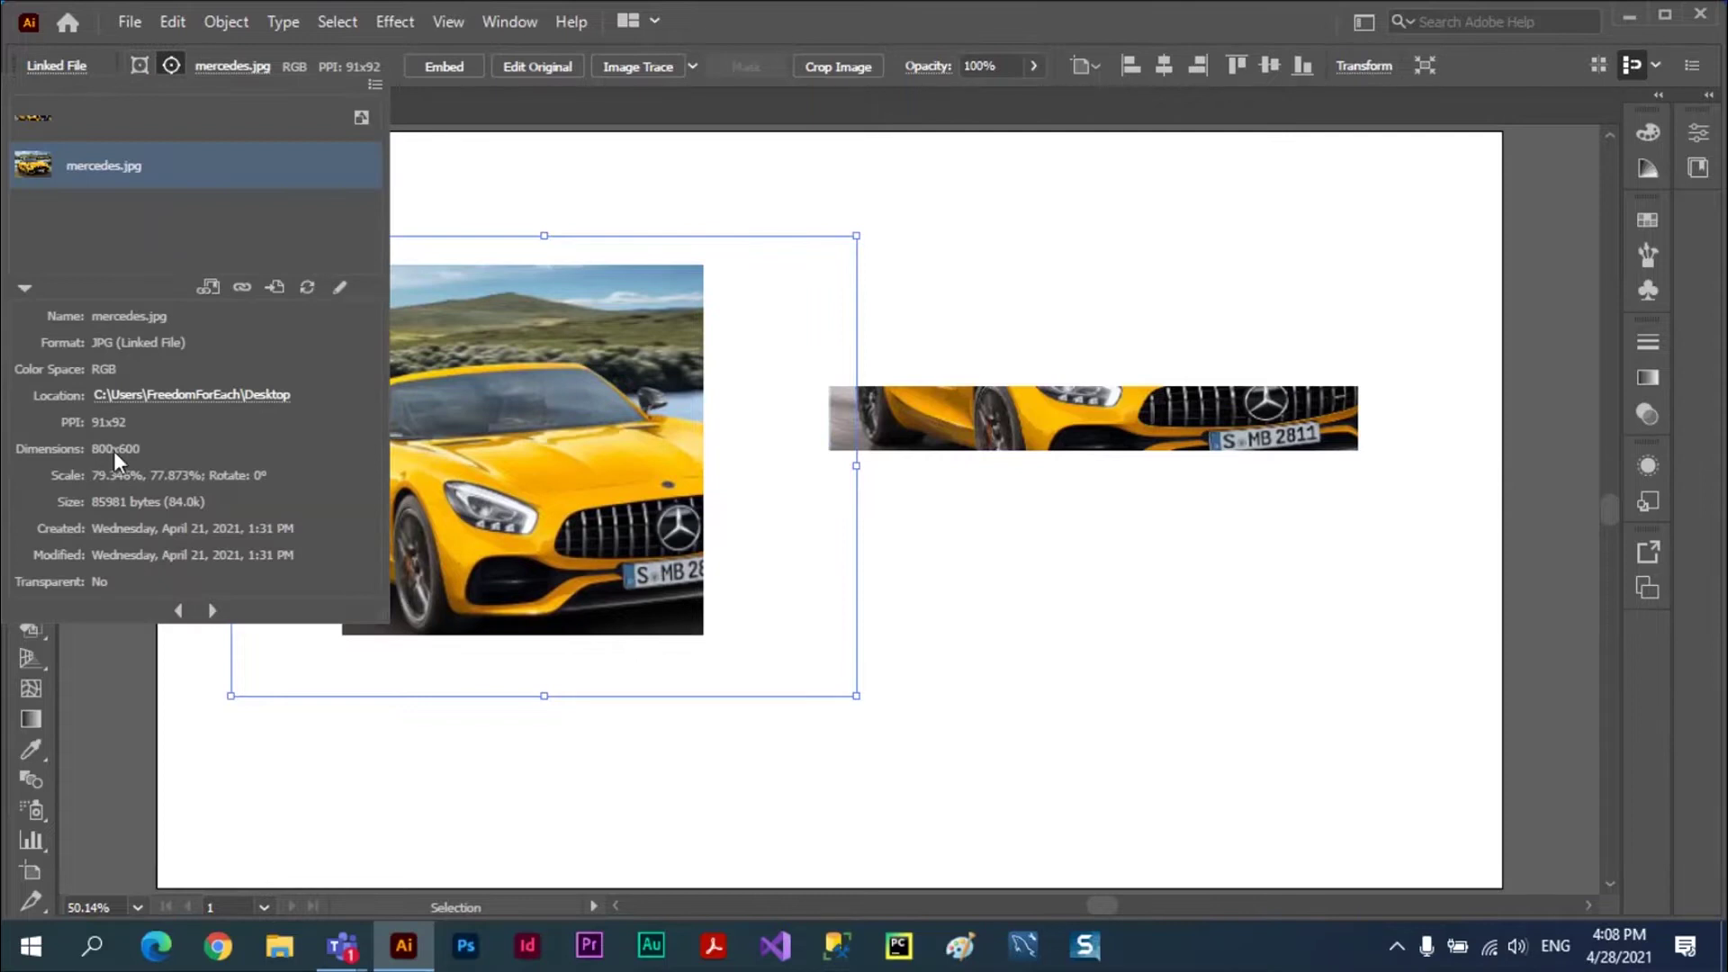
left_click(570, 452)
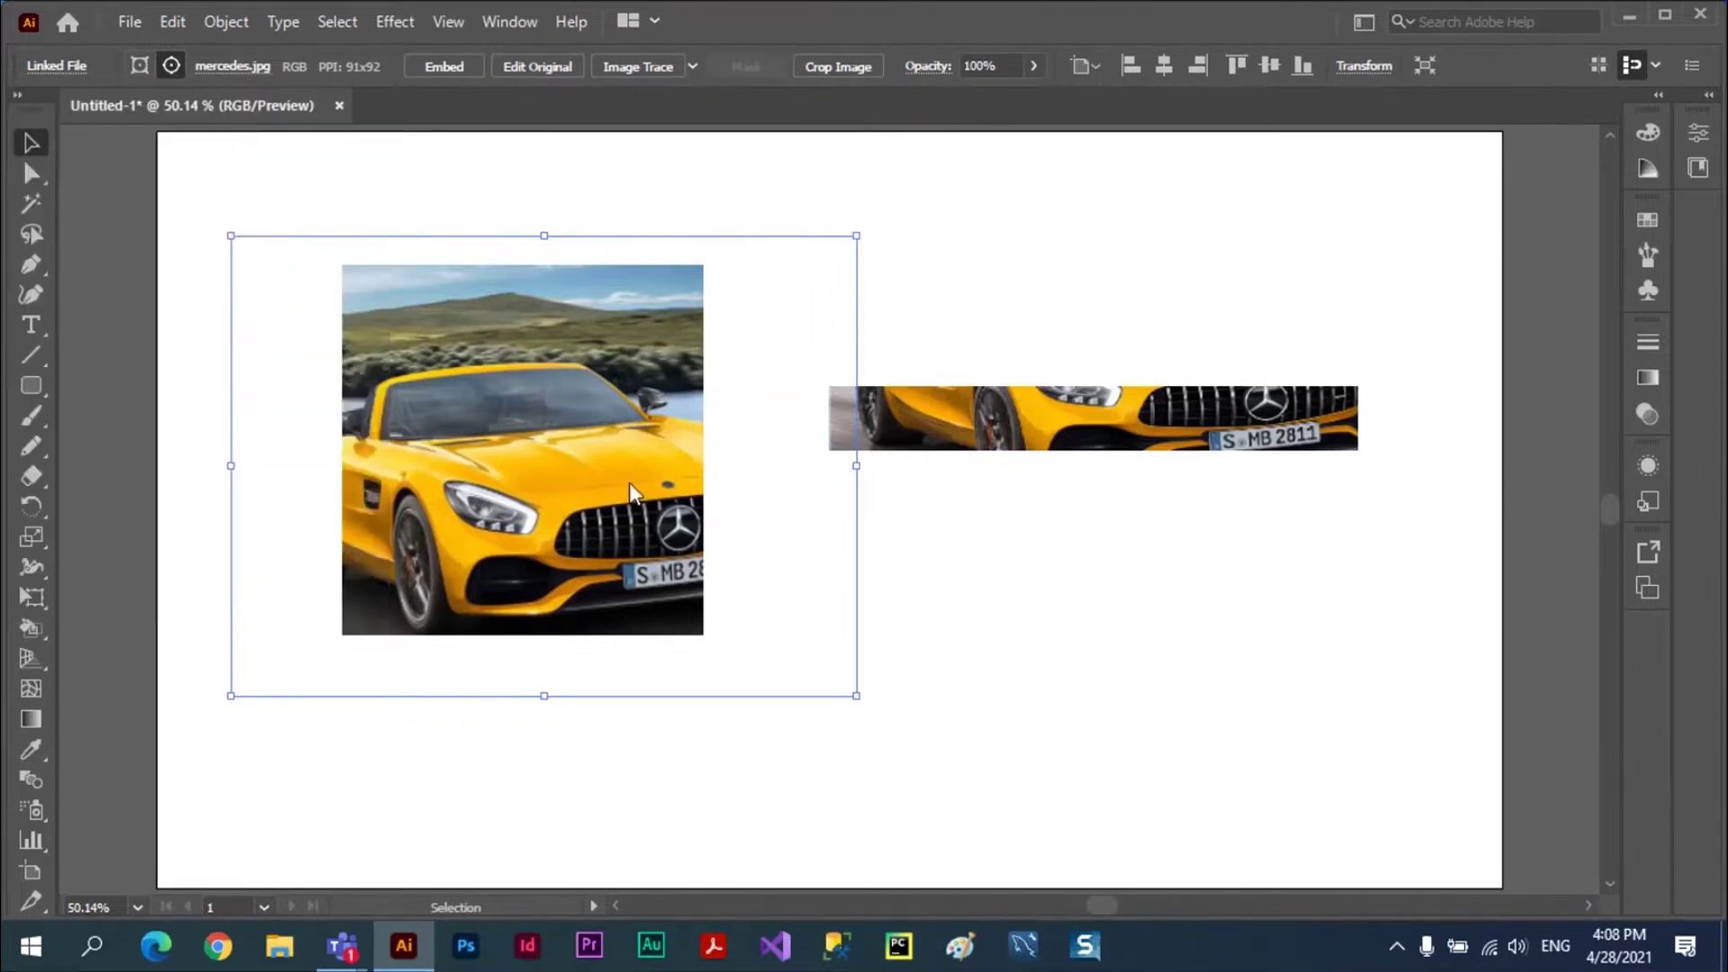
left_click_drag(559, 430, 524, 367)
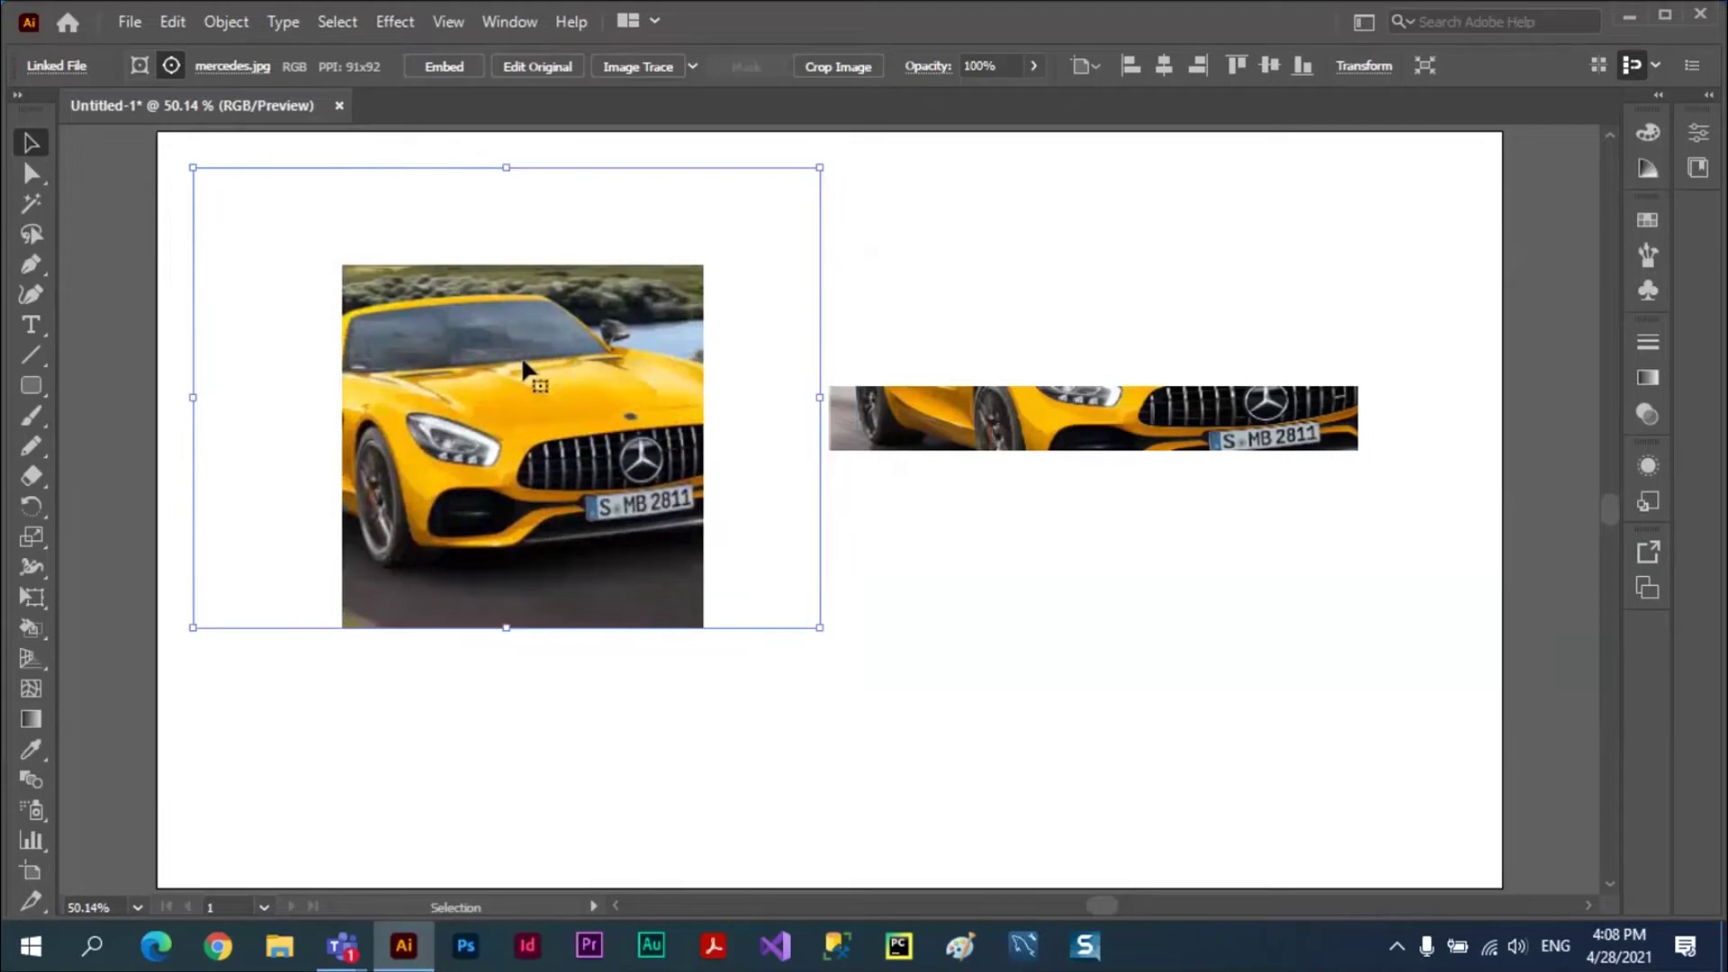
- Target the clipping path of the masked image and pull its upper-left corner inward to shrink the mask
left_click(140, 64)
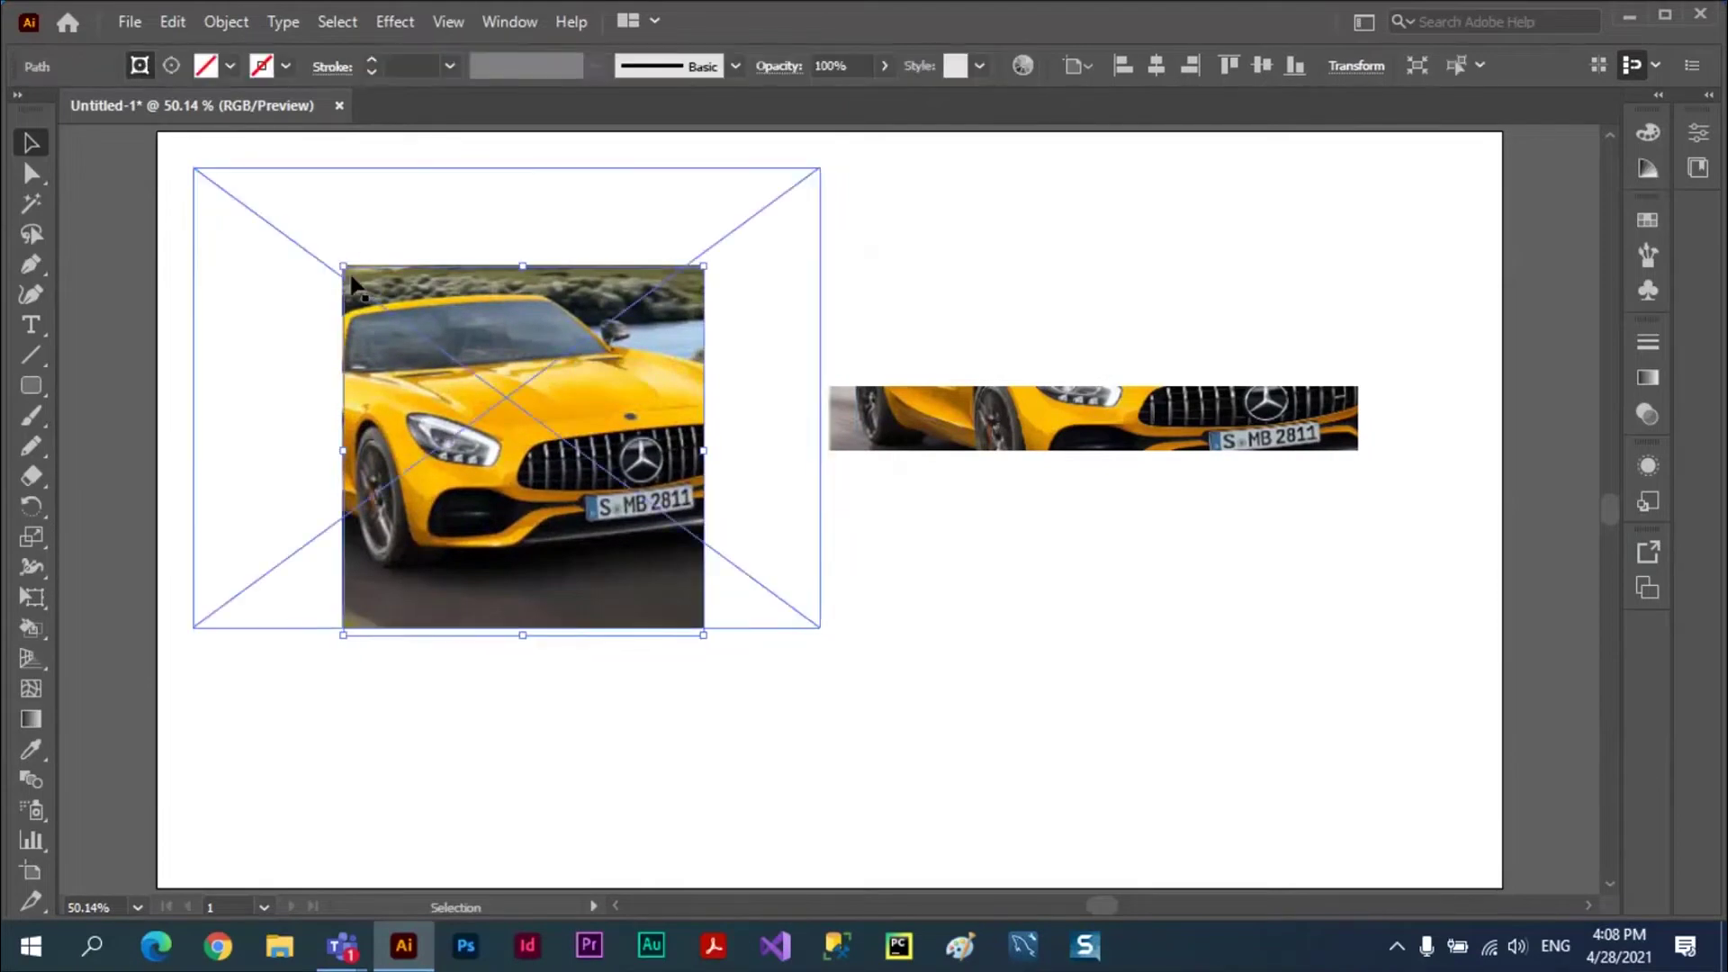
left_click_drag(351, 279, 403, 282)
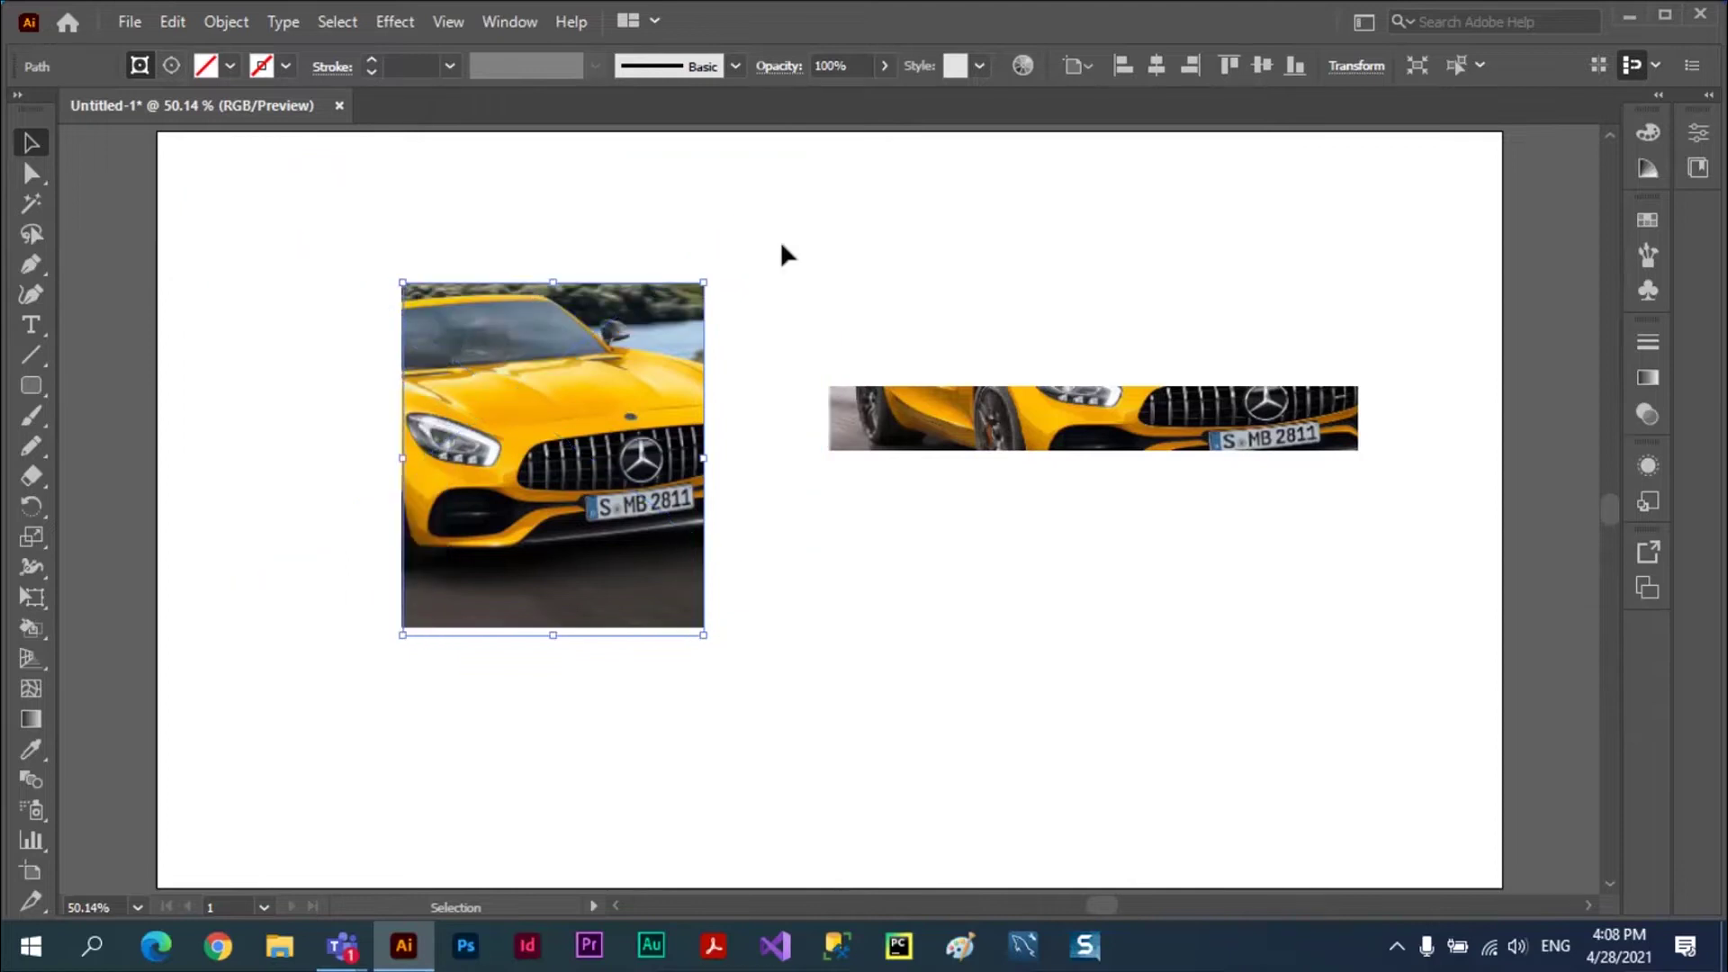
- Reposition the masked car image slightly left and lower on the artboard, and move the cropped strip up and left
left_click(990, 227)
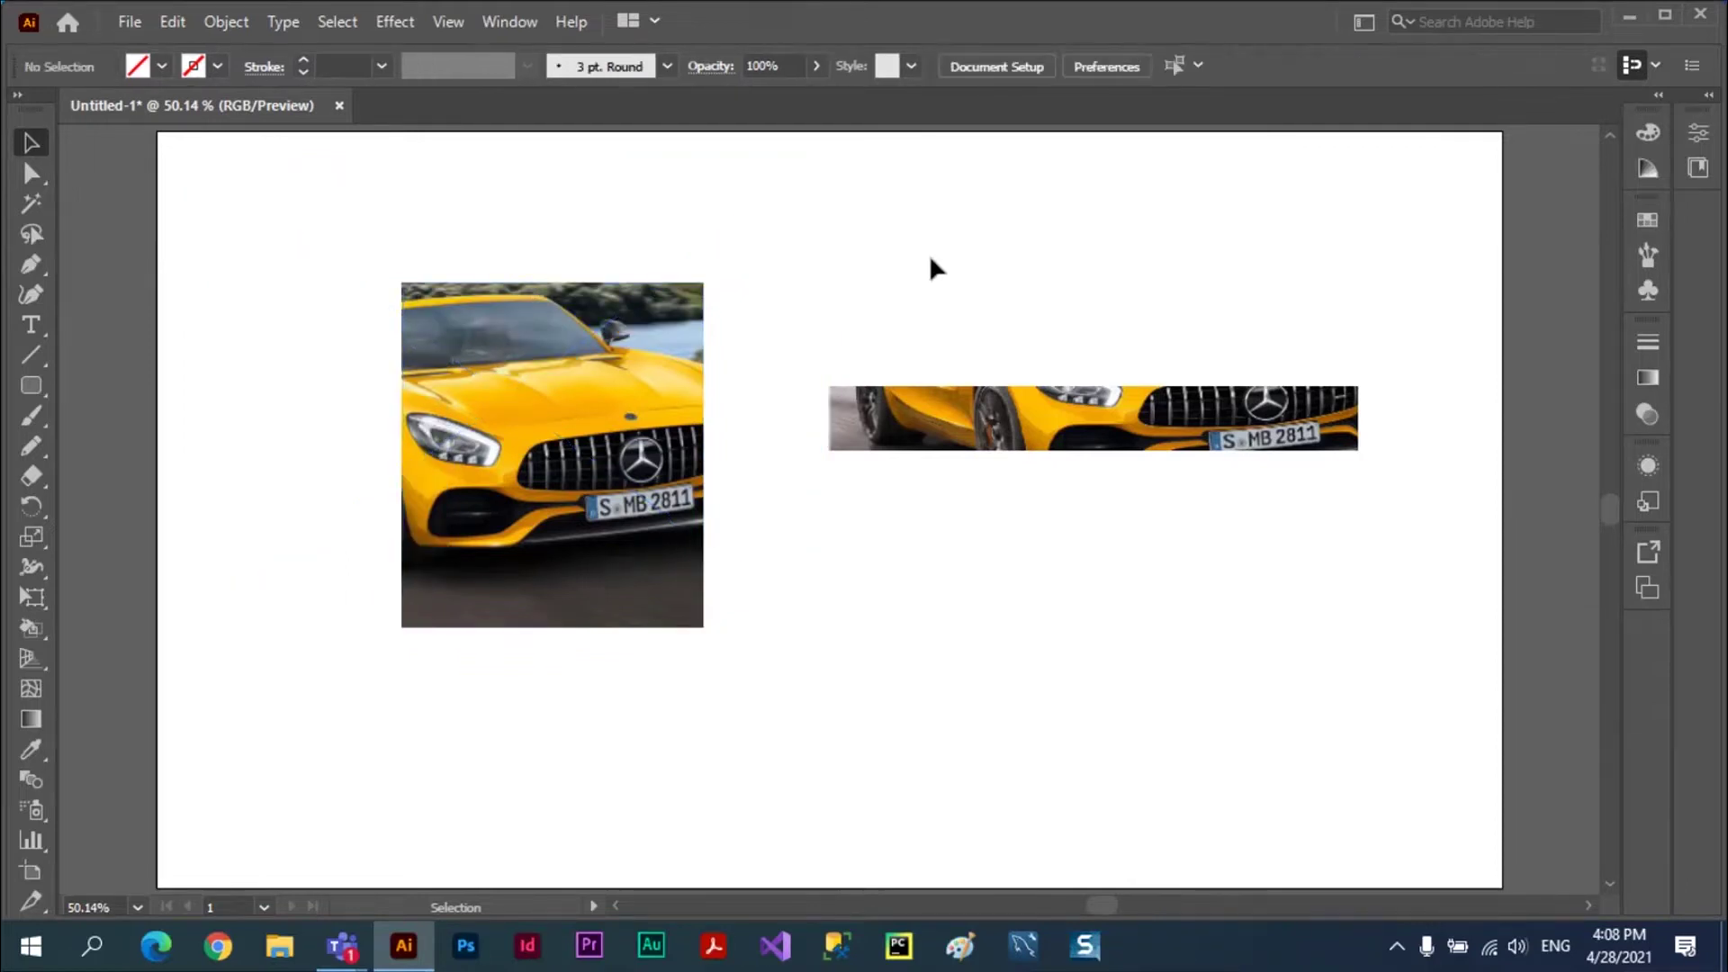
left_click_drag(640, 436, 573, 436)
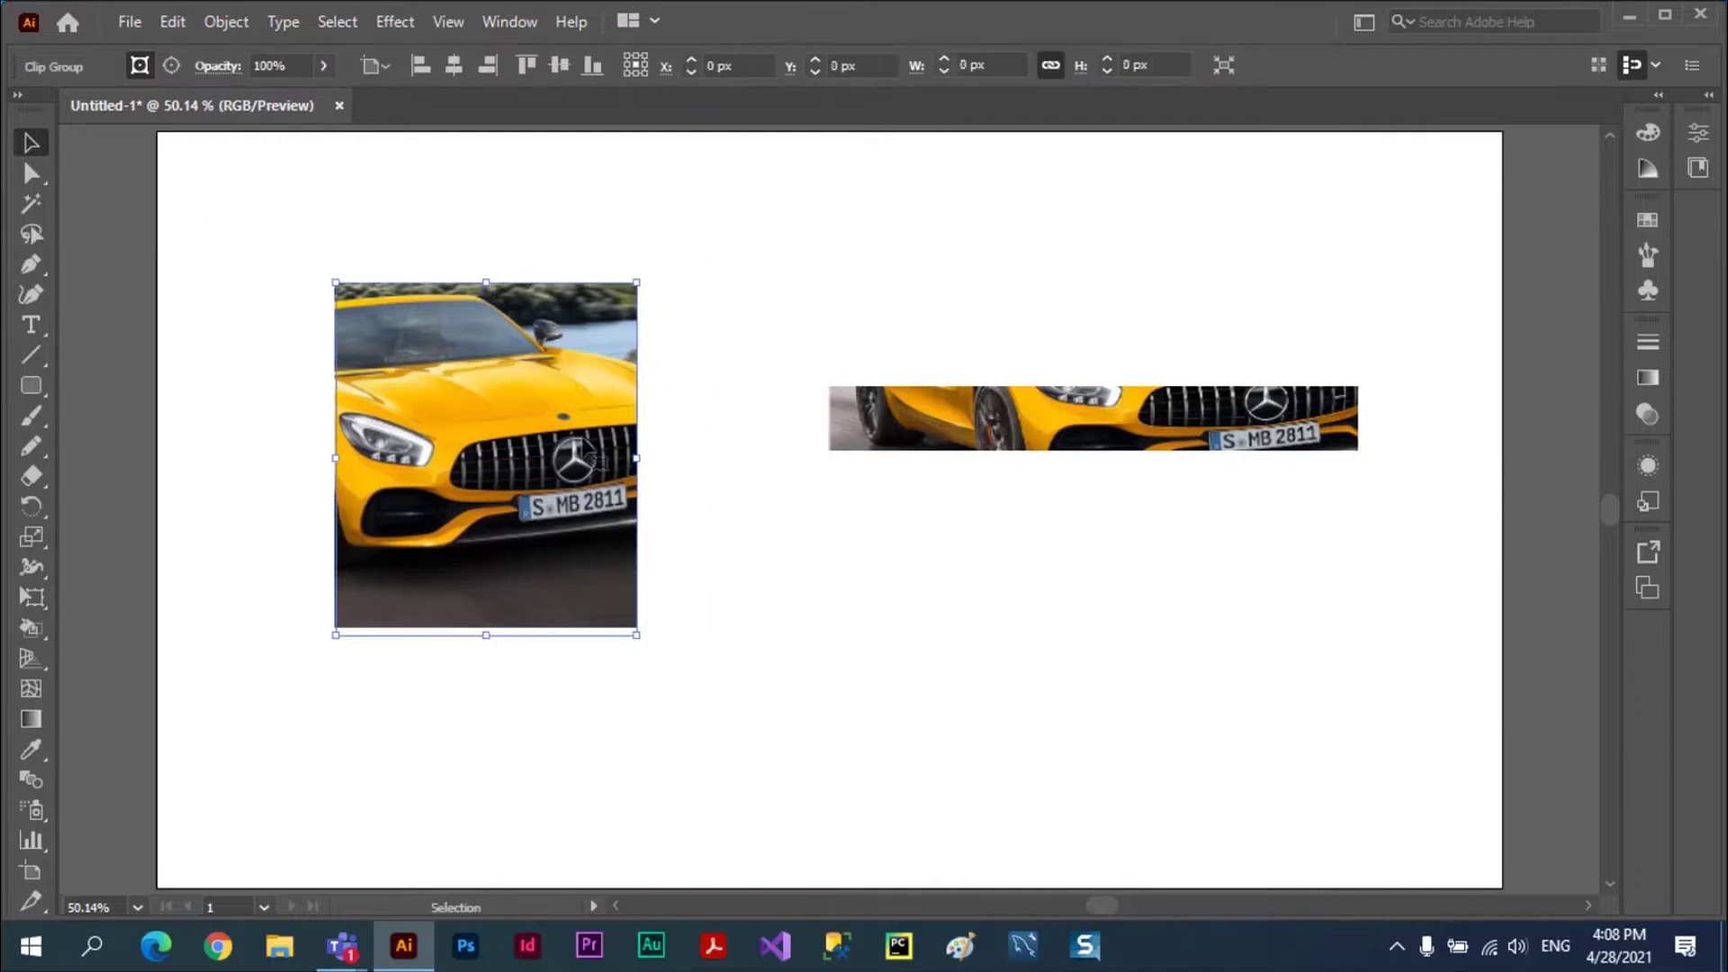
left_click_drag(1080, 427, 939, 290)
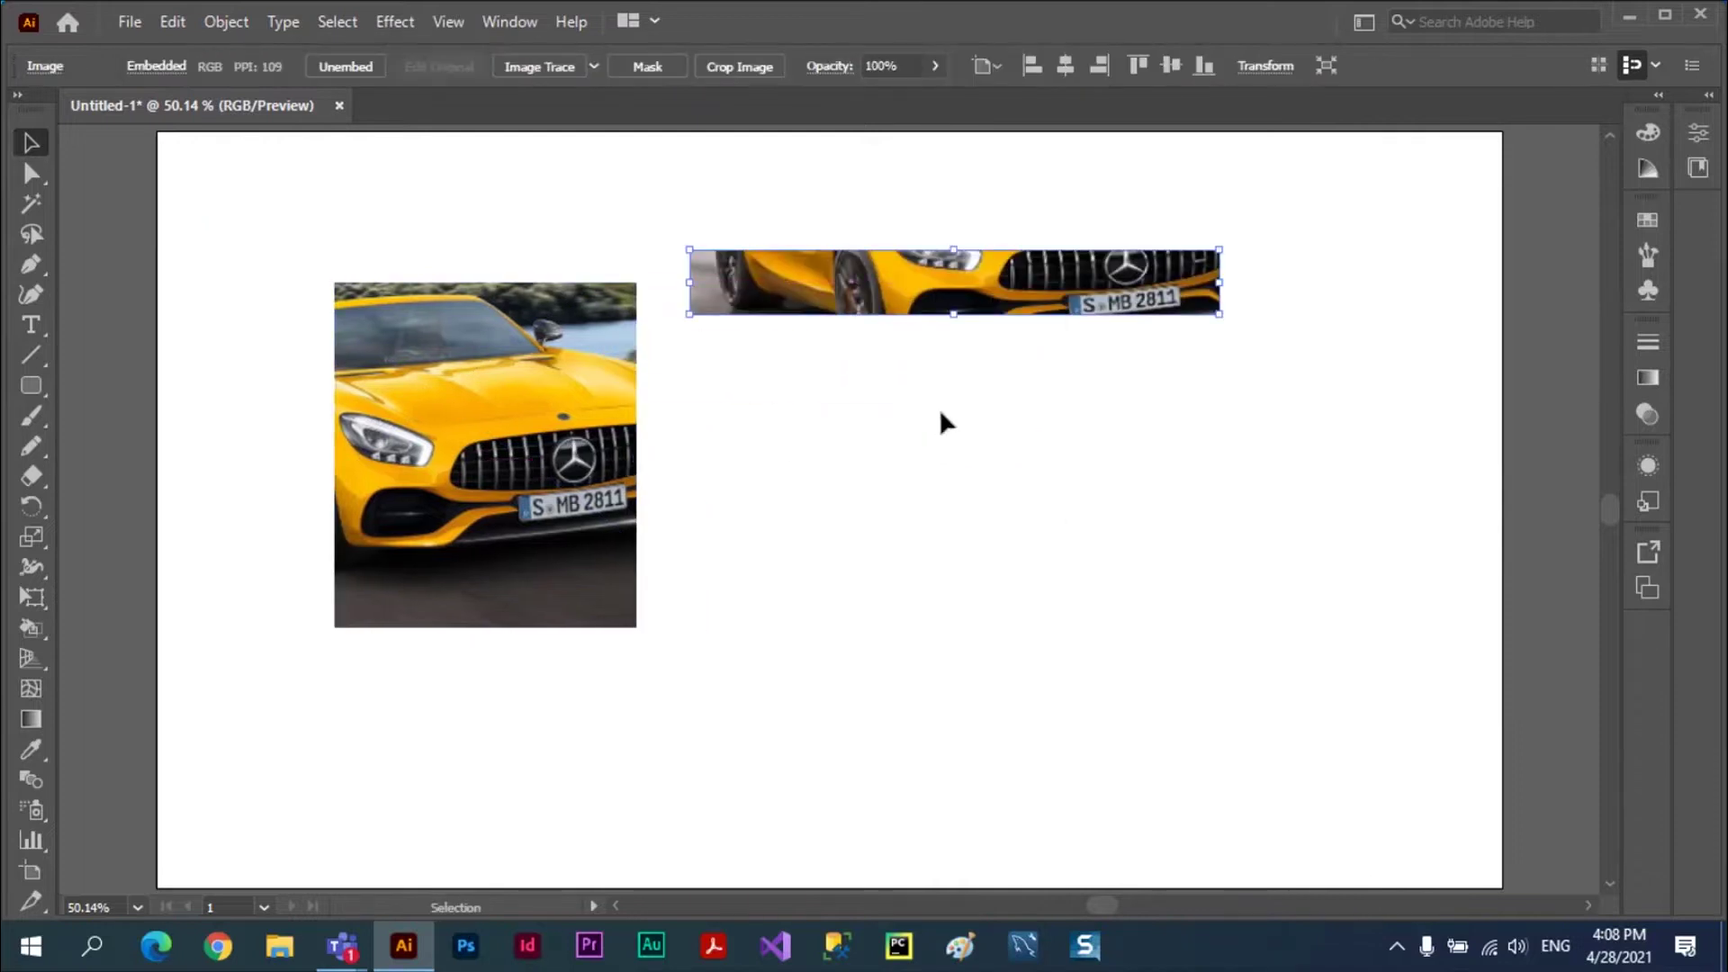
left_click_drag(639, 394, 681, 509)
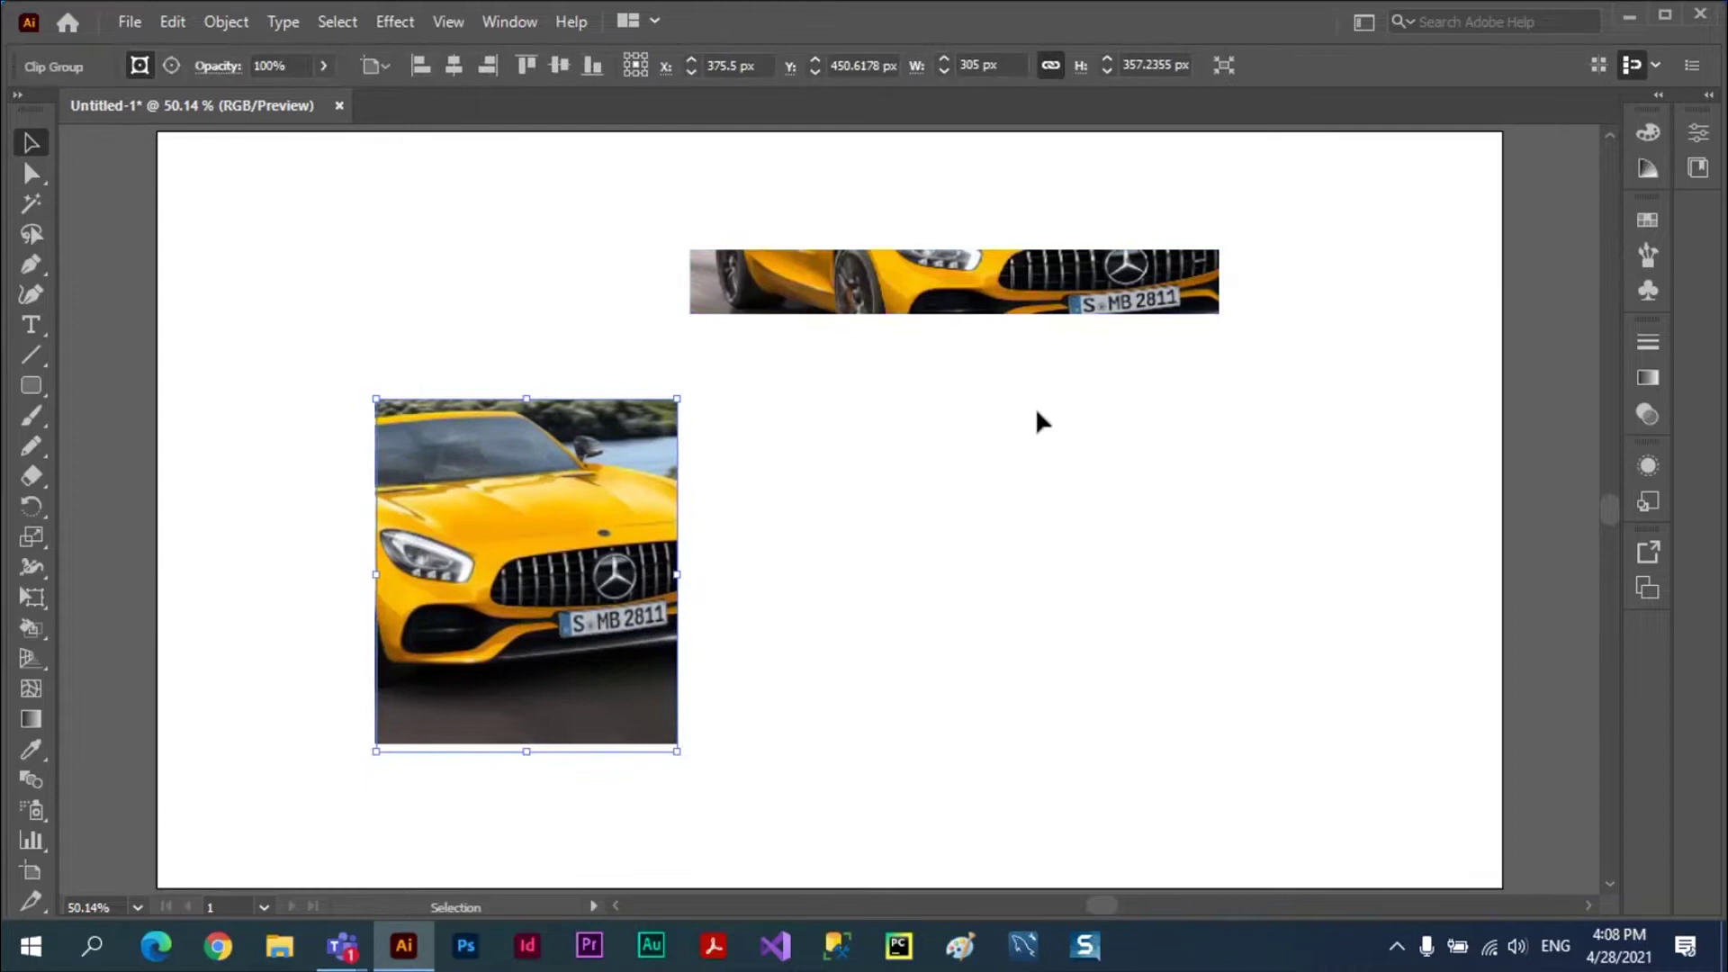
- Delete all artwork from the artboard, and load mercedes.jpg from the Desktop for placing
key("ctrl+a")
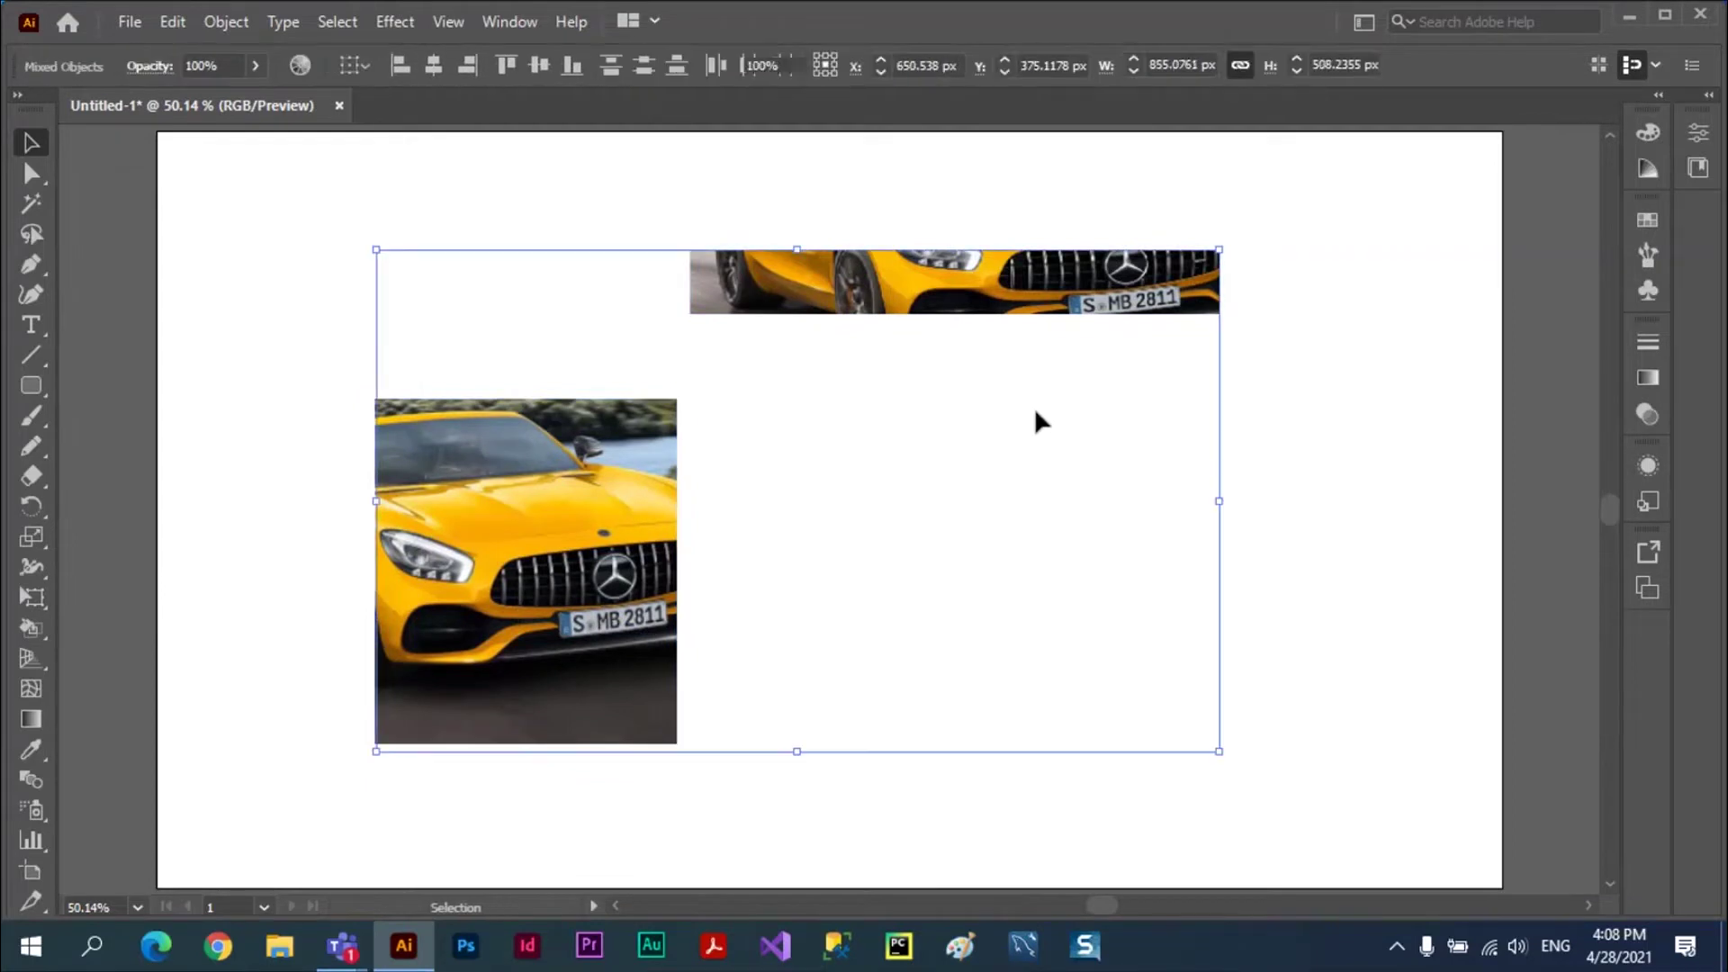
key("Delete")
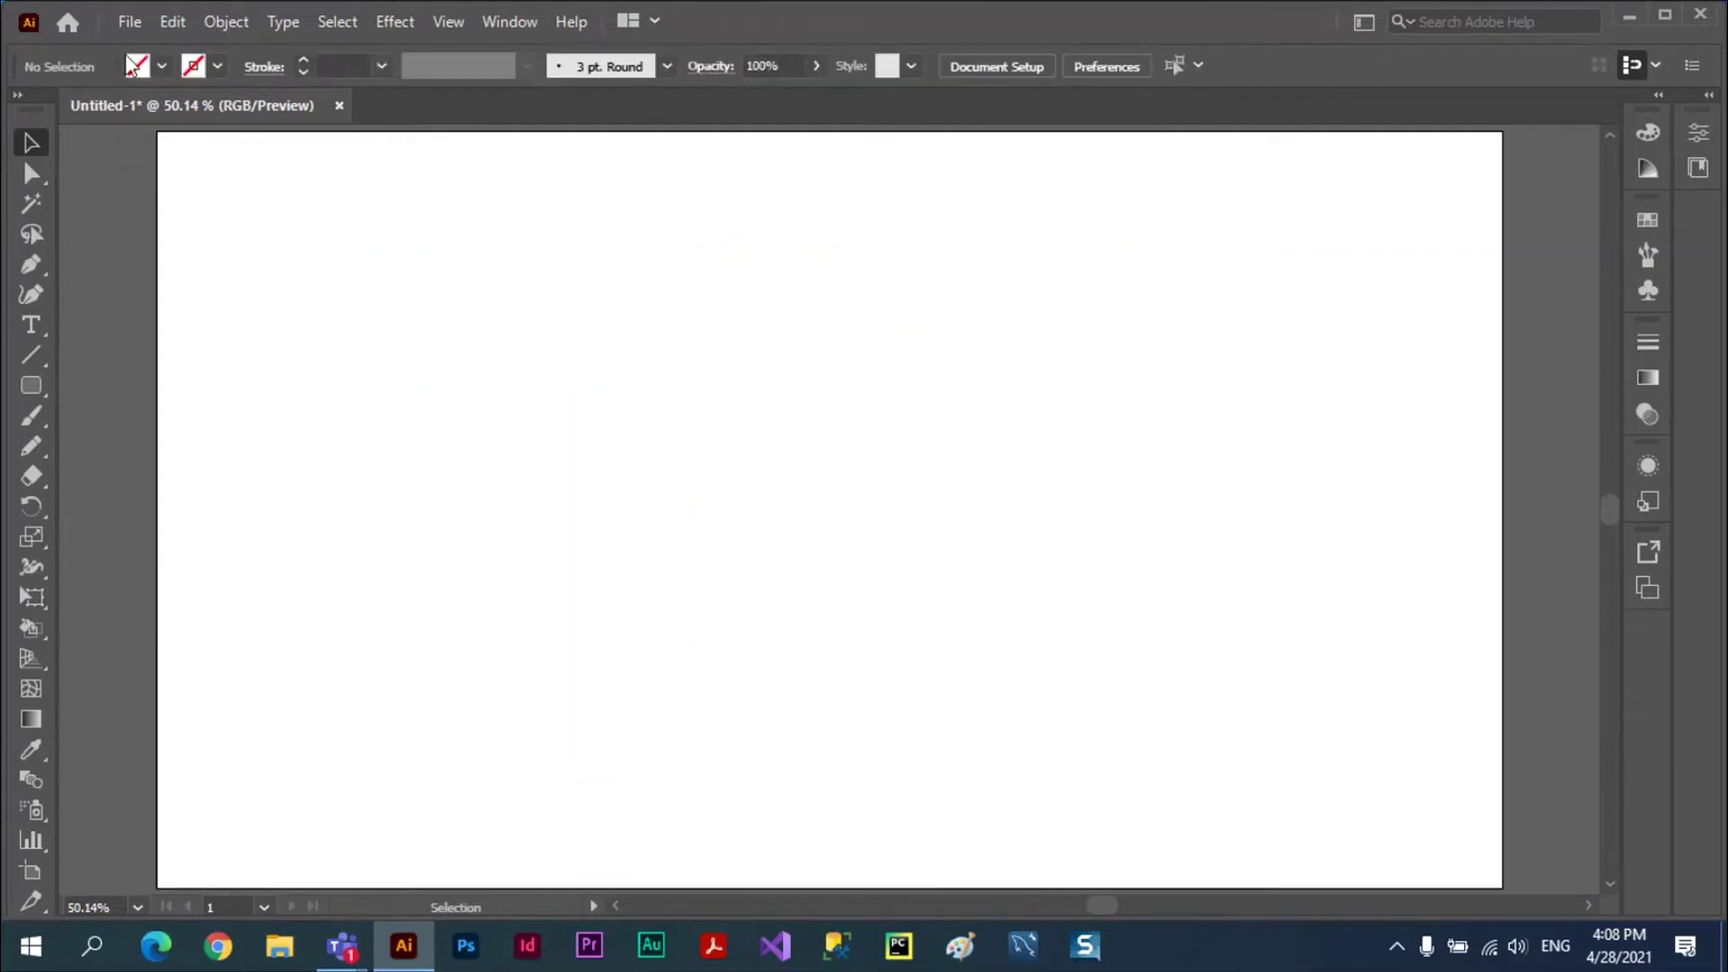
left_click(125, 26)
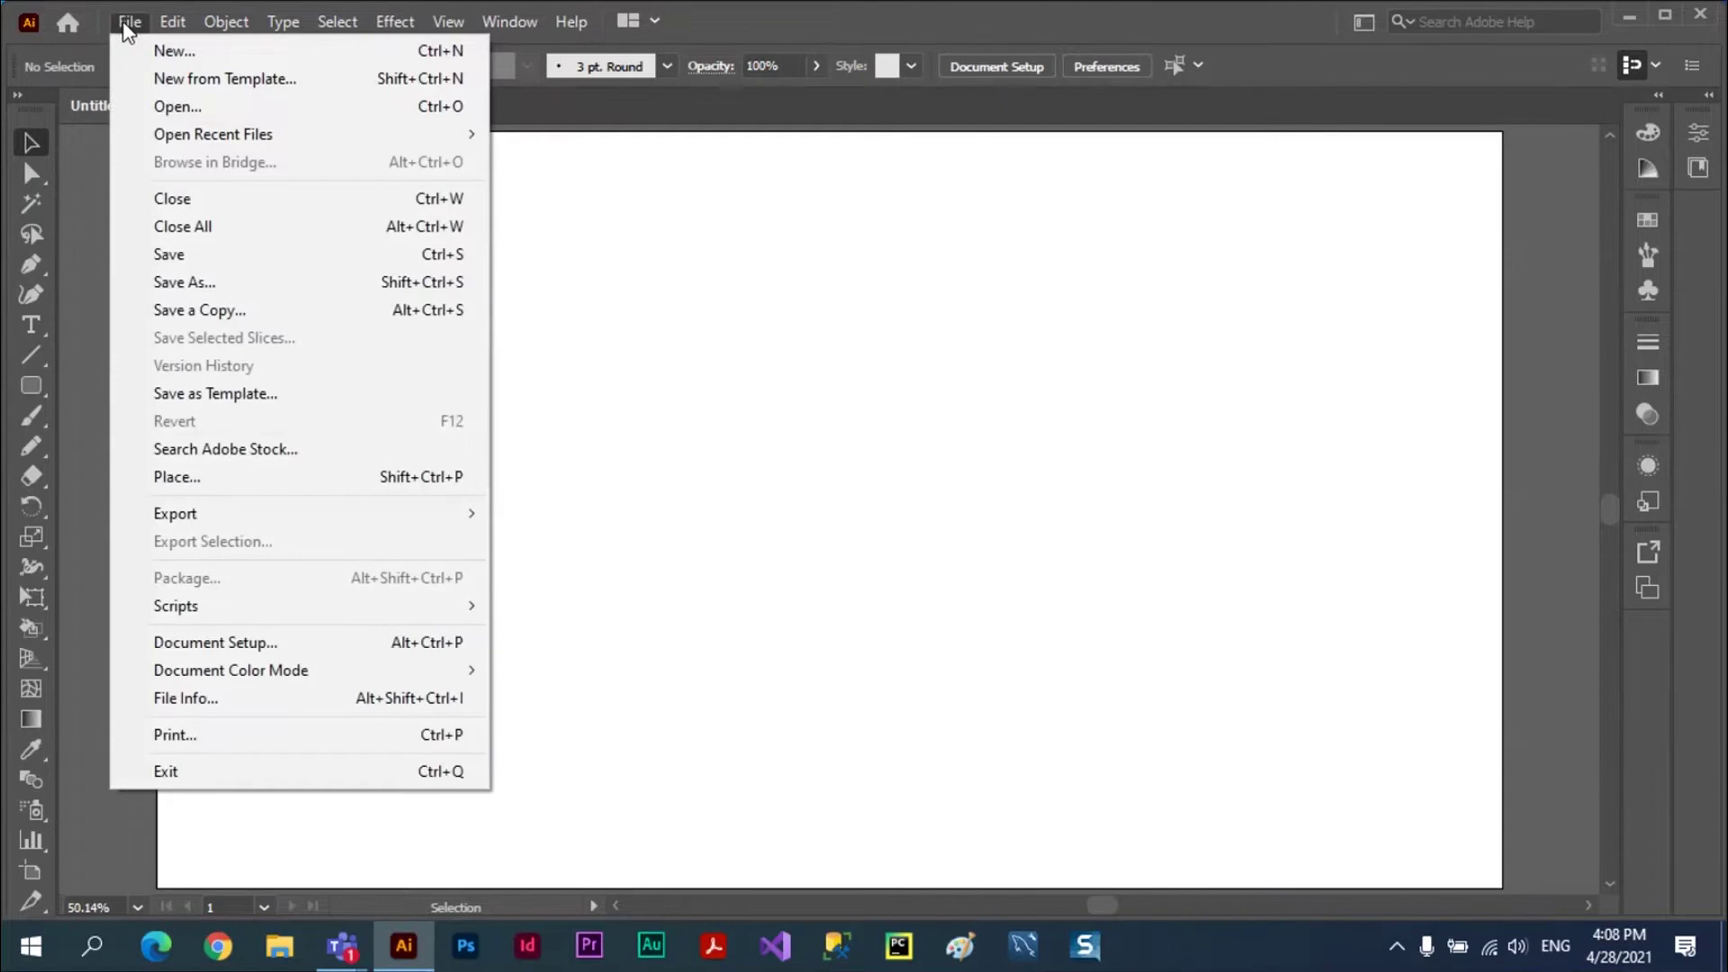
left_click(200, 479)
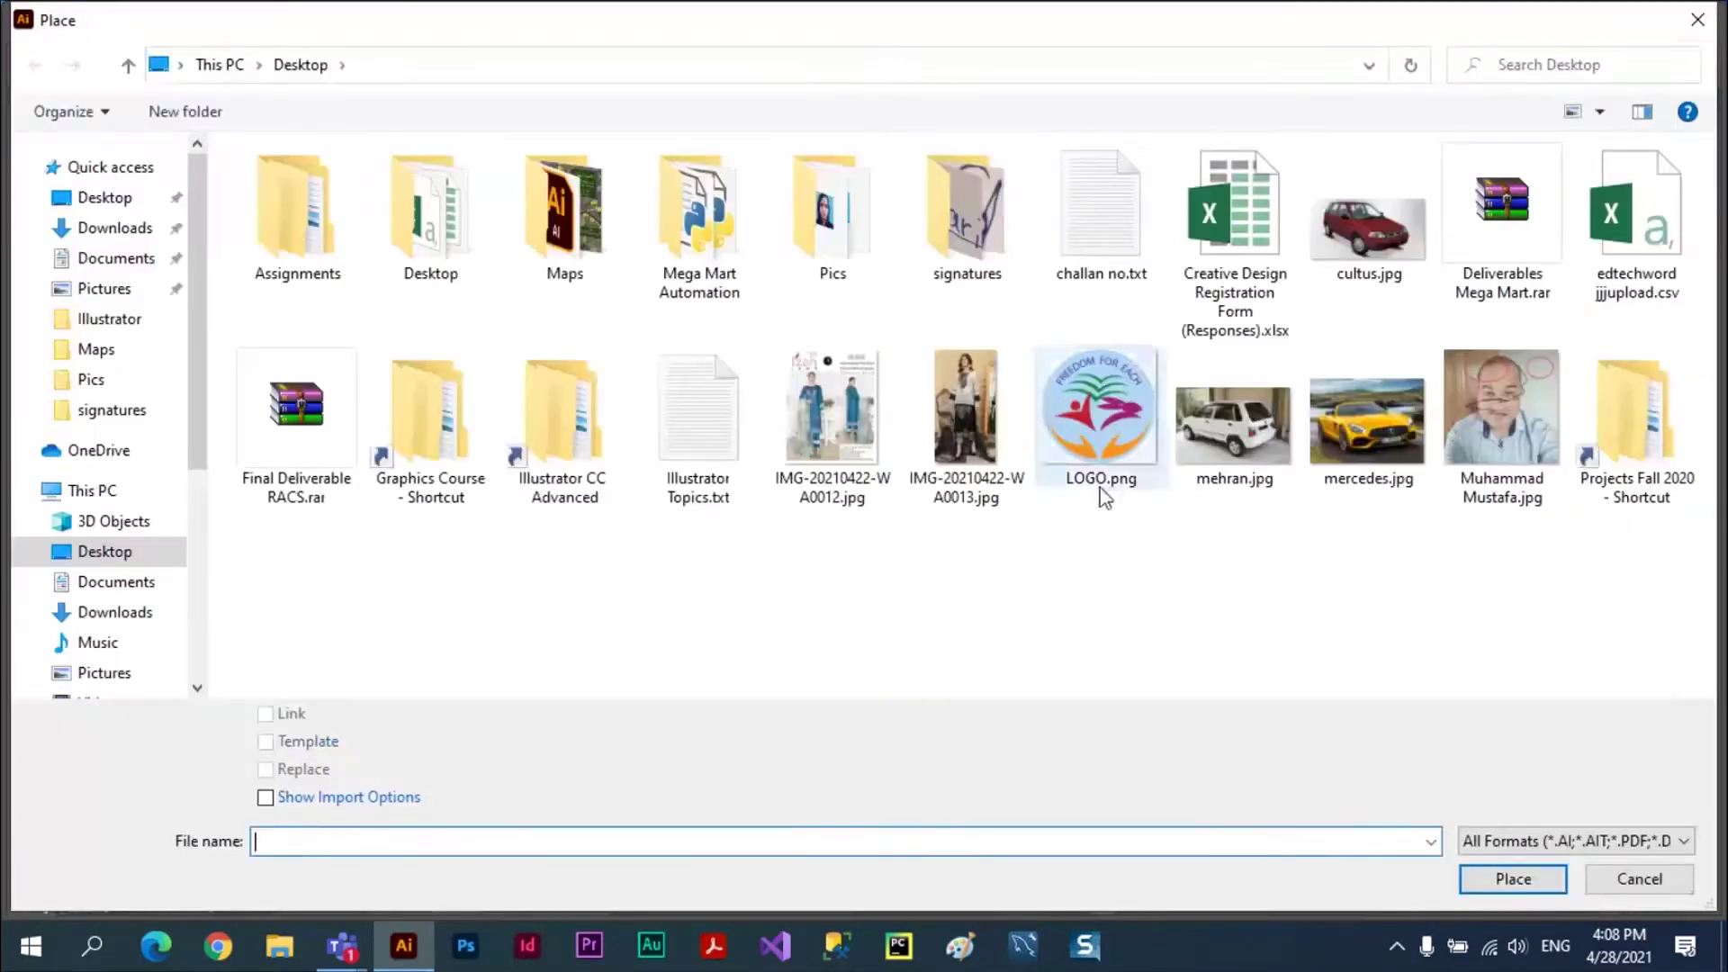
left_click(1375, 420)
left_click(1510, 878)
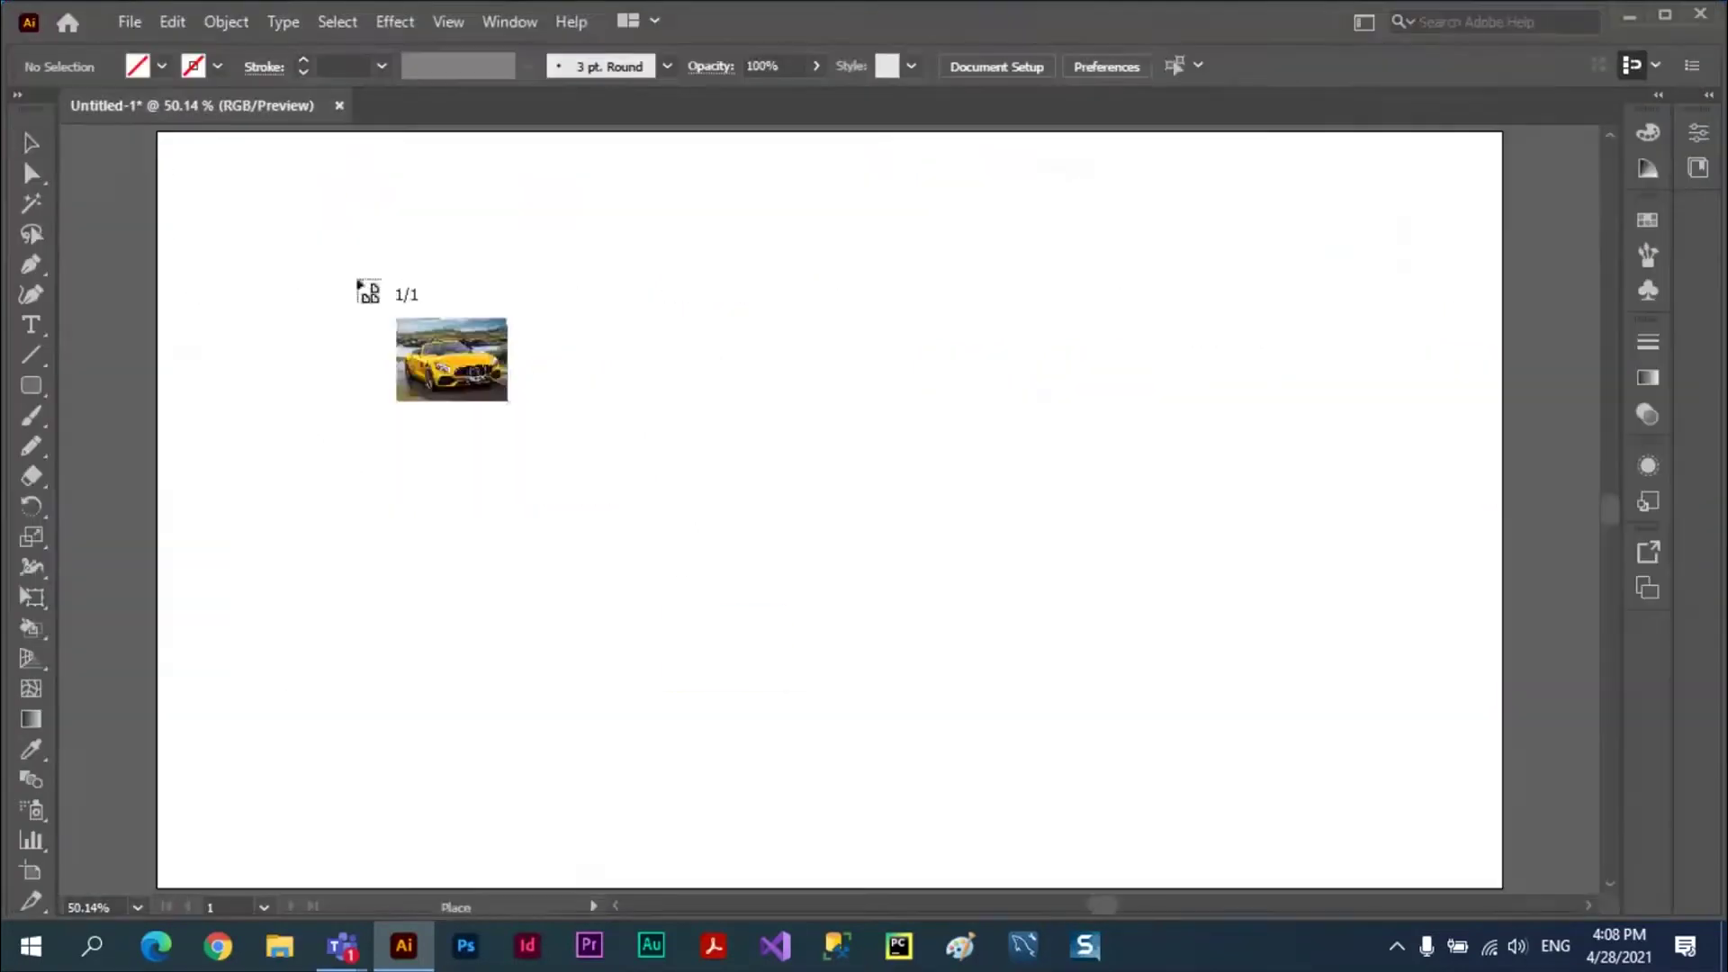
- Place mercedes.jpg as a large image on the artboard and shift it closer to the centre
left_click_drag(268, 204, 1057, 724)
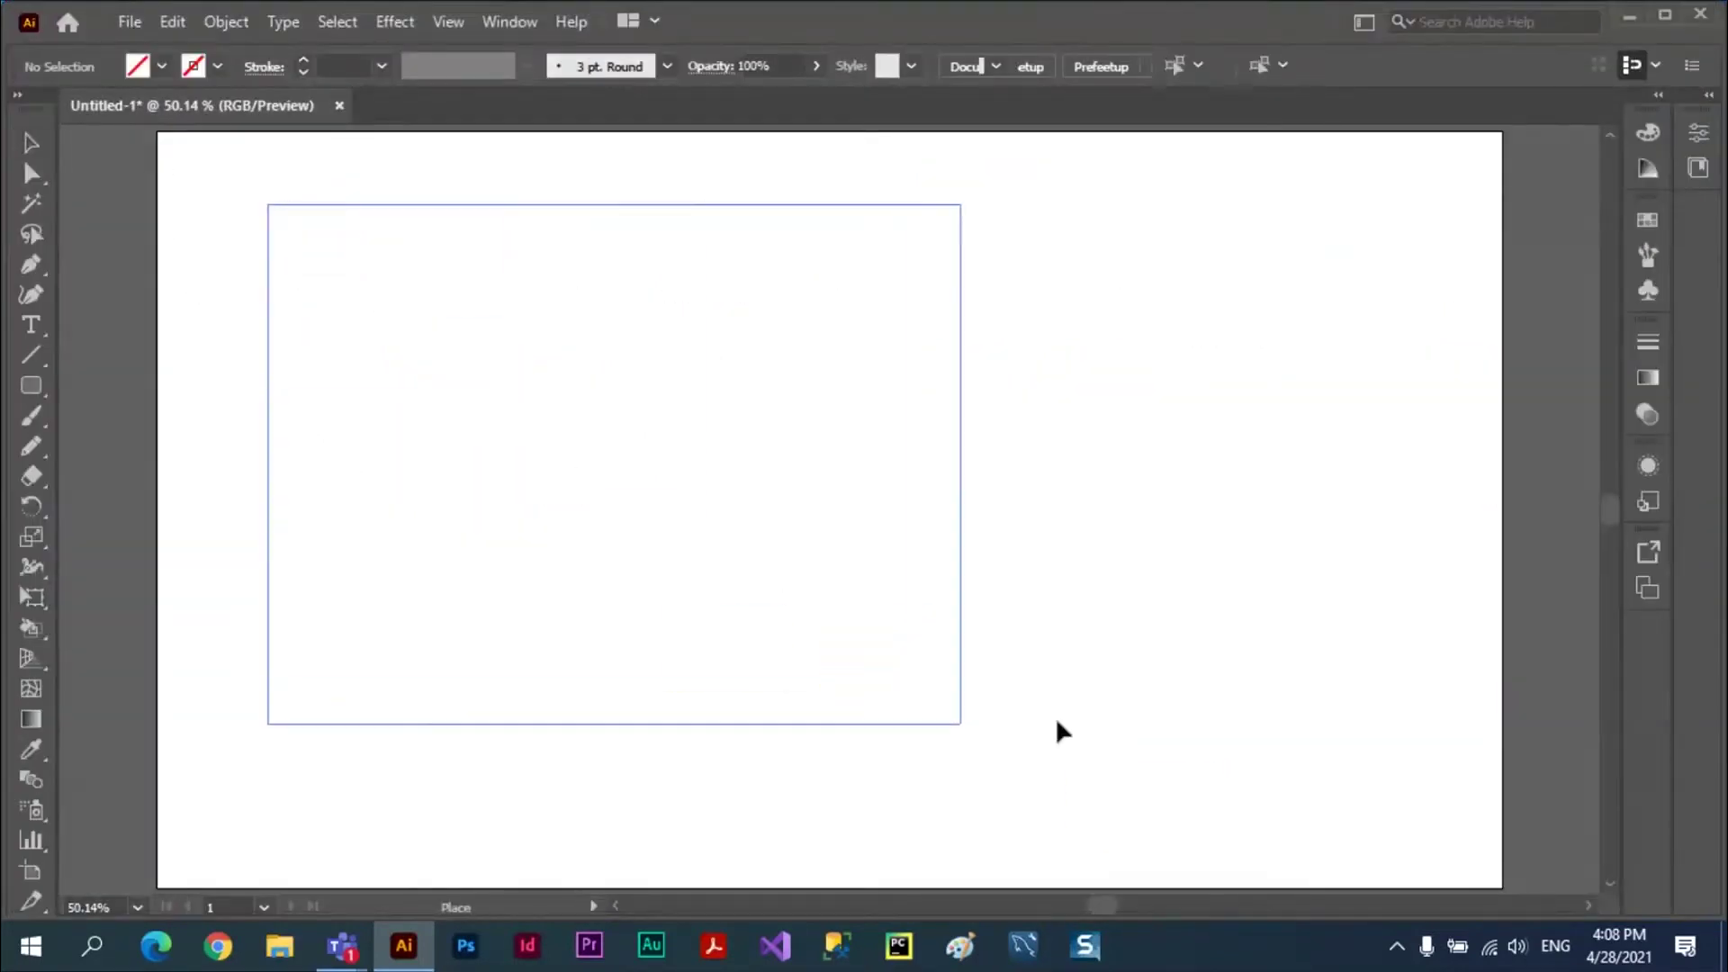
left_click_drag(695, 419, 818, 464)
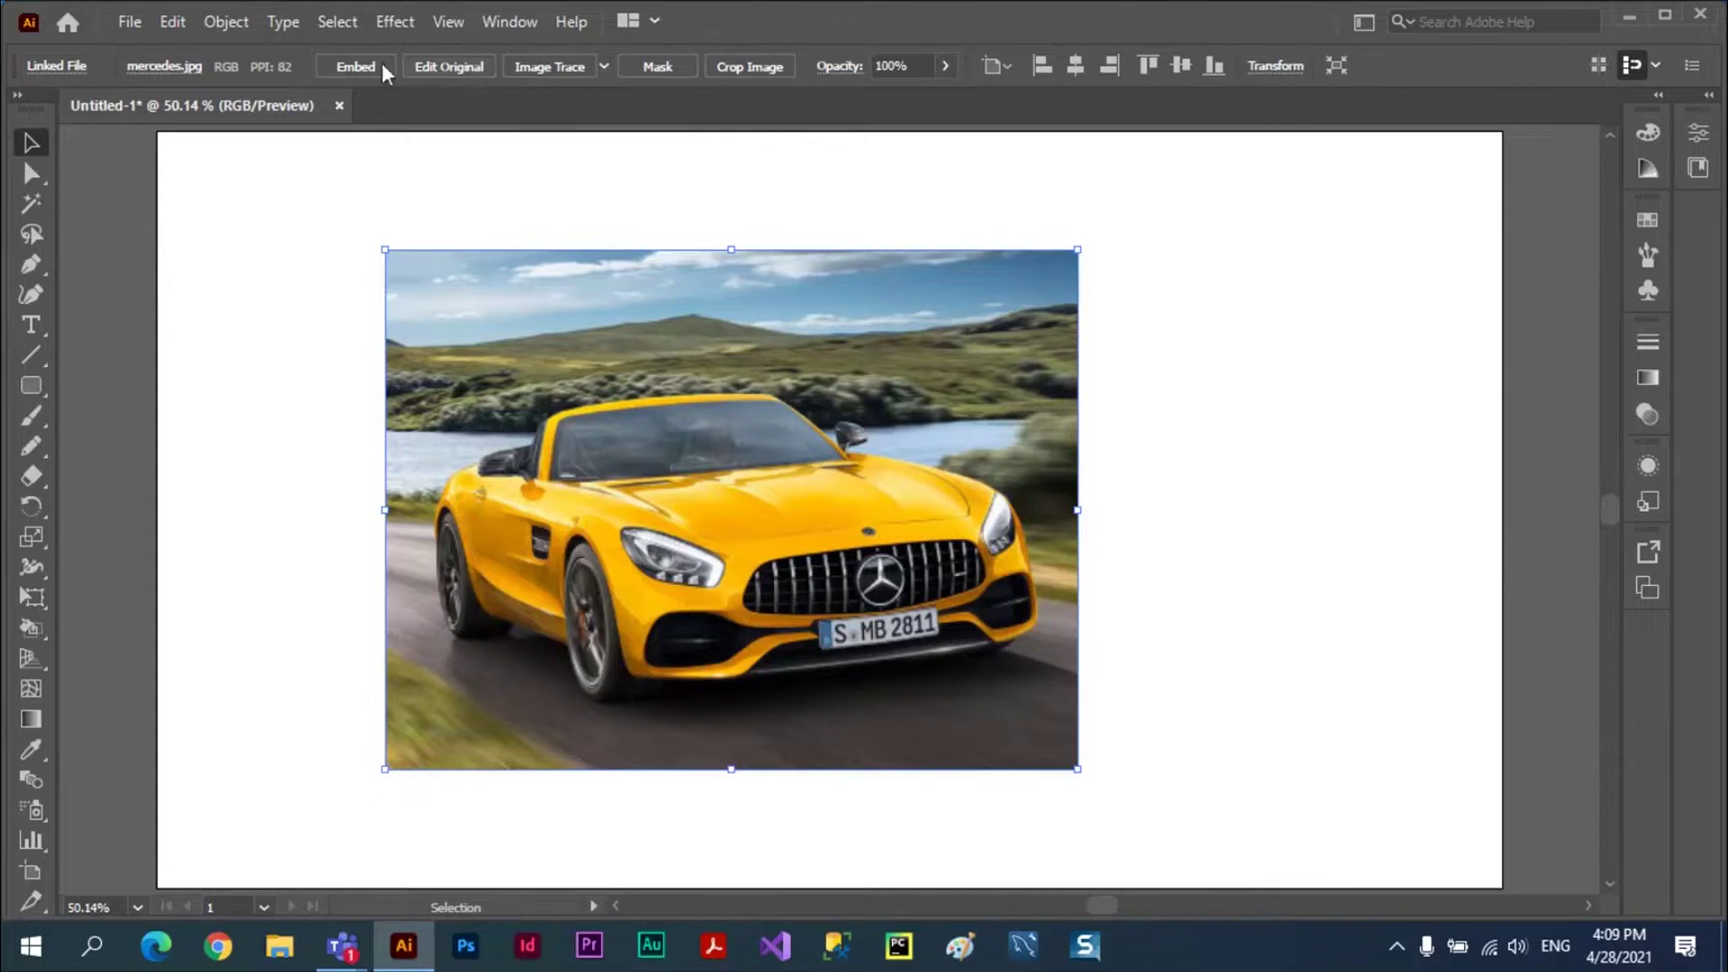
- Examine the Bounds, Proportions (Fit), Proportions (Fill) and File Dimensions placement options for the linked car image, keeping Transforms as the preserve mode
left_click(162, 67)
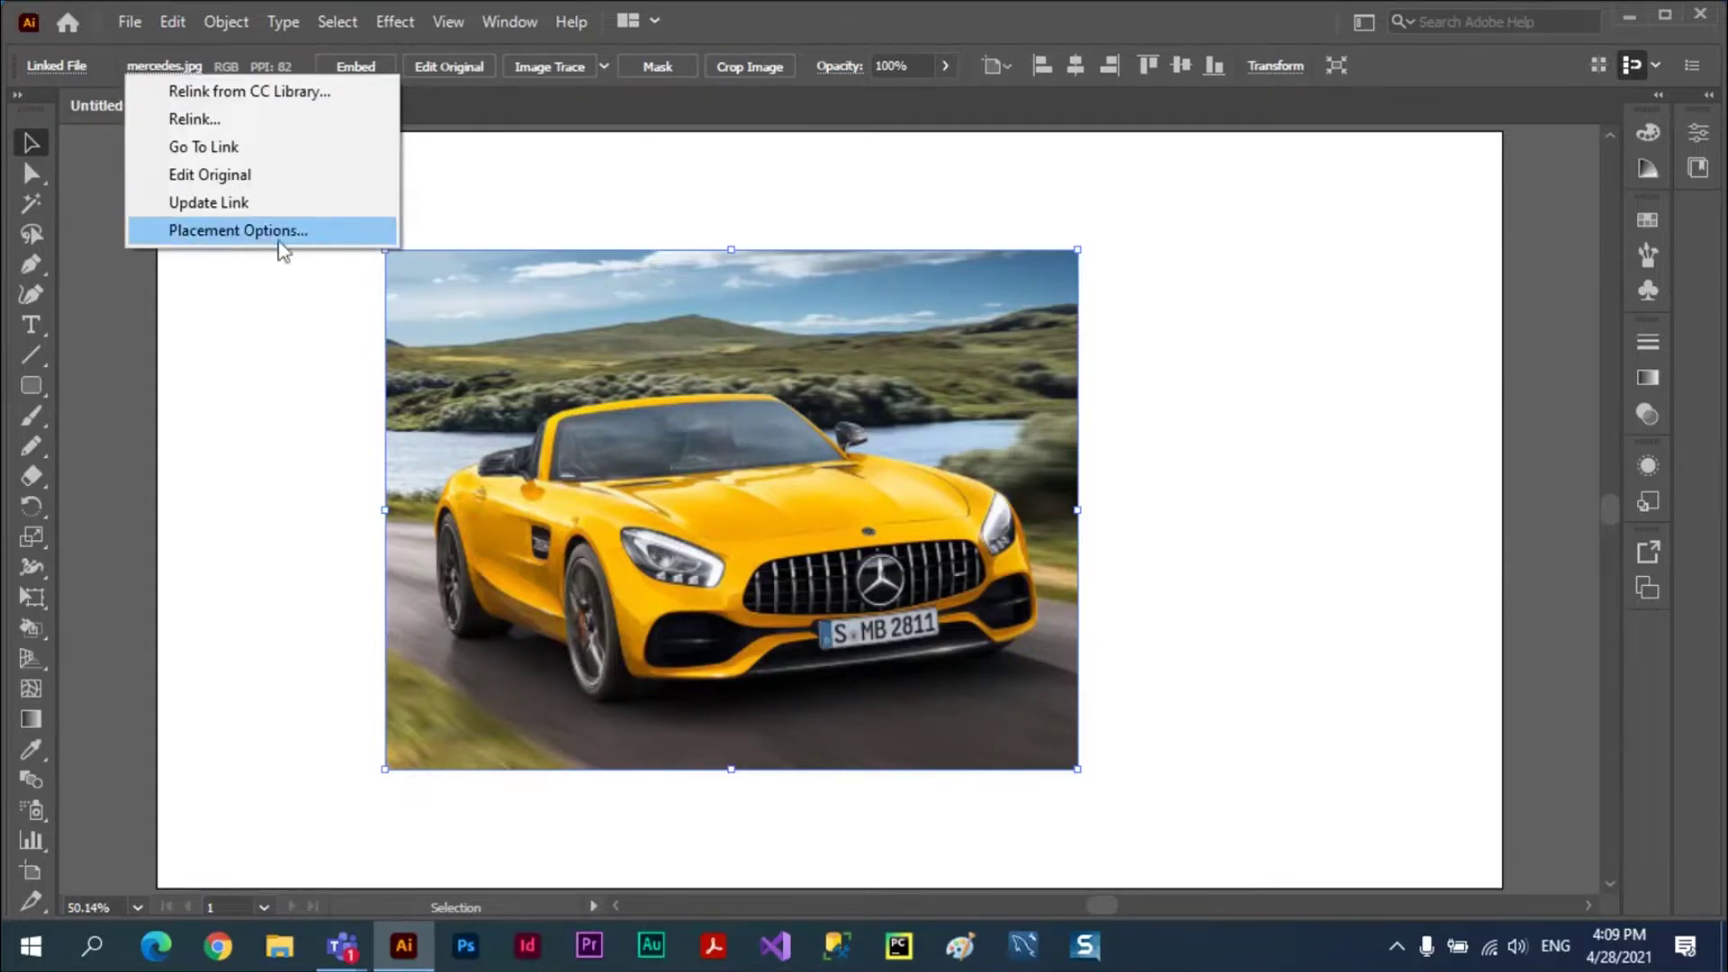
left_click(235, 233)
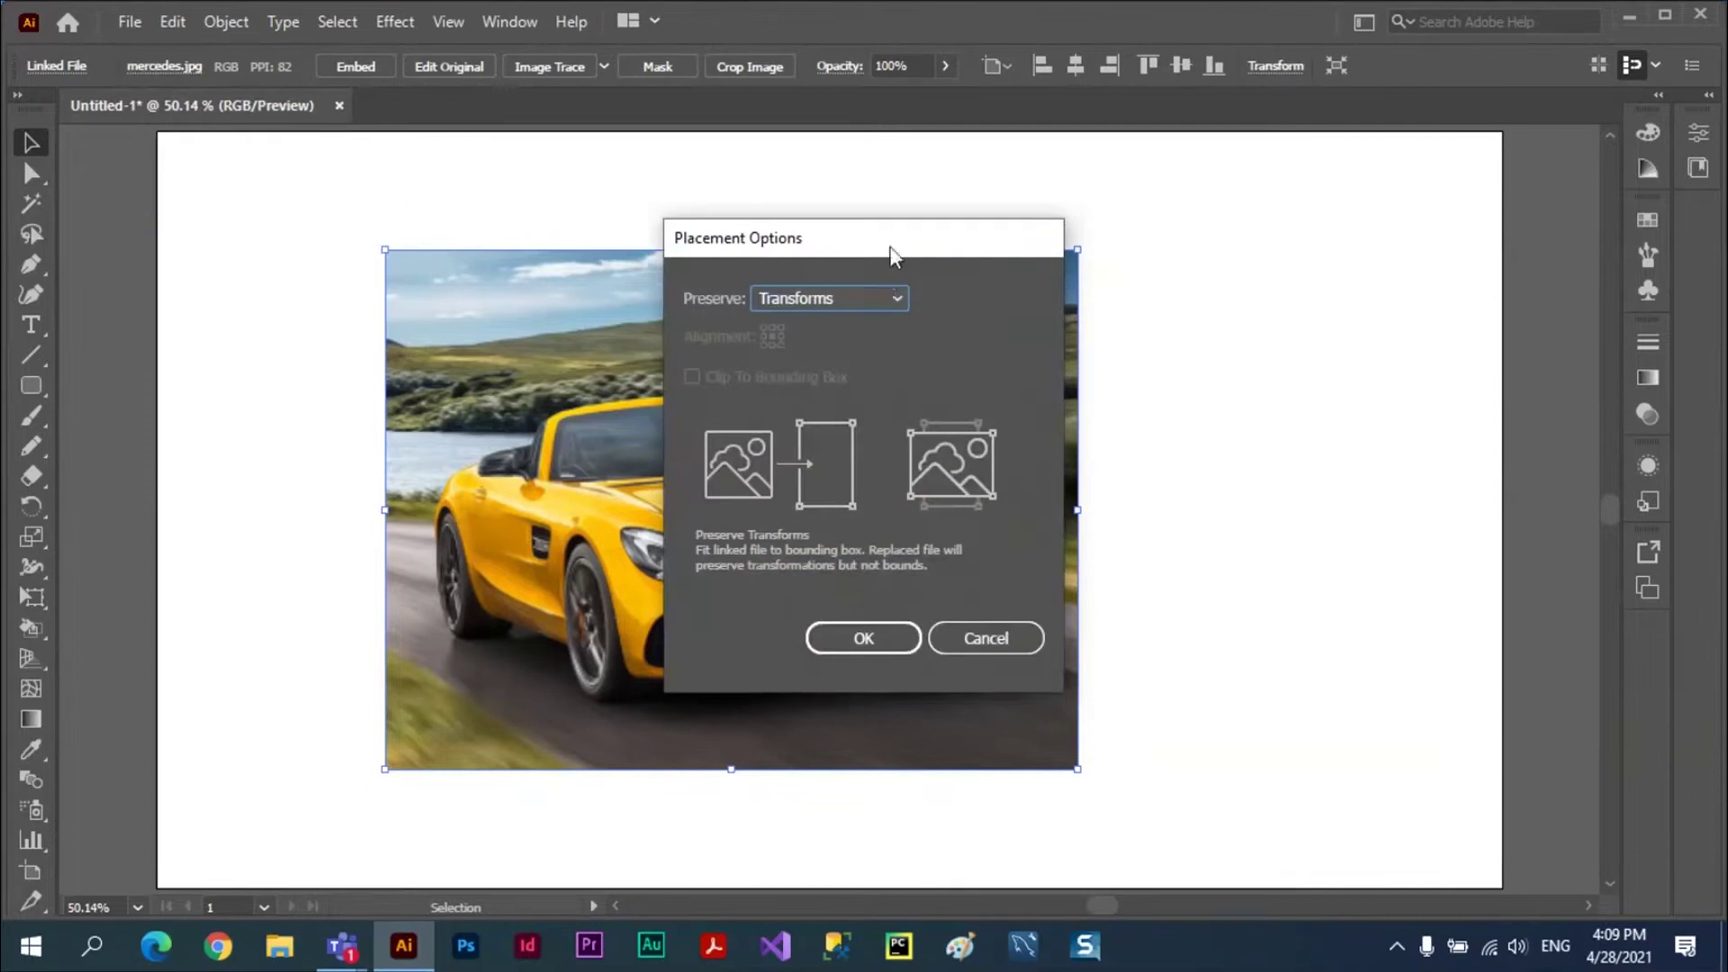
left_click_drag(893, 257, 1367, 195)
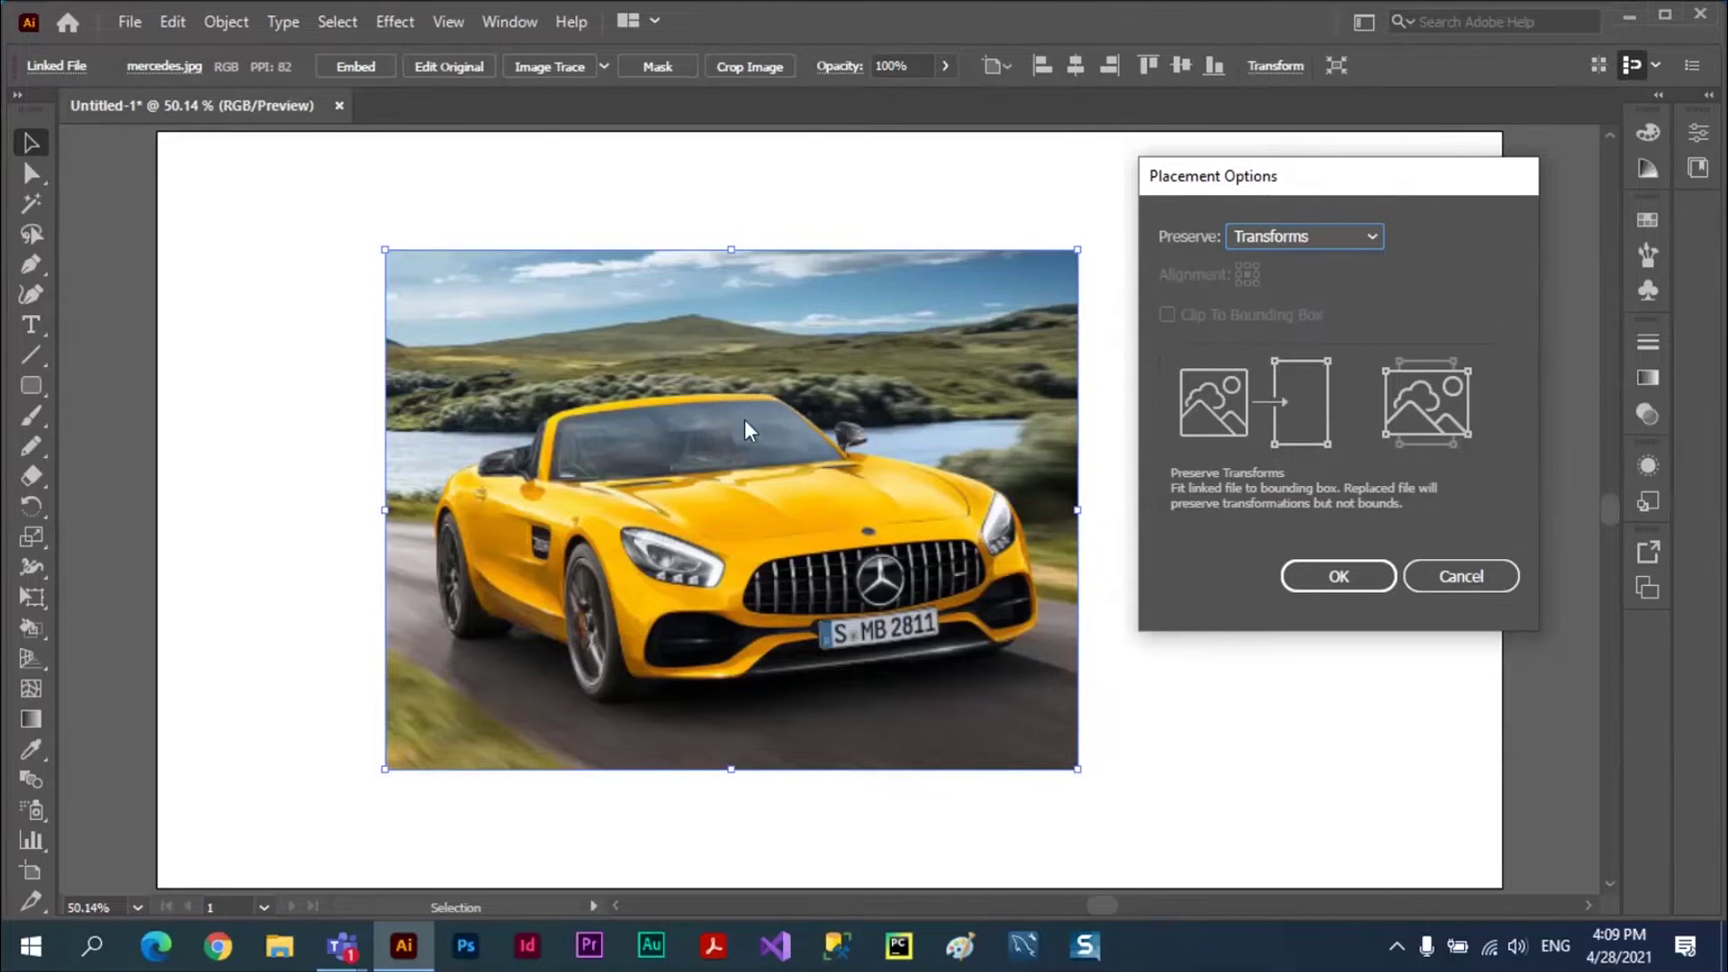
left_click(1372, 236)
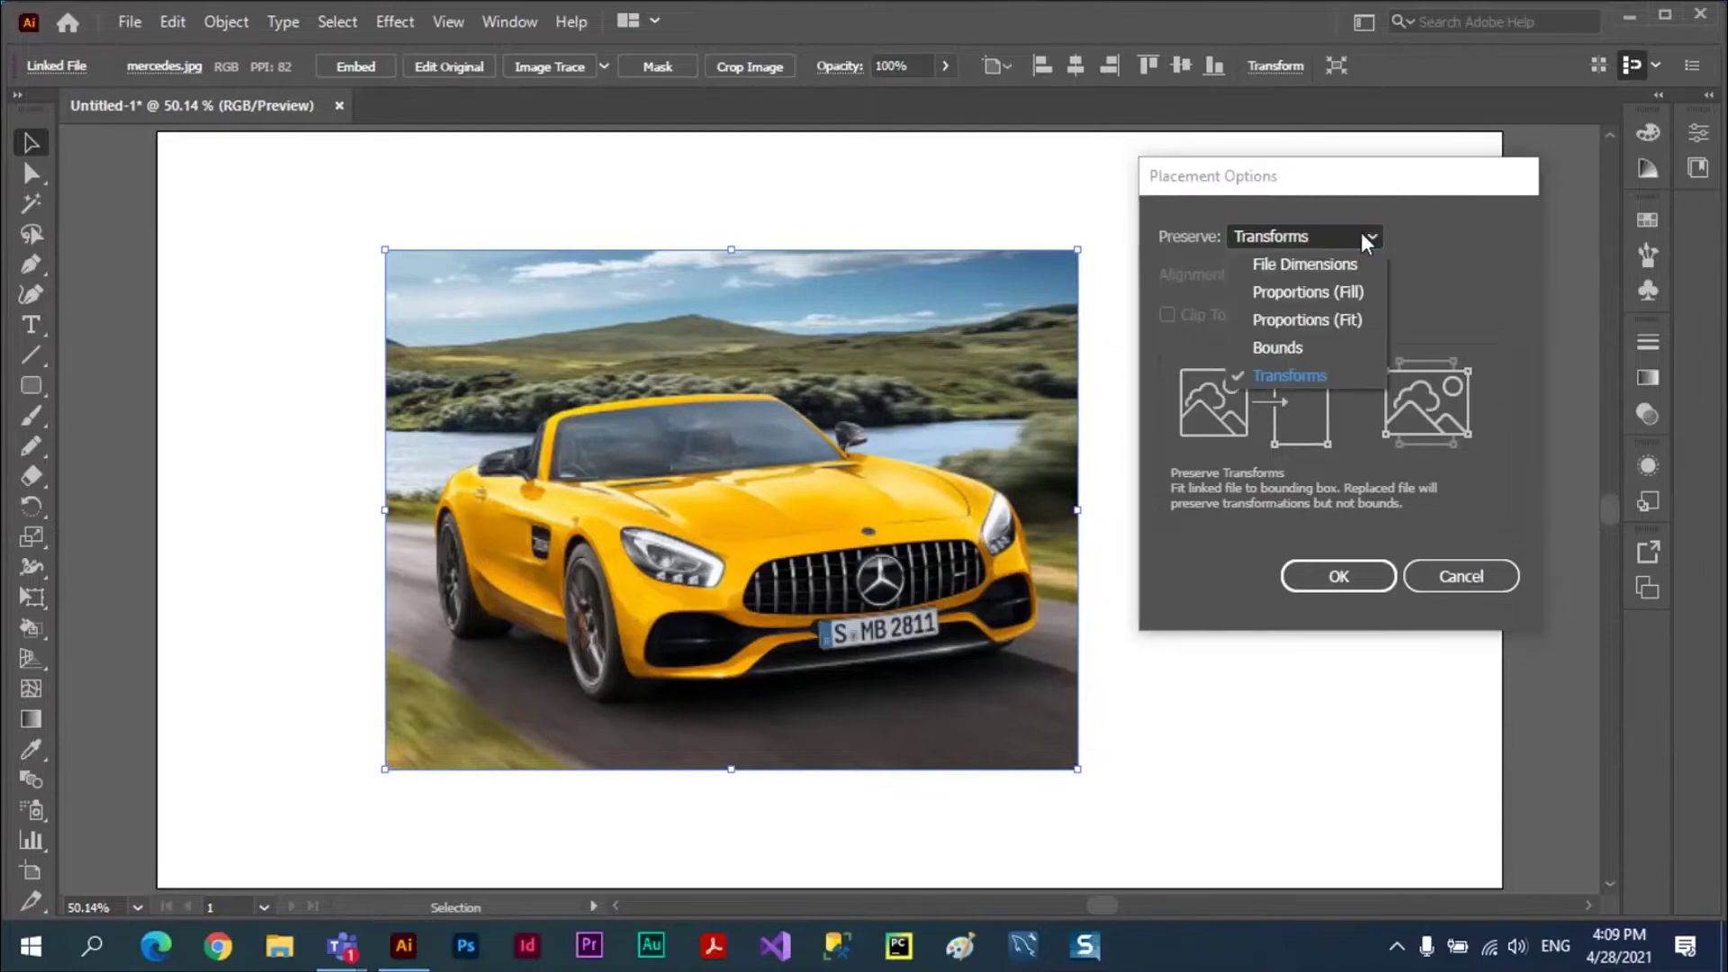
left_click(1277, 348)
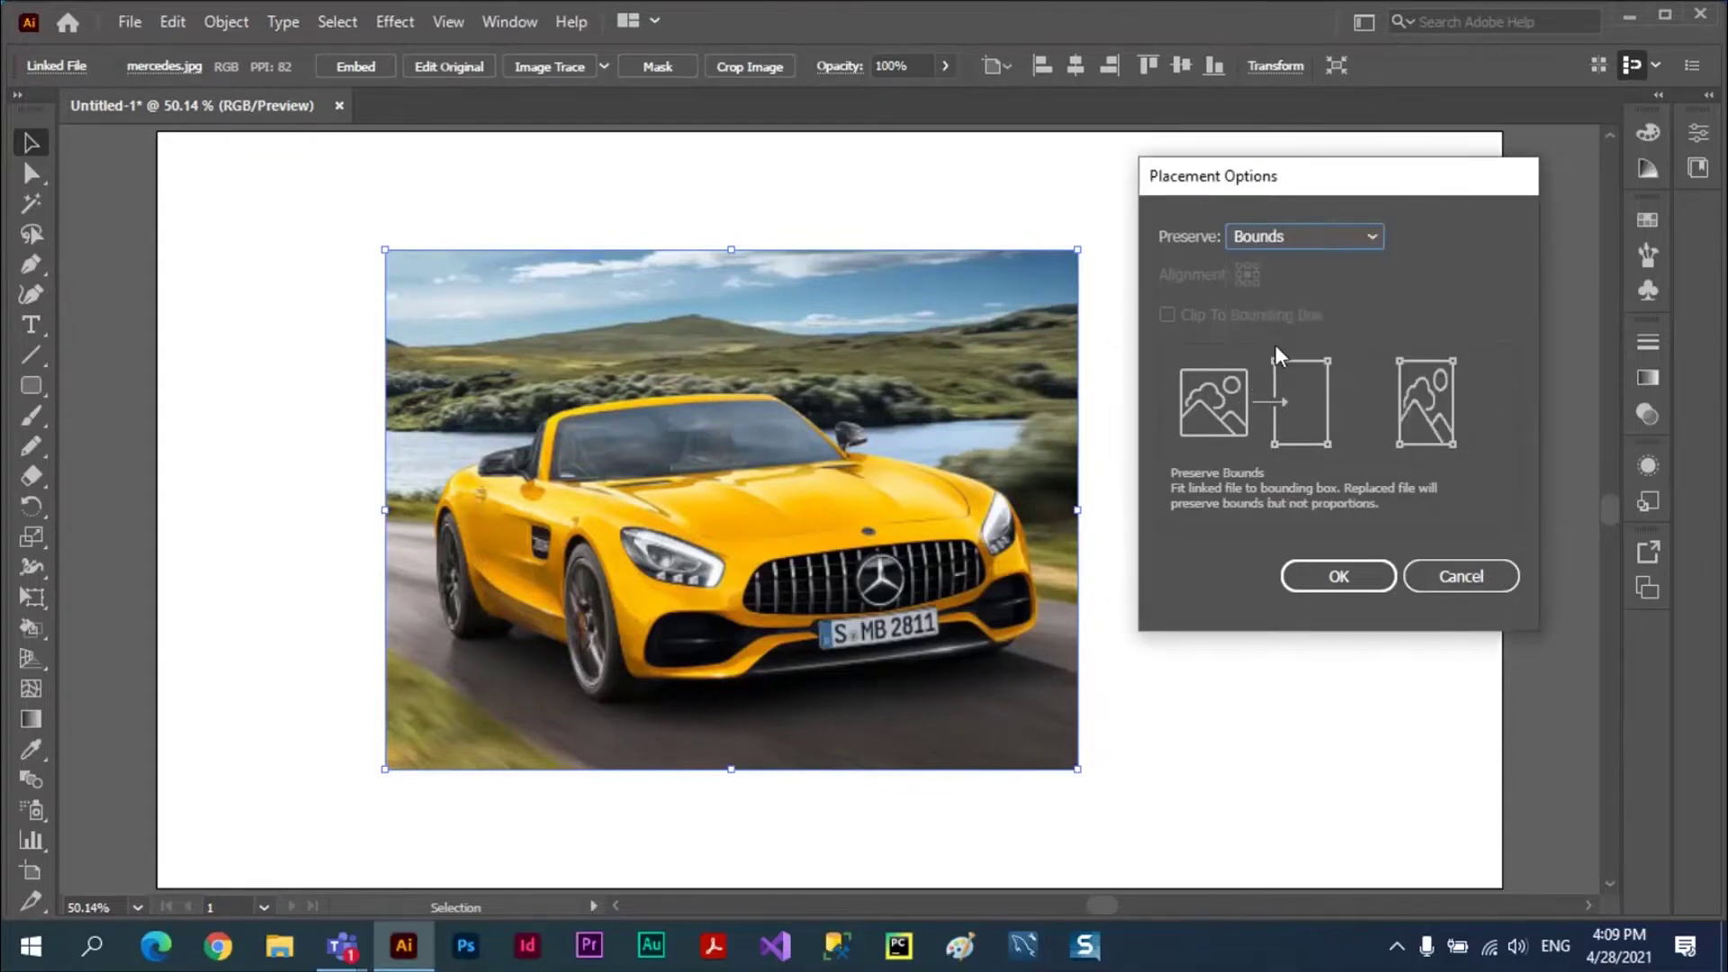
left_click(1365, 236)
left_click(1302, 314)
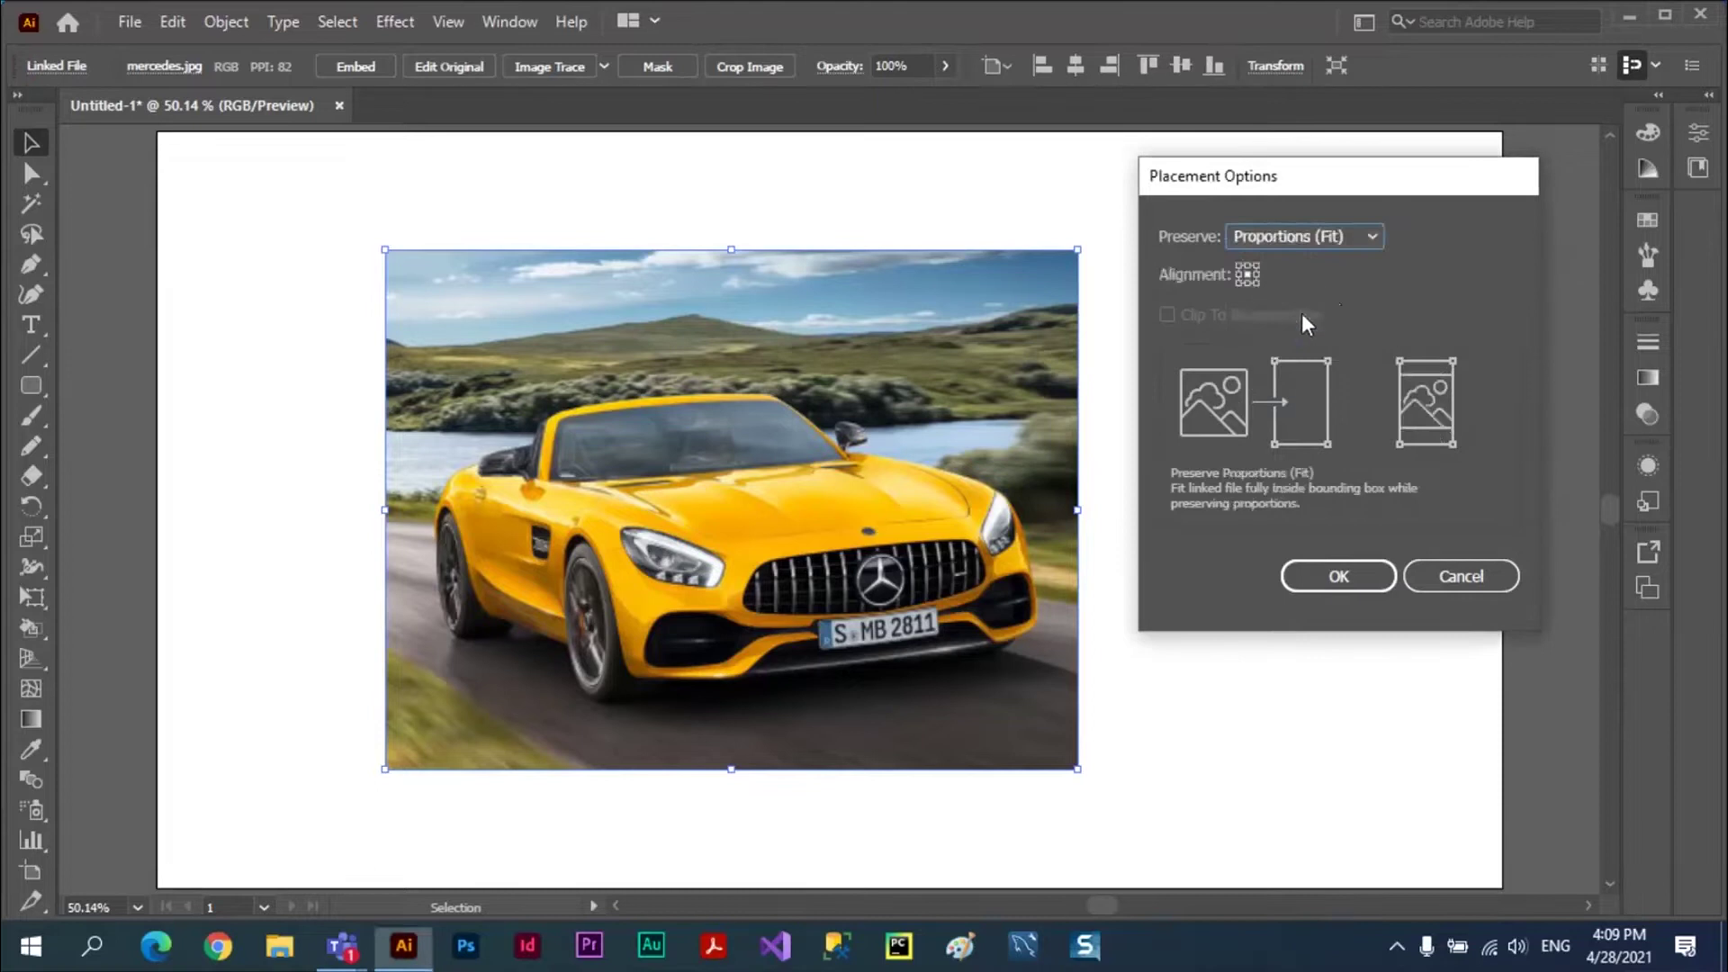
left_click(1328, 236)
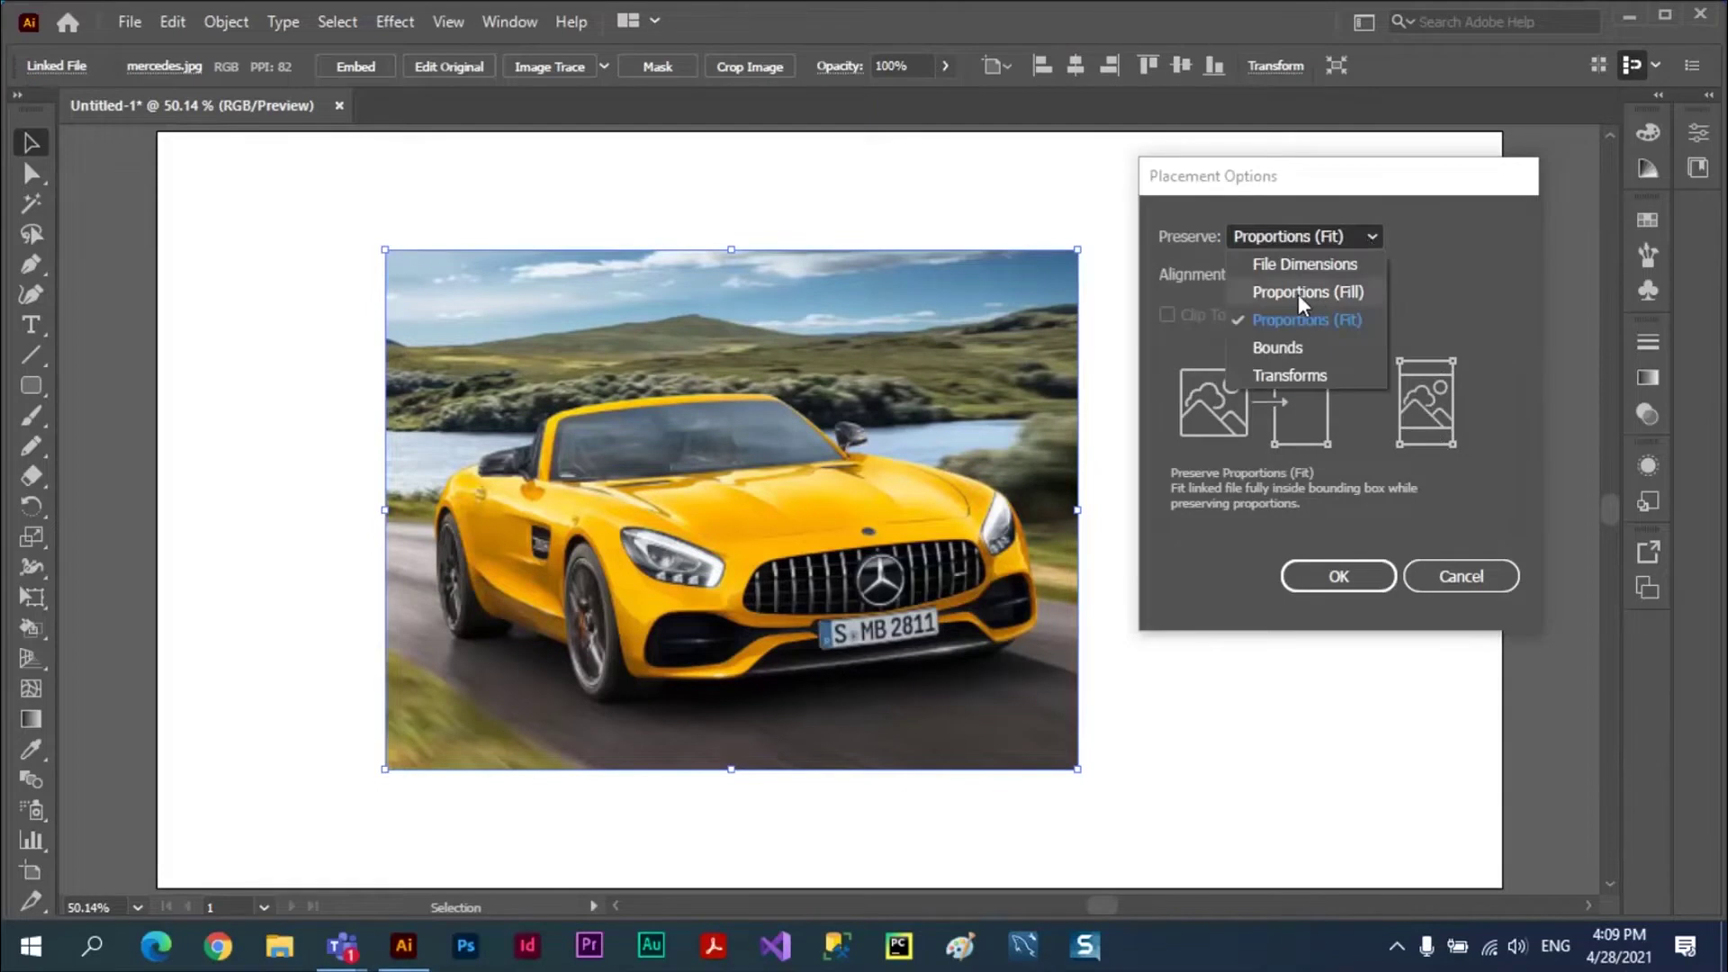
left_click(1299, 294)
left_click(1380, 233)
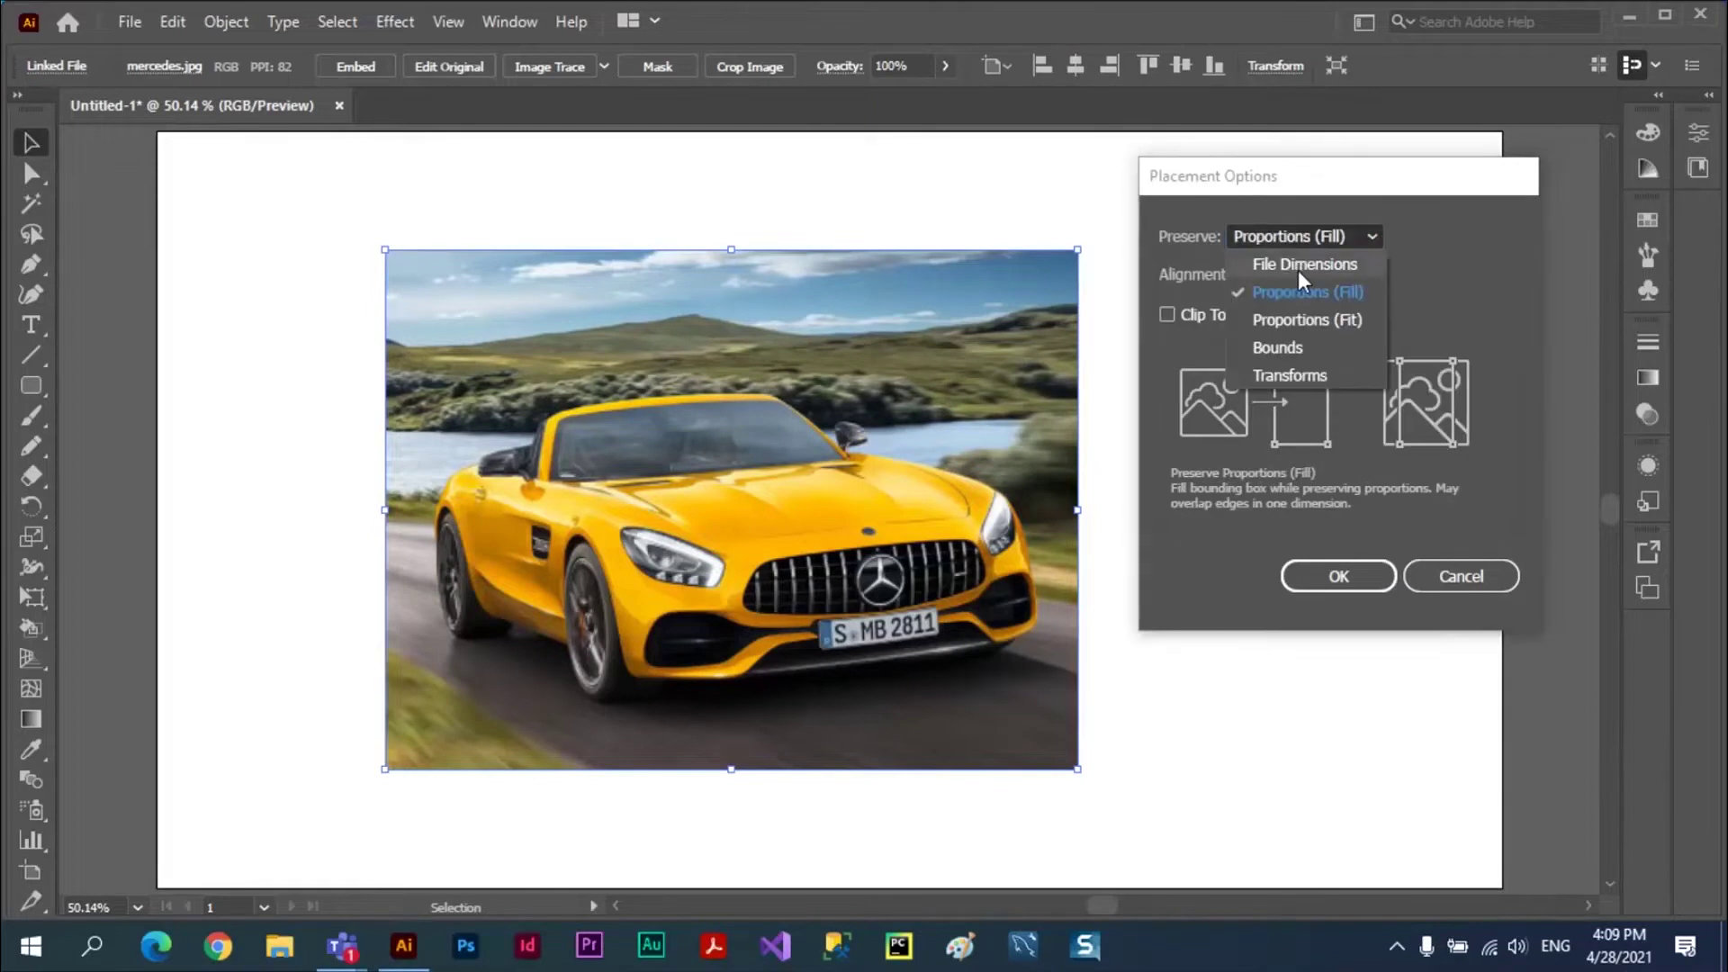
left_click(1298, 268)
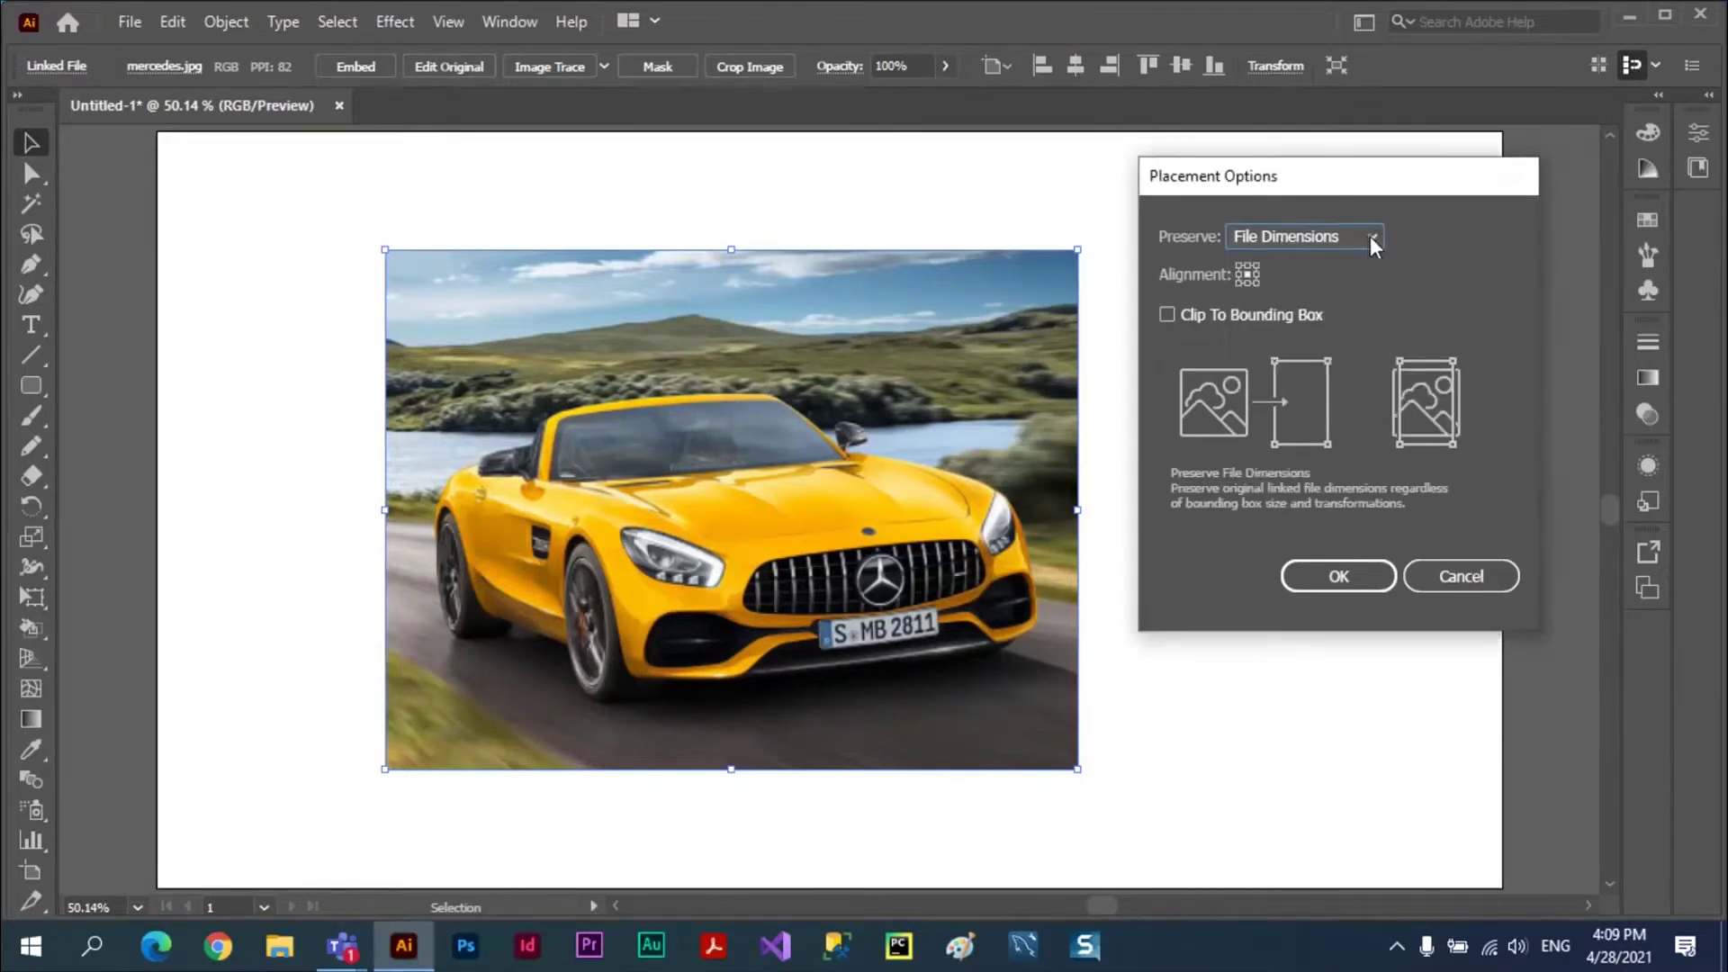
left_click(1370, 236)
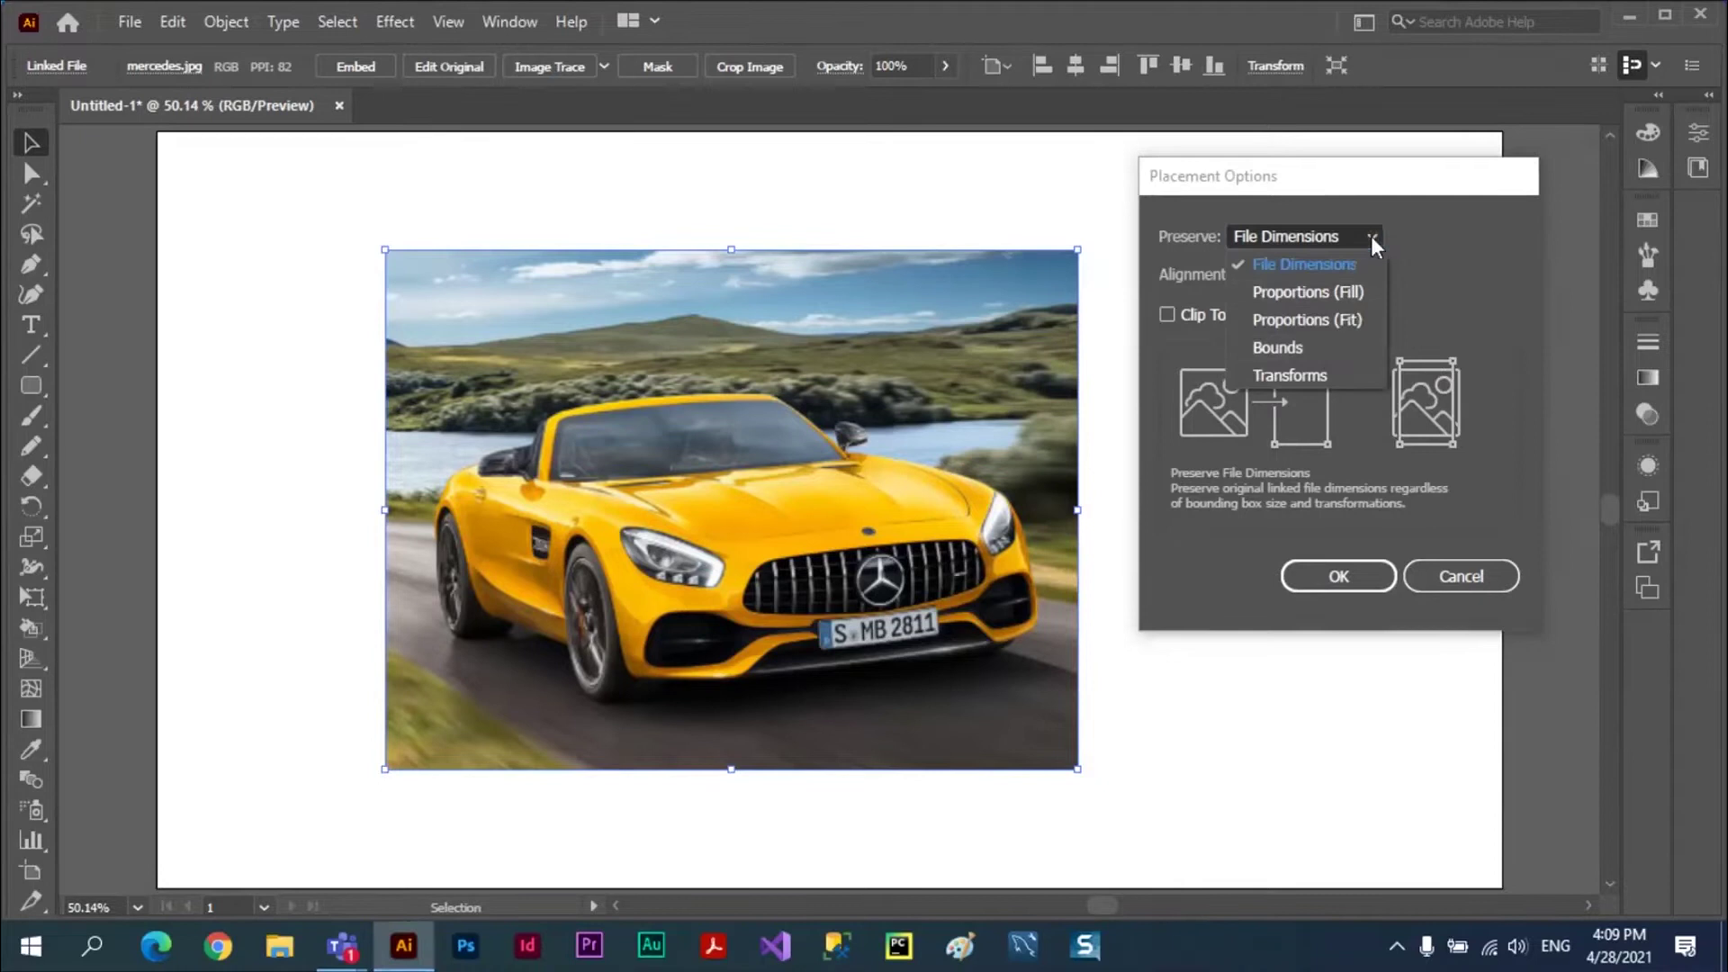
left_click(1304, 378)
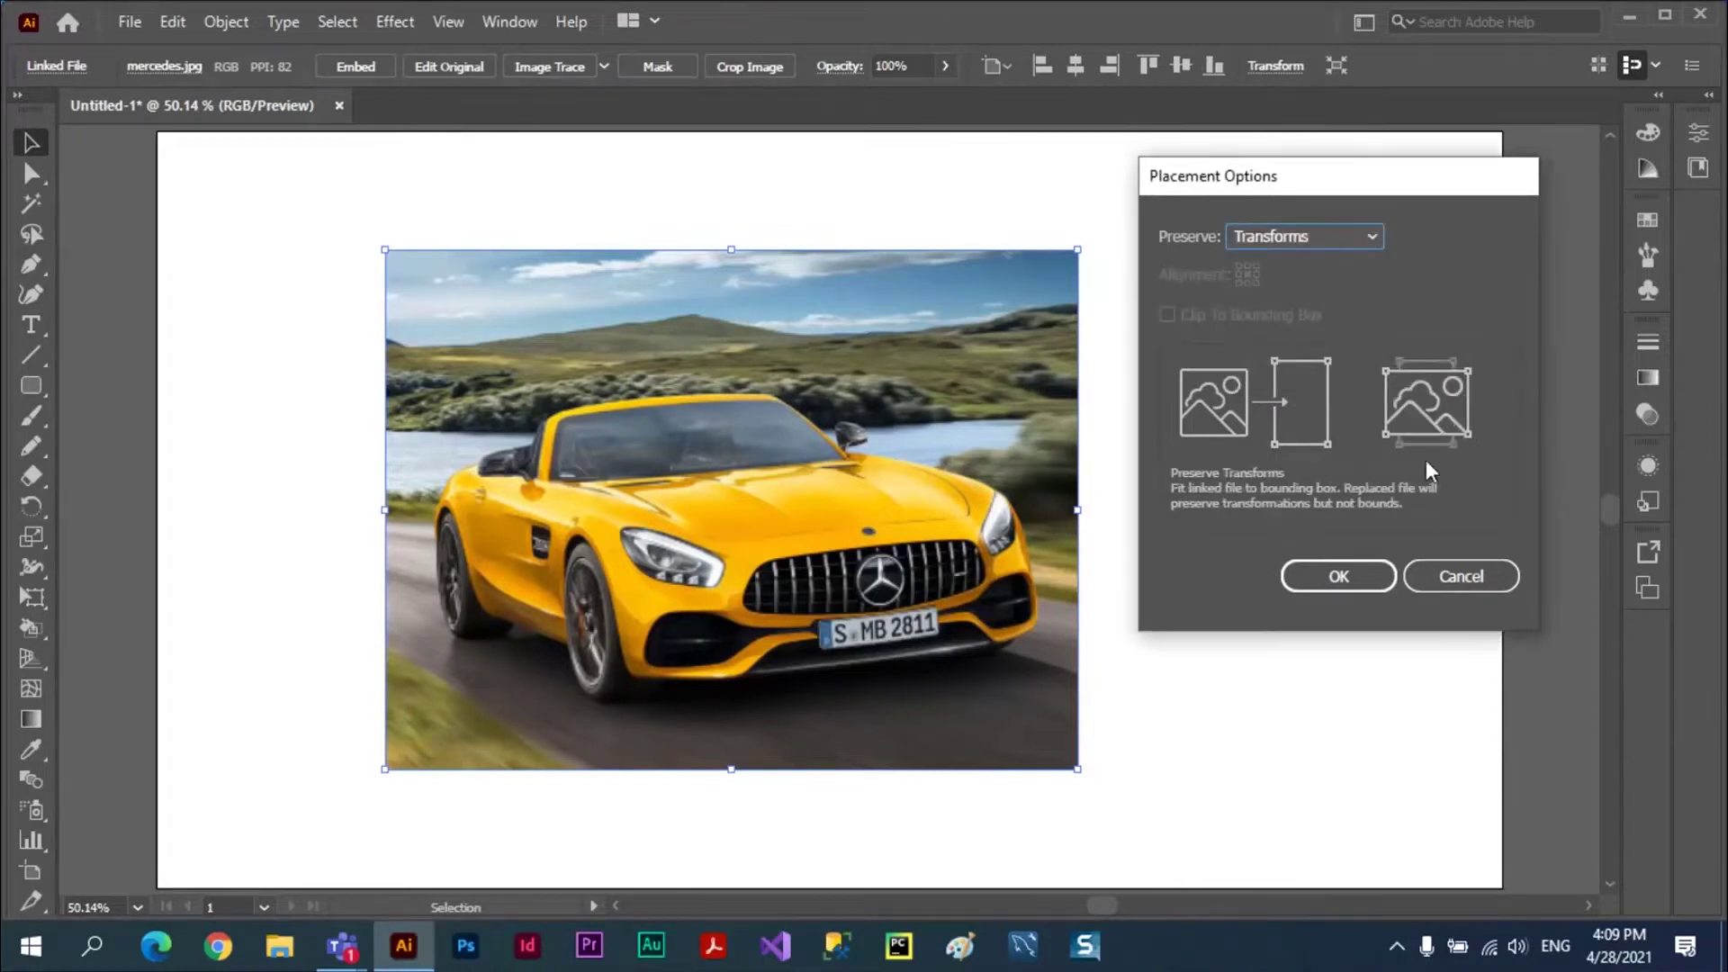
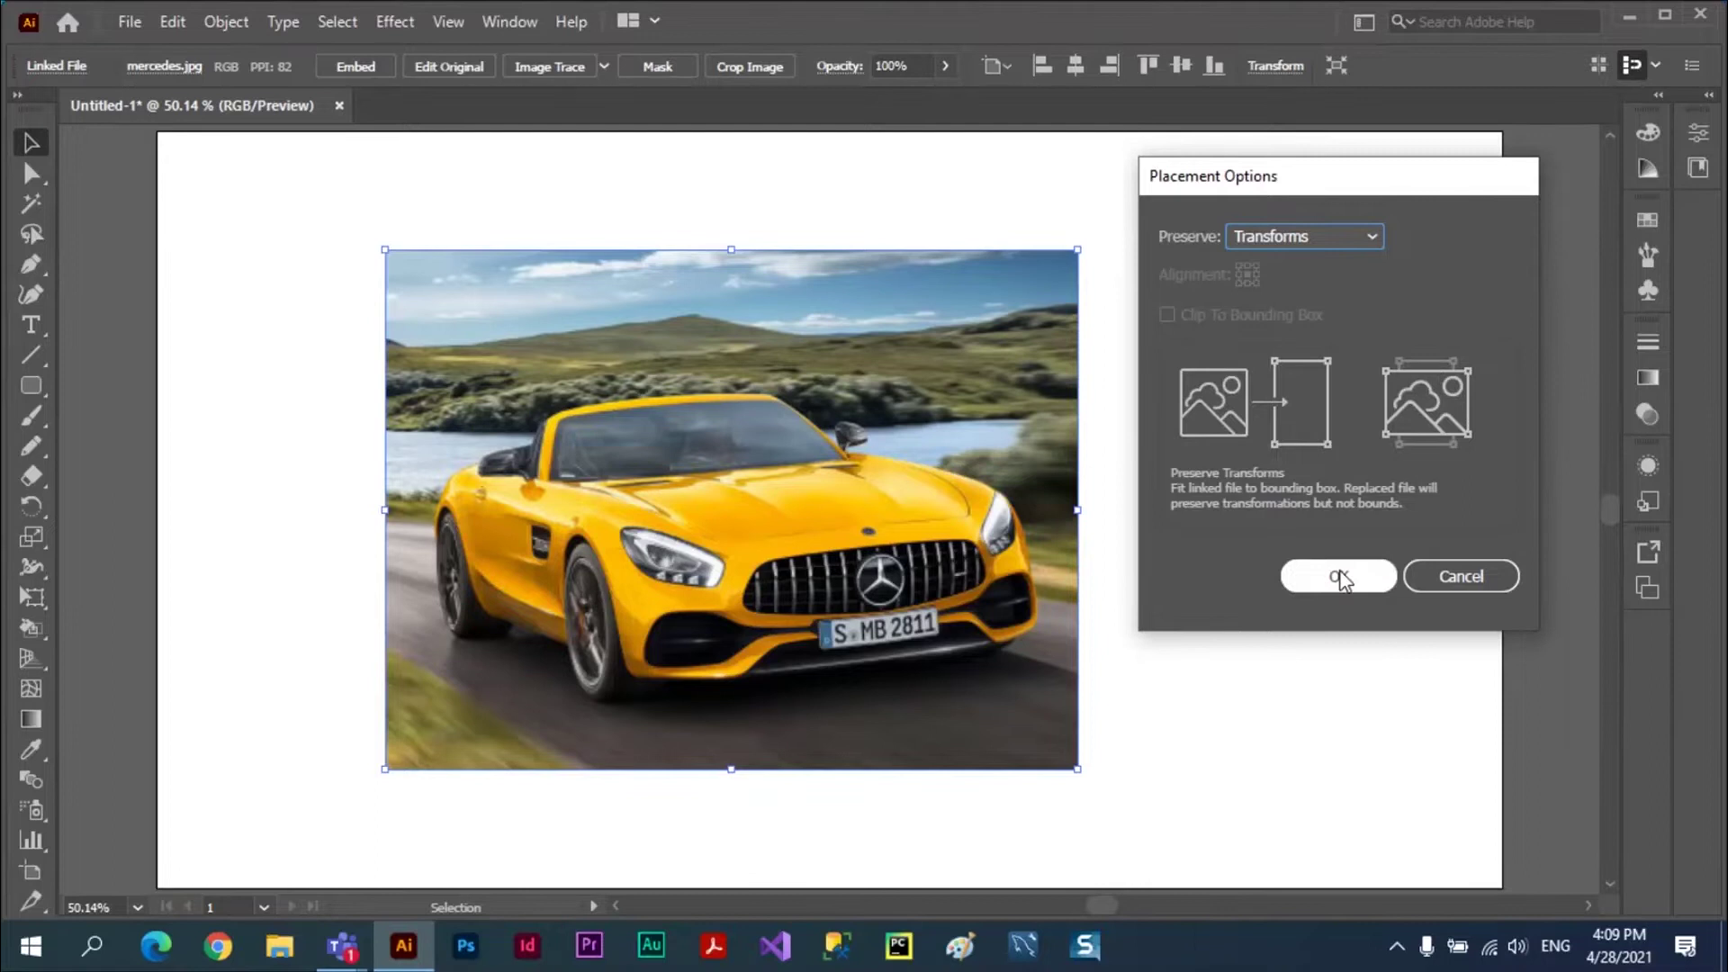
left_click(1341, 580)
- Scale the car image down from its upper-left corner and set its placement option to preserve Bounds
left_click_drag(385, 249, 449, 295)
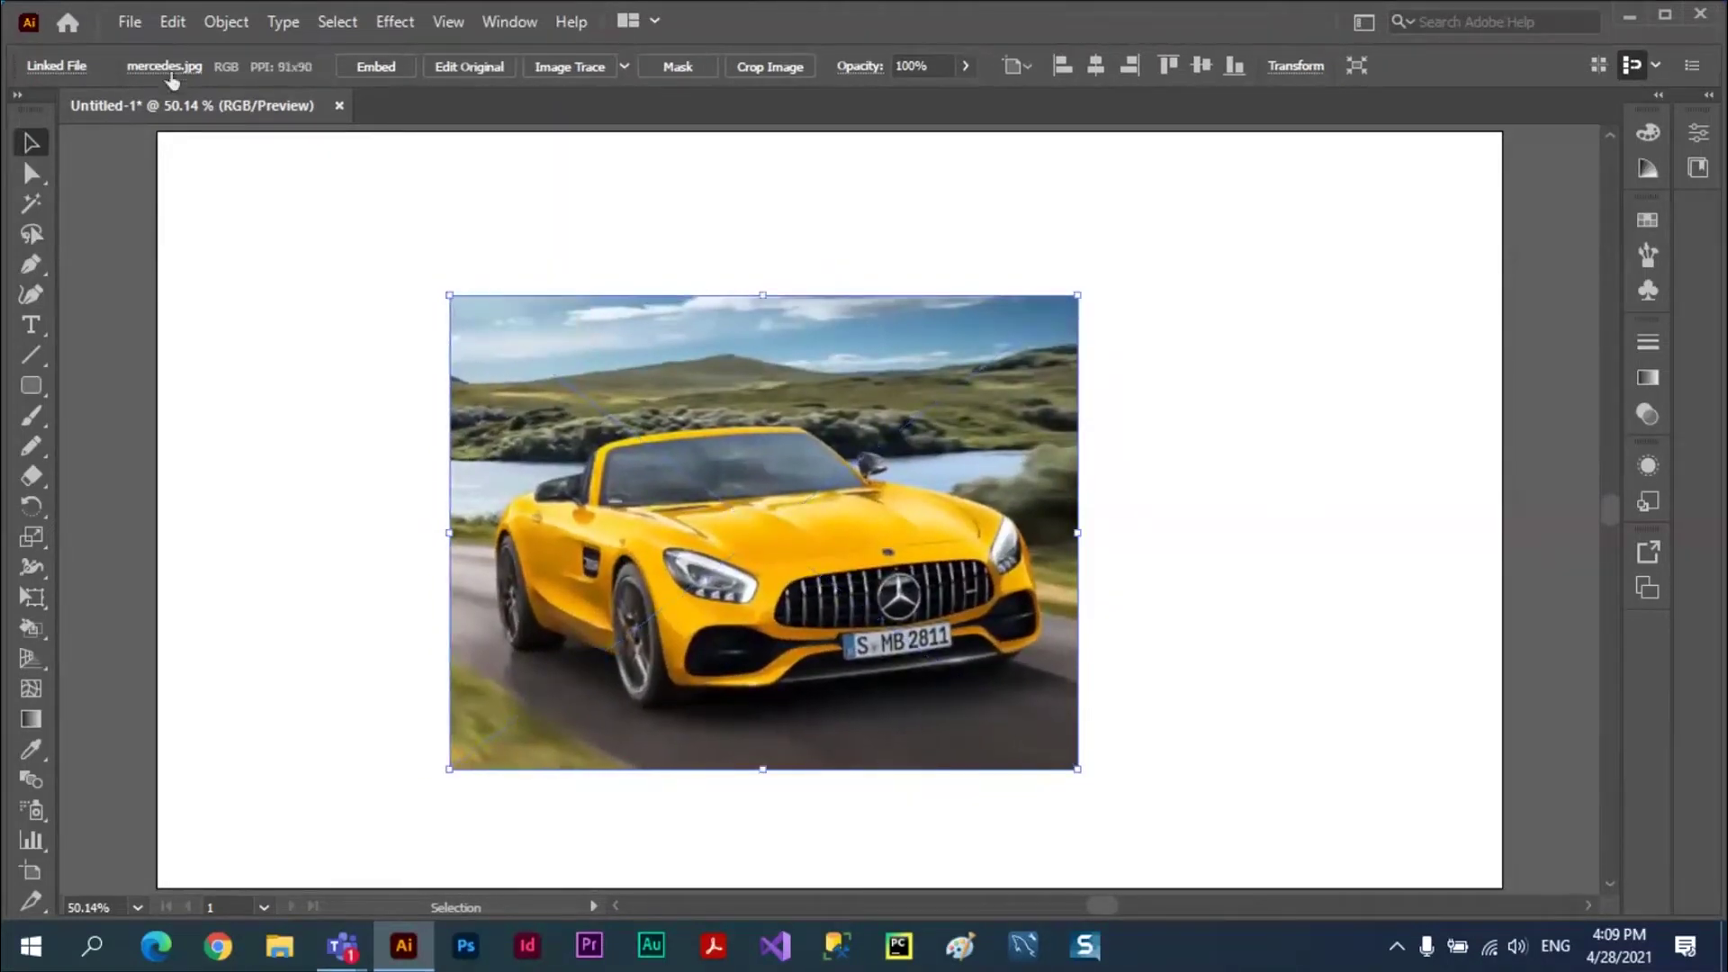
left_click(162, 68)
left_click(214, 232)
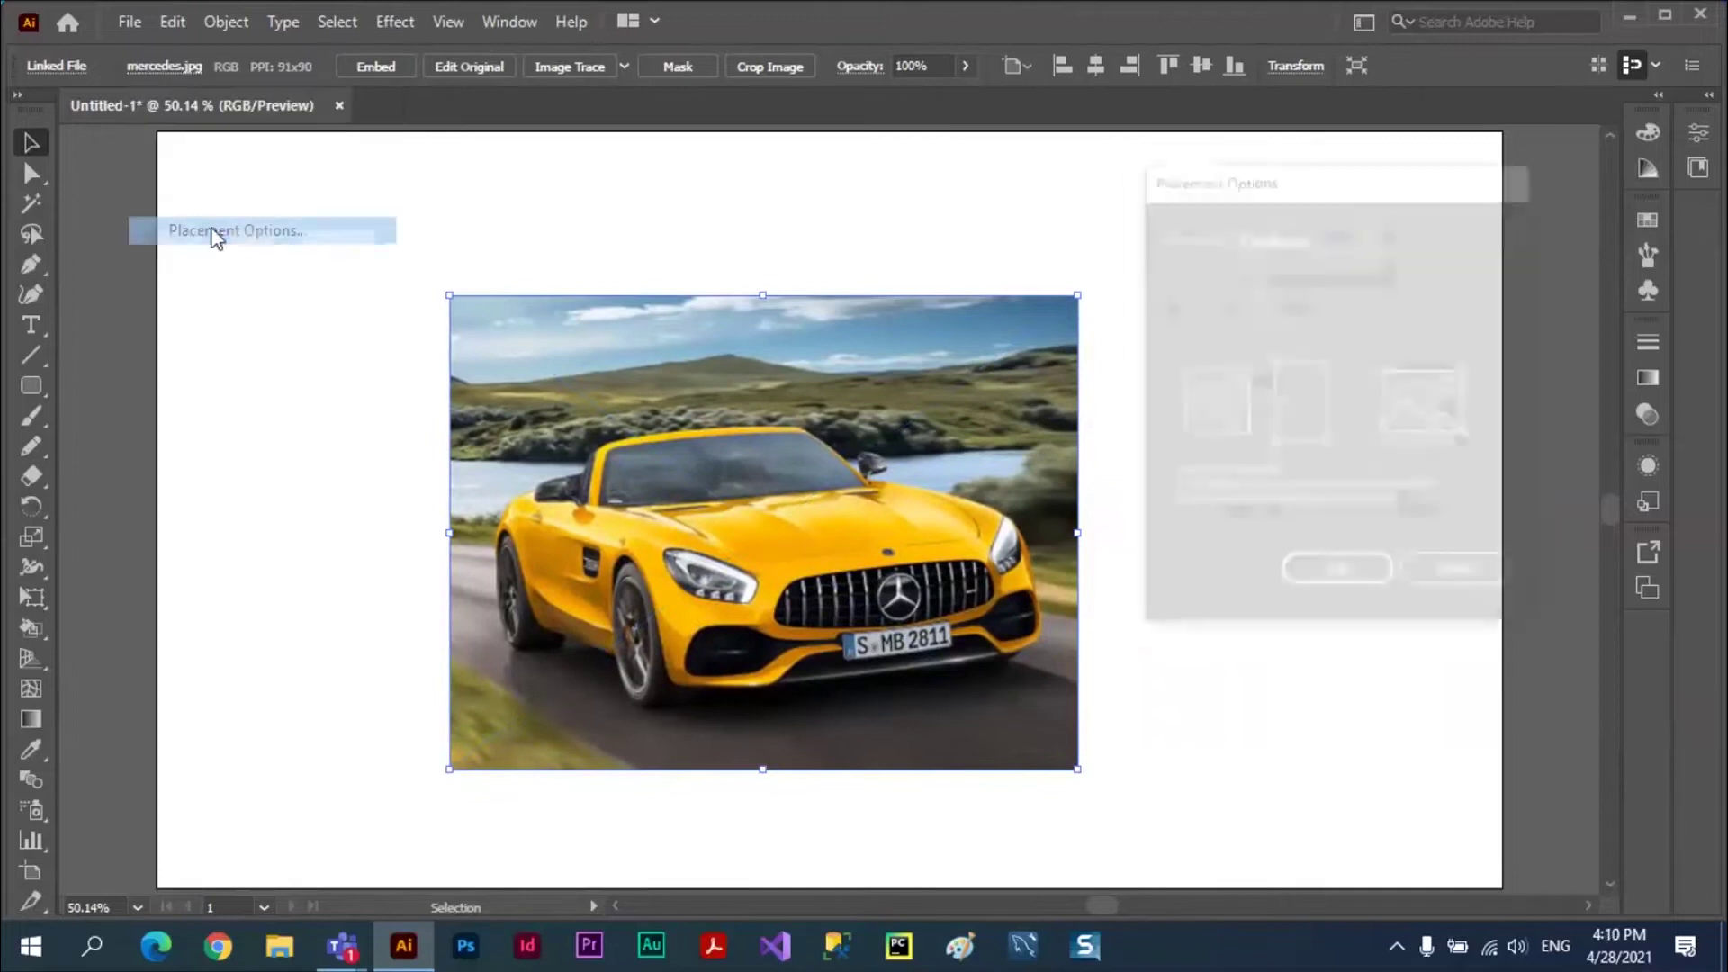
left_click(1370, 240)
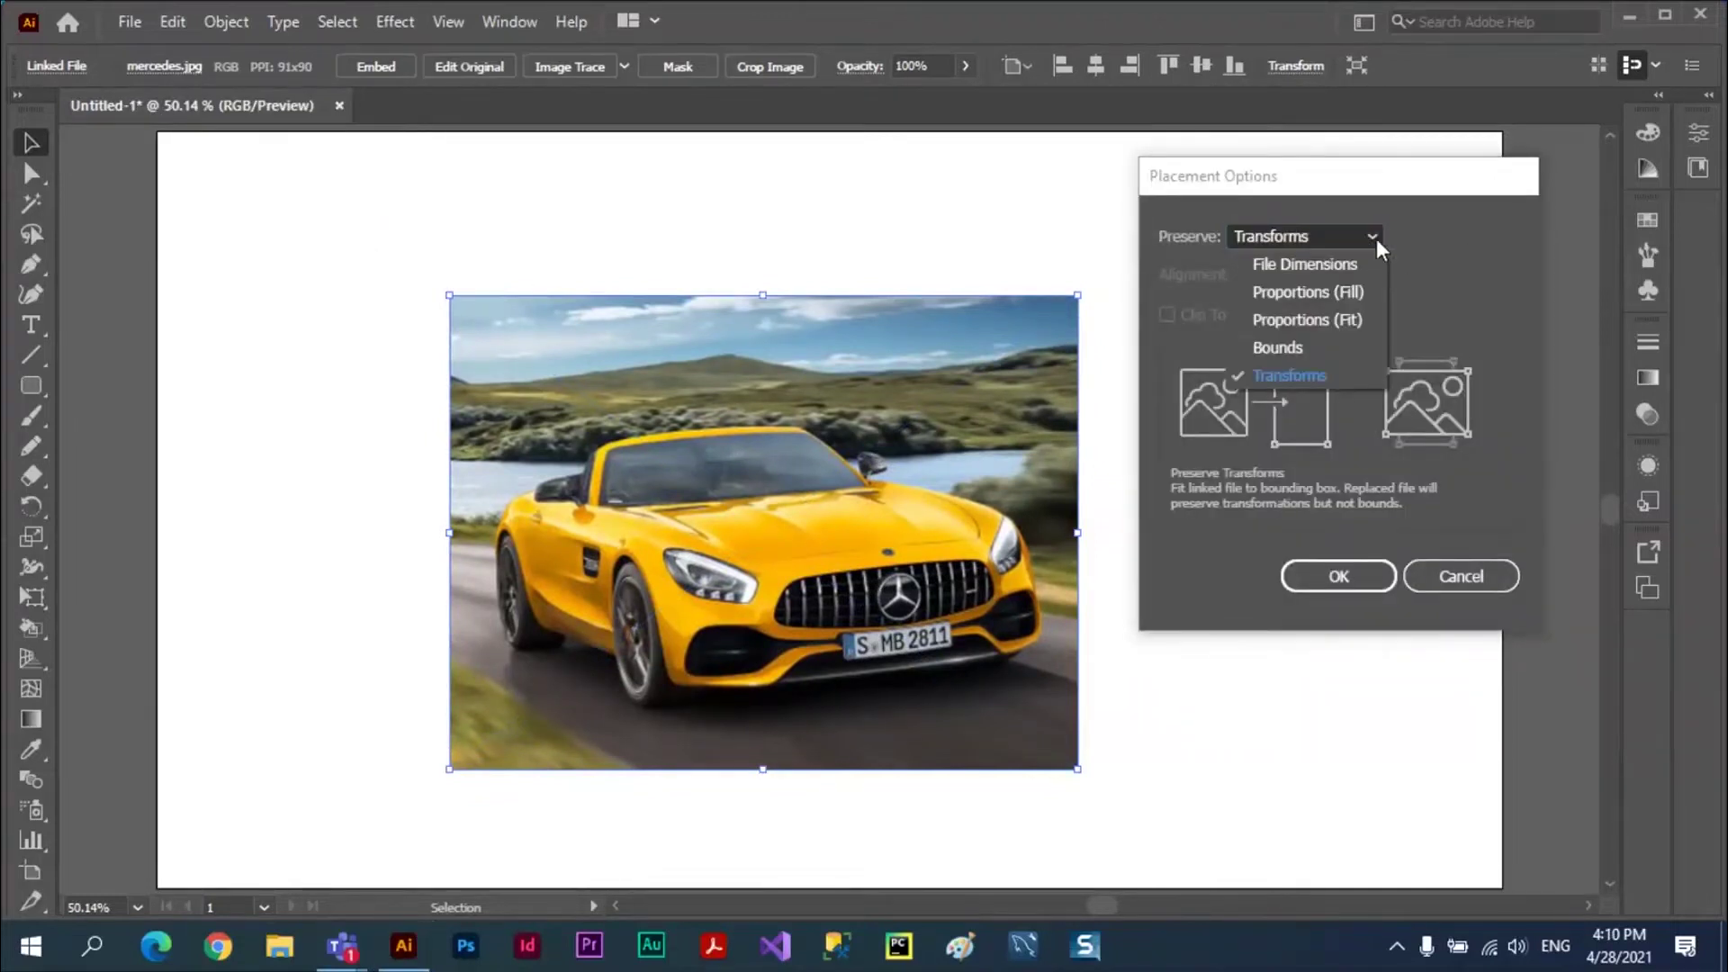
left_click(1283, 349)
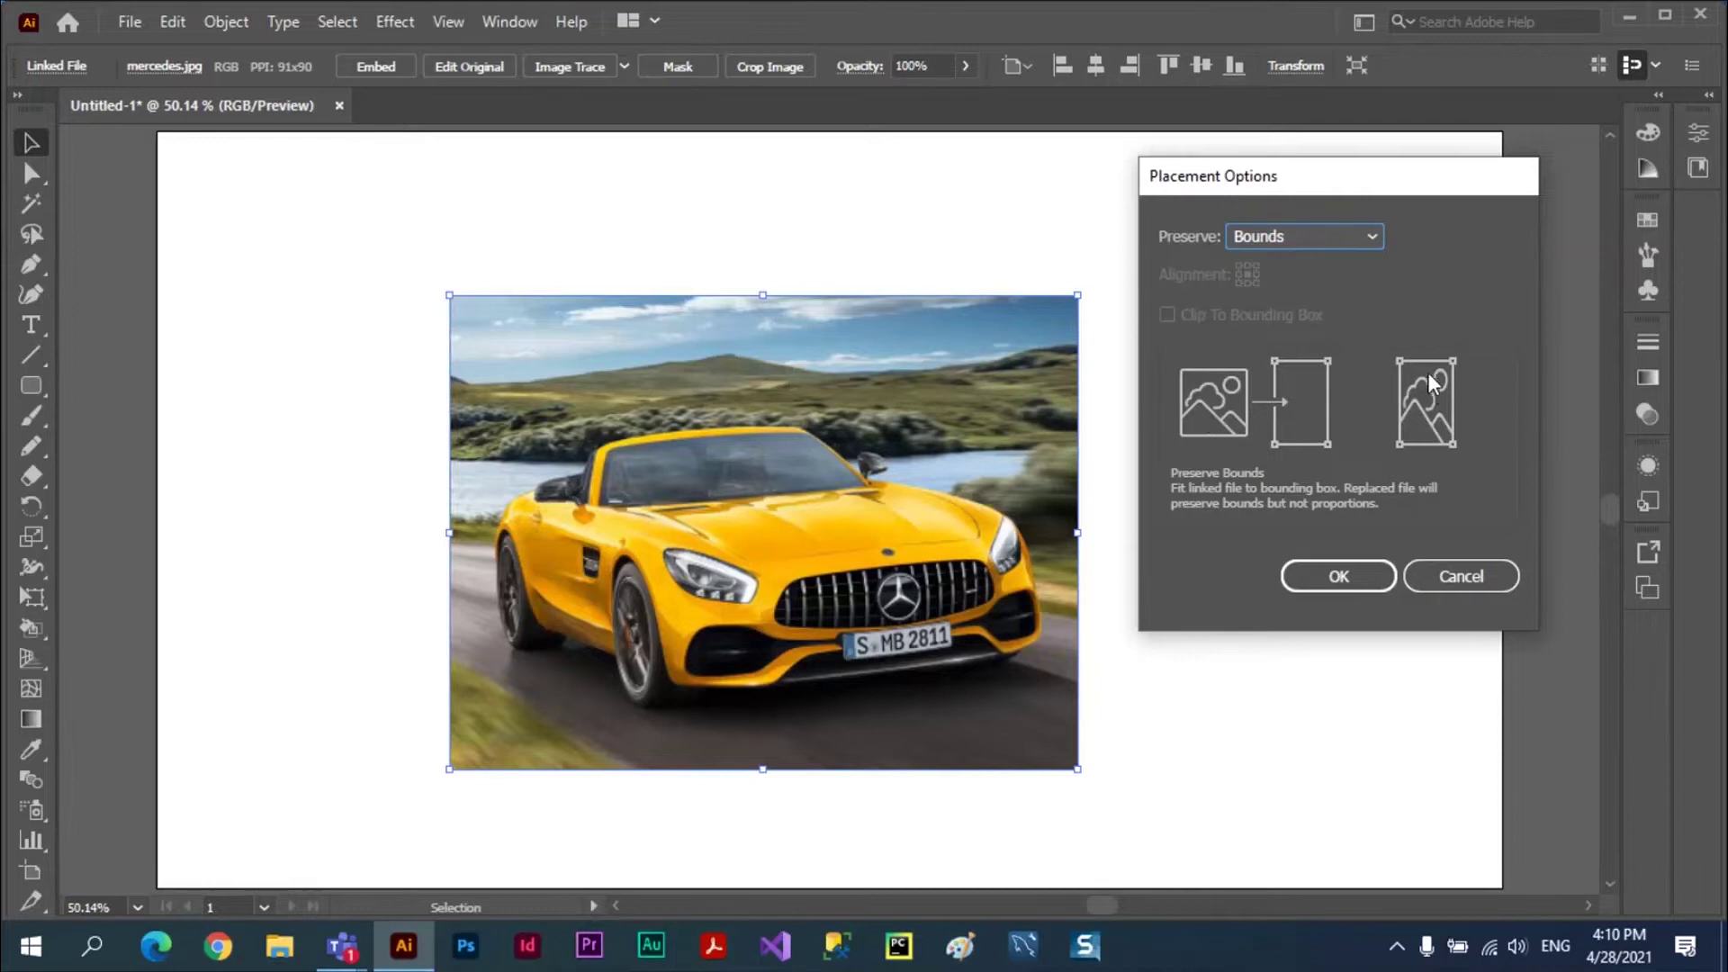
left_click(1338, 577)
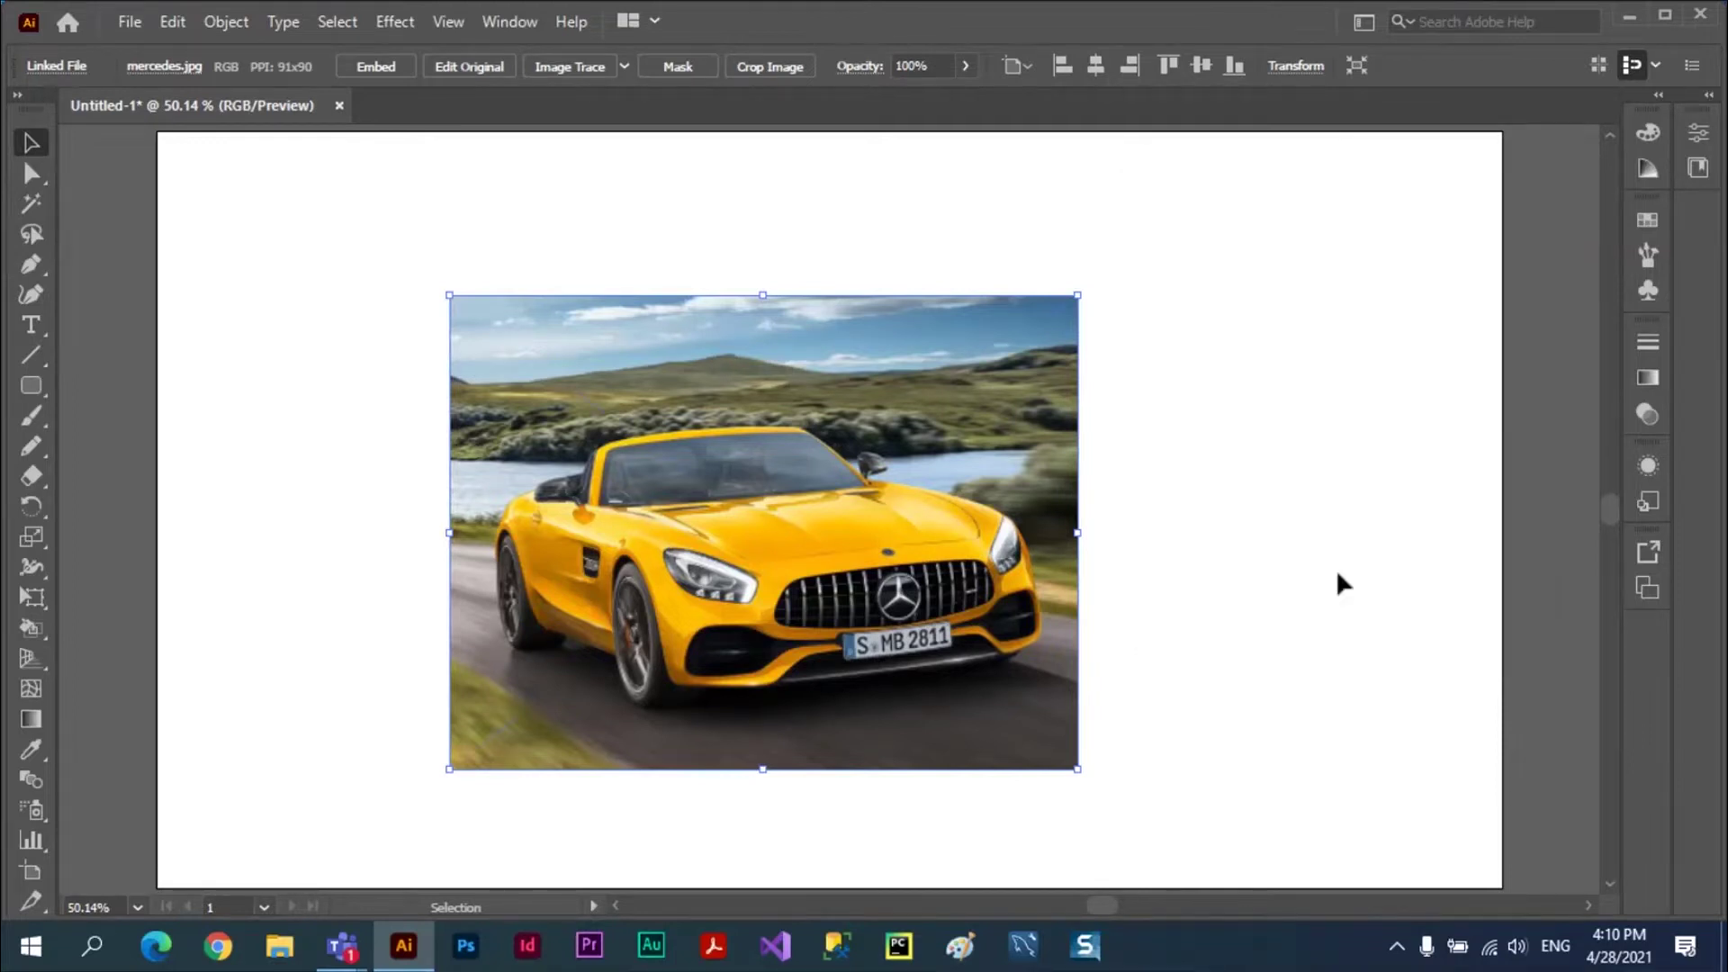
- Squeeze the car image horizontally into a narrow portrait shape and set its placement option to preserve Transforms
left_click_drag(449, 532, 734, 502)
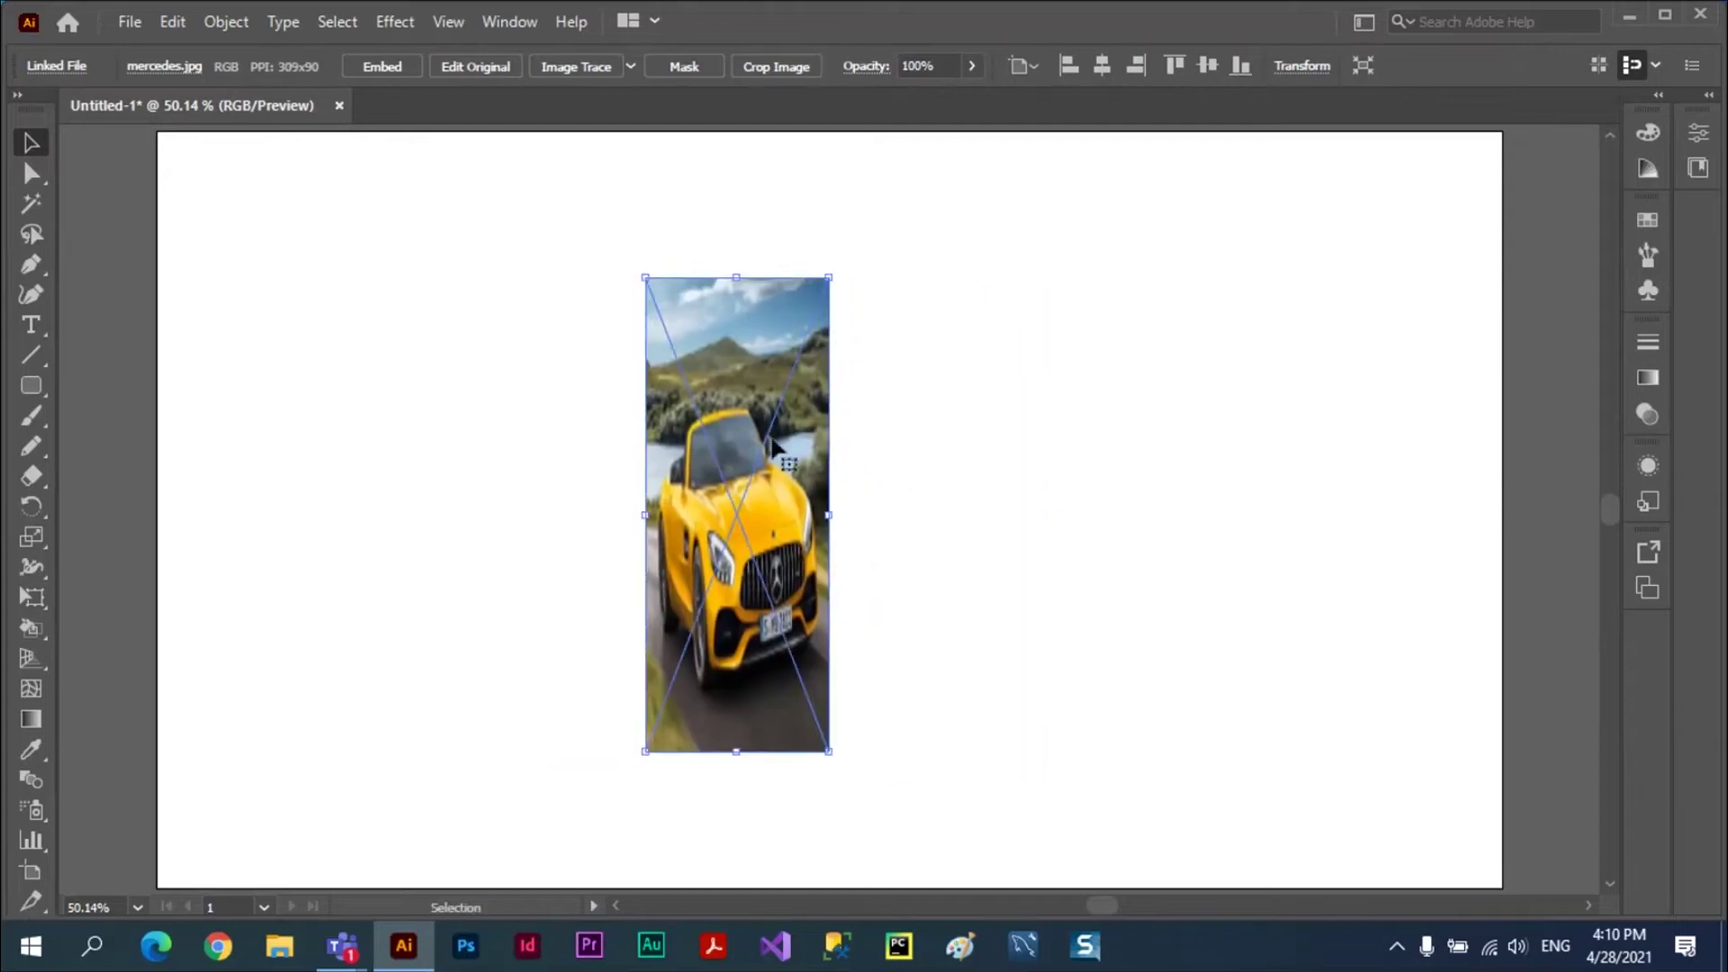
left_click(165, 74)
left_click(218, 235)
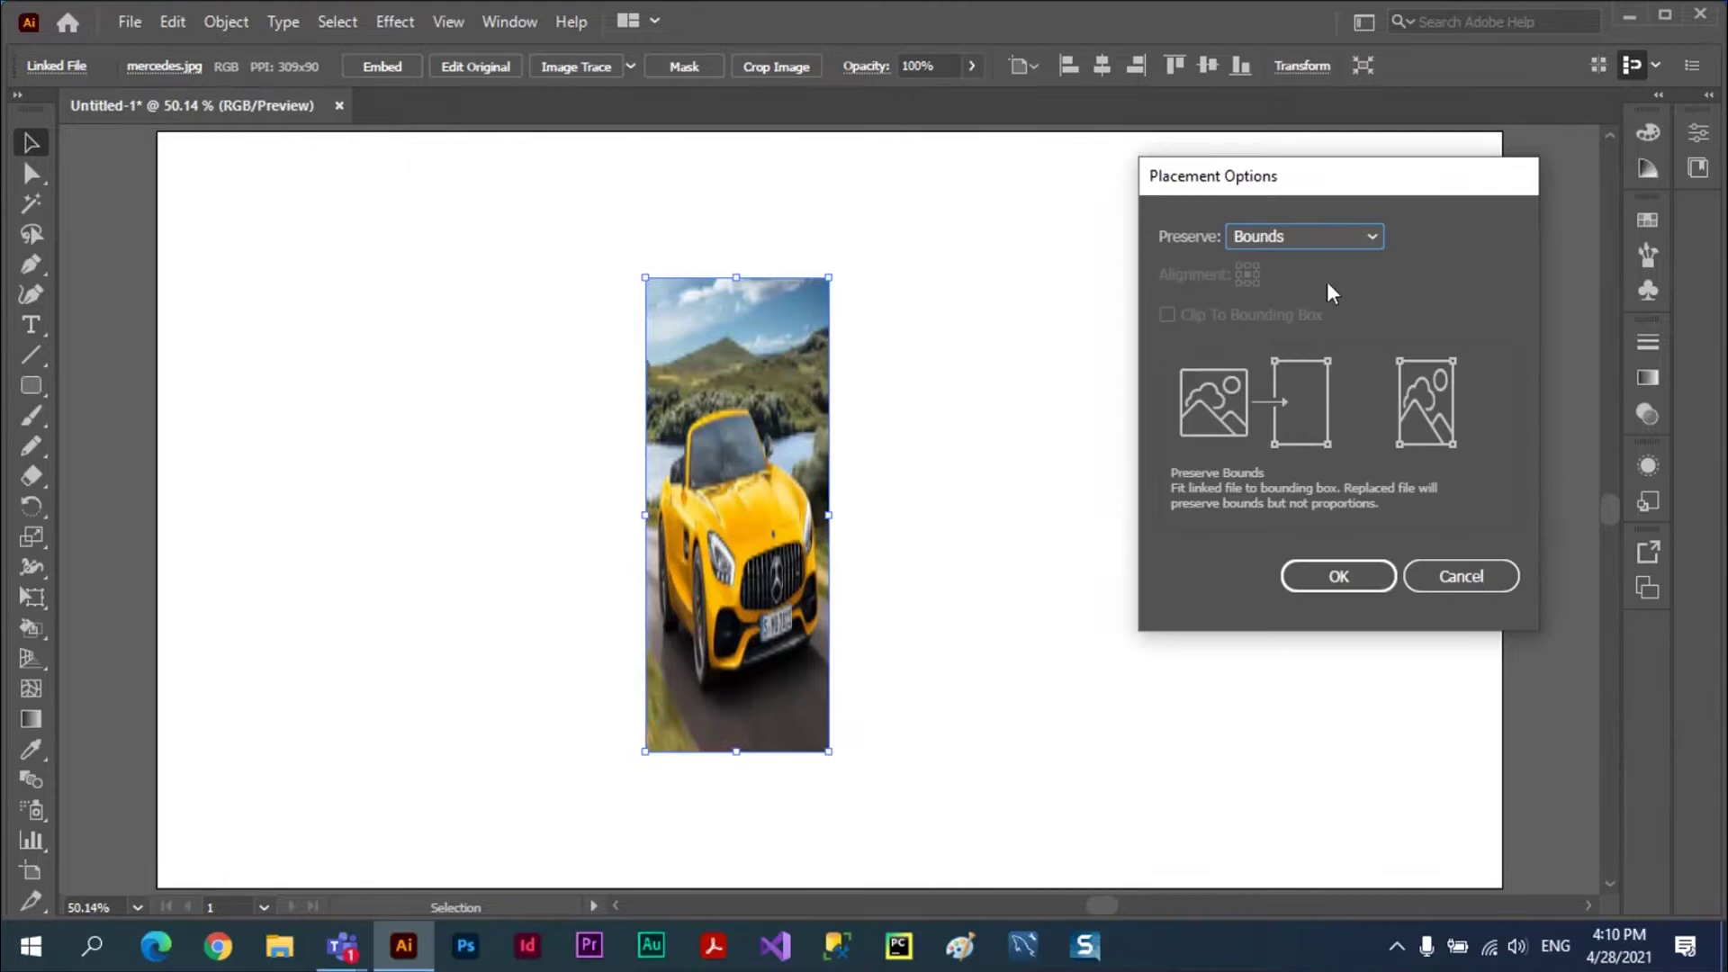
left_click(1368, 241)
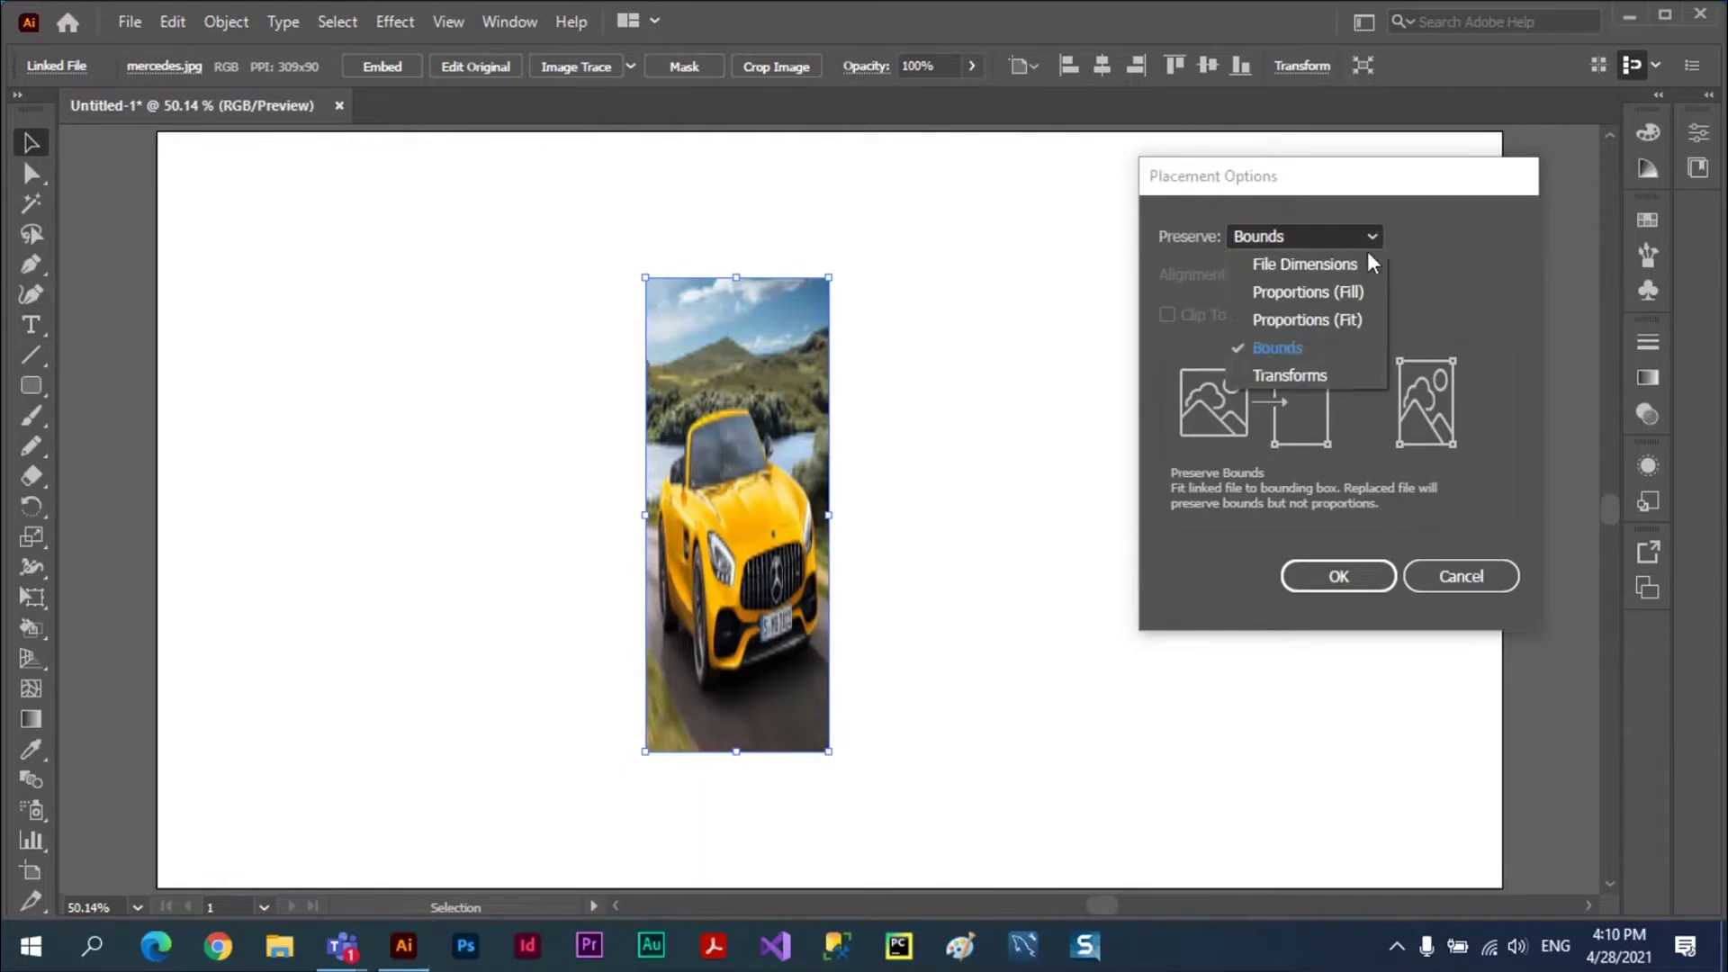
left_click(1272, 376)
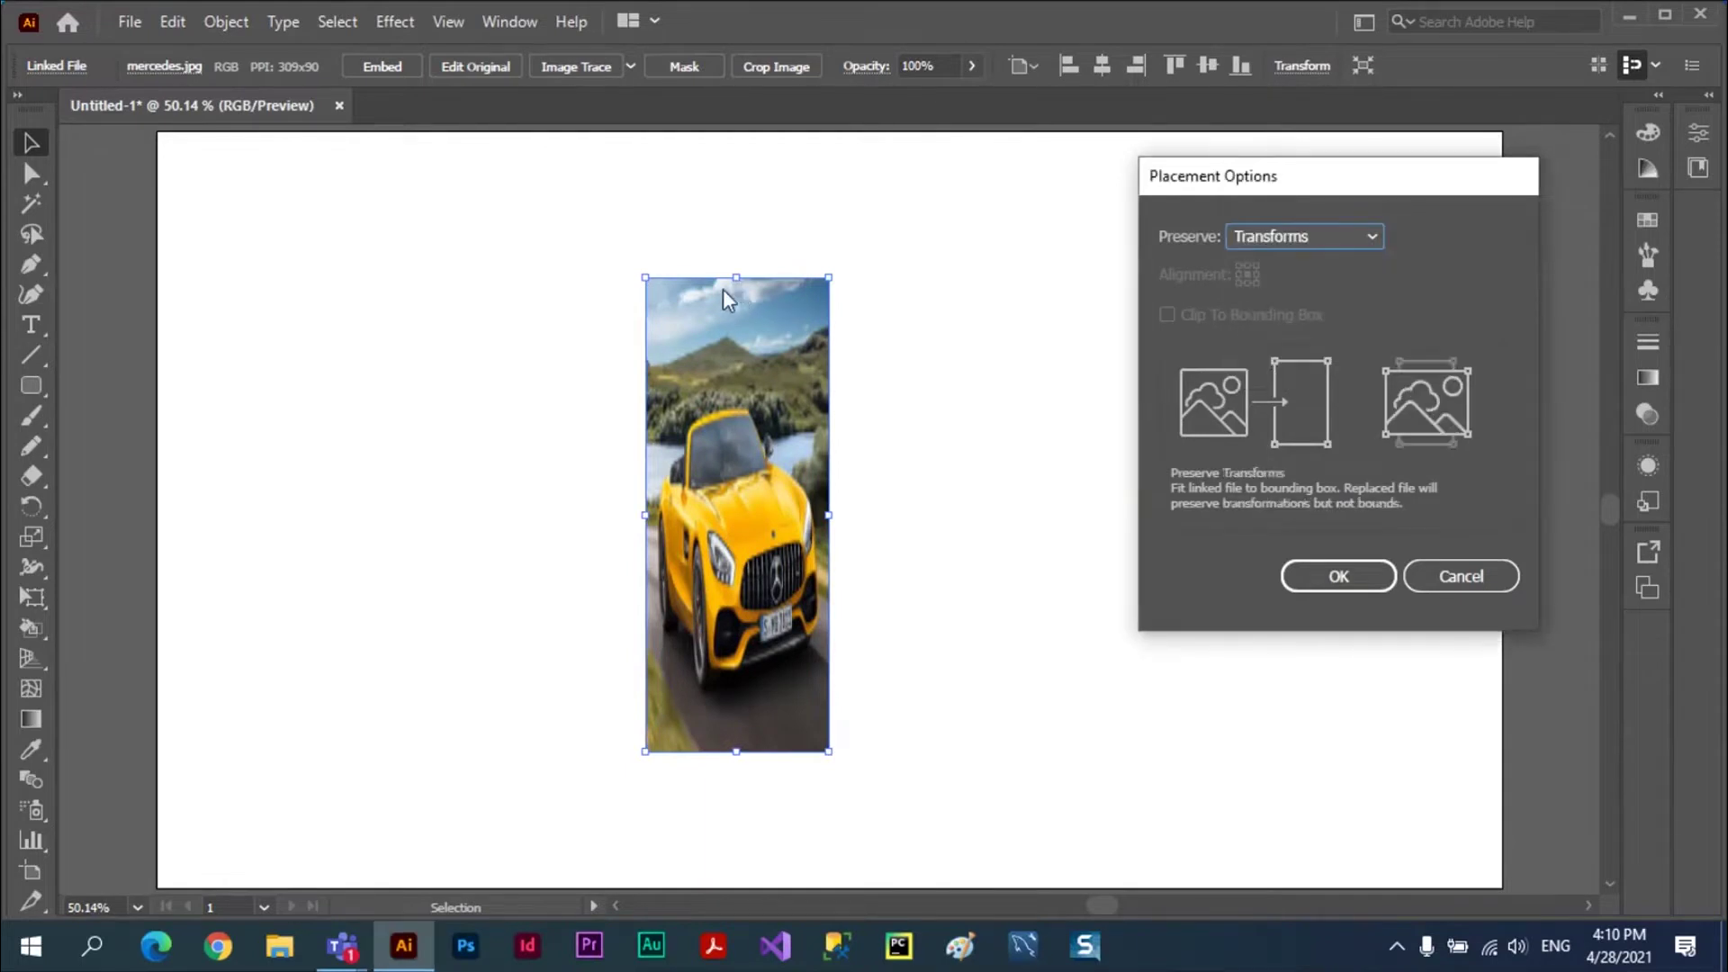
left_click(1332, 578)
- Move the narrow car image to the artboard's centre and set its placement option to Proportions (Fit)
left_click_drag(798, 464, 827, 486)
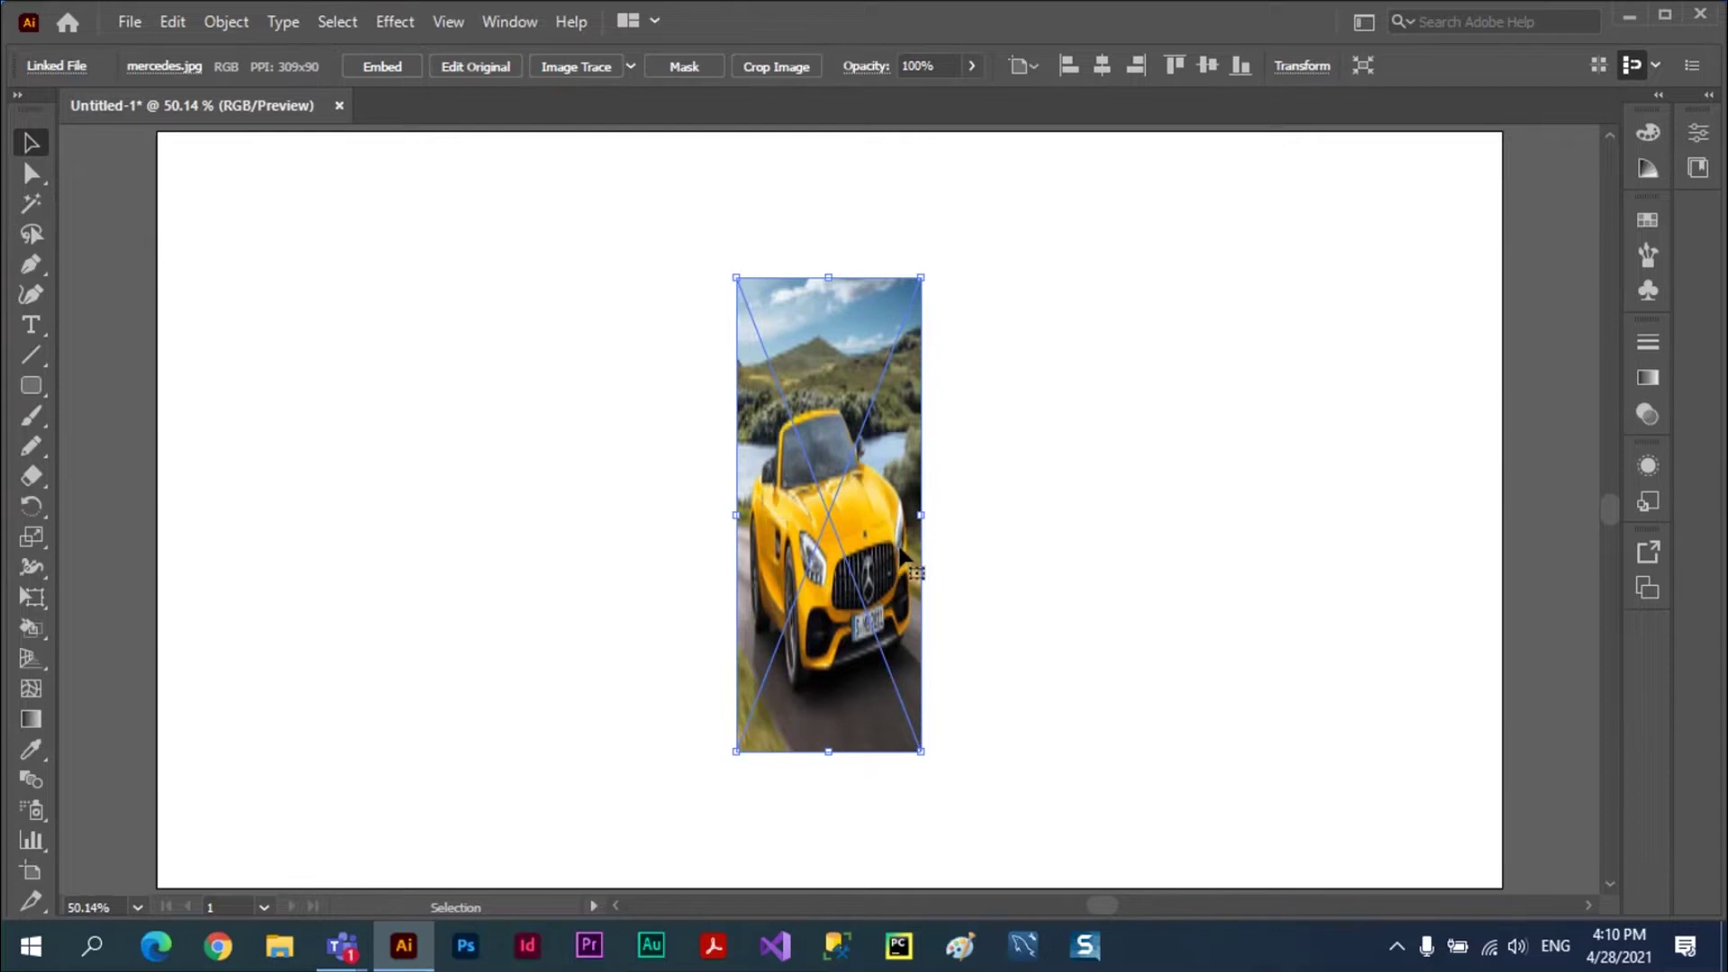
left_click(149, 68)
left_click(256, 233)
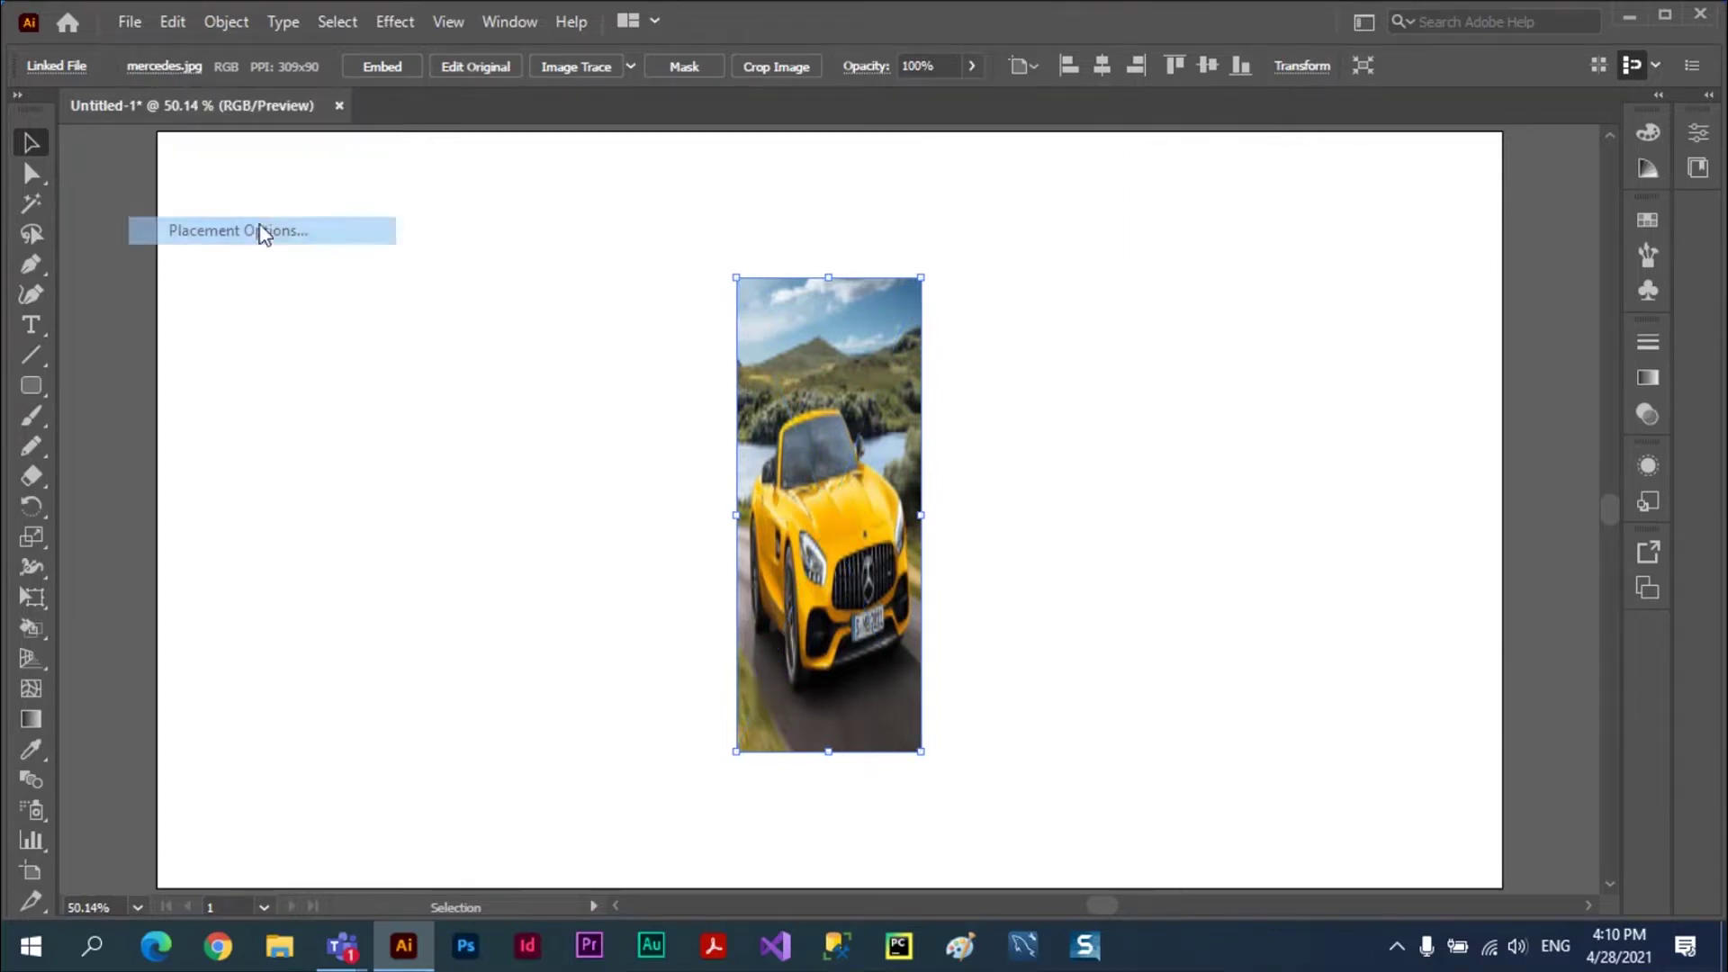
left_click(1304, 237)
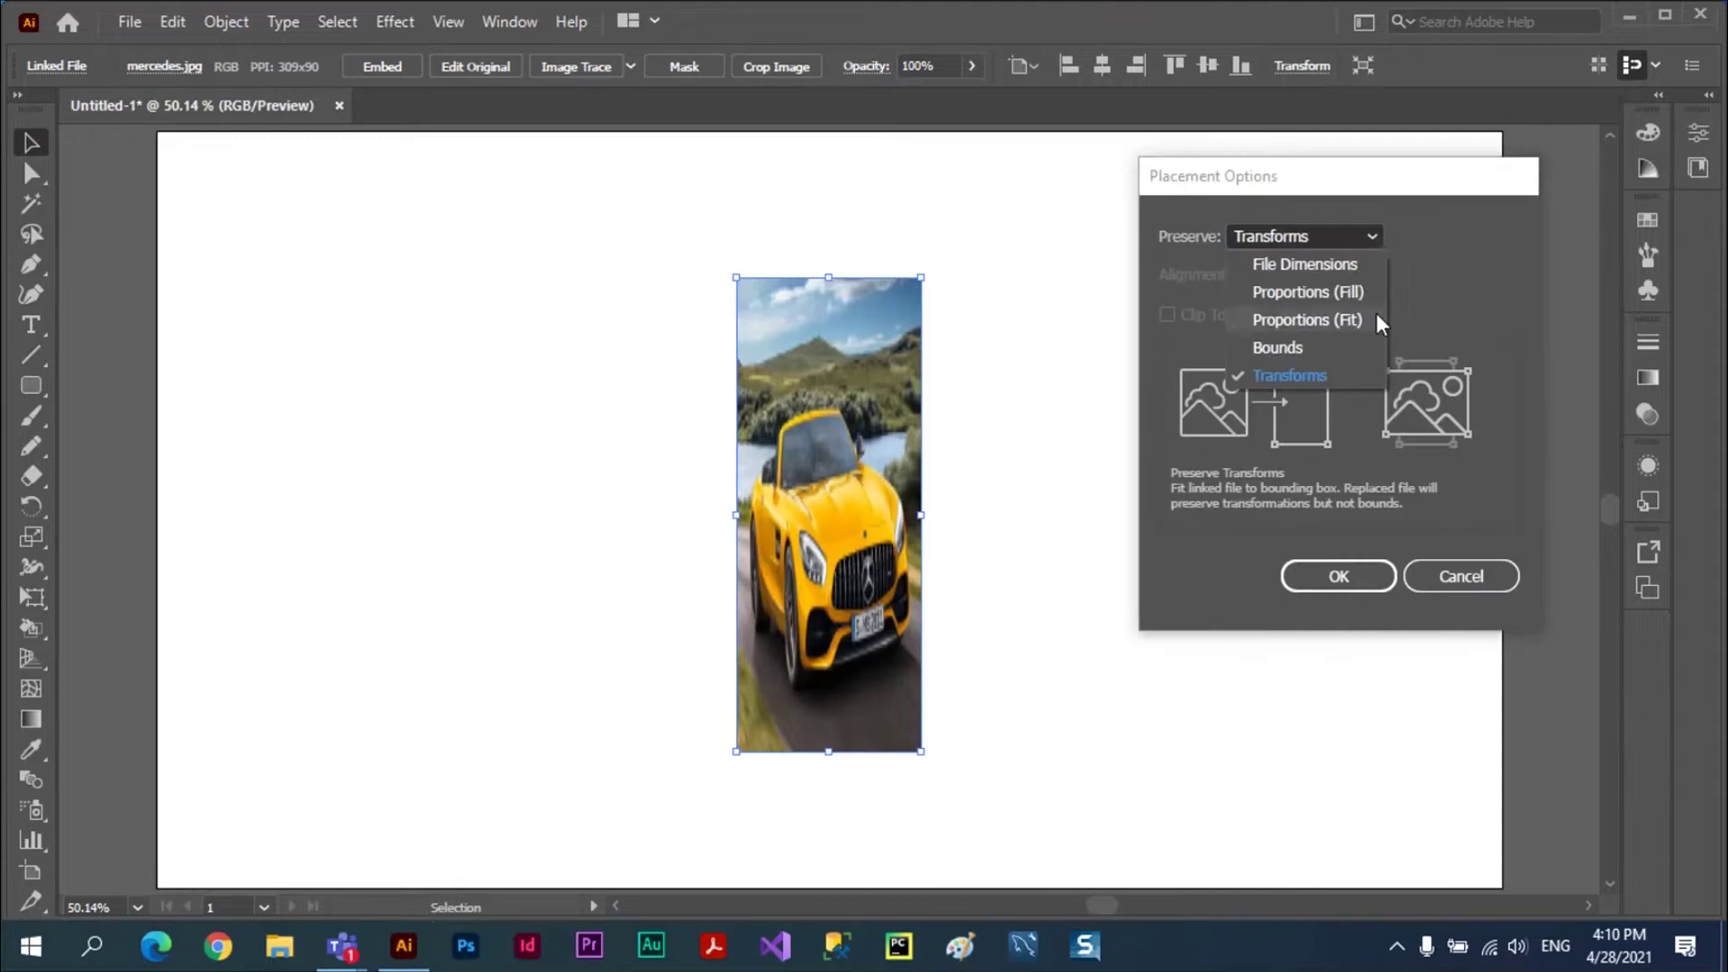
left_click(1282, 324)
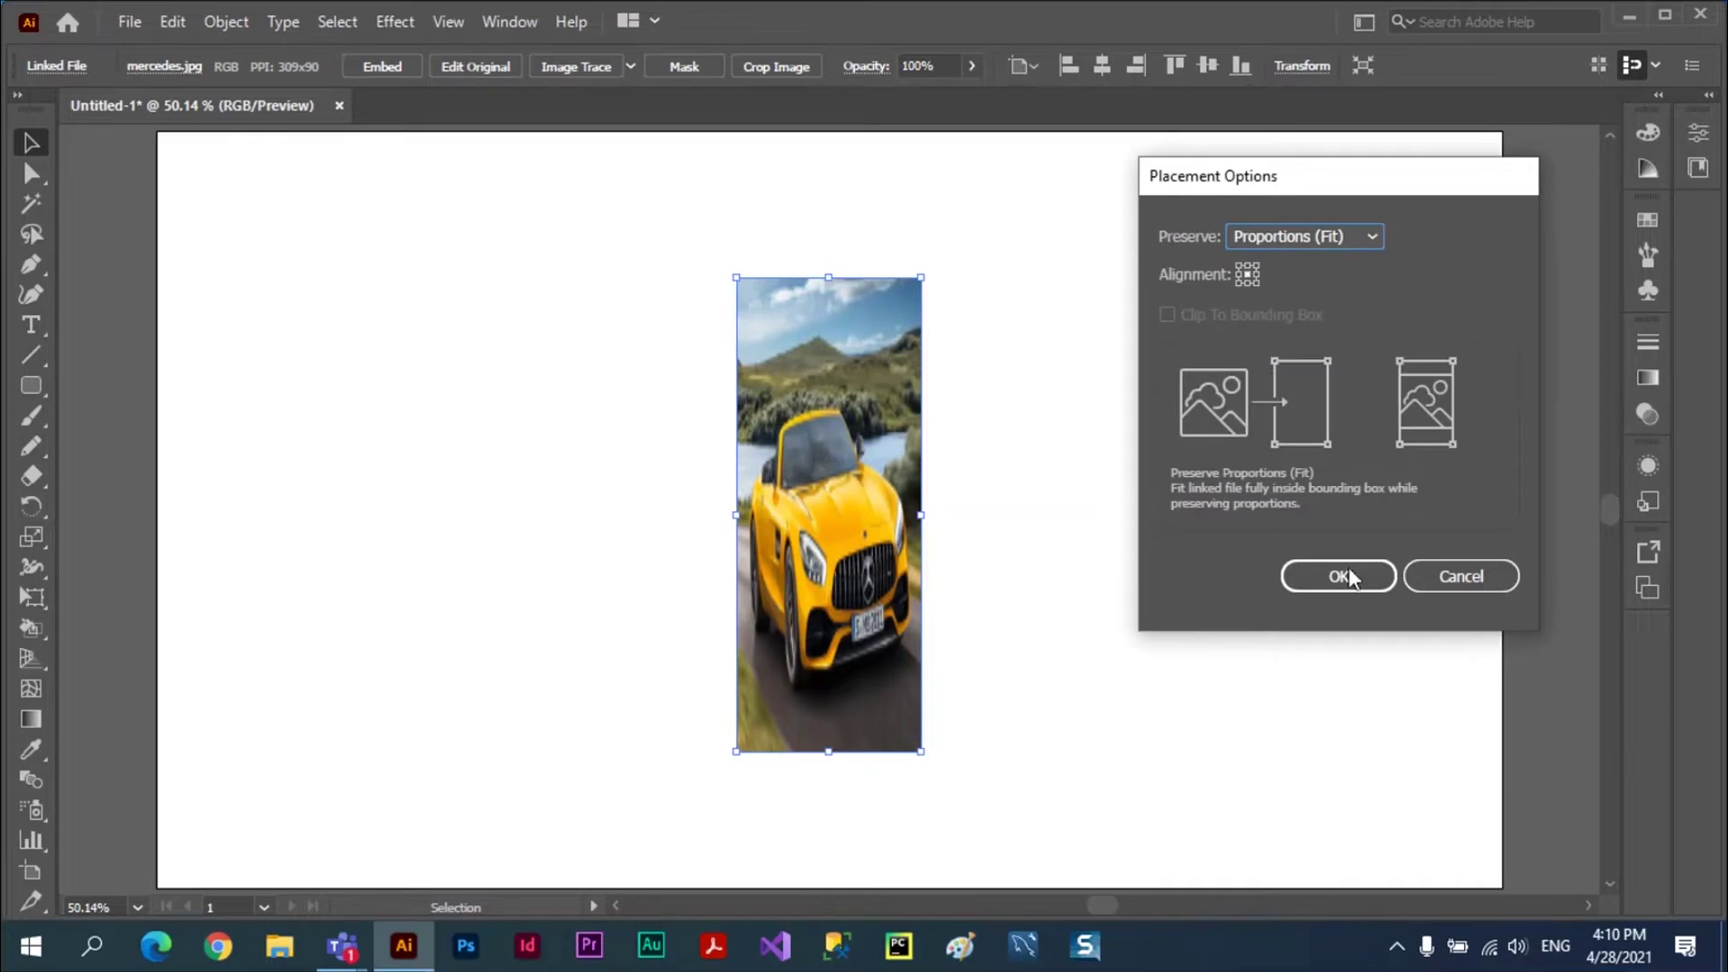
left_click(1321, 576)
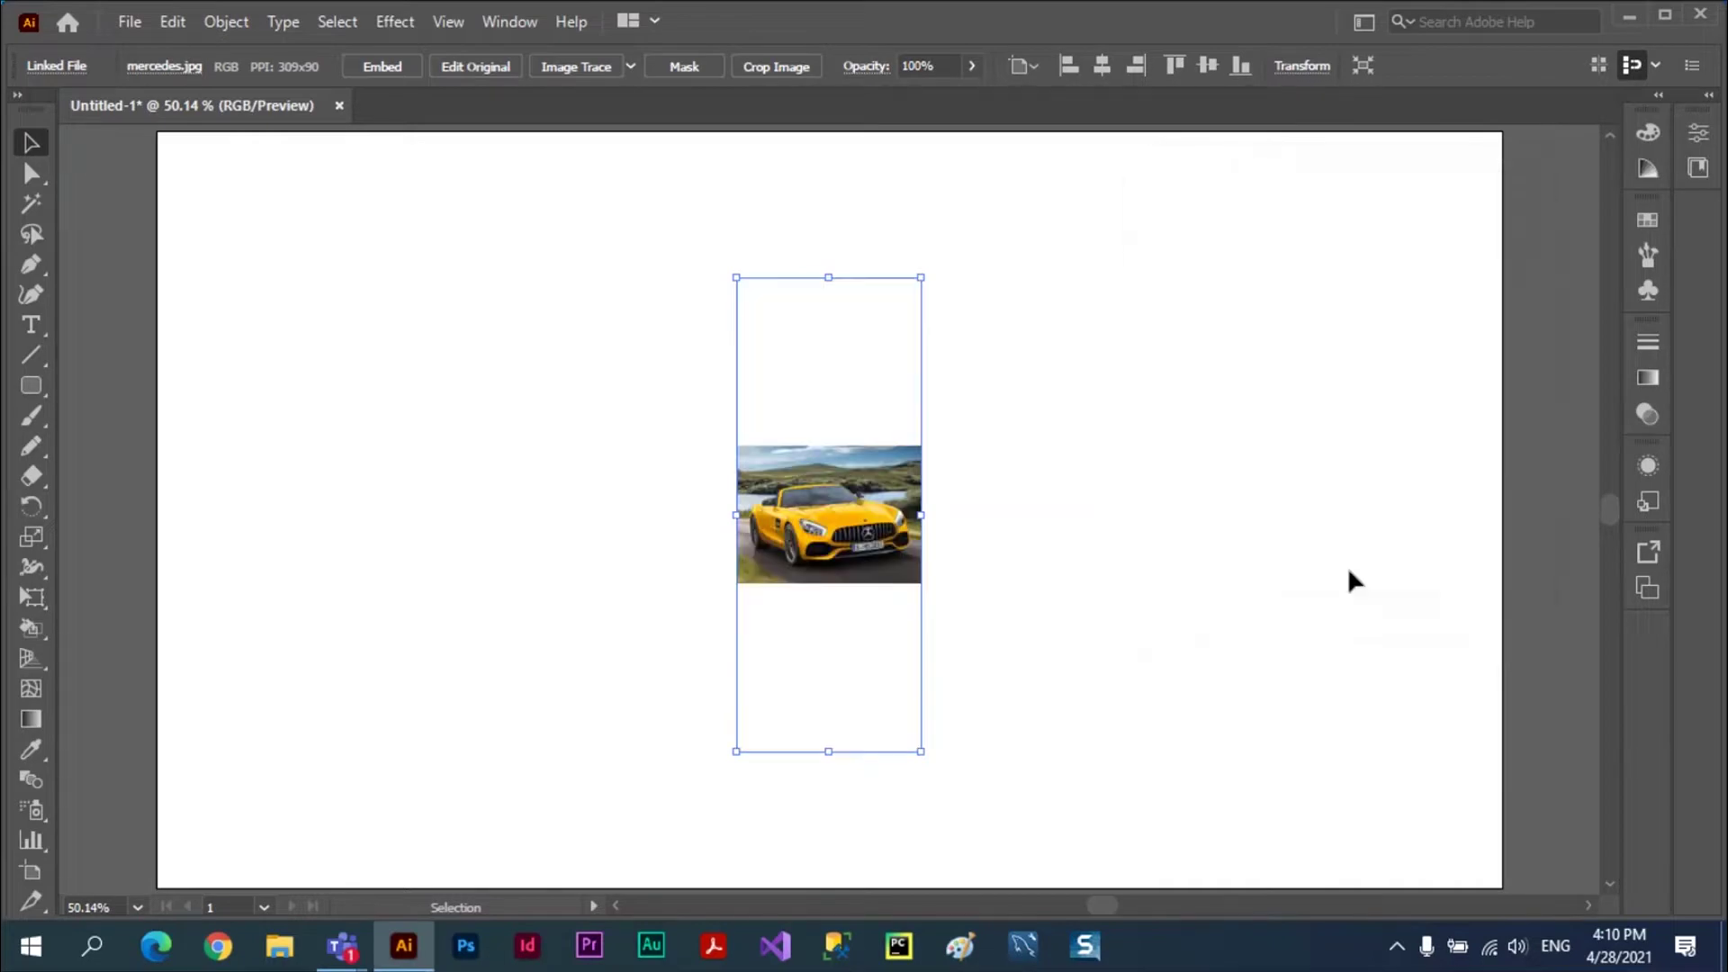
- Move the car image to the left part of the artboard and widen its bounding box
left_click_drag(894, 582, 498, 545)
left_click_drag(525, 715, 689, 735)
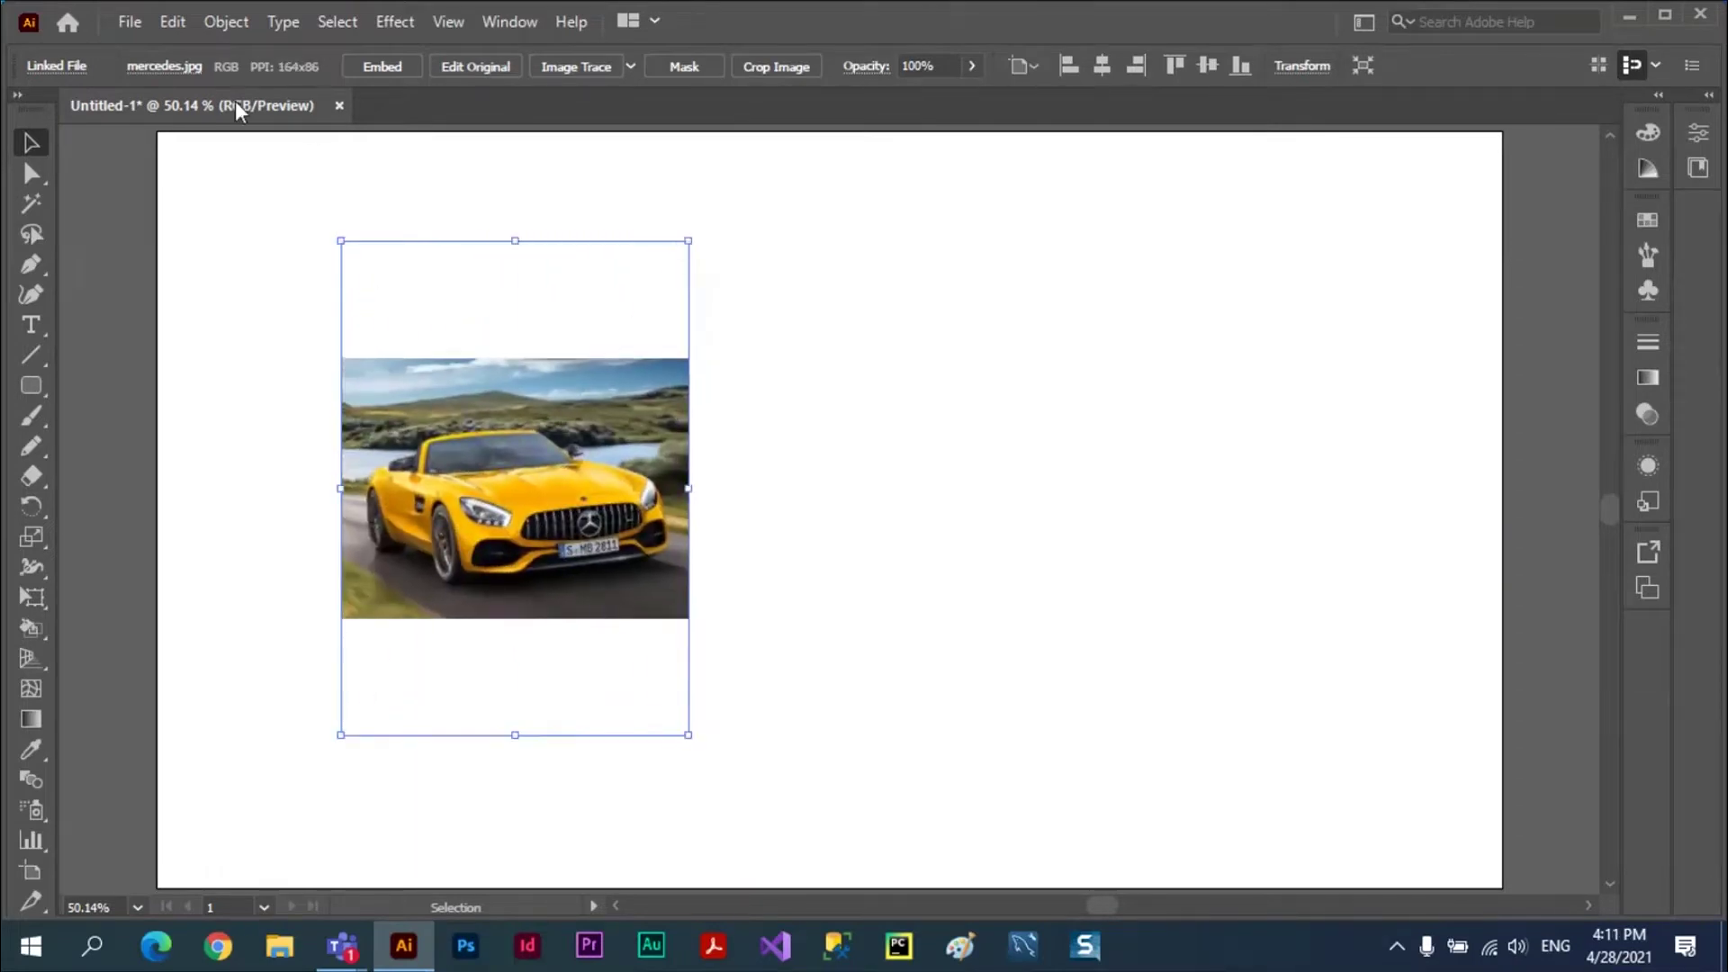
- Set the linked car image's placement option to Proportions (Fill), leaving Clip To Bounding Box off
left_click(187, 71)
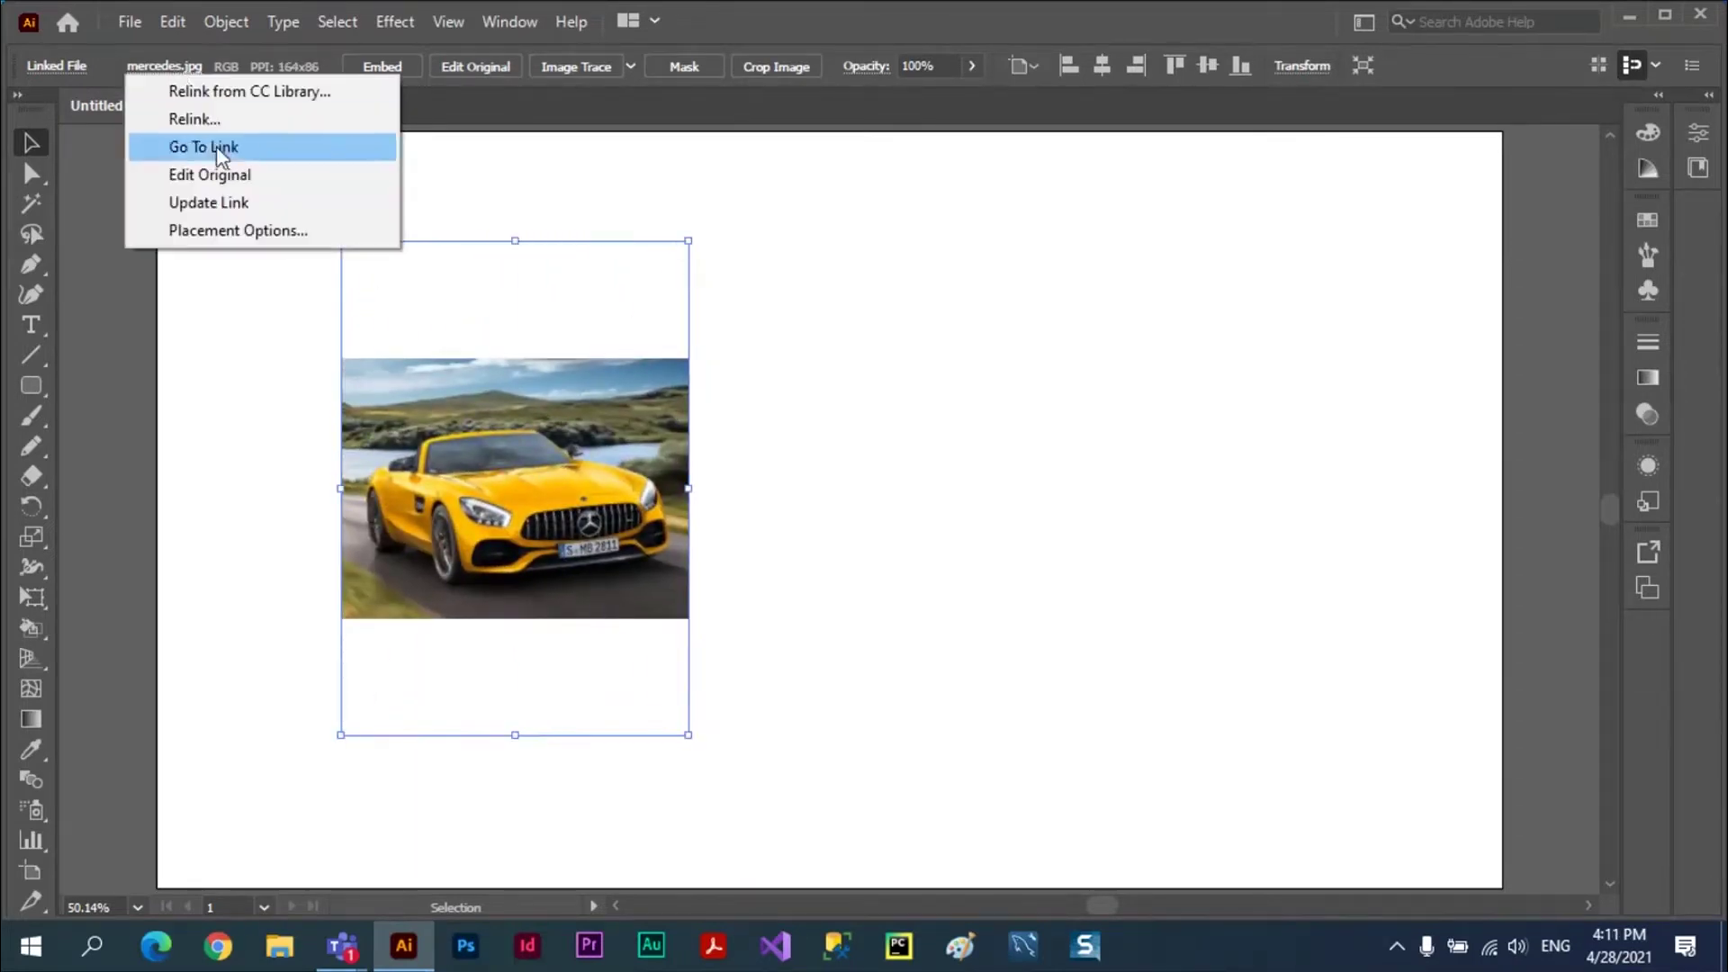
left_click(212, 231)
left_click(1374, 237)
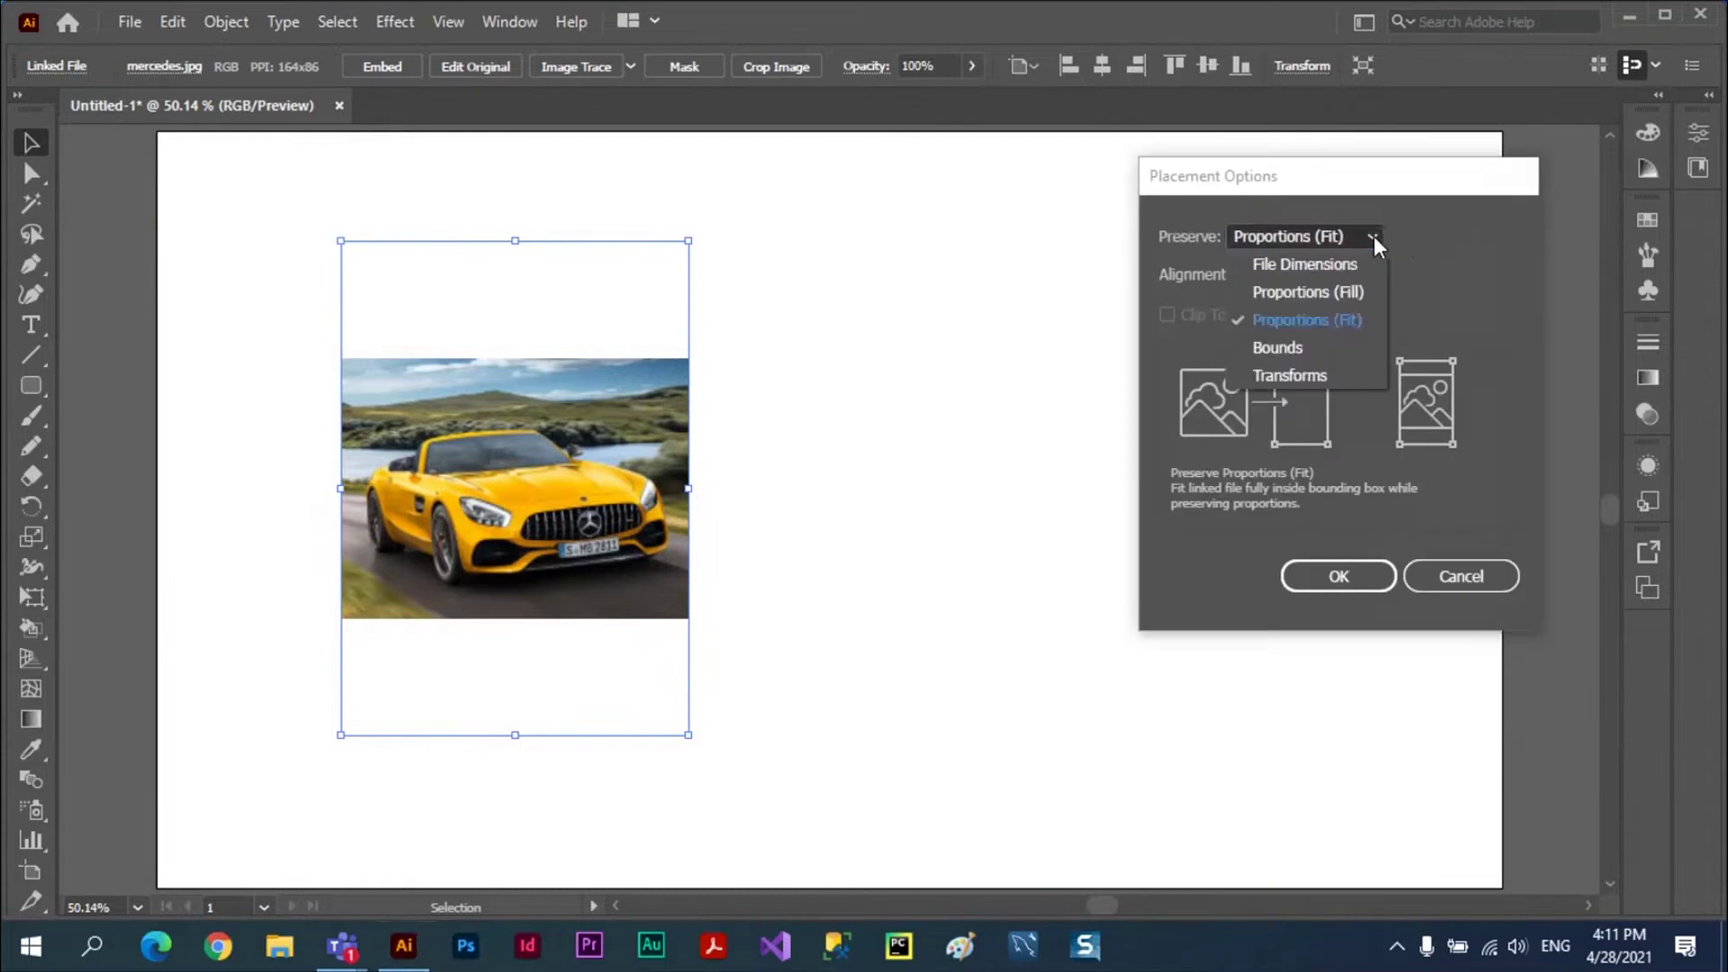
left_click(1307, 291)
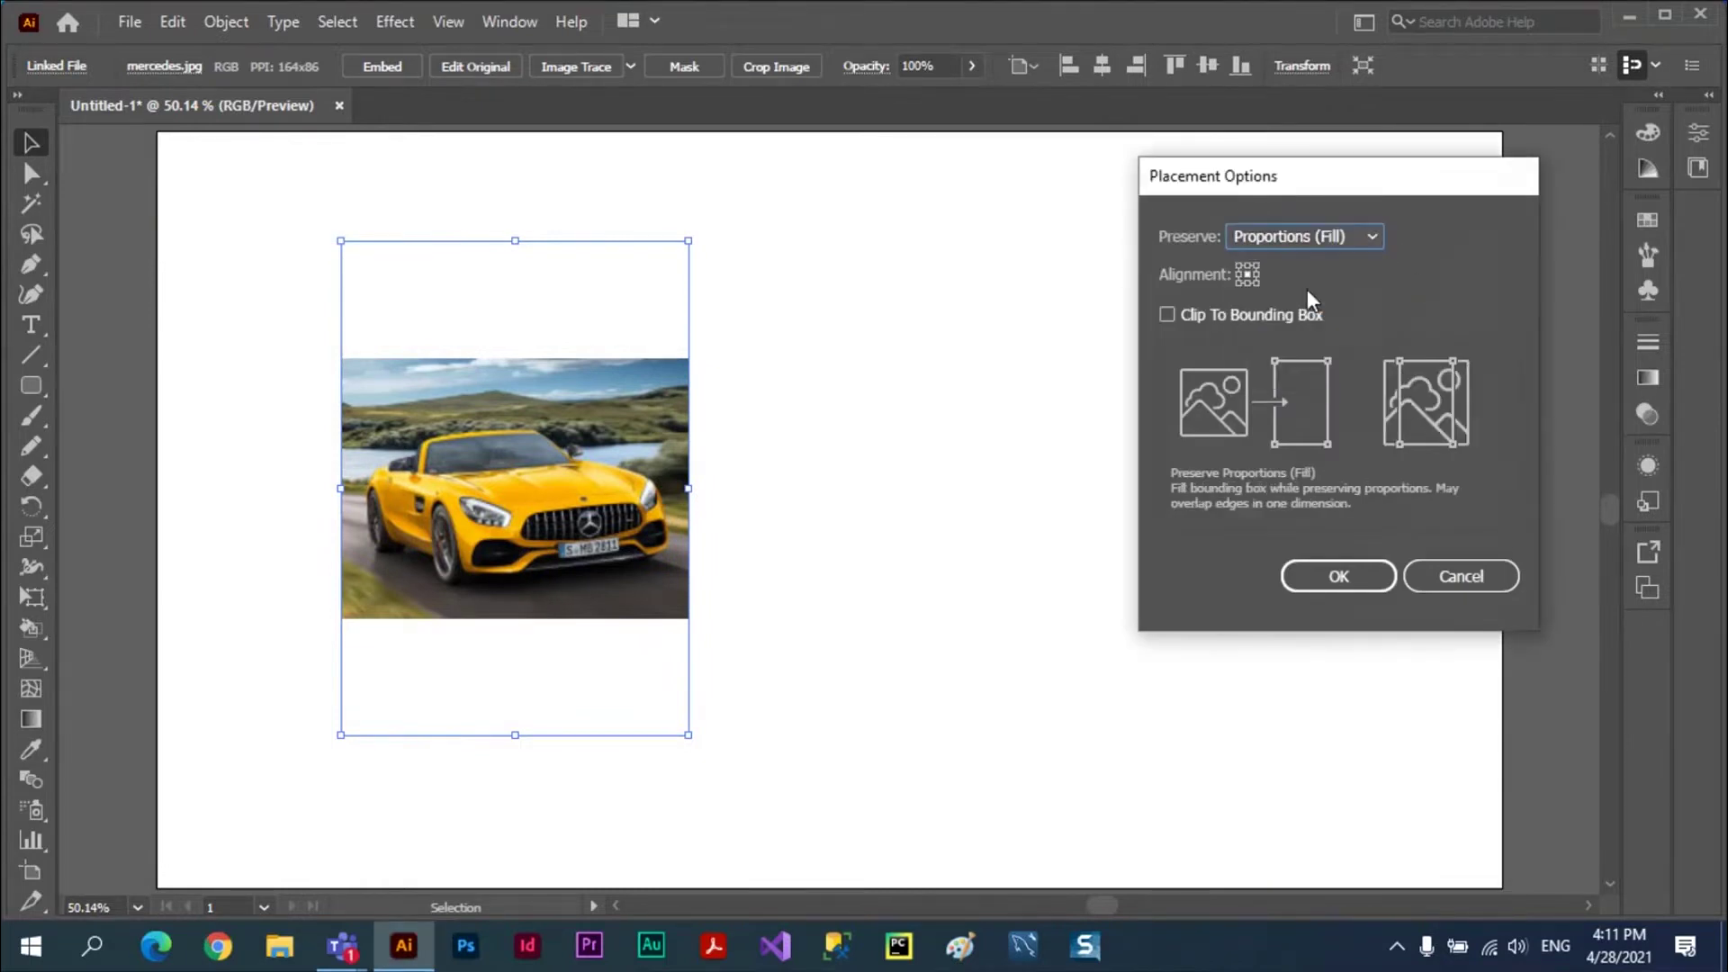
left_click(1319, 578)
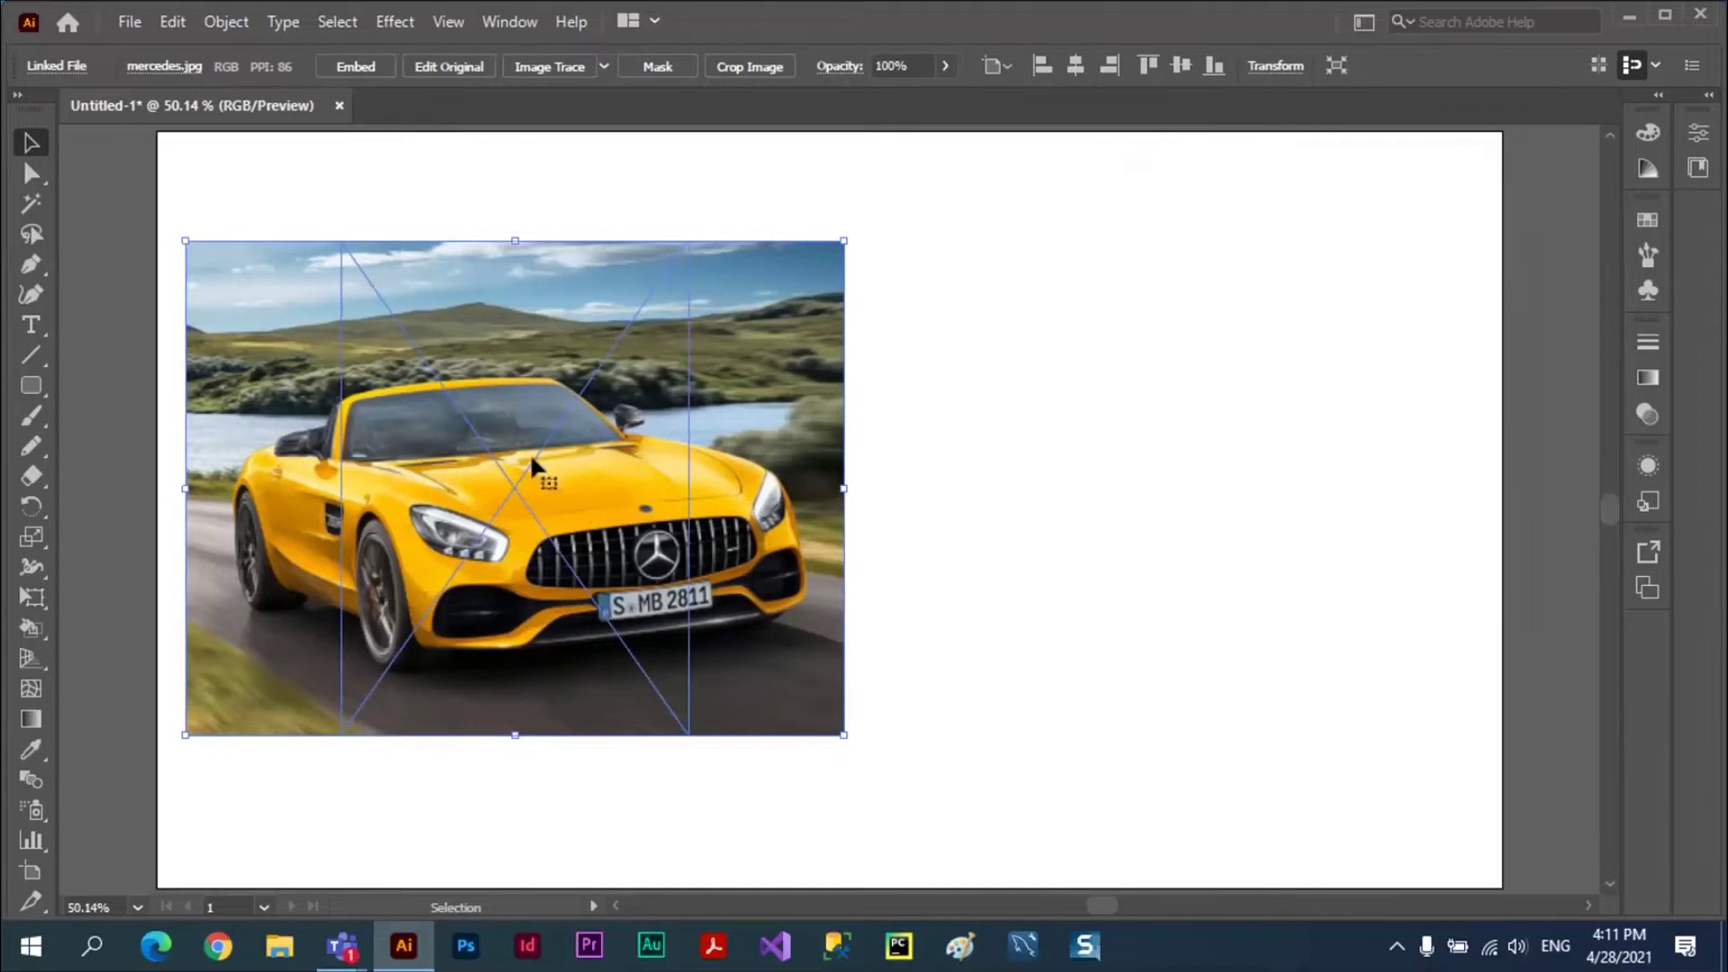
- Reposition the car image nearer the middle of the artboard
left_click_drag(530, 452, 790, 452)
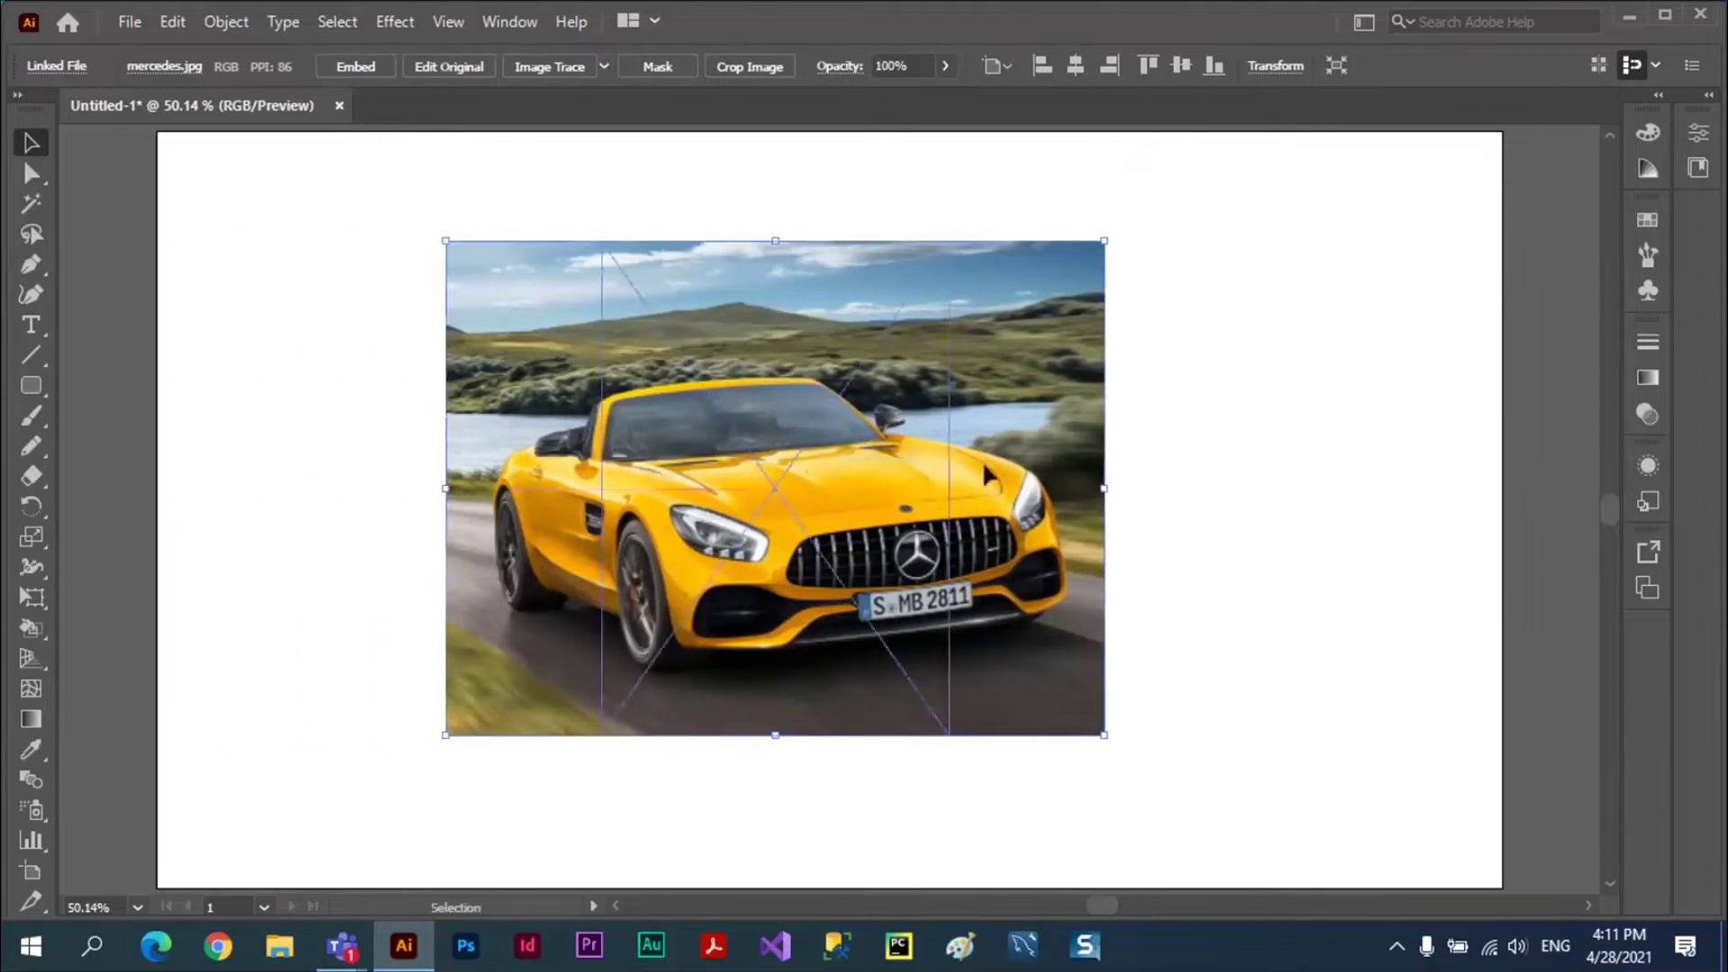
left_click(1208, 504)
left_click_drag(849, 455, 736, 459)
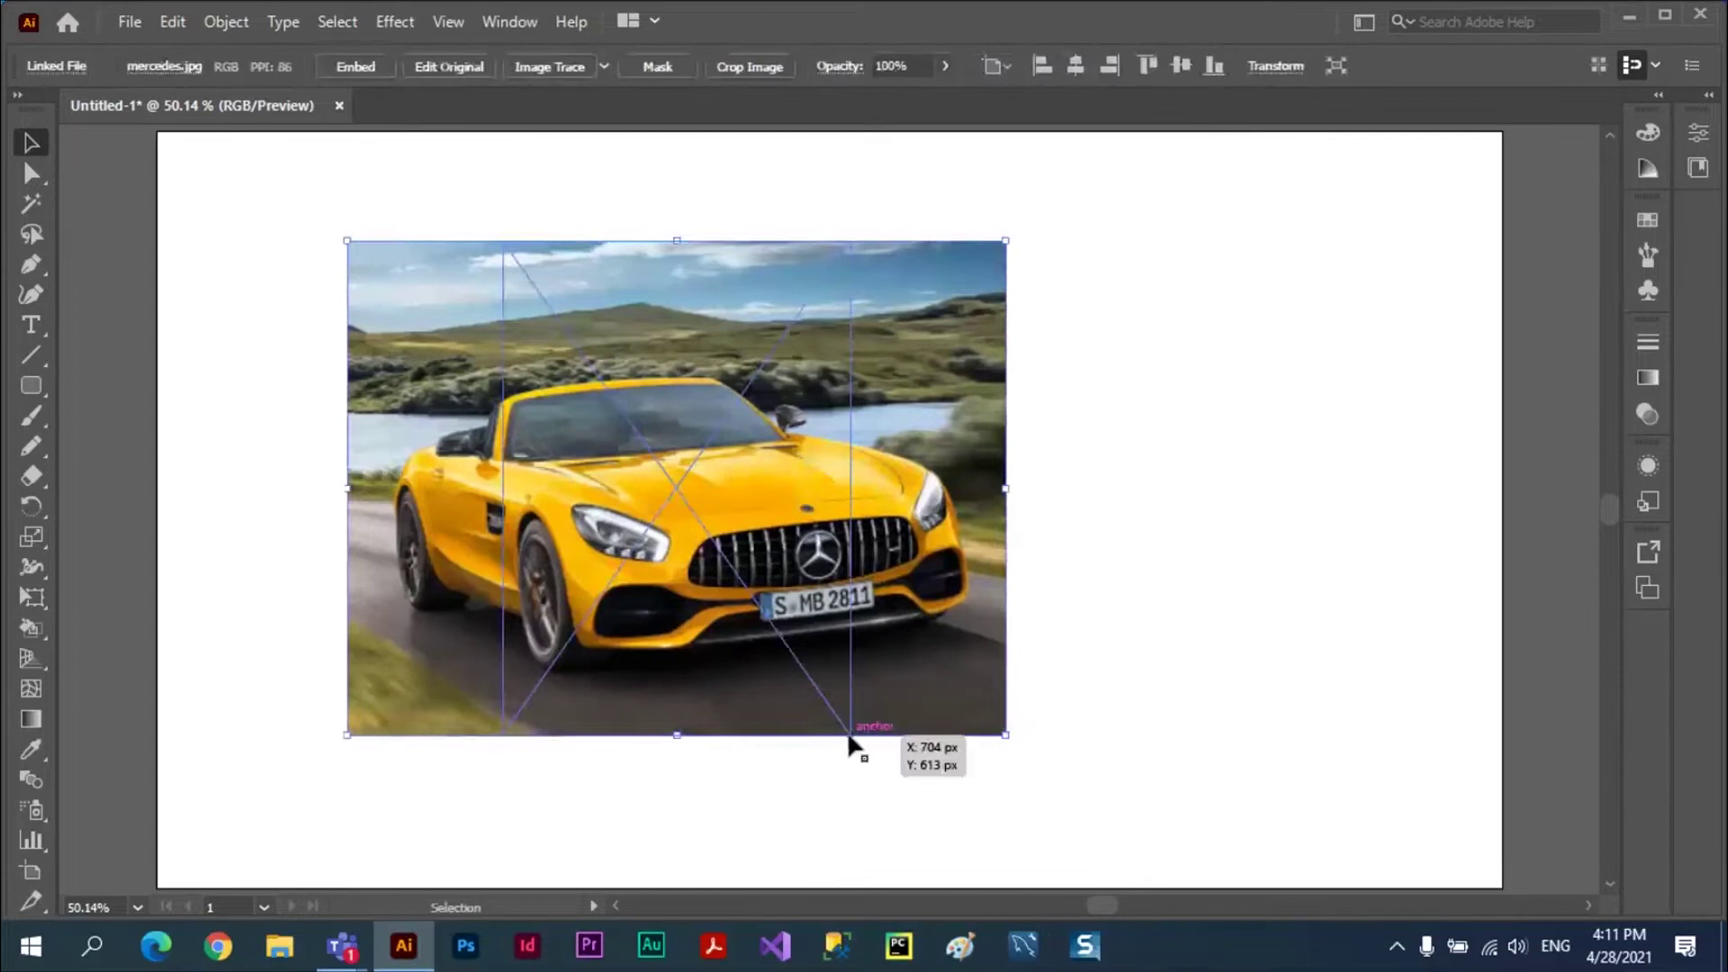
- Shift and slightly enlarge the linked car image, and delete it from the artboard
mouse_move(849, 743)
left_mouse_down()
mouse_move(819, 679)
mouse_move(830, 765)
left_mouse_up()
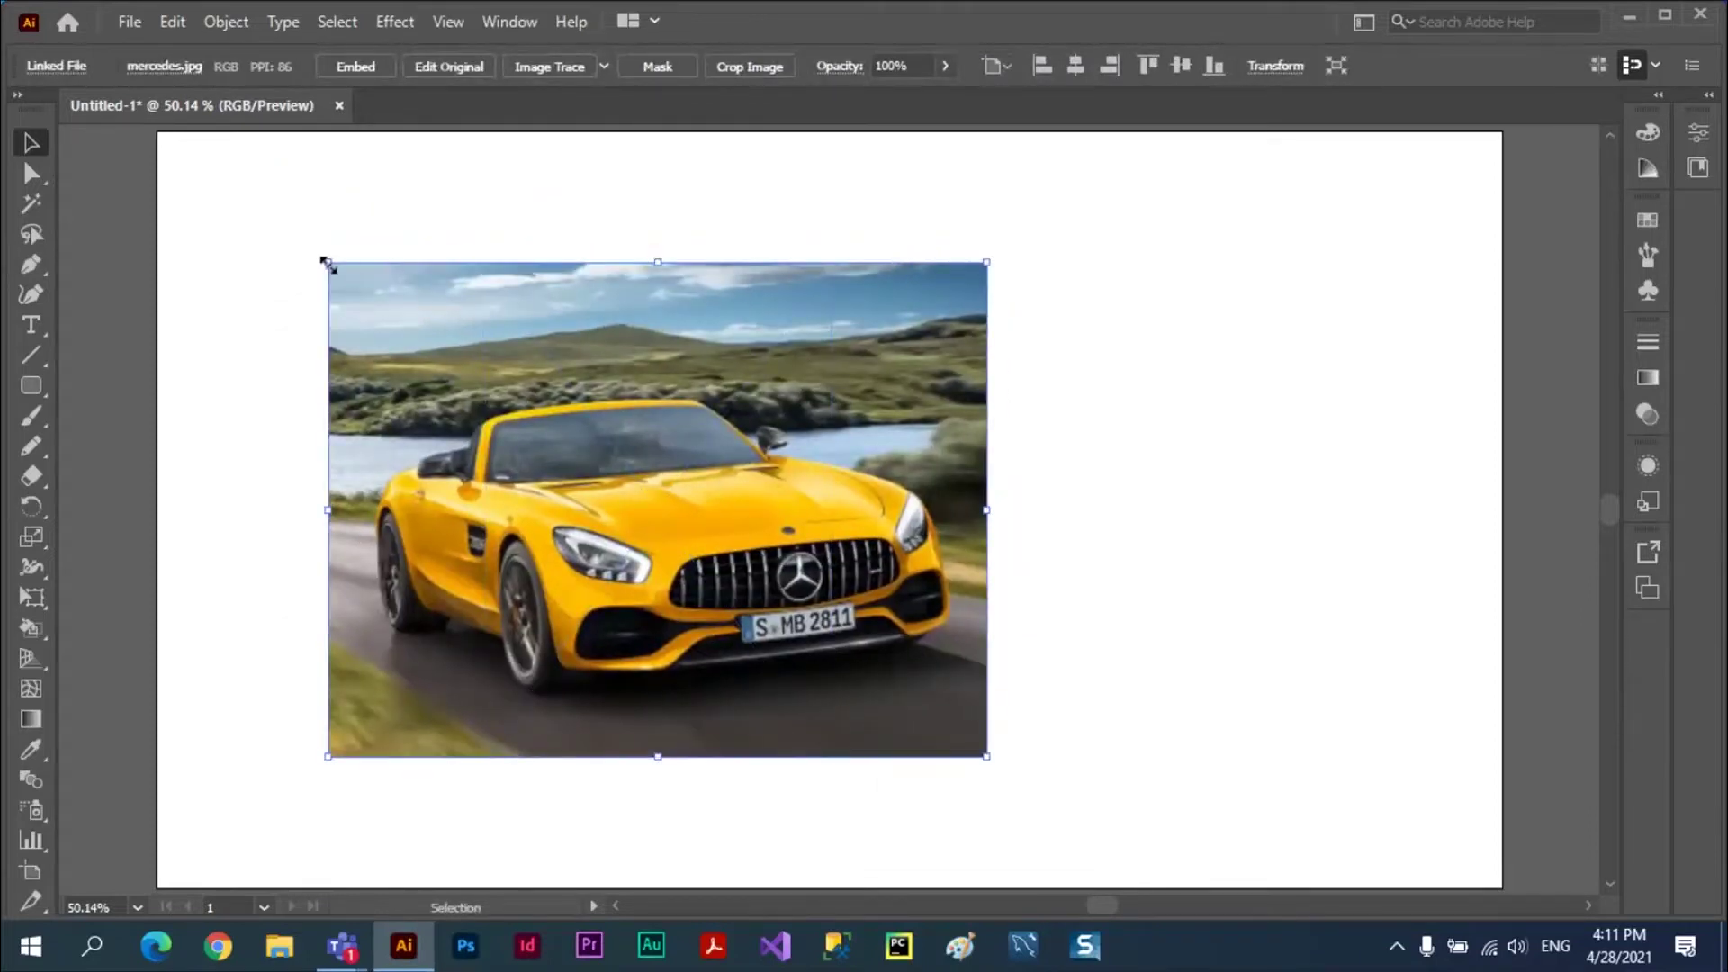
mouse_move(328, 262)
left_mouse_down()
mouse_move(527, 353)
mouse_move(706, 466)
mouse_move(280, 284)
mouse_move(308, 355)
mouse_move(316, 583)
mouse_move(424, 413)
mouse_move(340, 310)
mouse_move(329, 254)
left_mouse_up()
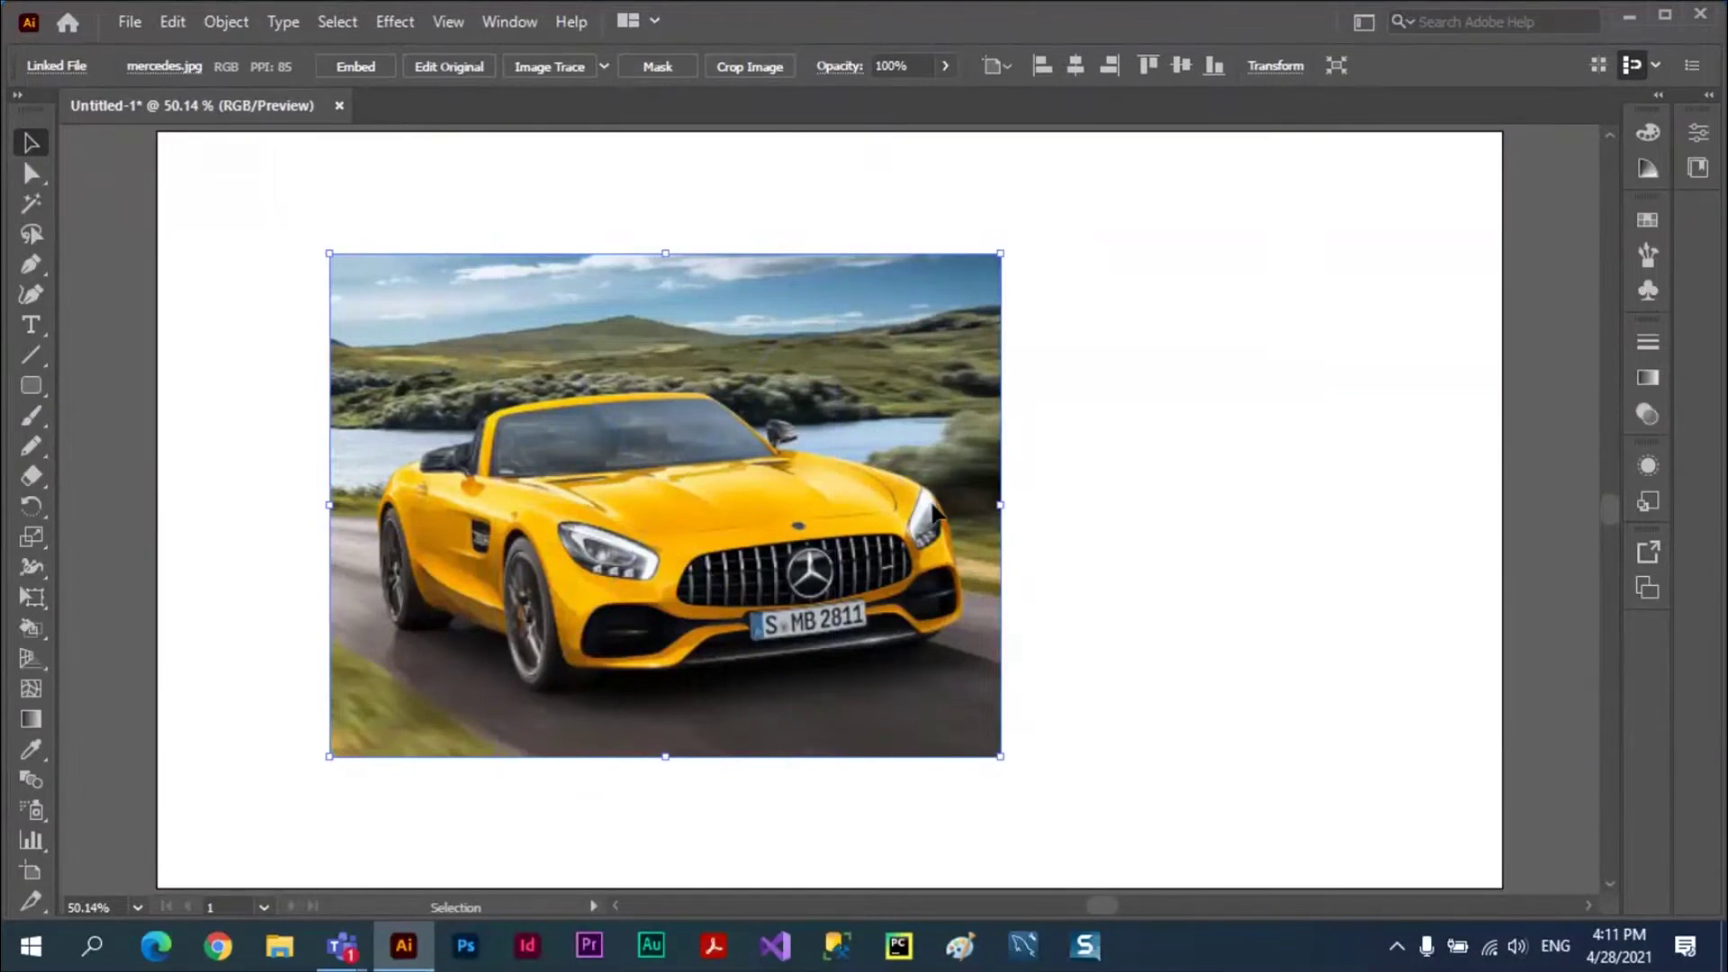
key("Delete")
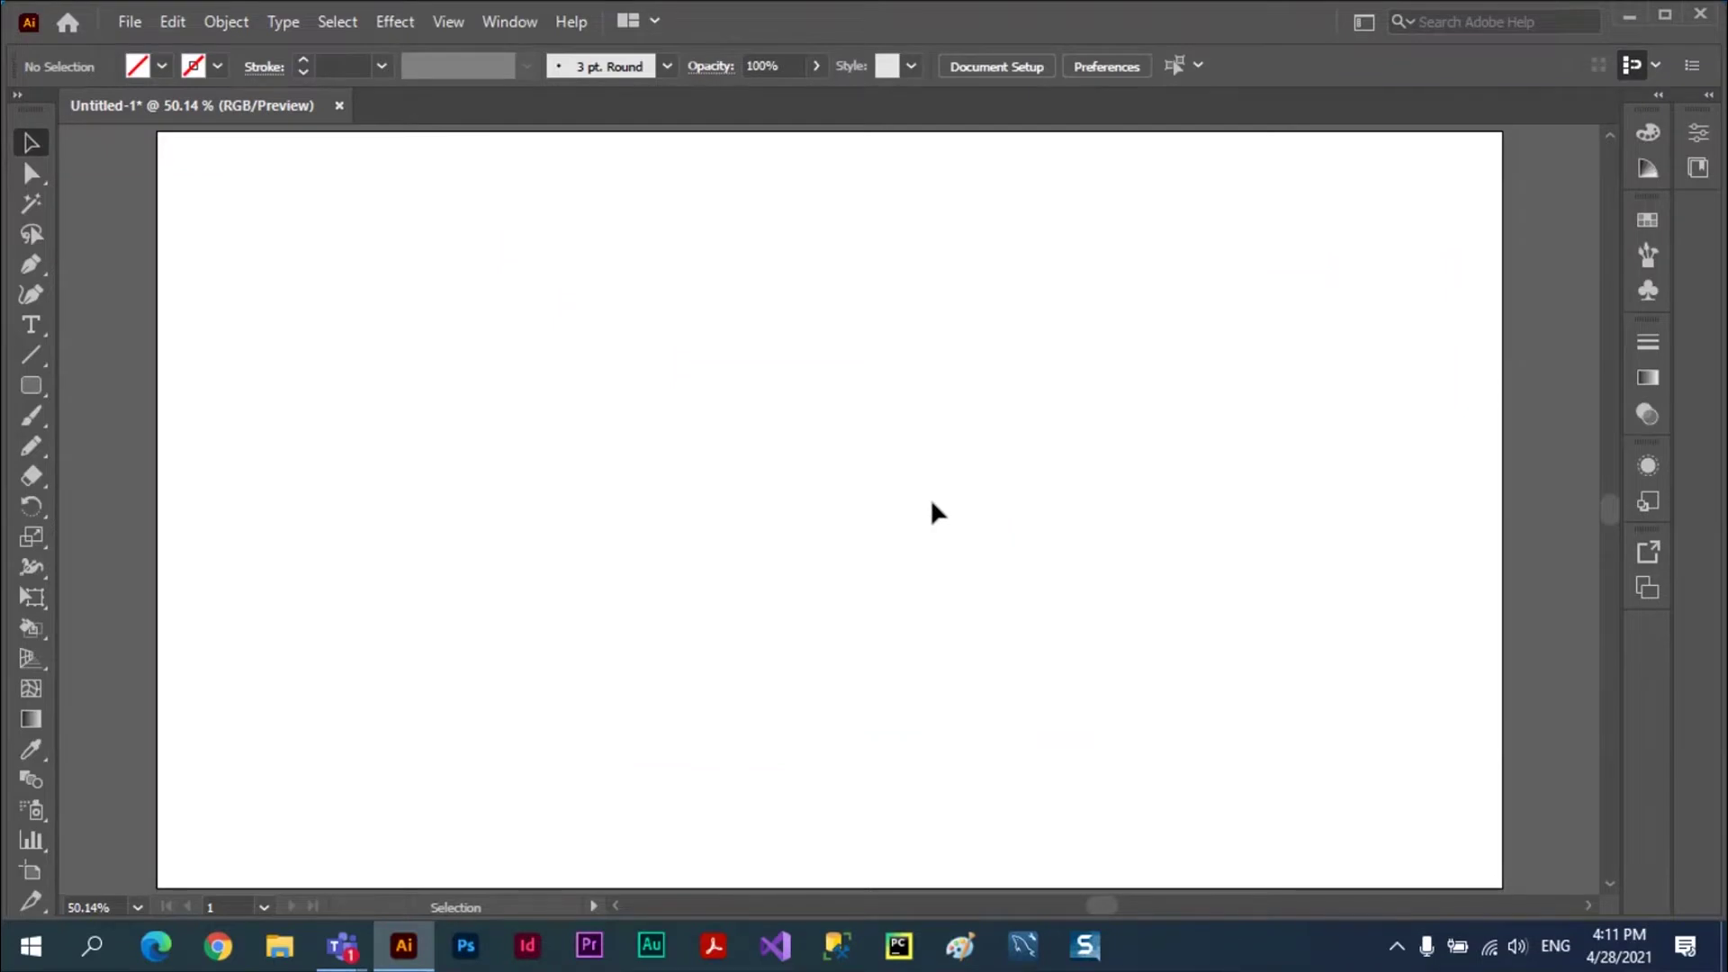
- Place LOGO.png as a linked image, sized to fill most of the artboard's left half
left_click(128, 25)
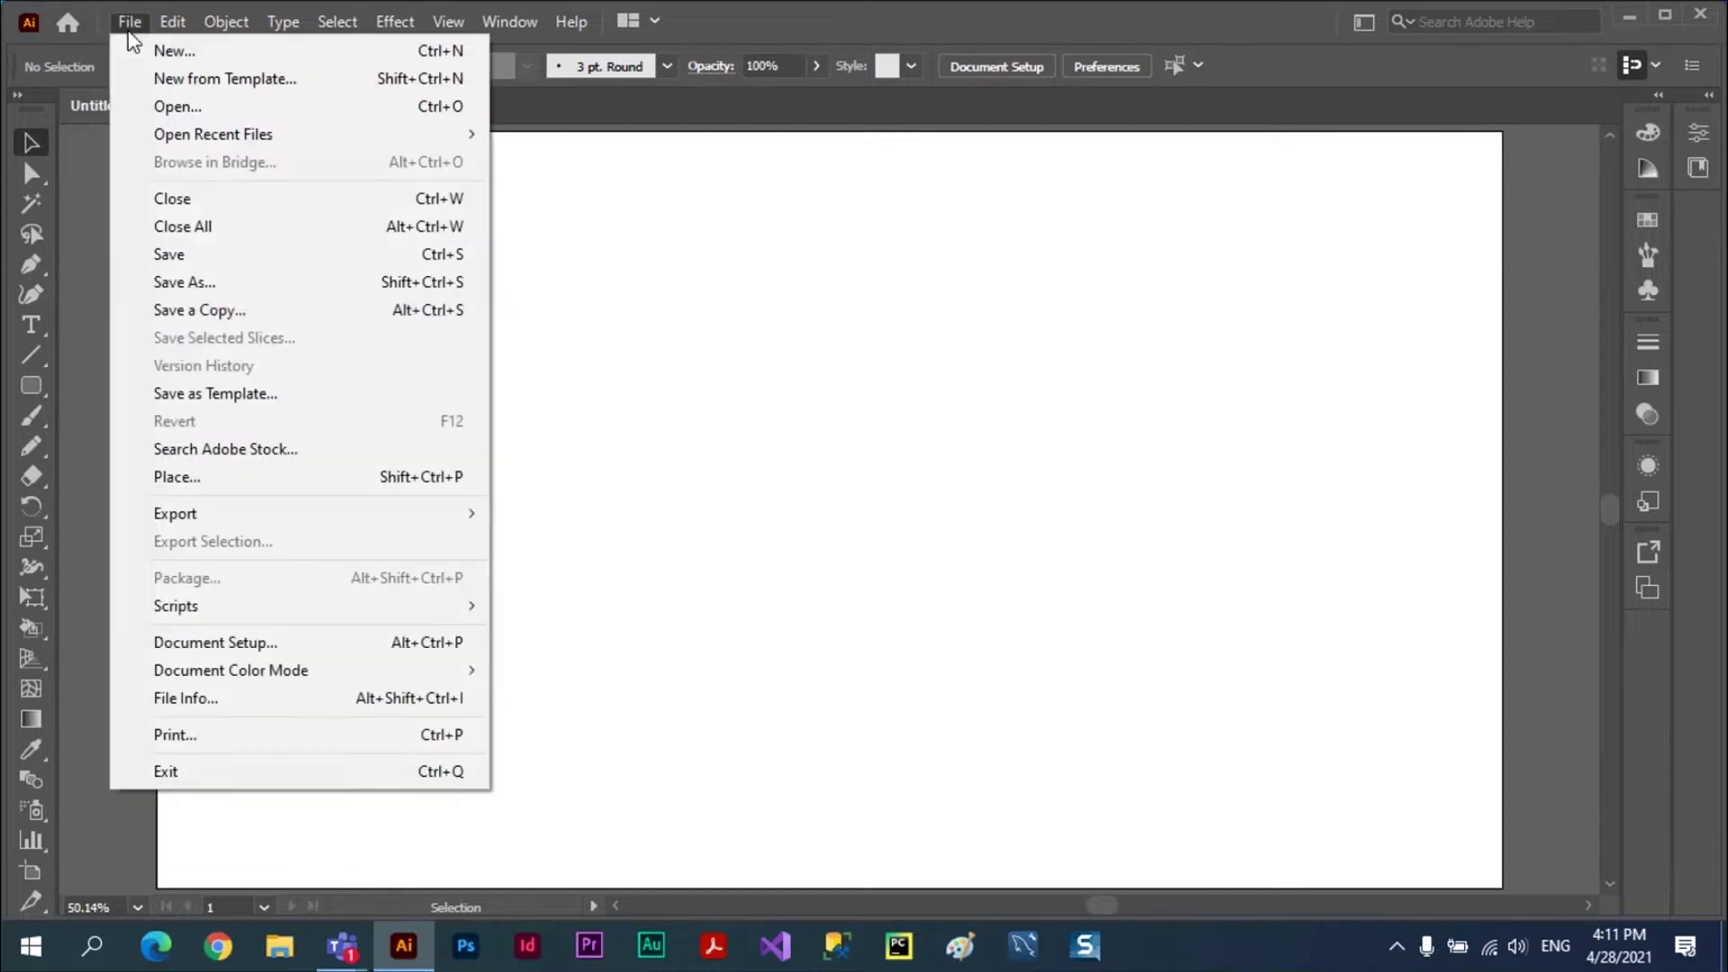
left_click(176, 484)
left_click(1083, 419)
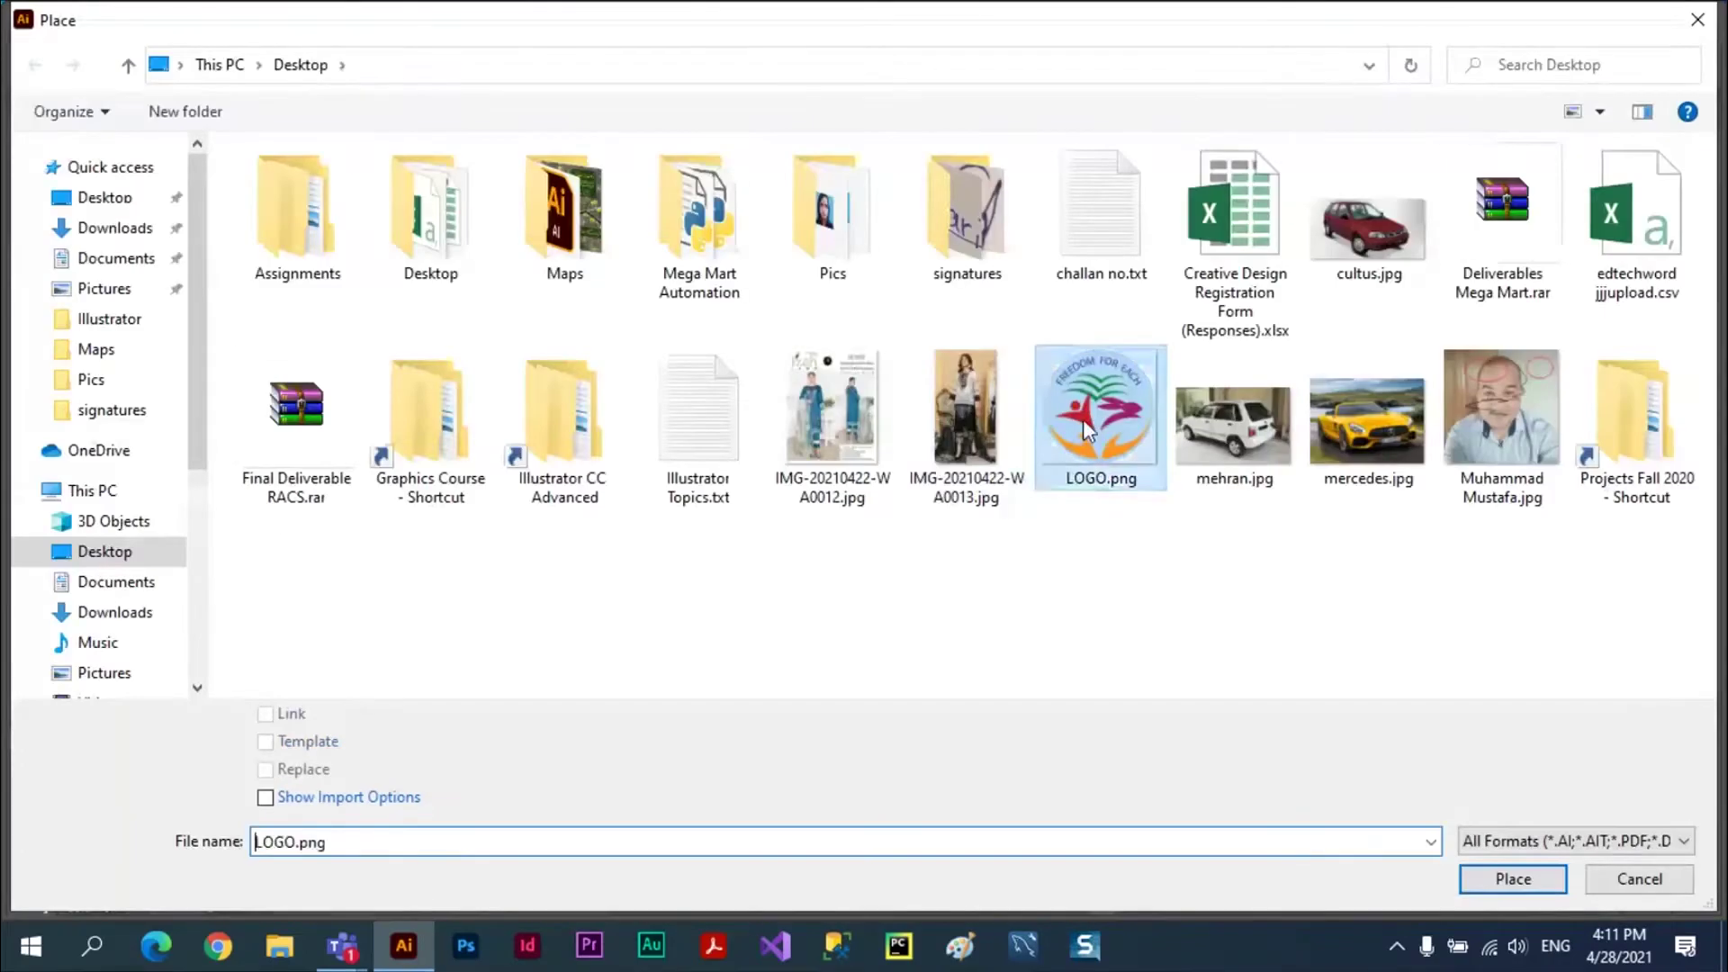
left_click(1489, 868)
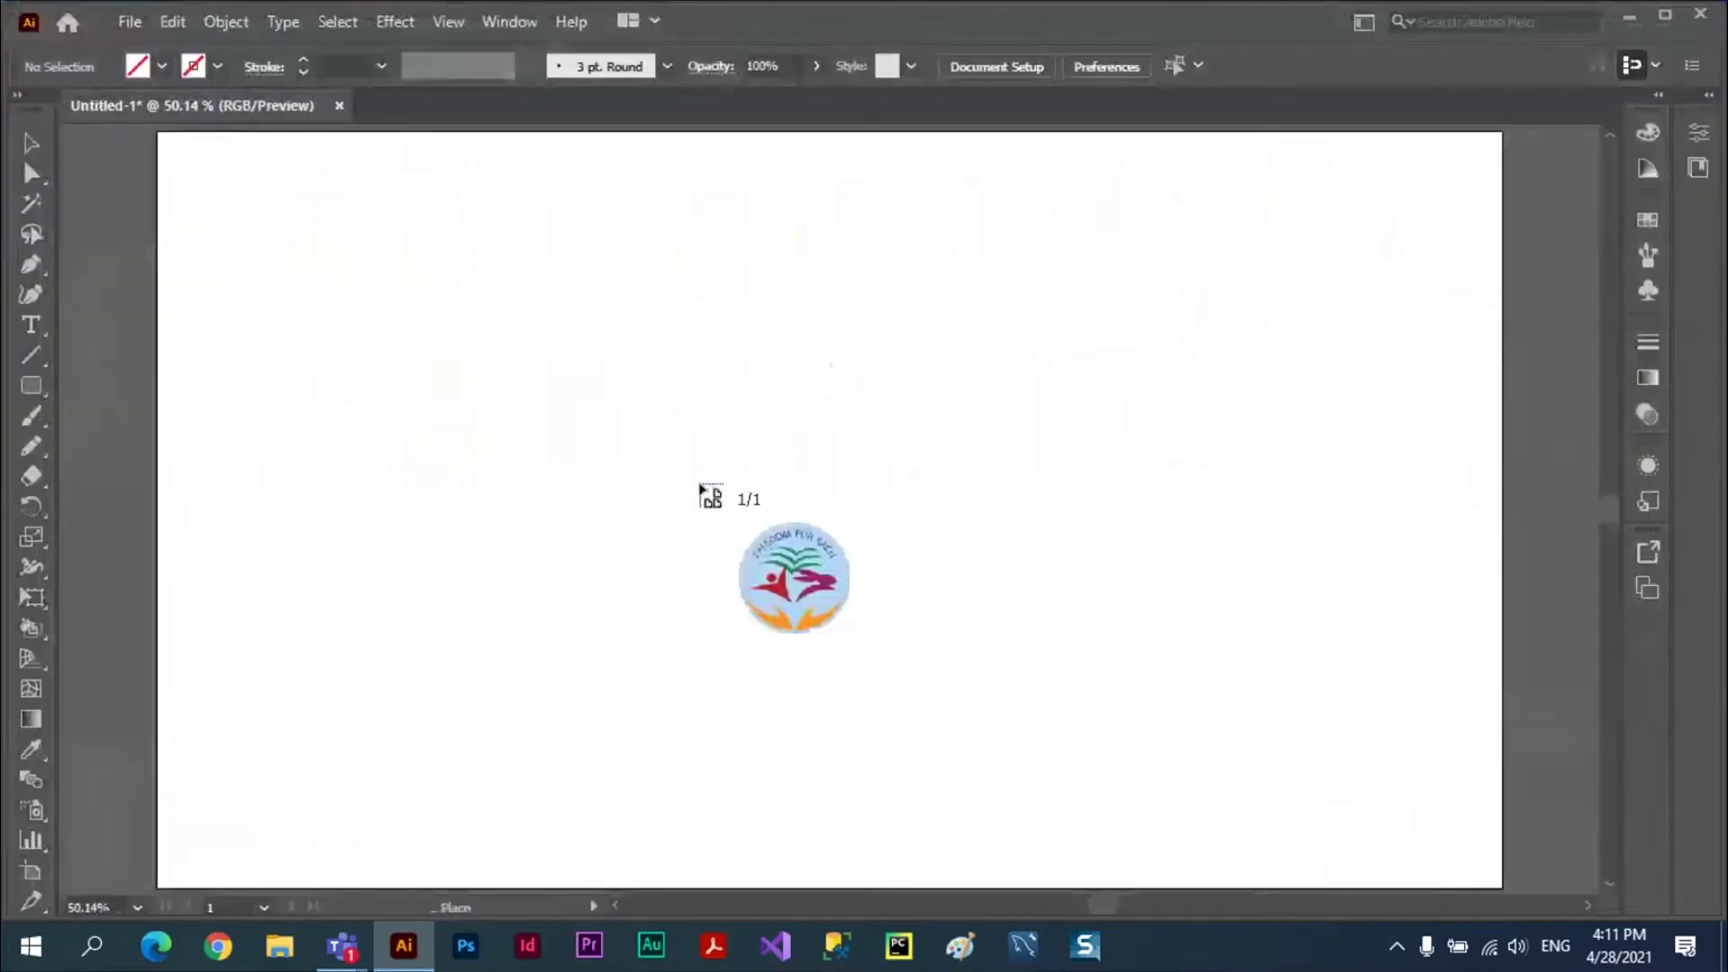
left_click_drag(303, 223, 821, 741)
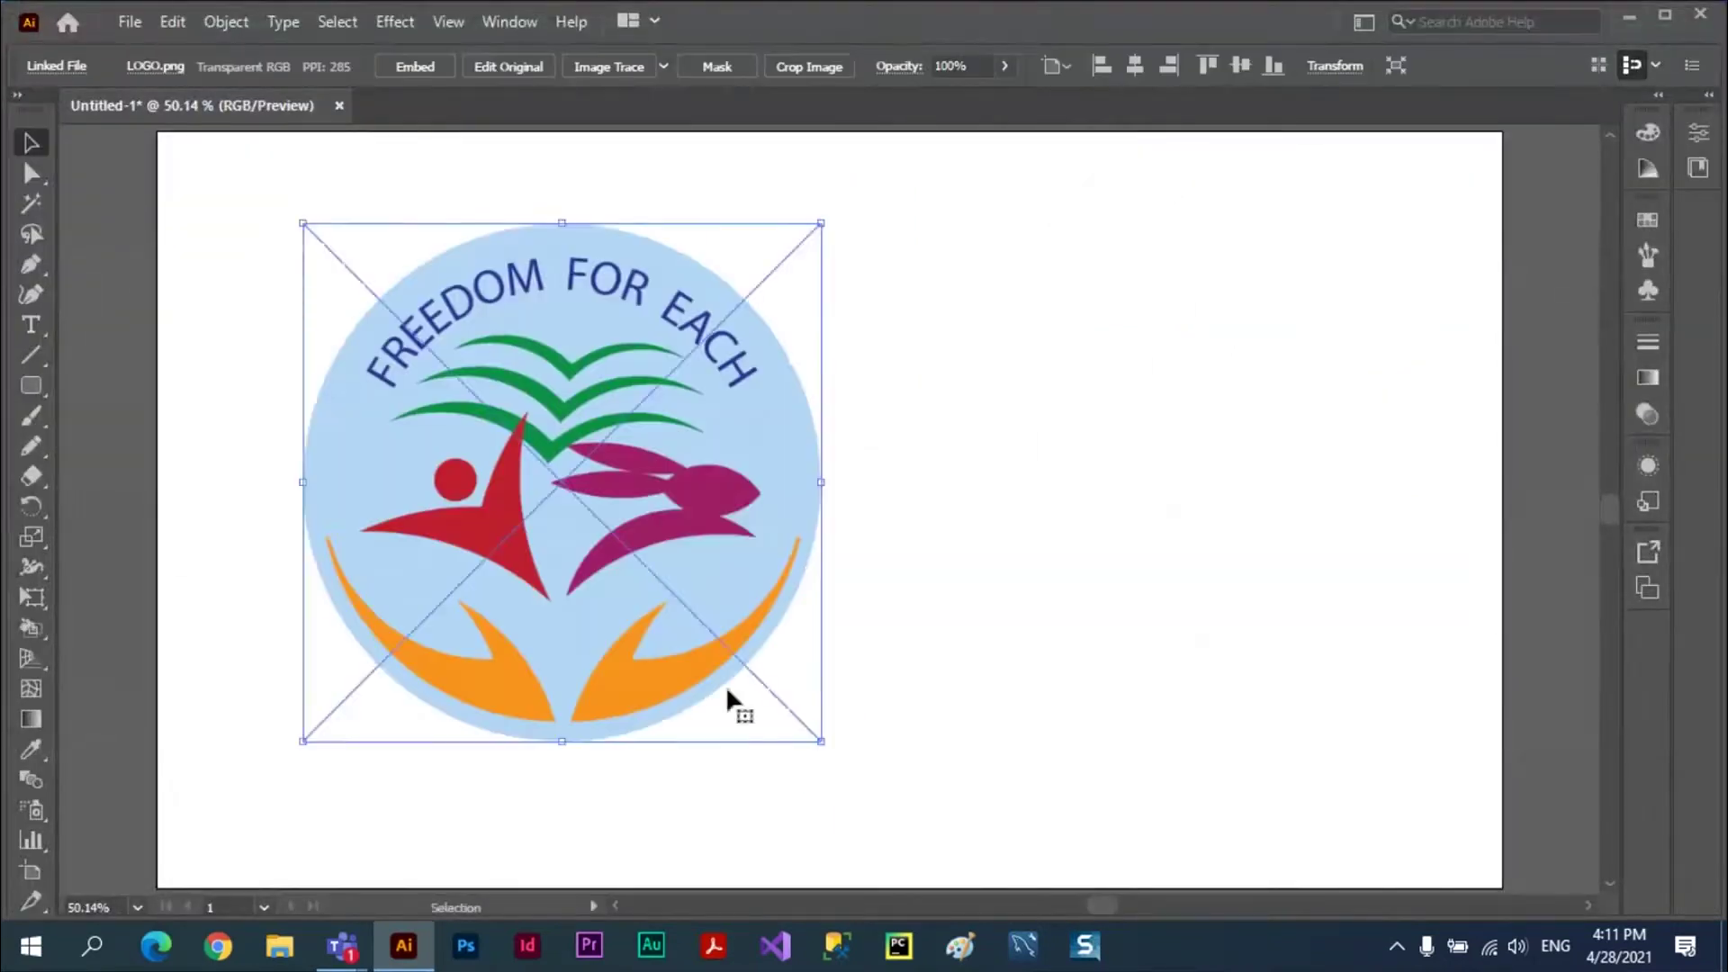
left_click_drag(644, 514, 650, 550)
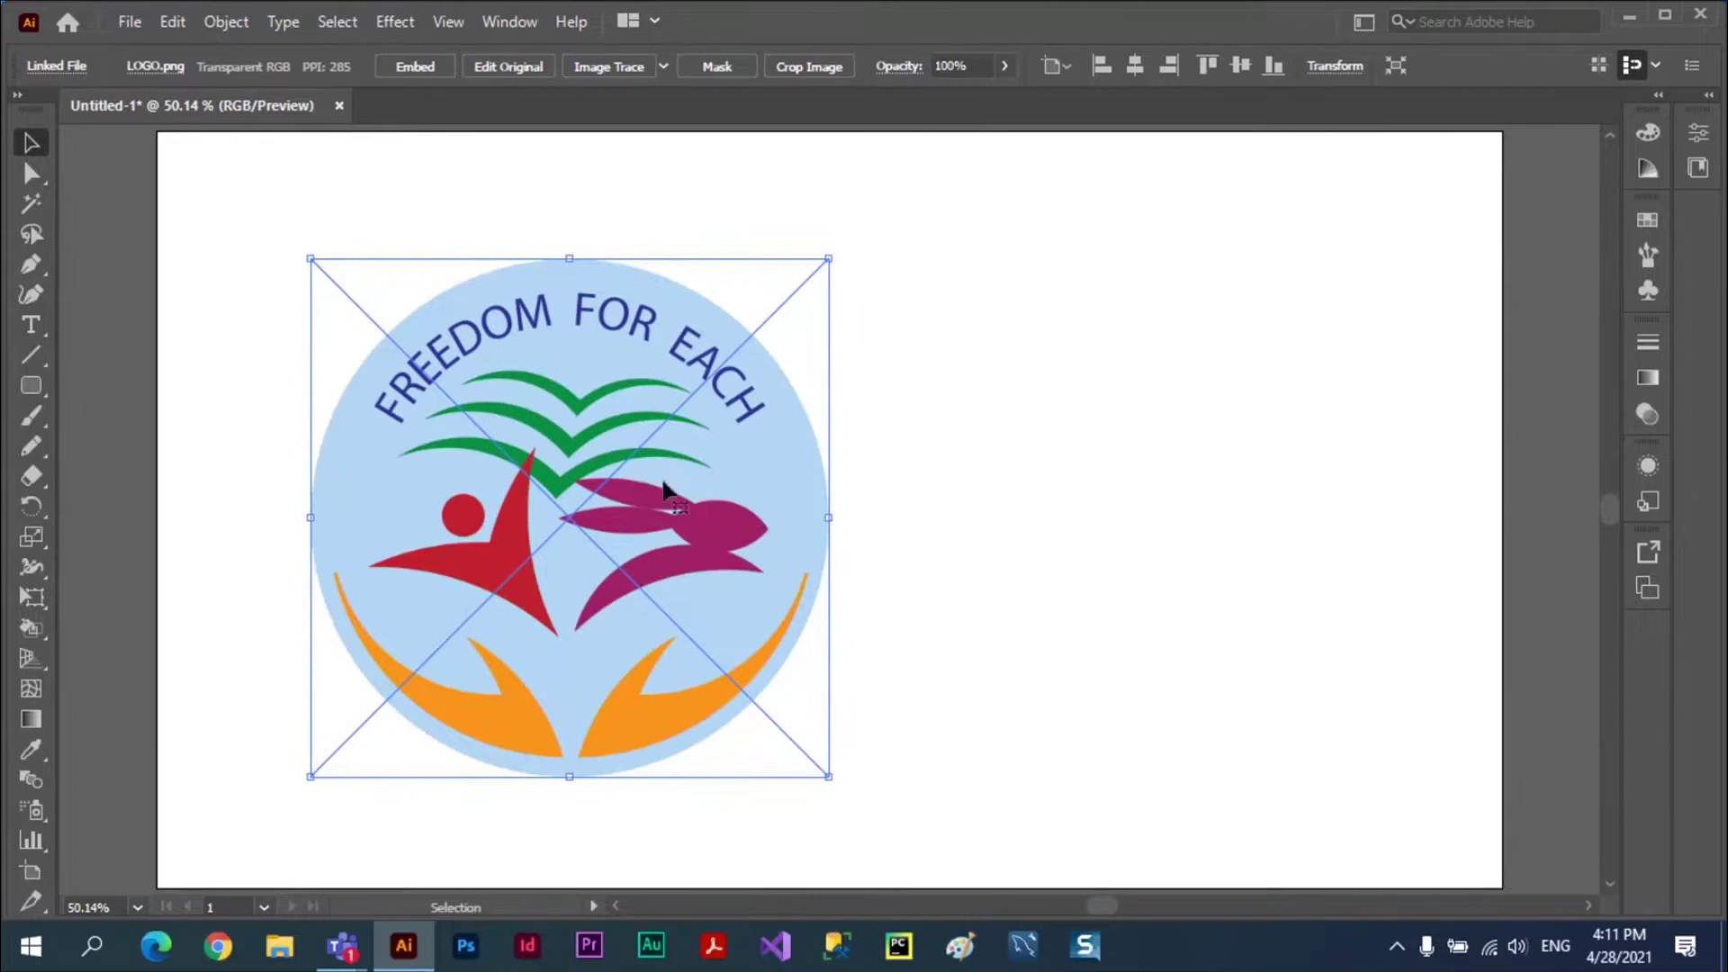
- Apply a Drop Shadow to the linked logo with Multiply mode, 75% opacity, 7 px X and Y offsets and 5 px blur
left_click(398, 24)
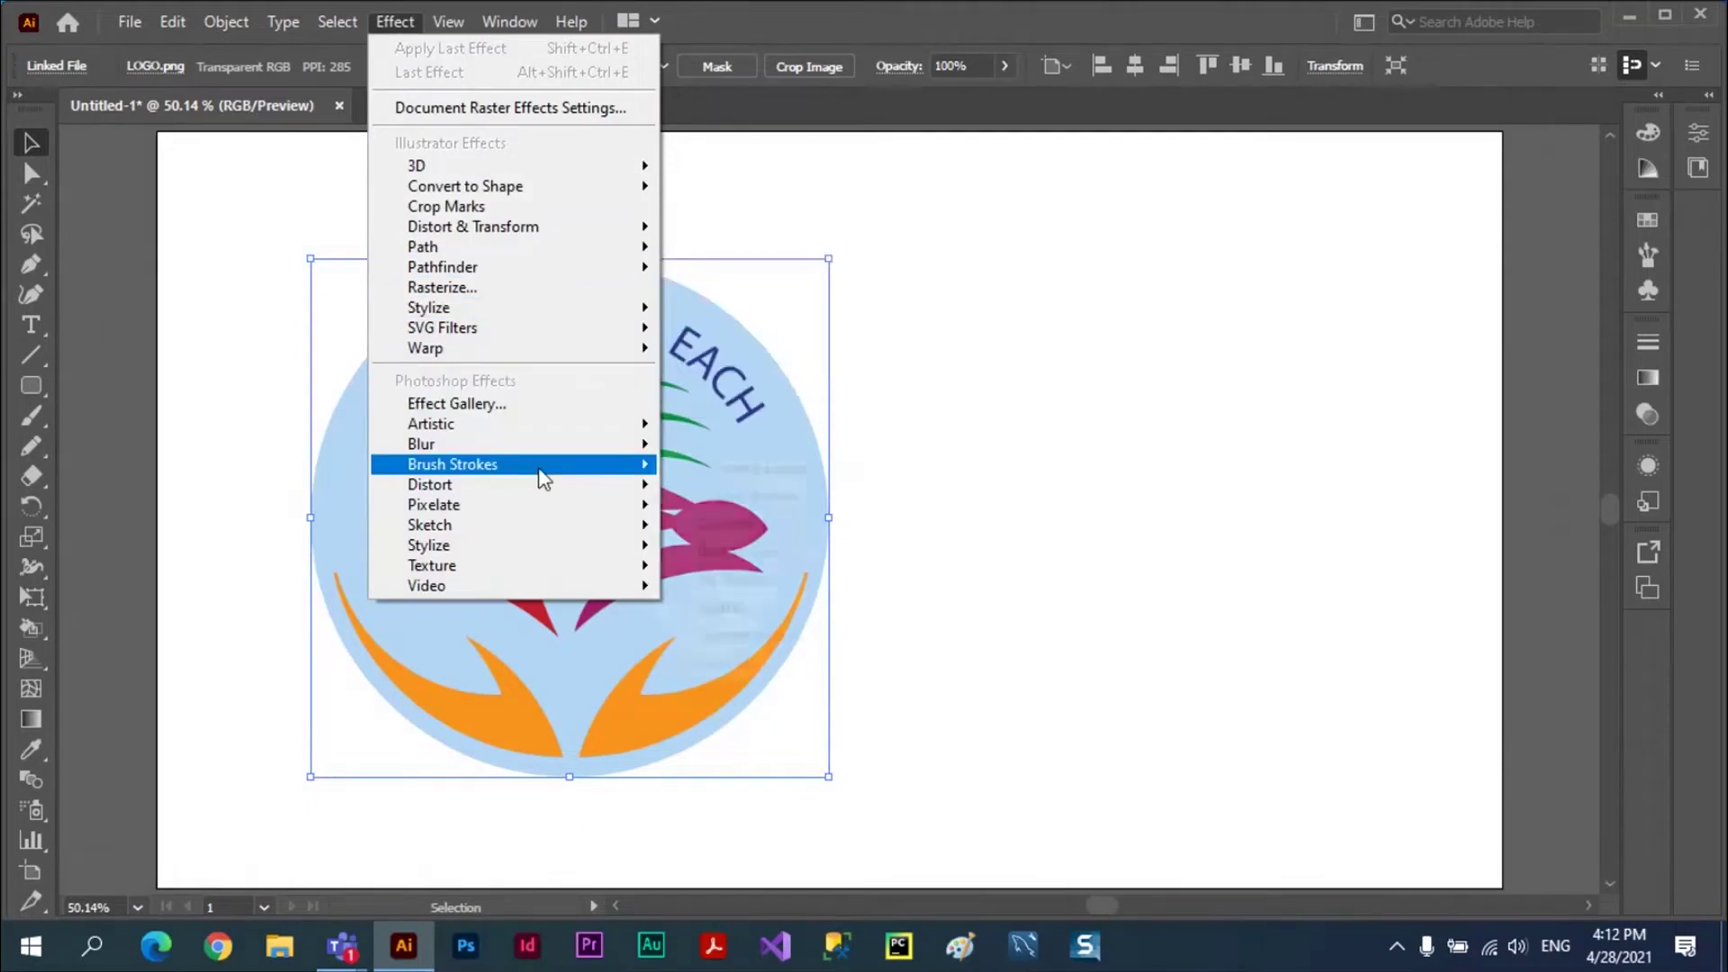
mouse_move(543, 477)
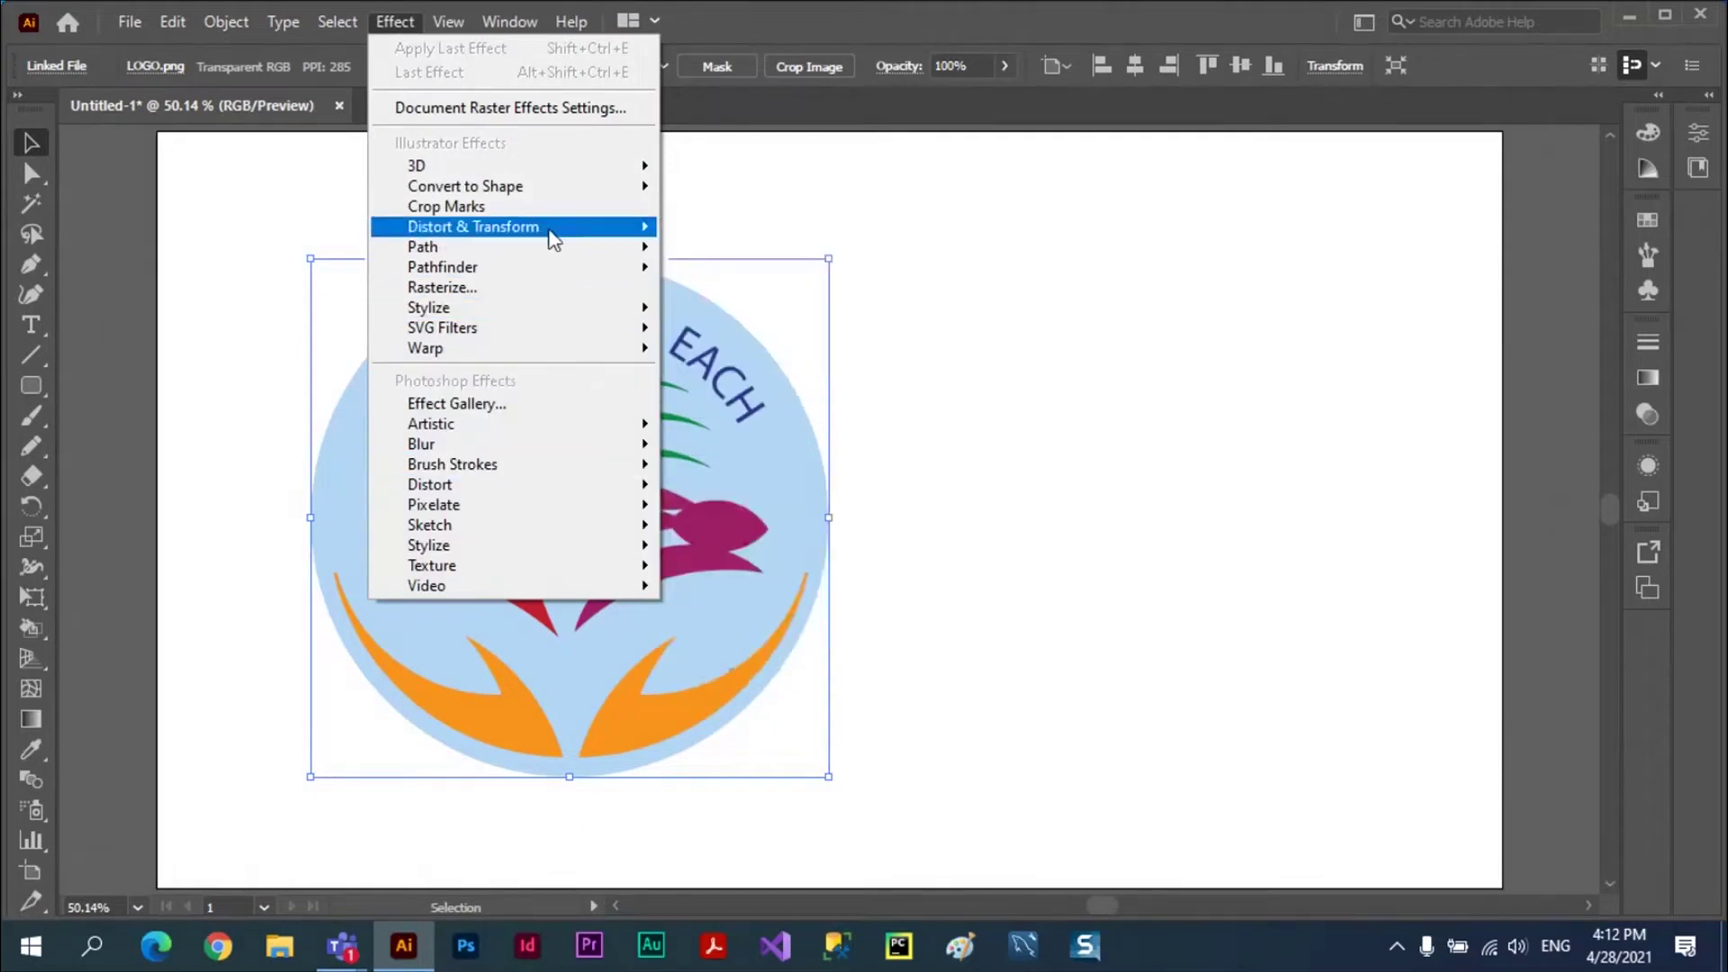
mouse_move(554, 239)
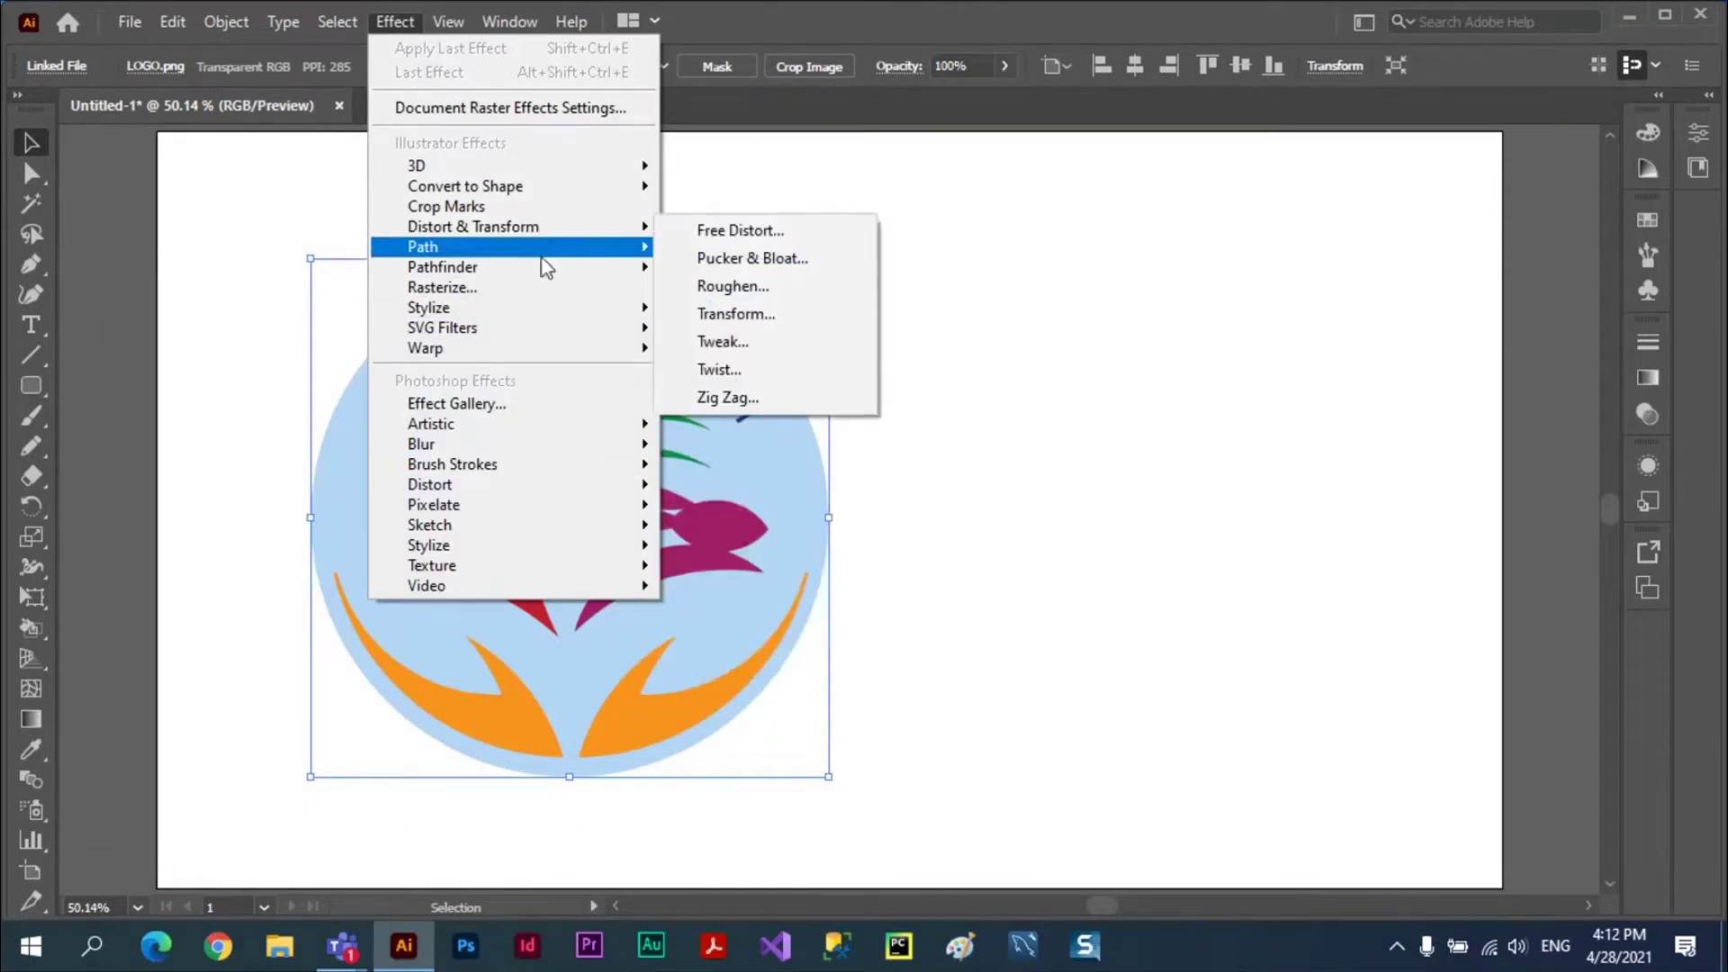
mouse_move(543, 311)
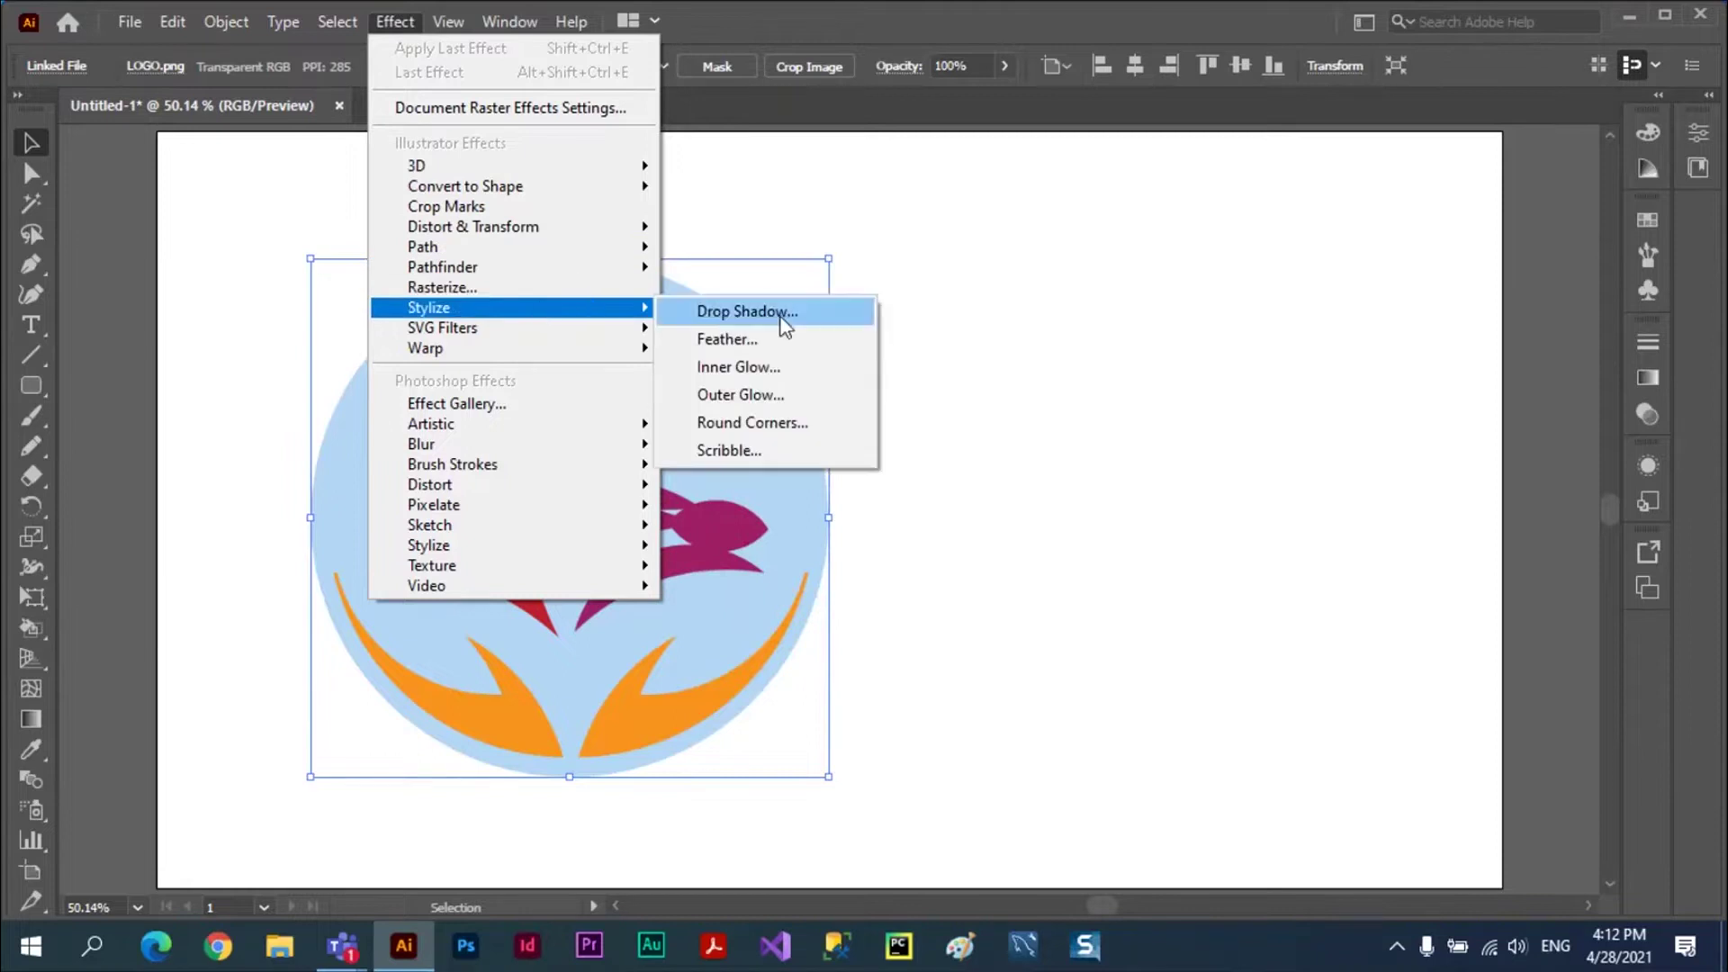
left_click(781, 317)
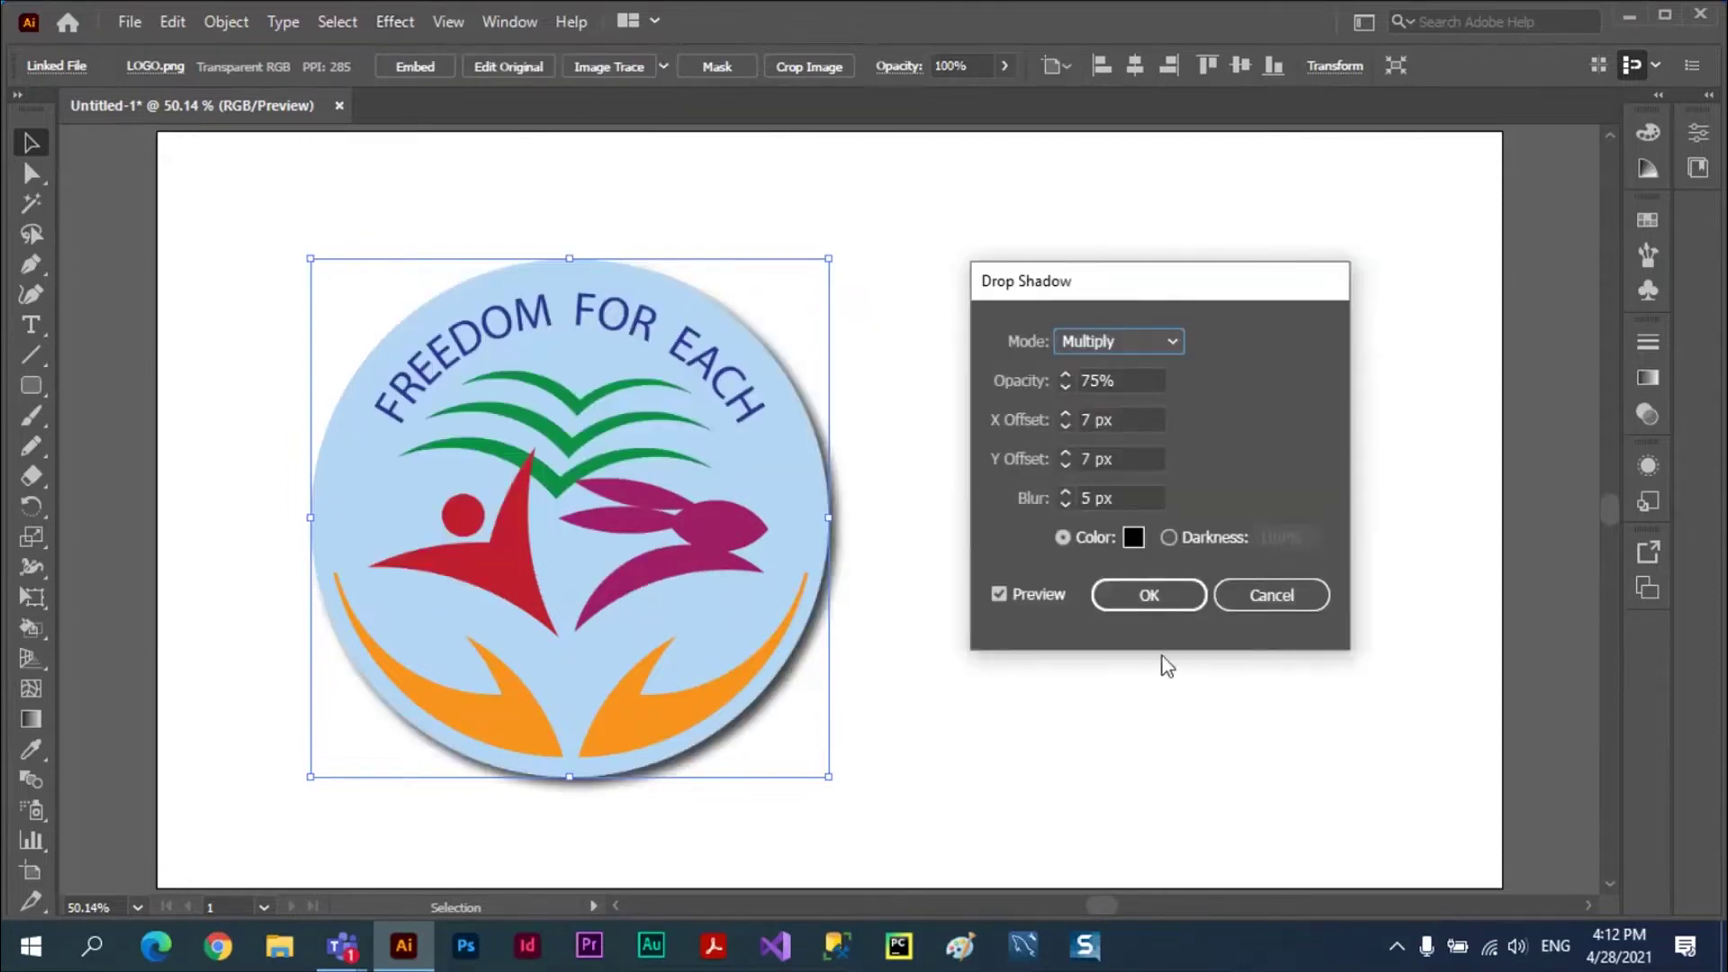
left_click(1149, 596)
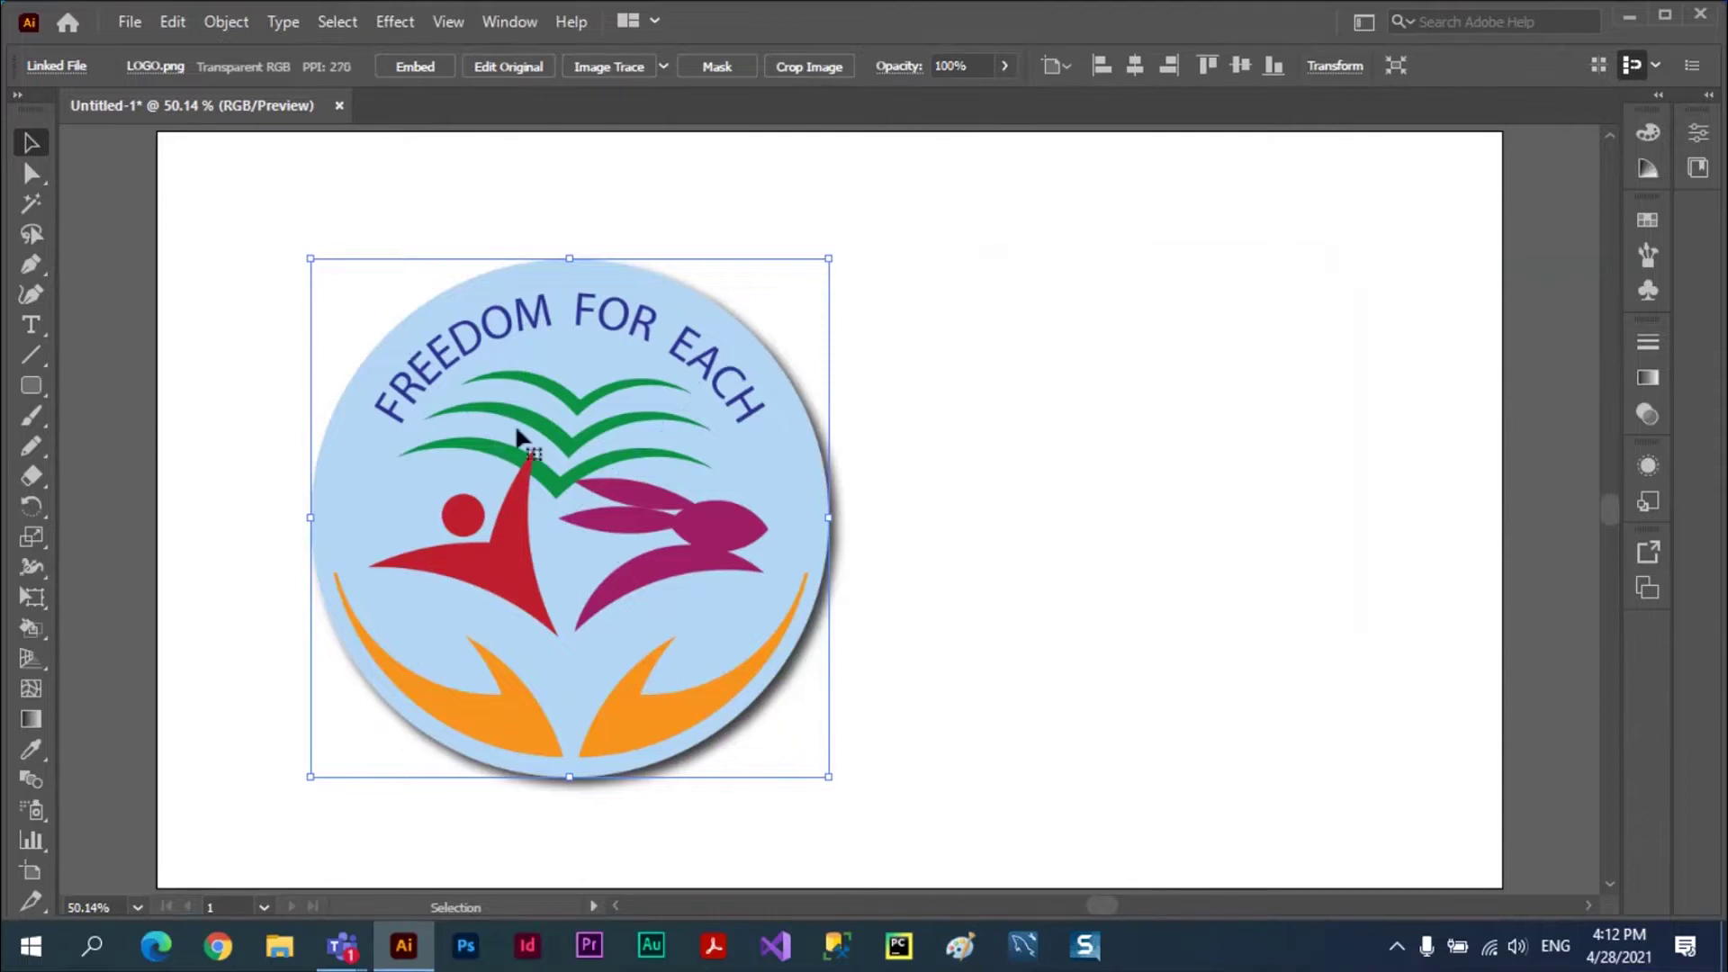
- Reposition the shadowed logo nearer the middle of the artboard
left_click_drag(518, 436, 664, 419)
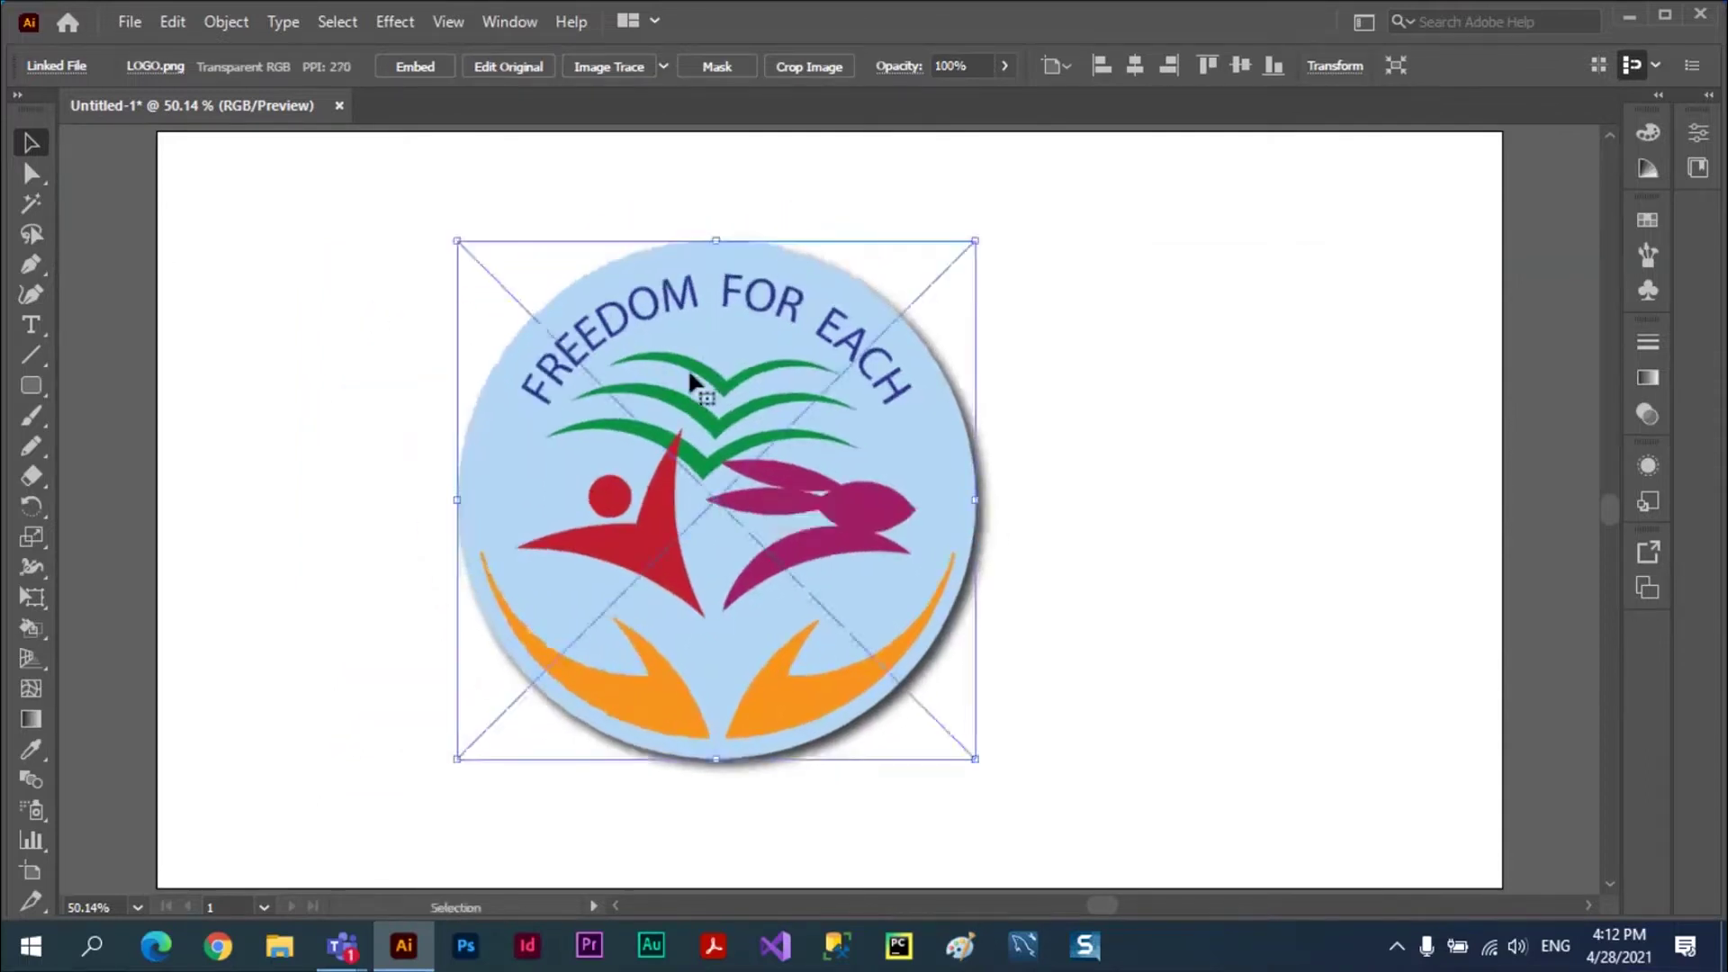
left_click(289, 366)
left_click_drag(641, 348, 607, 363)
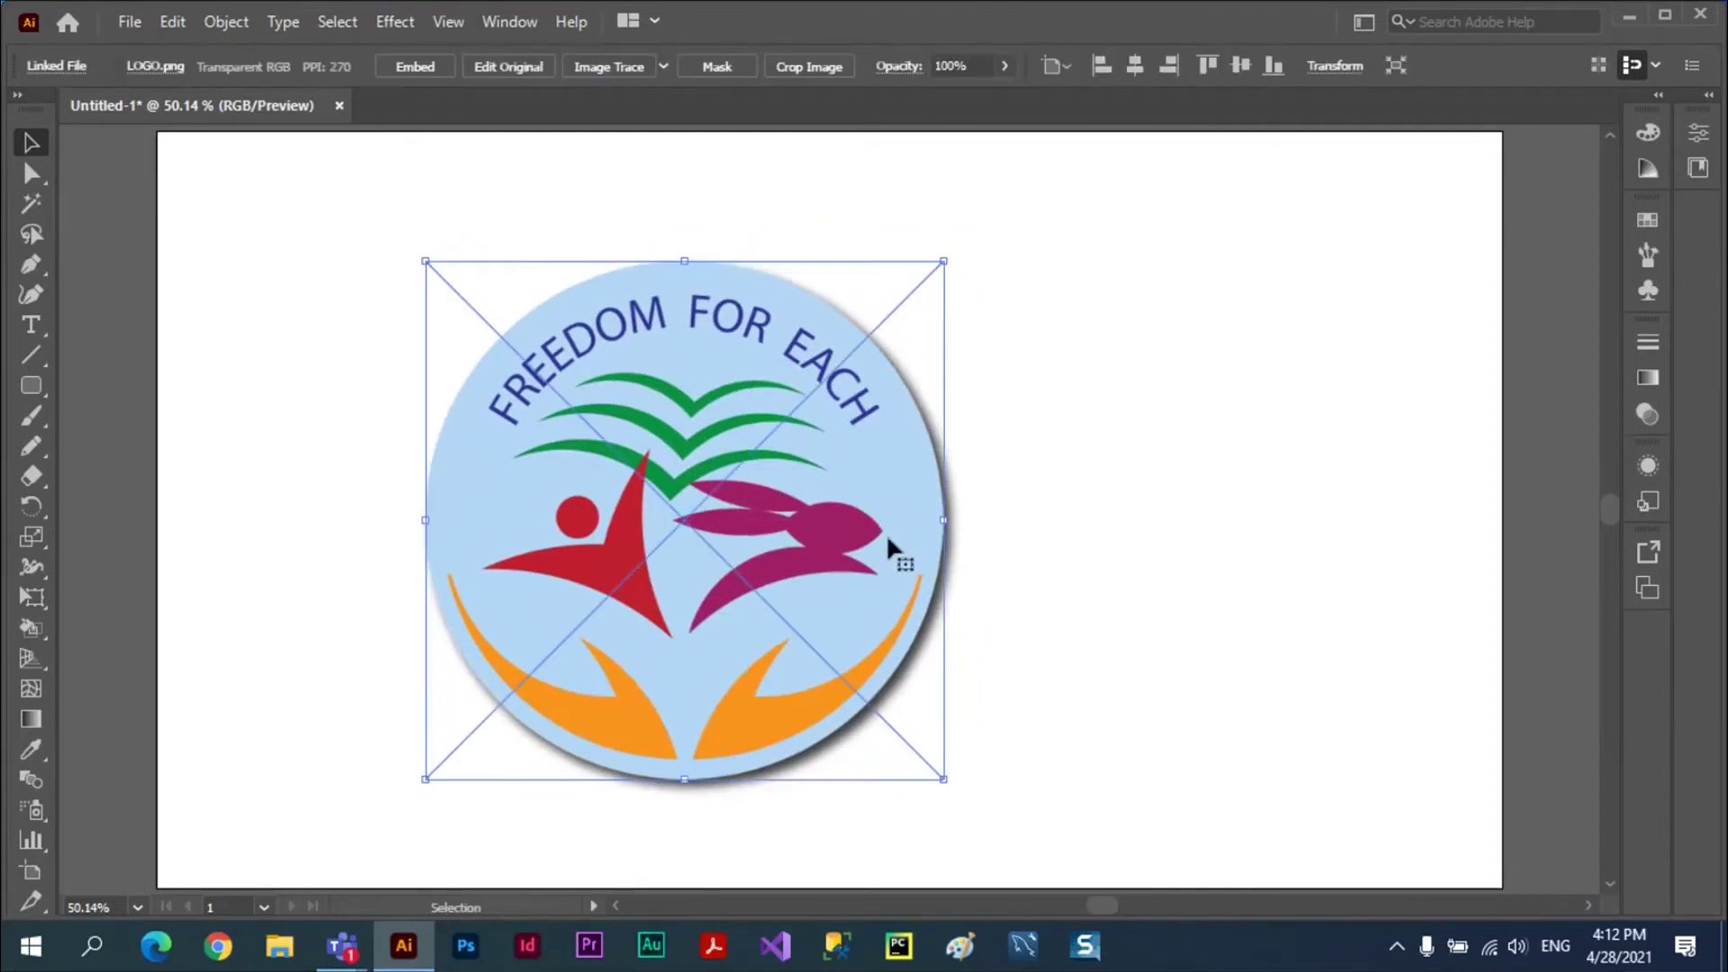
- Undo the logo's moves and its Drop Shadow effect
key("ctrl+z")
key("z")
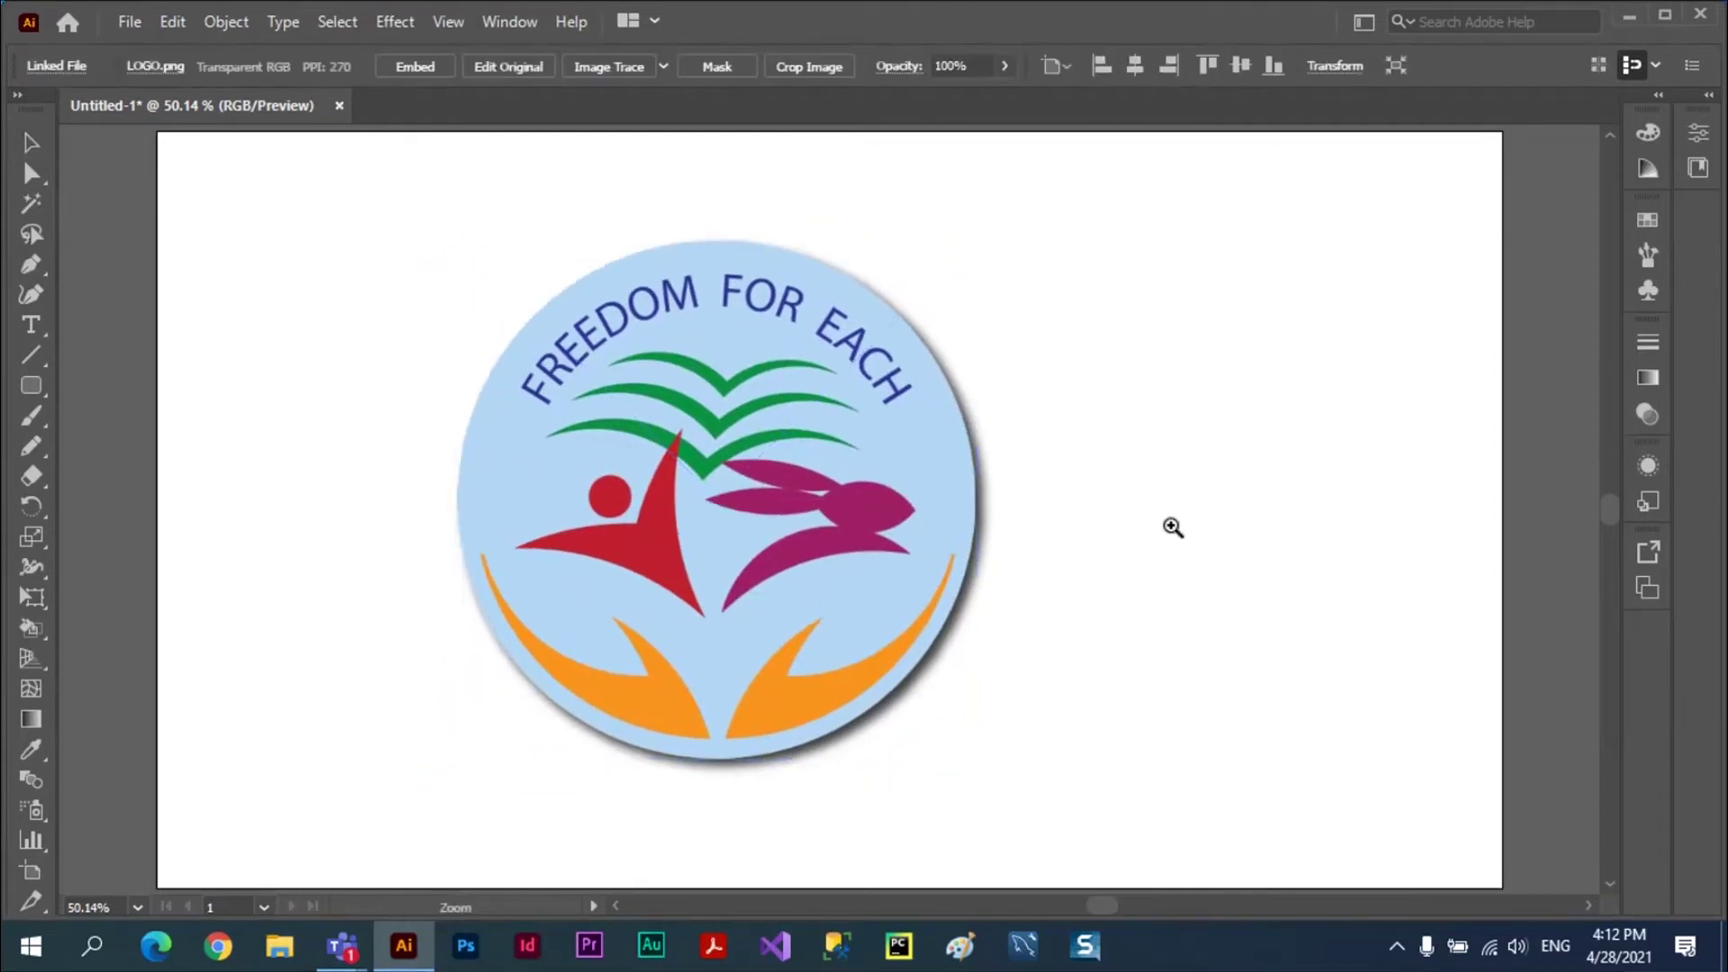
key("ctrl+z")
key("ctrl+z")
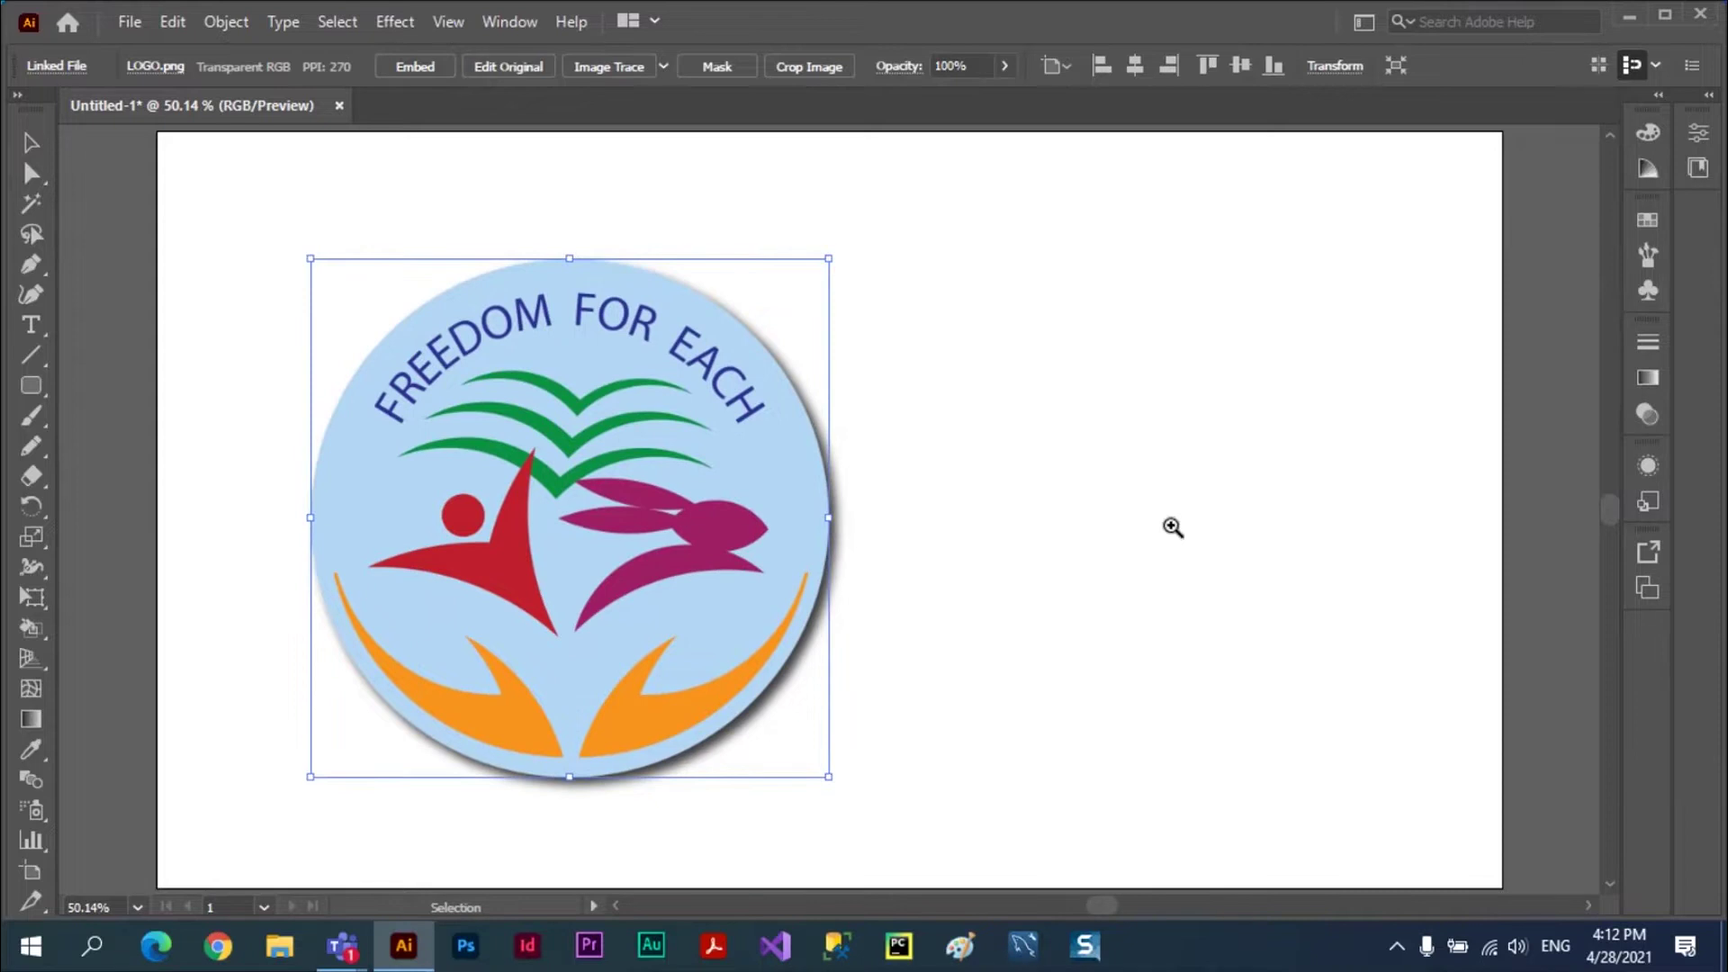
key("ctrl+z")
key("ctrl+z")
key("ctrl+z")
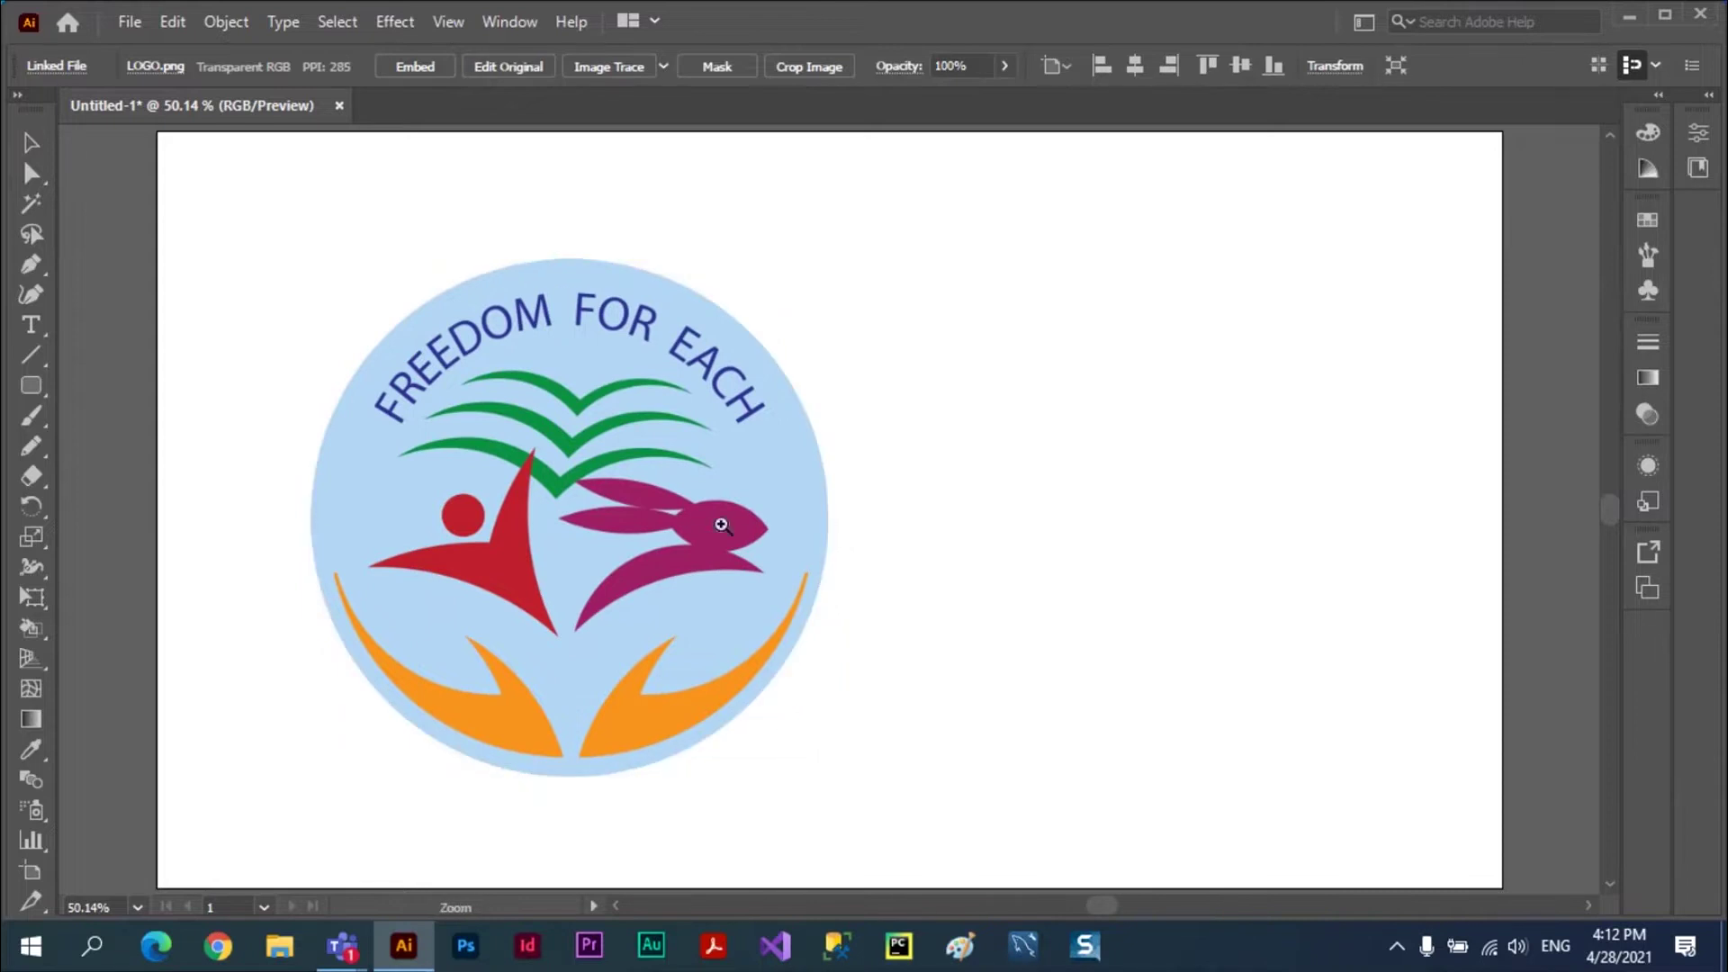
- Move the linked logo a little to the right, embed it in the document and reposition it slightly higher
left_click(30, 142)
left_click(699, 464)
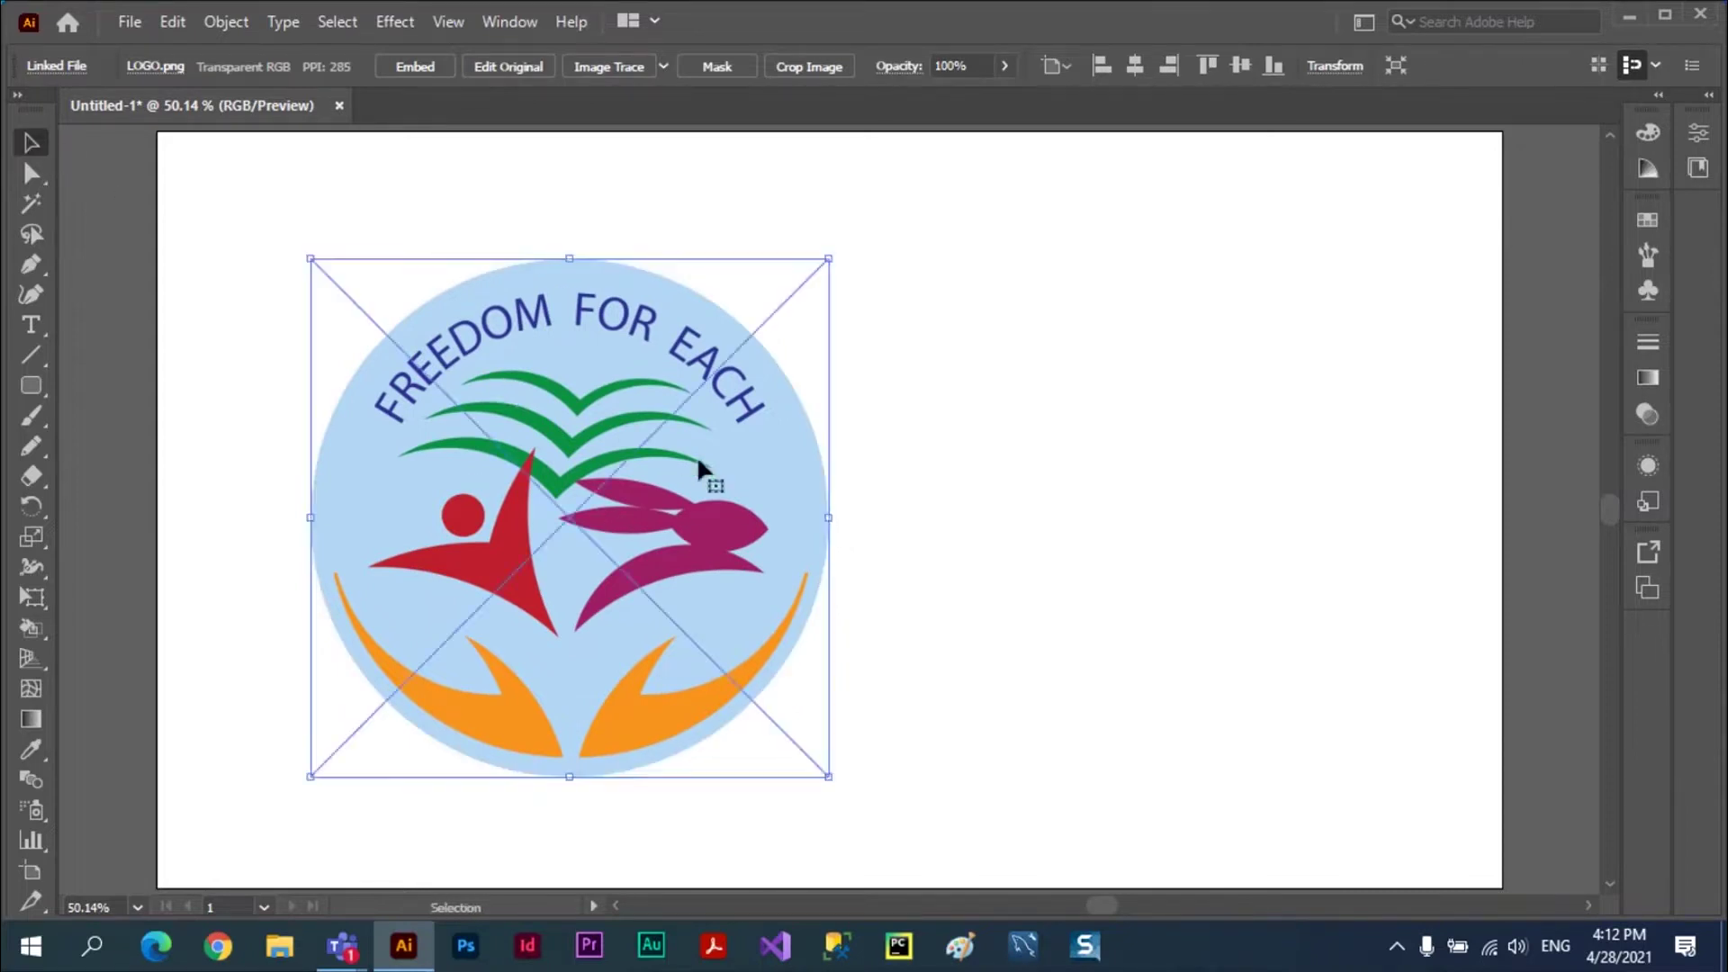
left_click_drag(699, 464, 752, 463)
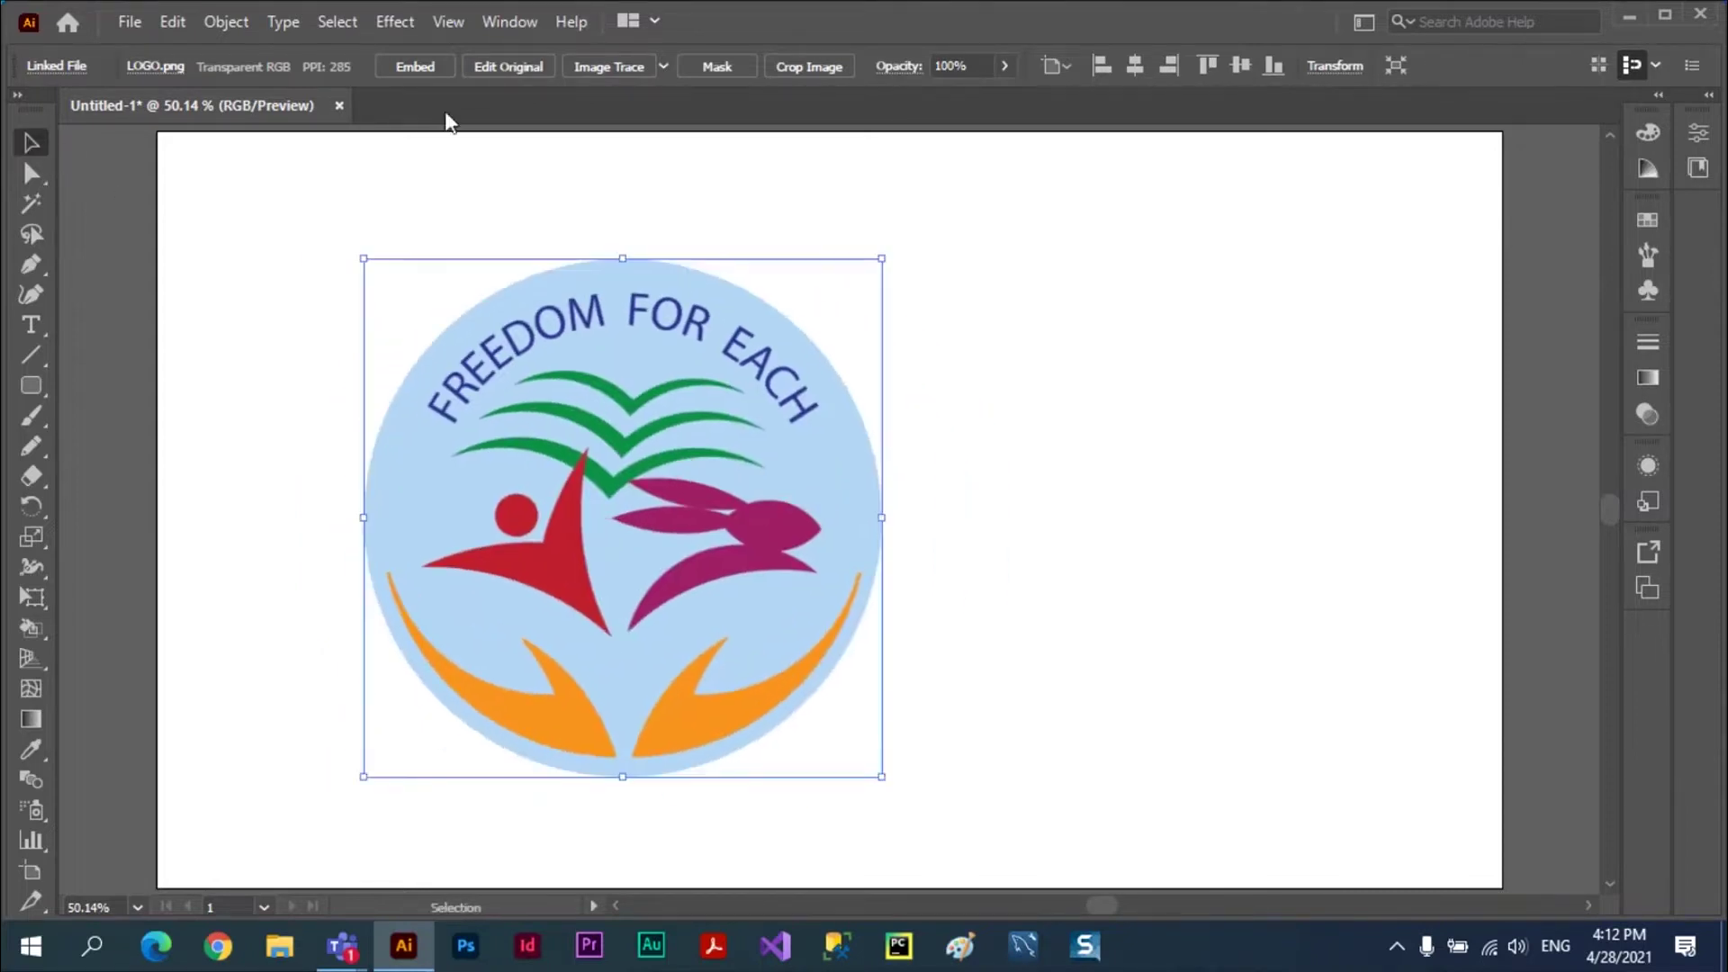
left_click(410, 70)
left_click(1095, 526)
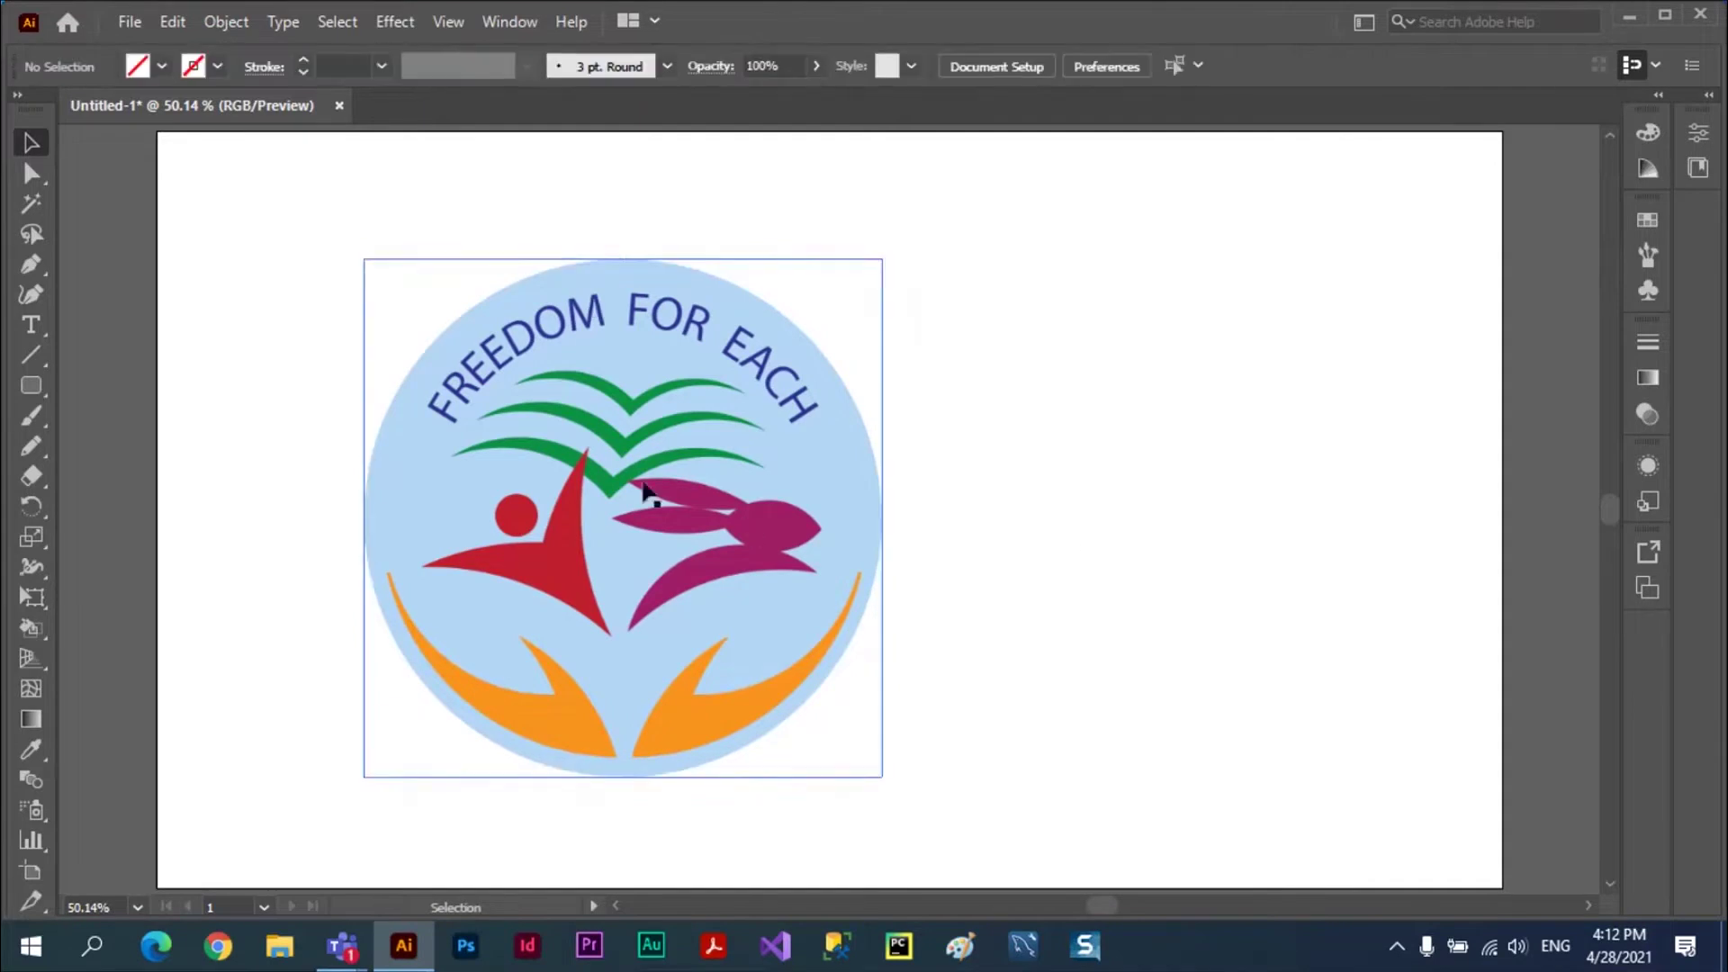
left_click_drag(645, 491, 666, 447)
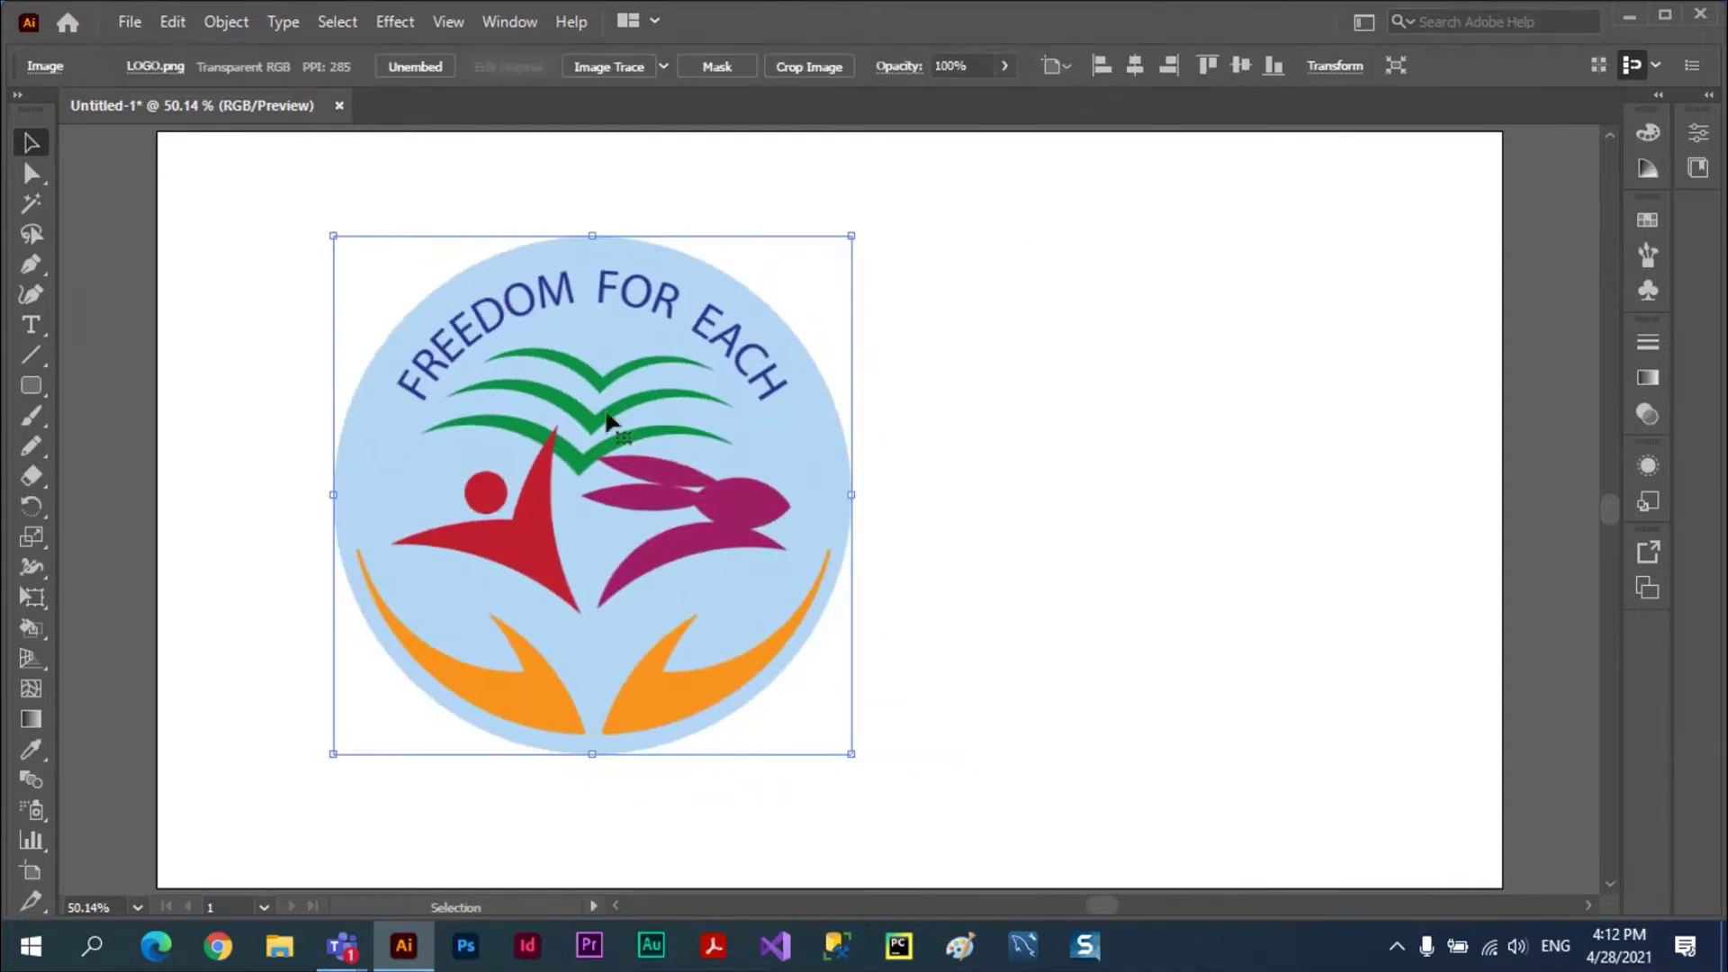
left_click(394, 21)
mouse_move(572, 323)
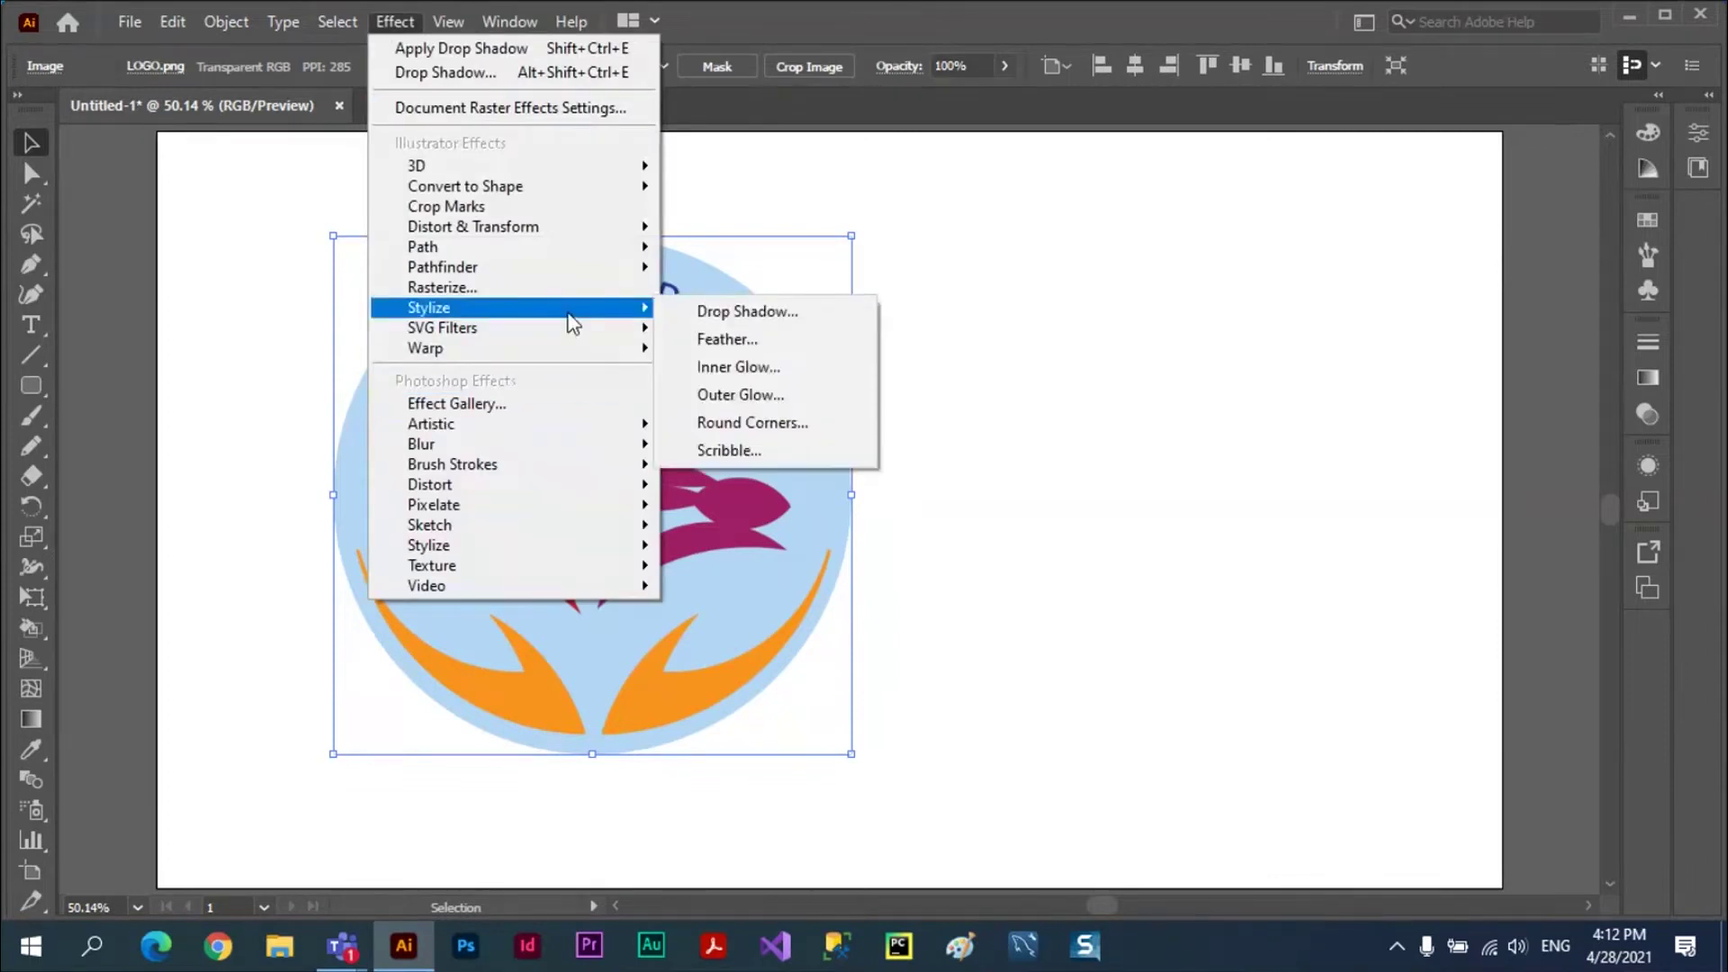
left_click(747, 311)
left_click(1271, 601)
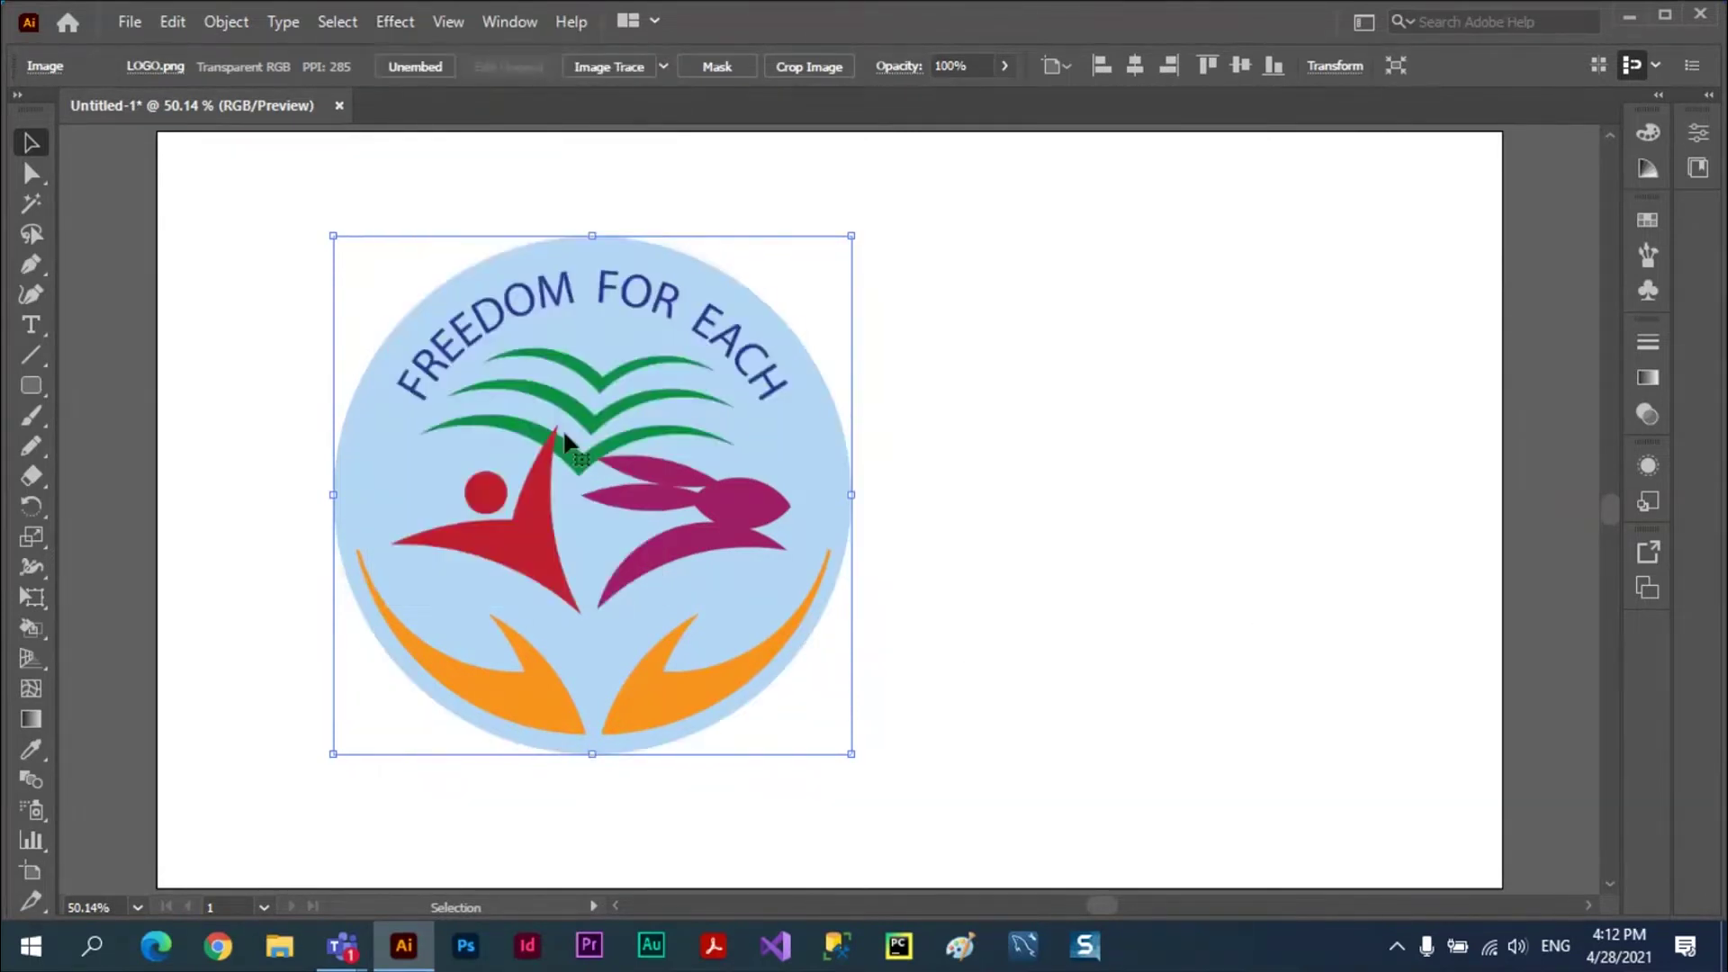
- Move the embedded logo nearer the artboard's centre and add a new stroke to its appearance
left_click(934, 463)
left_click_drag(646, 460, 719, 432)
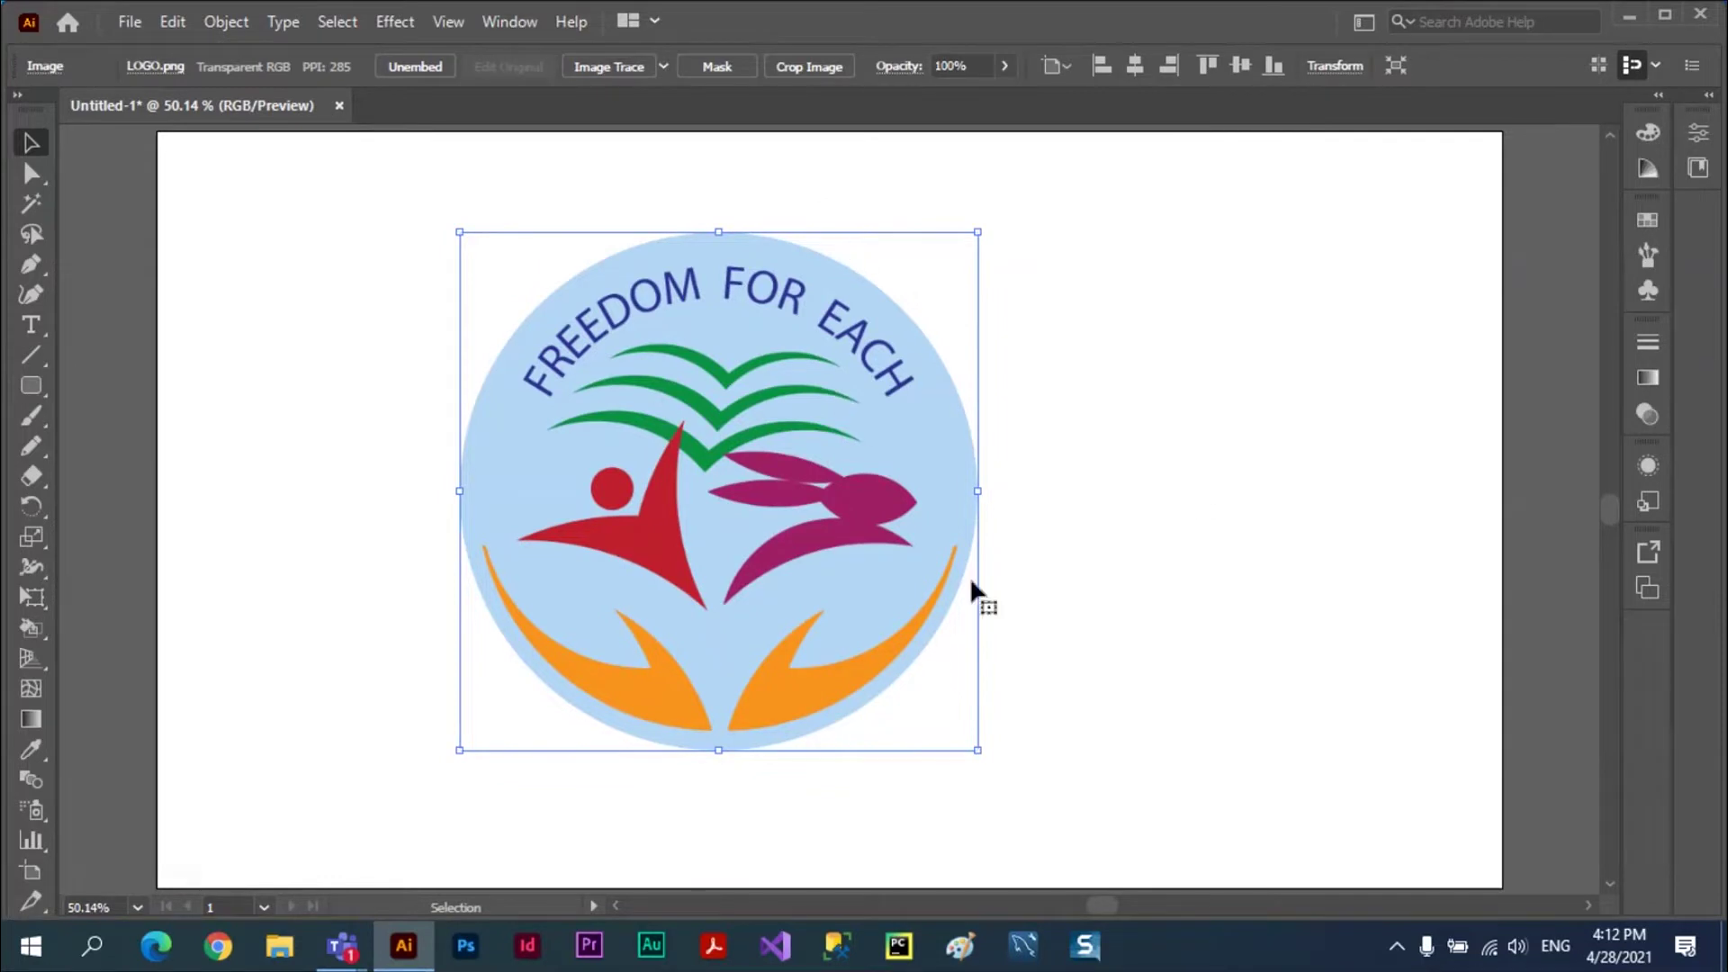
left_click(1644, 468)
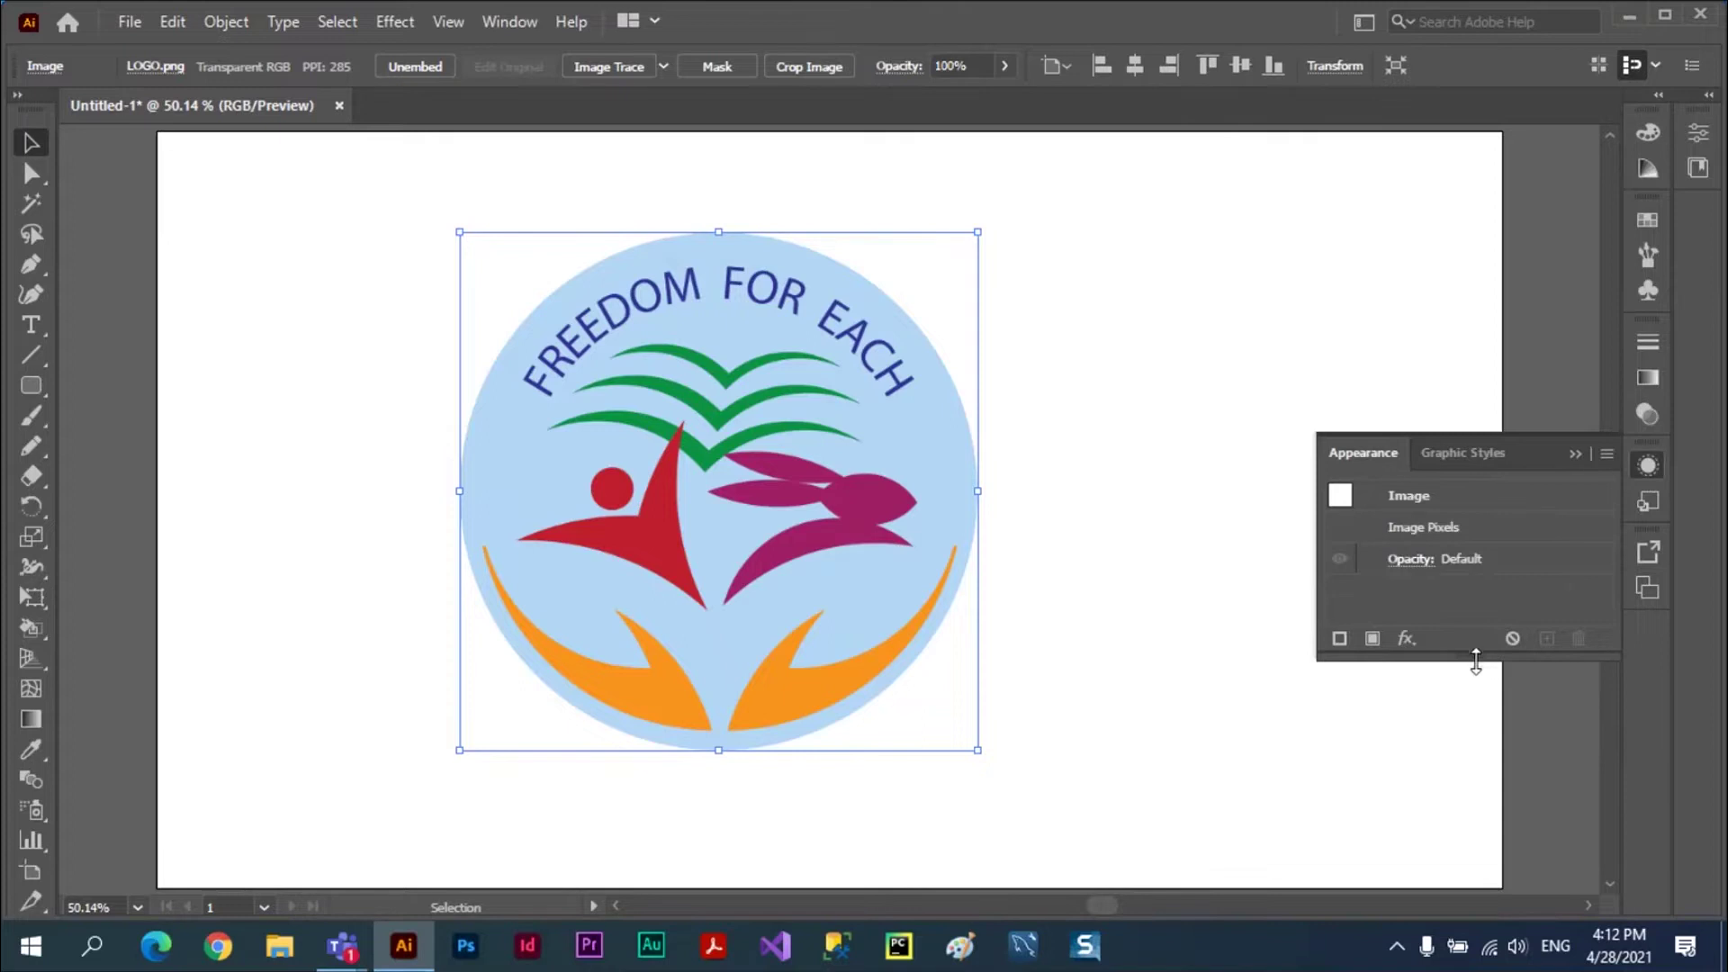
left_click_drag(1476, 655, 1474, 842)
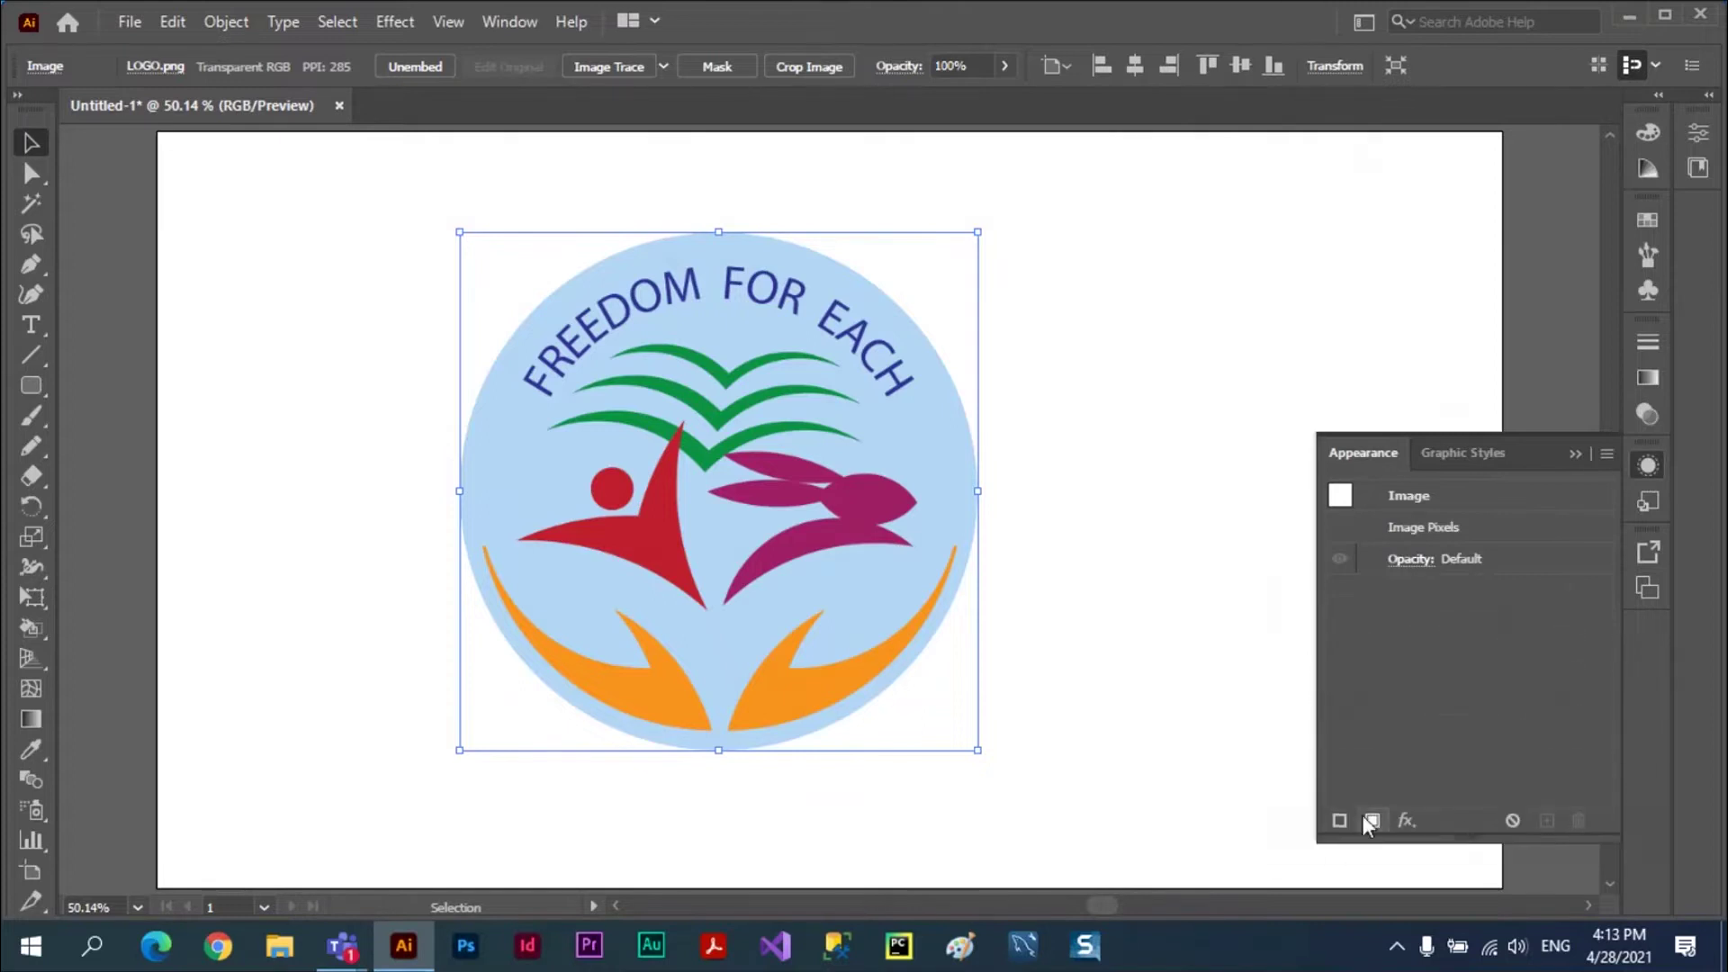
left_click(1340, 823)
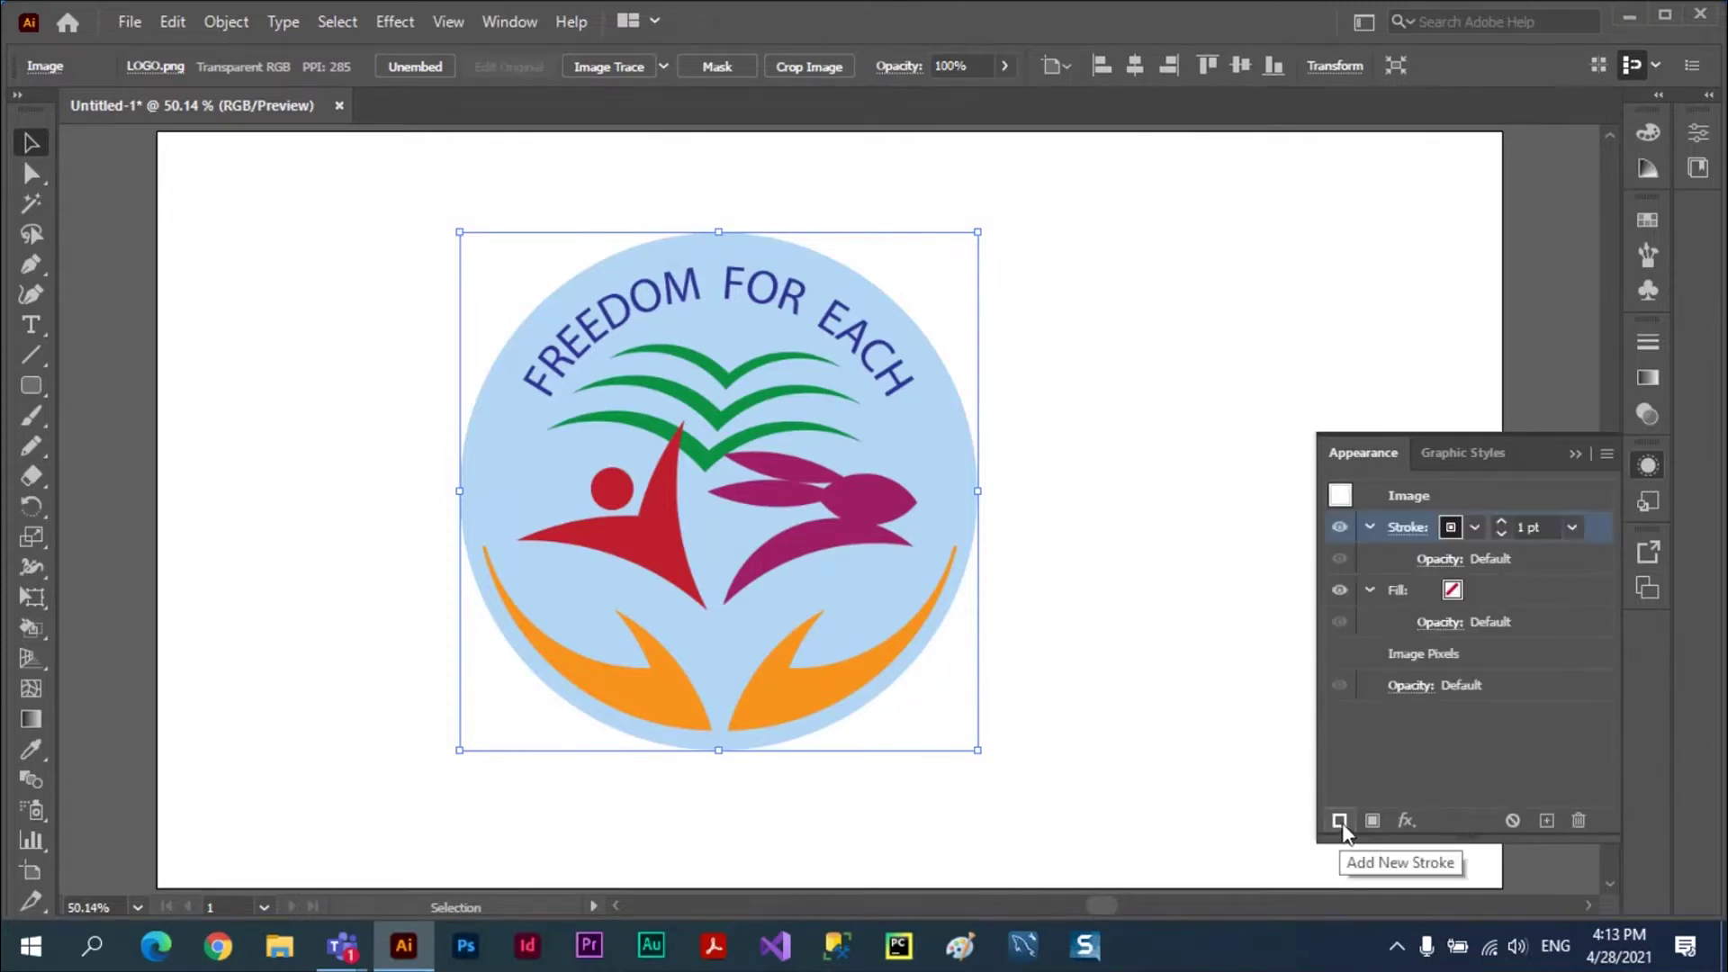
- Set the logo's stroke to 50 pt in red and shift the logo slightly down and to the left
left_click(1501, 522)
left_click(1502, 521)
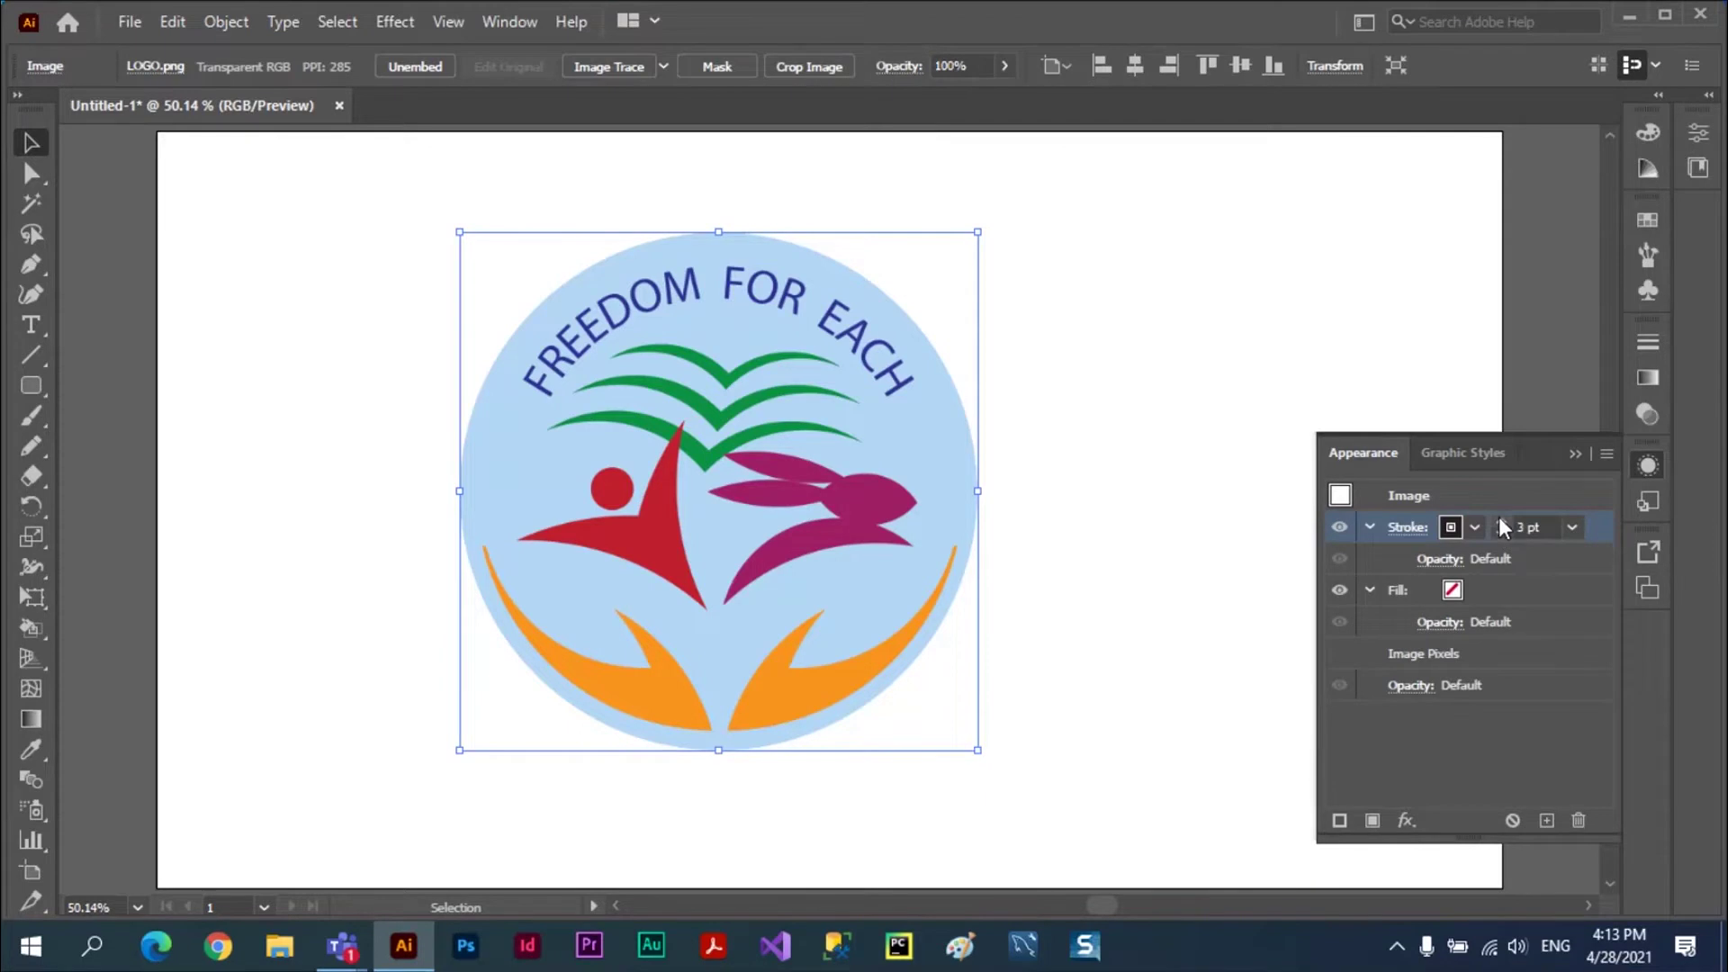
left_click(1502, 522)
left_click(1473, 531)
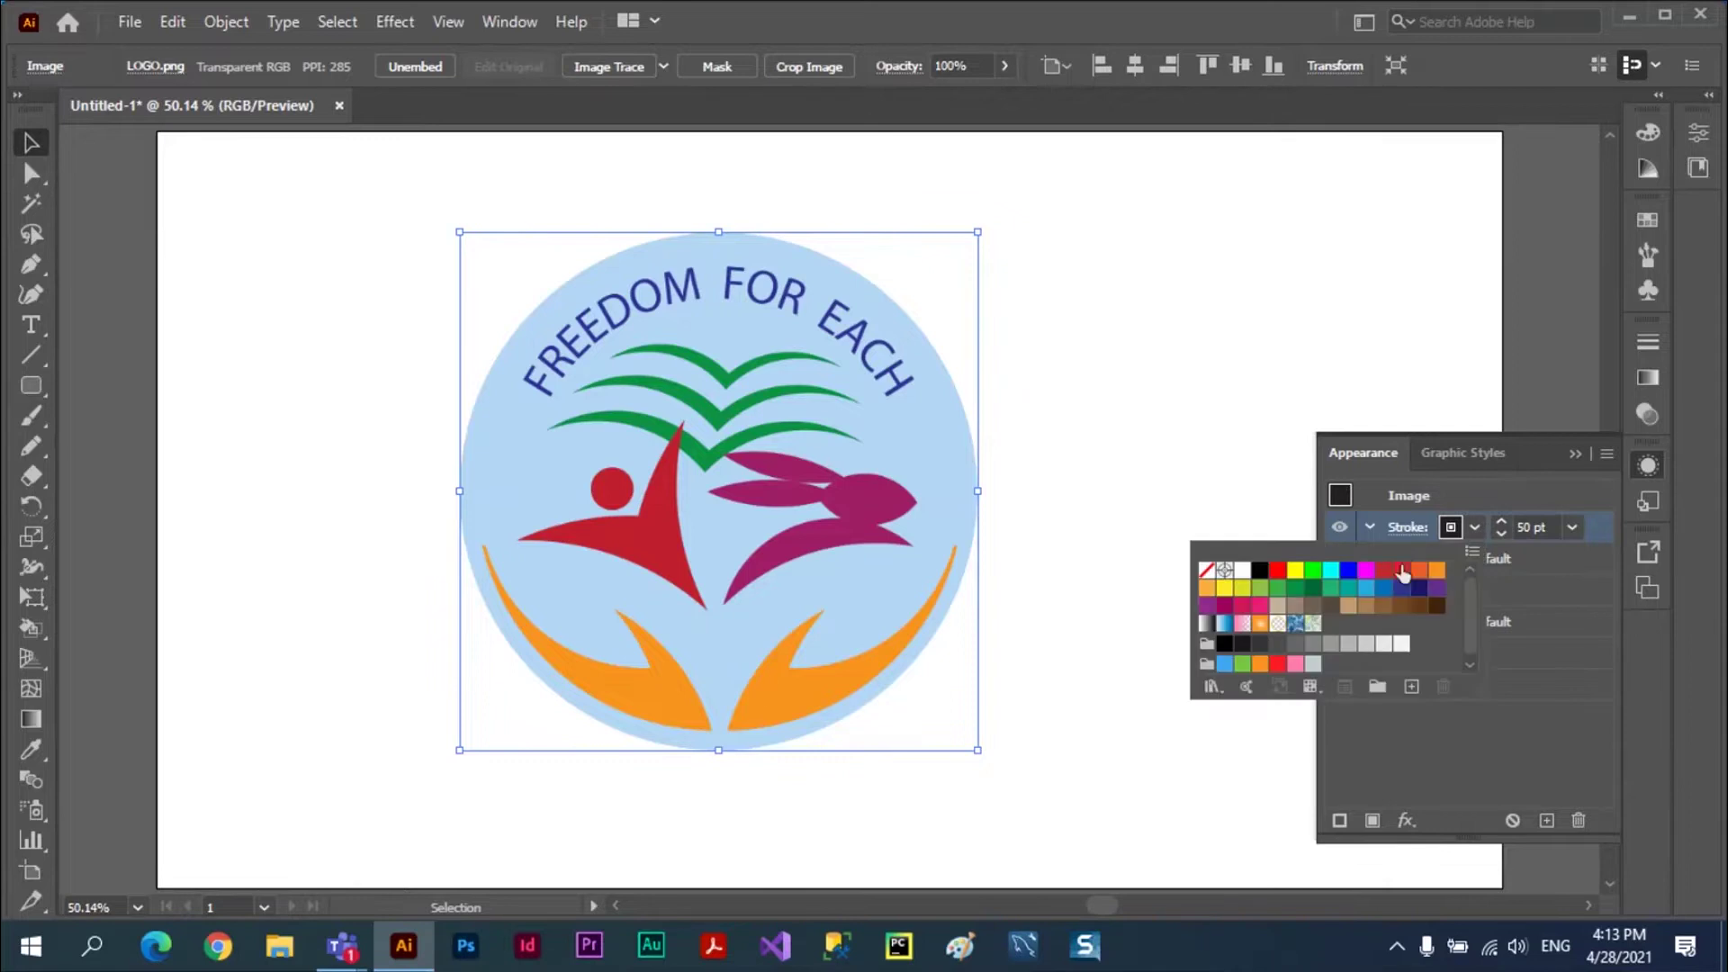
left_click(1384, 570)
left_click(1510, 715)
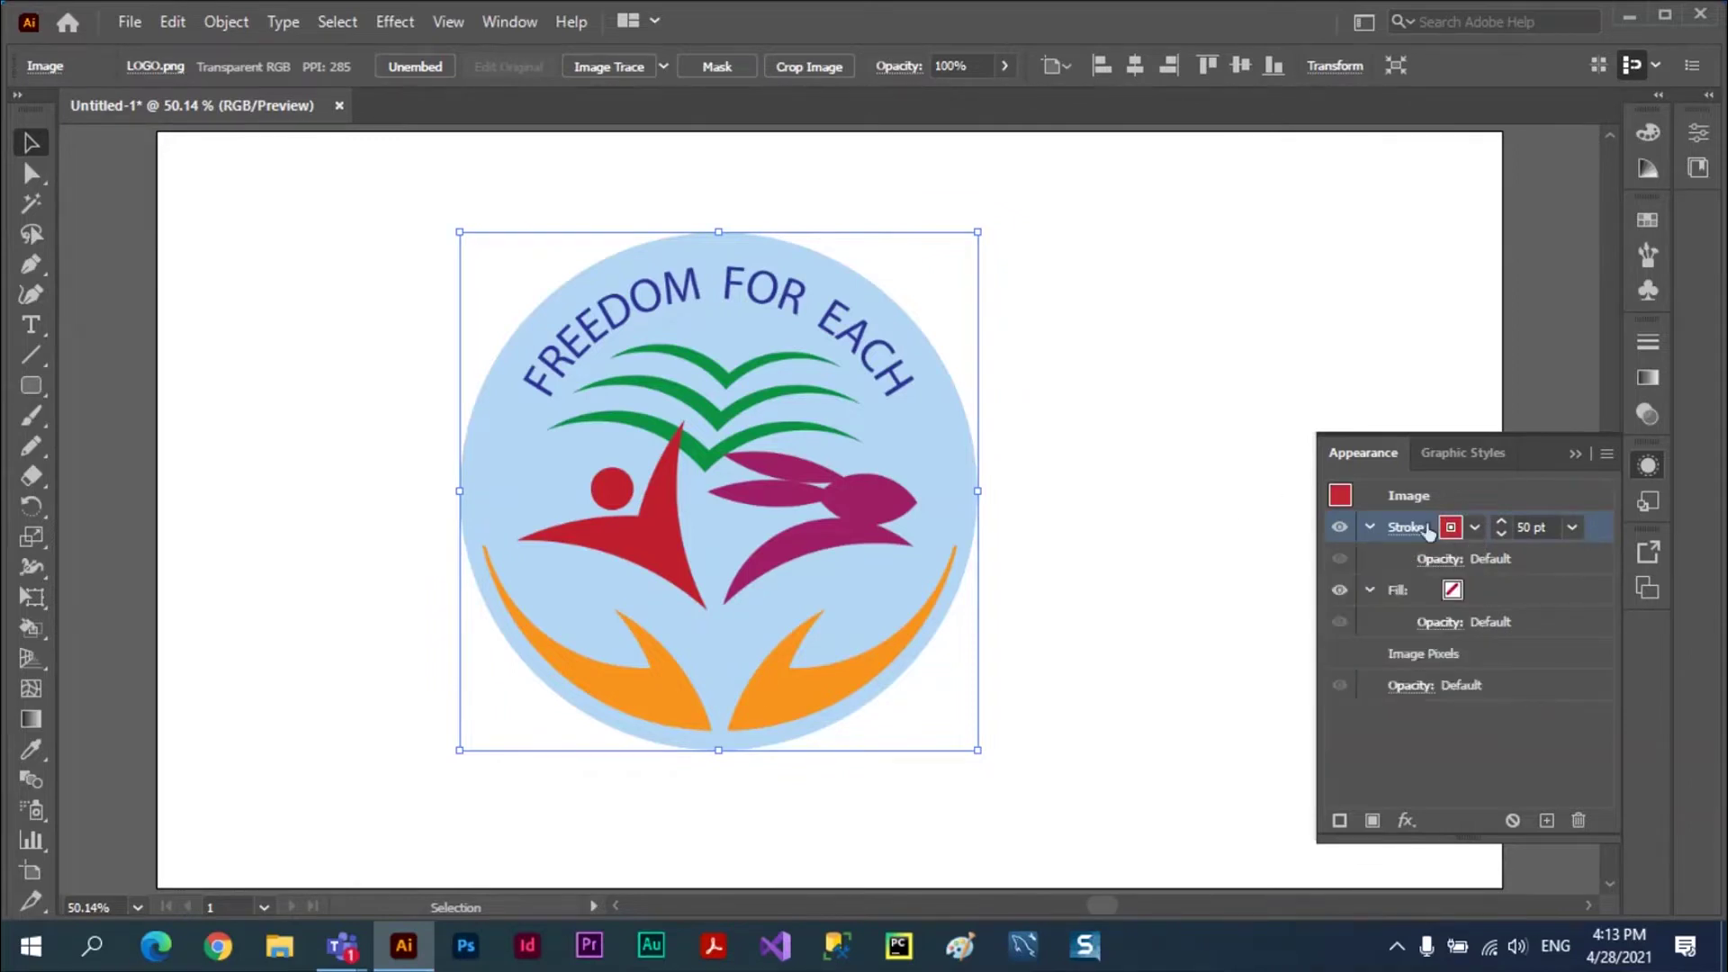
left_click_drag(775, 329, 737, 356)
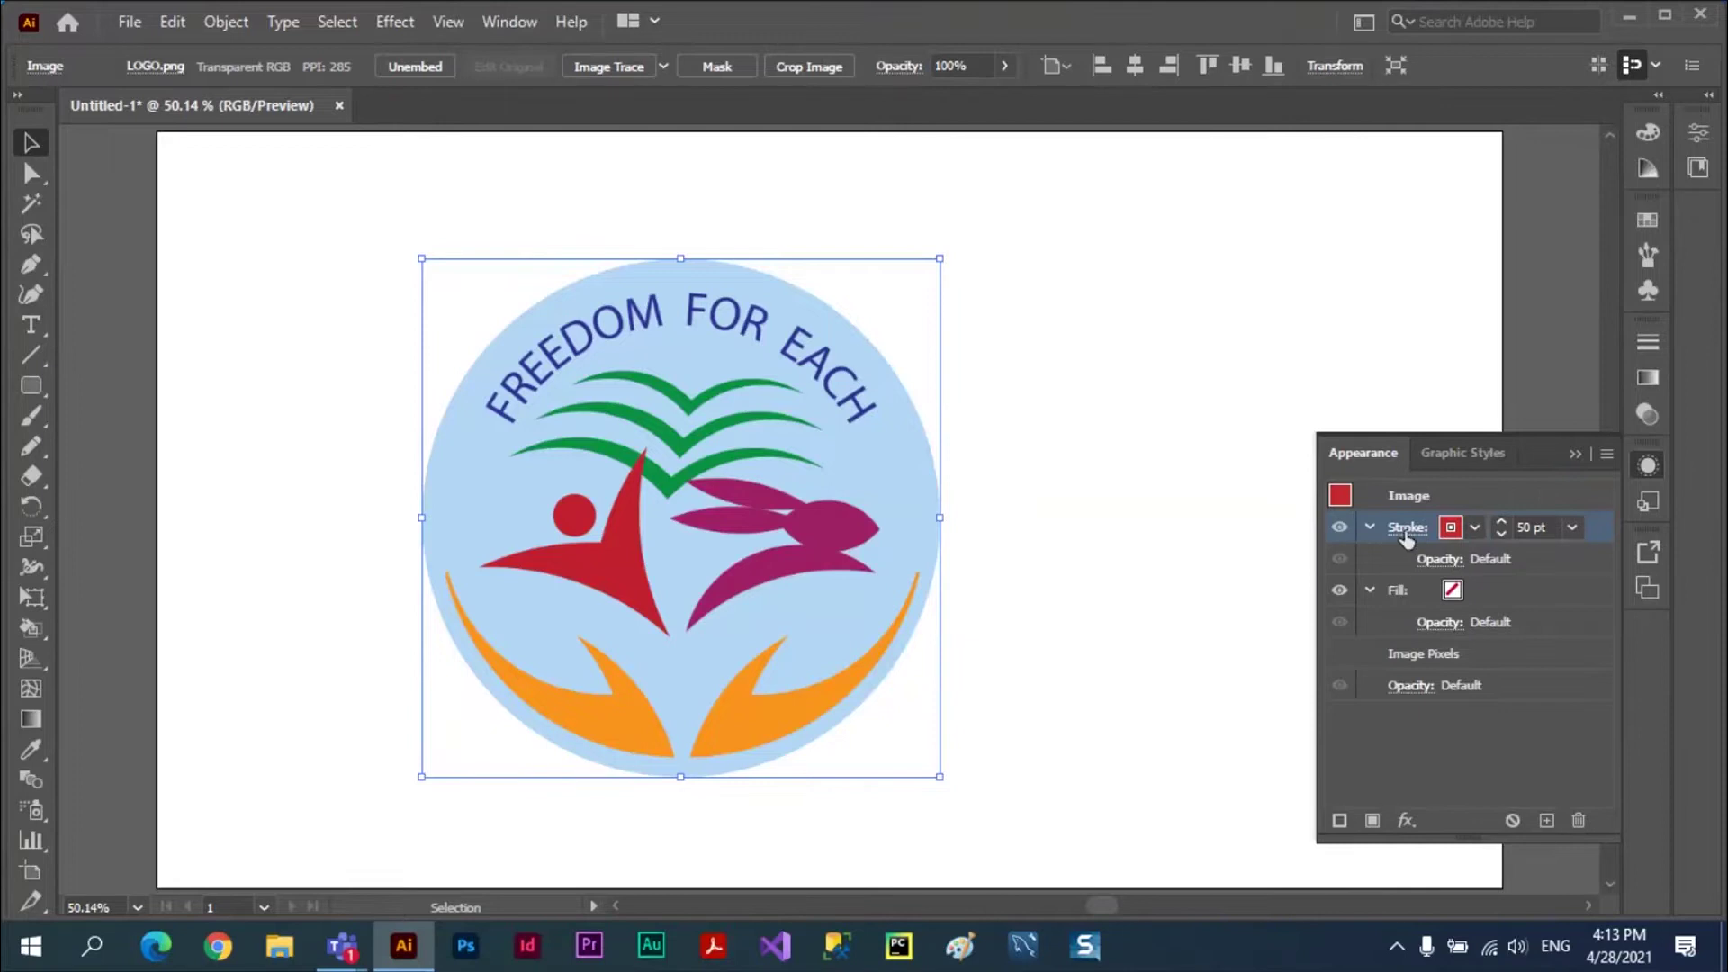
left_click(1407, 538)
left_click(1531, 737)
left_click(1406, 820)
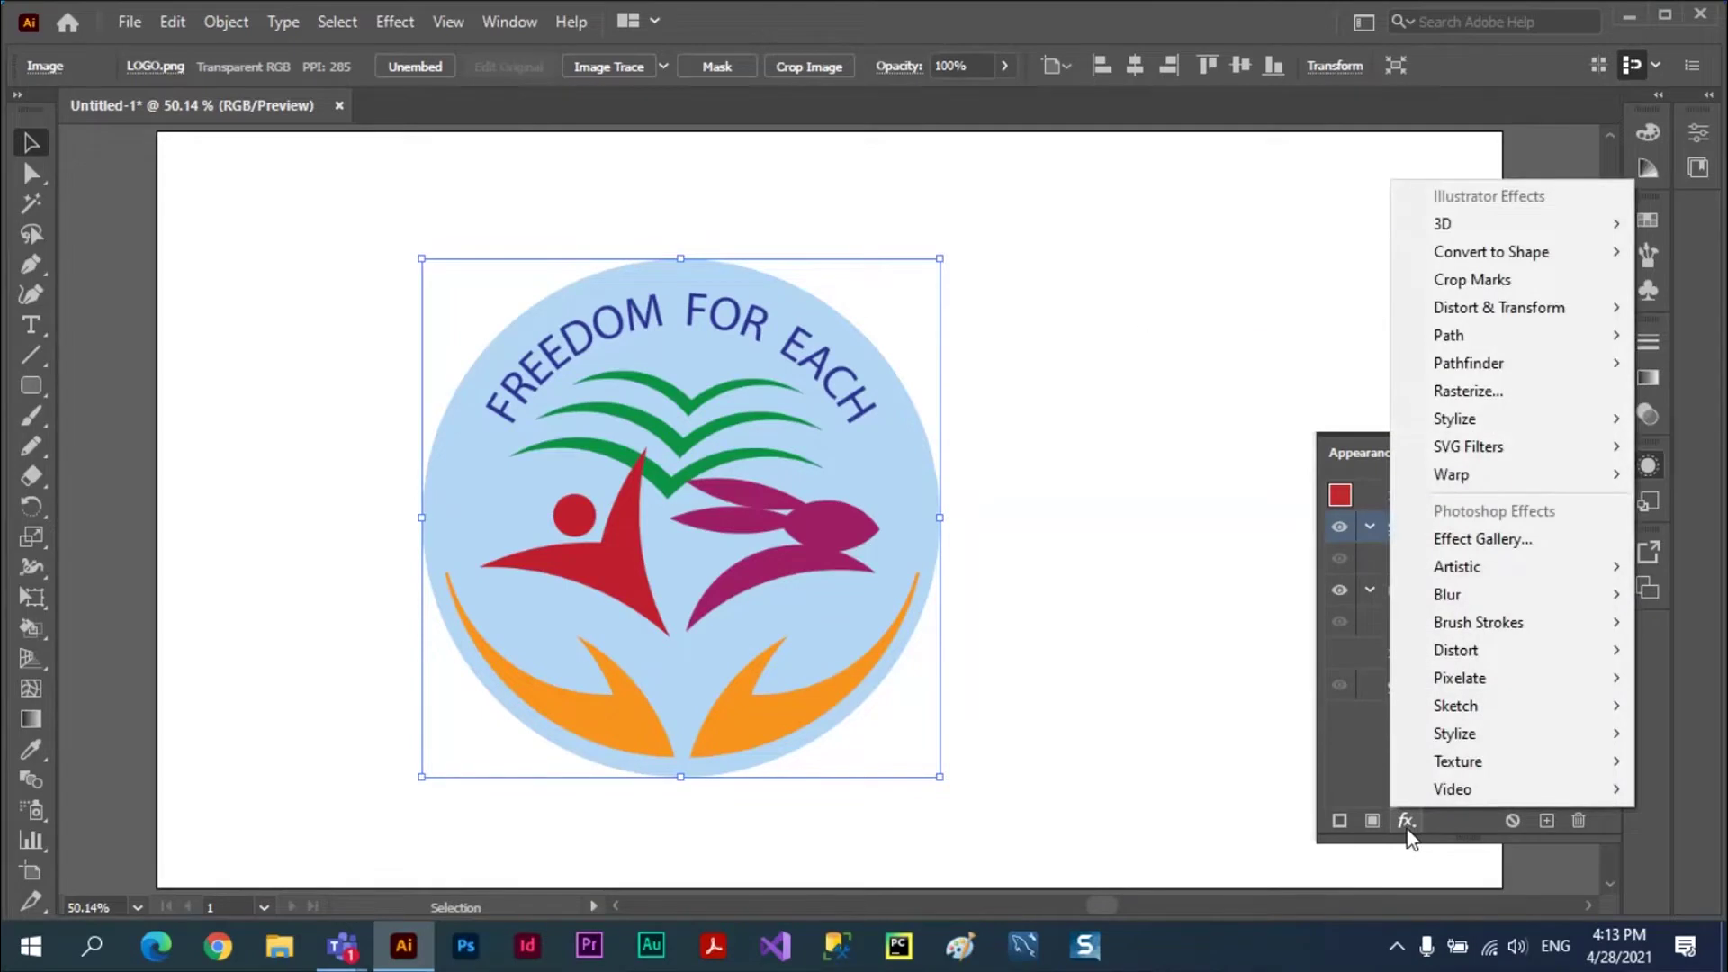
mouse_move(1547, 260)
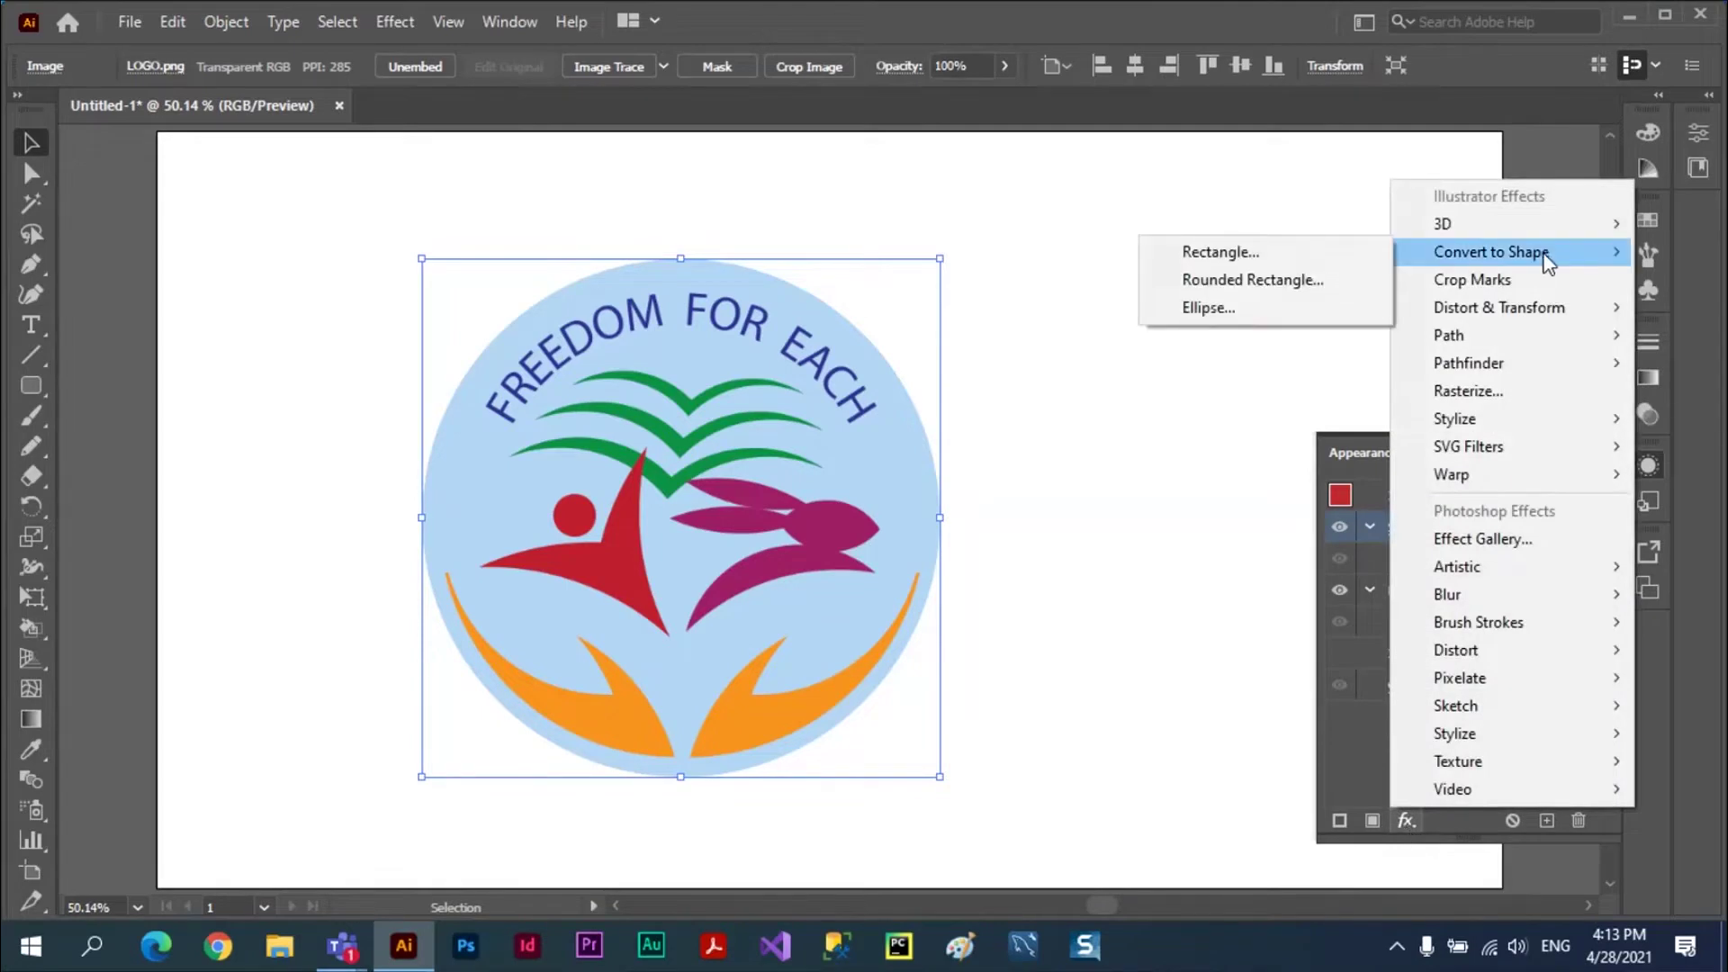
left_click(1209, 309)
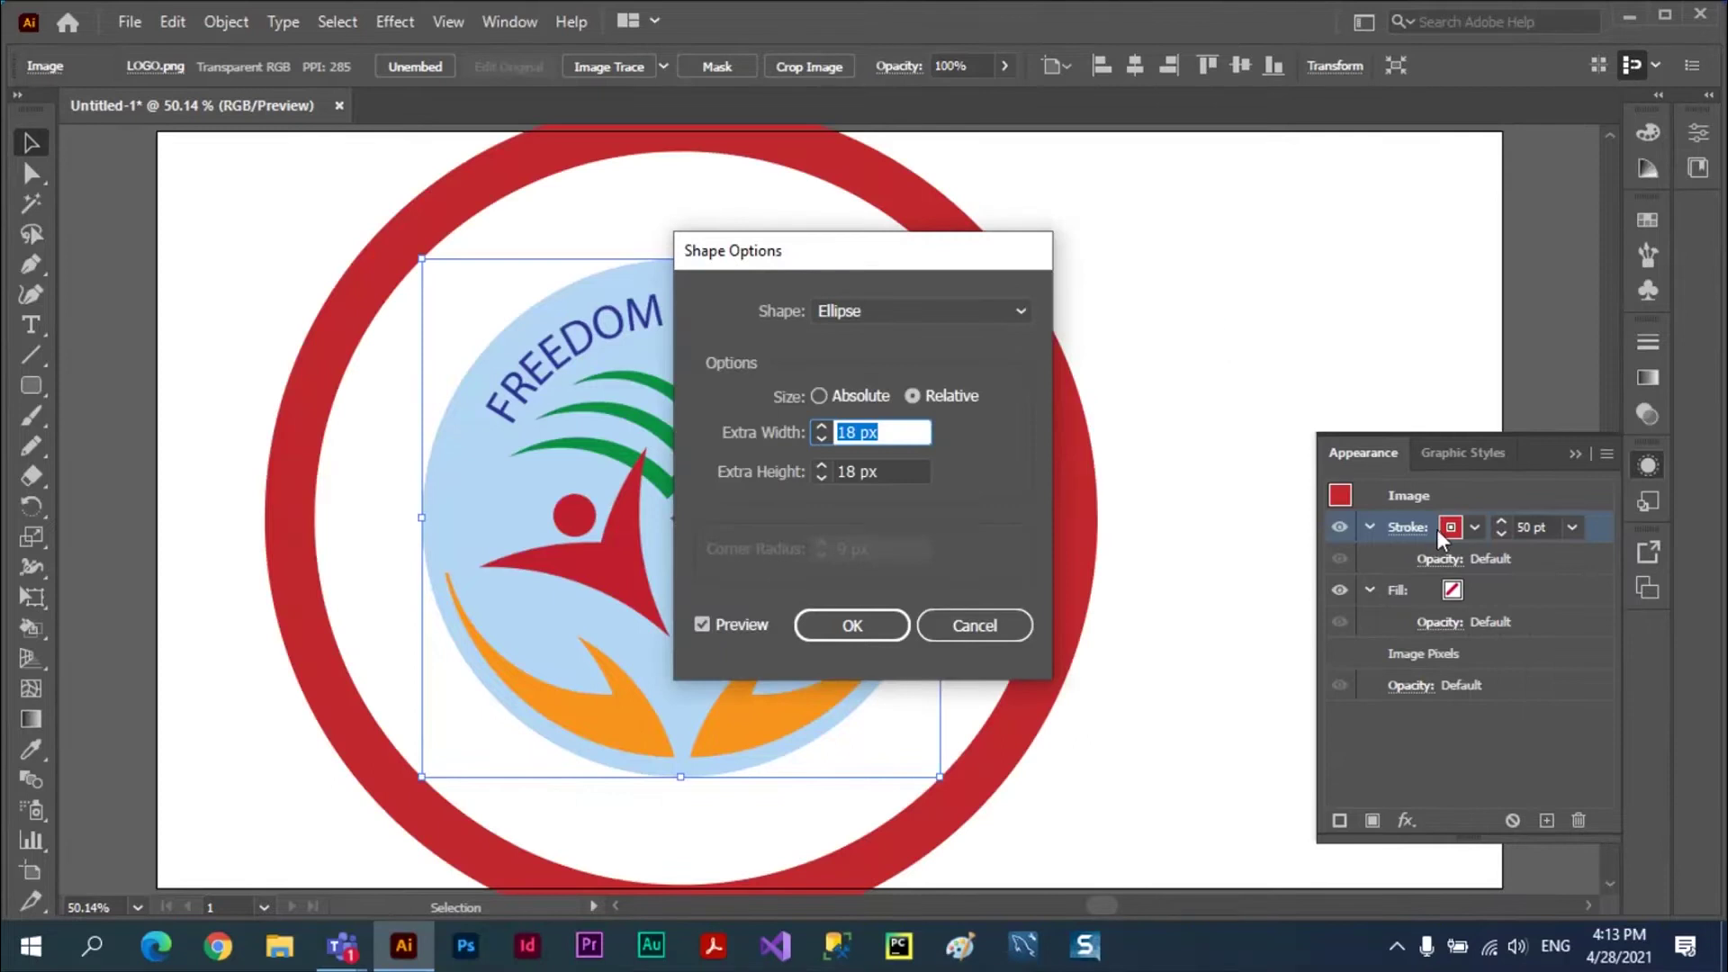
left_click(975, 626)
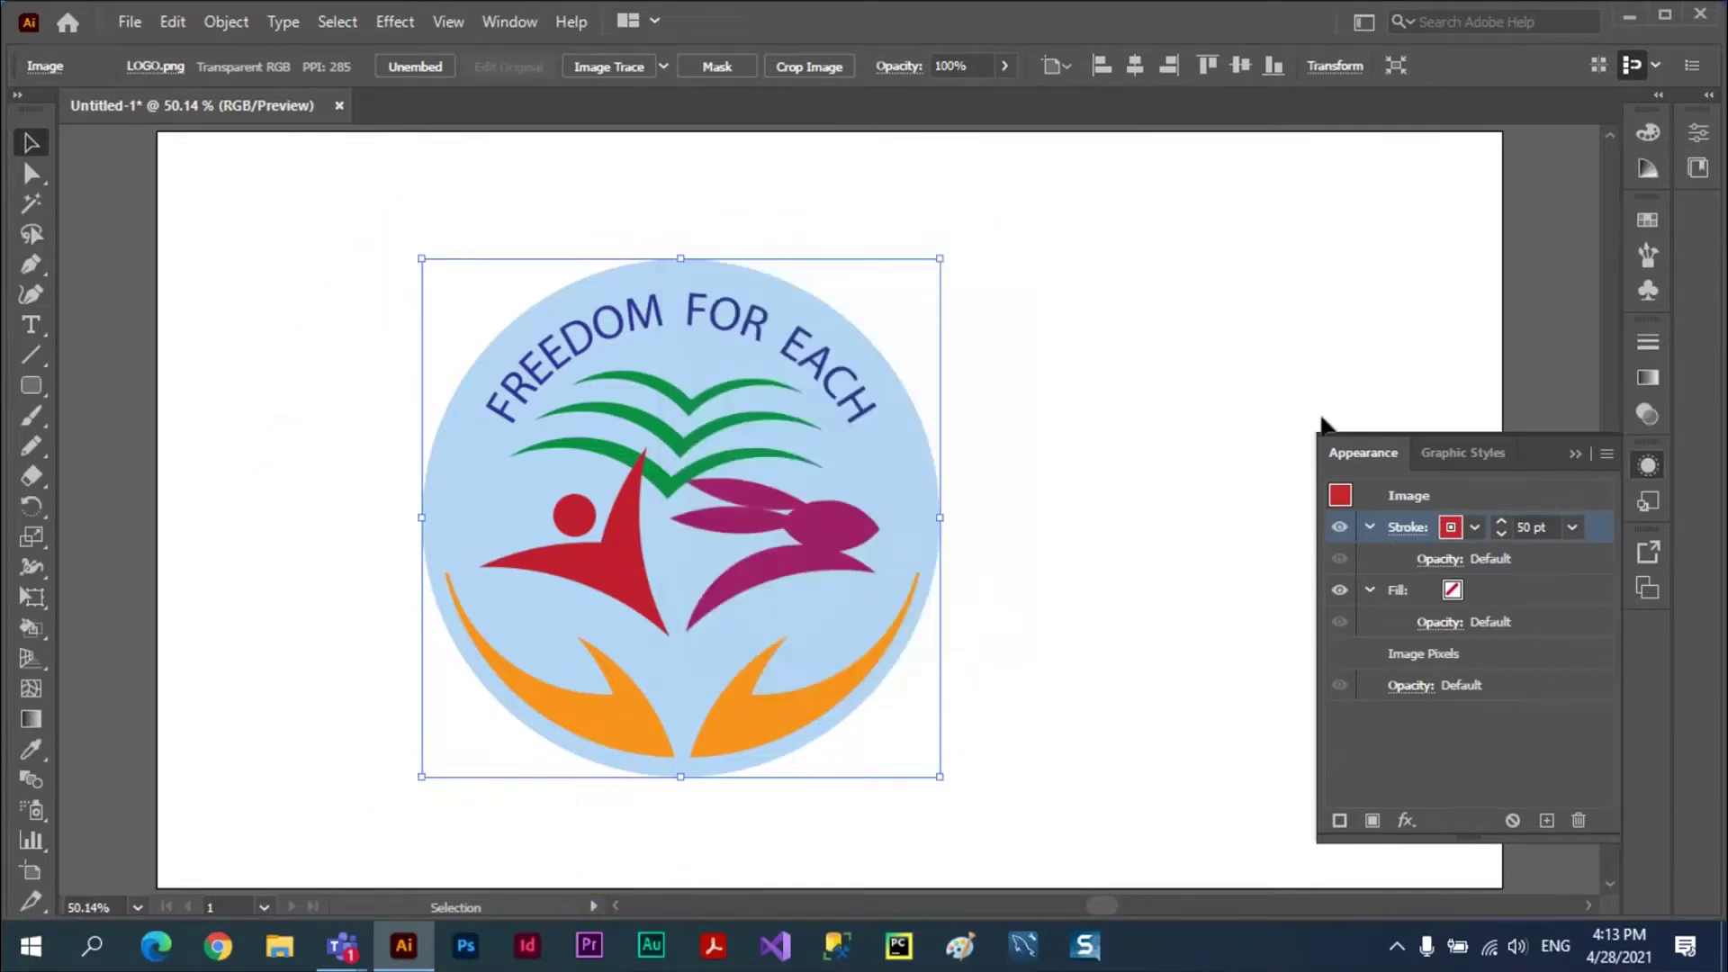
- Move the logo slightly up and to the left and set its appearance fill to orange
mouse_move(815, 437)
left_mouse_down()
mouse_move(637, 392)
mouse_move(791, 436)
left_mouse_up()
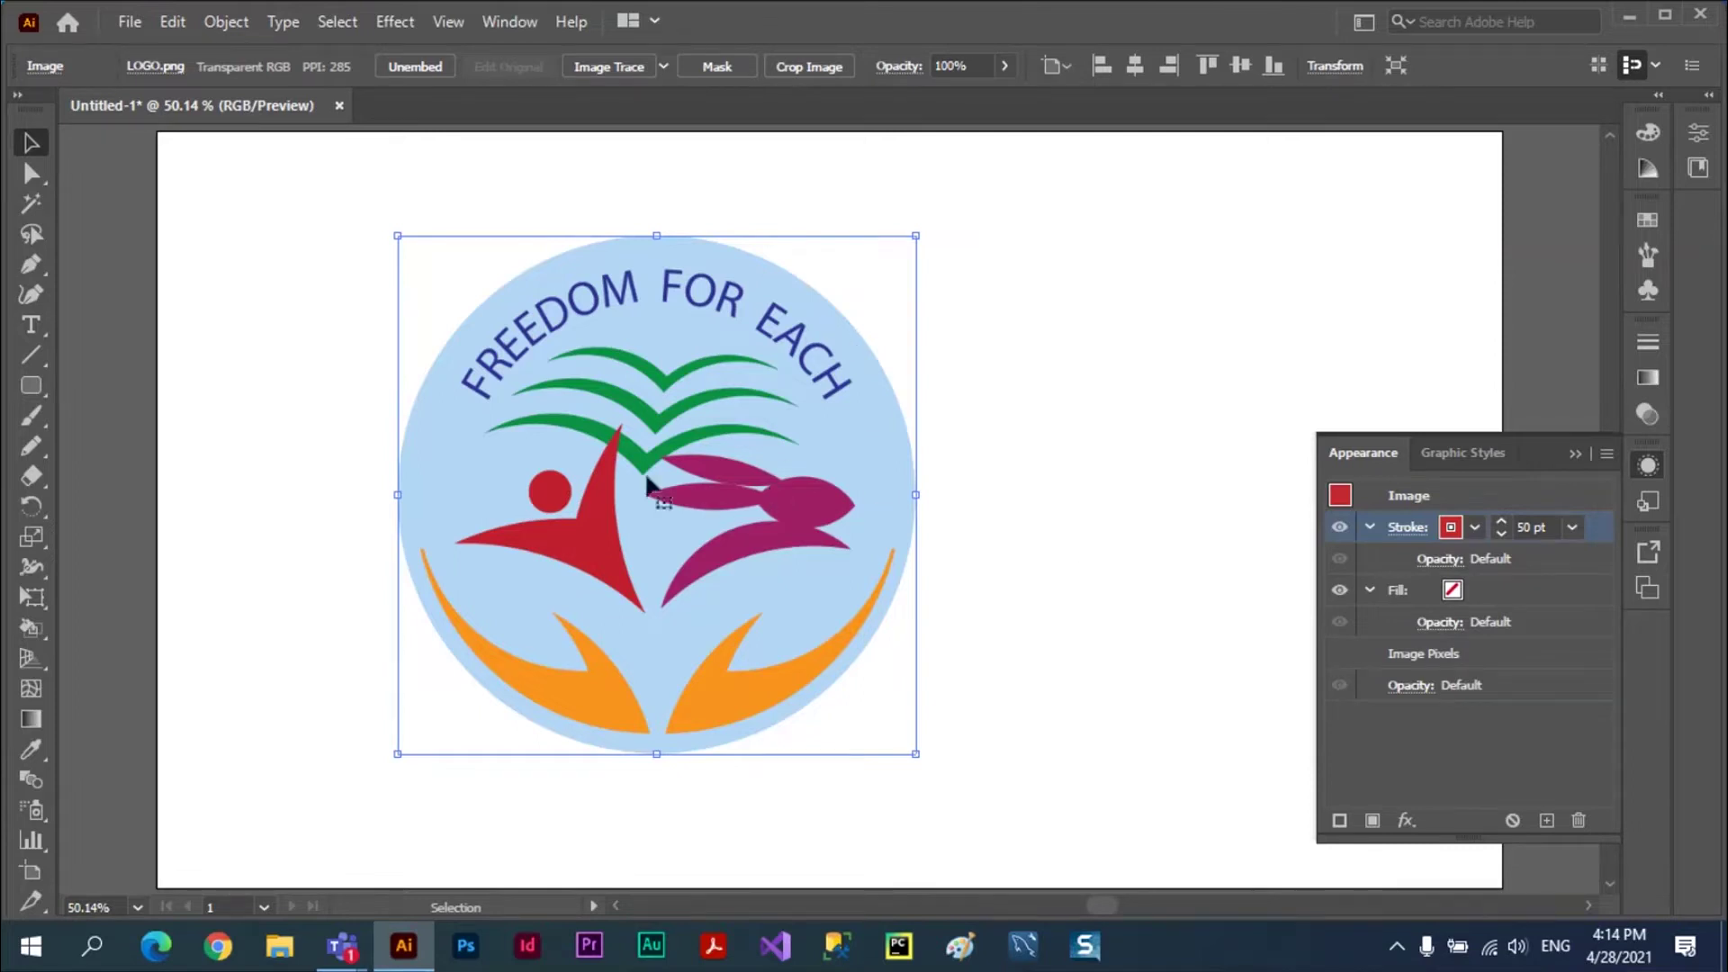
left_click(1479, 590)
left_click(1473, 591)
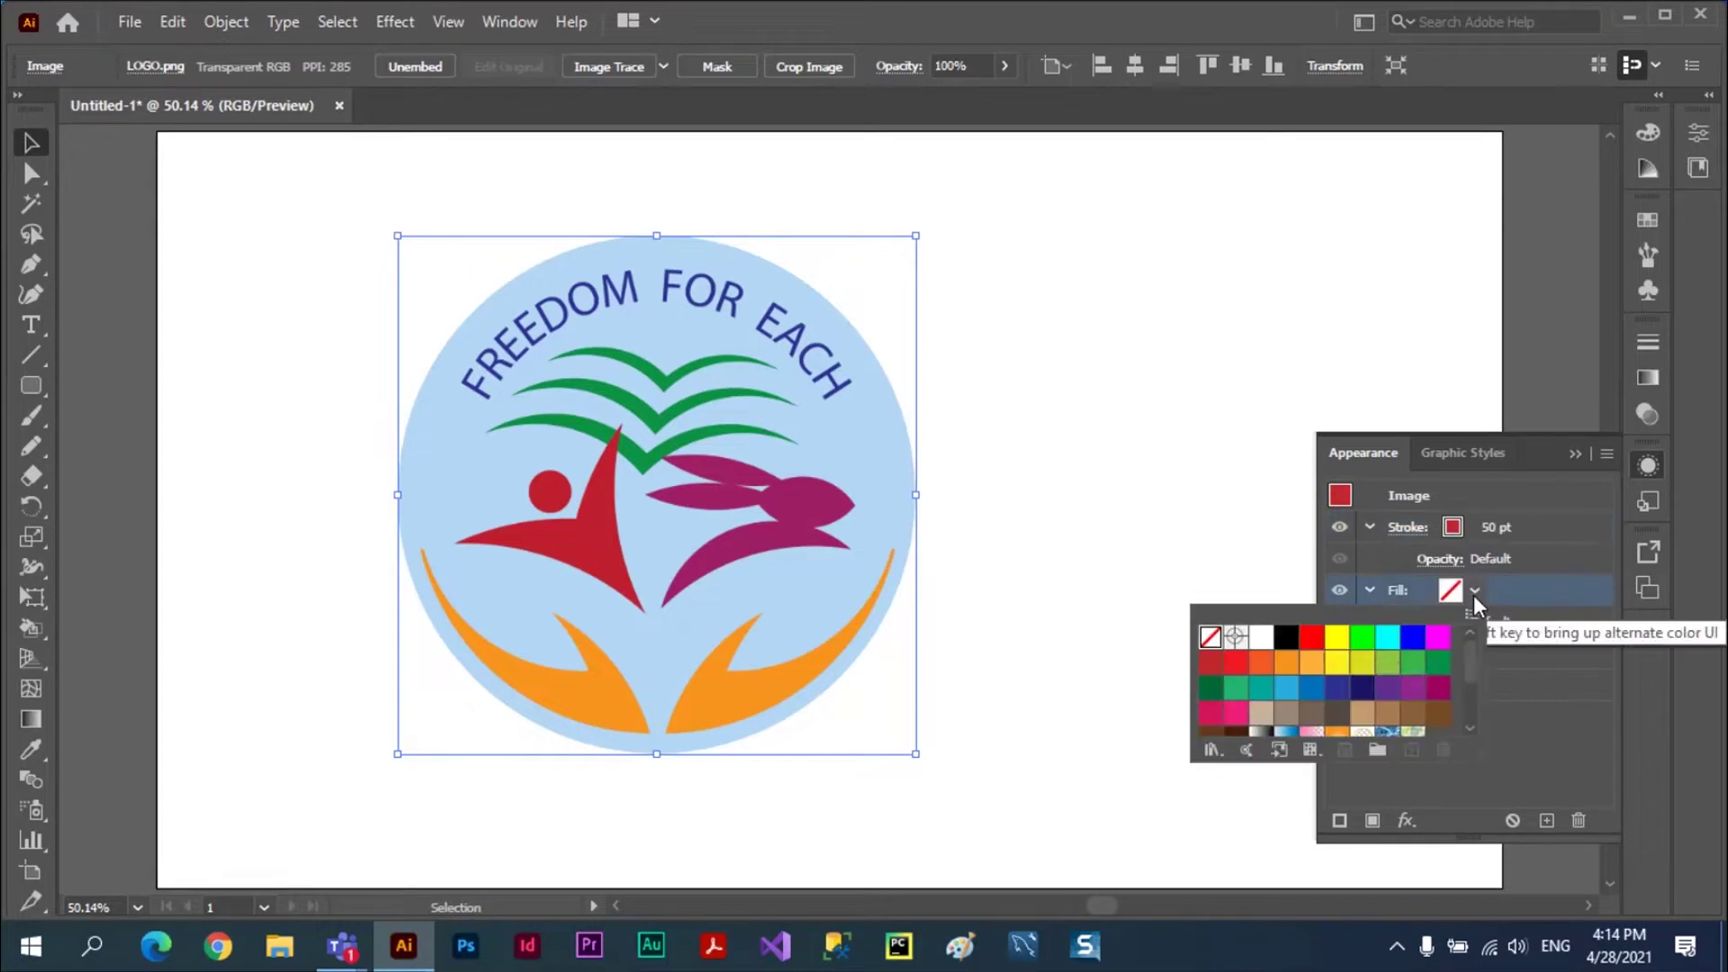
left_click(1285, 666)
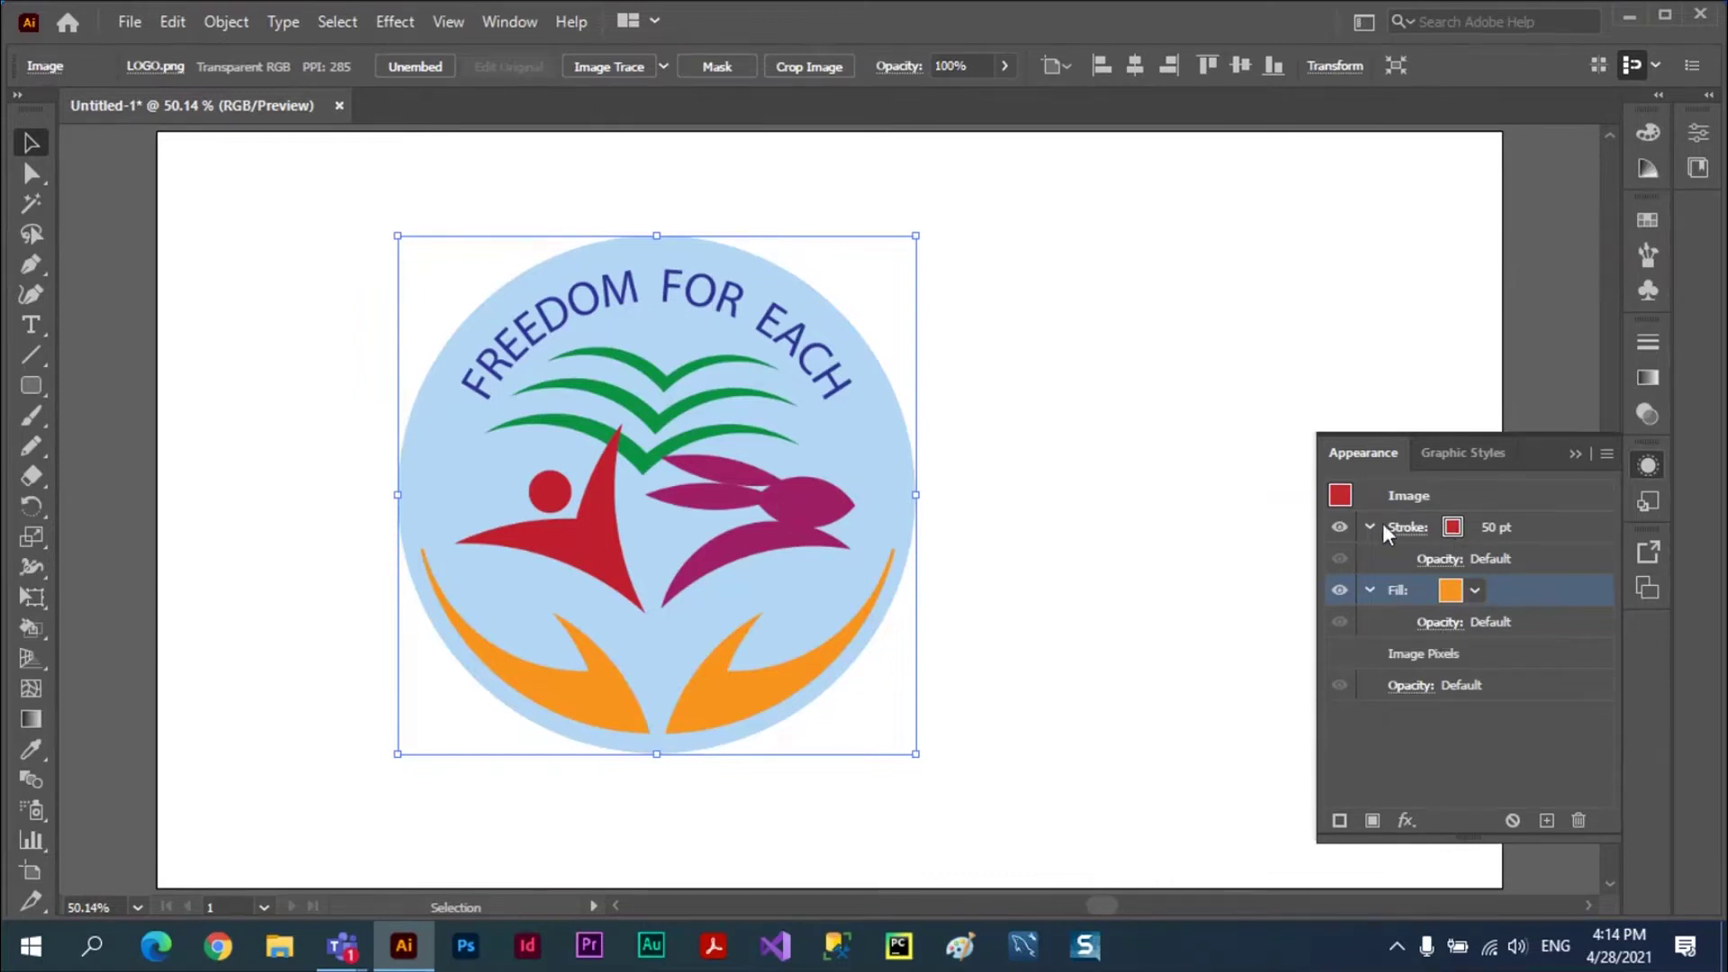
- Convert the logo's red stroke to an ellipse shape through an effect, with relative extra width and extra height of 0 px
left_click(1407, 527)
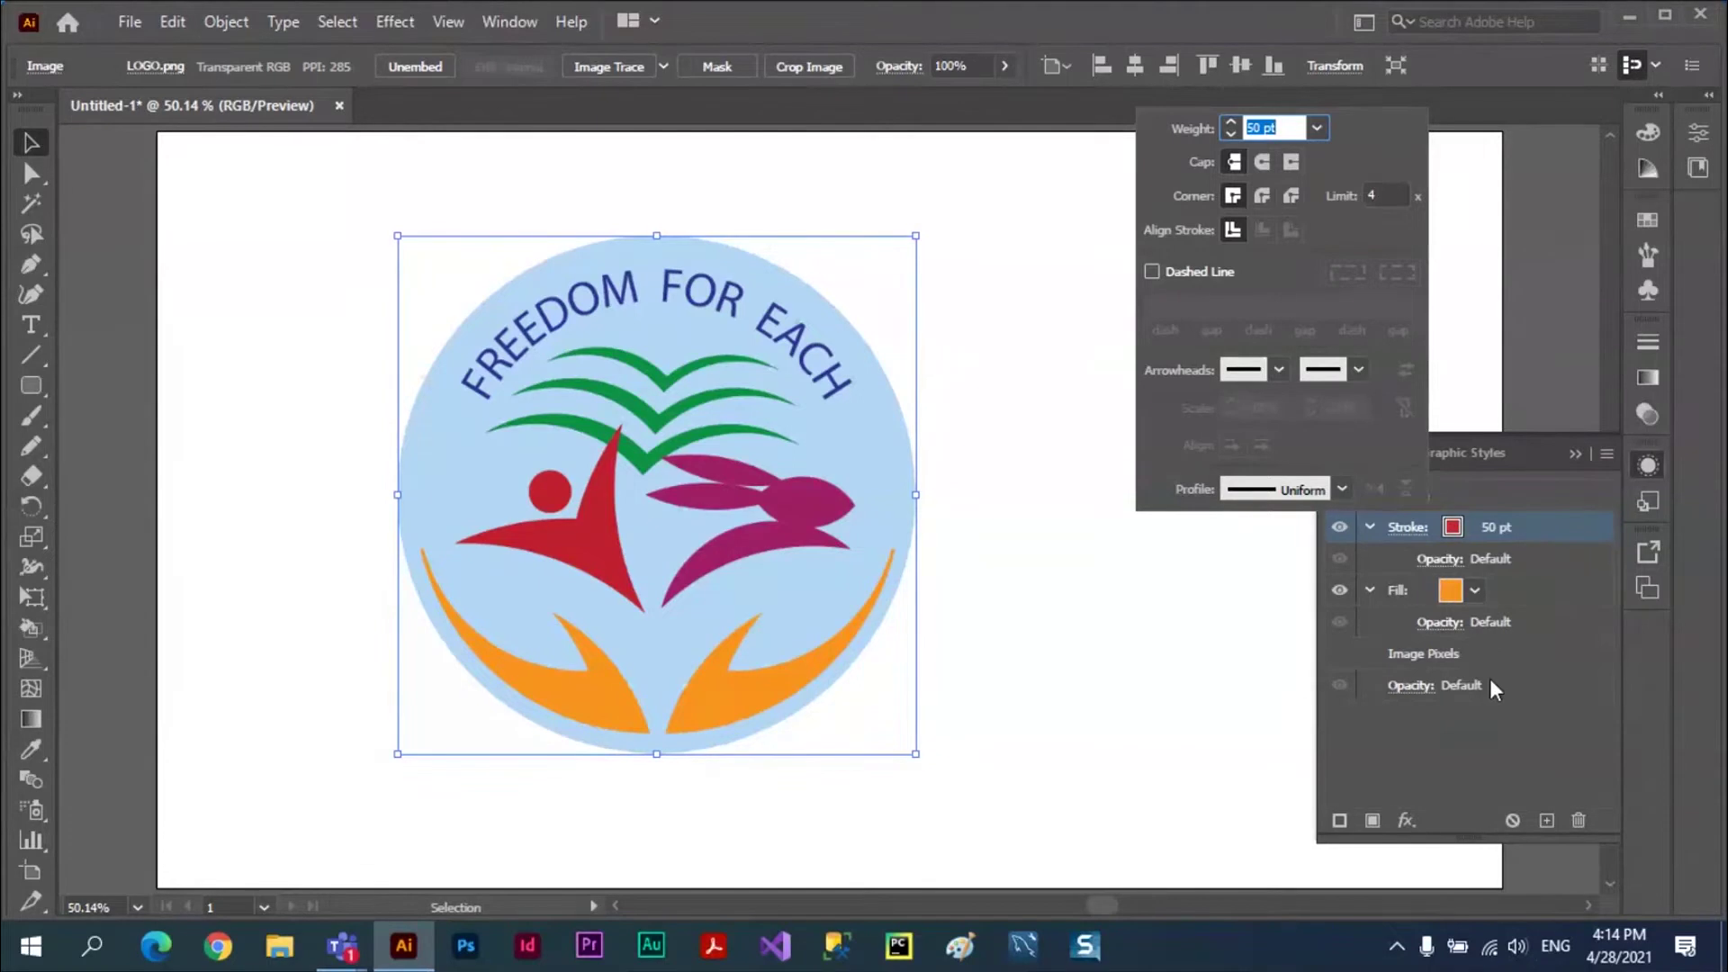
left_click(1414, 822)
left_click(1406, 821)
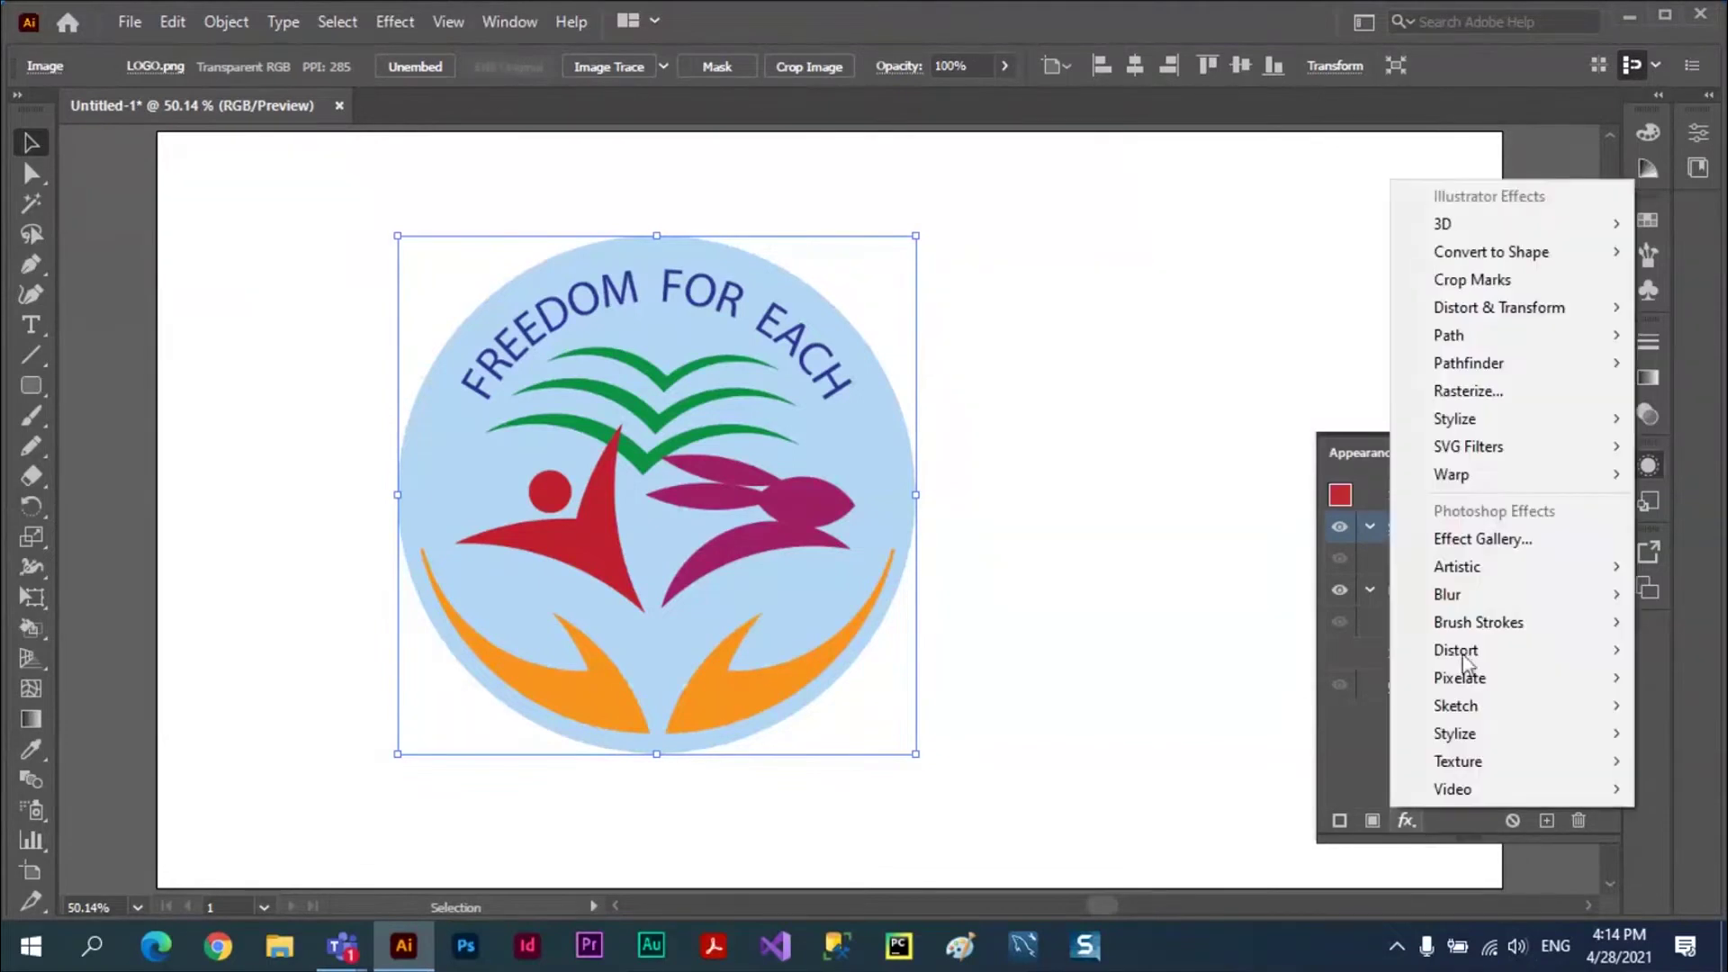
mouse_move(1472, 260)
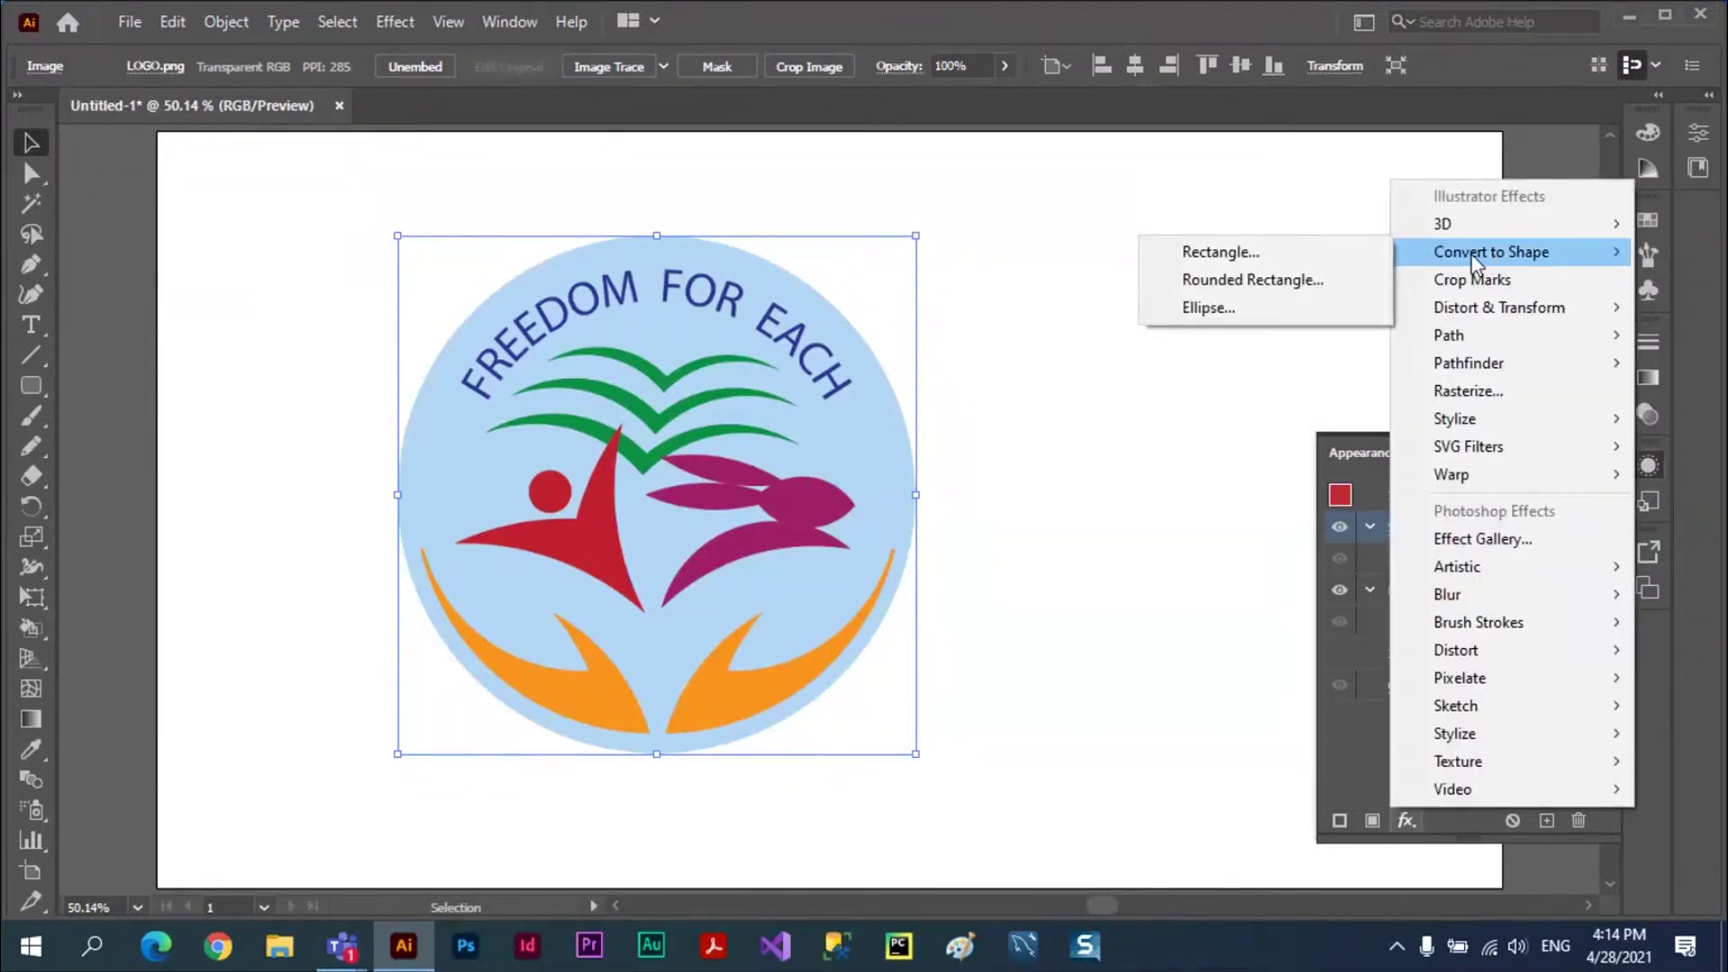
left_click(1192, 307)
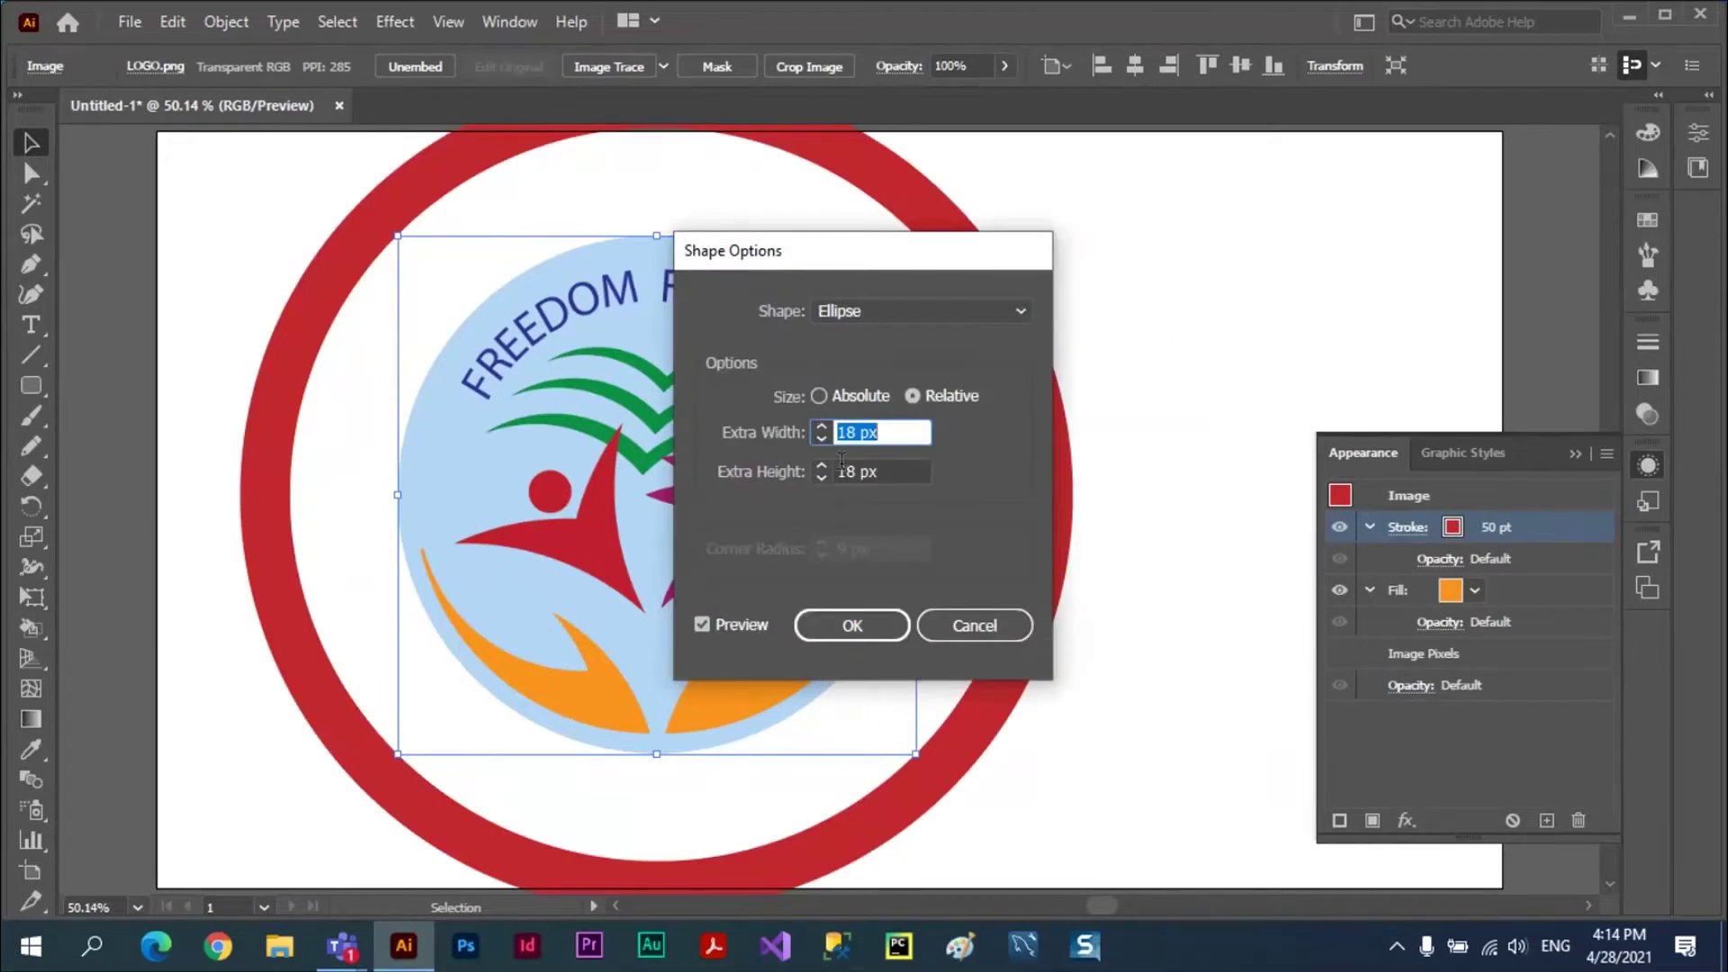
left_click(899, 432)
left_click_drag(899, 432, 837, 433)
type("0")
key("Tab")
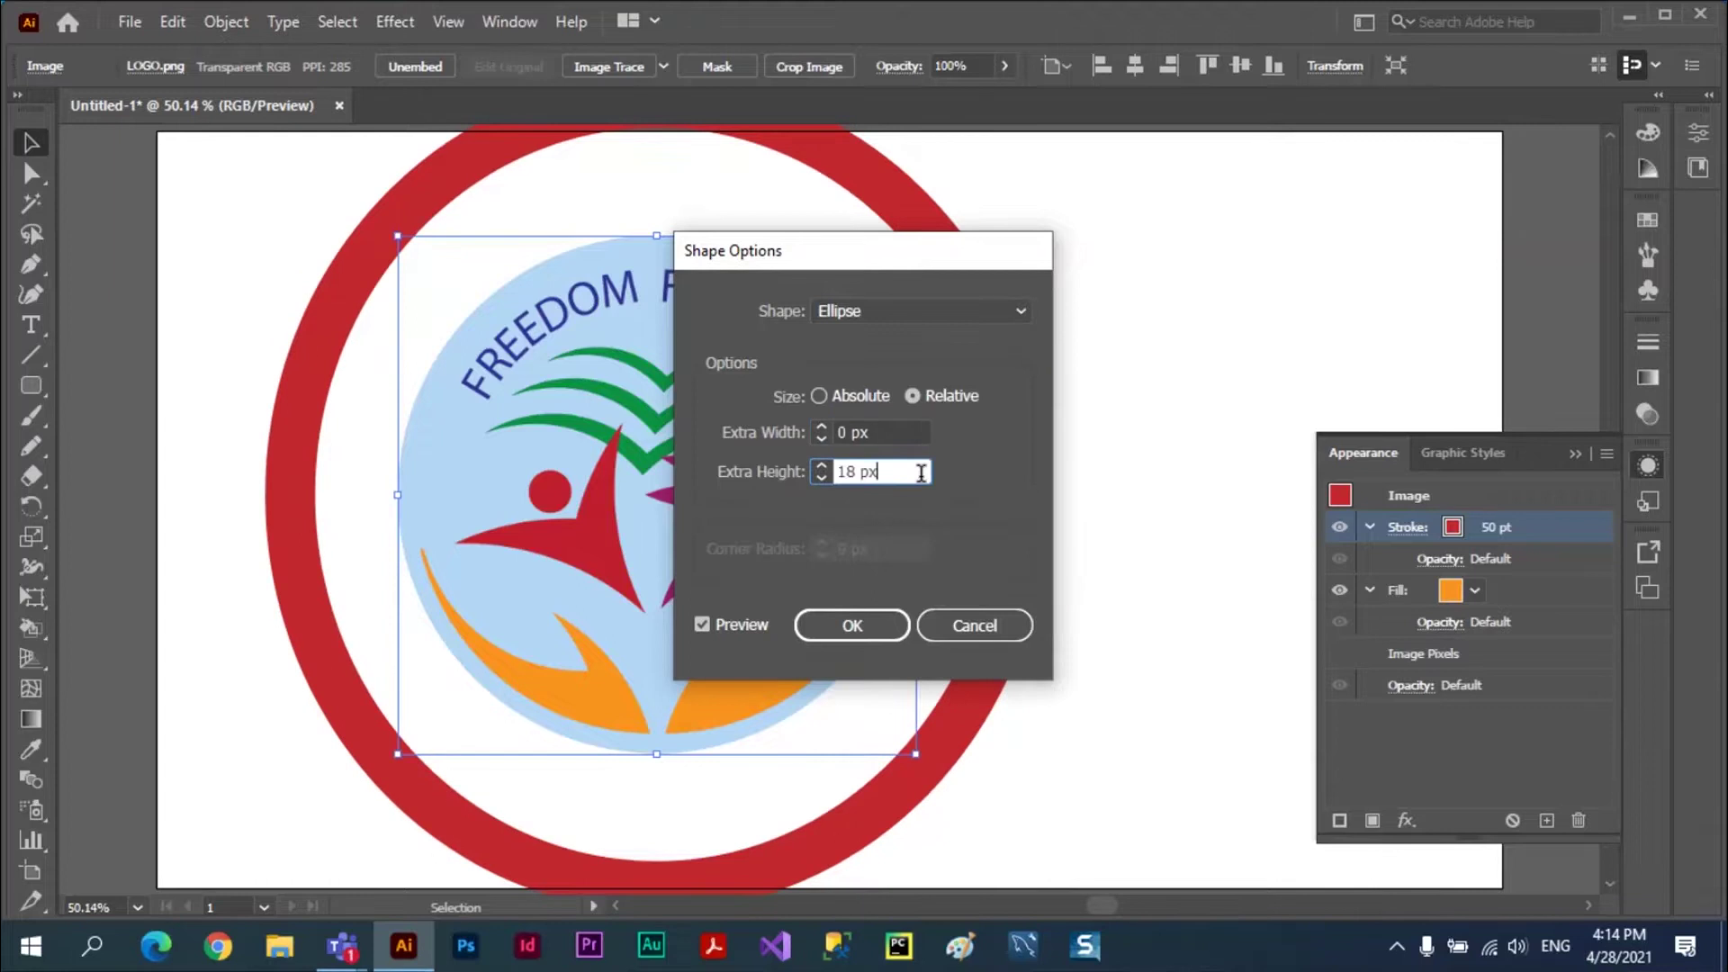
type("0")
left_click(909, 434)
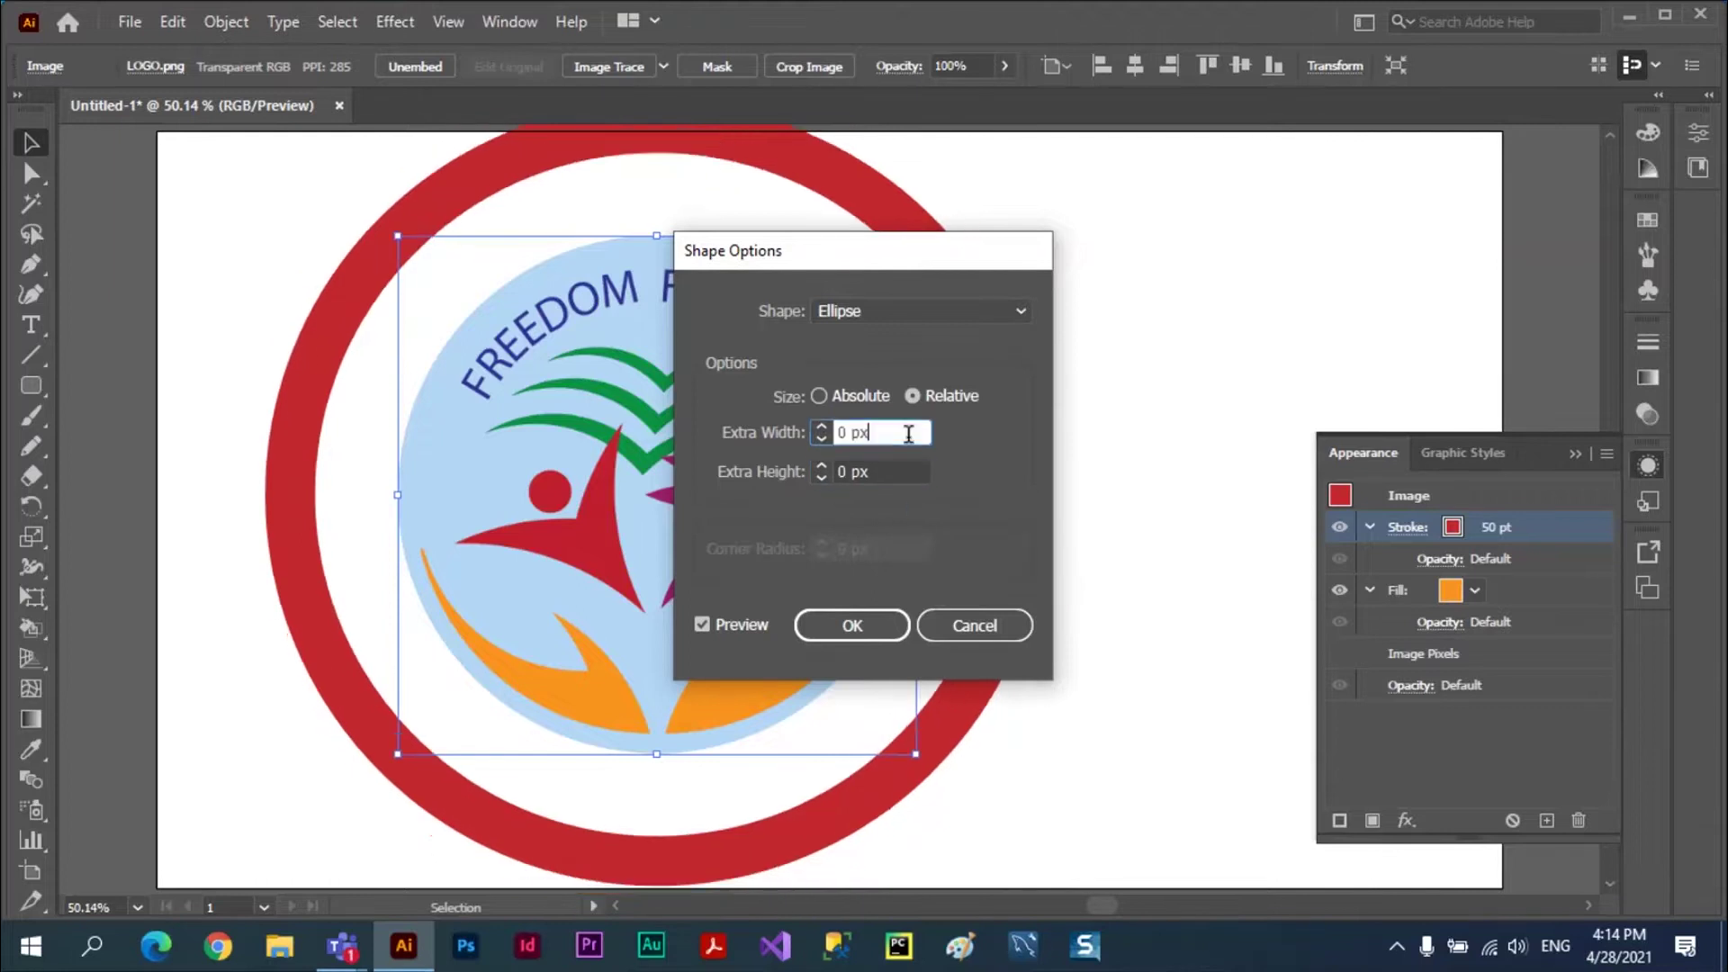
- Preview the ellipse with absolute sizing and return it to relative sizing
left_click(820, 397)
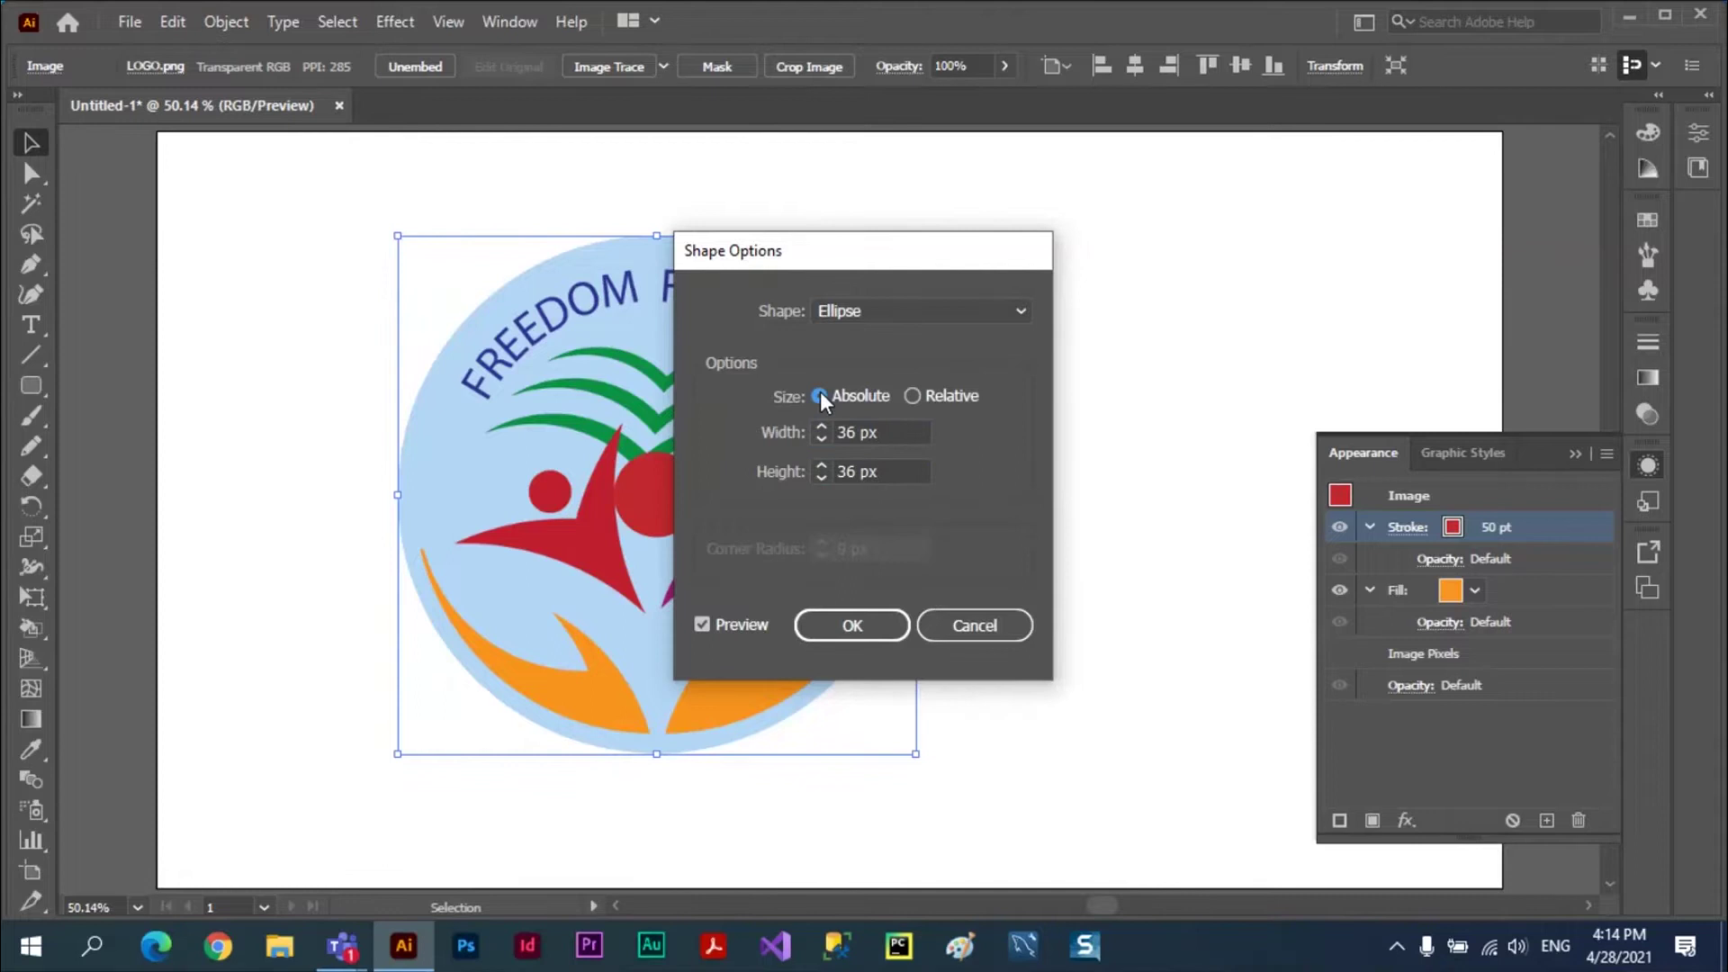
left_click_drag(915, 258, 1113, 229)
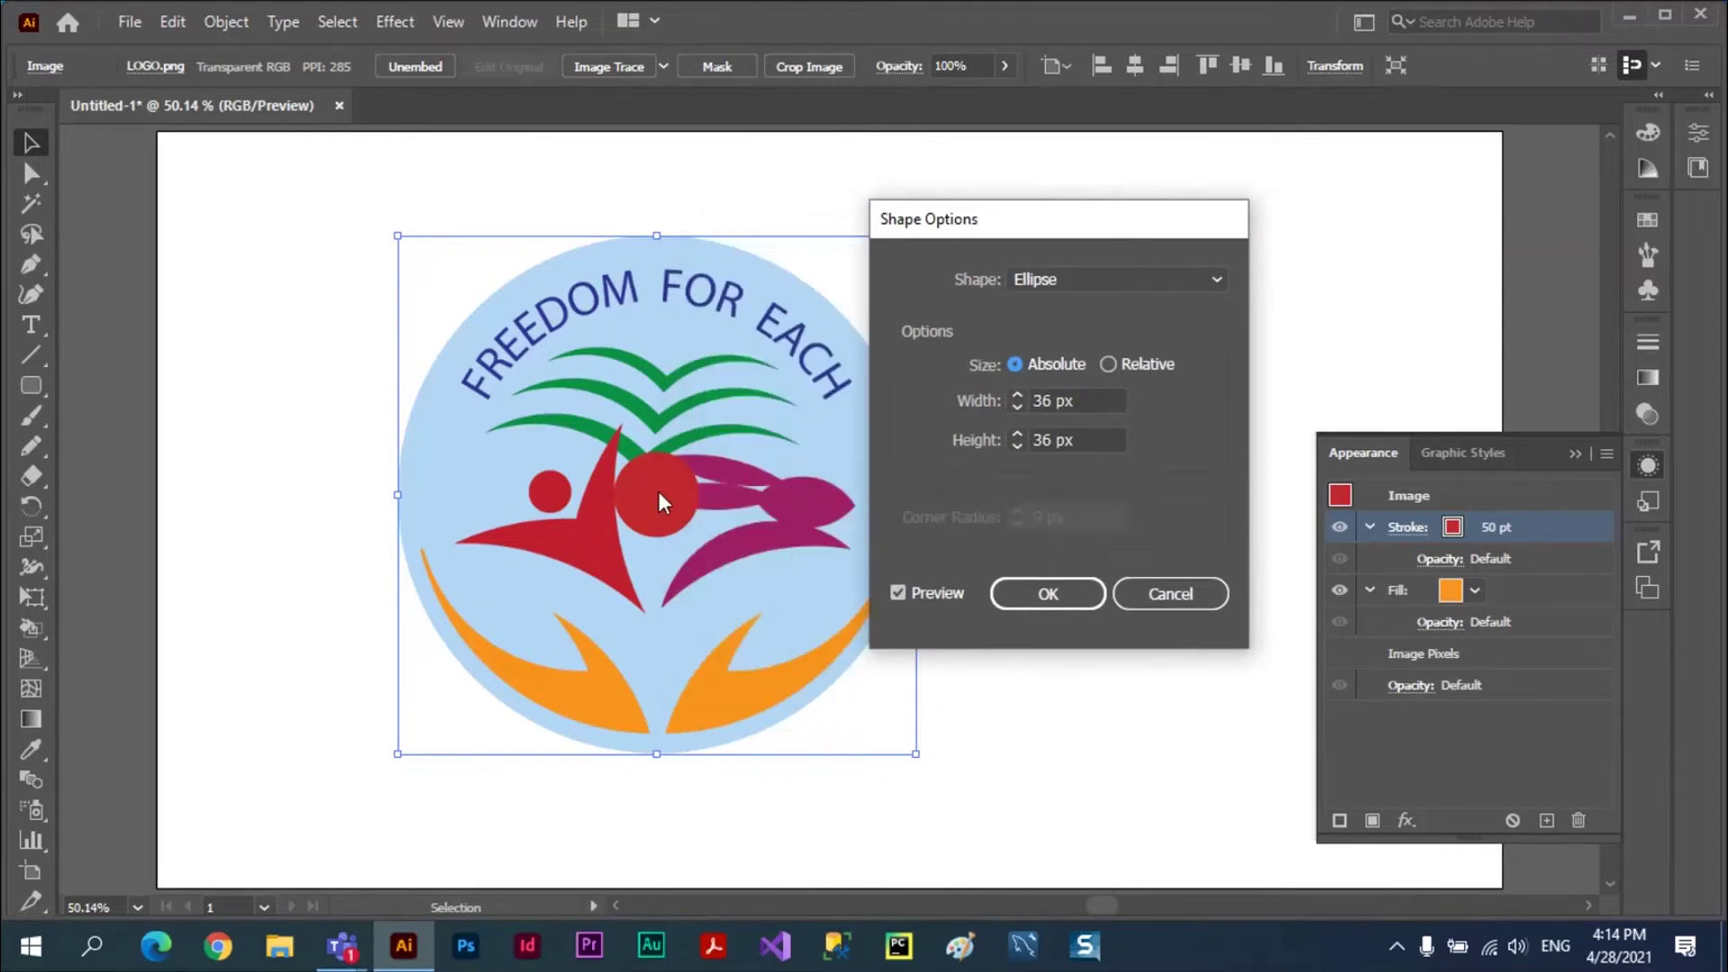
left_click(1109, 364)
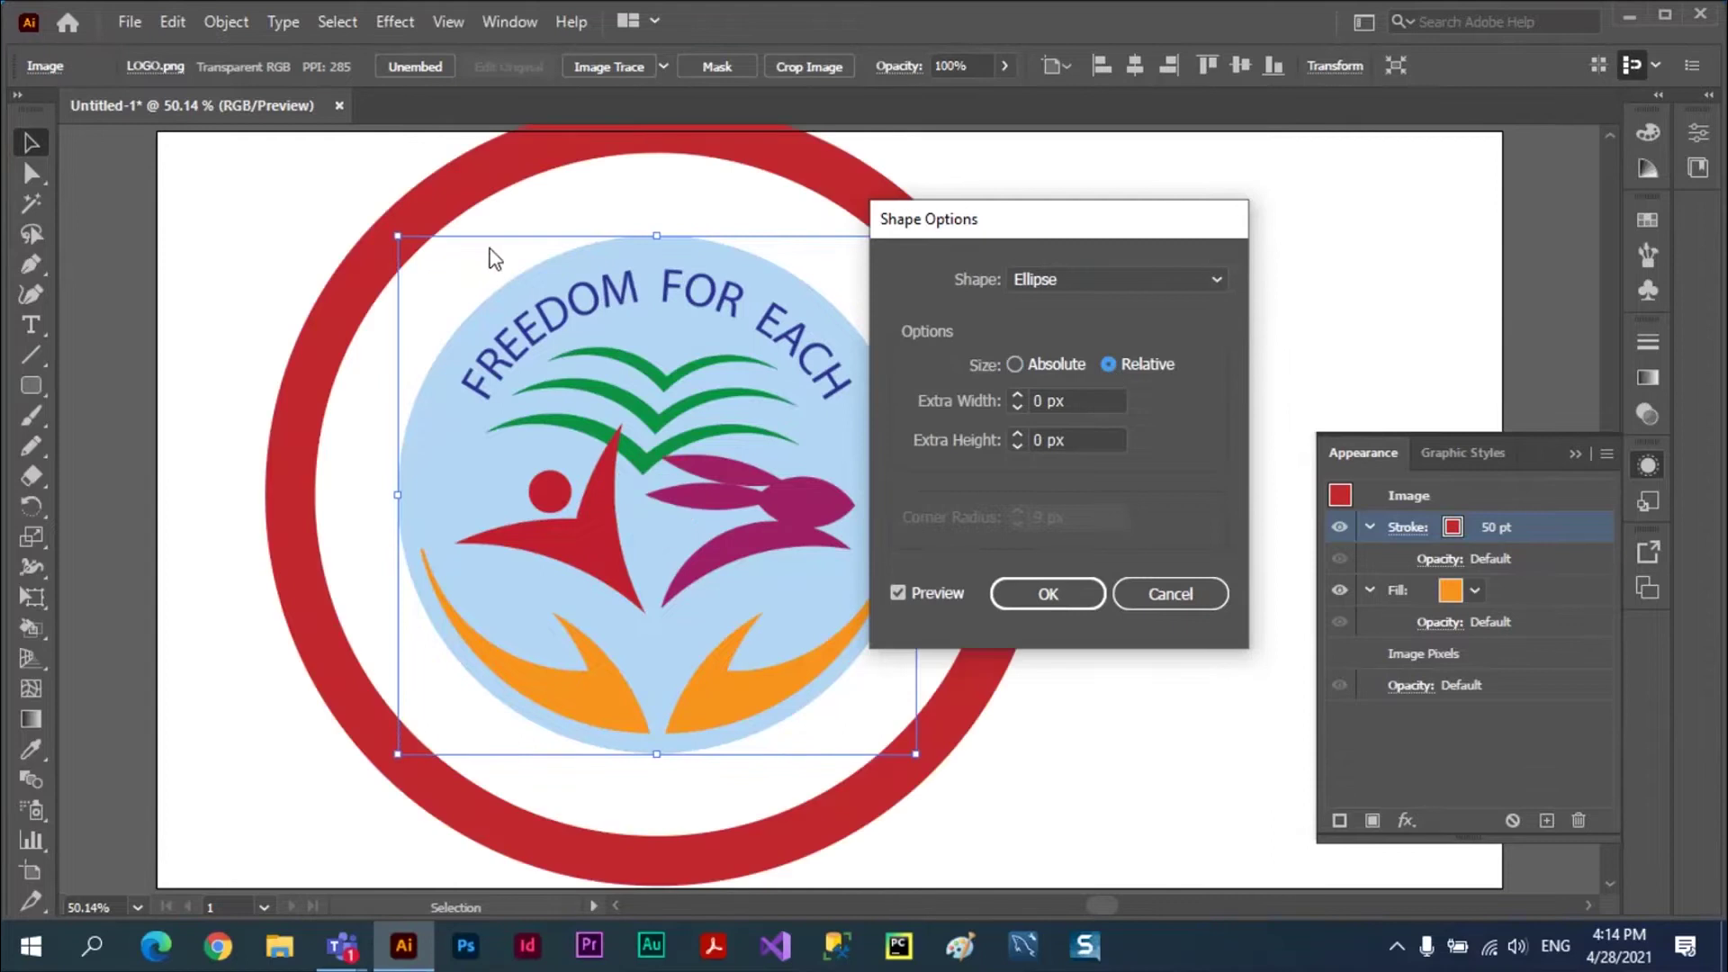
- Reduce the ellipse's relative extra width to -20 px
left_click(1018, 407)
left_click(1018, 407)
left_click(1018, 407)
left_click(1018, 407)
left_click(1018, 407)
left_click(1018, 407)
left_click(1019, 407)
left_click(1018, 407)
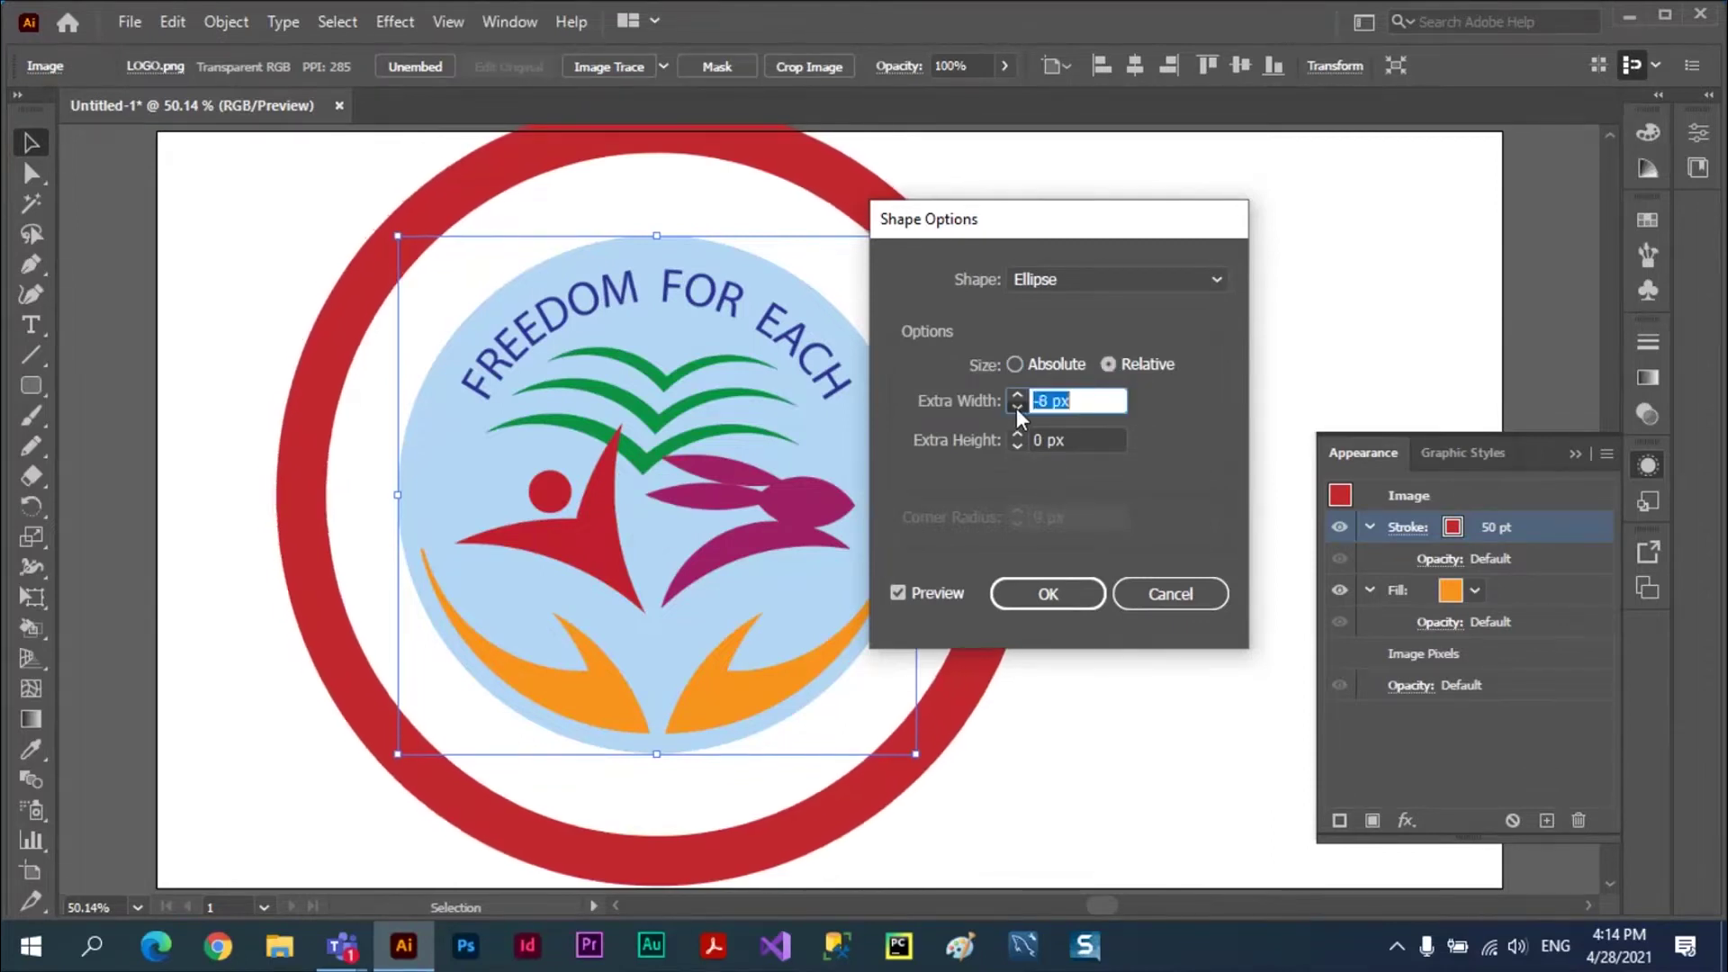
left_click(1018, 407)
left_click(1018, 407)
left_click(1018, 408)
left_click(1018, 408)
left_click(1018, 407)
left_click(1018, 407)
left_click(1018, 408)
left_click(1018, 408)
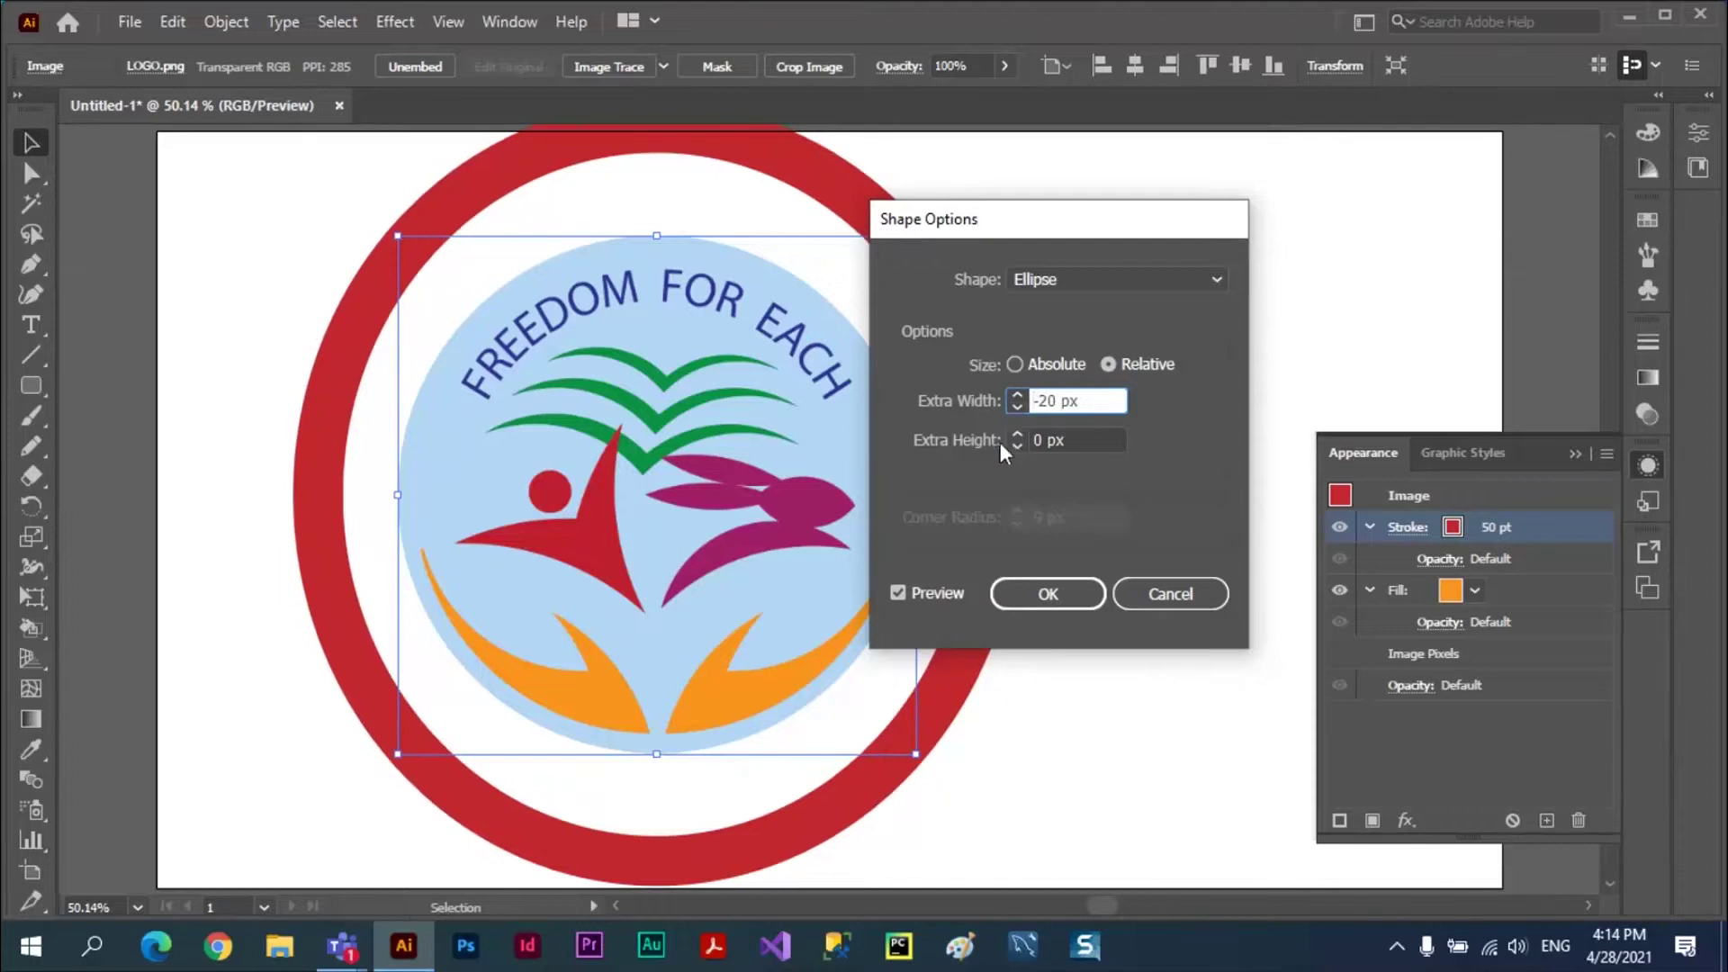
- Reduce the ellipse's relative extra height to -60 px
left_click(1018, 446, "shift")
left_click(1018, 446, "shift")
left_click(1018, 447, "shift")
left_click(1018, 446, "shift")
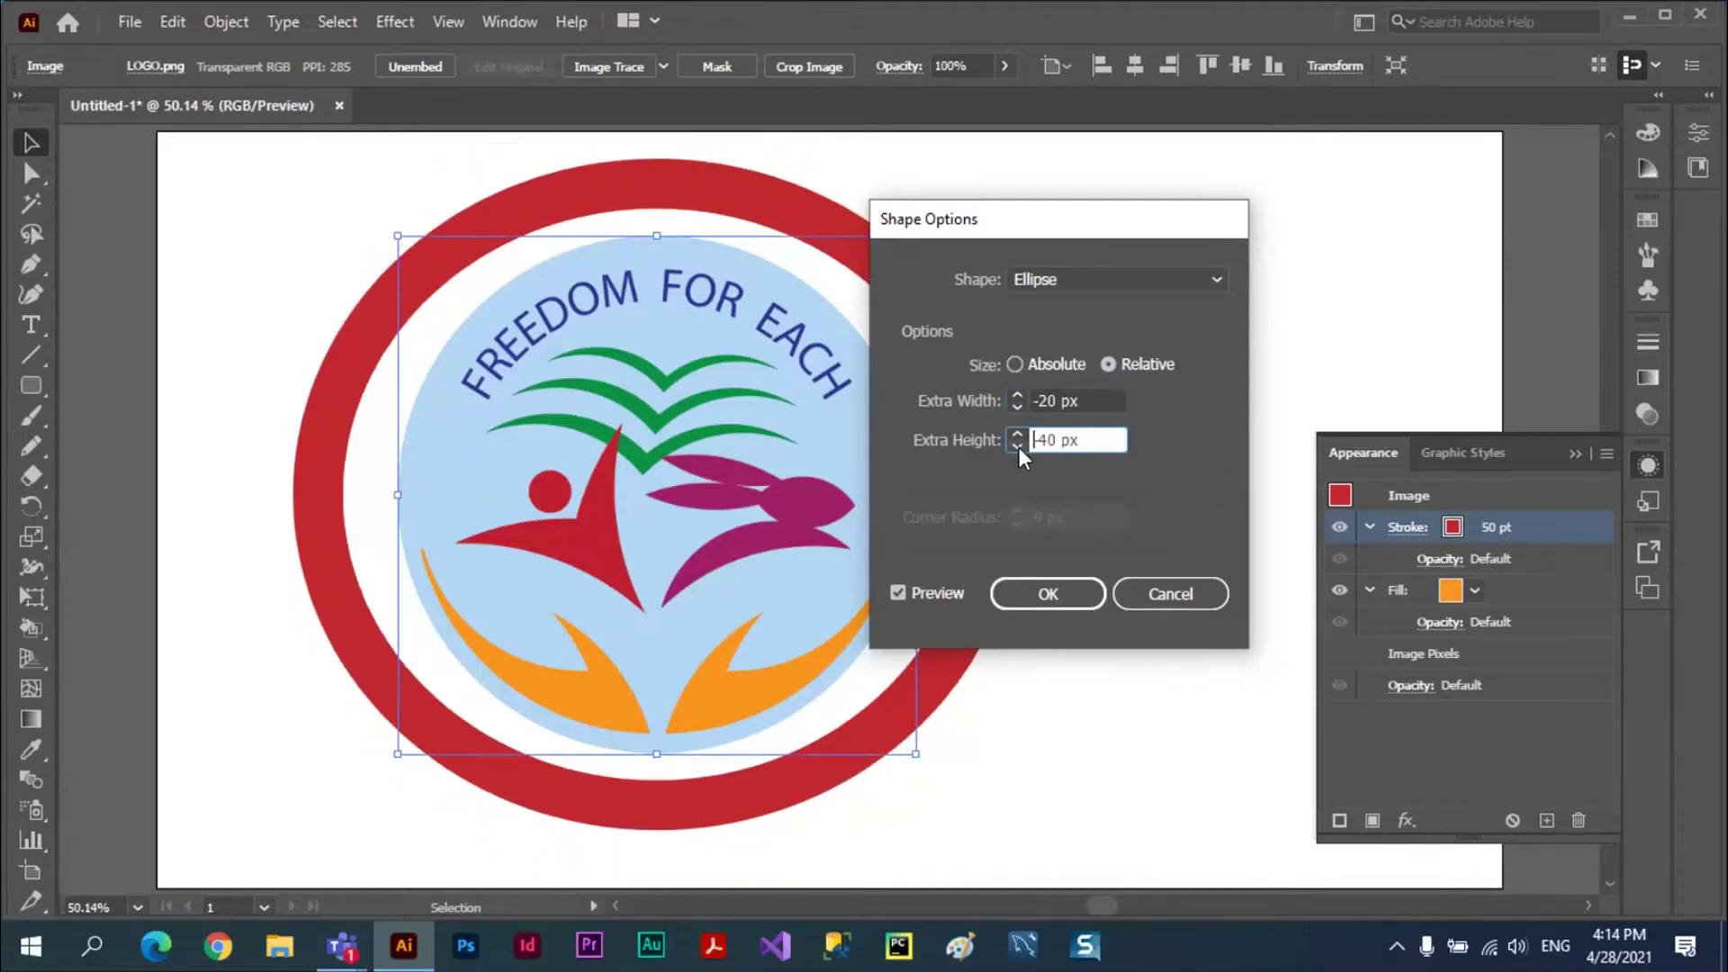
left_click(1018, 446, "shift")
left_click(1018, 446, "shift")
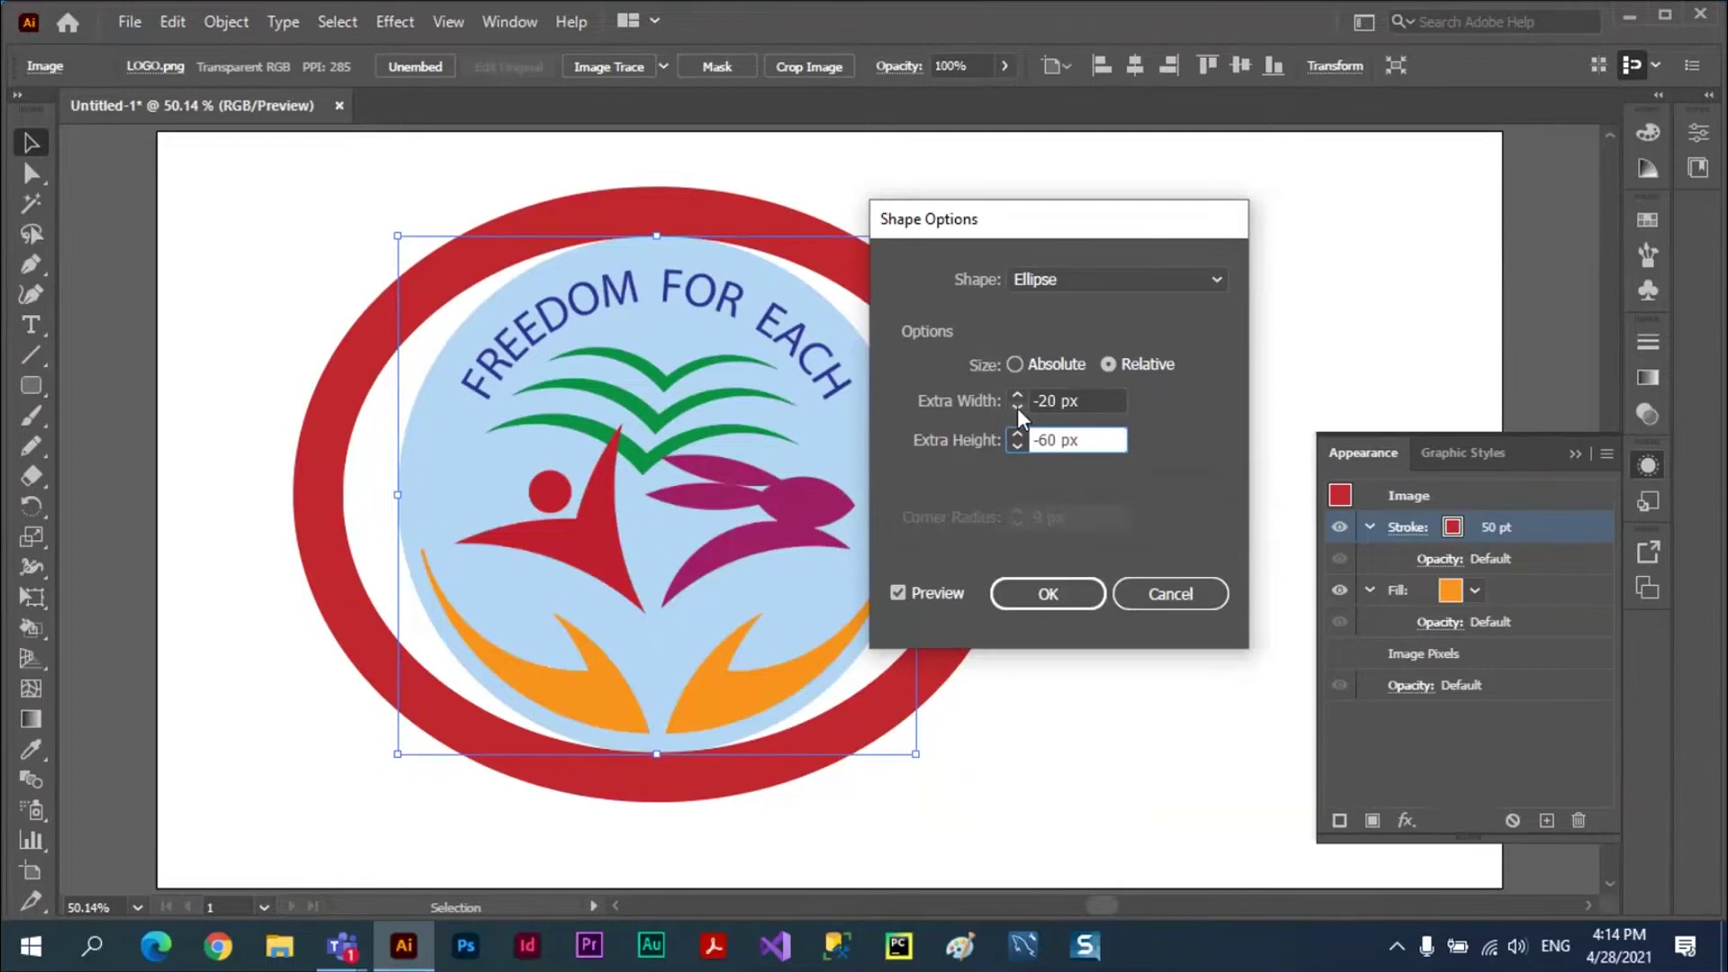
- Apply the ellipse effect with an extra width of -60 px and shift the logo slightly to the right
left_click(1019, 408, "shift")
left_click(1018, 408, "shift")
left_click(1018, 407, "shift")
left_click(1018, 408, "shift")
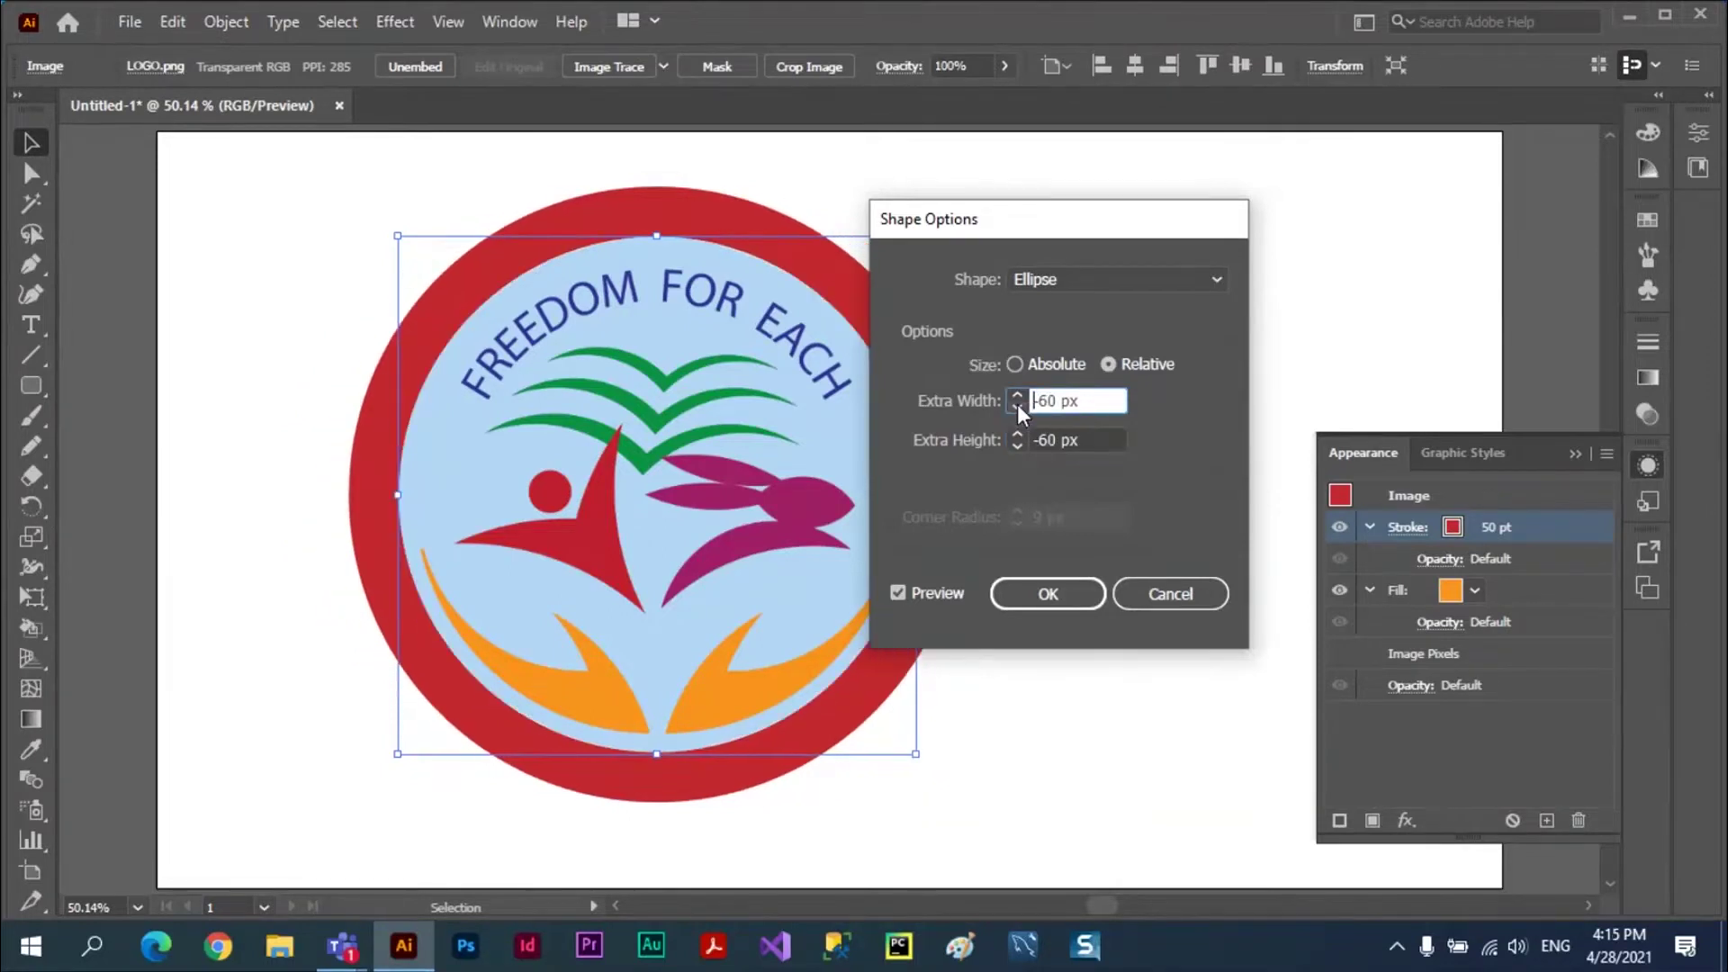
left_click_drag(1087, 221, 1187, 185)
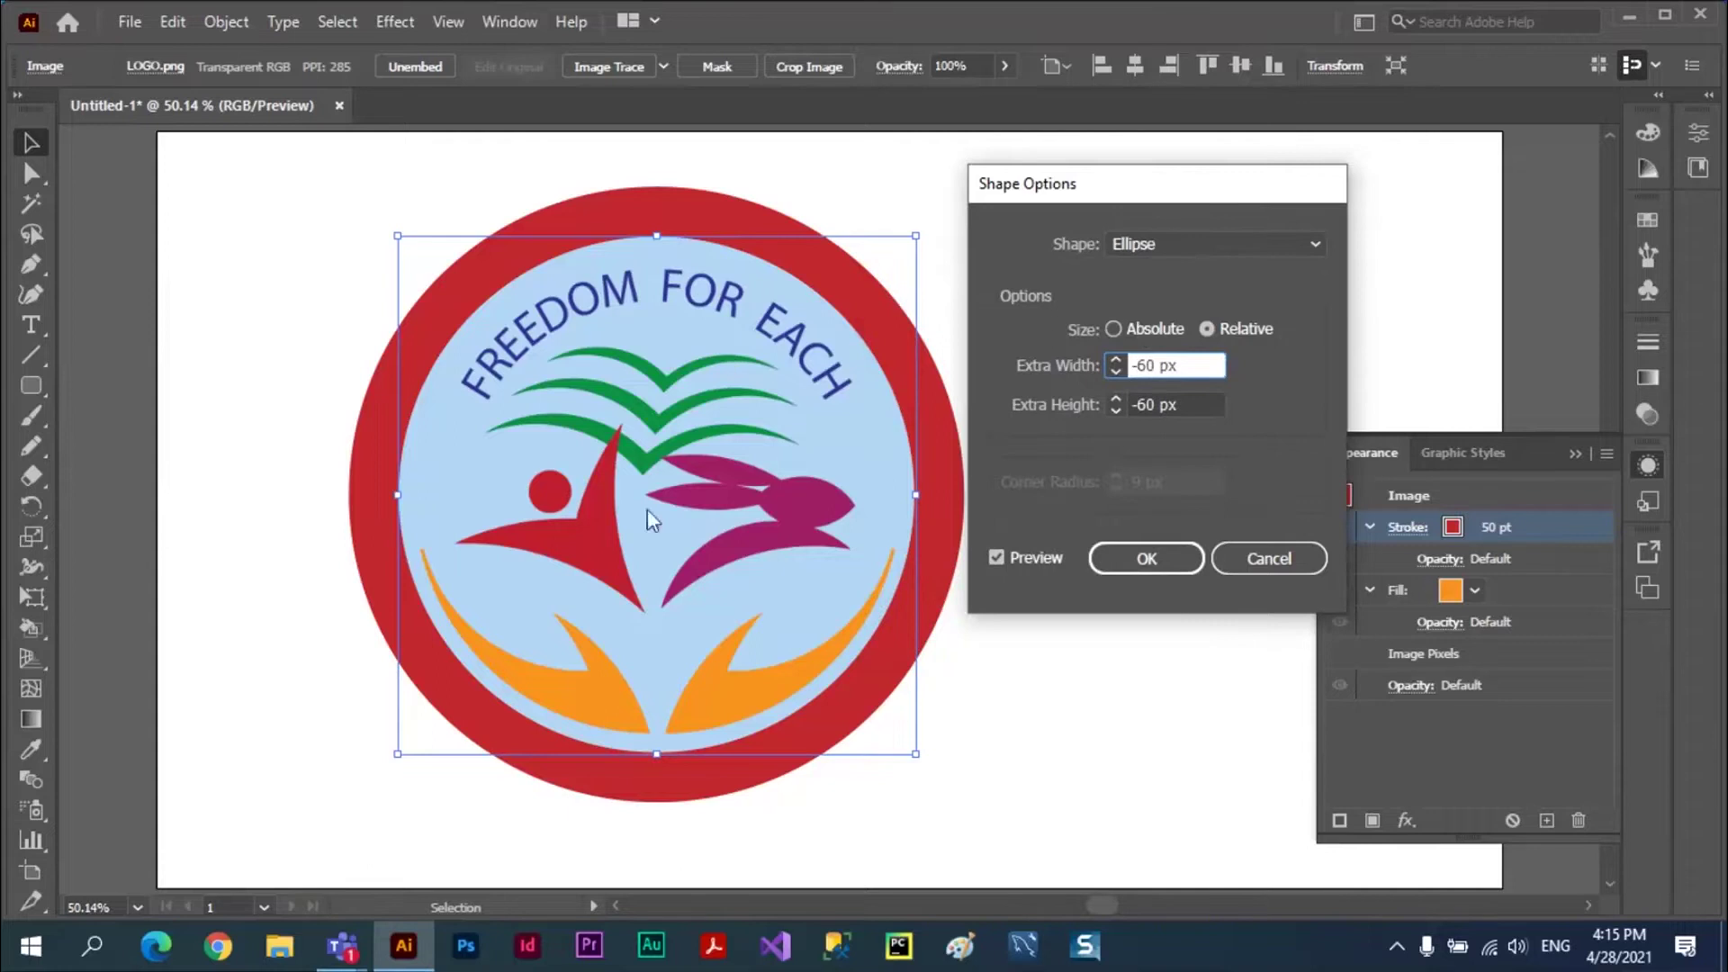
left_click(1147, 559)
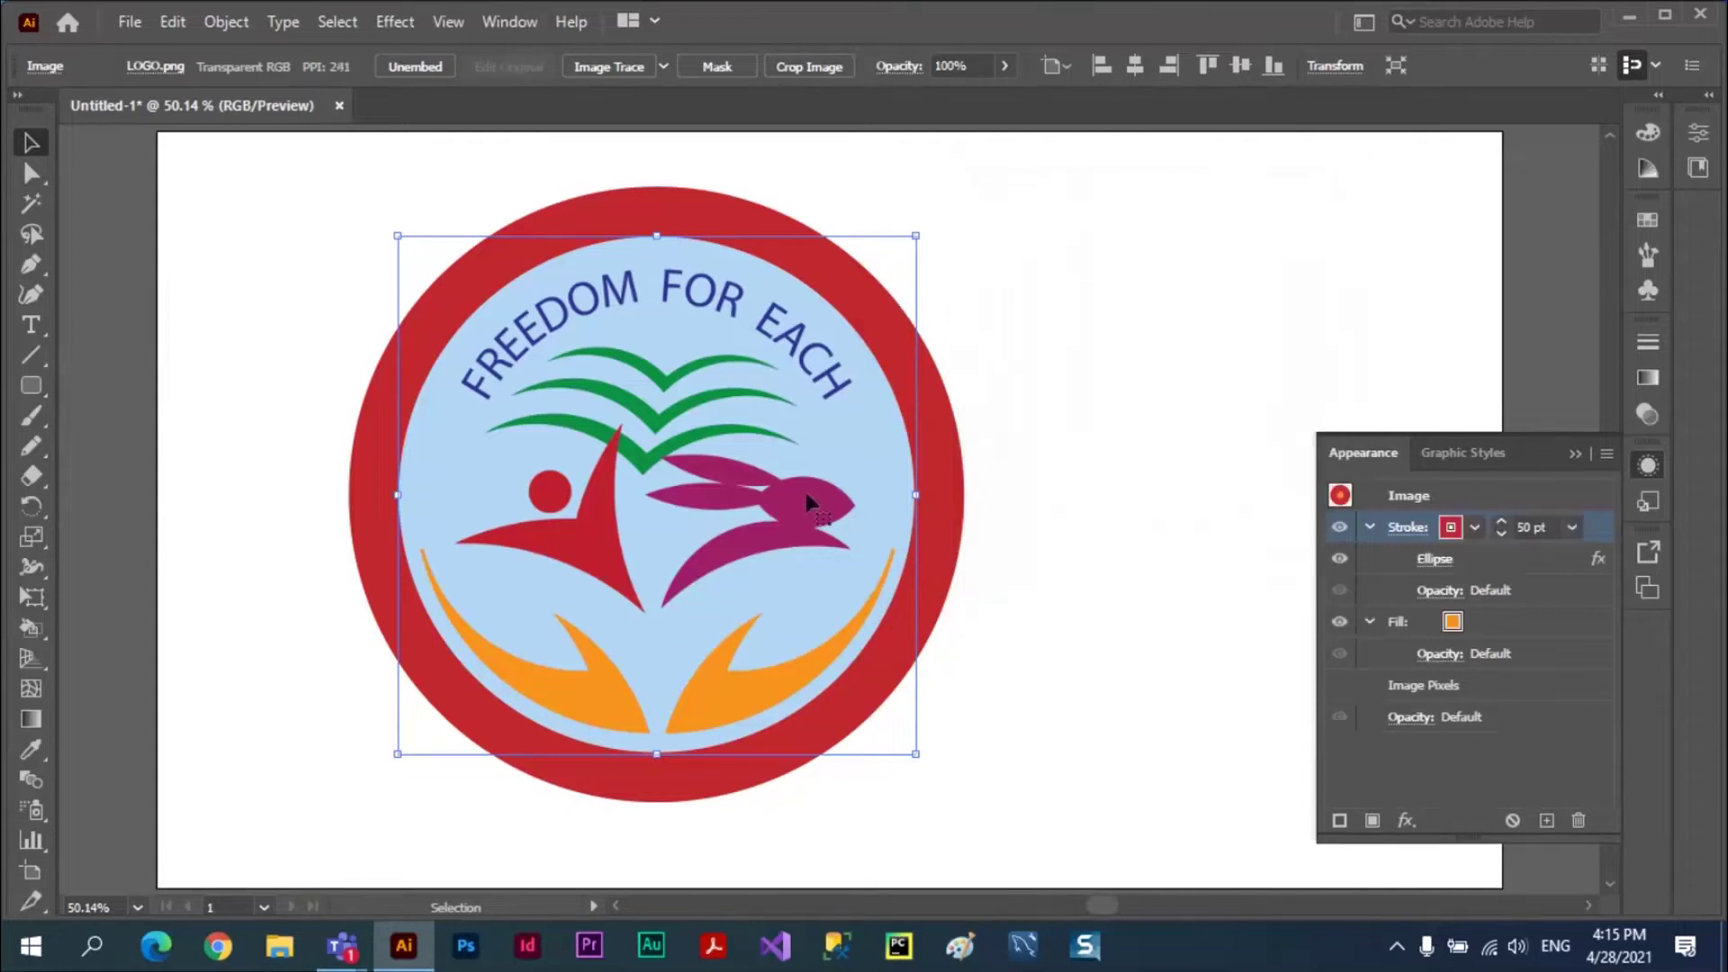
left_click_drag(733, 464, 788, 457)
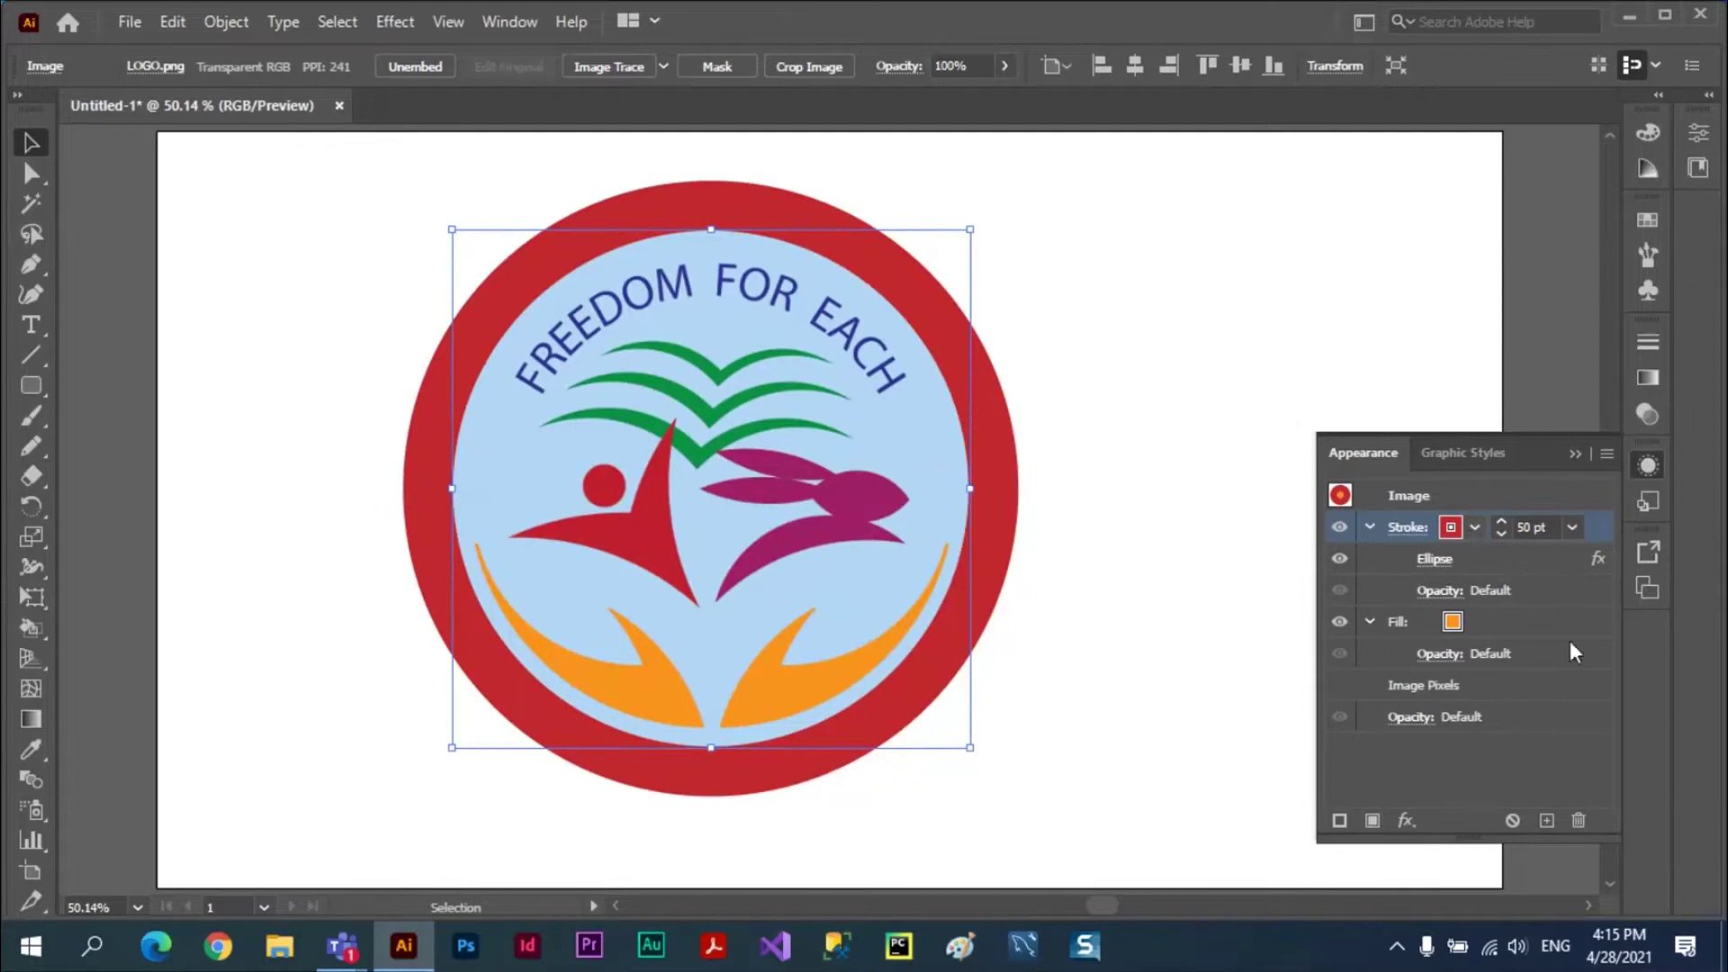
- Duplicate the logo's red elliptical stroke and colour the lower copy cyan
left_click(1547, 820)
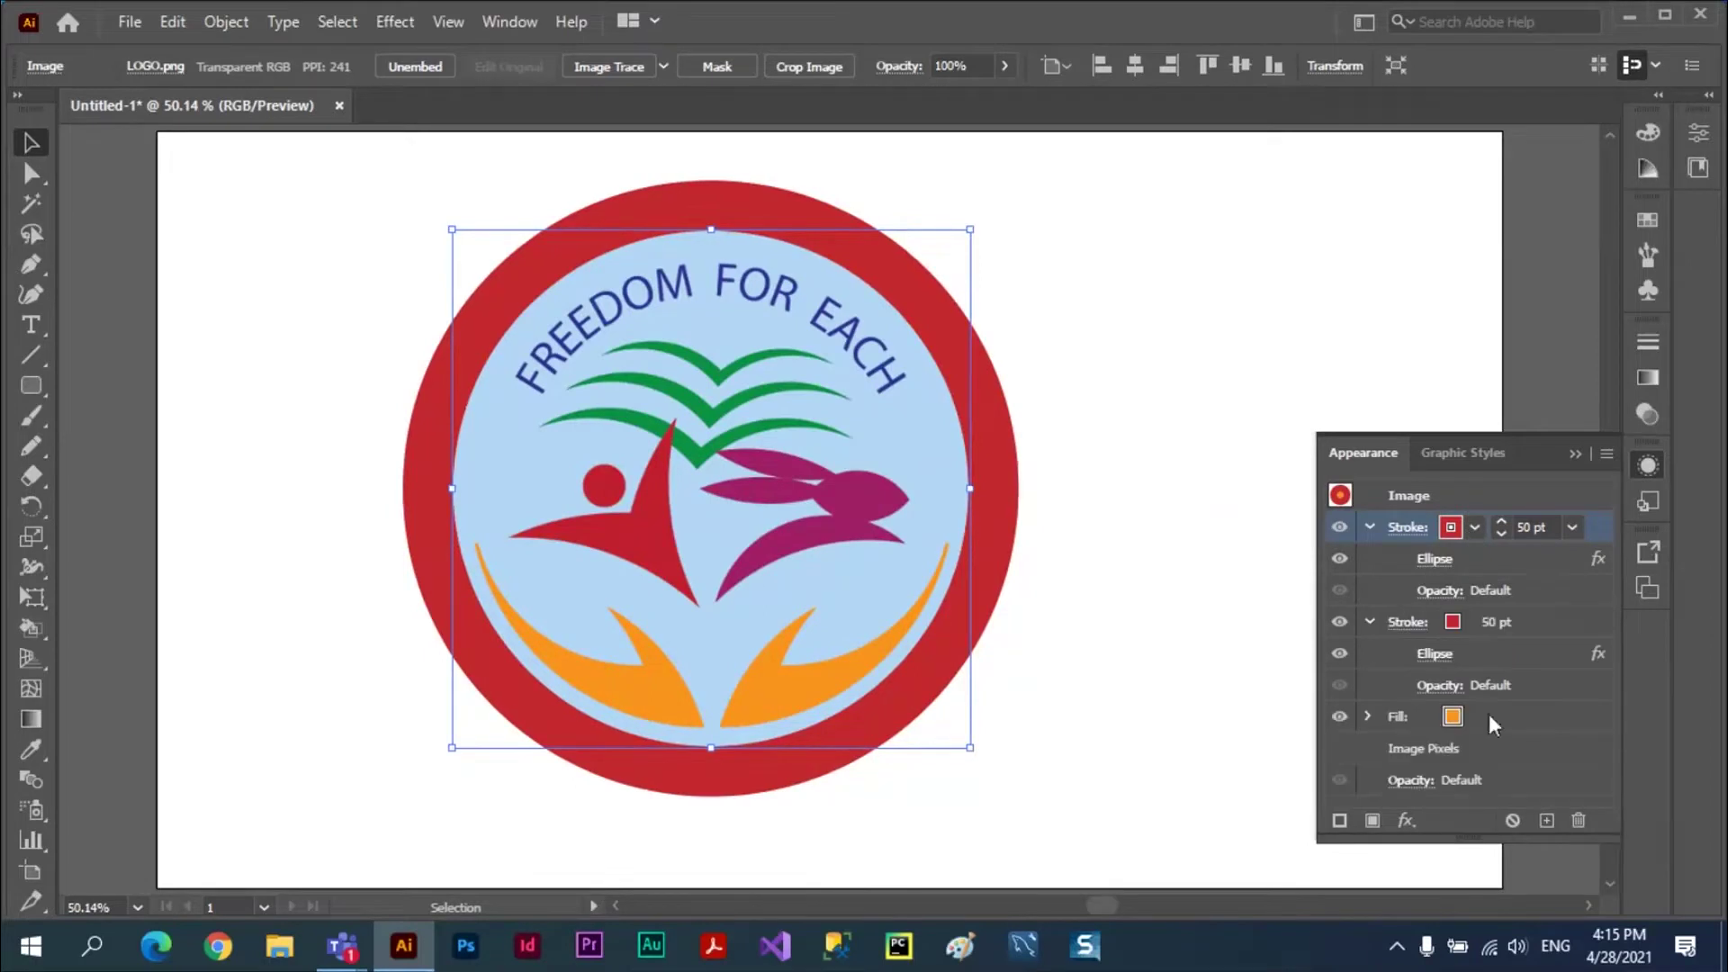
left_click(1471, 635)
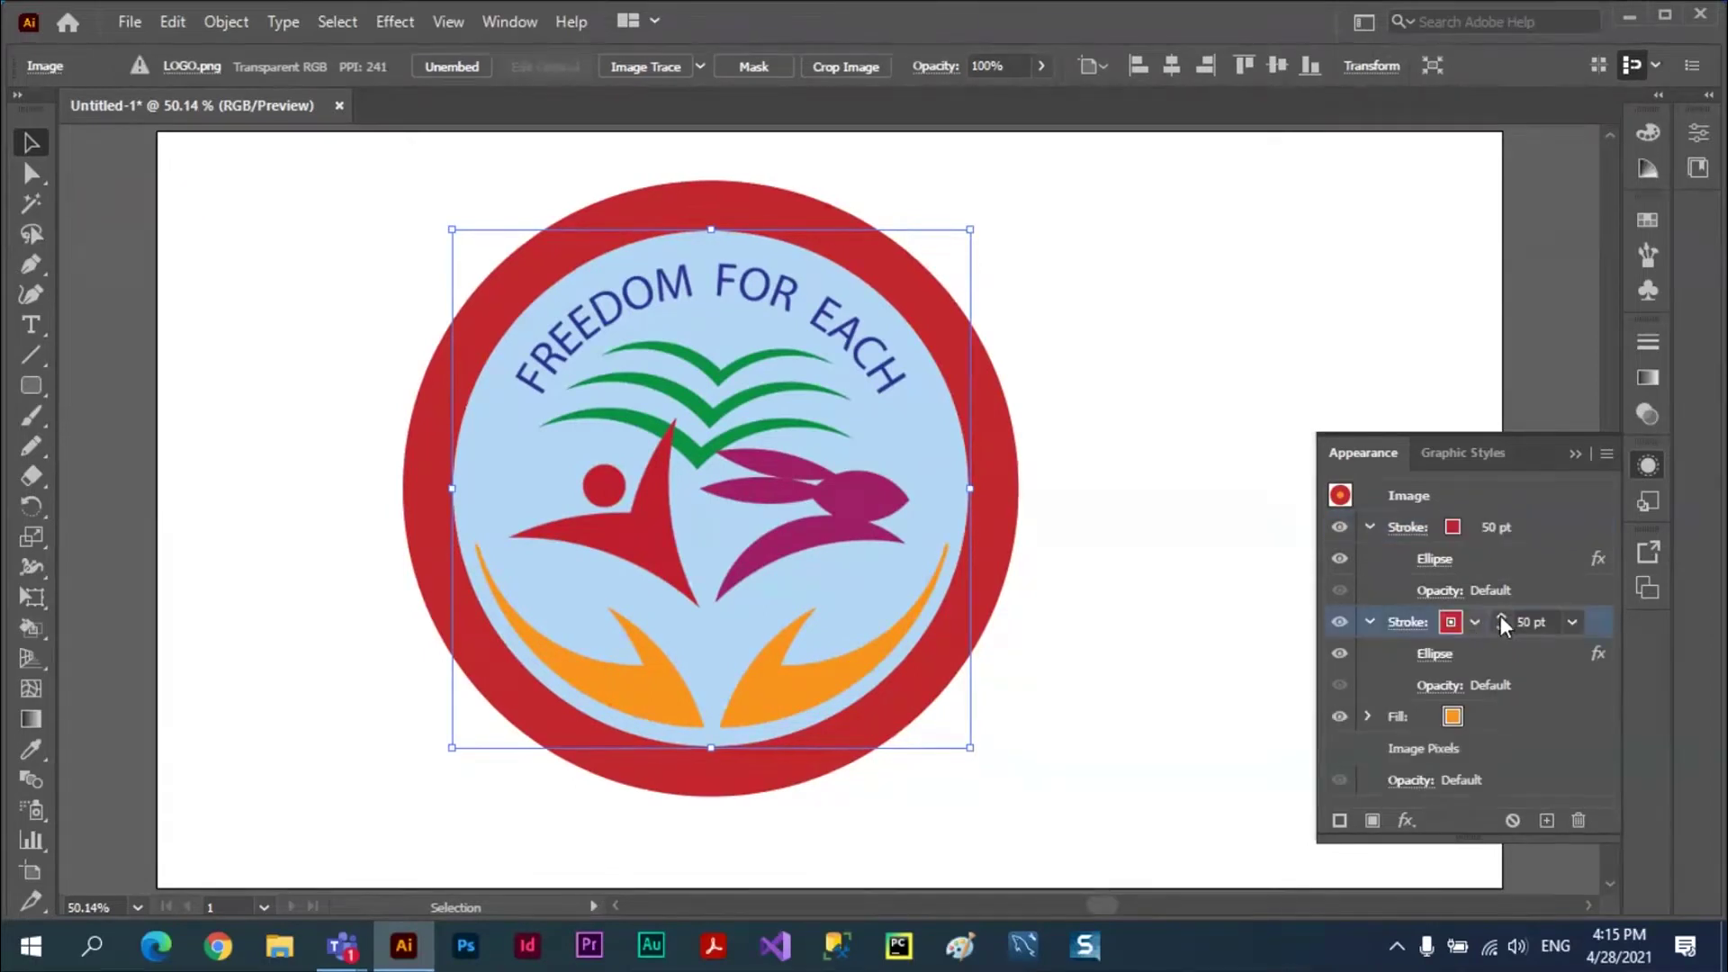
left_click(1475, 622)
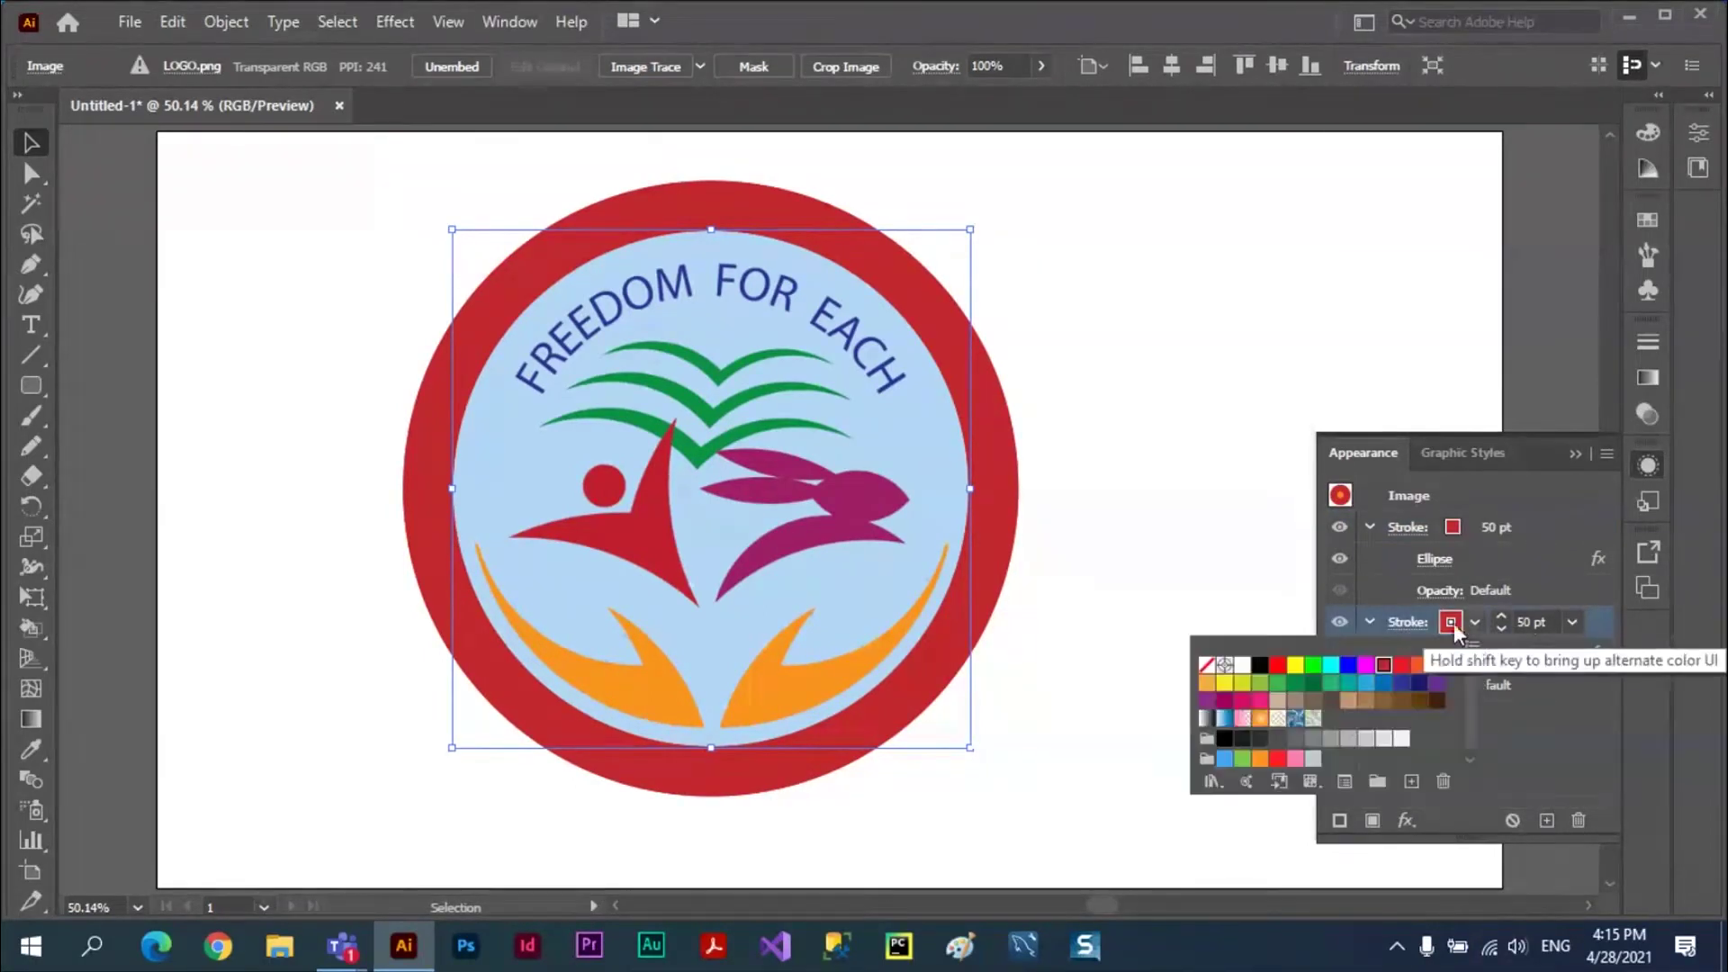
left_click(1331, 664)
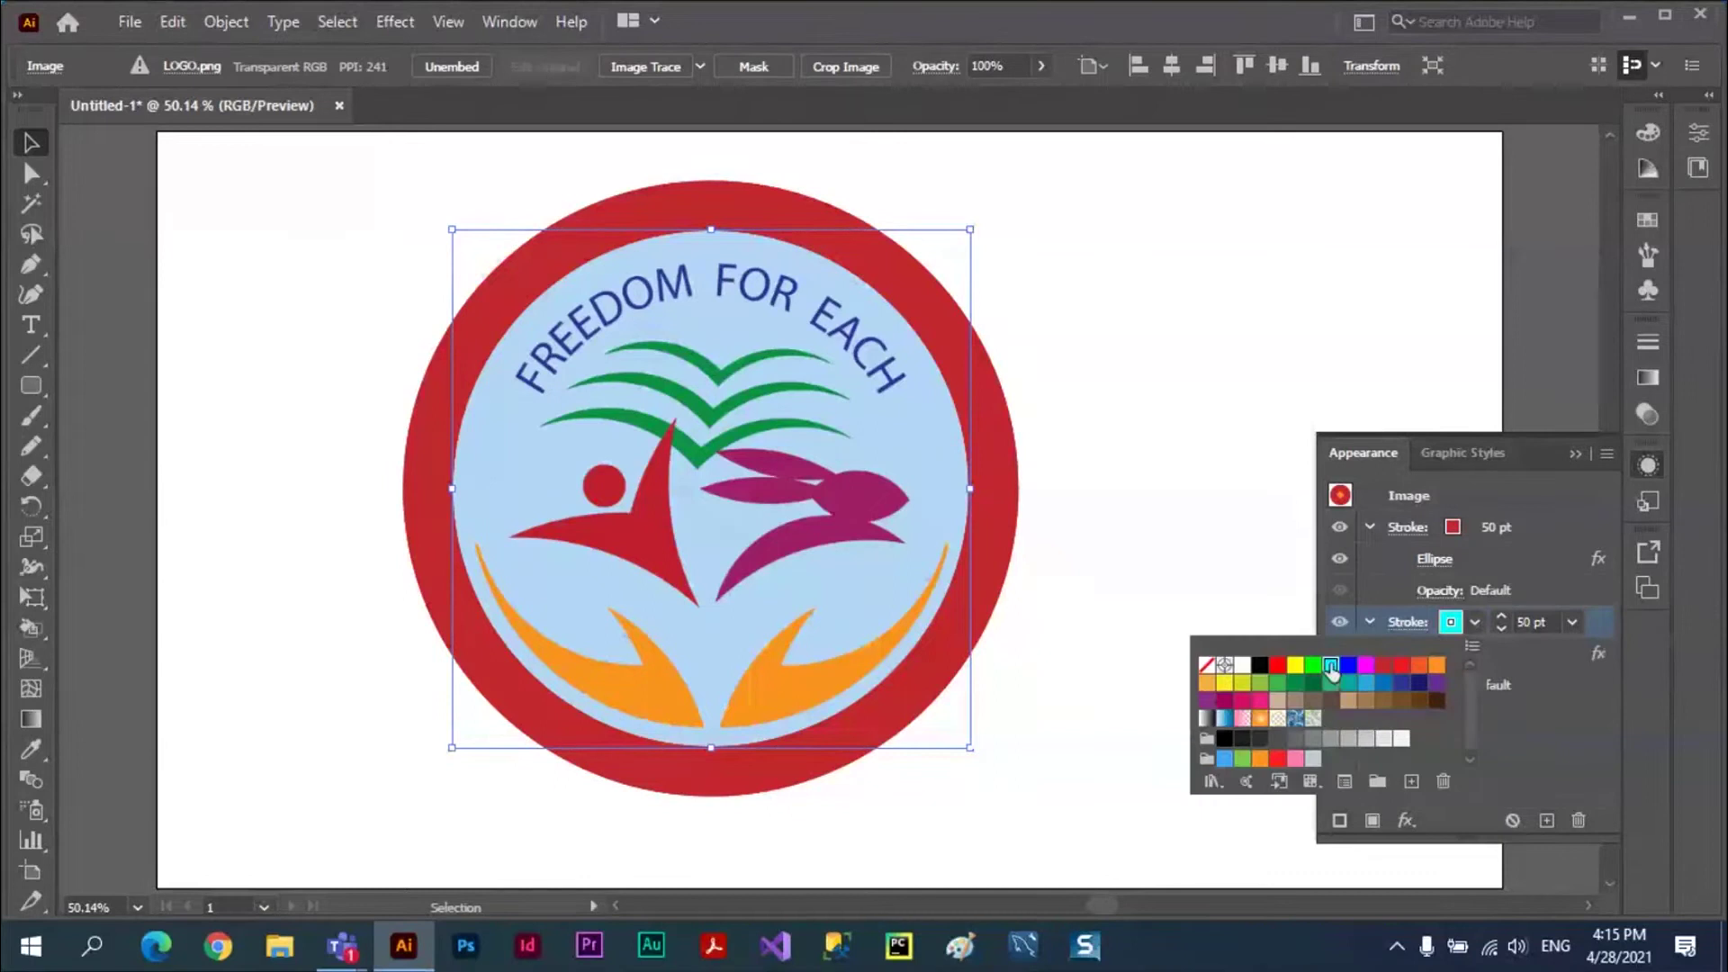
- Increase the cyan stroke's weight to 110 pt
left_click(1503, 621)
left_click_drag(1502, 615, 1500, 615)
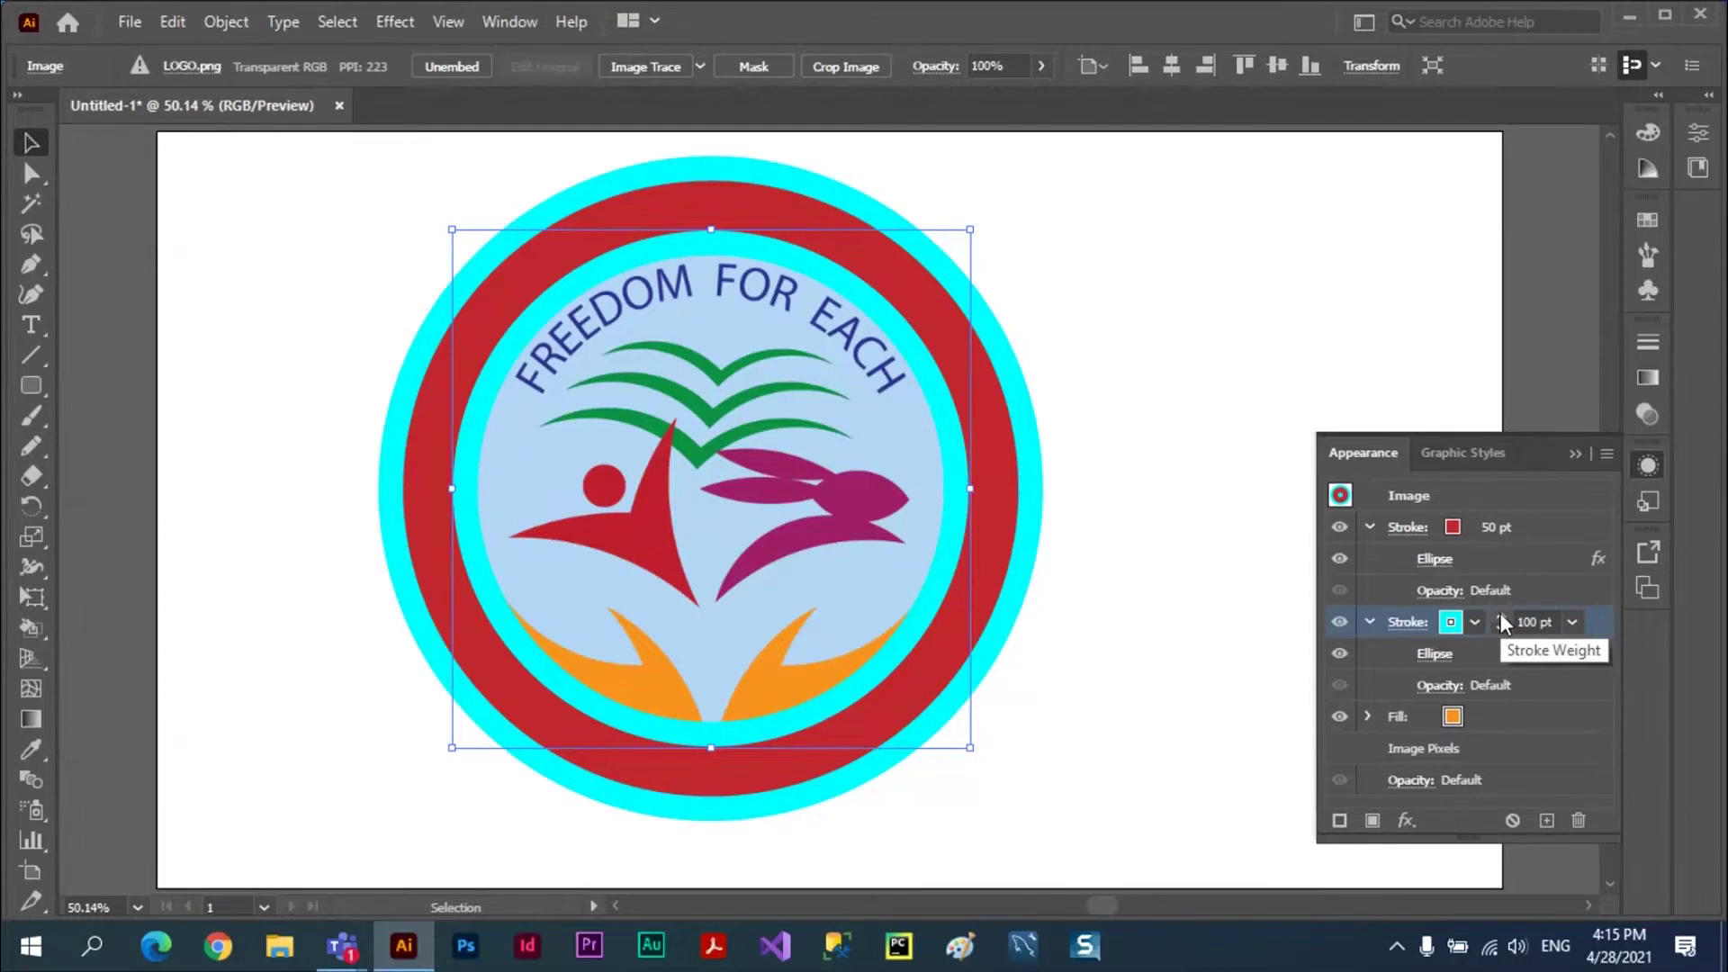
left_click(1500, 613)
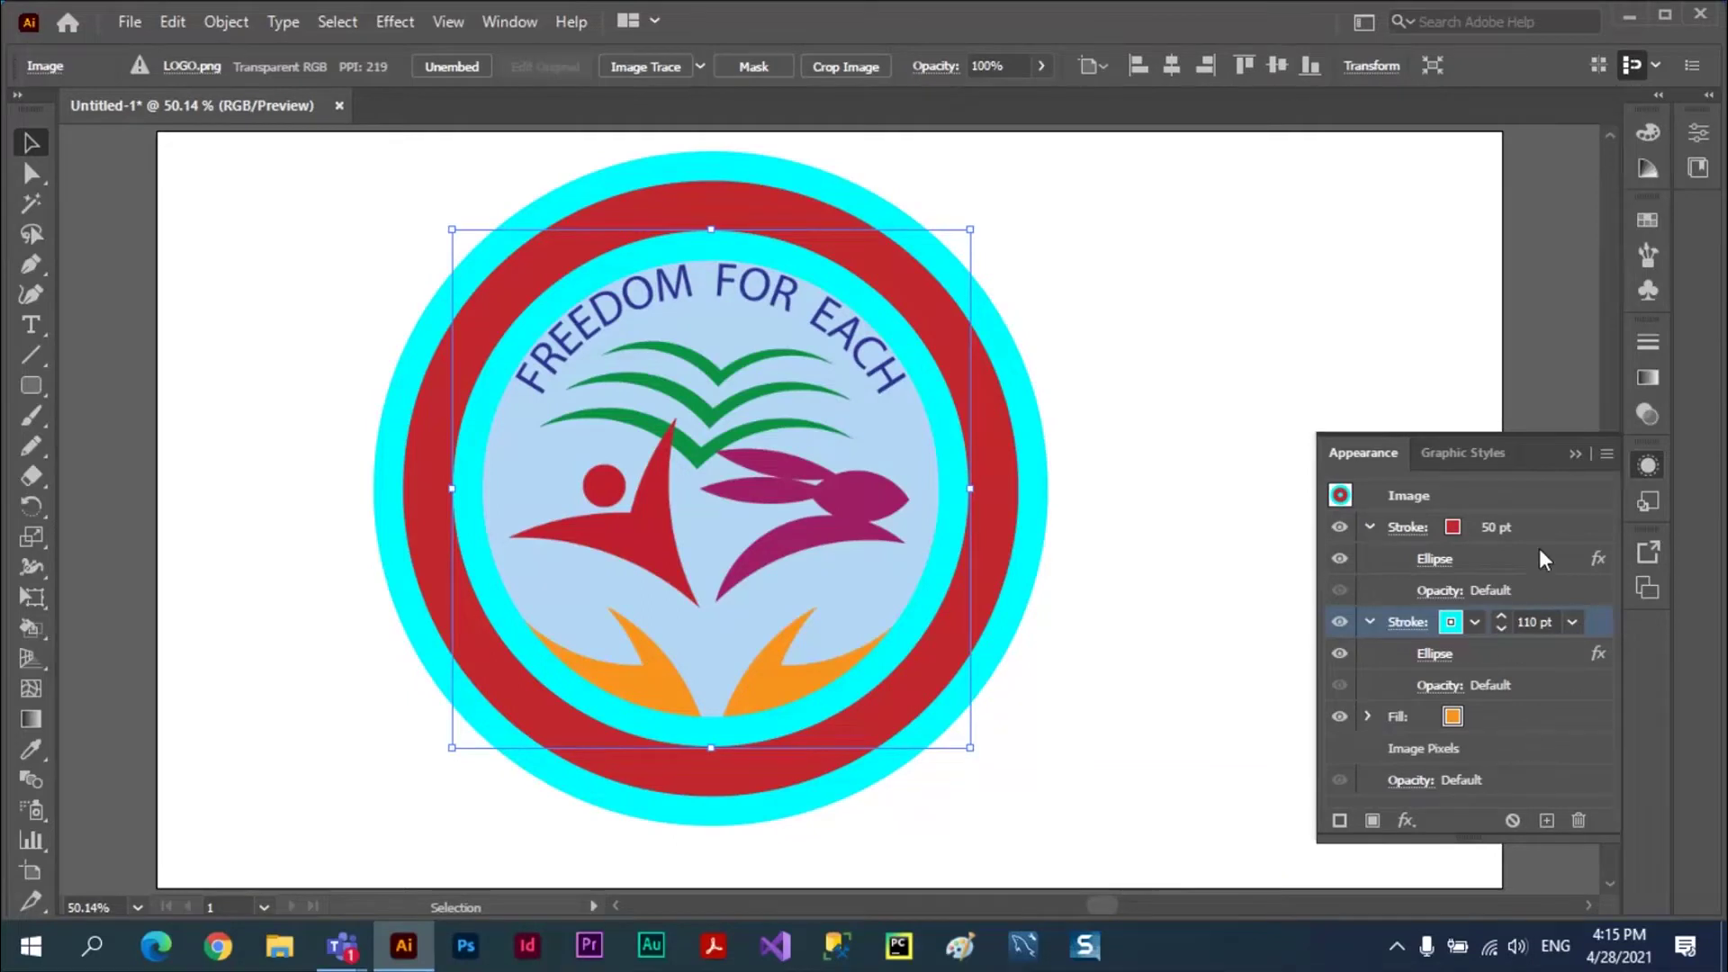
- Reorder the logo's appearance so the fill comes first, followed by the 50 pt red stroke and the cyan stroke
left_click_drag(1536, 528, 1527, 728)
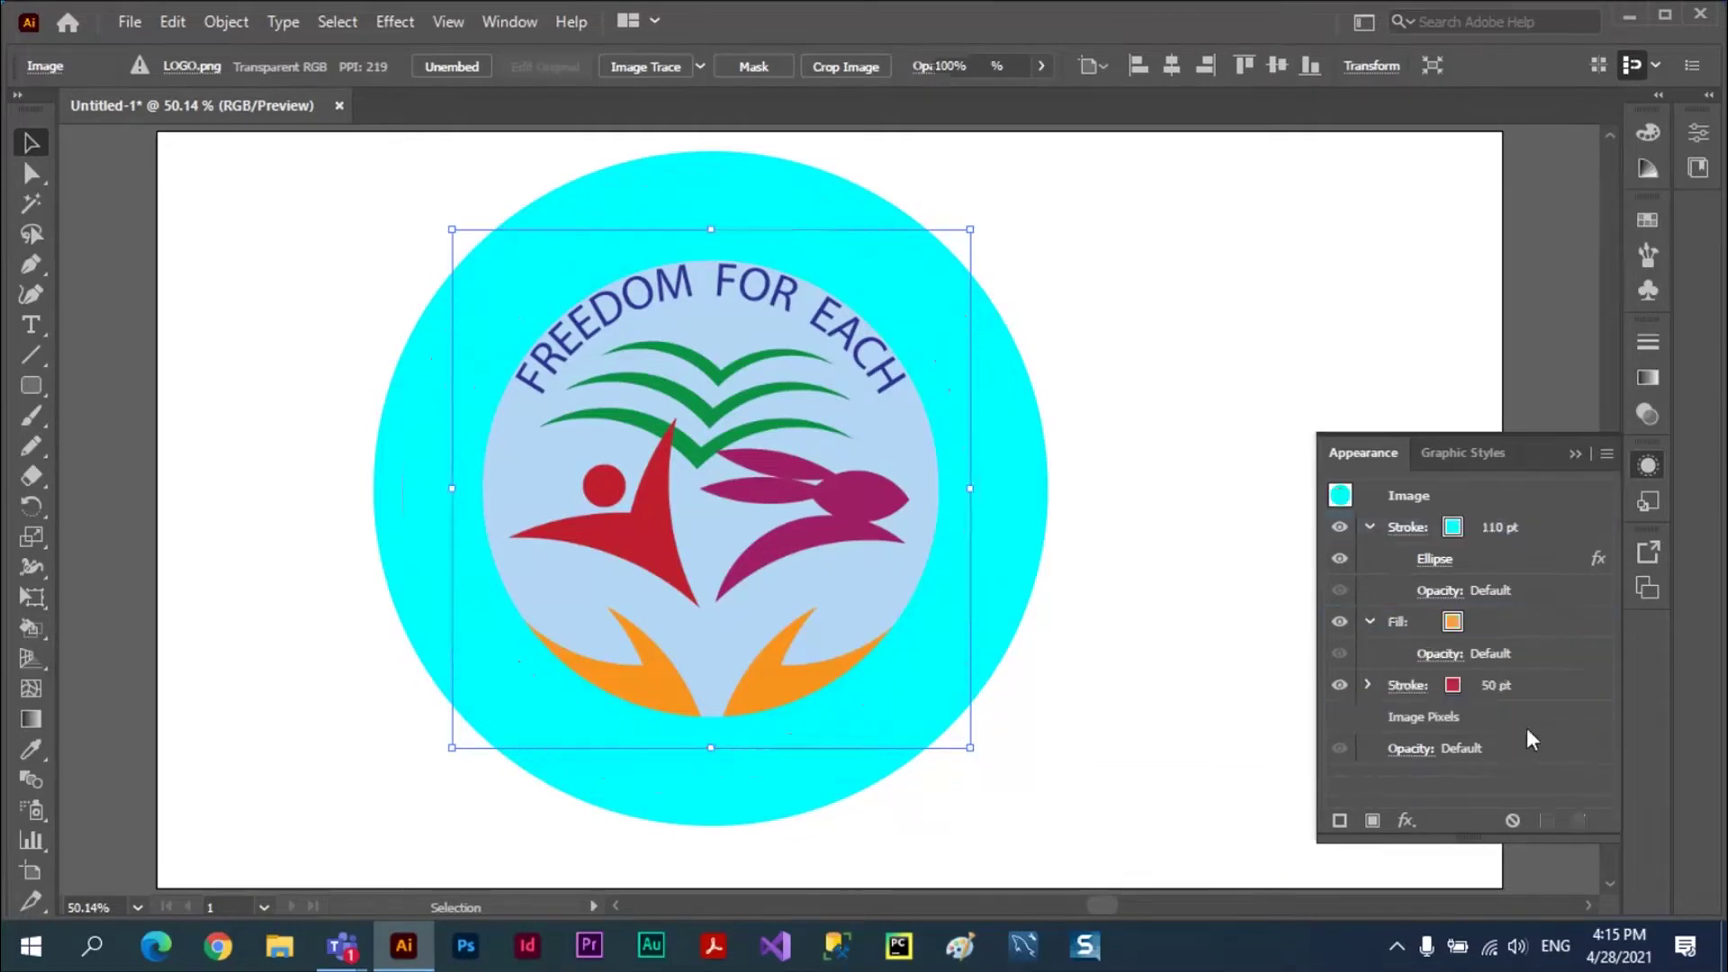
left_click_drag(1553, 533, 1551, 698)
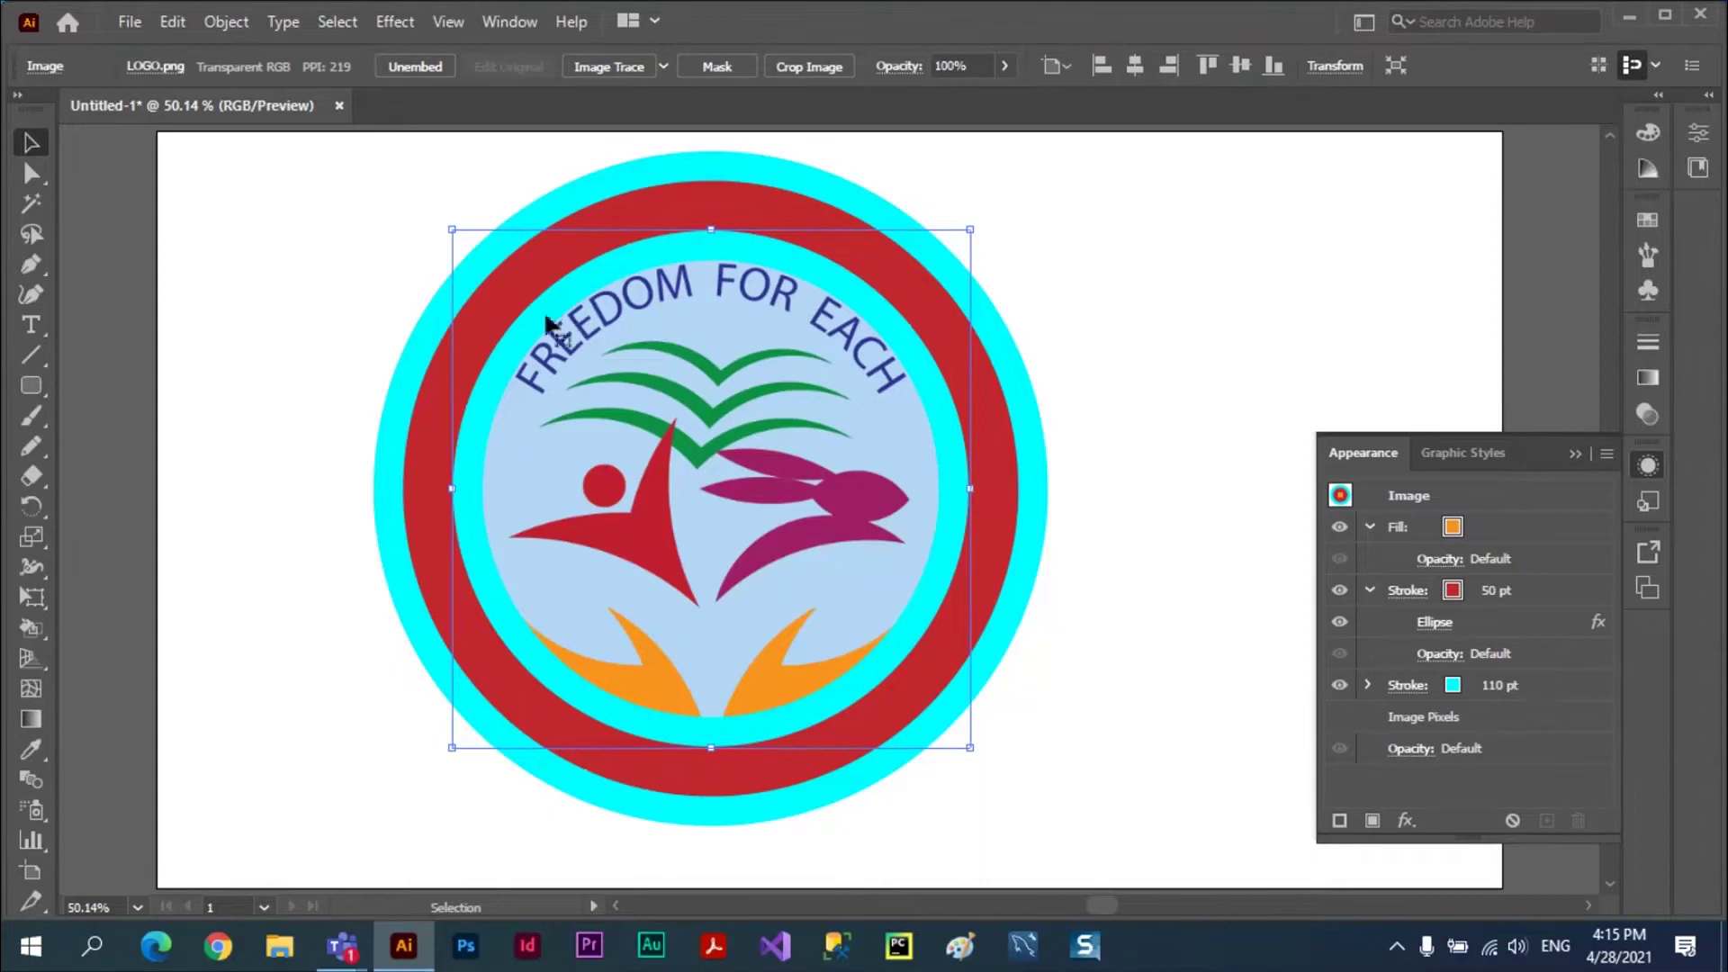
- Examine the cyan stroke's weight and alignment options and collapse the fill's details in the appearance list
left_click(1391, 686)
left_click(1407, 686)
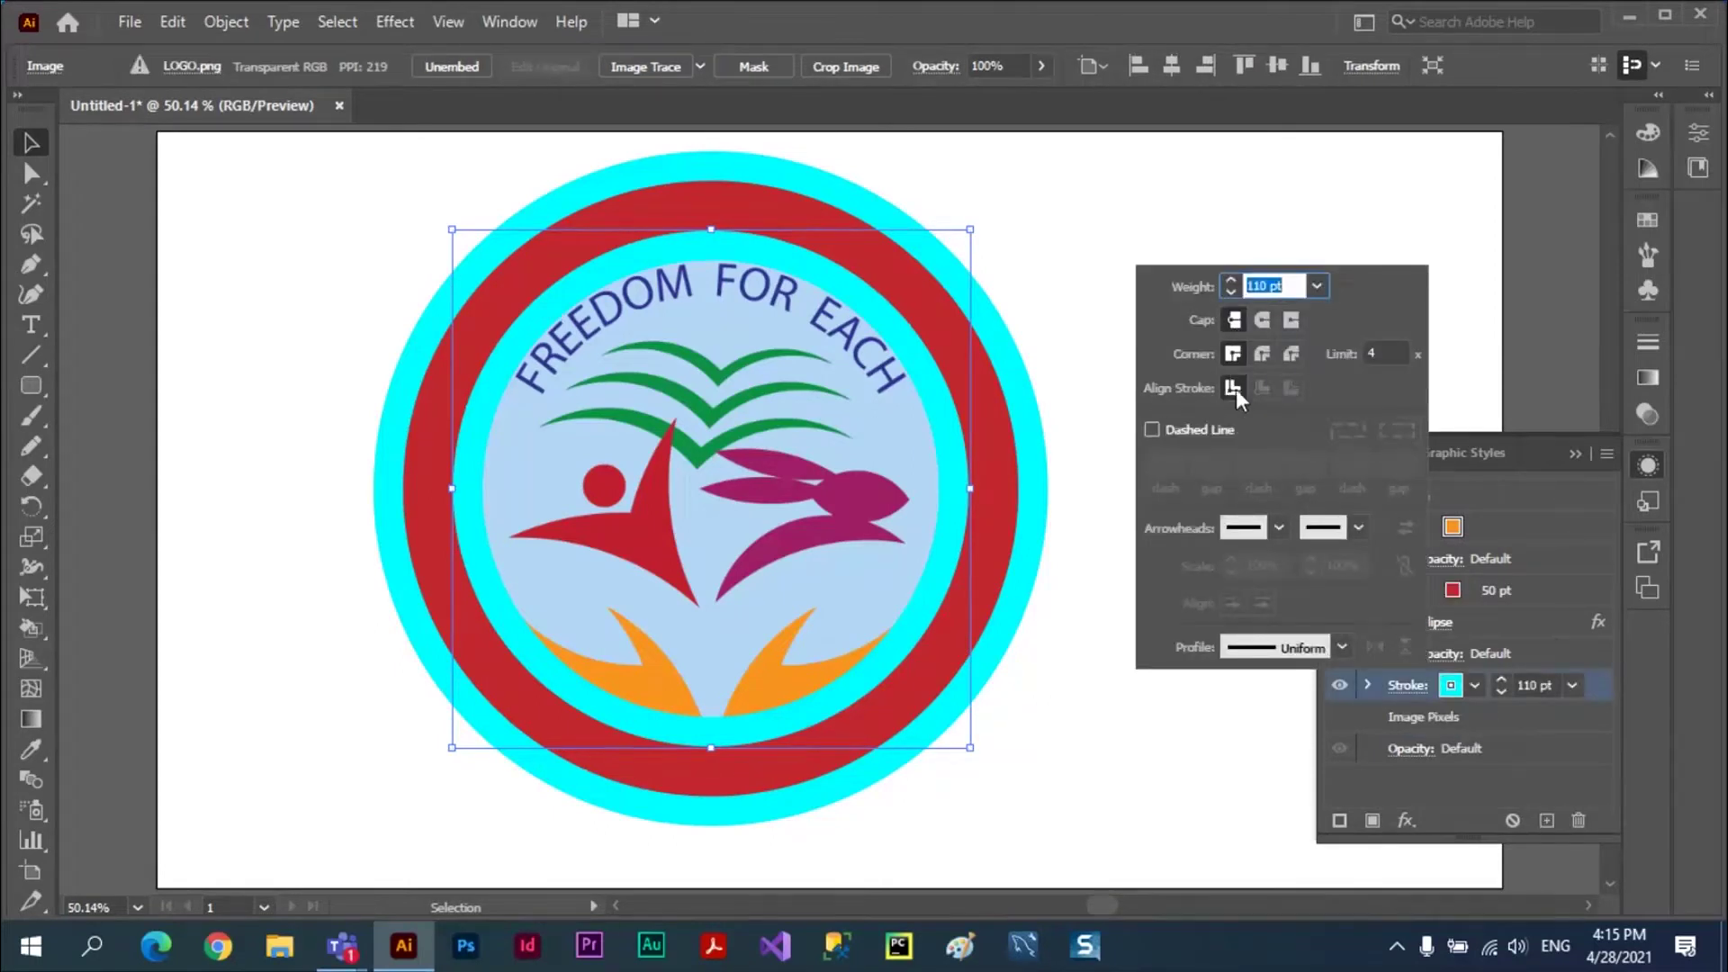
left_click(1568, 736)
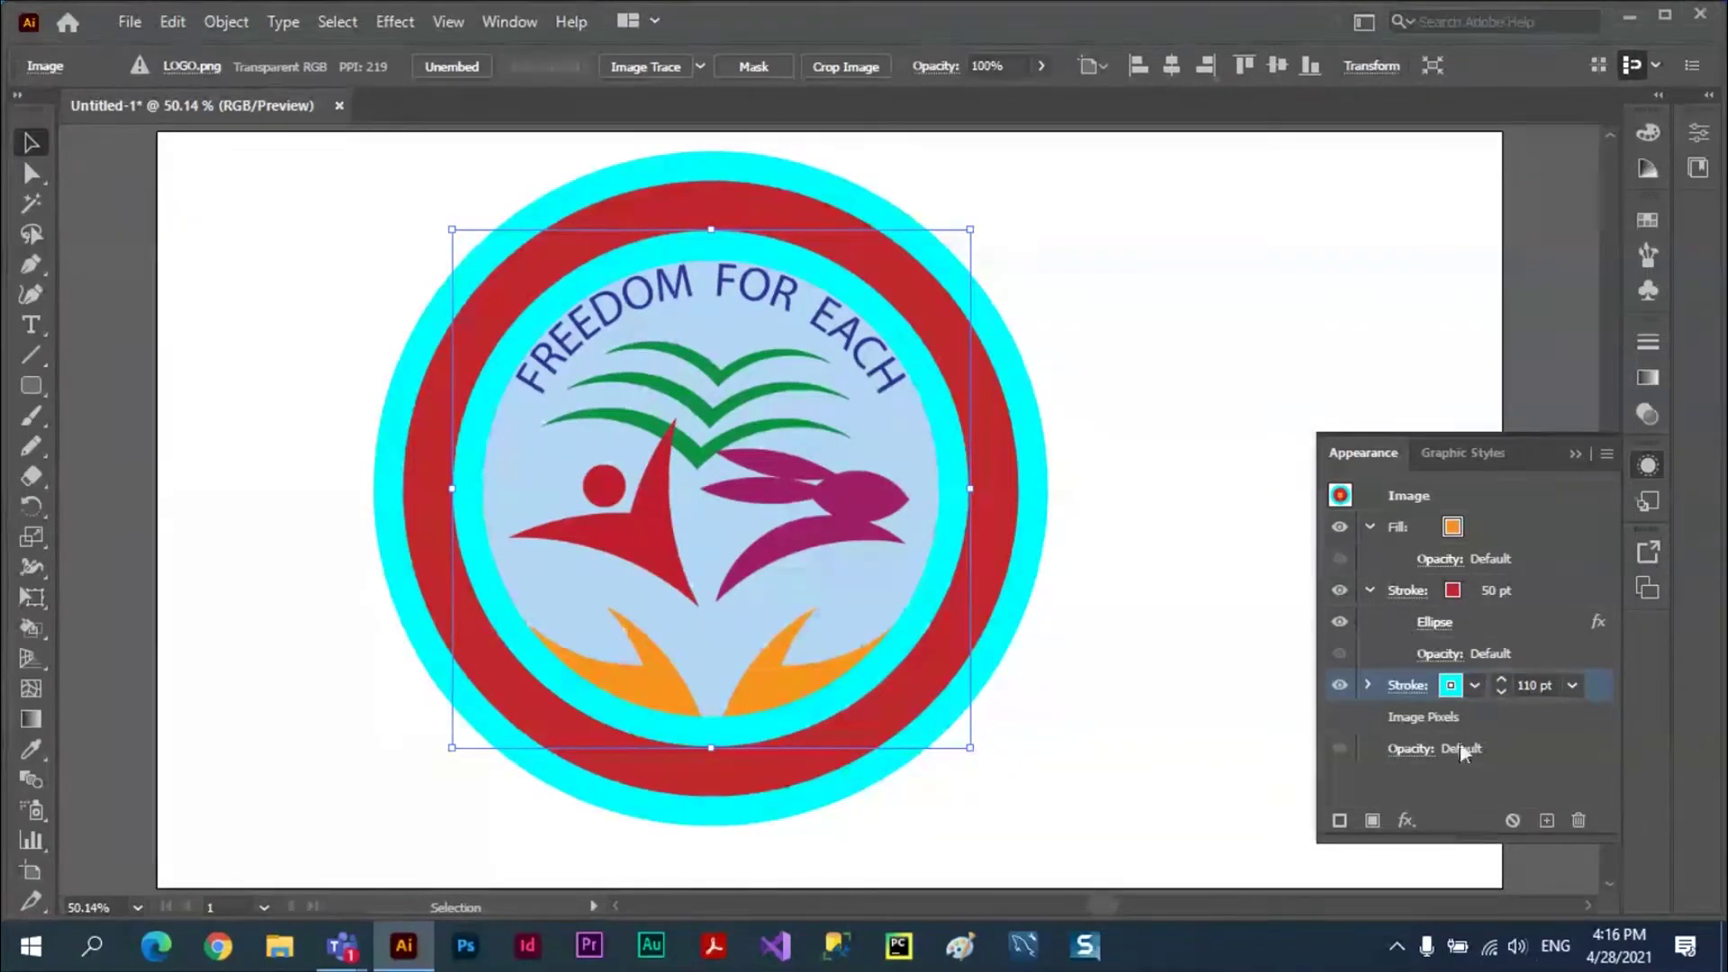
left_click(1370, 526)
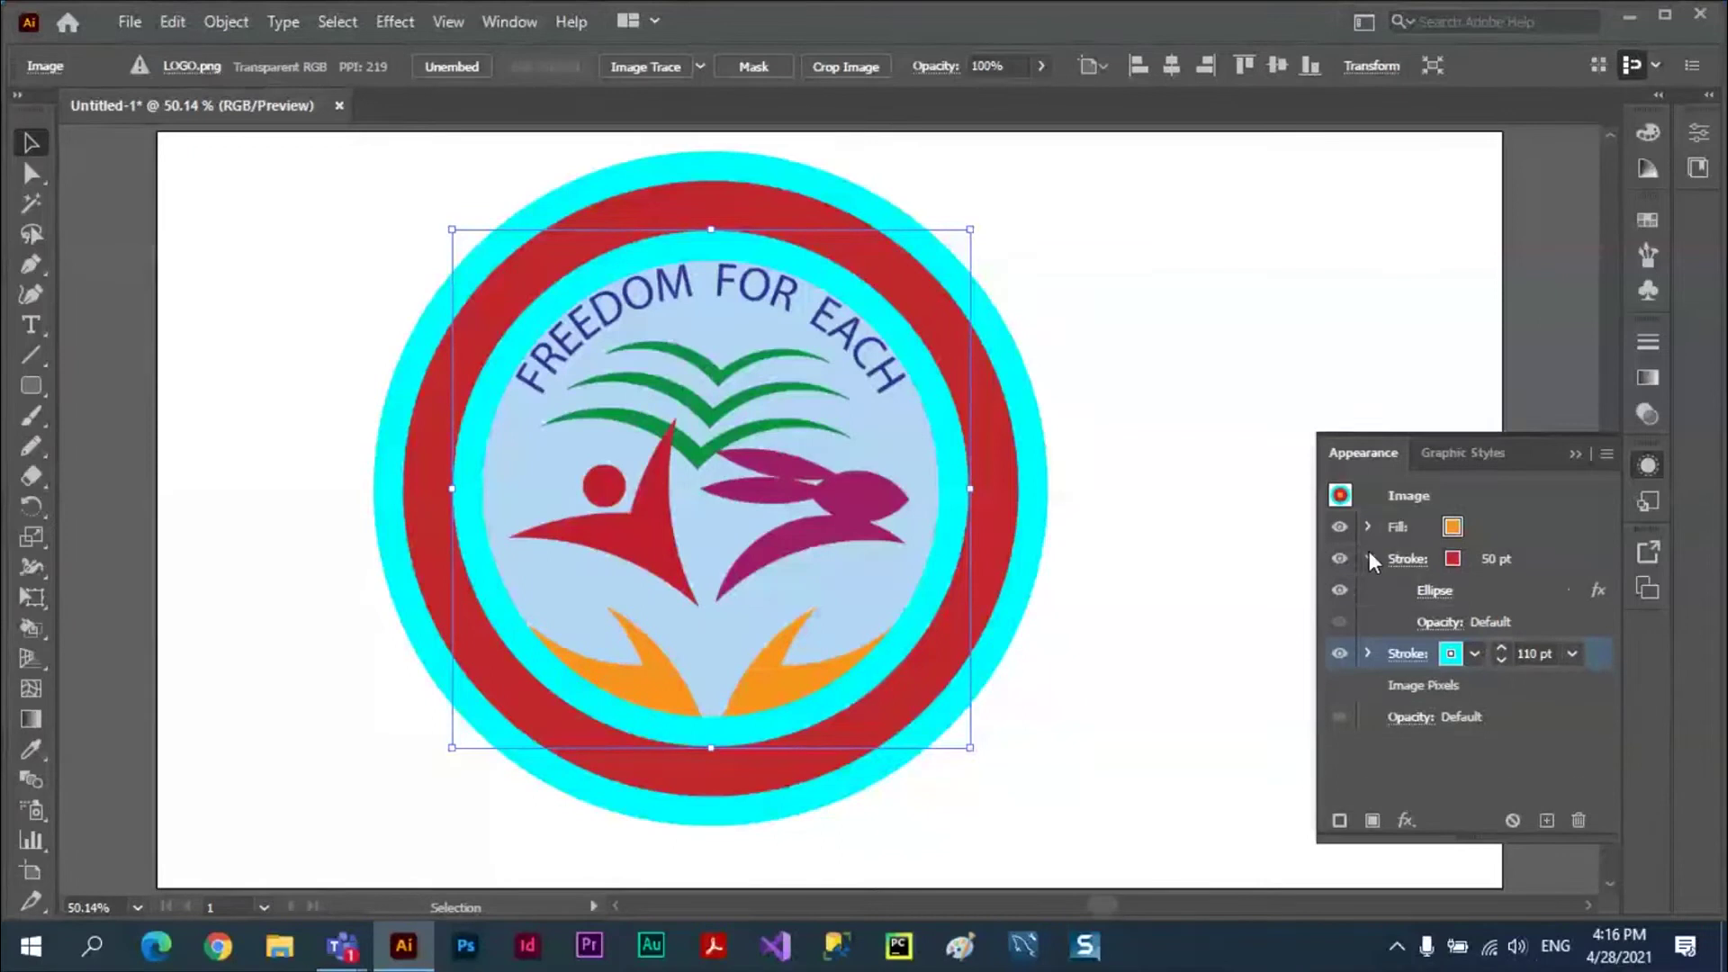
- Collapse the red stroke's details in the appearance list and delete the styled logo from the artboard
left_click(1368, 556)
left_click(1421, 529)
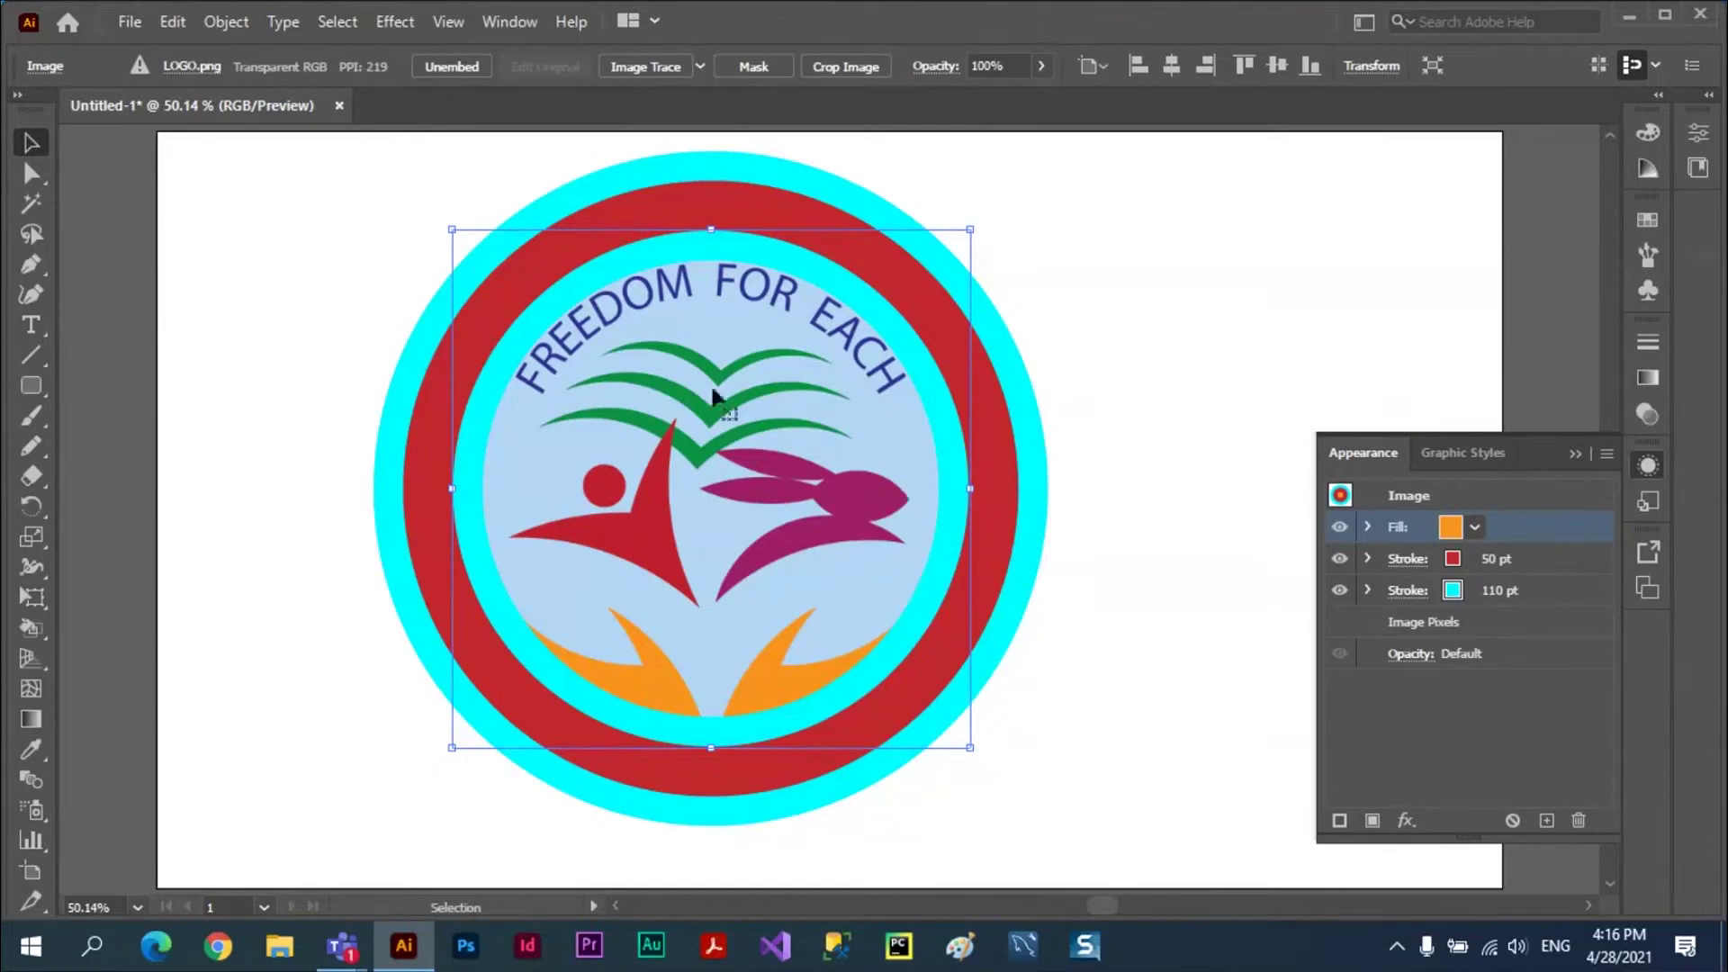
key("Delete")
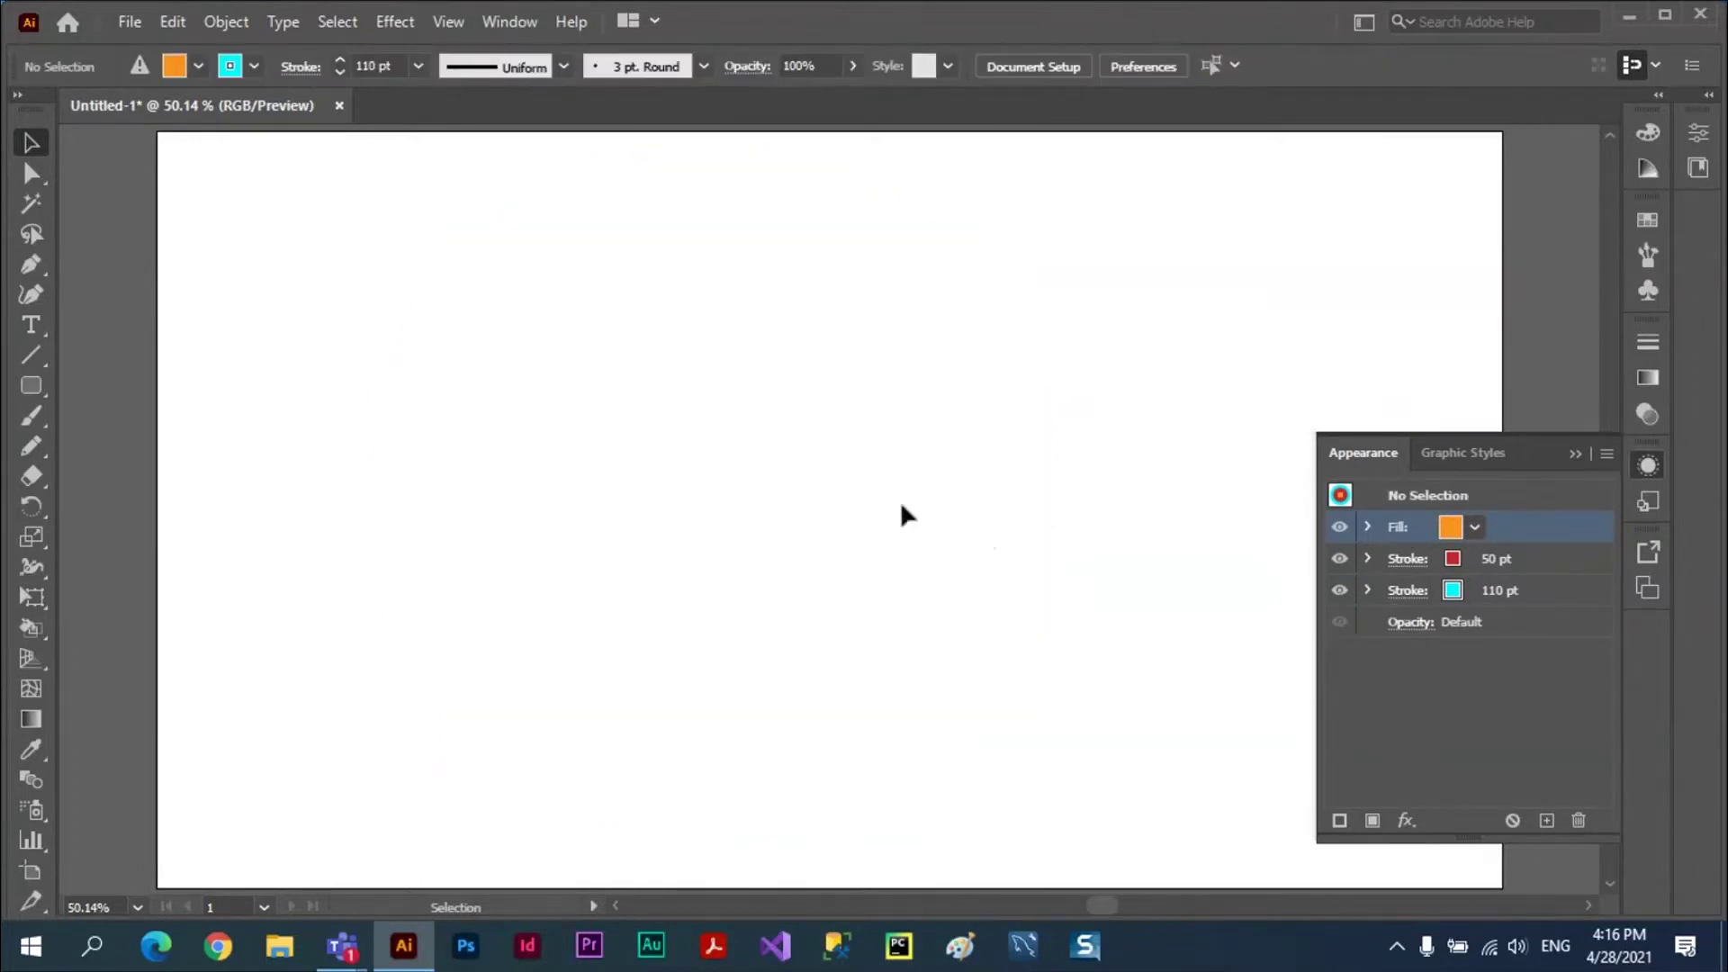
- Place the man's portrait photo from the Desktop subfolder as a linked image in the upper-left area of the artboard
left_click(131, 24)
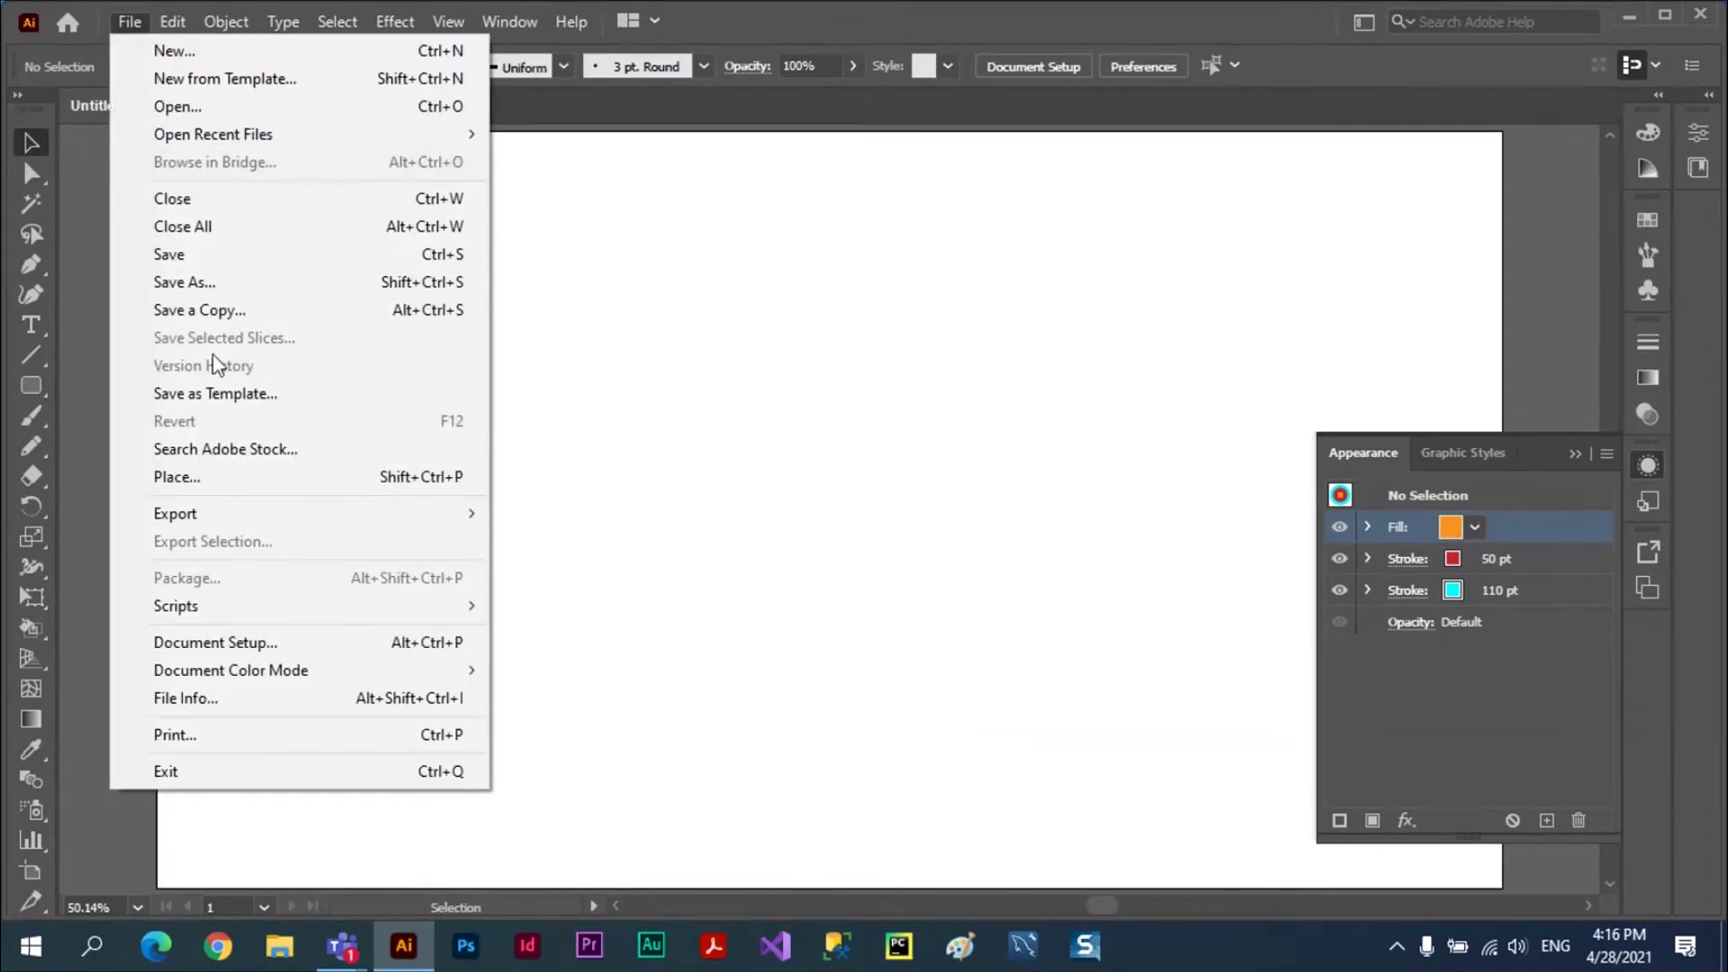
left_click(189, 479)
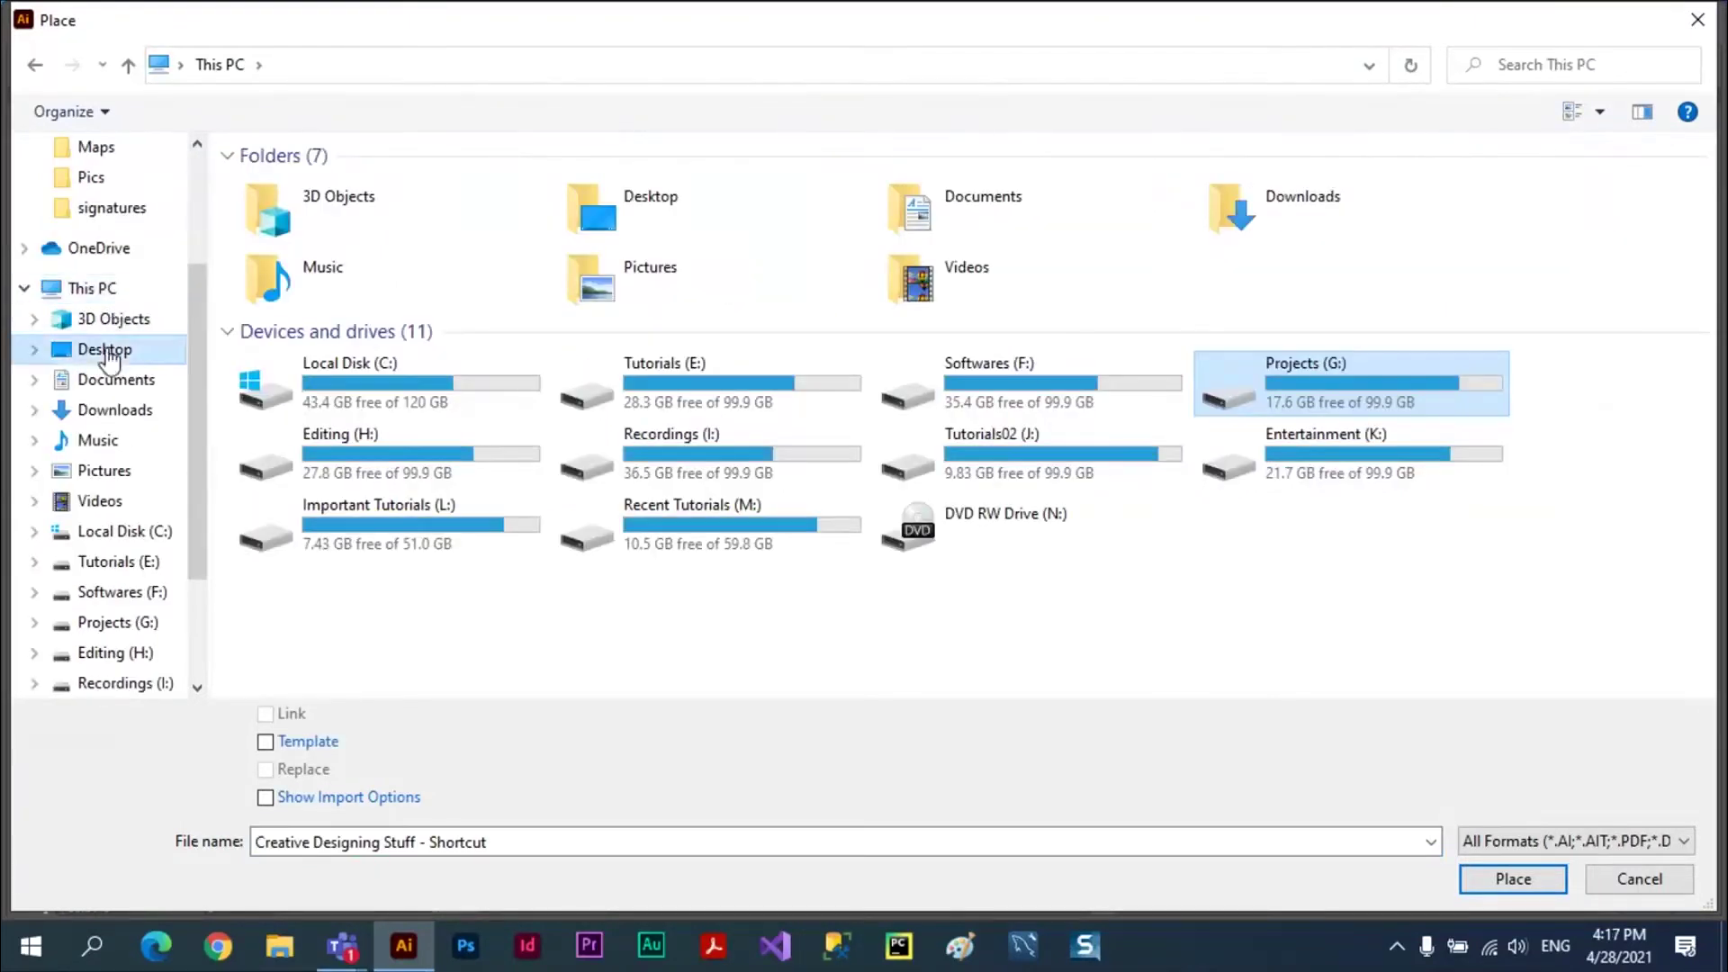
left_click(106, 354)
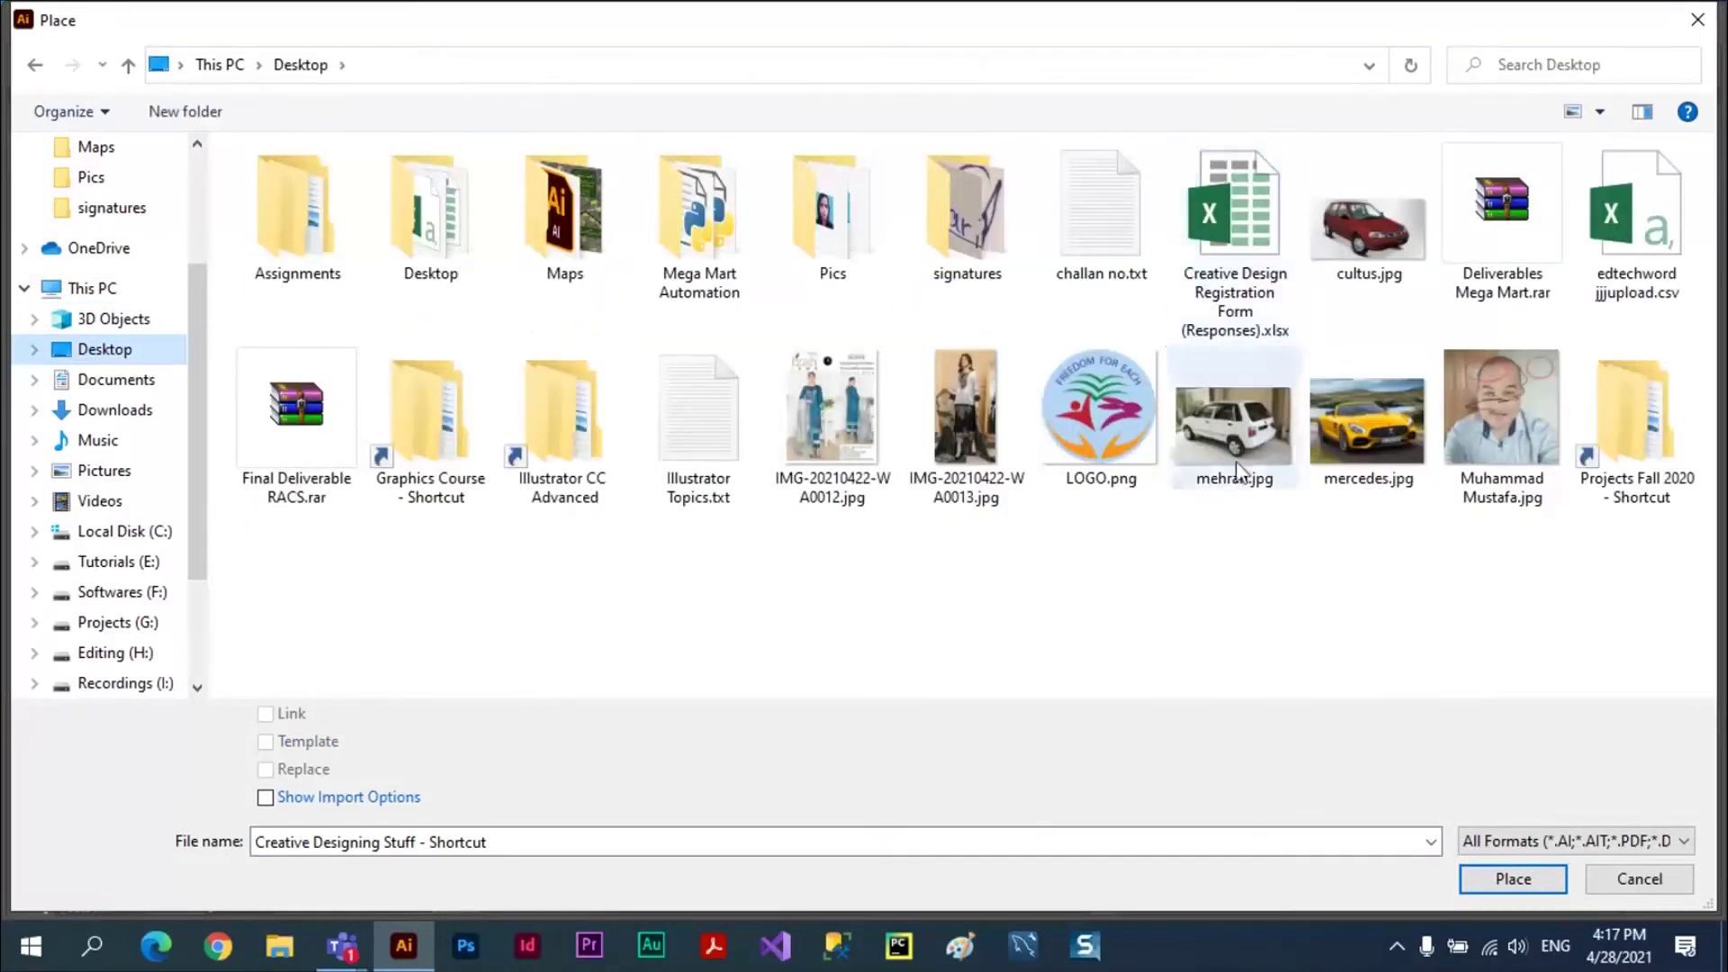
left_click(448, 239)
double_click(447, 239)
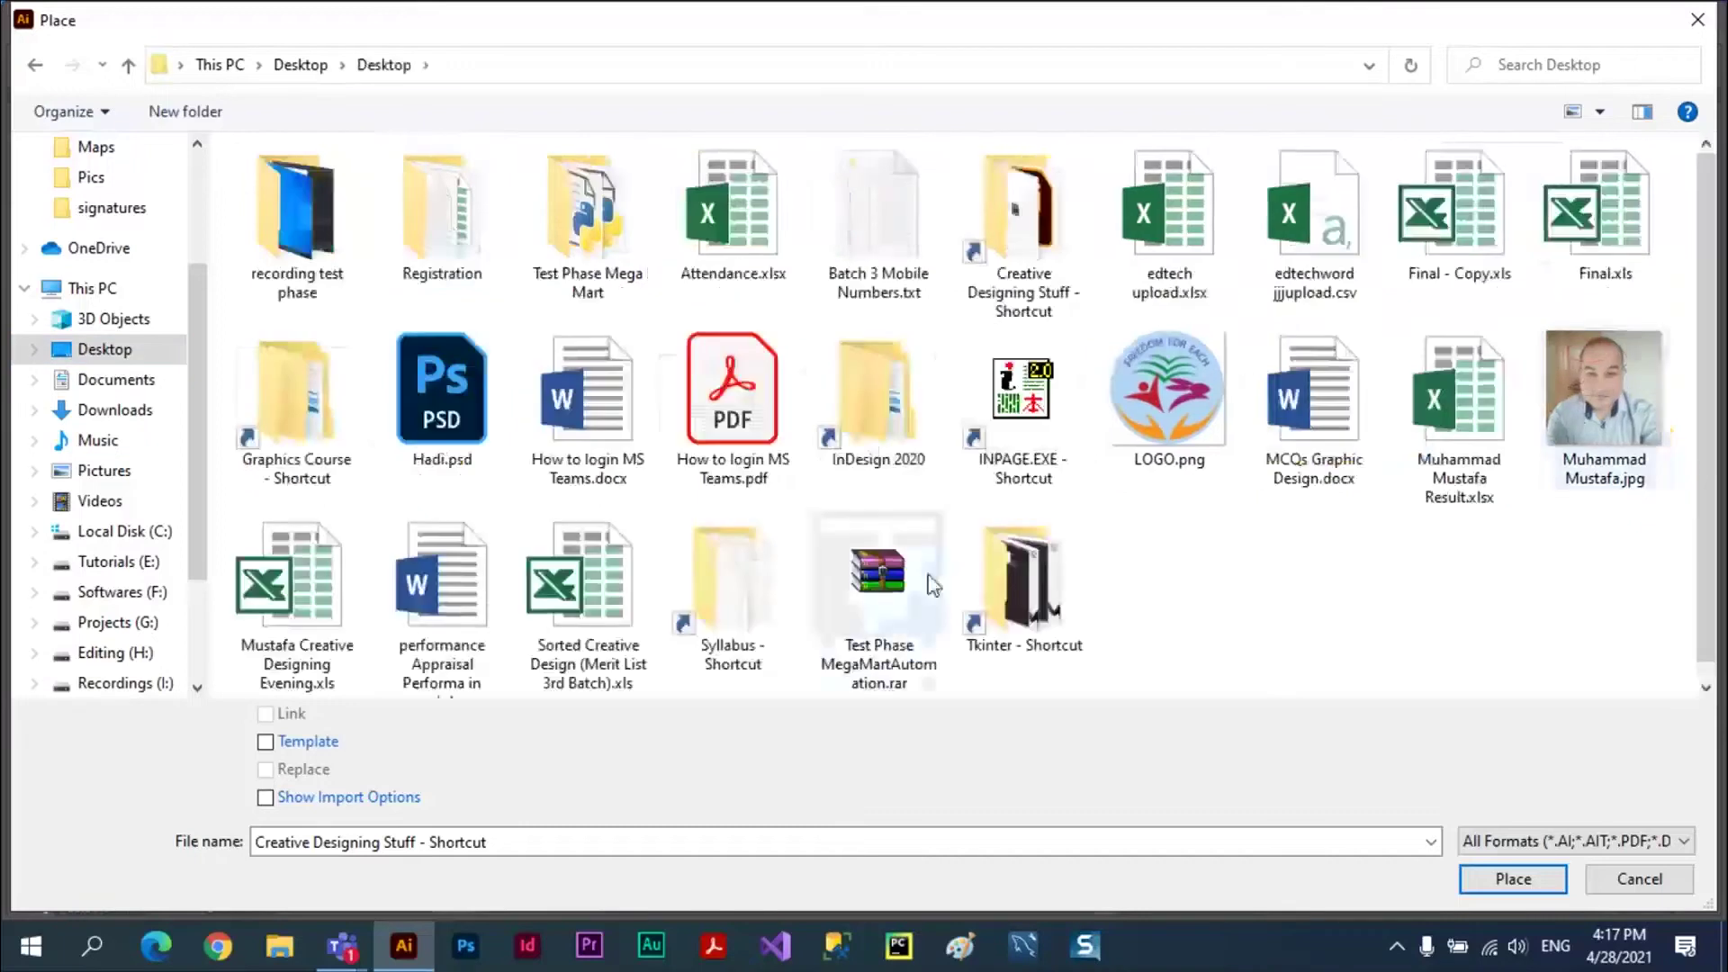
left_click(1611, 405)
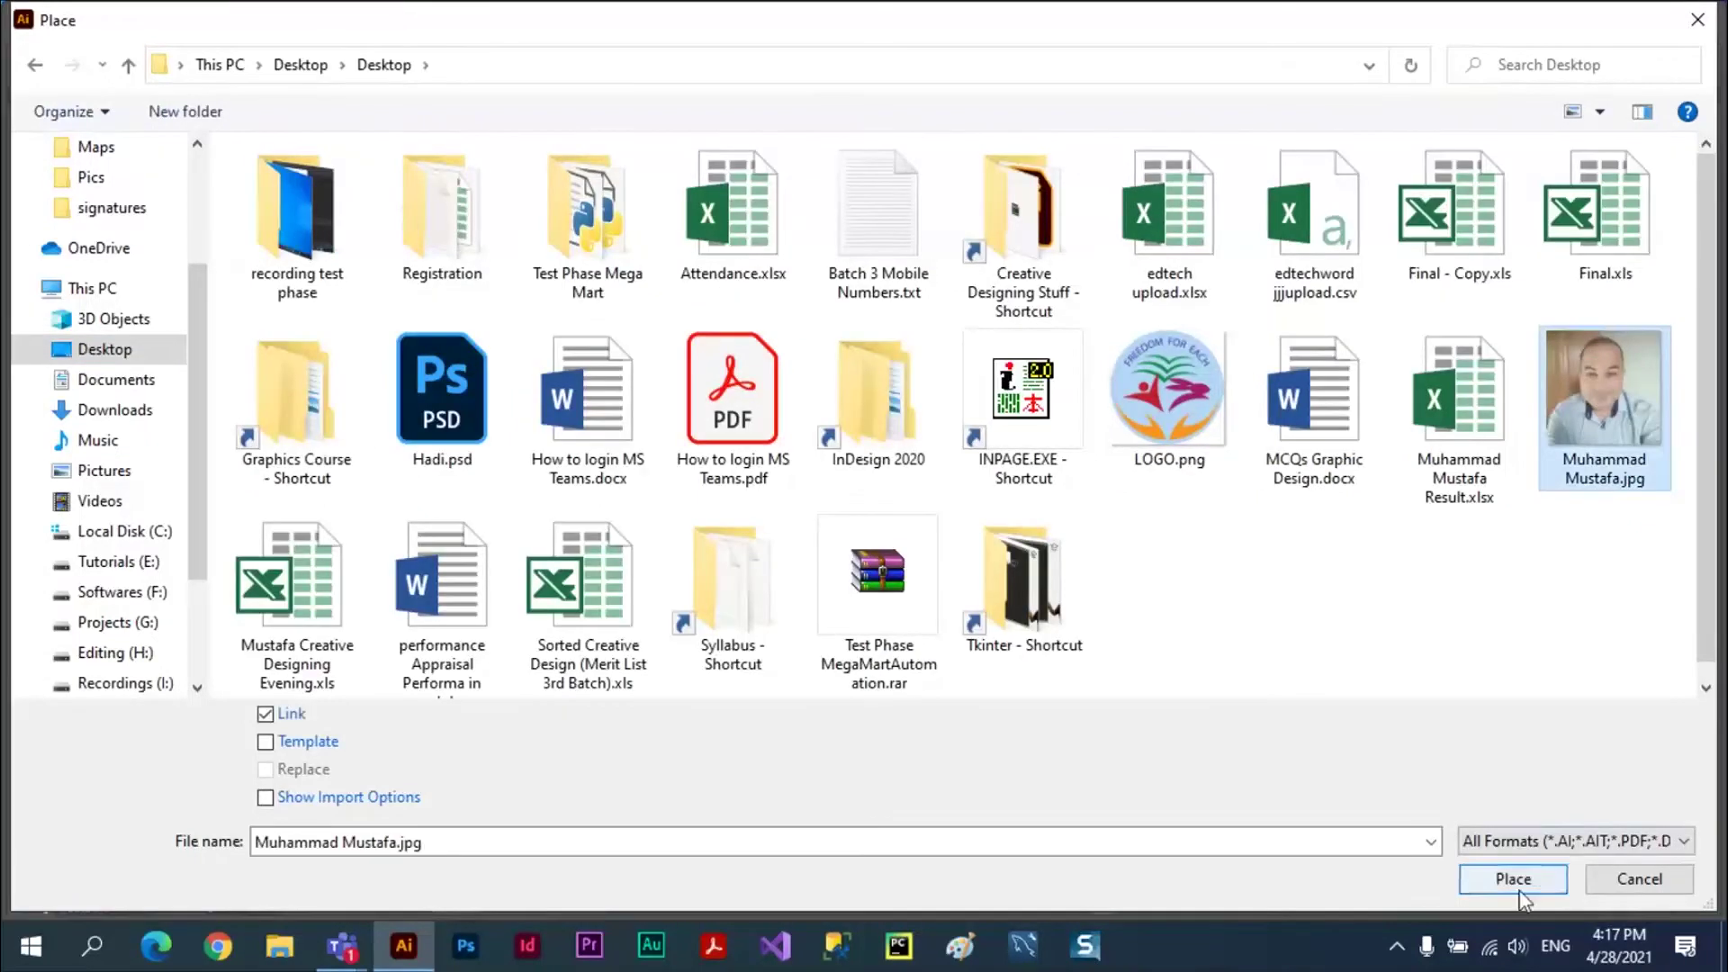
left_click(1481, 878)
left_click_drag(286, 236, 727, 677)
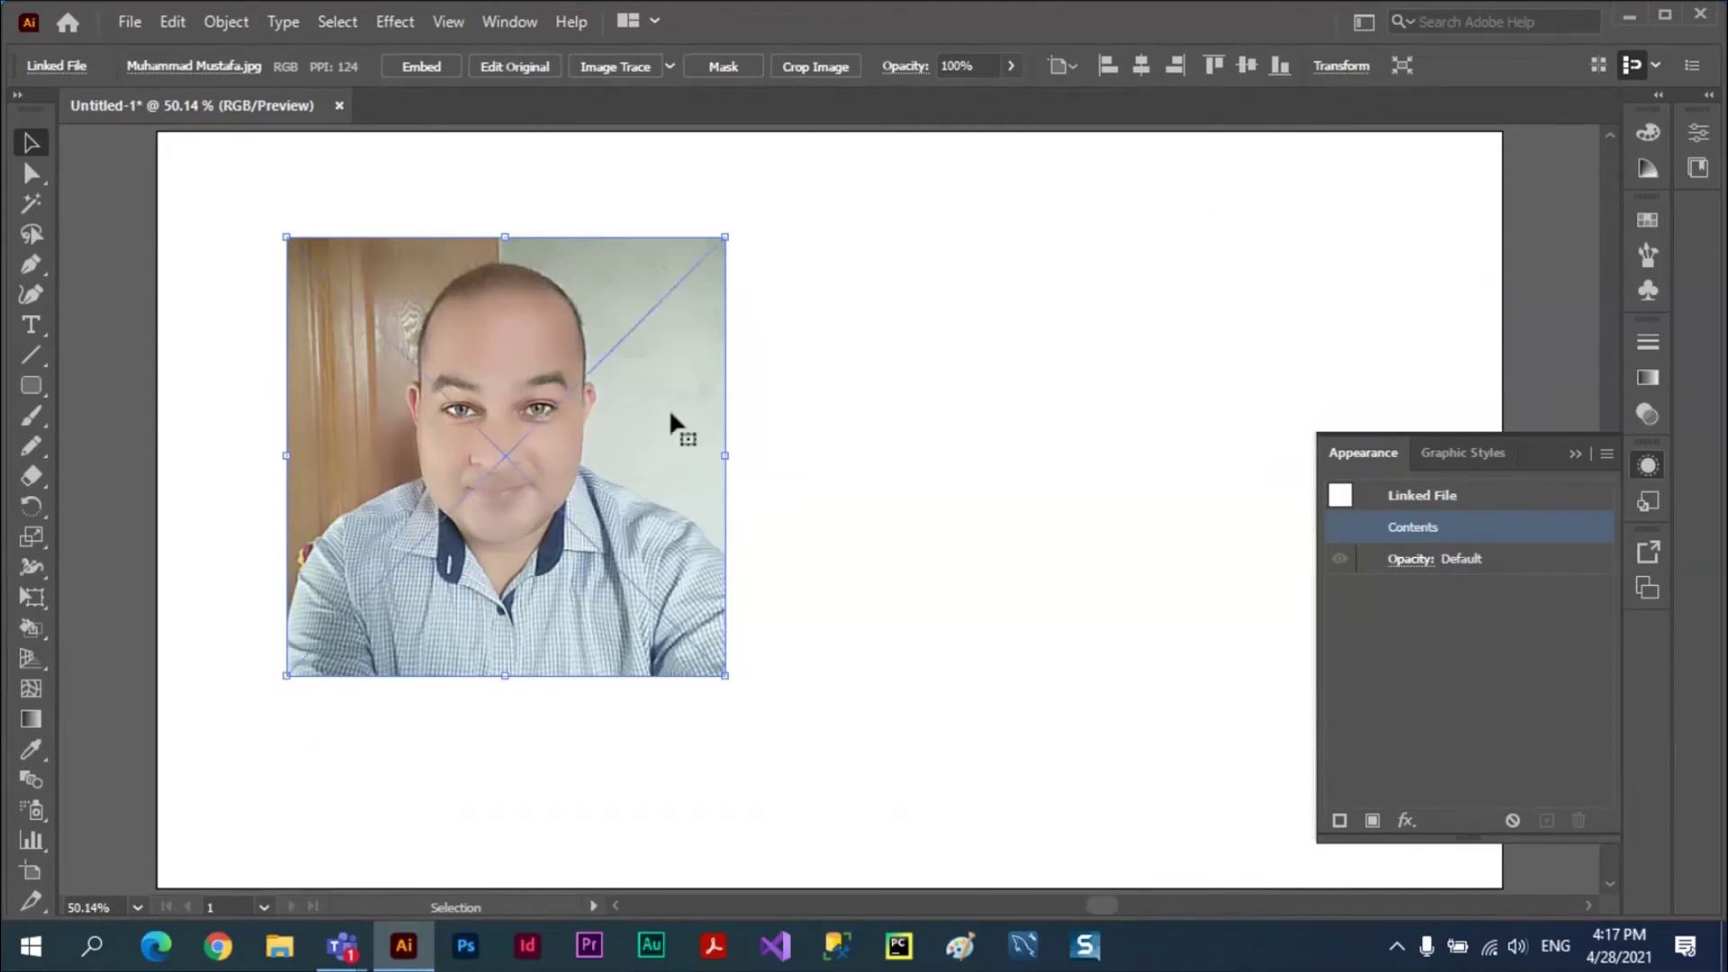
- Add a new fill to the linked portrait's appearance and colour it orange
left_click(1373, 822)
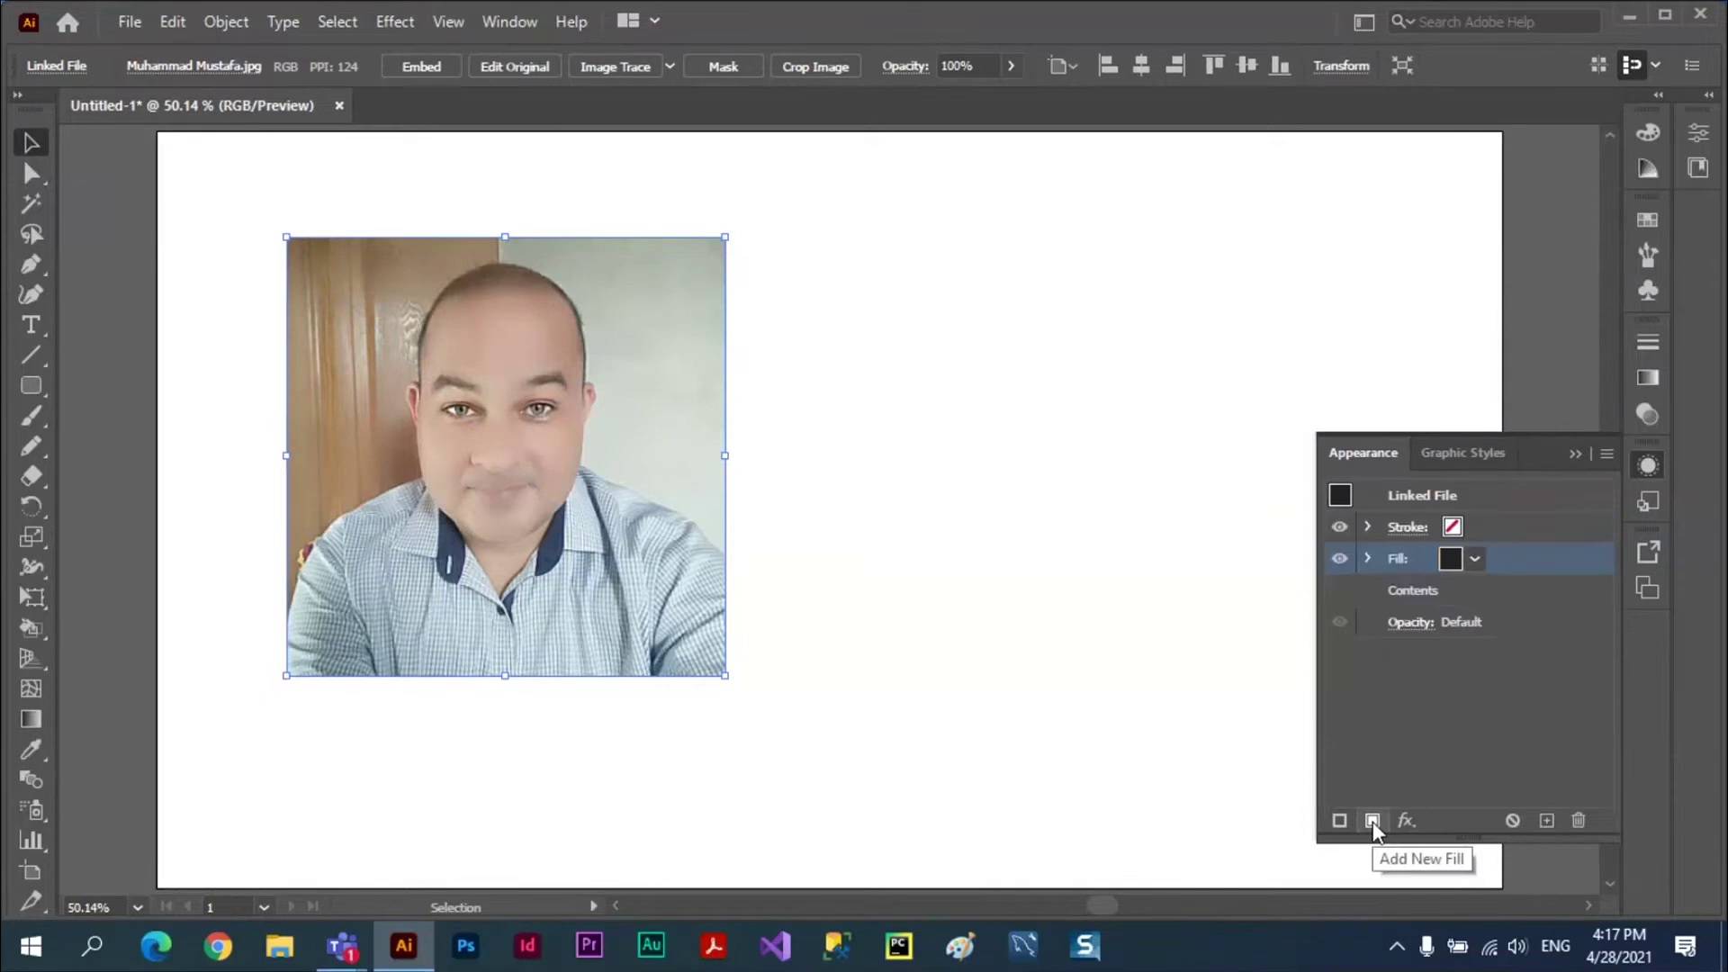
left_click(1475, 560)
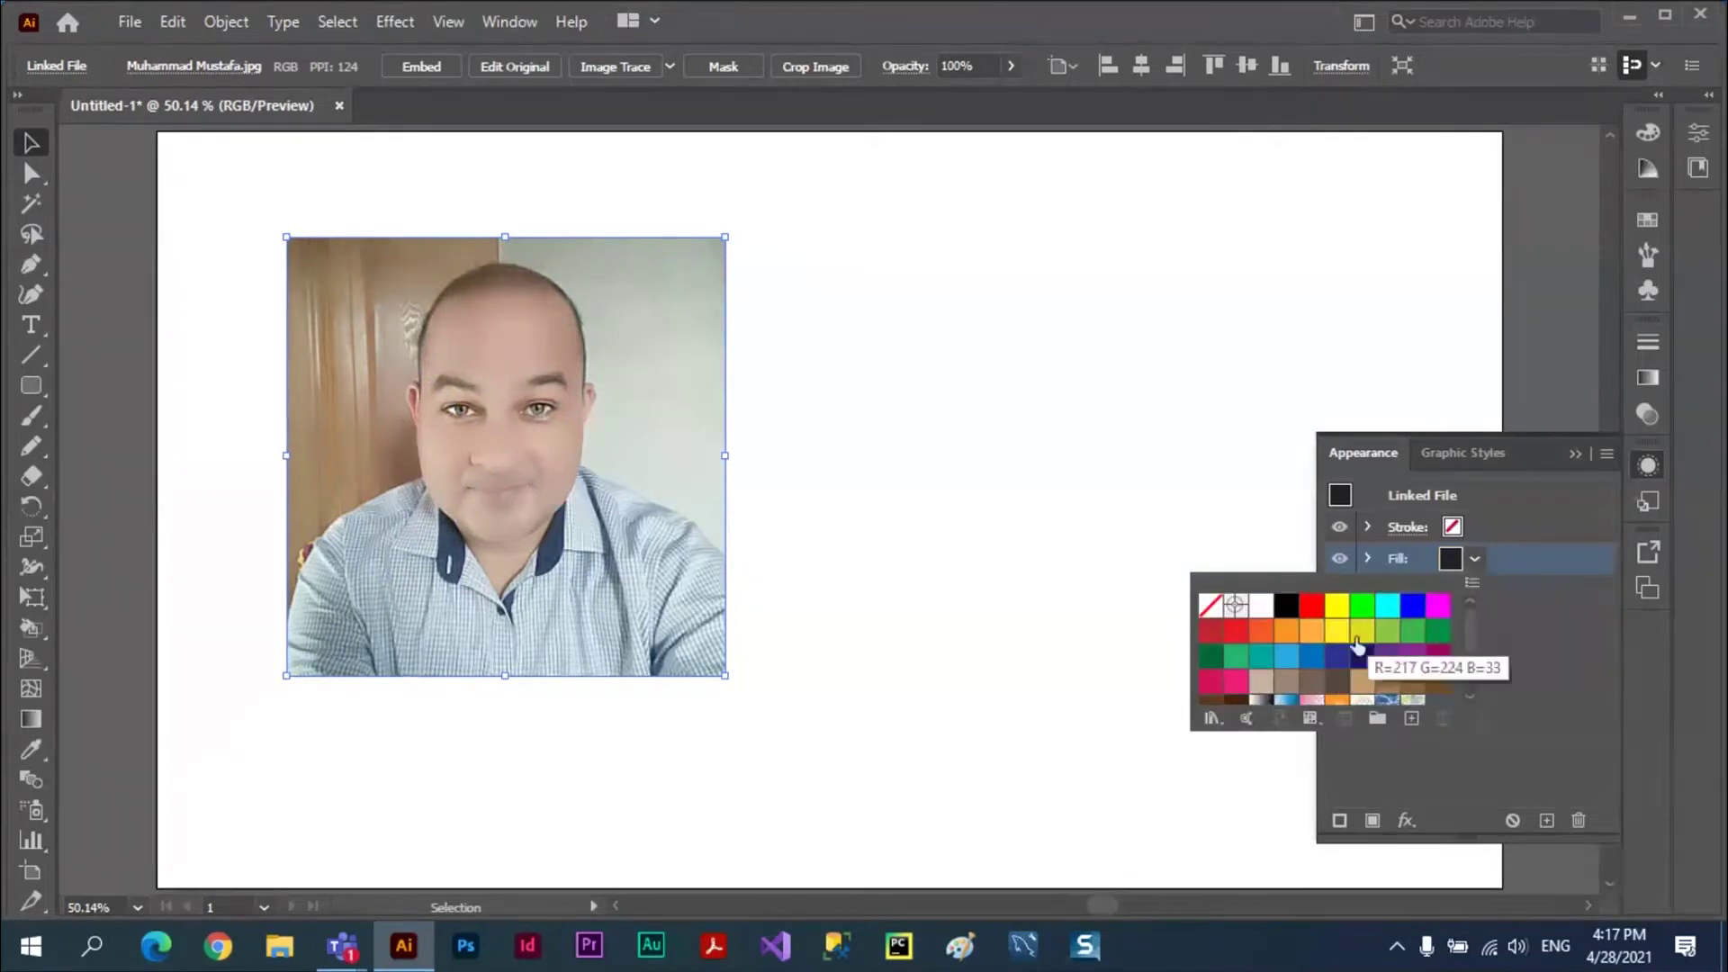
left_click(1283, 639)
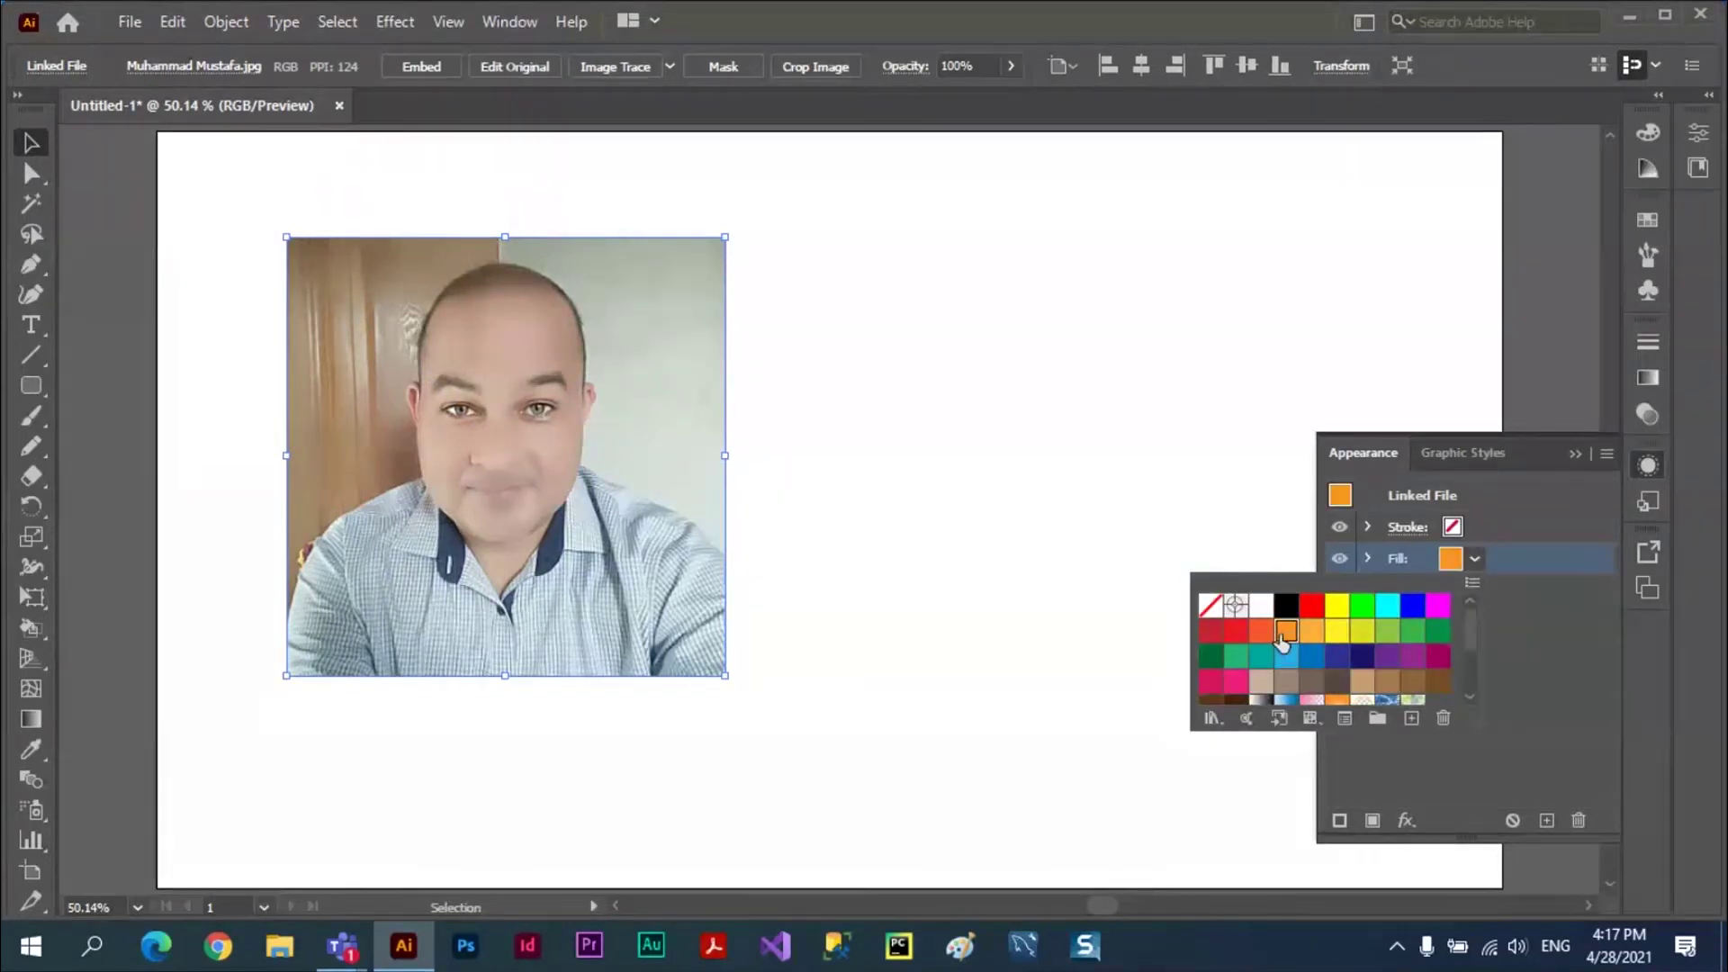
left_click(1516, 695)
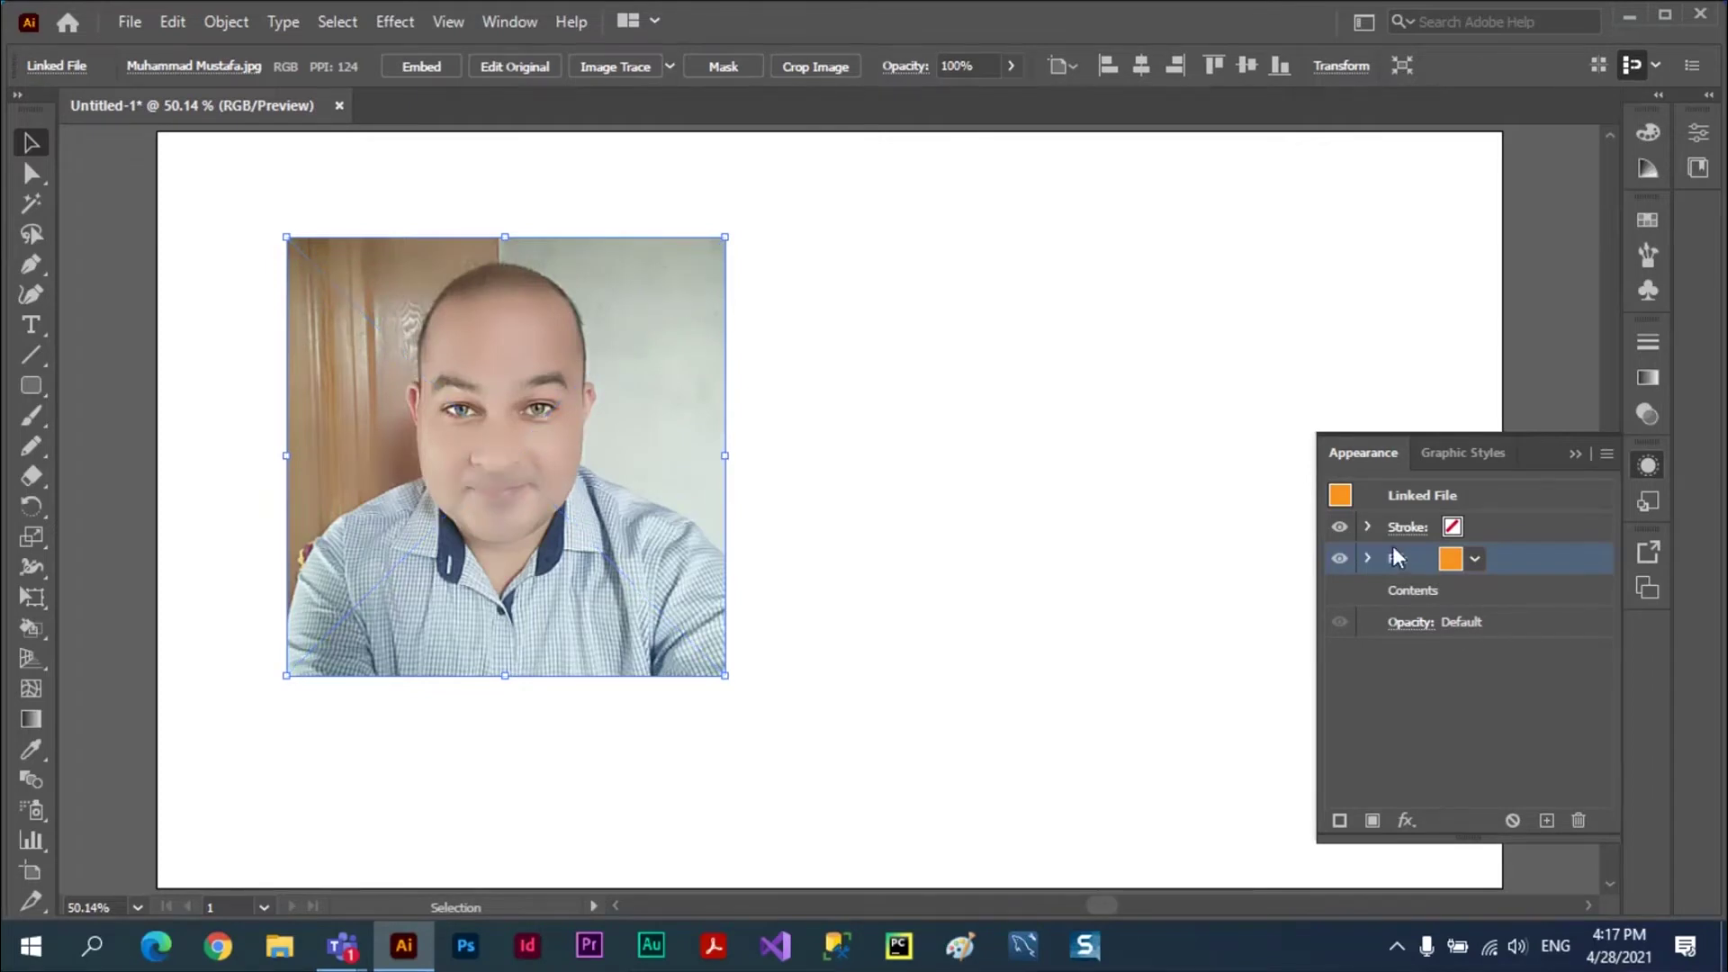
- Convert the orange fill to a rectangle with 0 px extra width and height, and move the image slightly up and to the right
left_click(1407, 821)
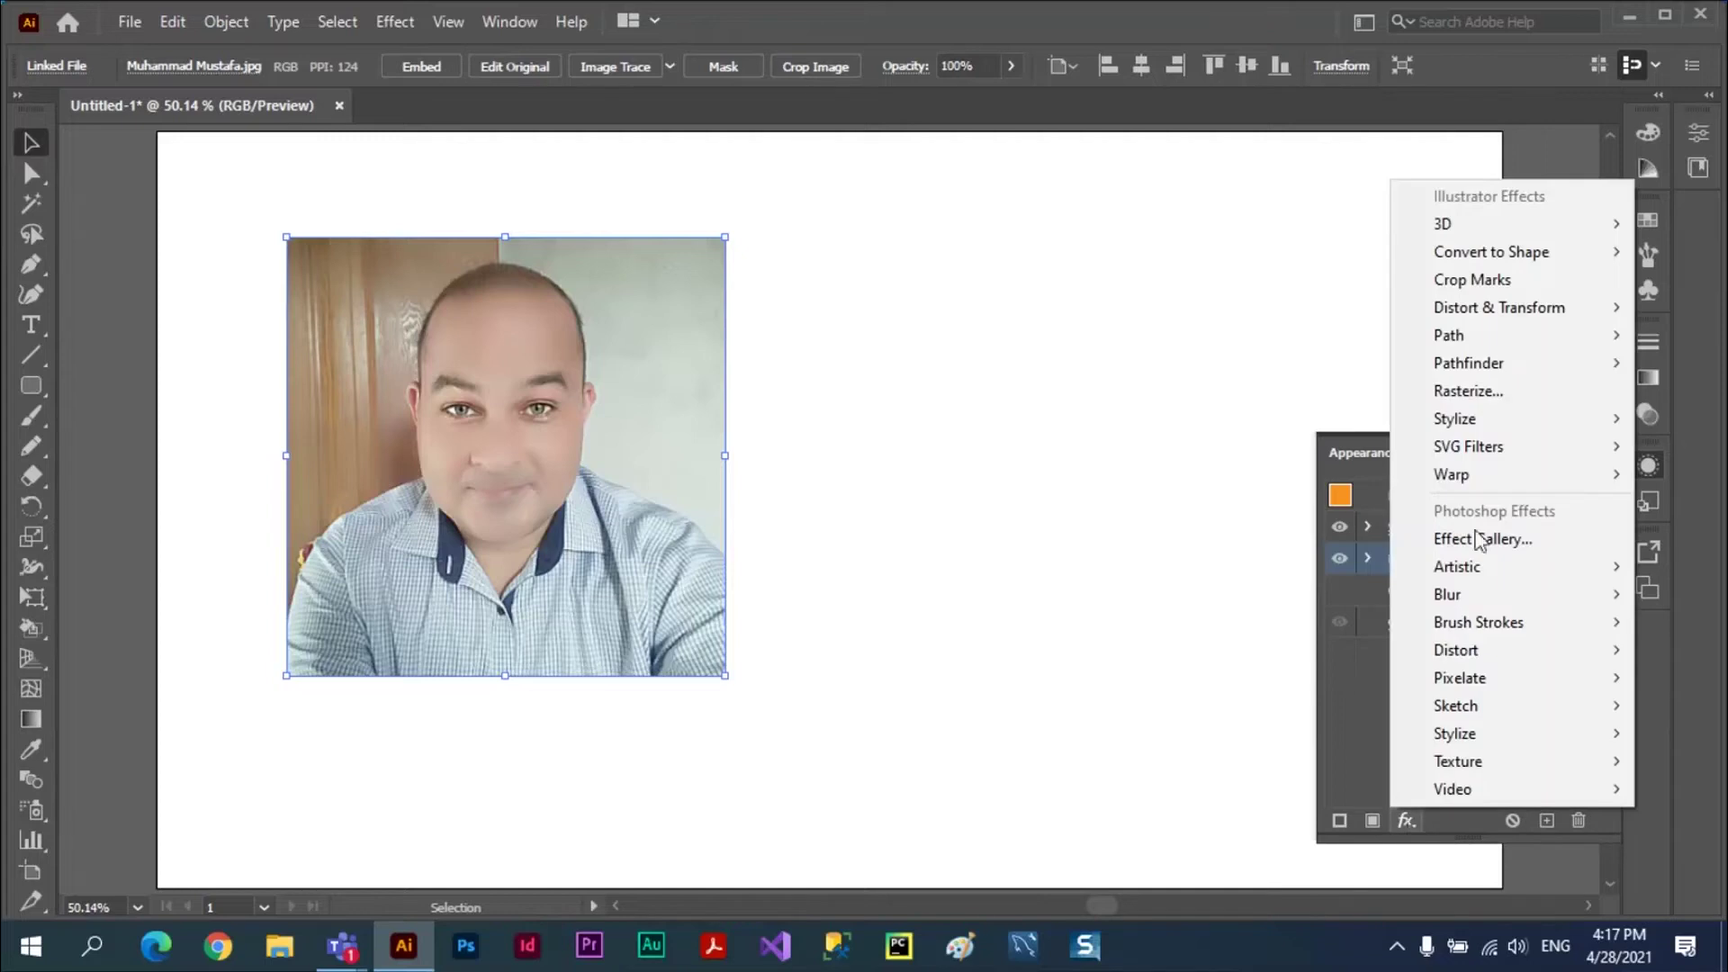
mouse_move(1499, 257)
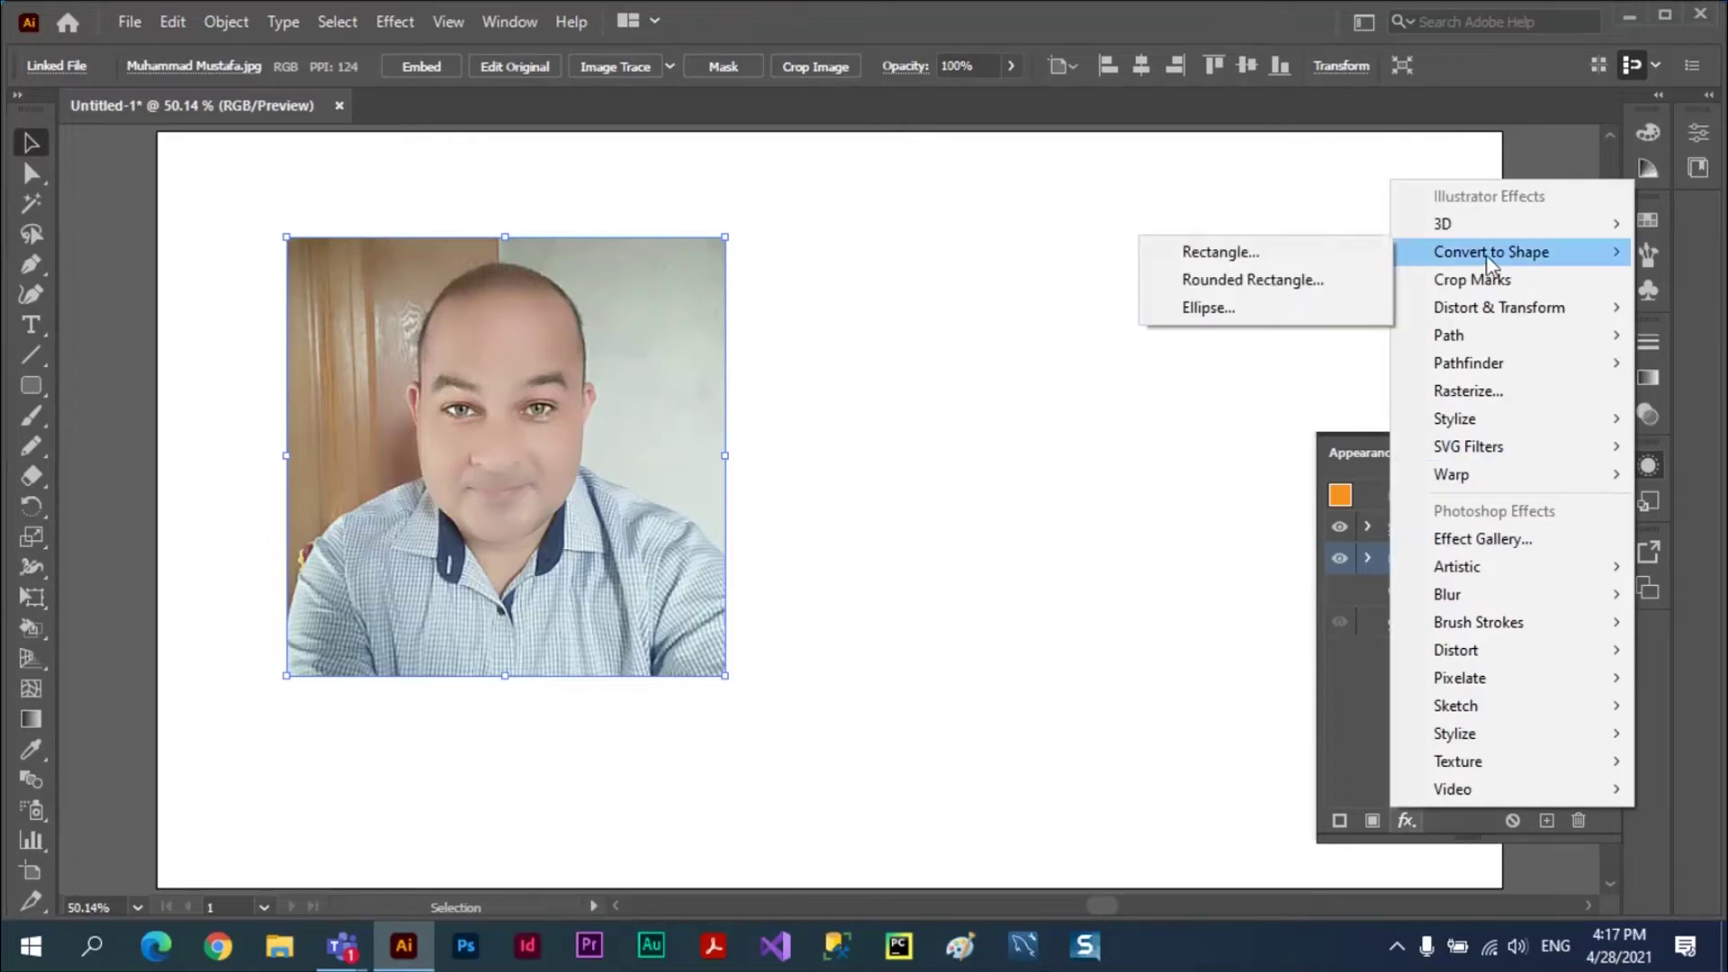
left_click(1218, 256)
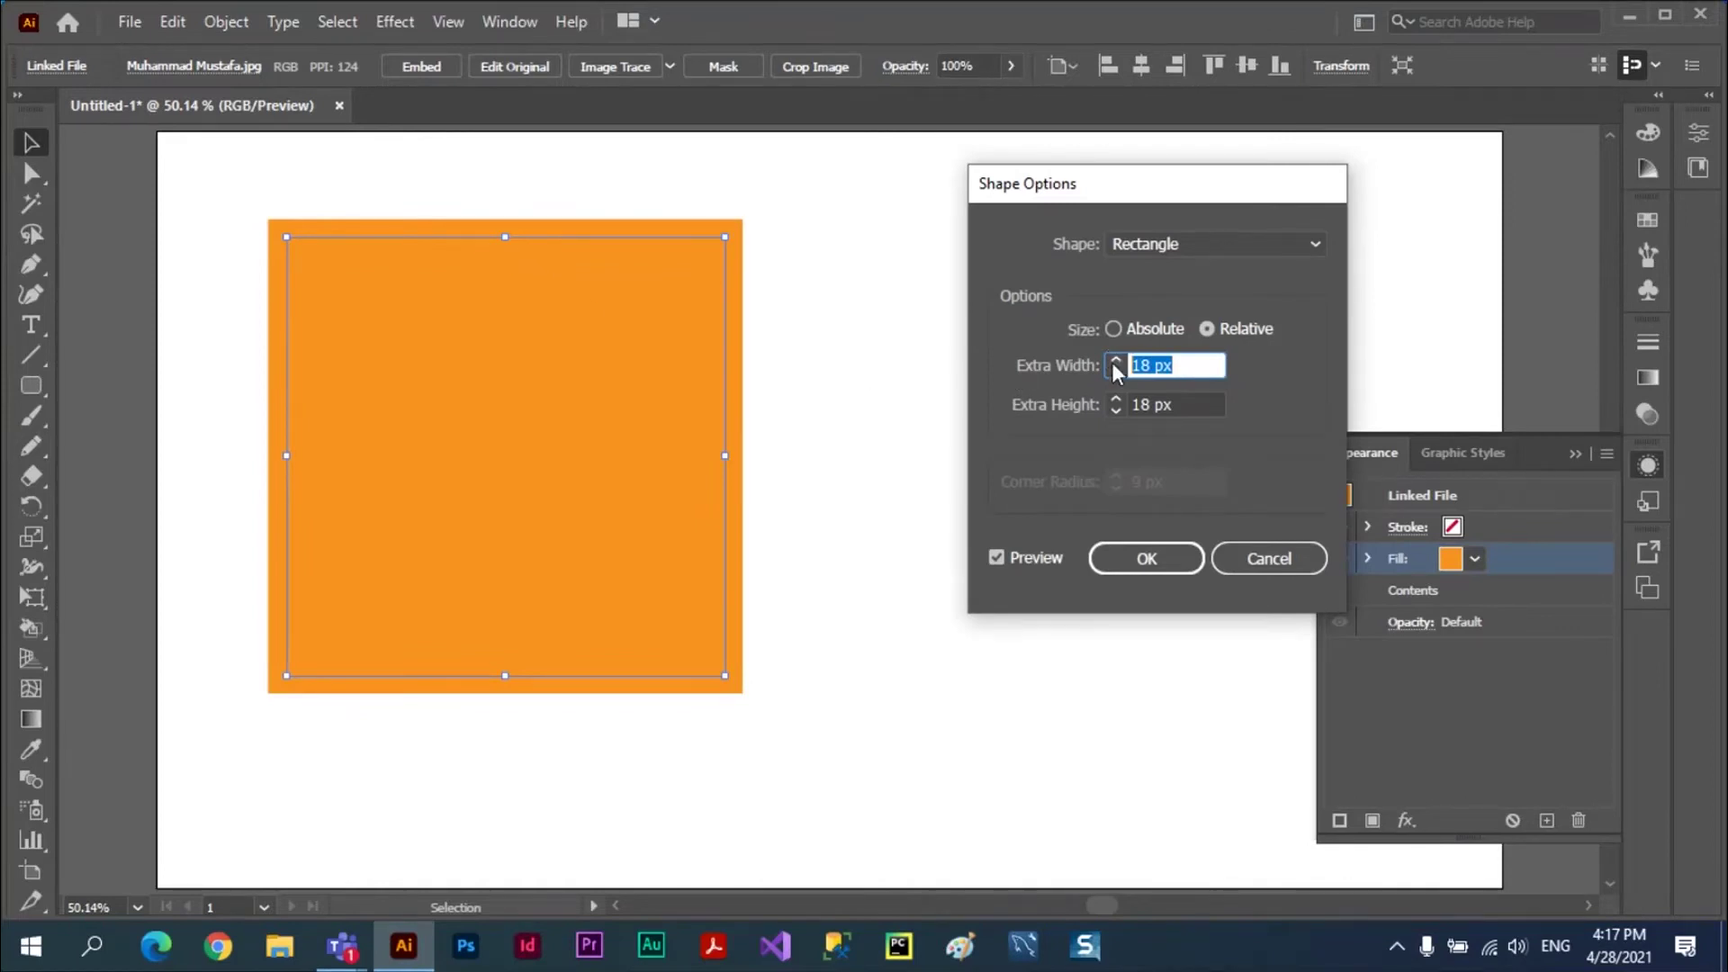
type("0")
left_click(1183, 405)
type("0")
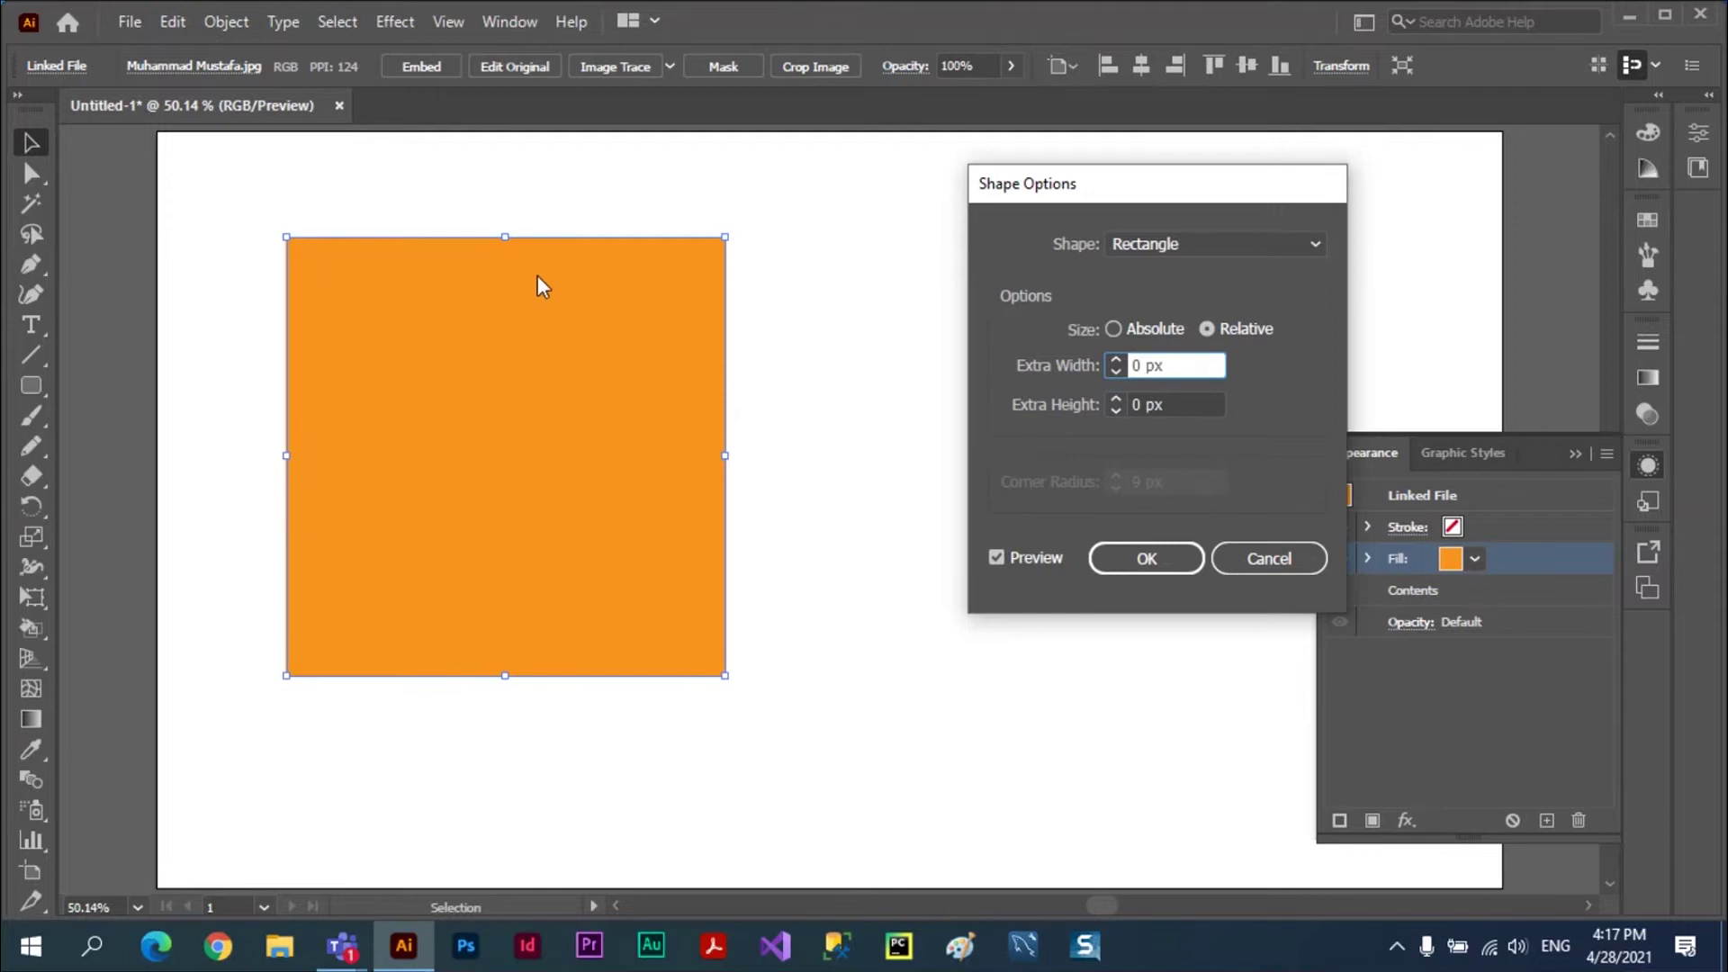
left_click(1147, 558)
left_click_drag(543, 369, 586, 347)
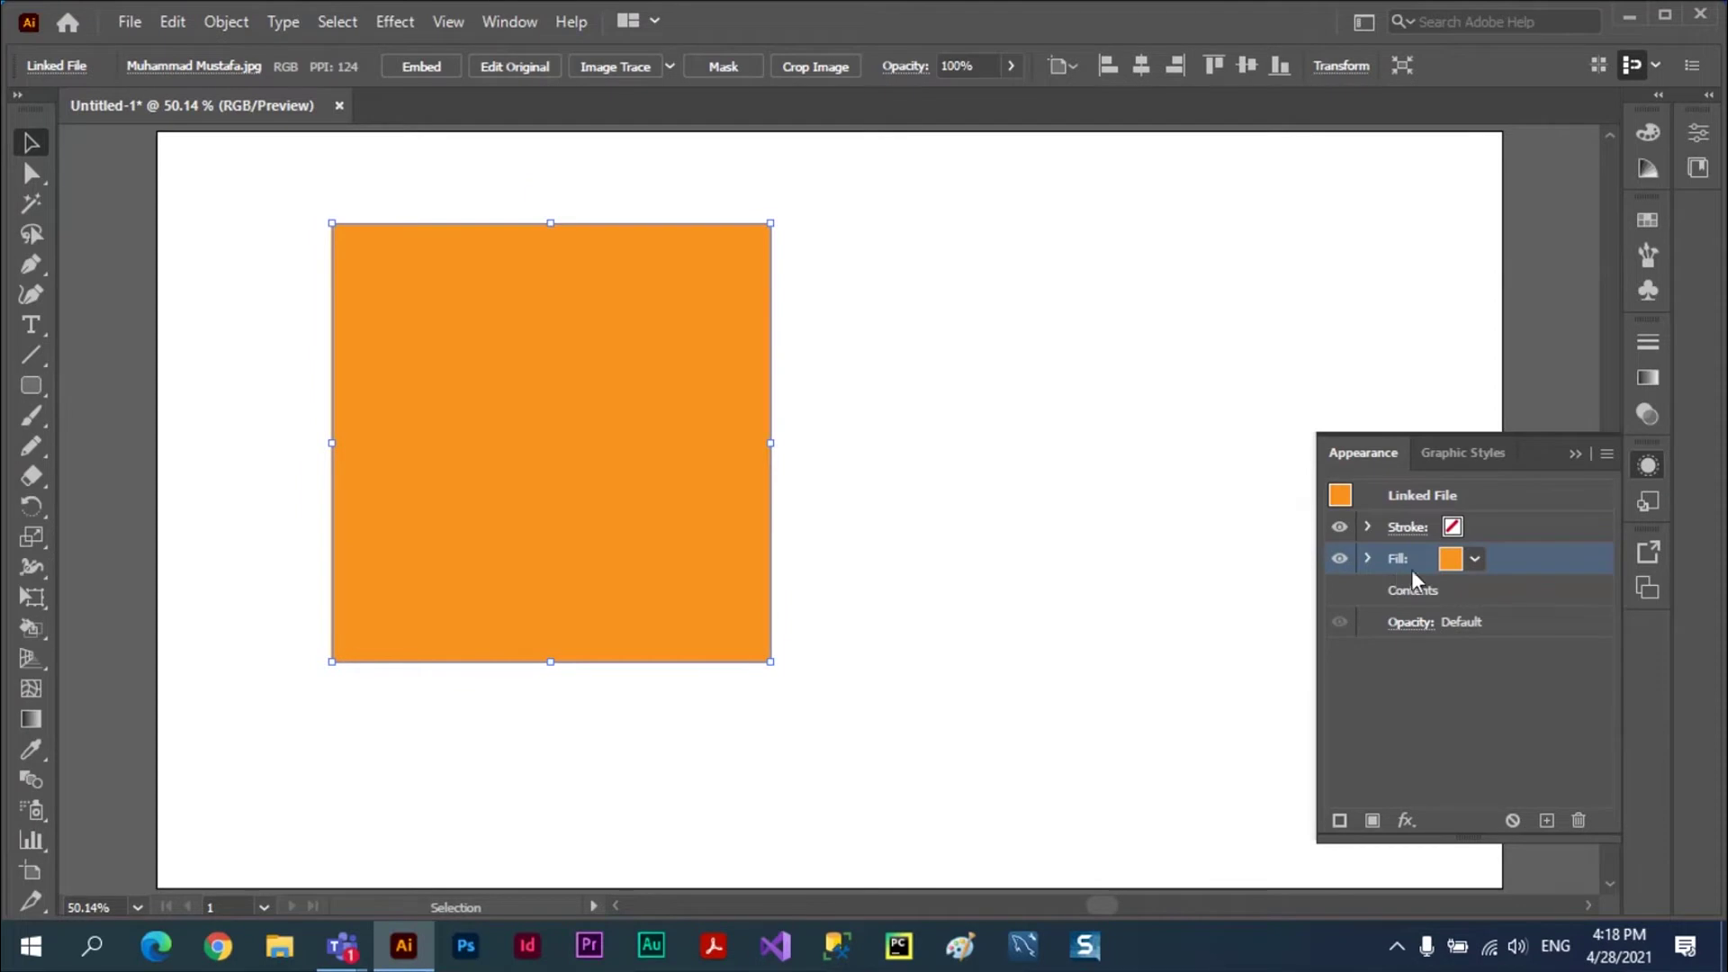
- Try the Color blending mode on the whole linked image and set it to Overlay
left_click(1420, 625)
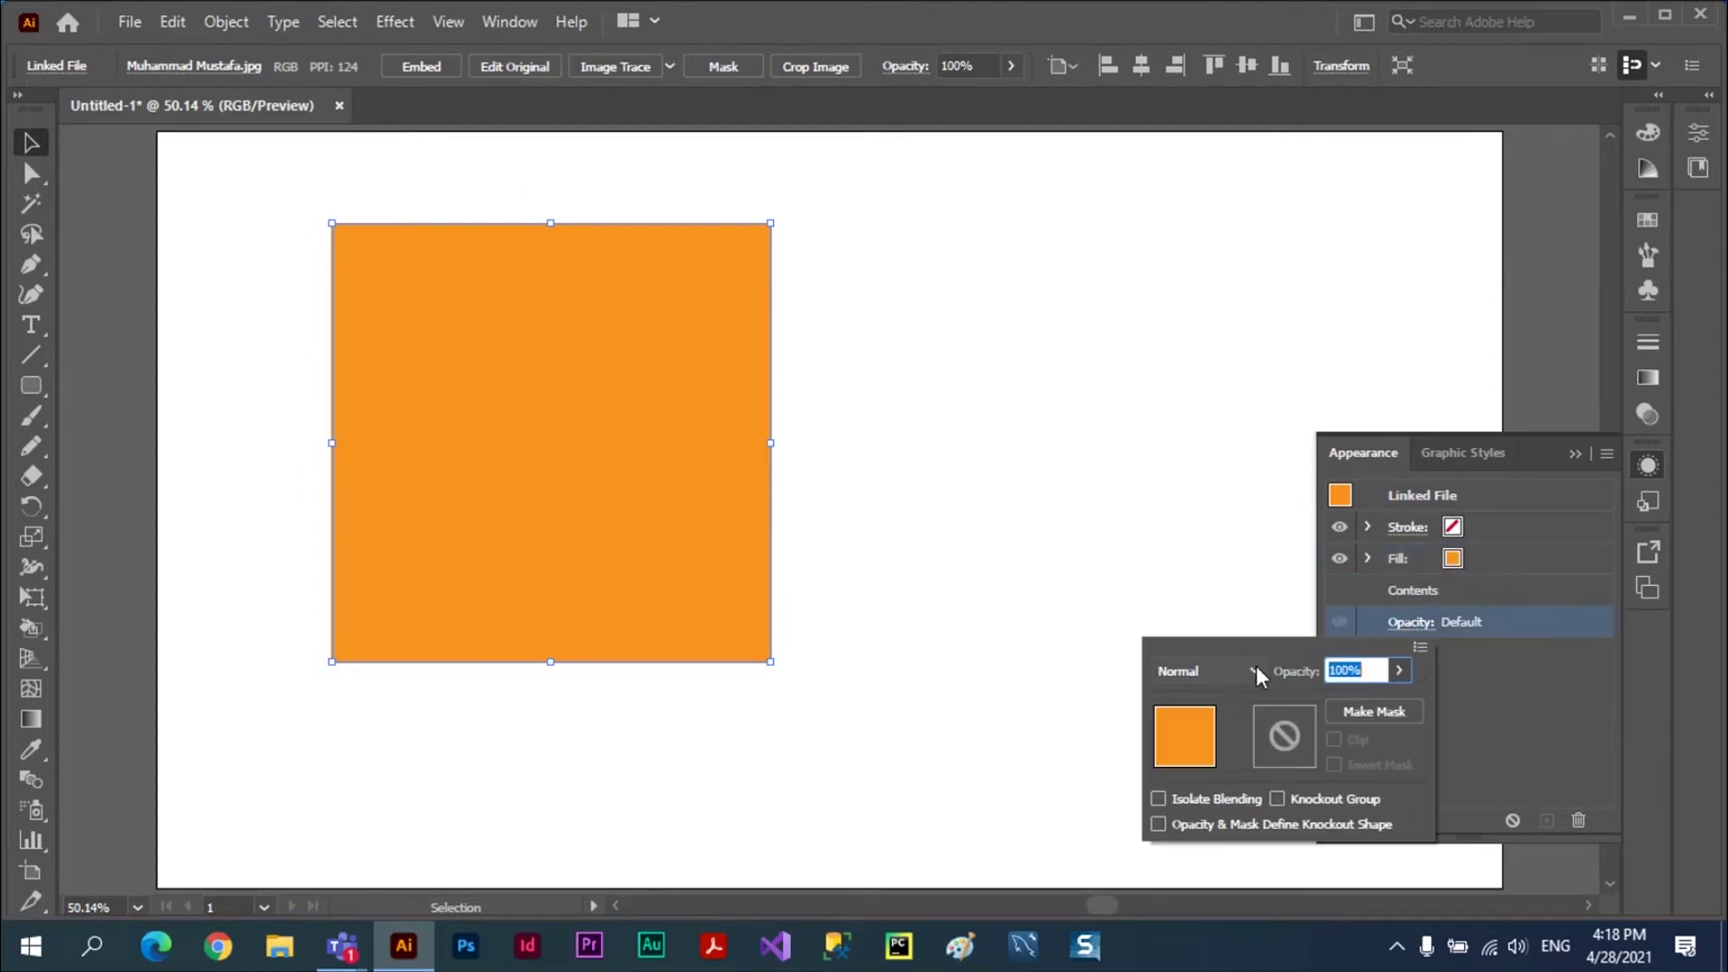
left_click(1254, 671)
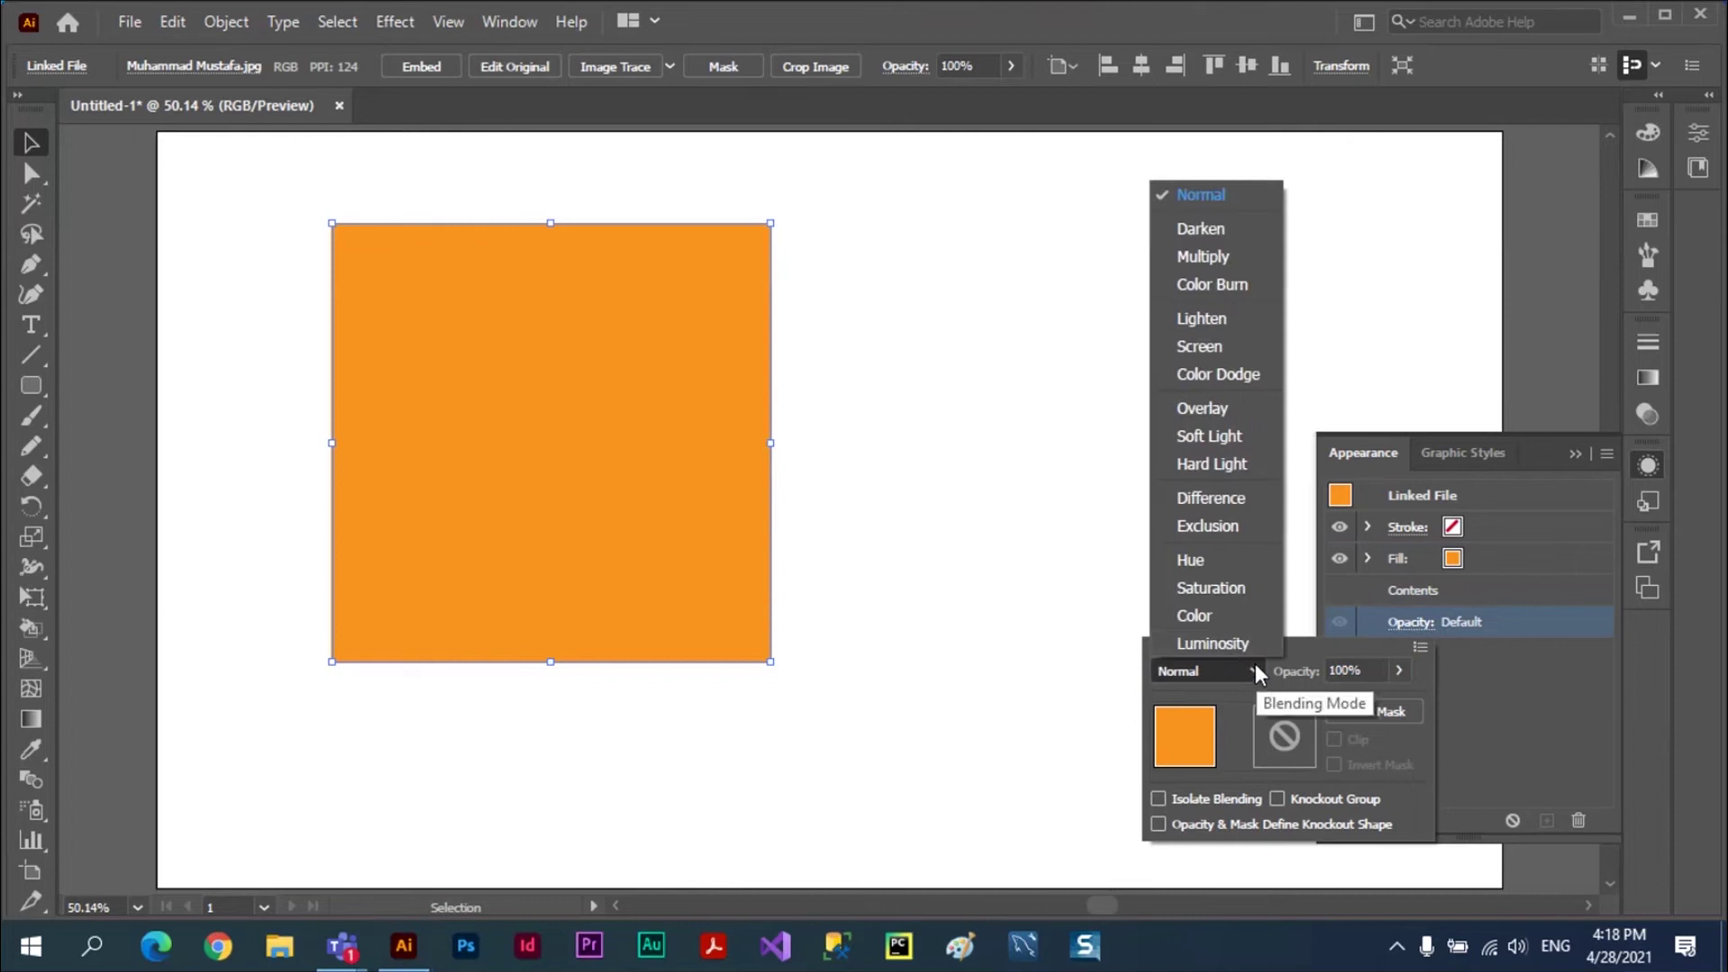
left_click(1212, 614)
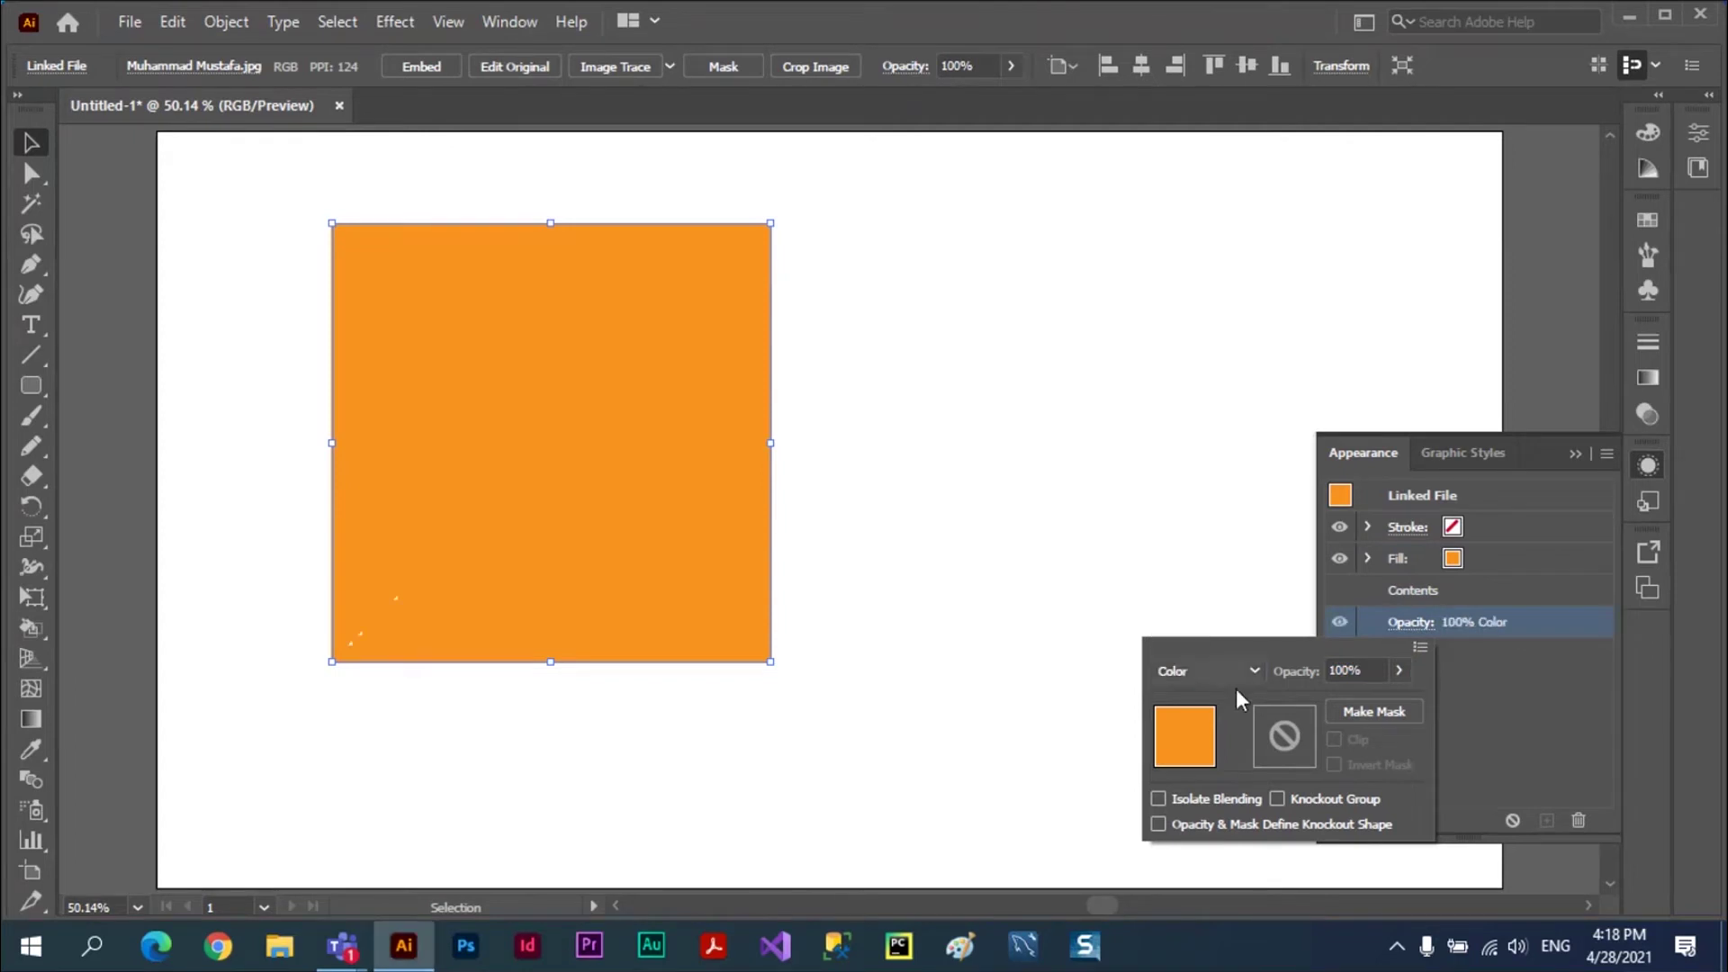
left_click(1254, 673)
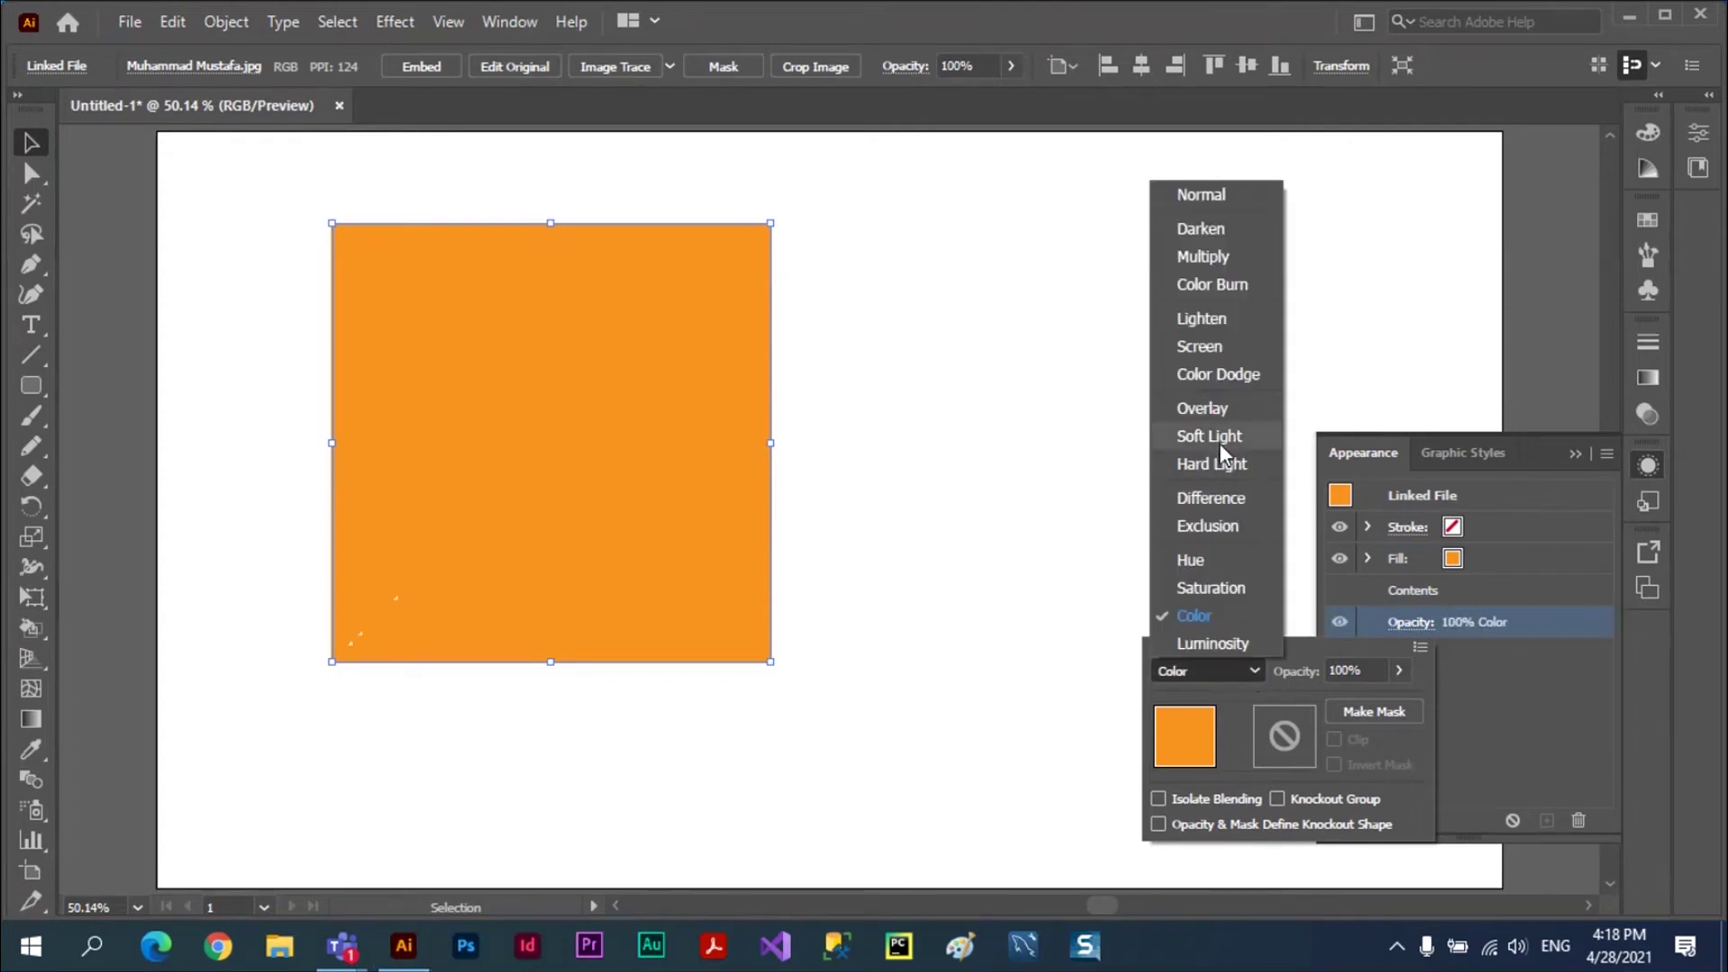
left_click(1220, 412)
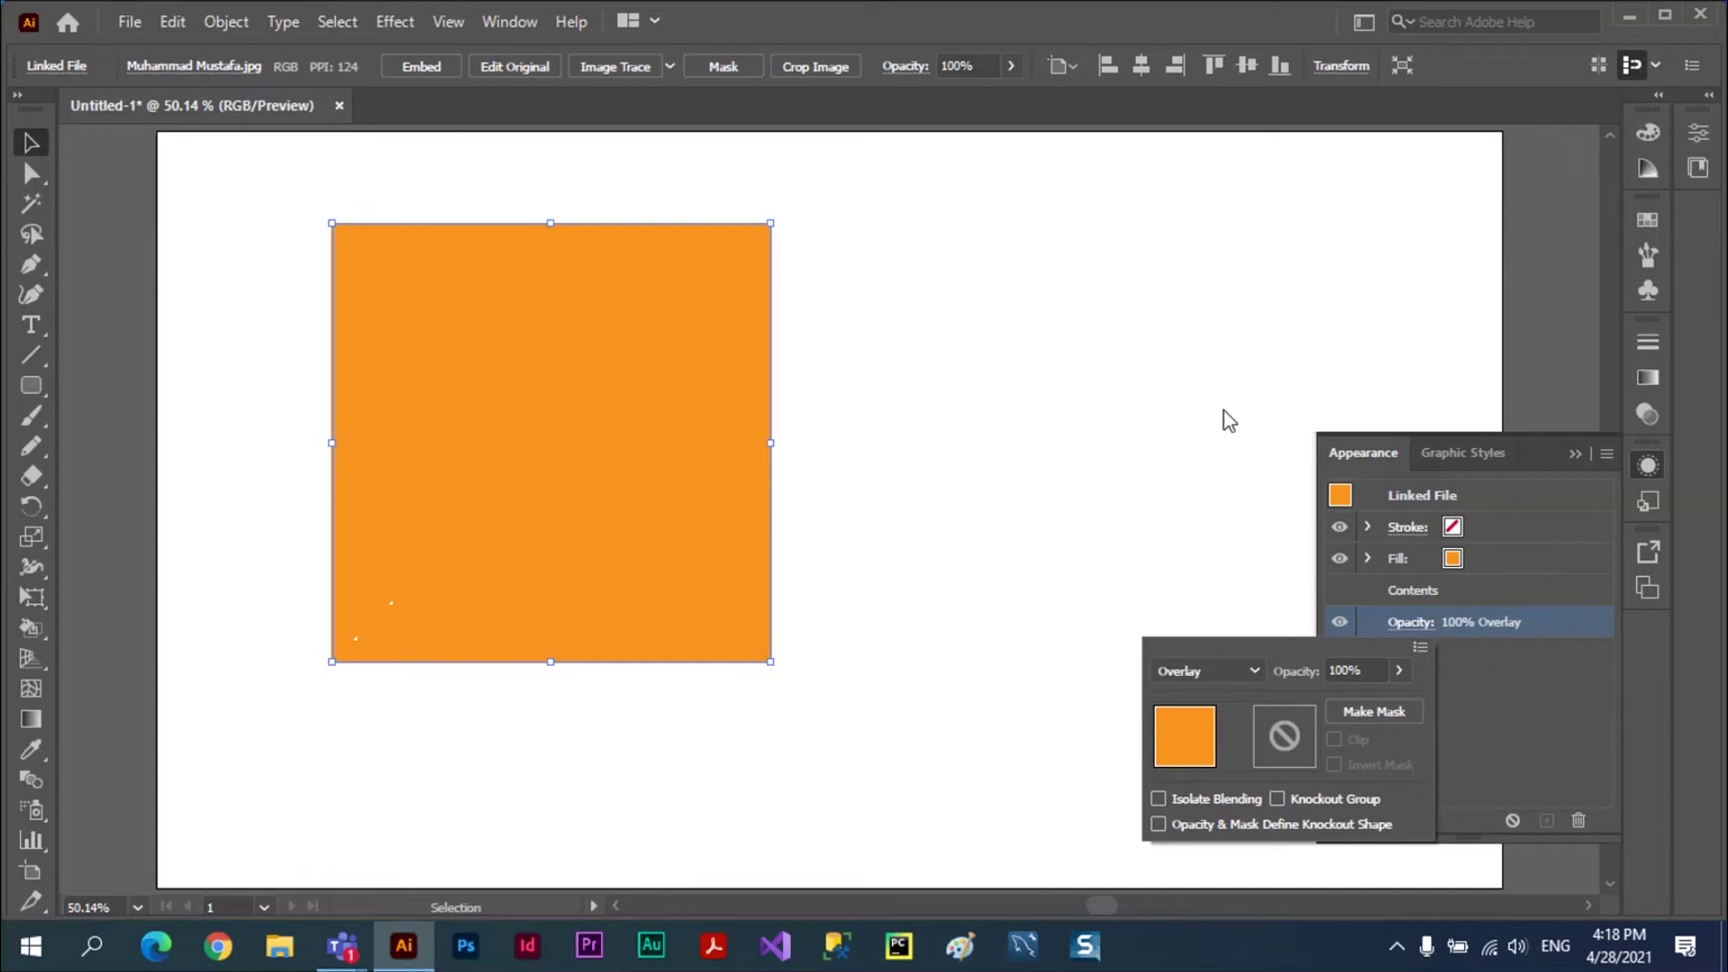
left_click(1536, 668)
- Set the orange fill's own blending mode to Overlay so it tints the portrait
left_click(1419, 562)
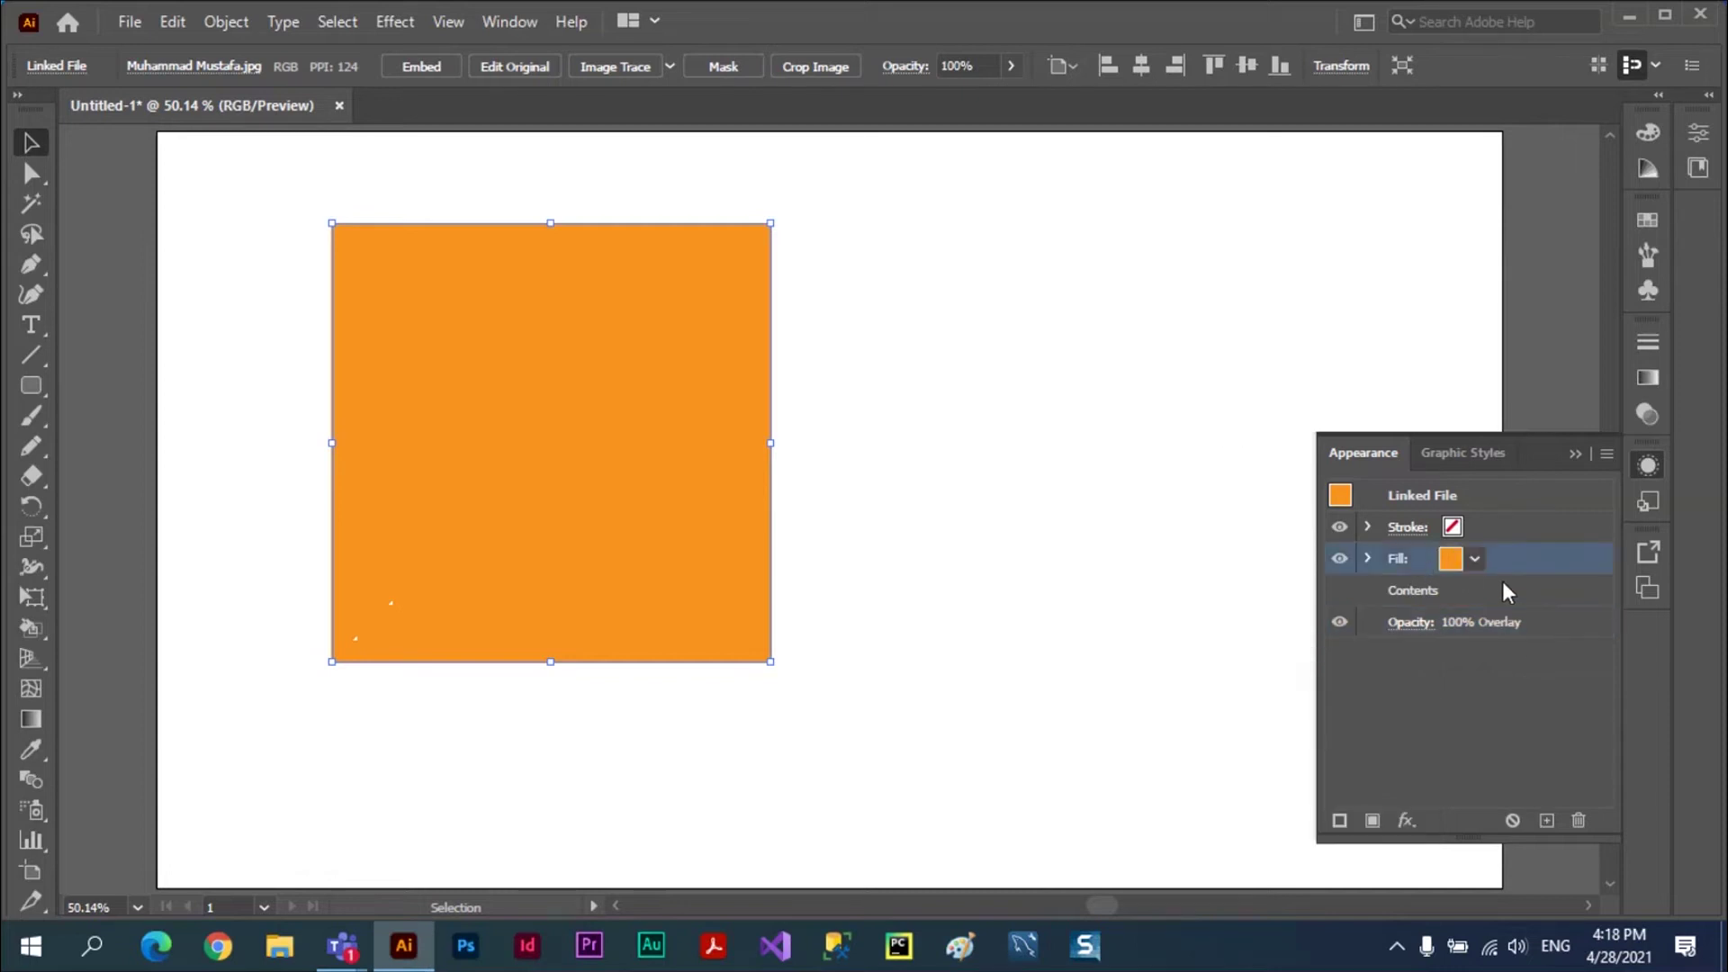
left_click(1368, 558)
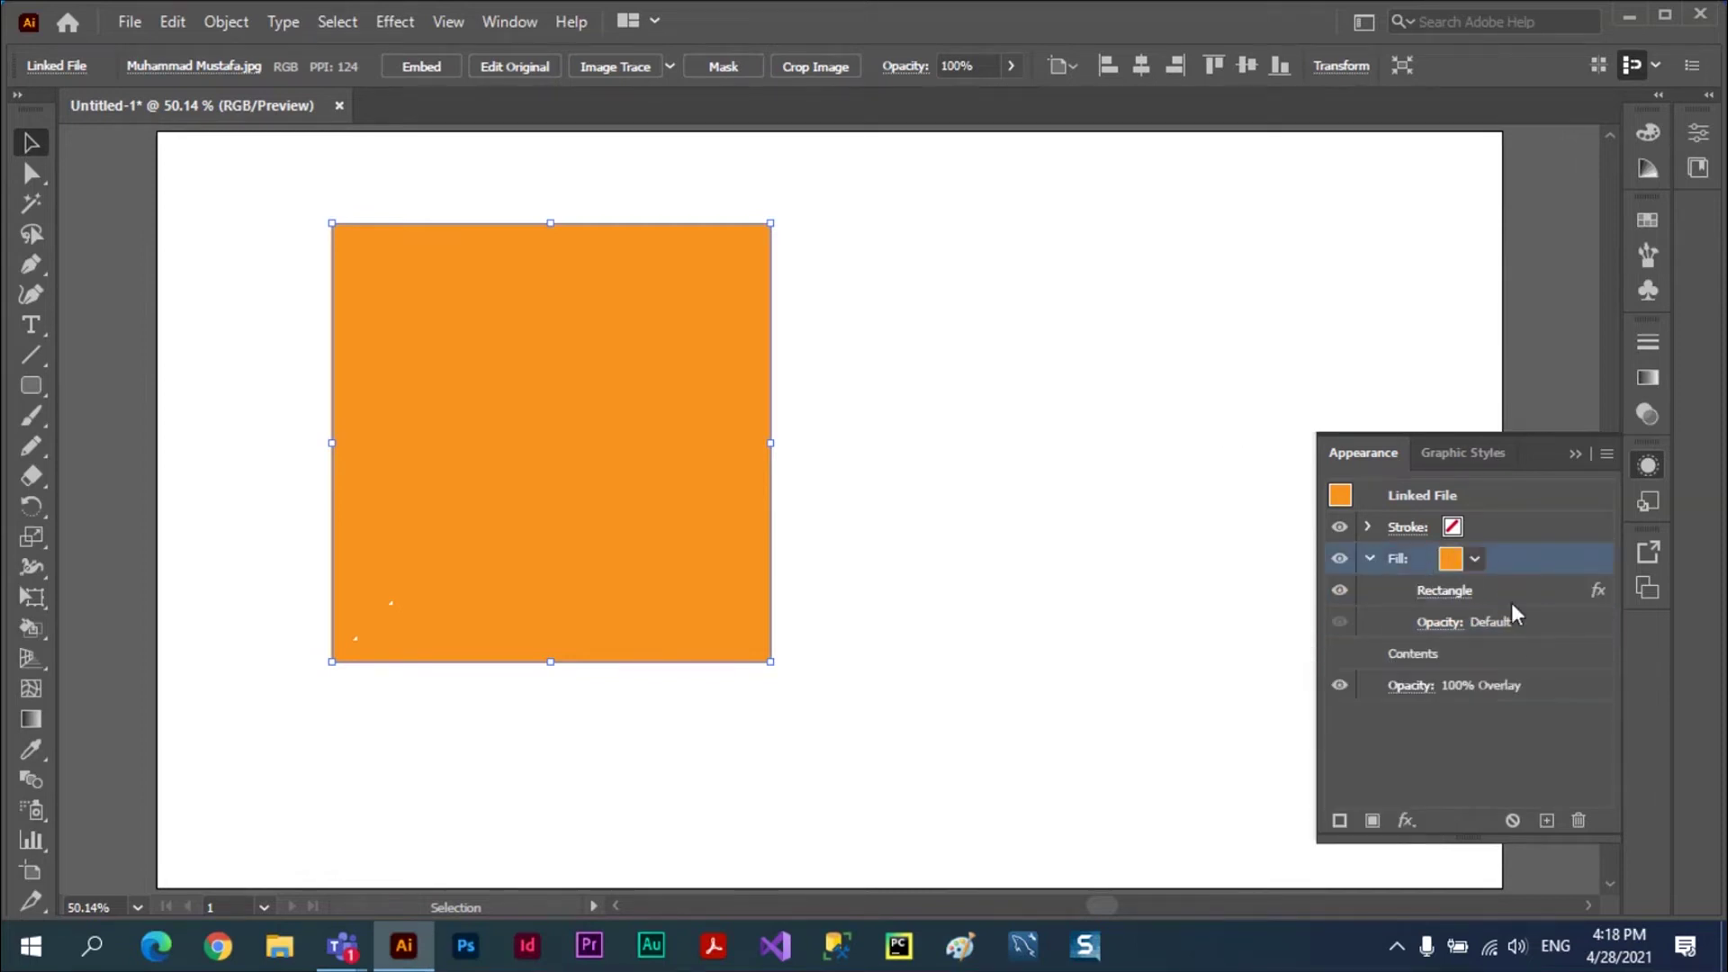
left_click(1439, 623)
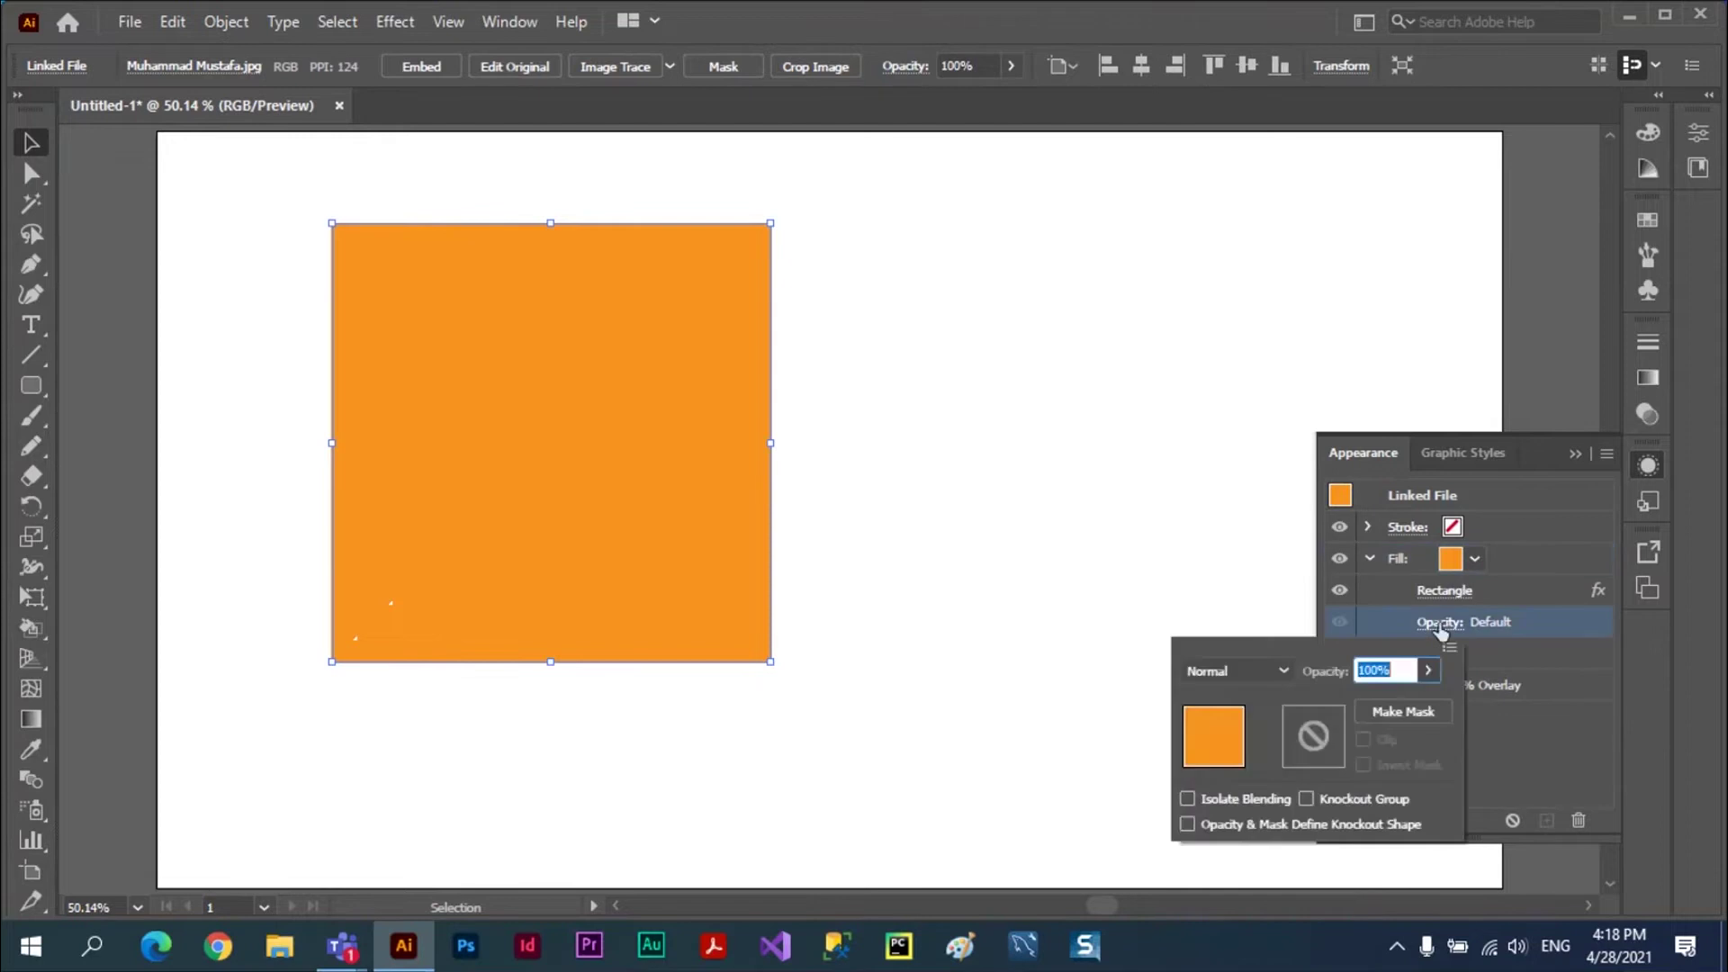
left_click(1280, 669)
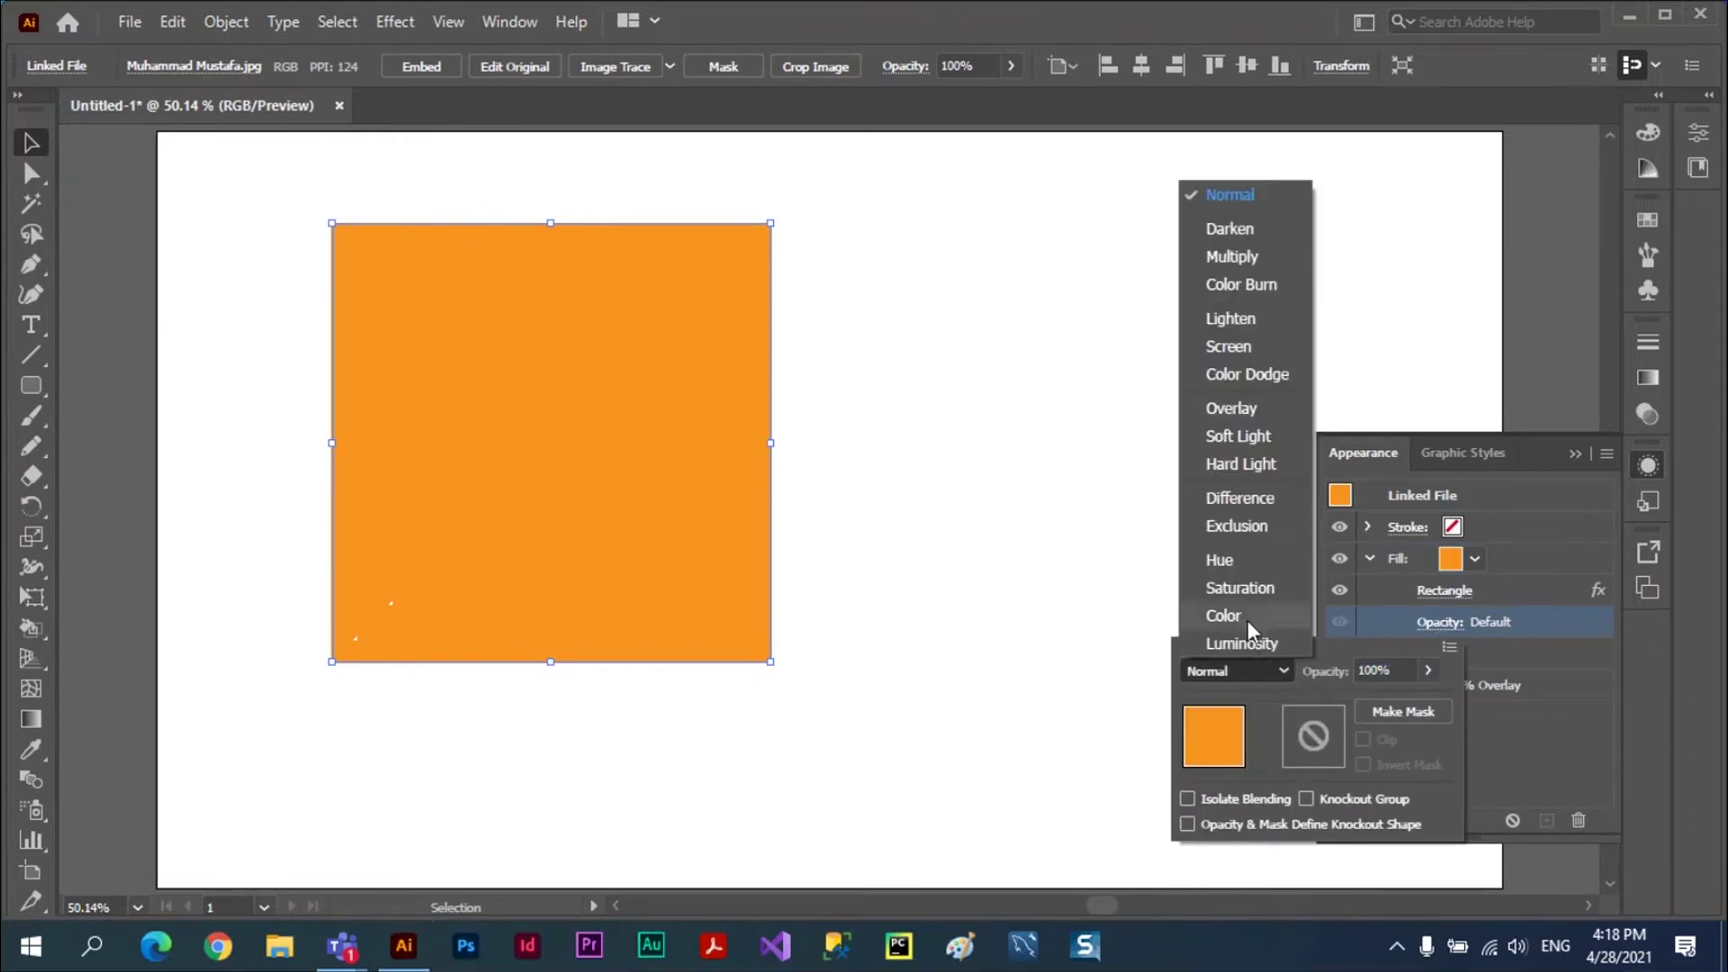
left_click(1232, 409)
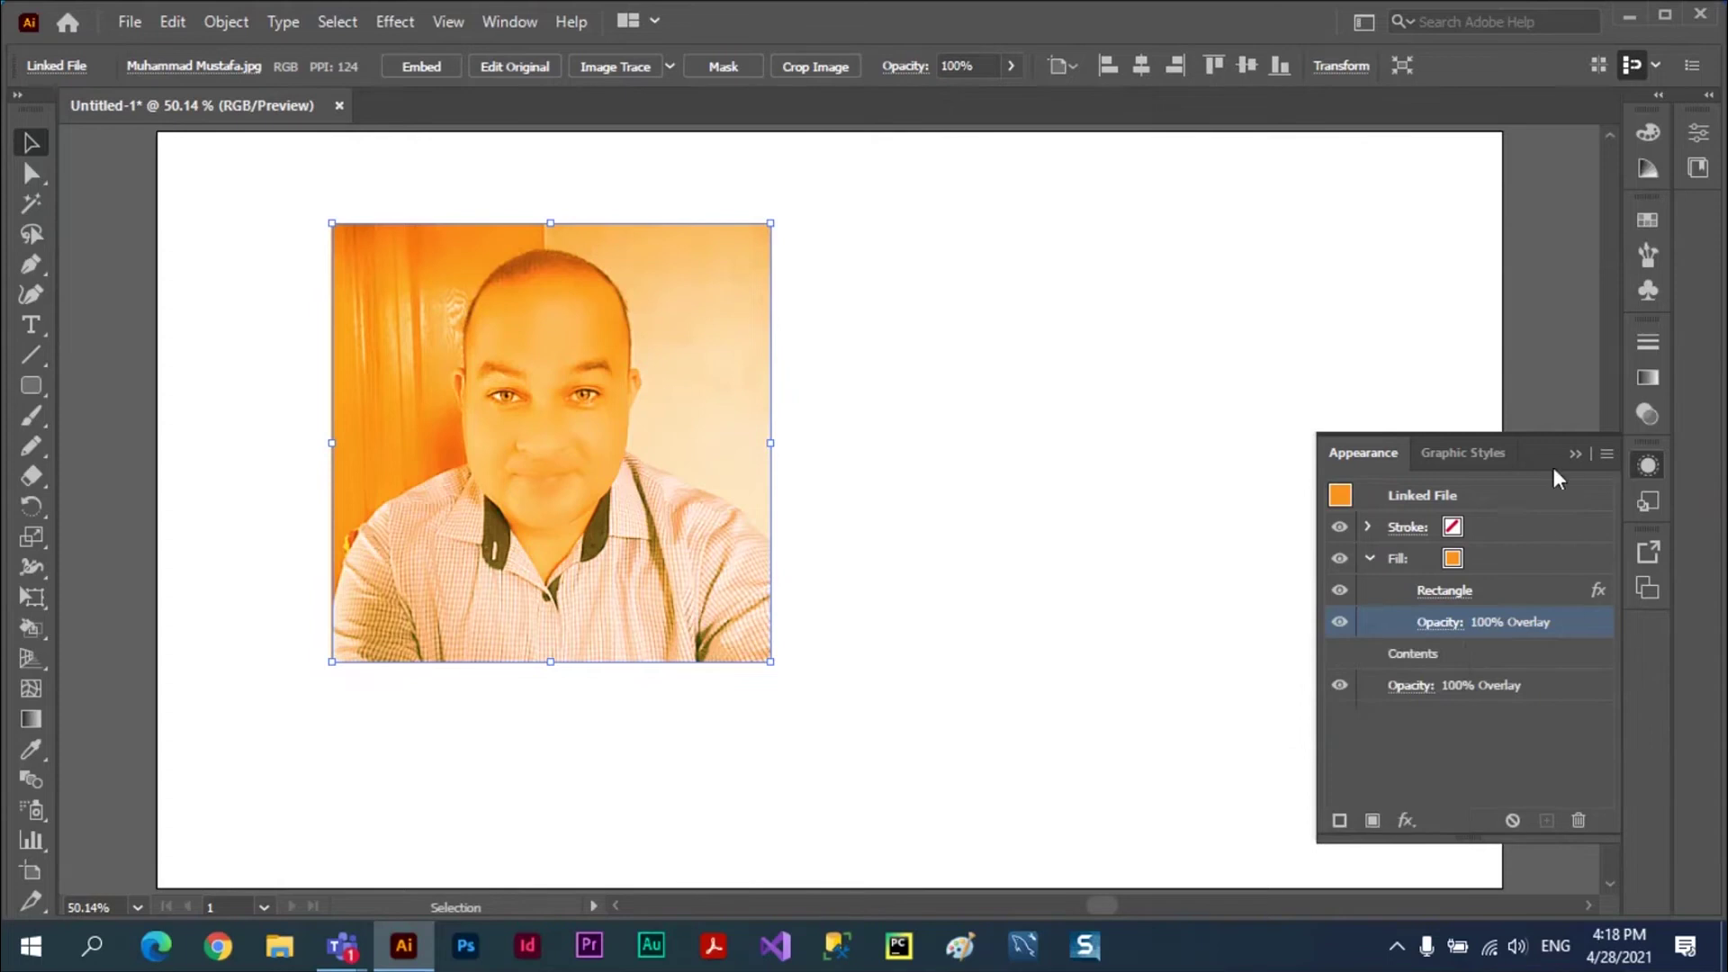
- Shift the orange-tinted portrait to the left and place a copy of it beside the original
left_click(1575, 454)
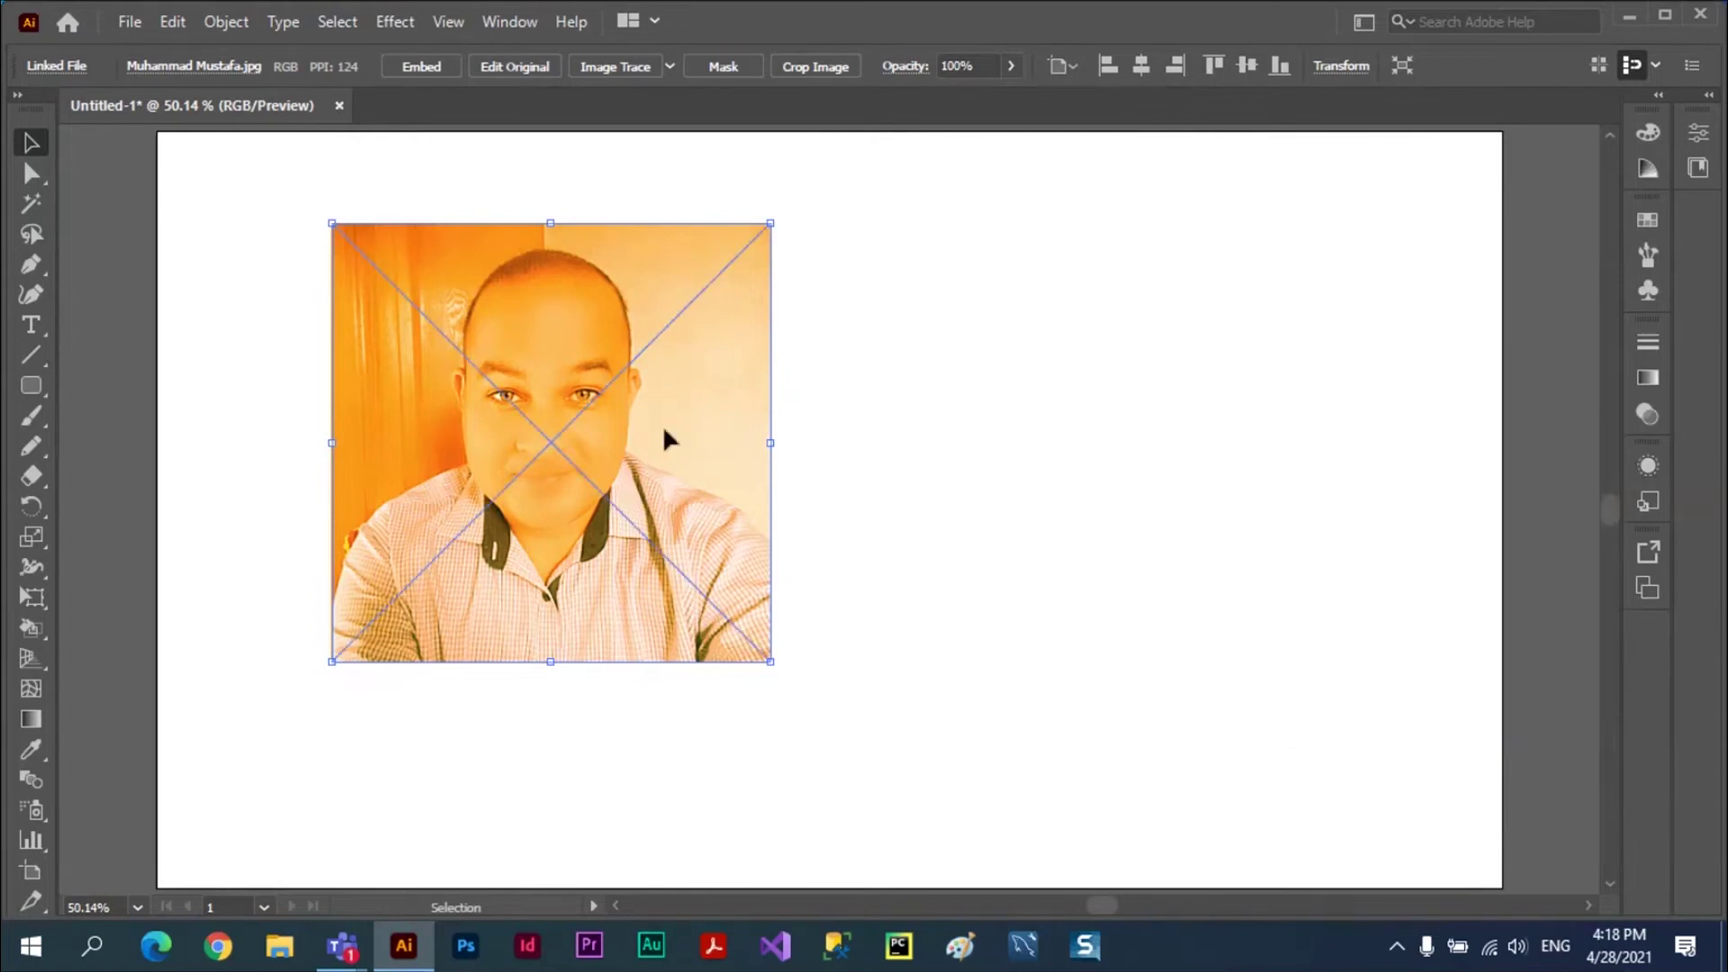
left_click_drag(664, 432, 1066, 446)
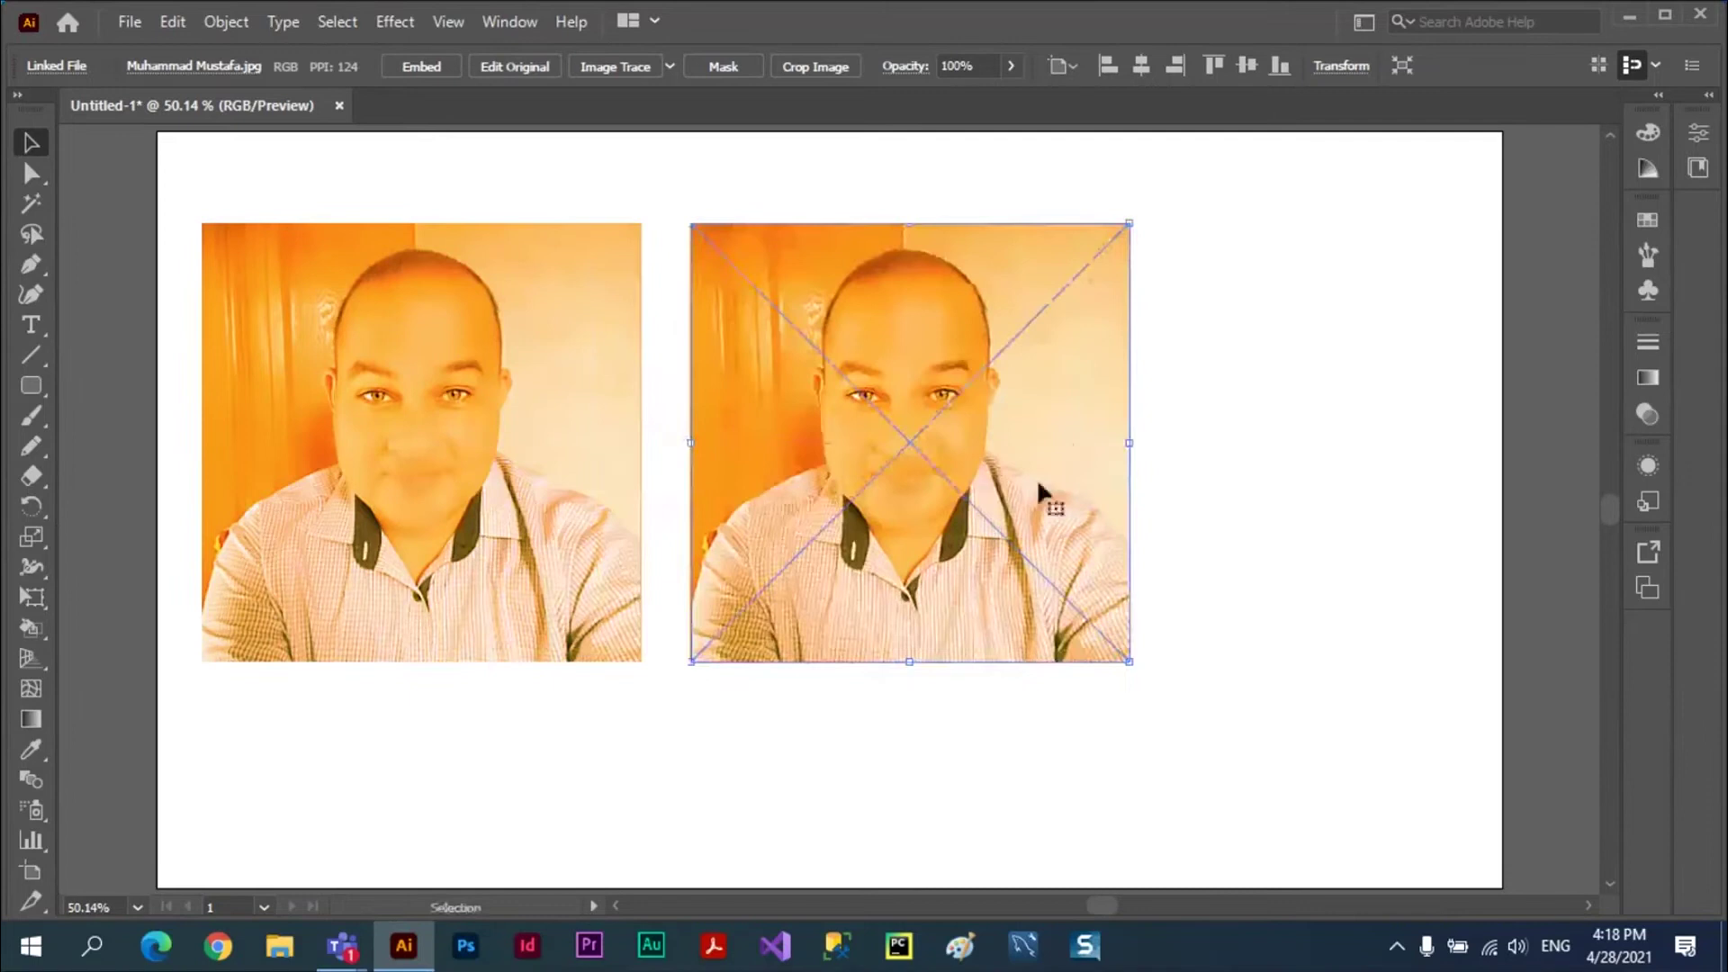
- Try cyan, dark green and lighter green as the copied portrait's fill colour, and set it to pure yellow
left_click(1647, 470)
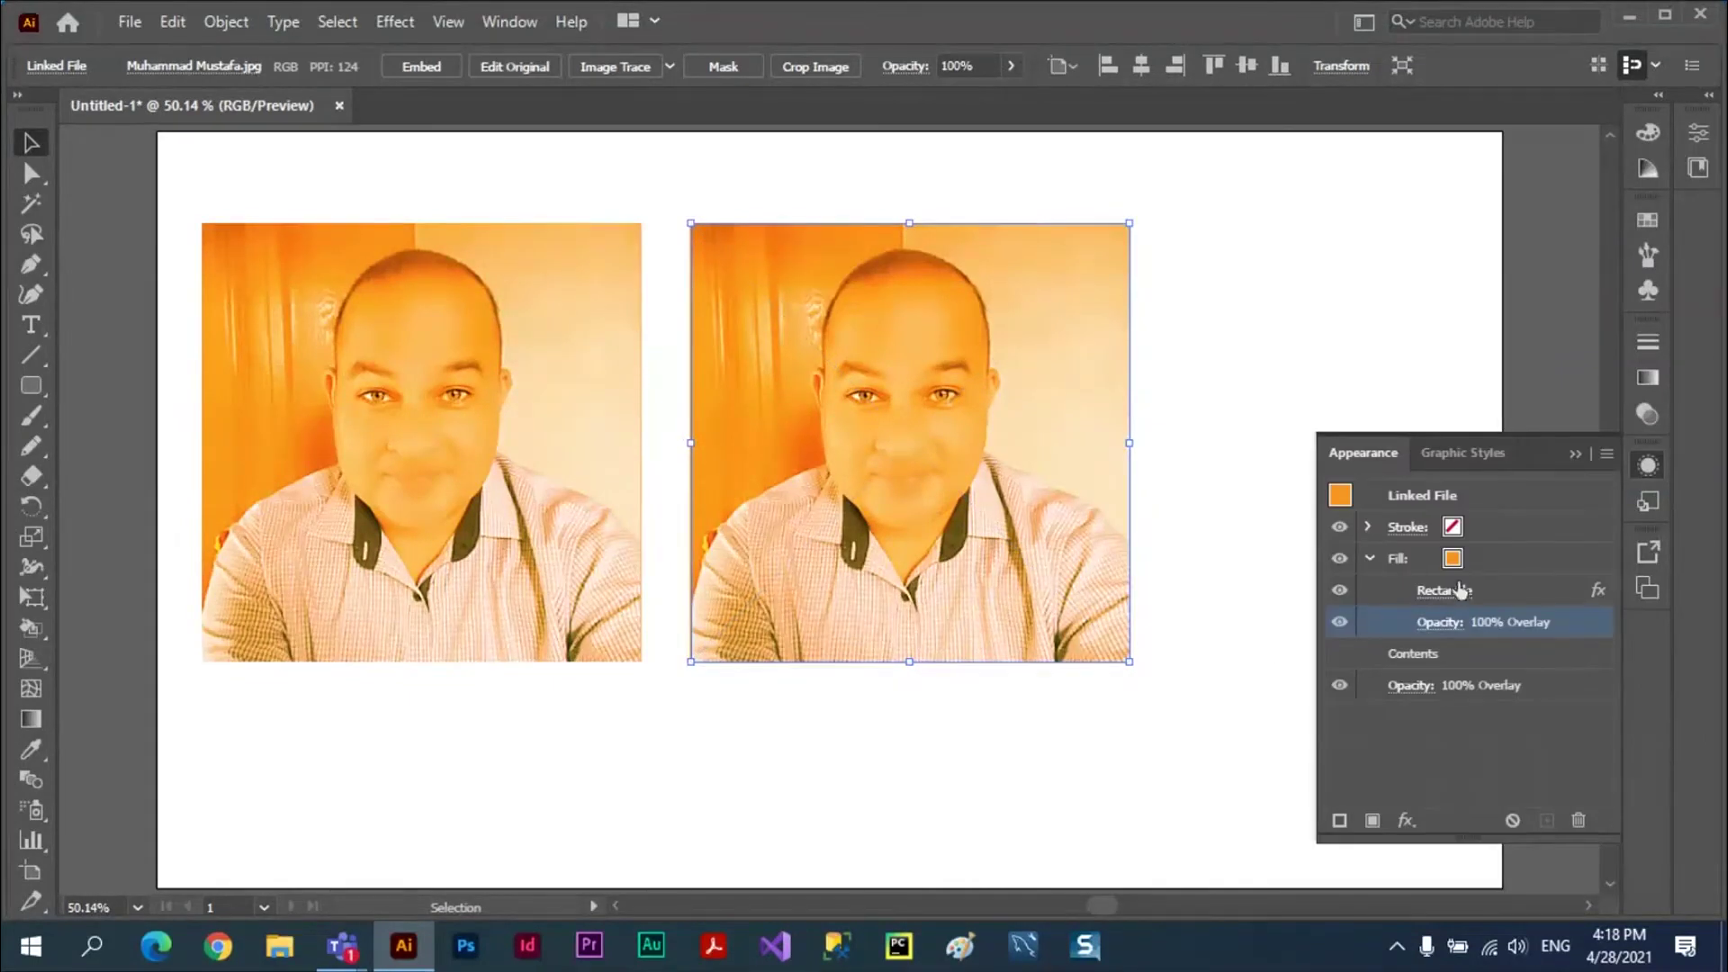
left_click(1472, 557)
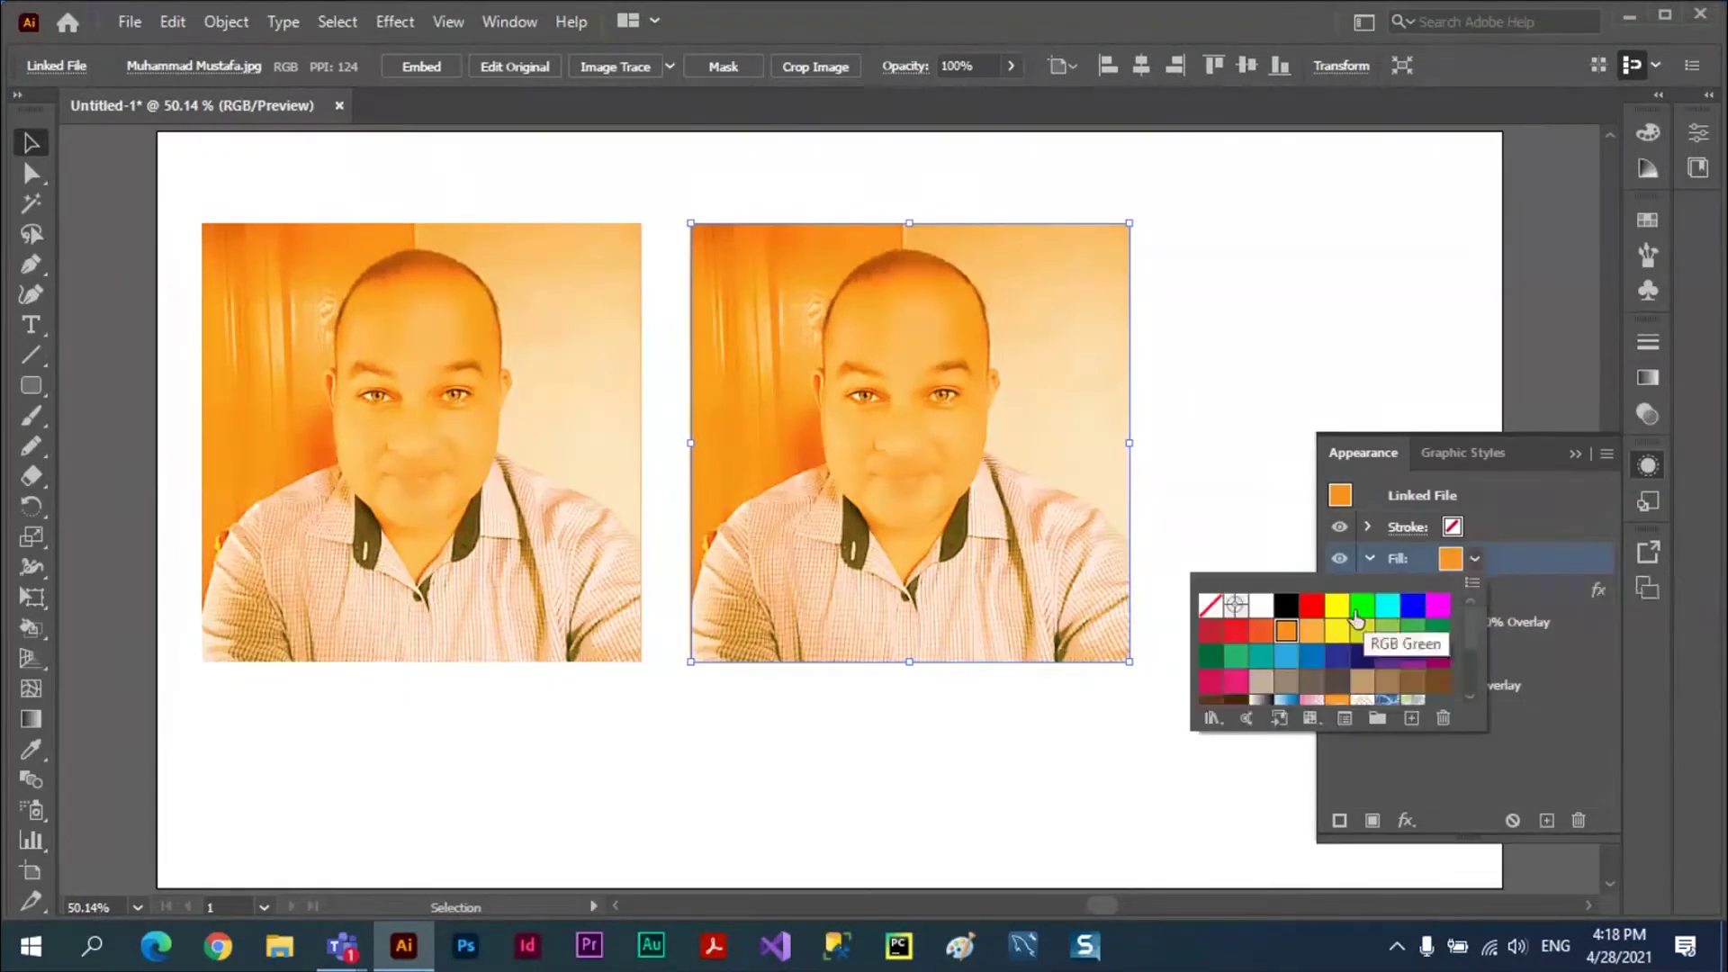
left_click(1387, 608)
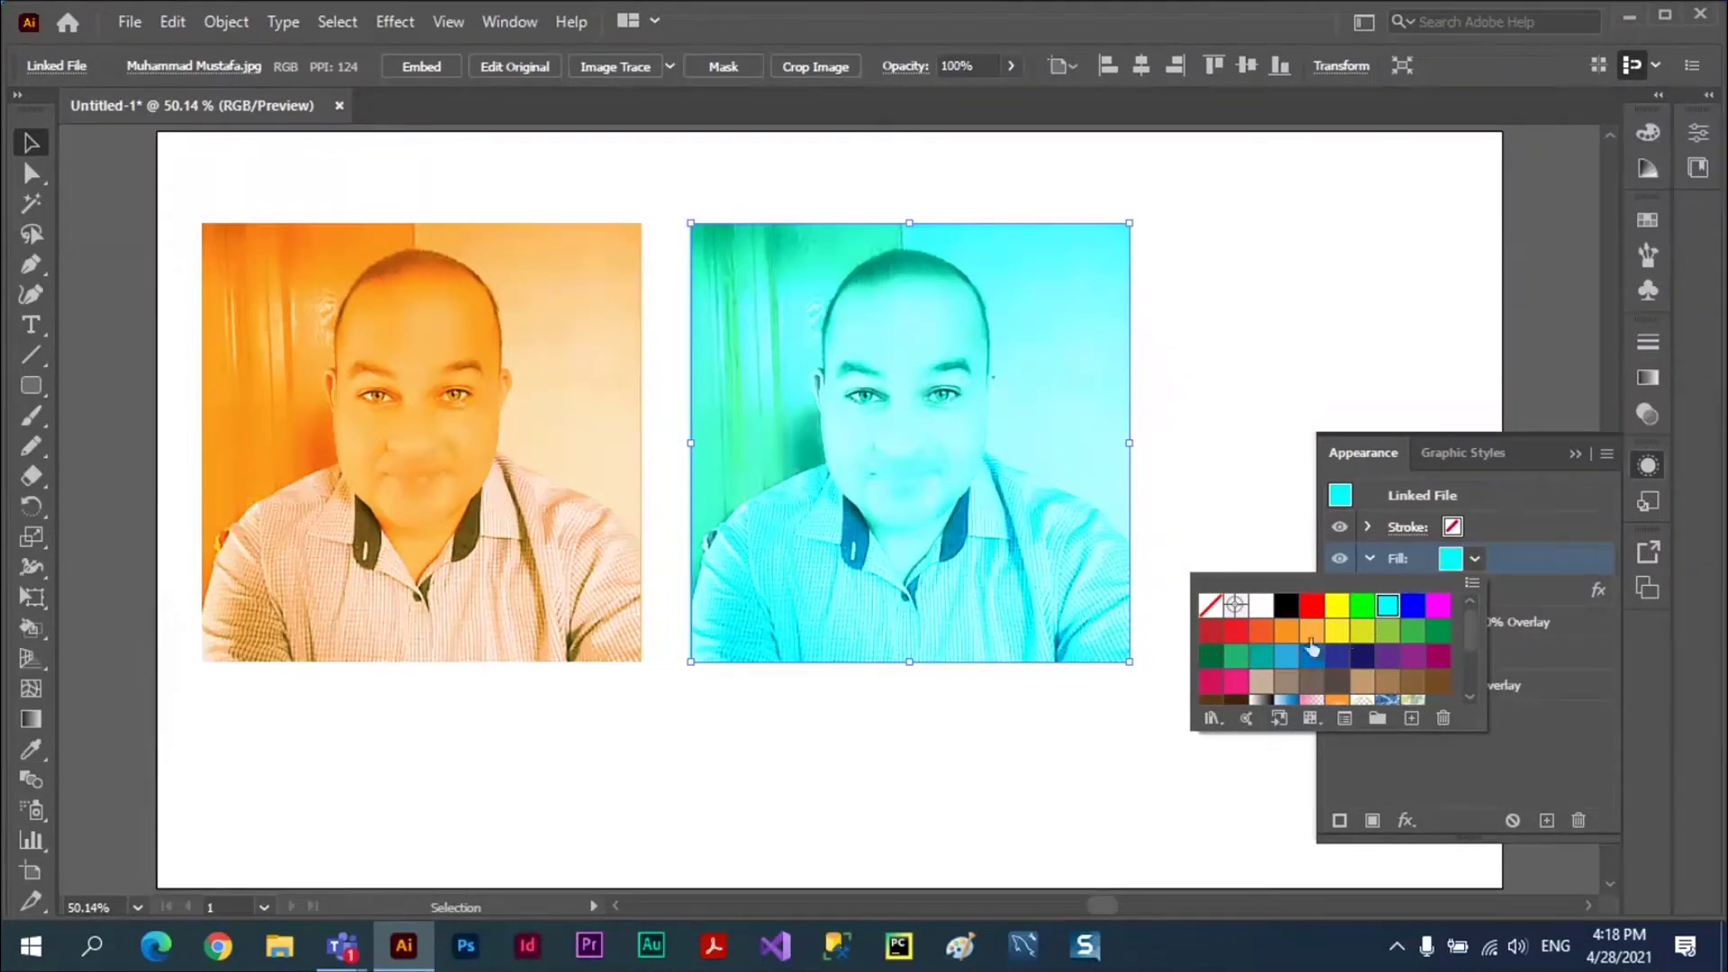
left_click(1437, 631)
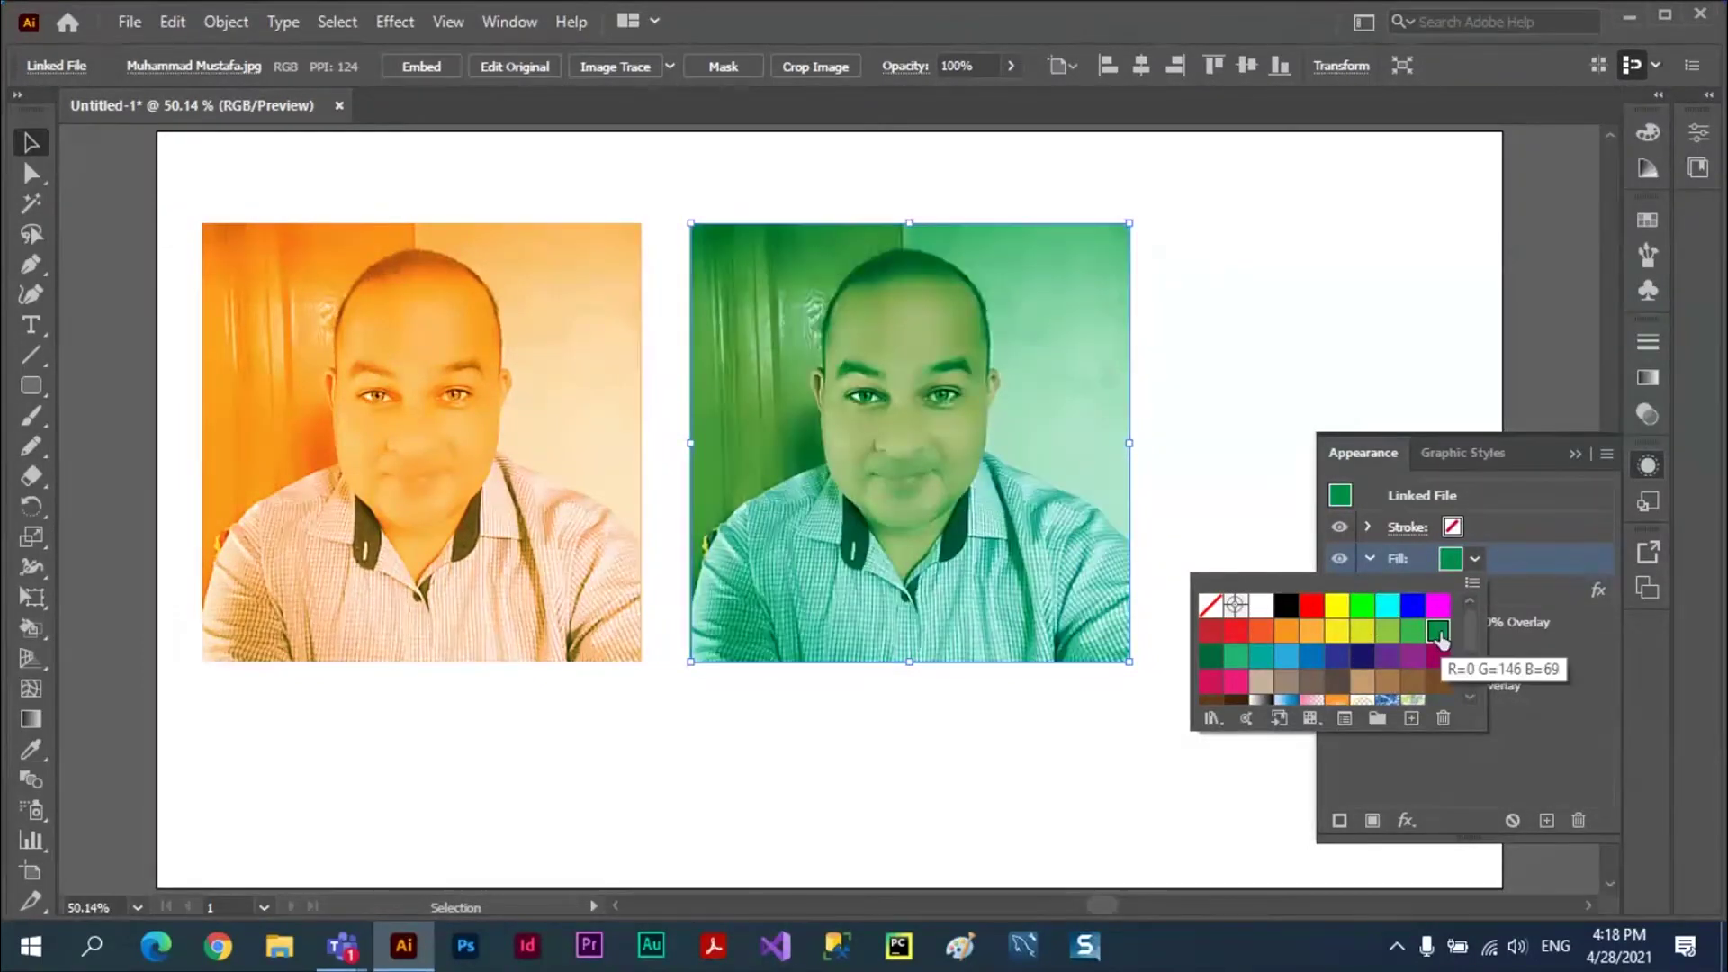
left_click(1412, 632)
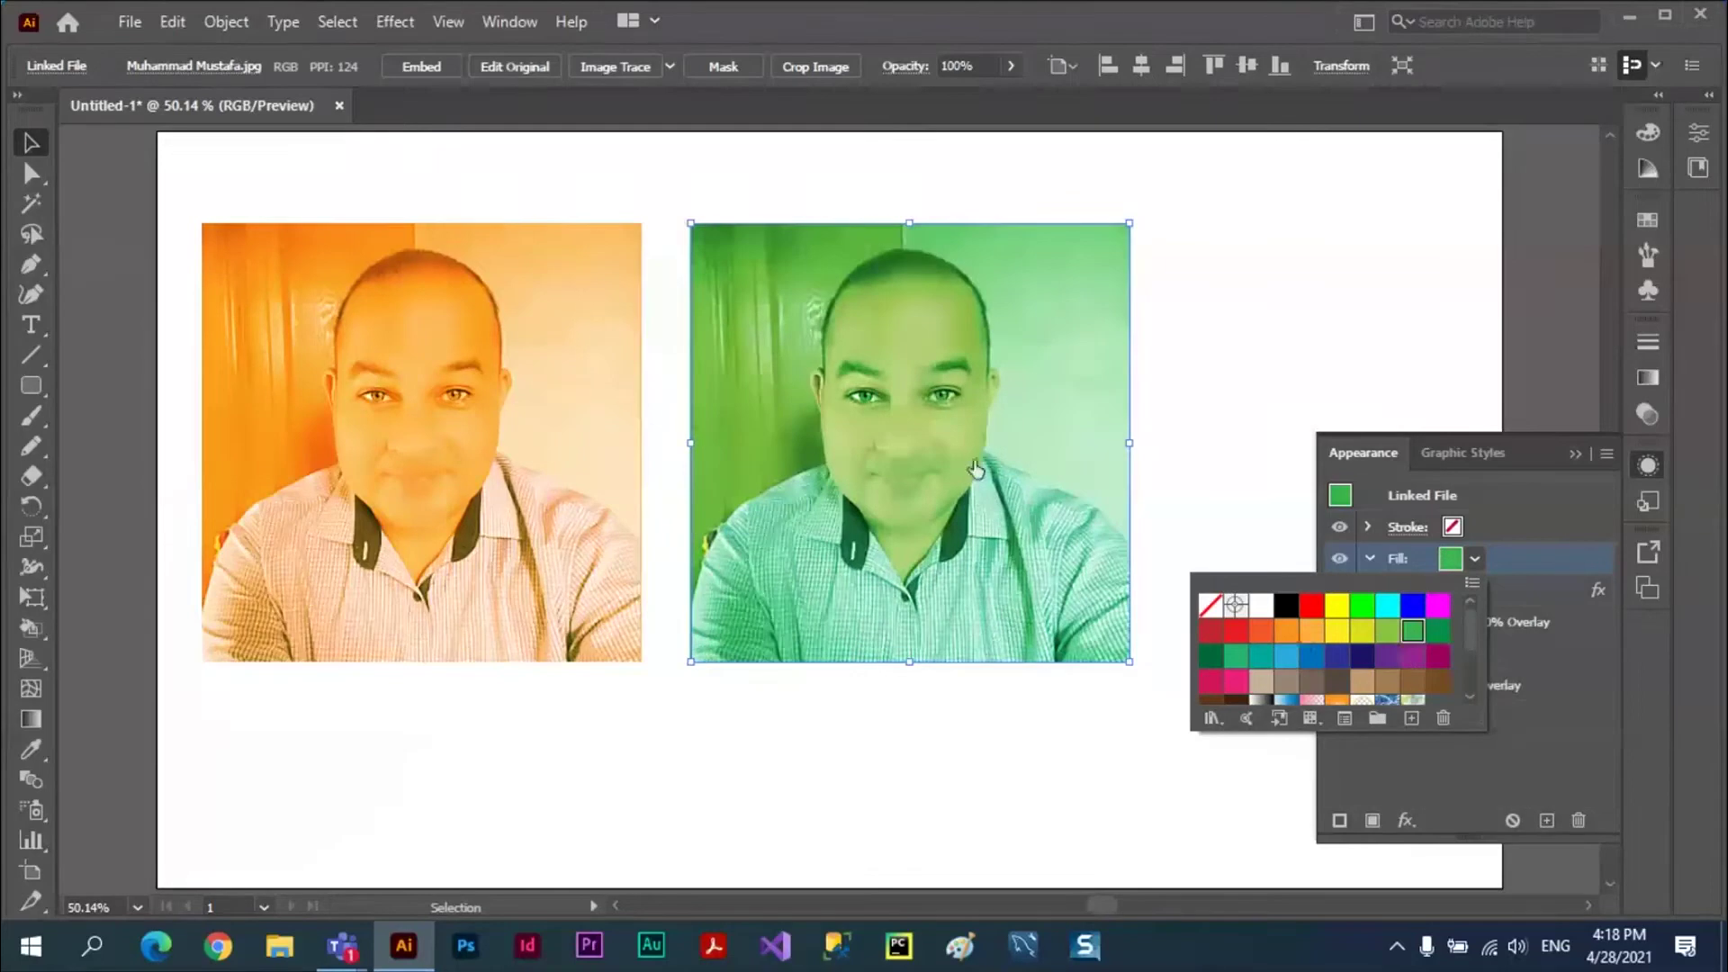
left_click(1336, 606)
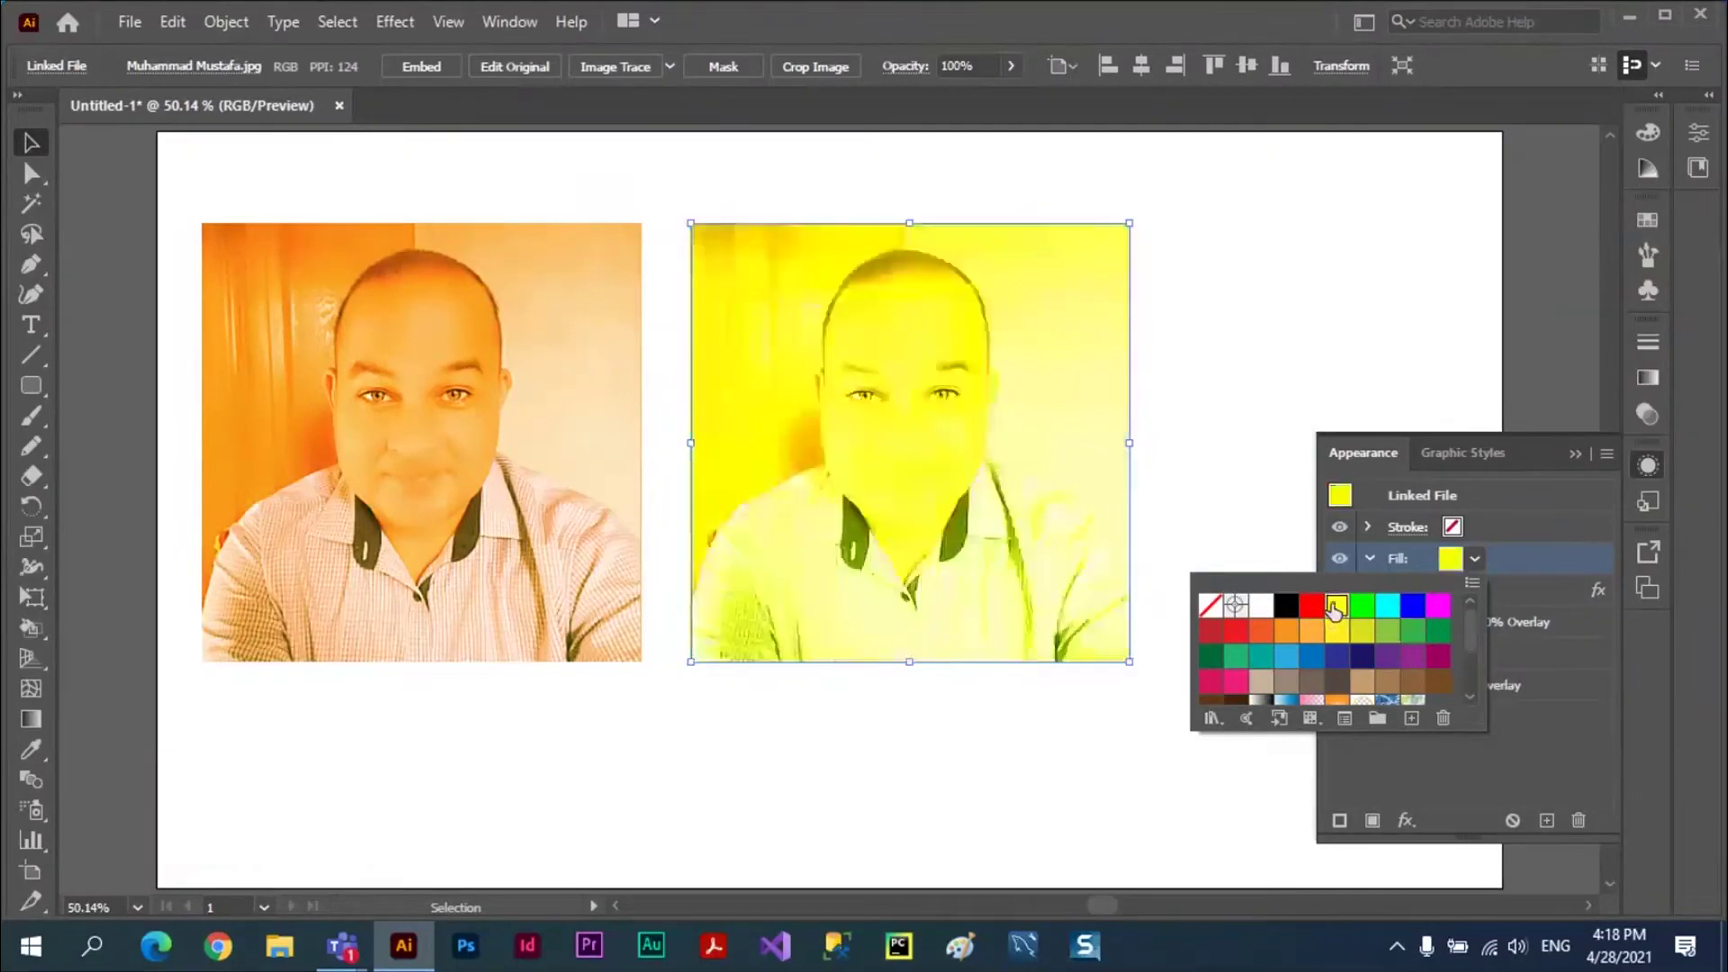
- Try medium green and the Sky gradient as the copied portrait's fill, and return the fill to medium green
left_click(1234, 659)
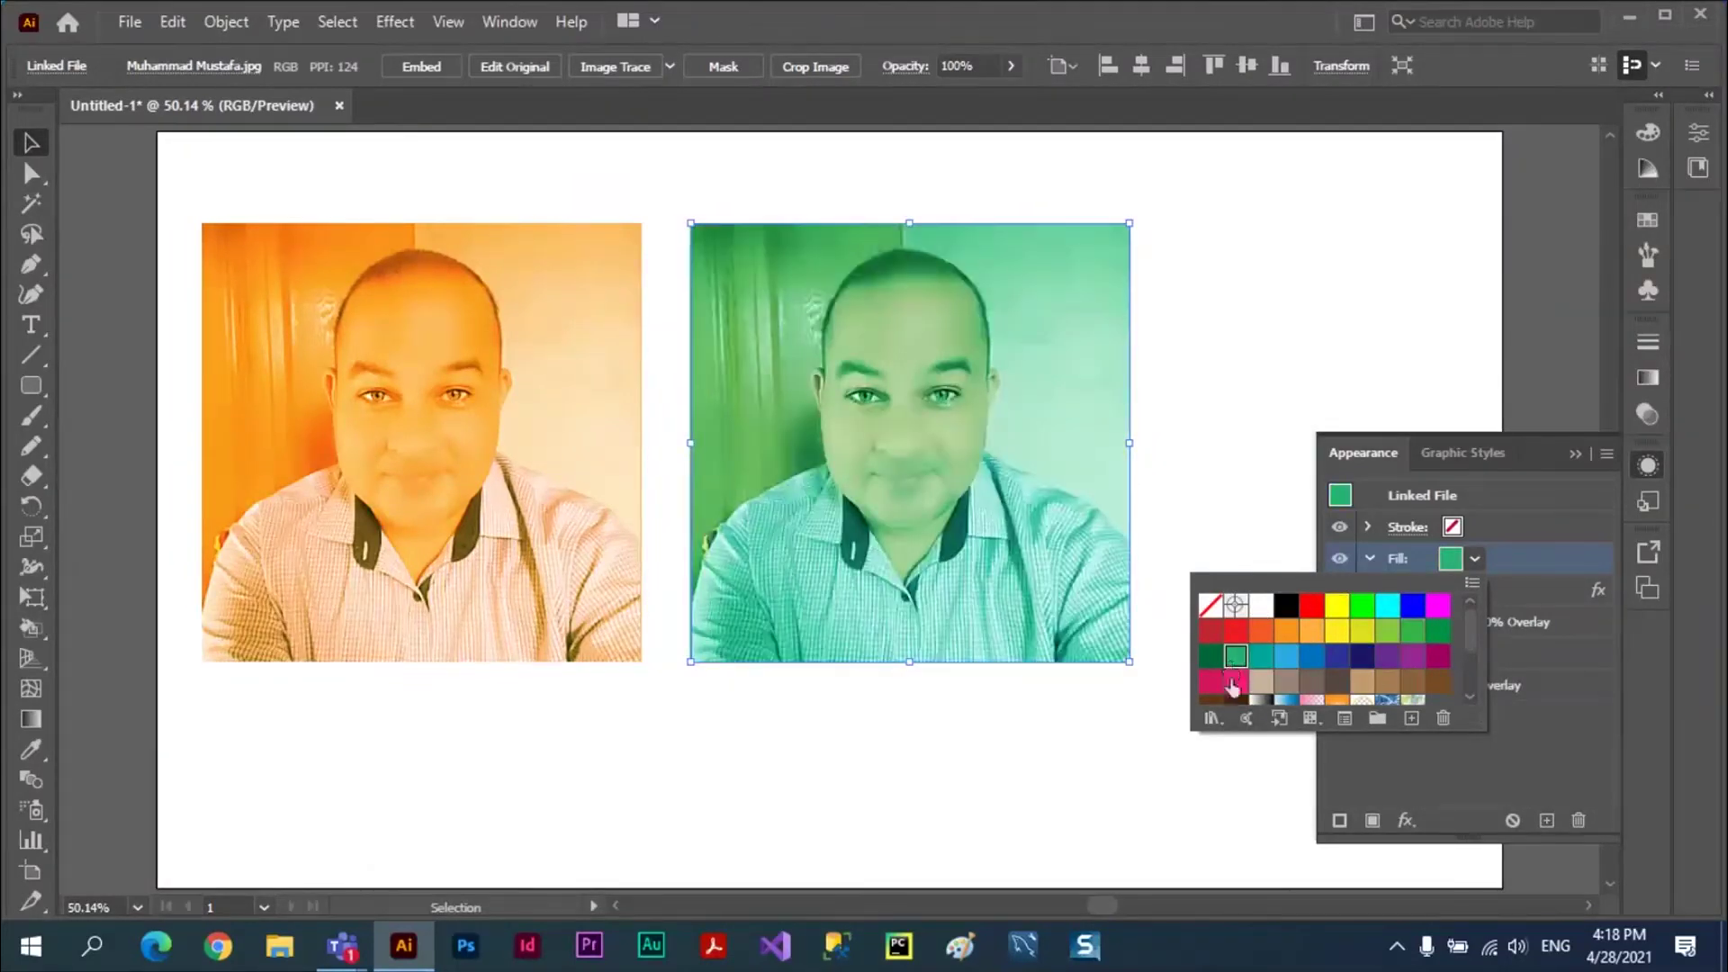
left_click(1285, 702)
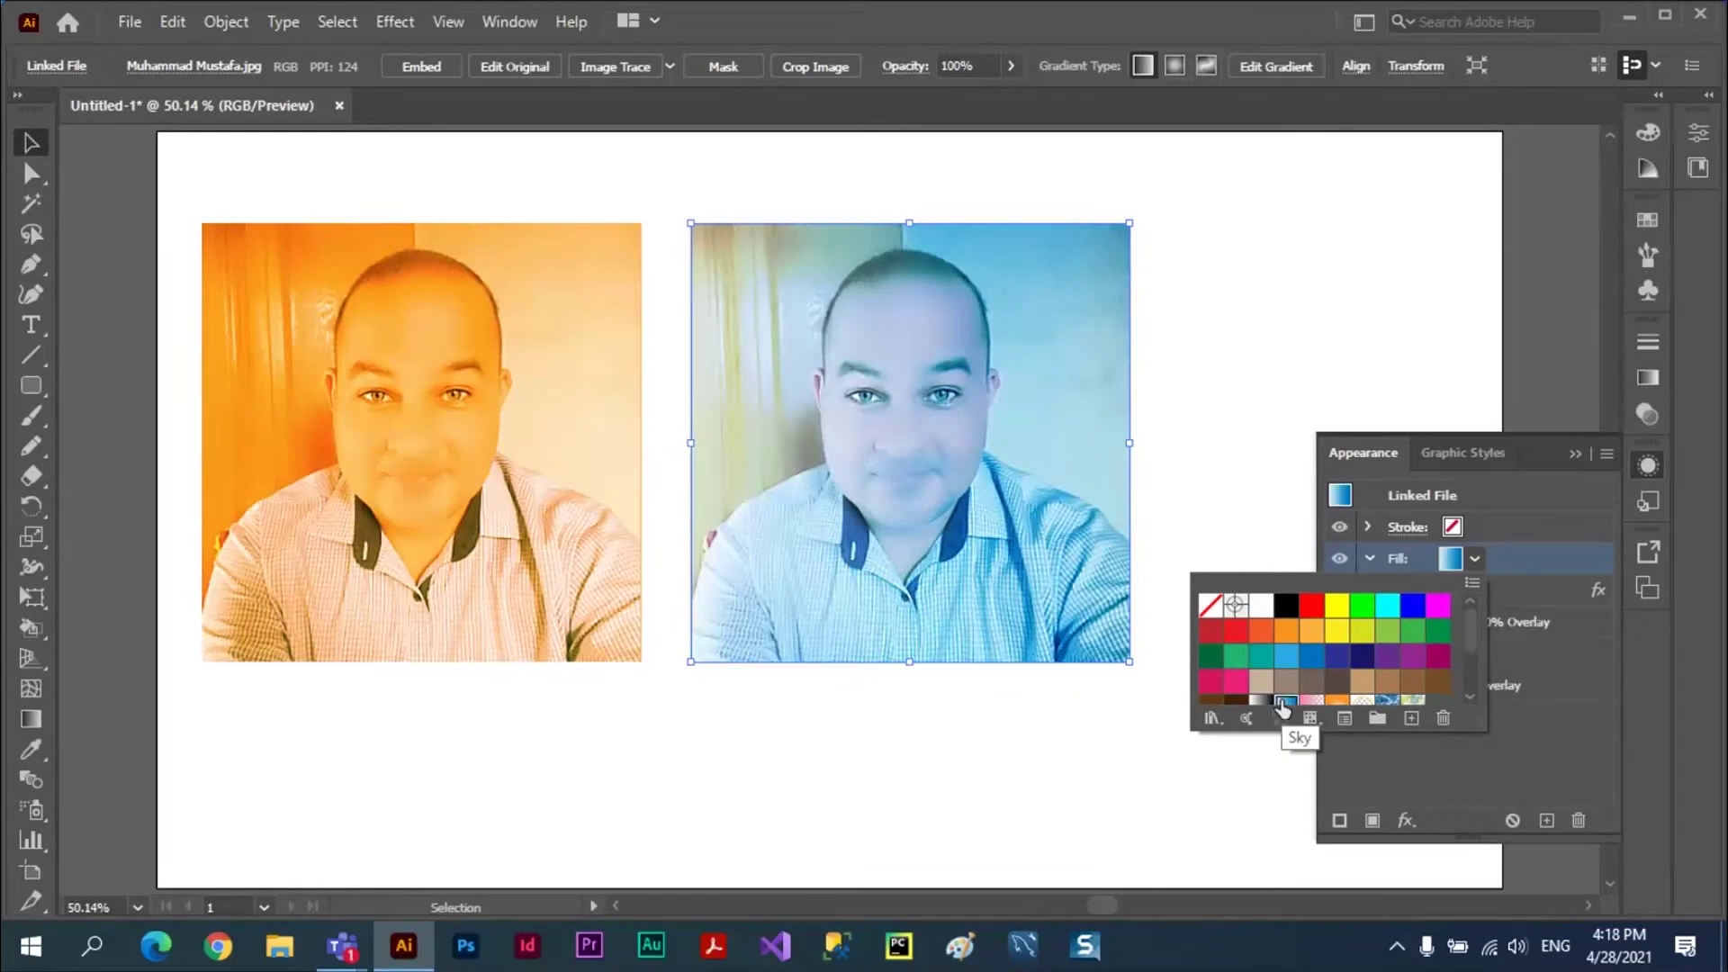
left_click(1236, 656)
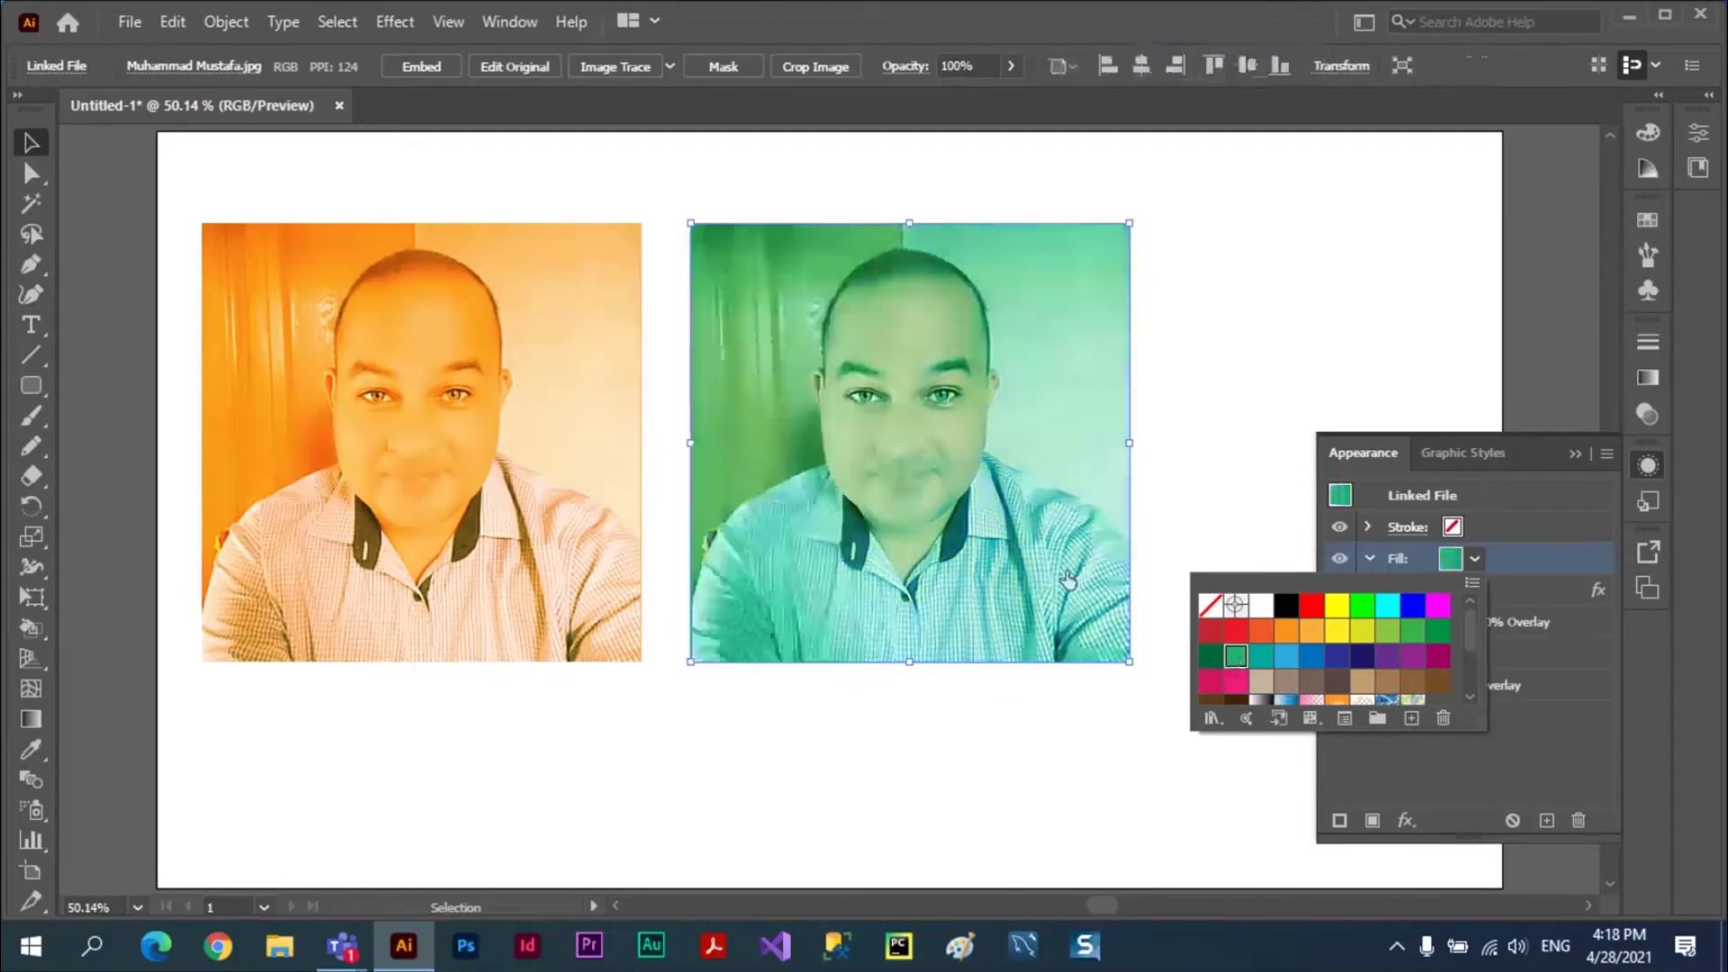
left_click(1190, 479)
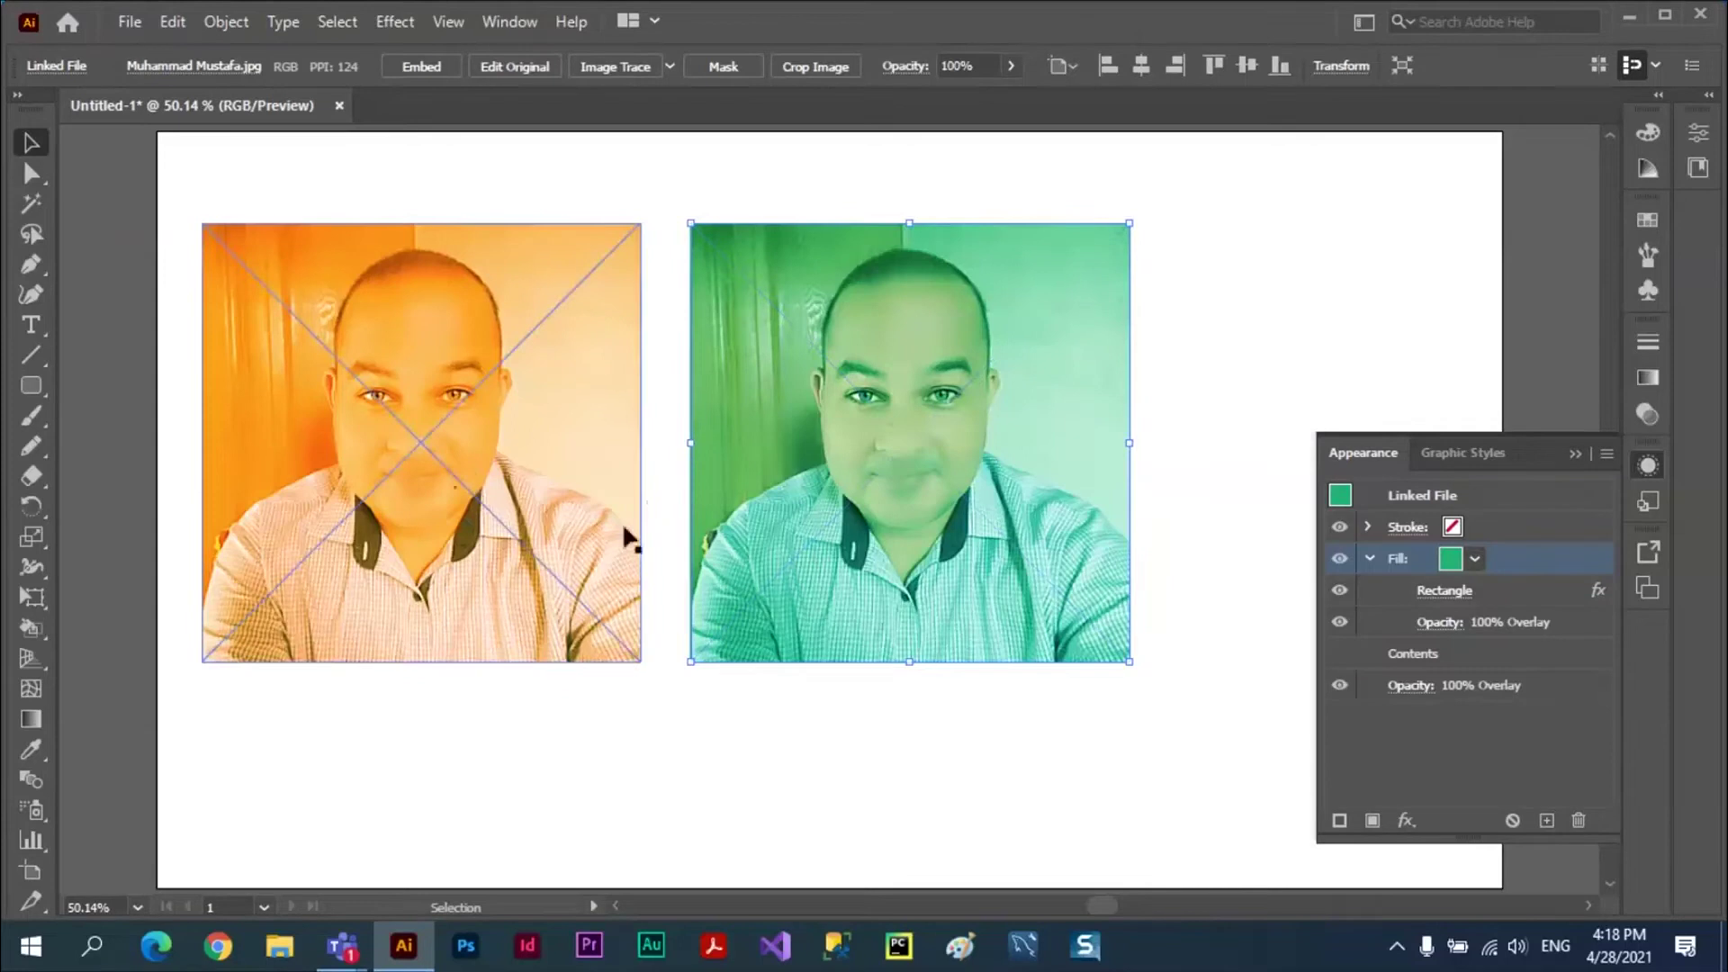
- Delete both tinted portraits and place the portrait JPG again as a linked image on the left half of the artboard
key("ctrl+a")
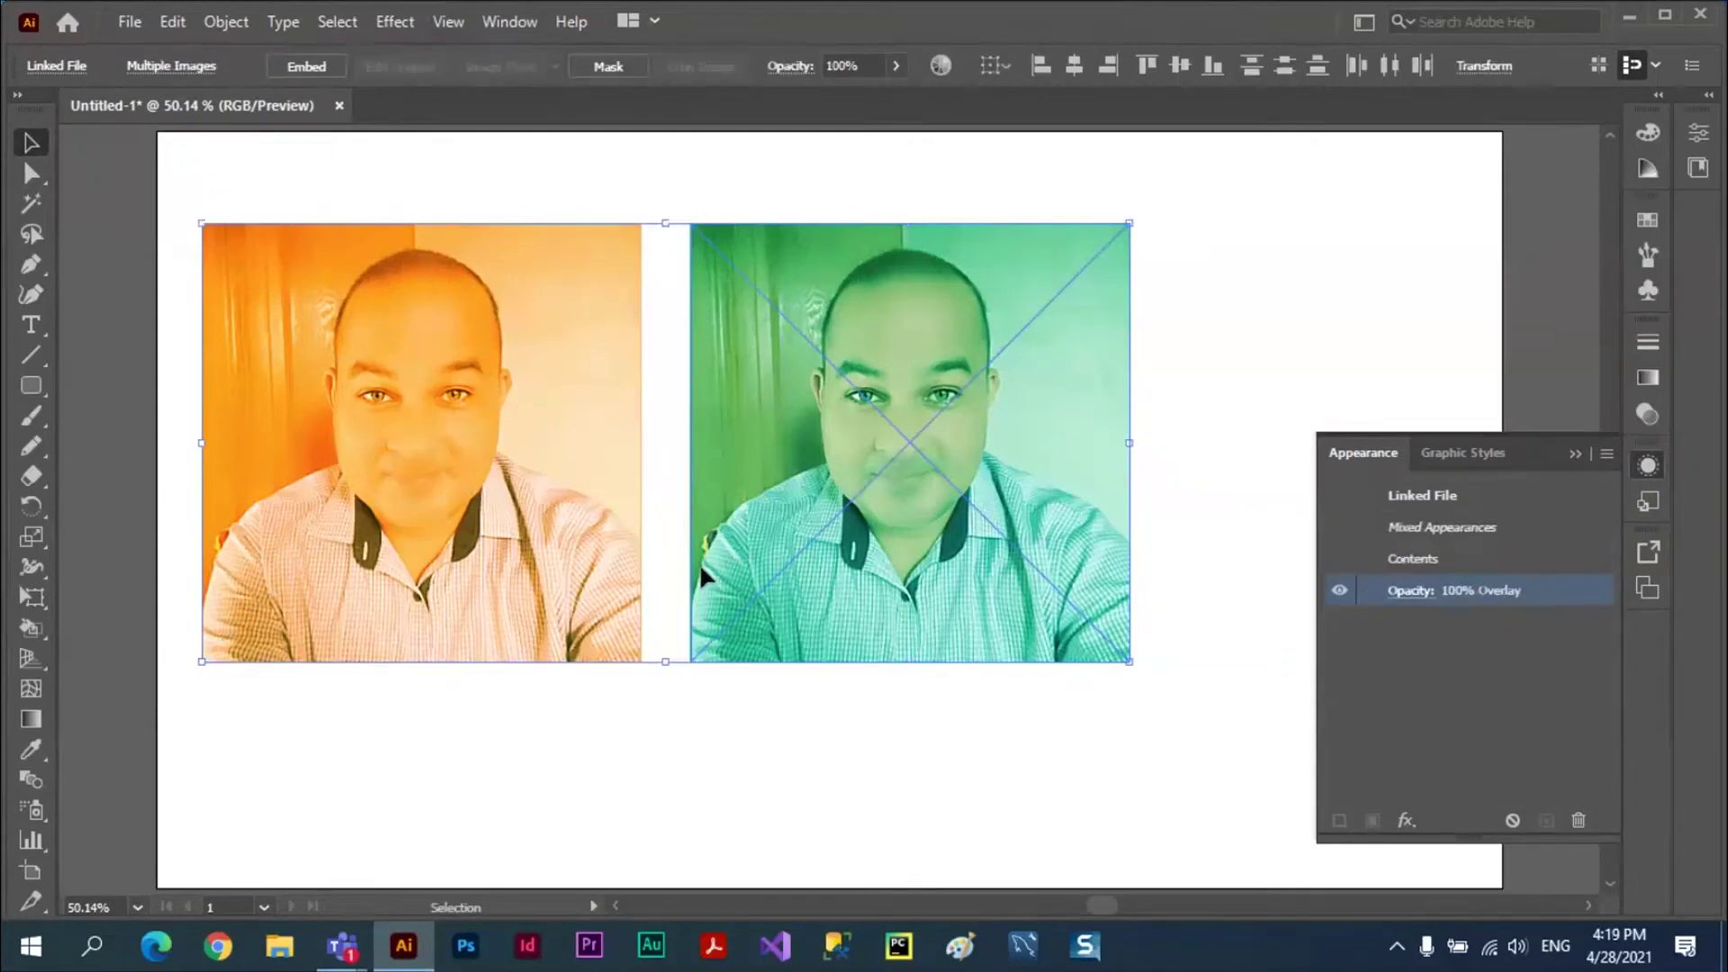
key("Delete")
left_click(128, 26)
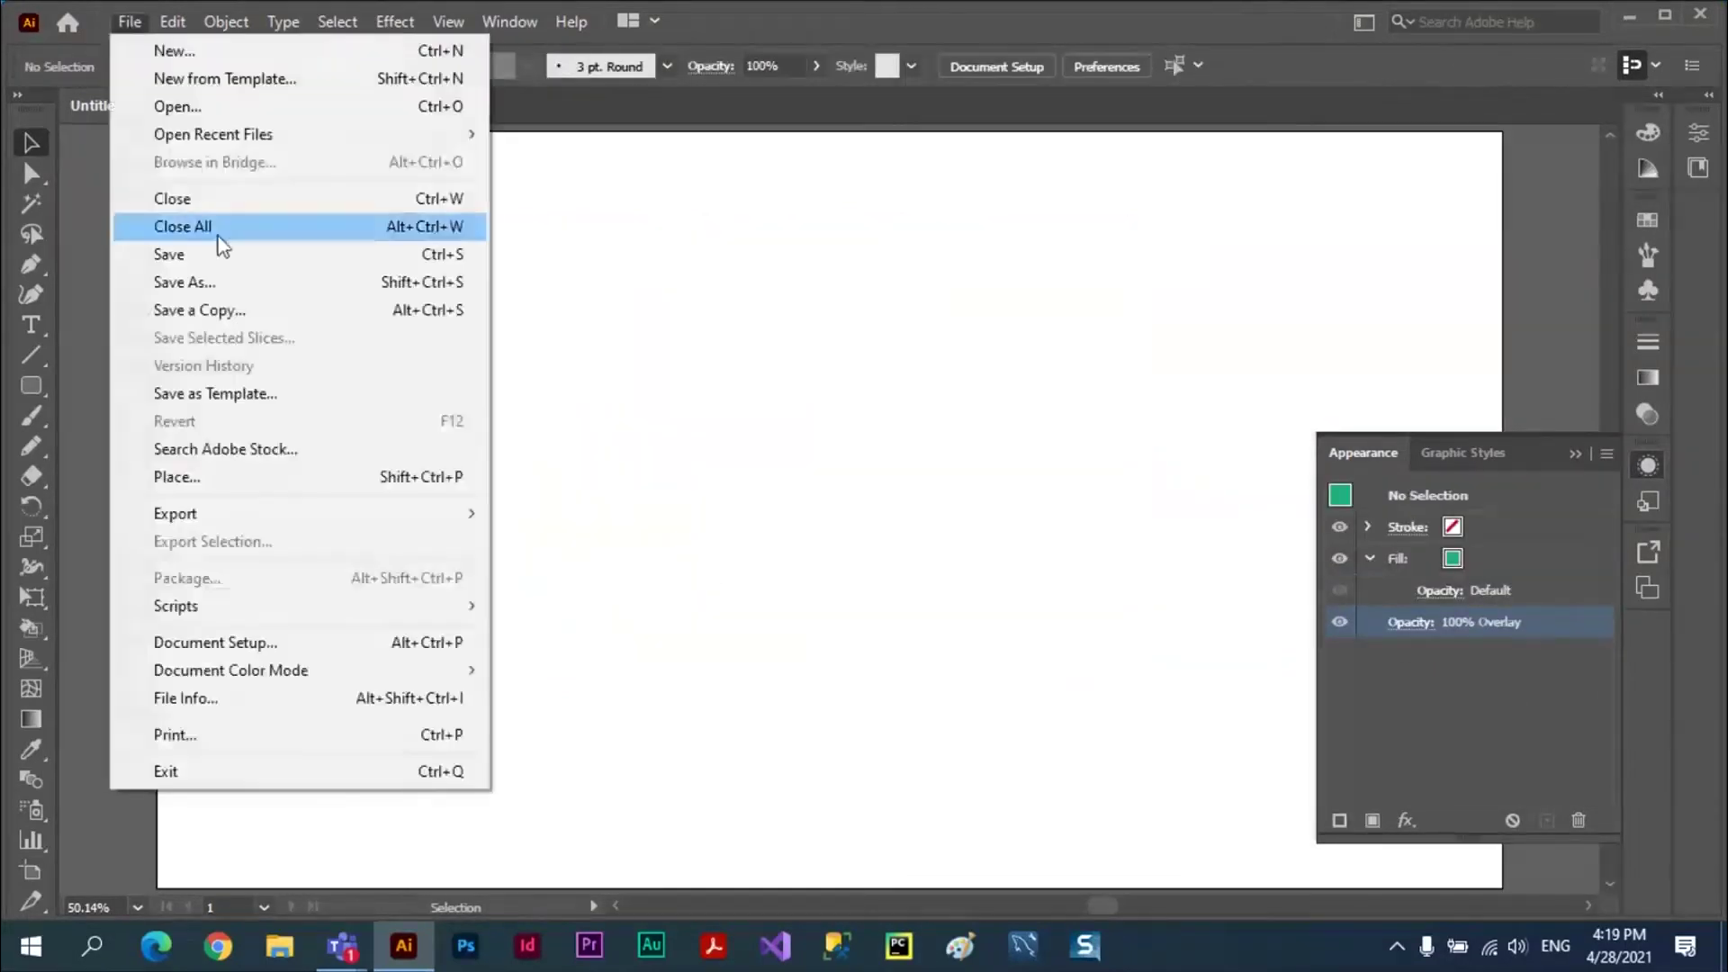
left_click(169, 477)
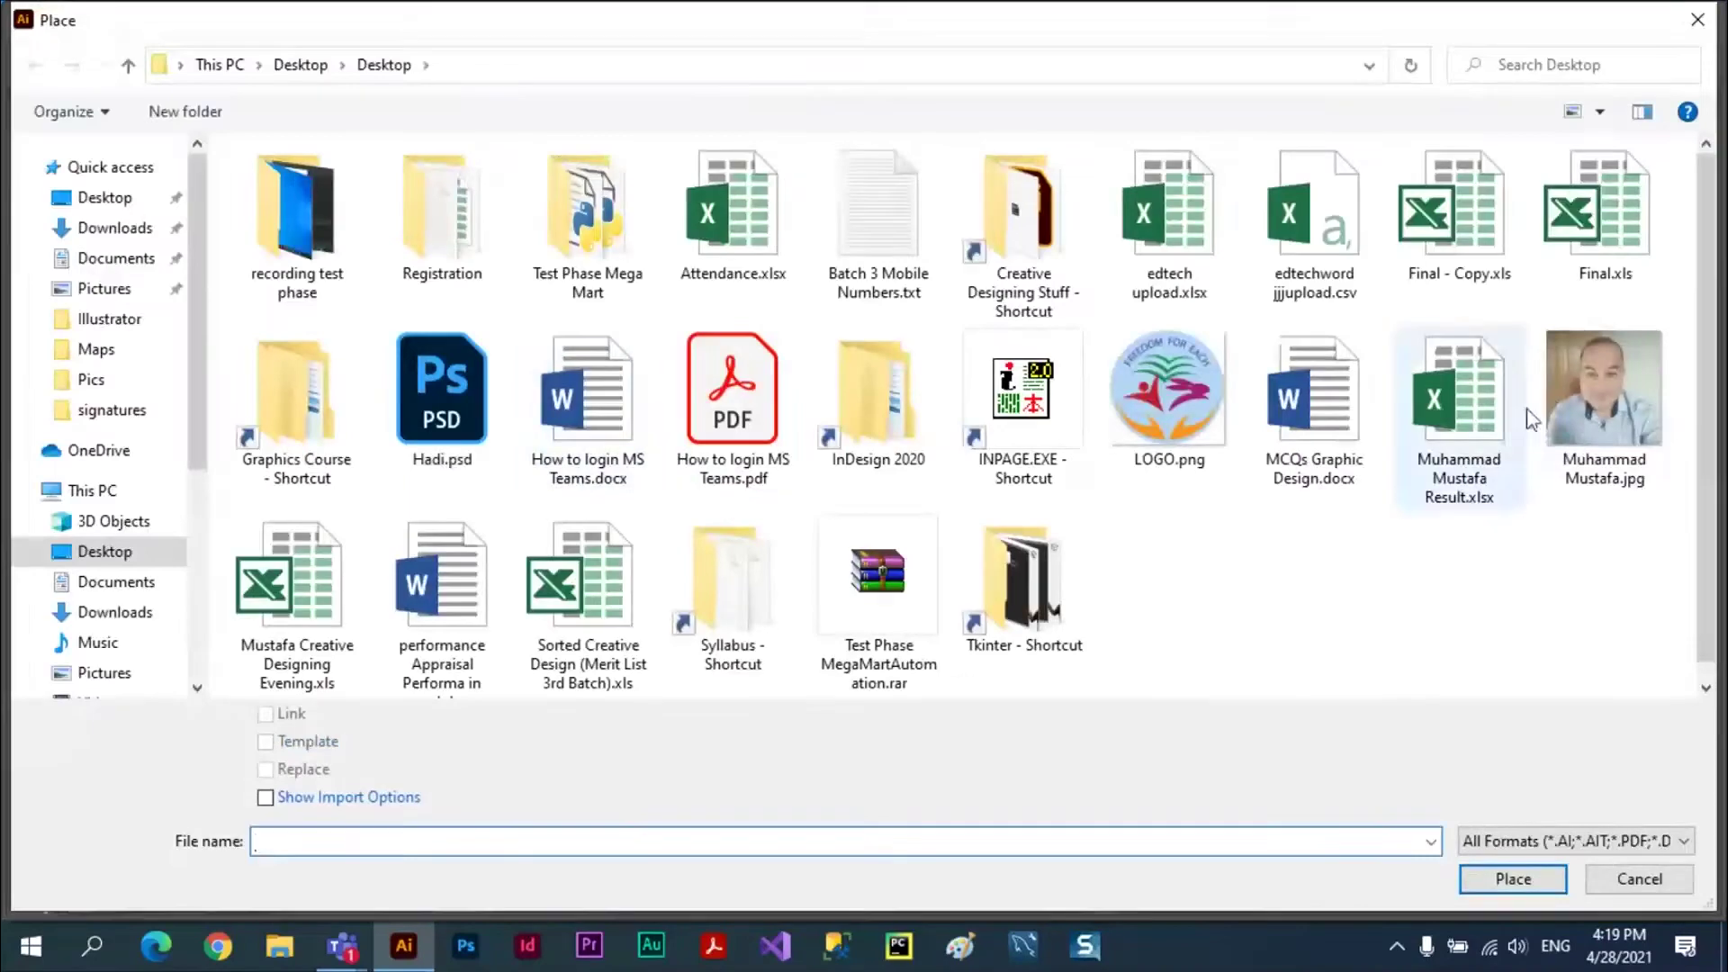
left_click(1552, 487)
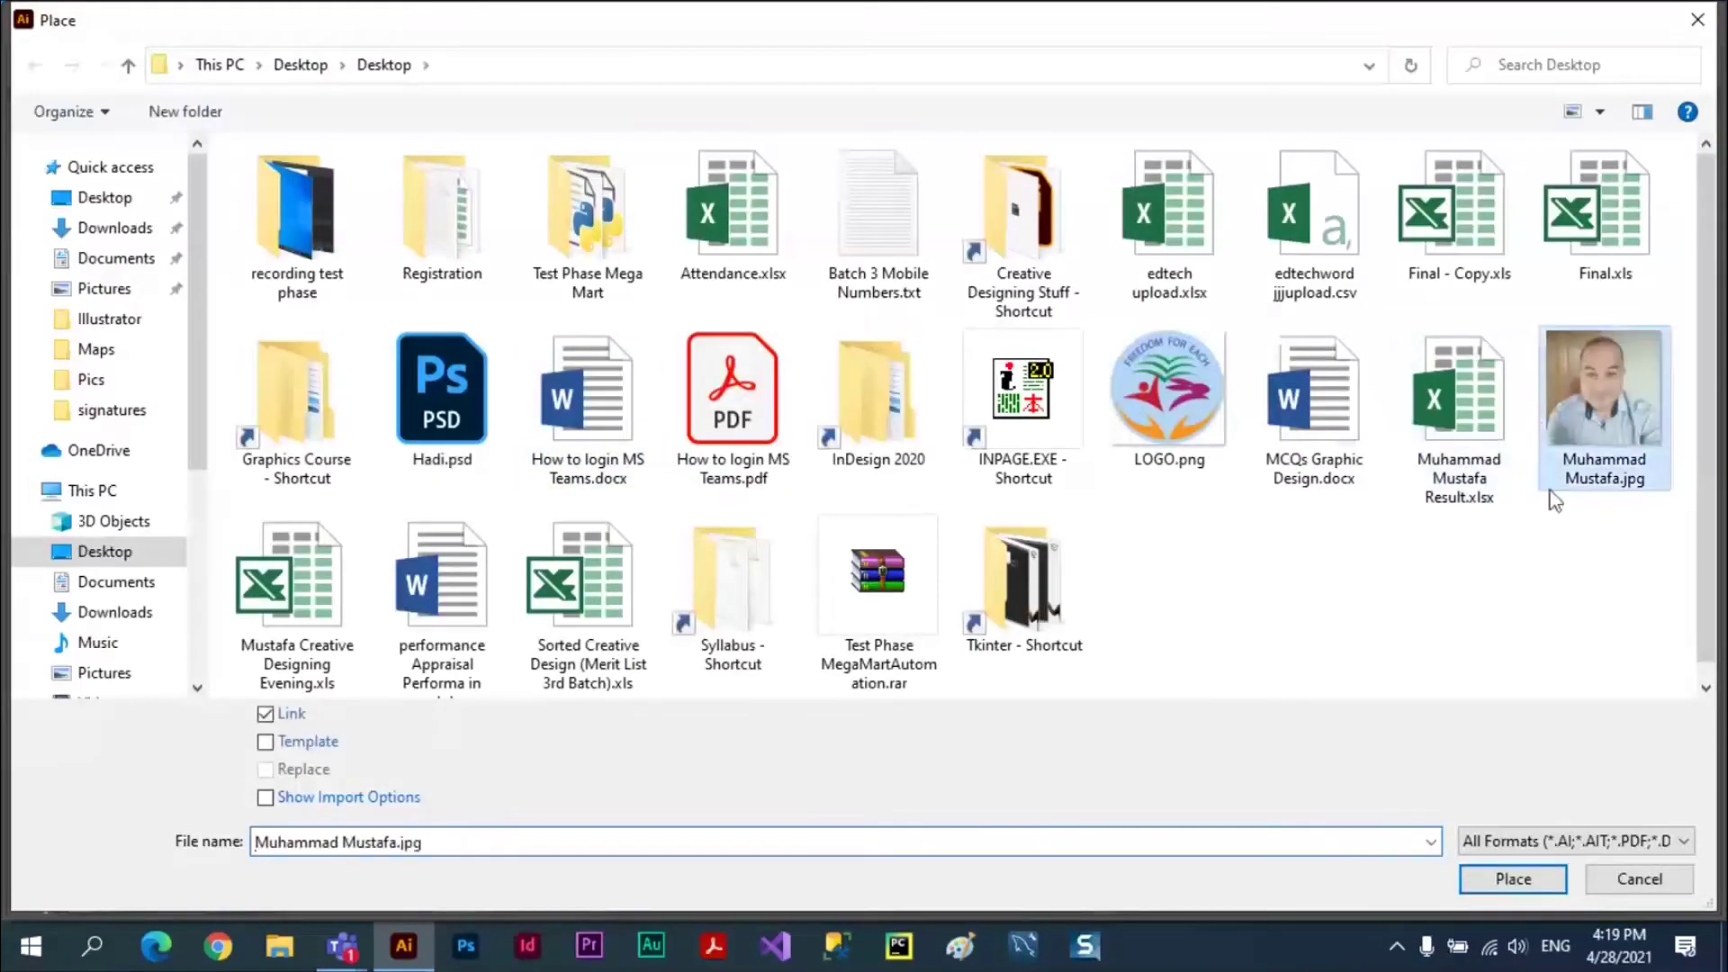
left_click(1508, 879)
left_click_drag(376, 267, 816, 704)
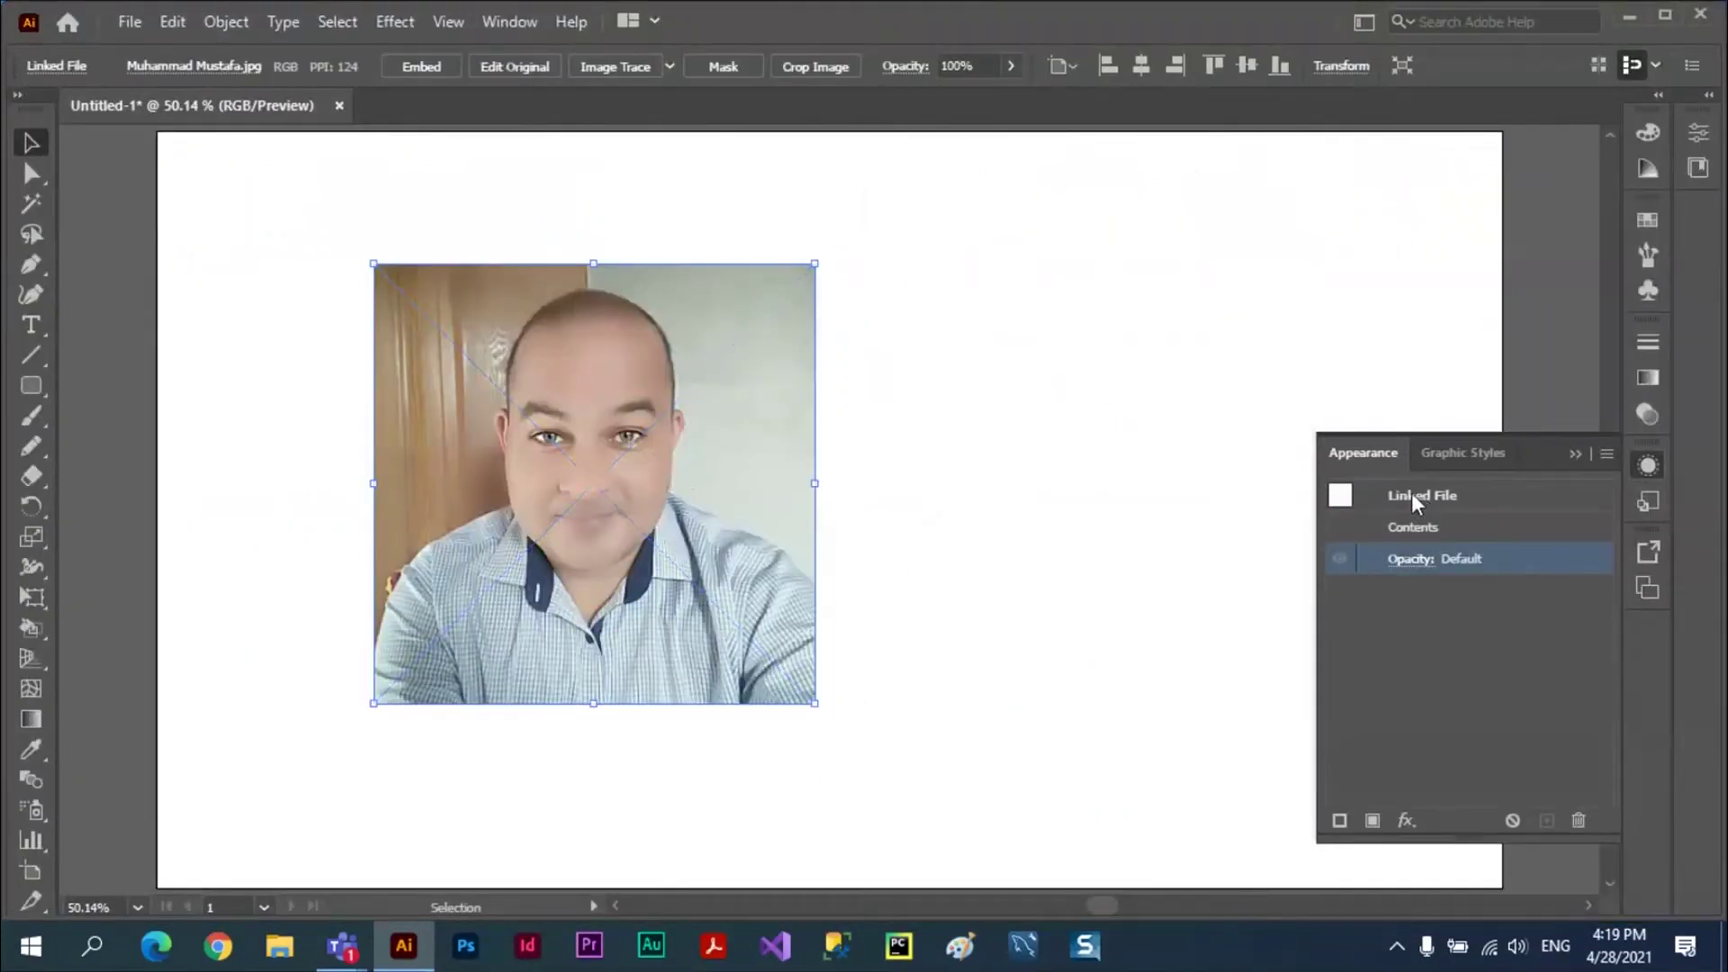
- Add a stroke to the placed portrait's appearance and colour it red
left_click(1341, 818)
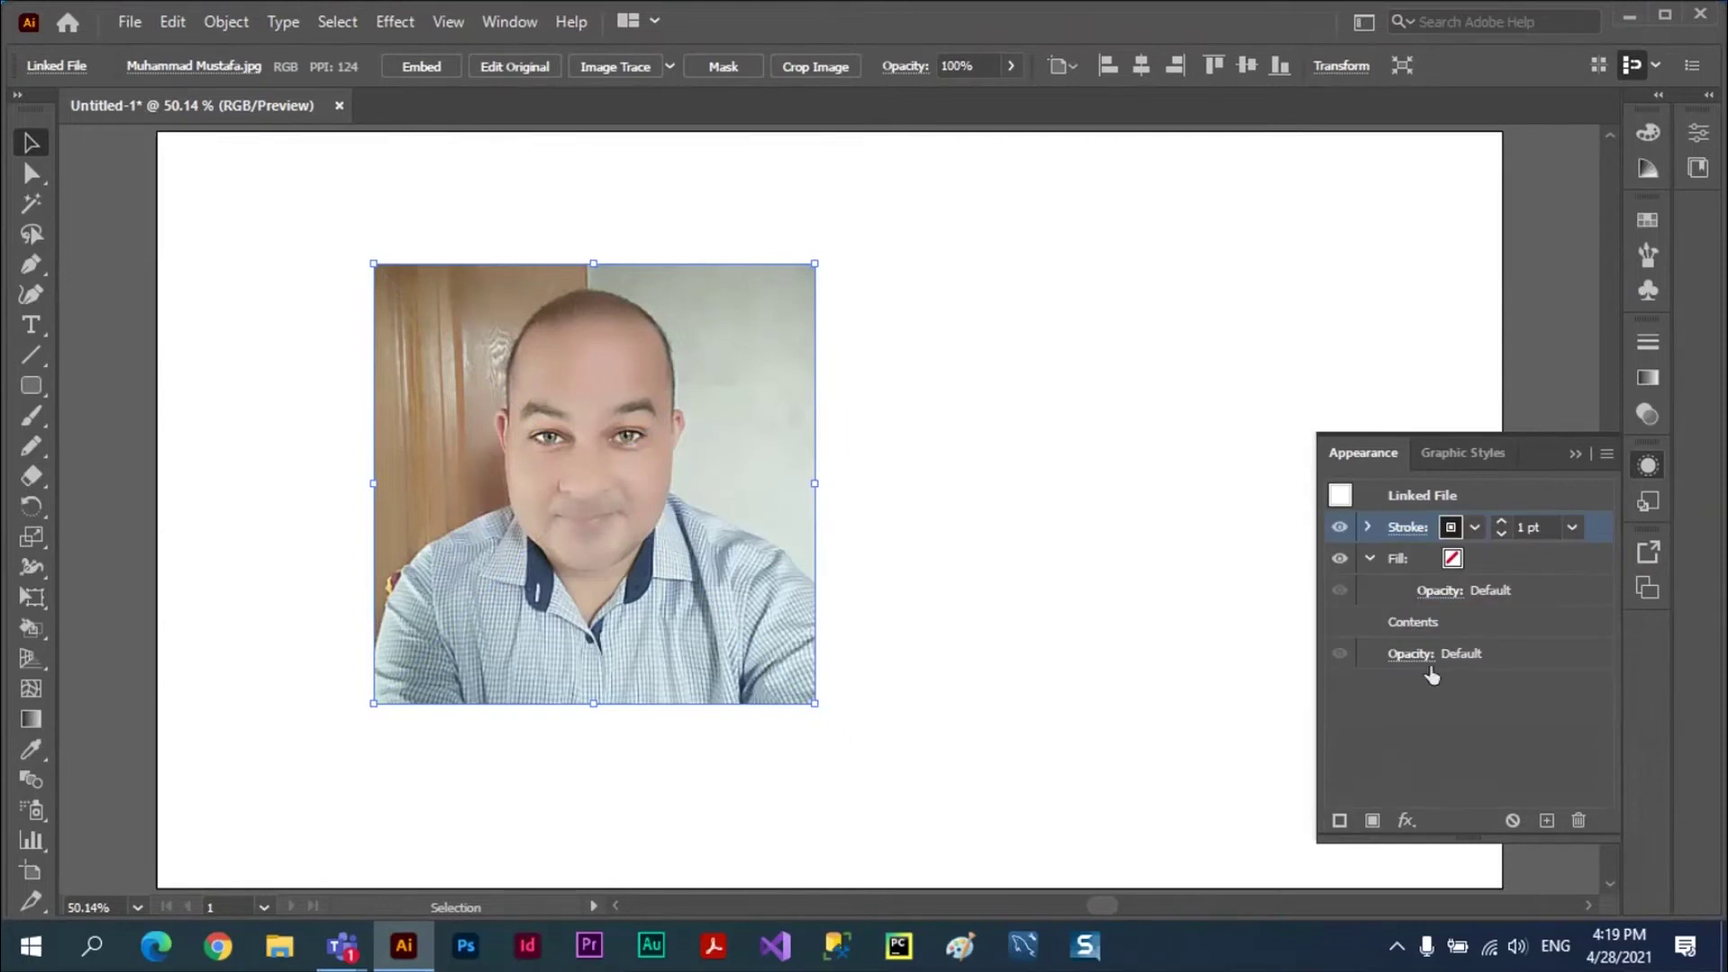
left_click(1475, 529)
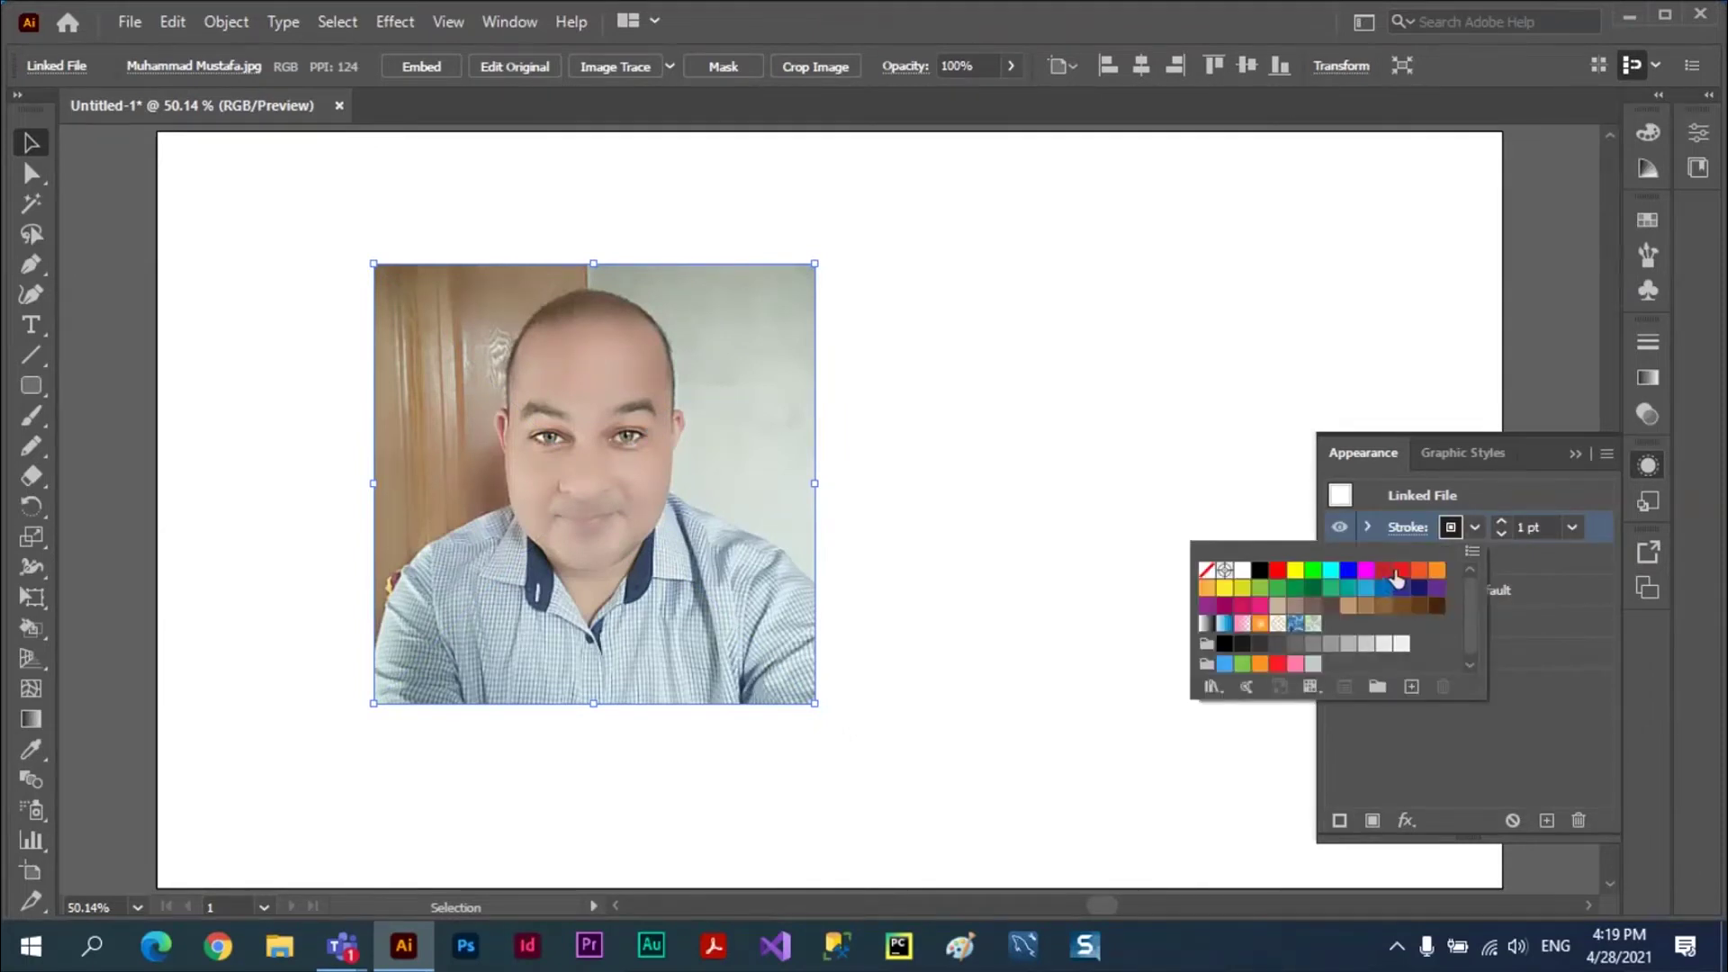
left_click(1402, 571)
left_click(1571, 640)
- Set the red stroke's weight to 9 pt and shift the portrait slightly down and to the right
left_click(1501, 518)
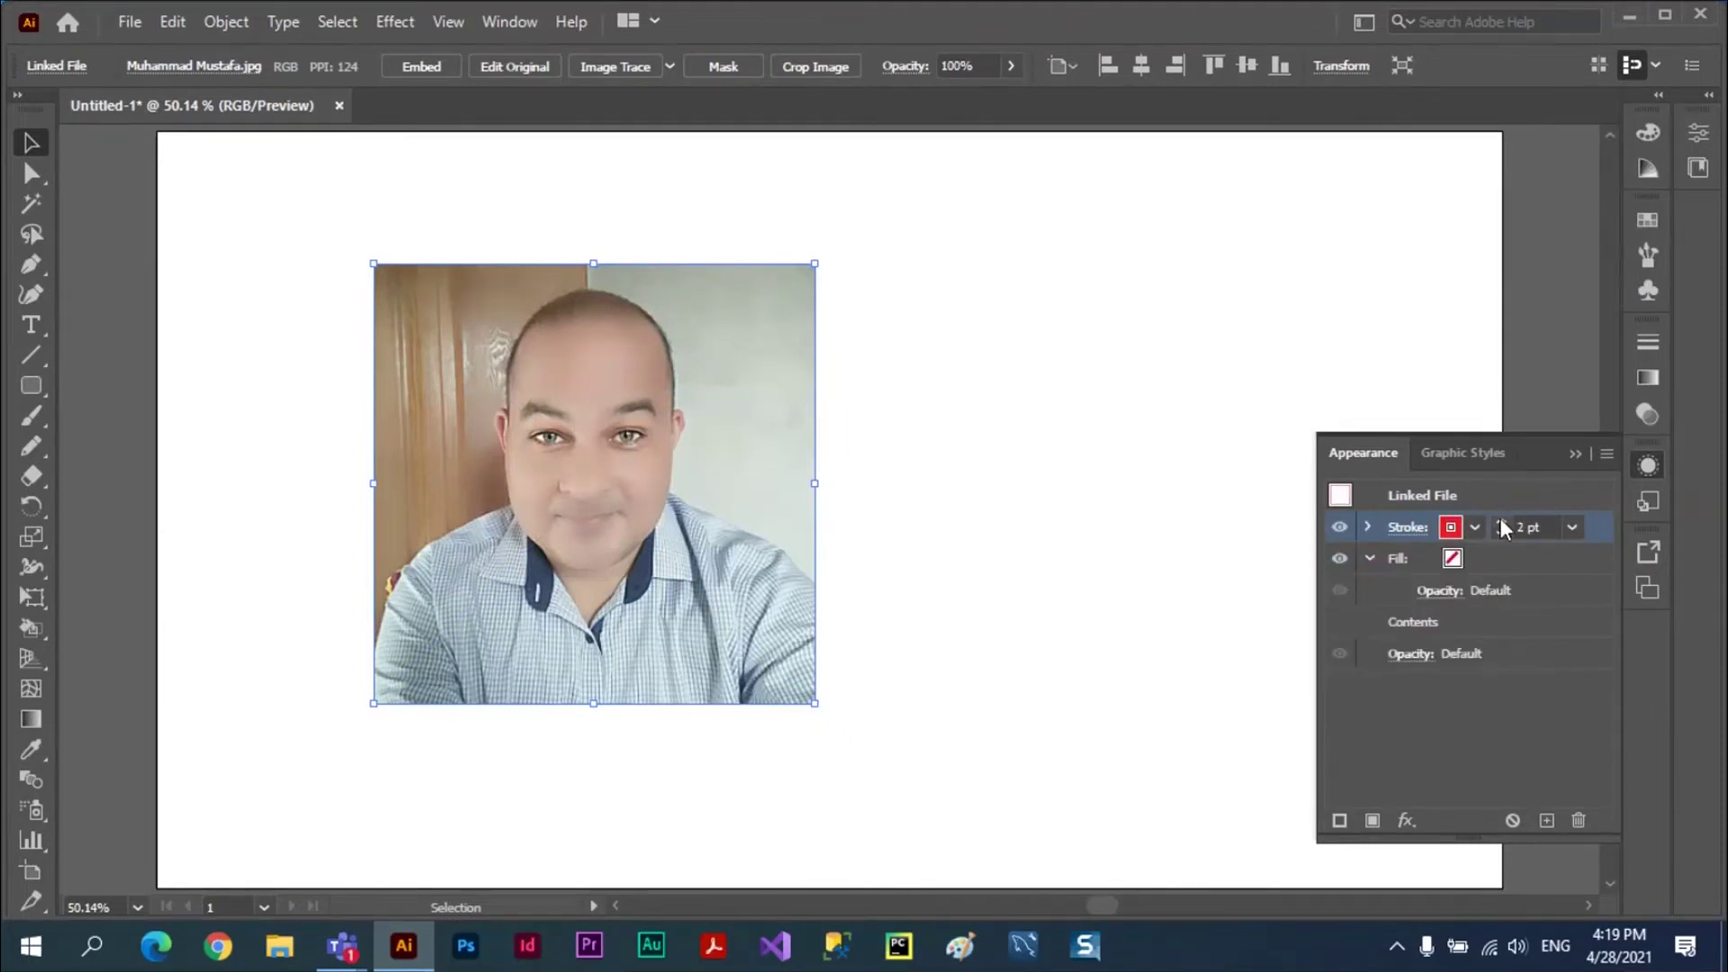
left_click(1500, 520)
left_click(1499, 521)
left_click(1500, 520)
left_click(1499, 521)
left_click(1500, 521)
left_click(1500, 520)
left_click(1499, 520)
left_click_drag(734, 424, 781, 463)
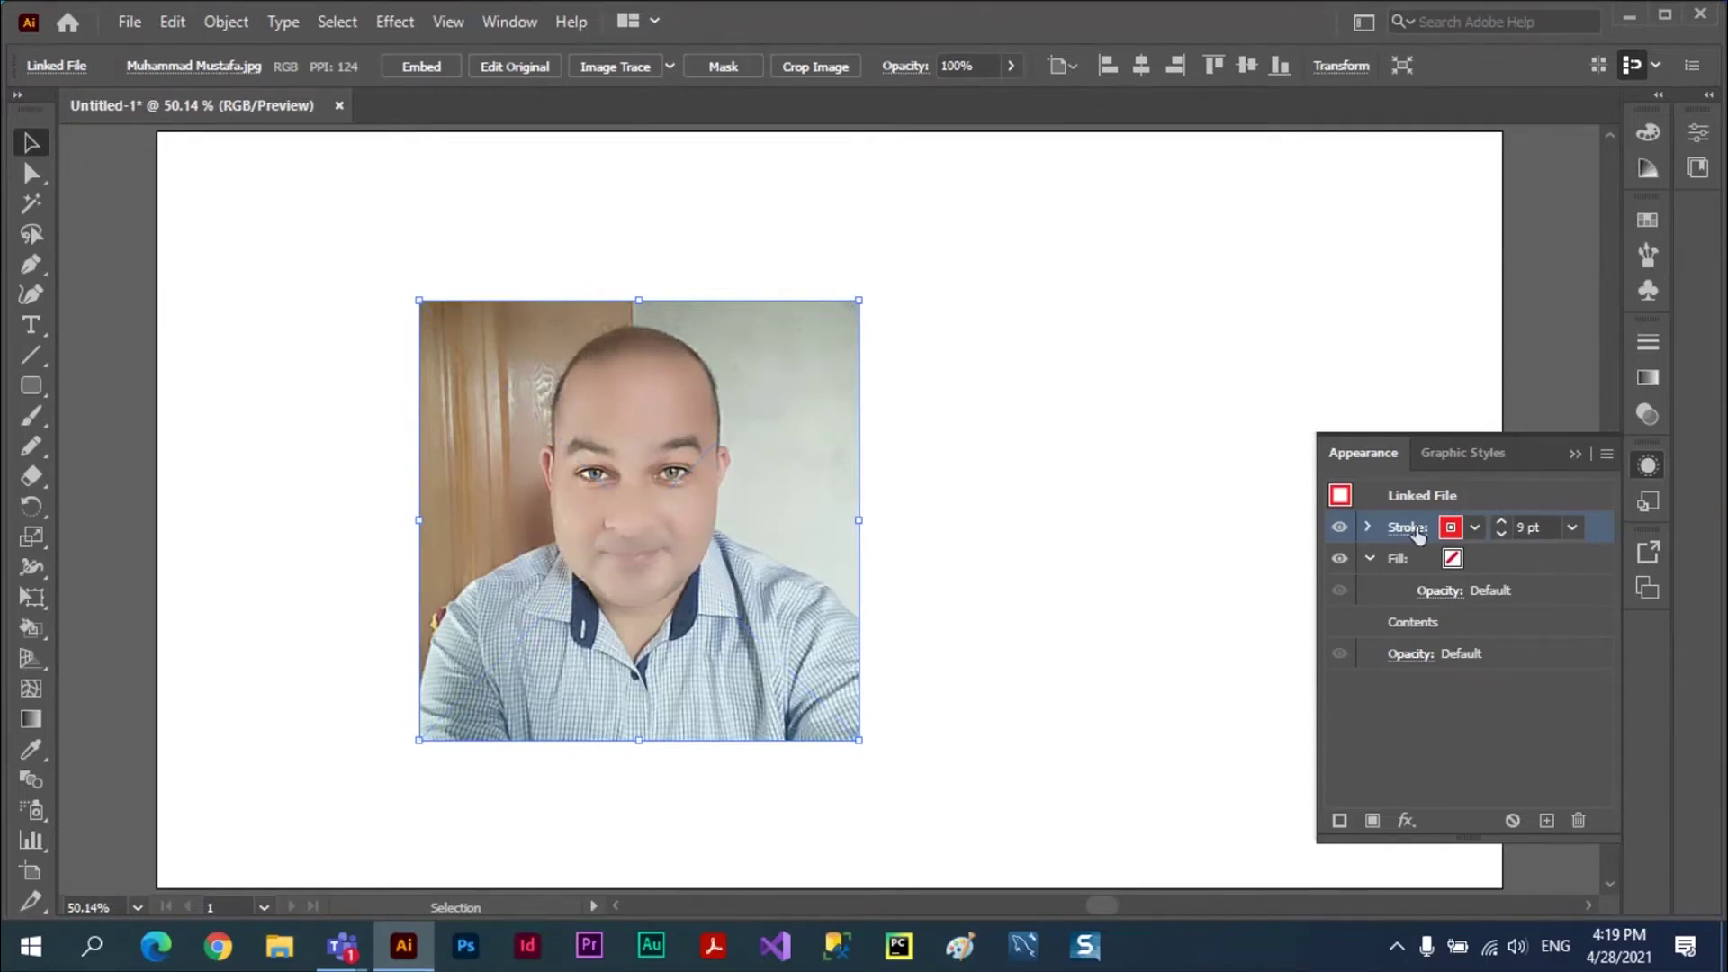
- Apply a Convert to Shape Rectangle effect to the stroke with relative extra width and extra height of 0 px
left_click(1415, 813)
mouse_move(1499, 261)
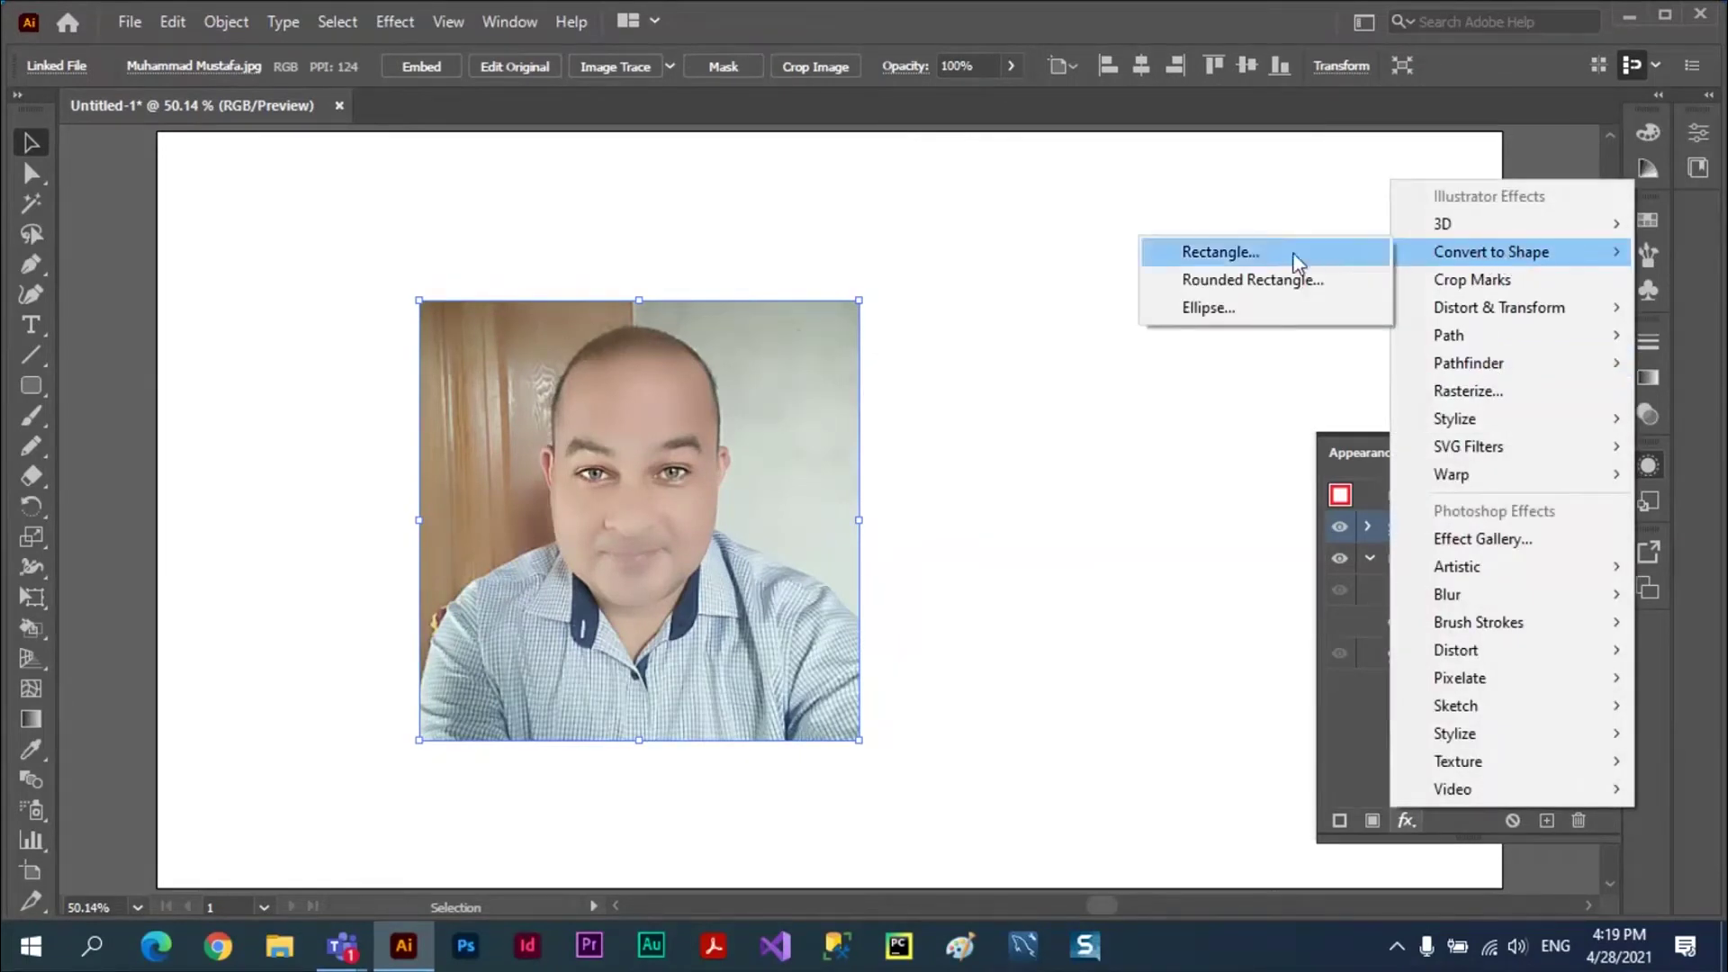
left_click(1223, 252)
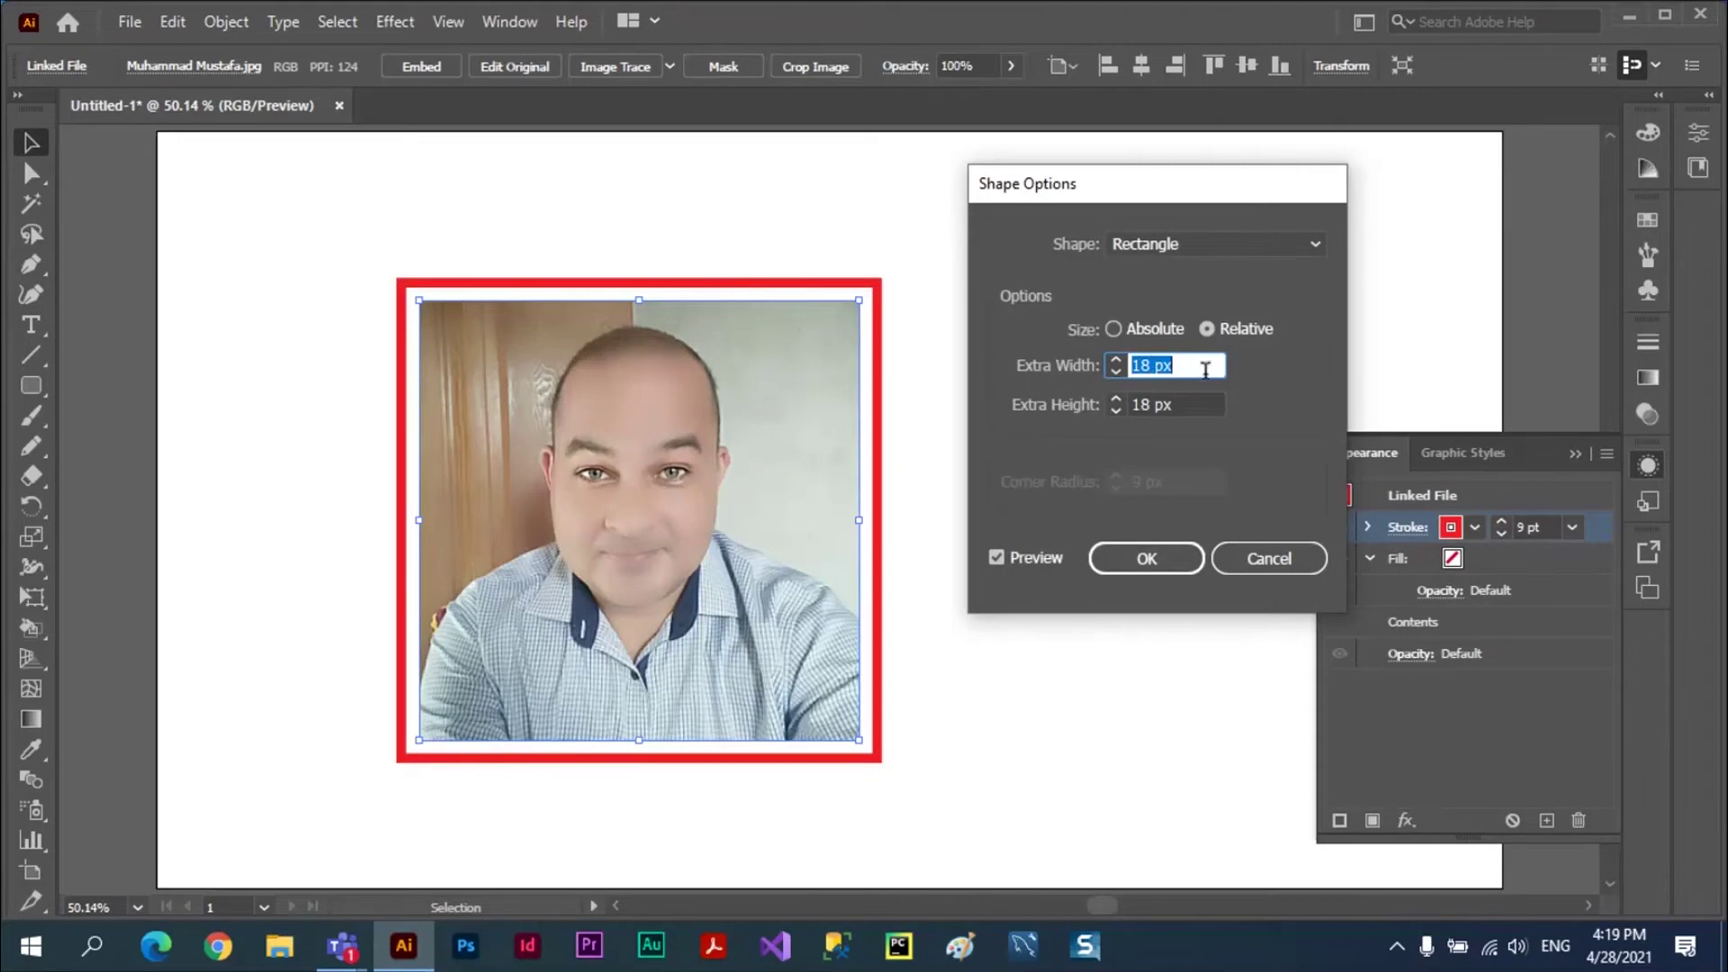
type("0")
key("Tab")
type("0")
left_click(1136, 551)
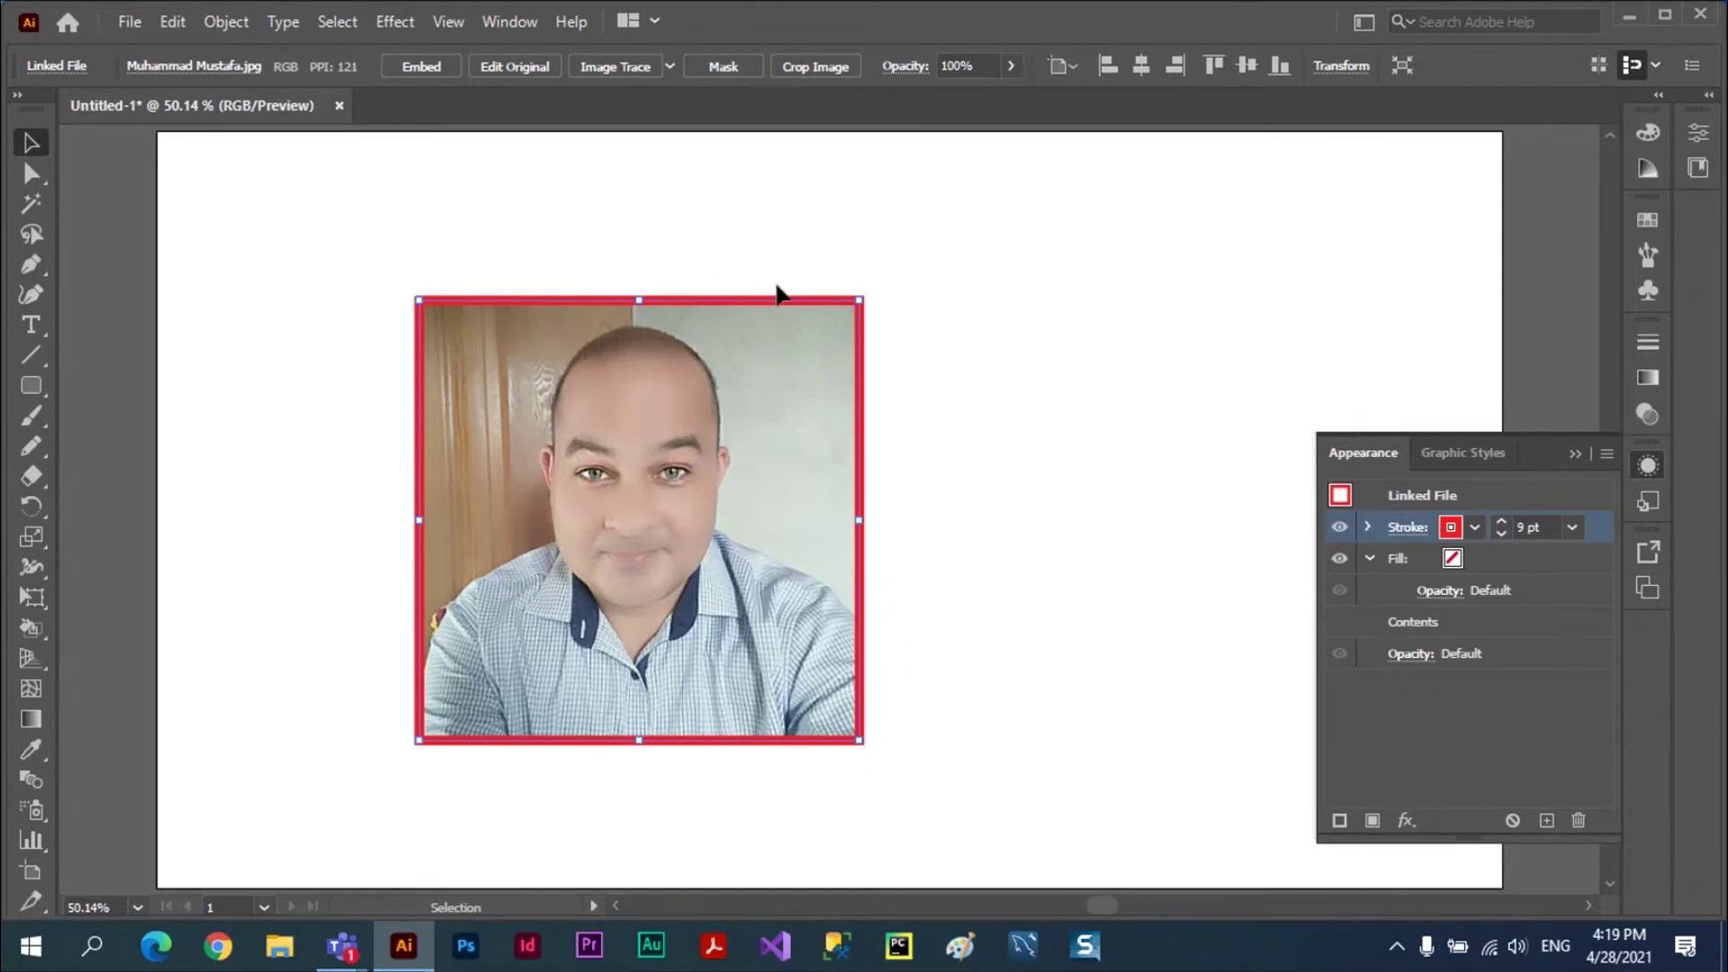
- Thicken the portrait's red stroke to 17 pt
left_click(1502, 523)
left_click(1501, 523)
left_click(1501, 523)
left_click(1501, 523)
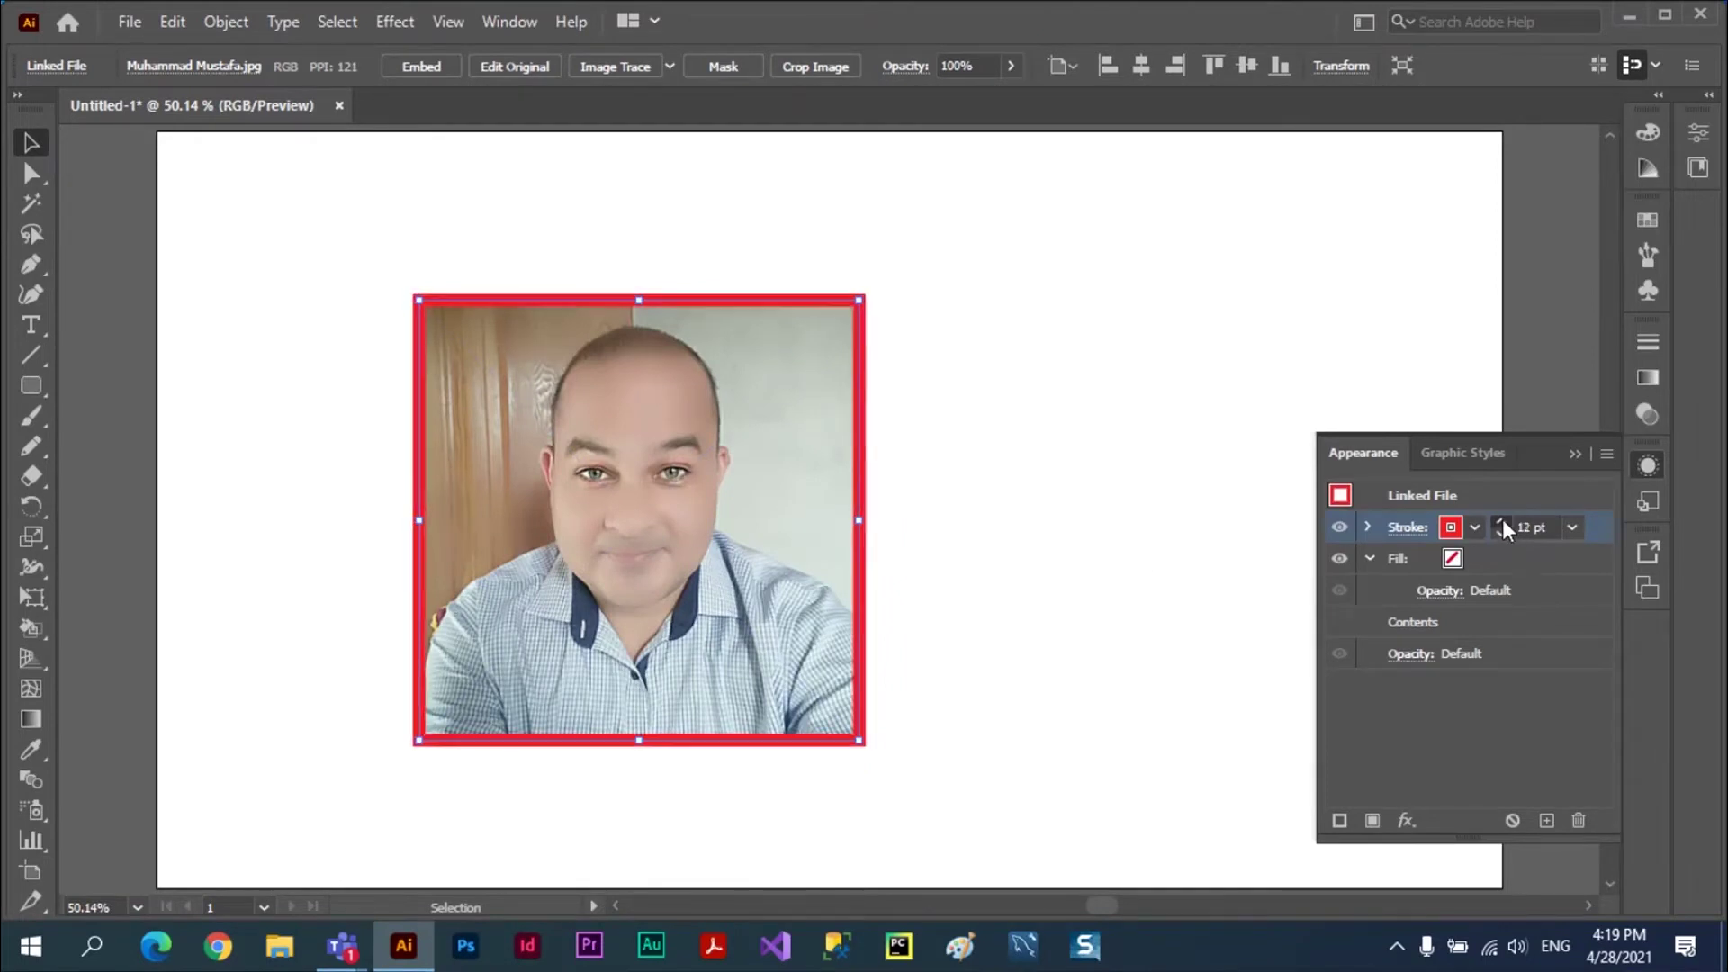
left_click(1501, 523)
left_click(1502, 523)
left_click(1502, 523)
left_click(1502, 523)
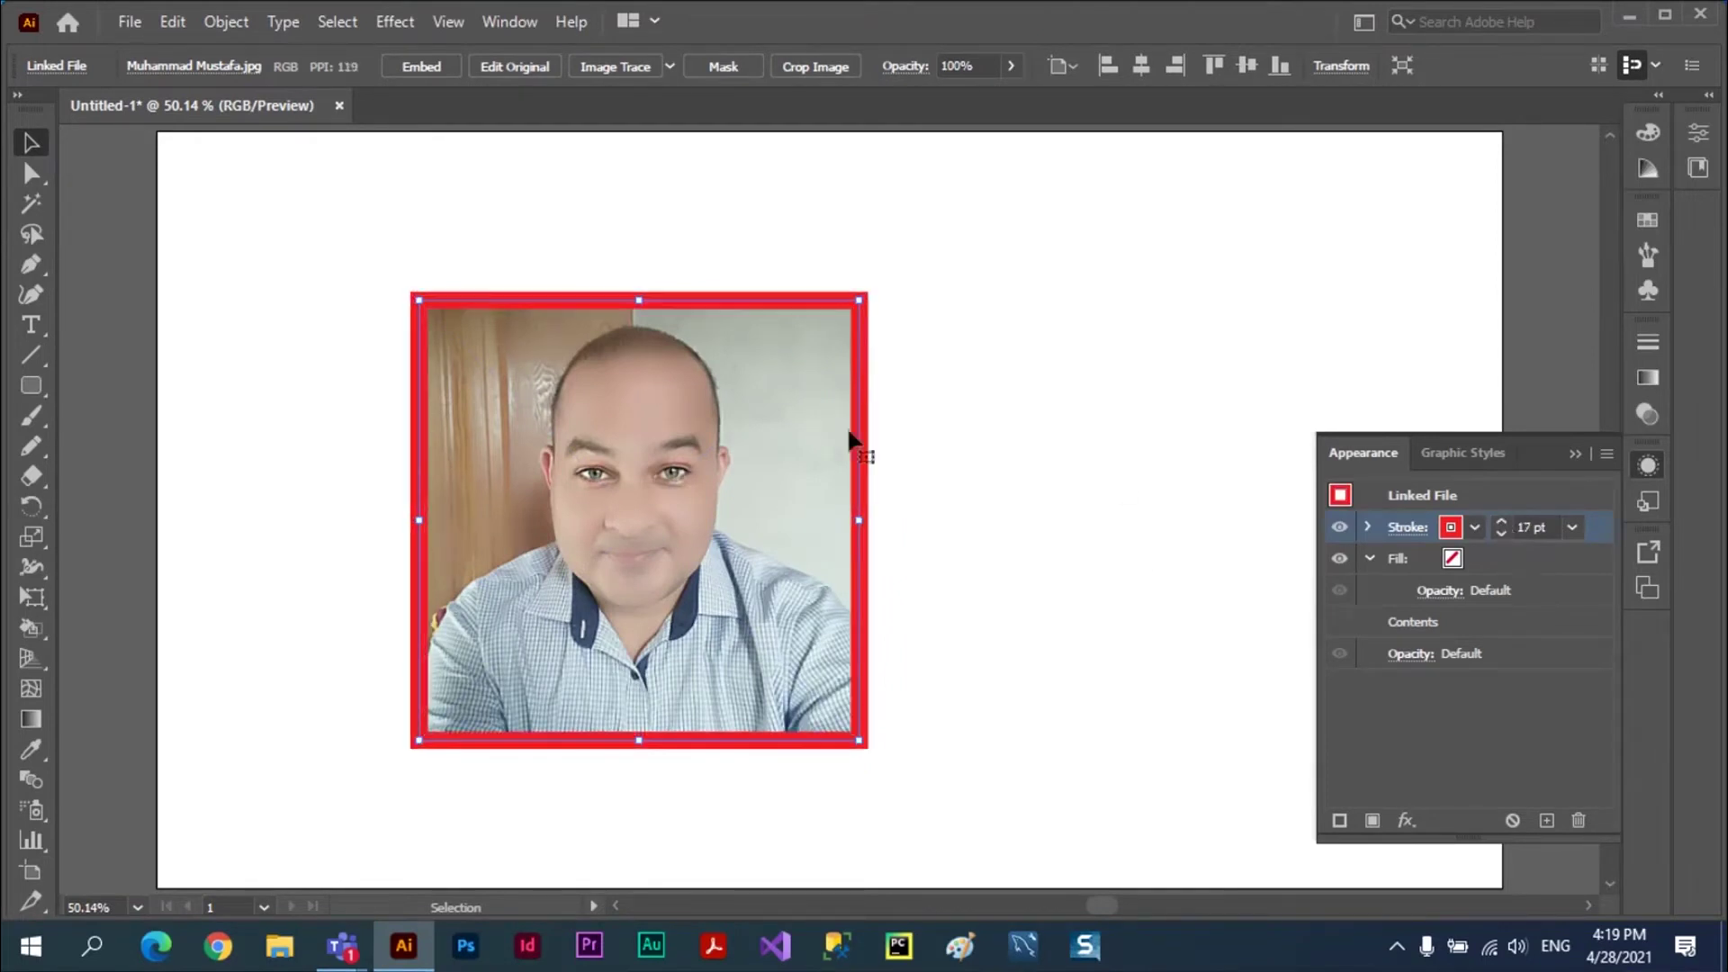
- Set the portrait's fill colour to orange
left_click(1473, 563)
left_click(1477, 559)
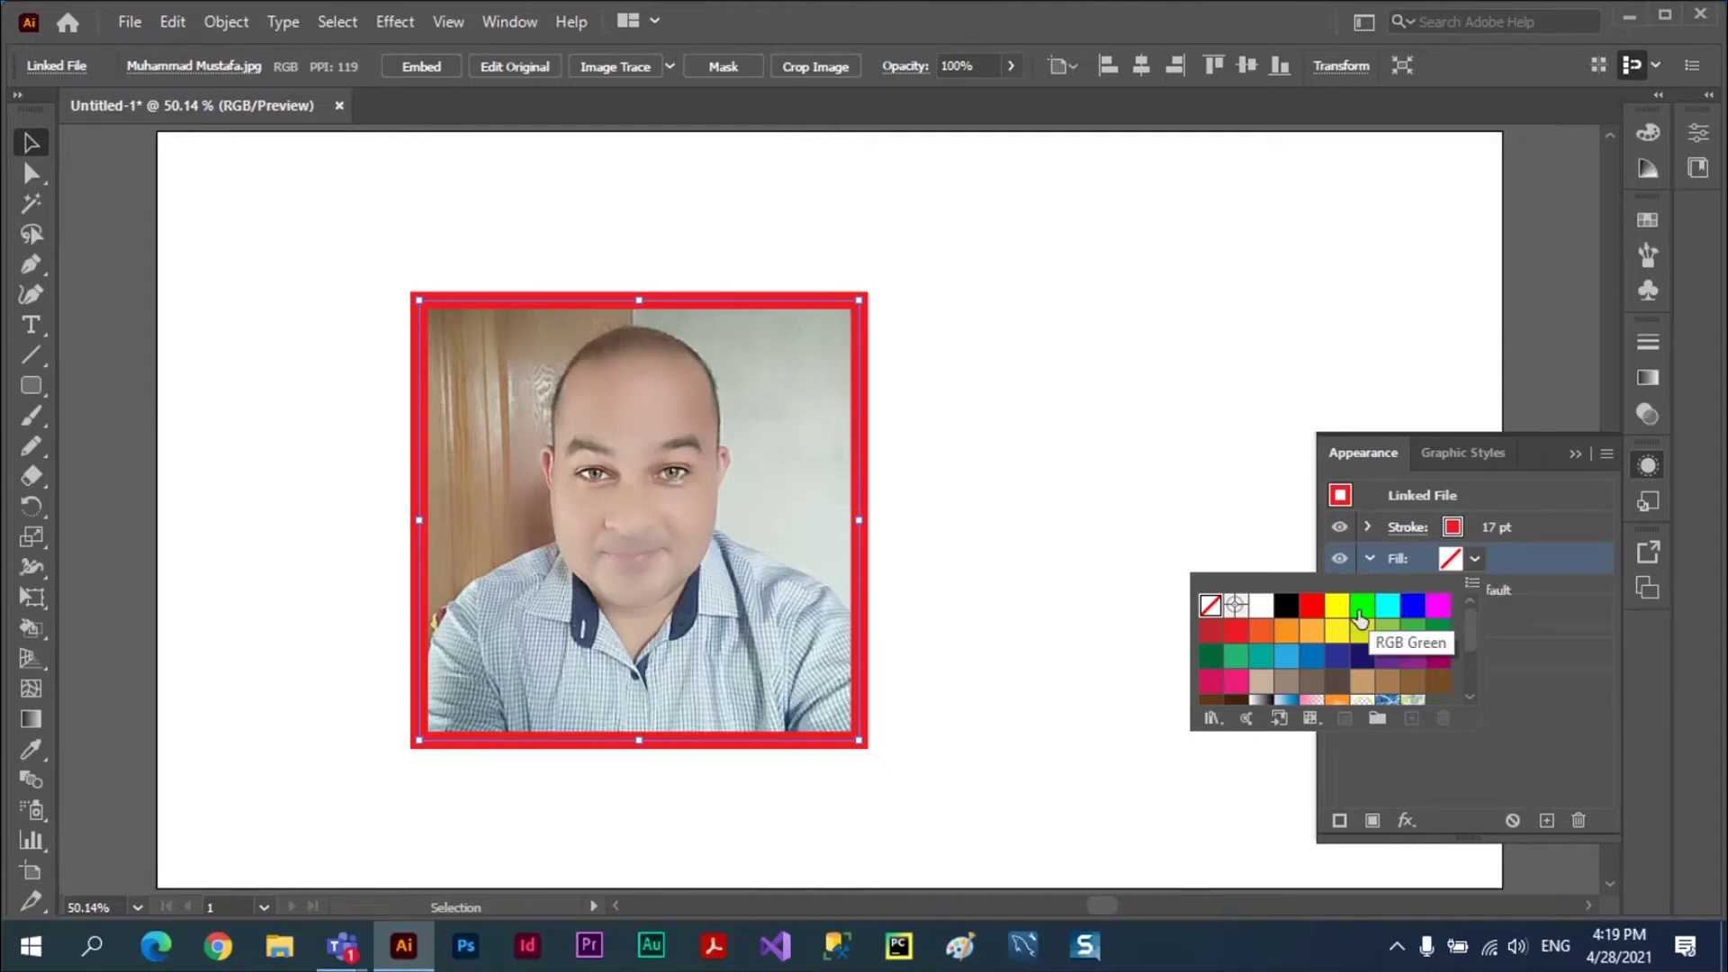
left_click(1288, 632)
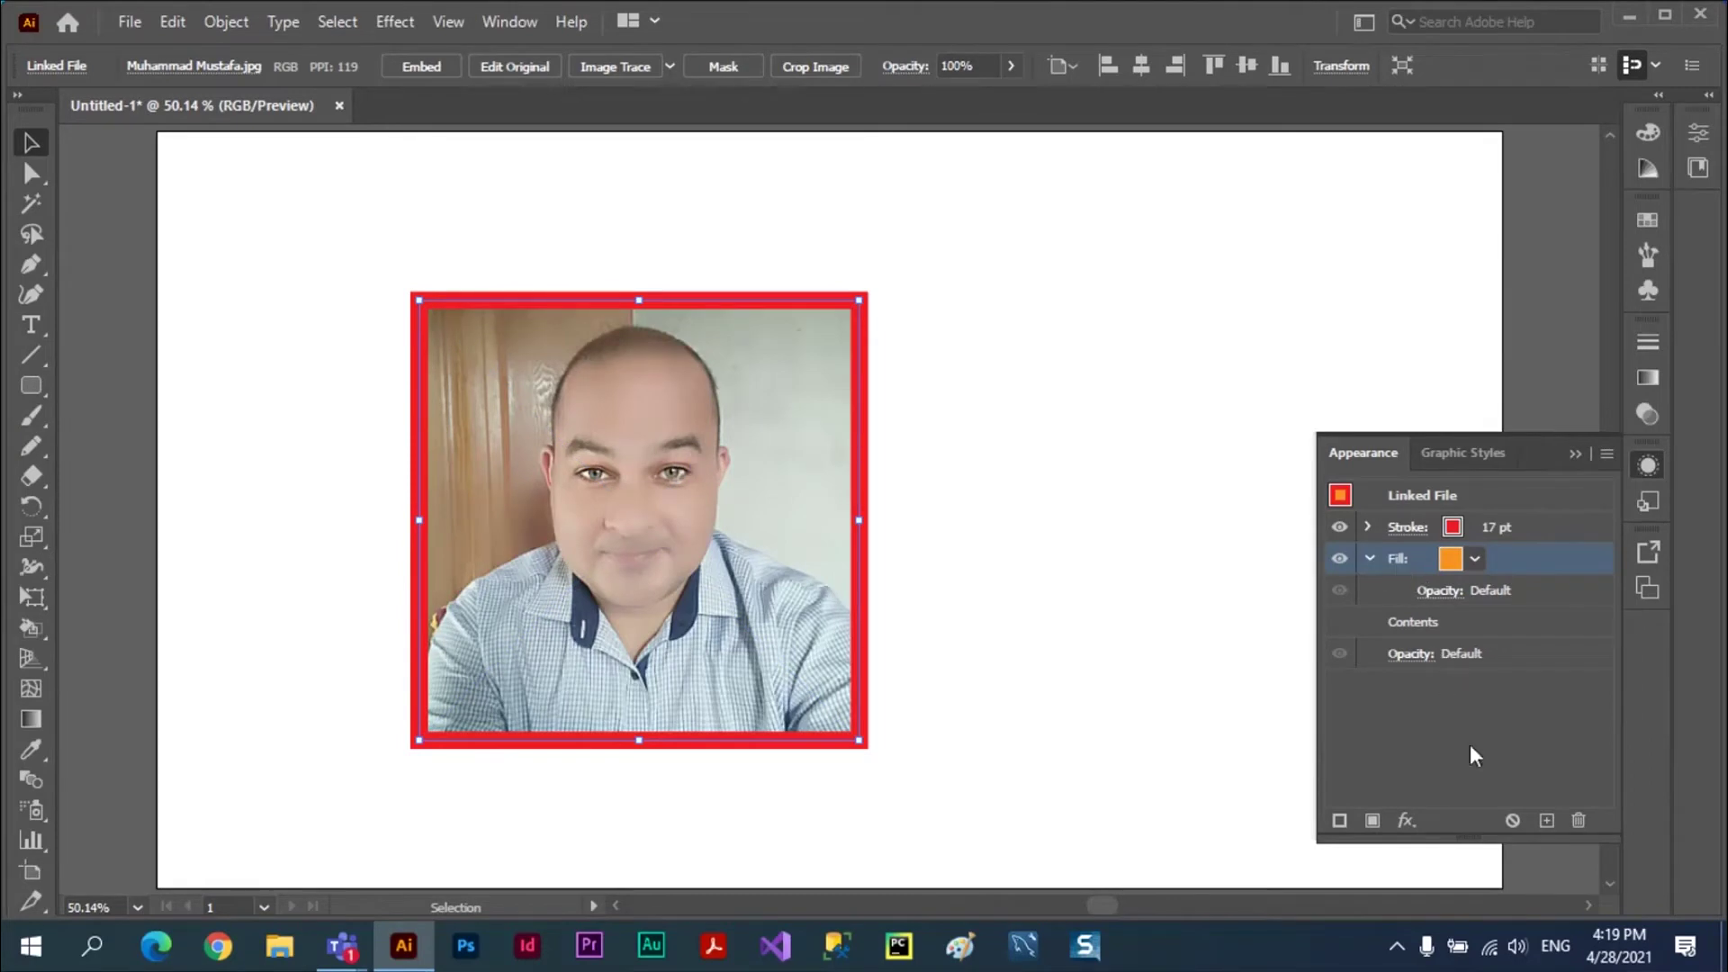
- Convert the orange fill to a Rectangle shape with relative extra width and extra height of 0 px
left_click(1407, 820)
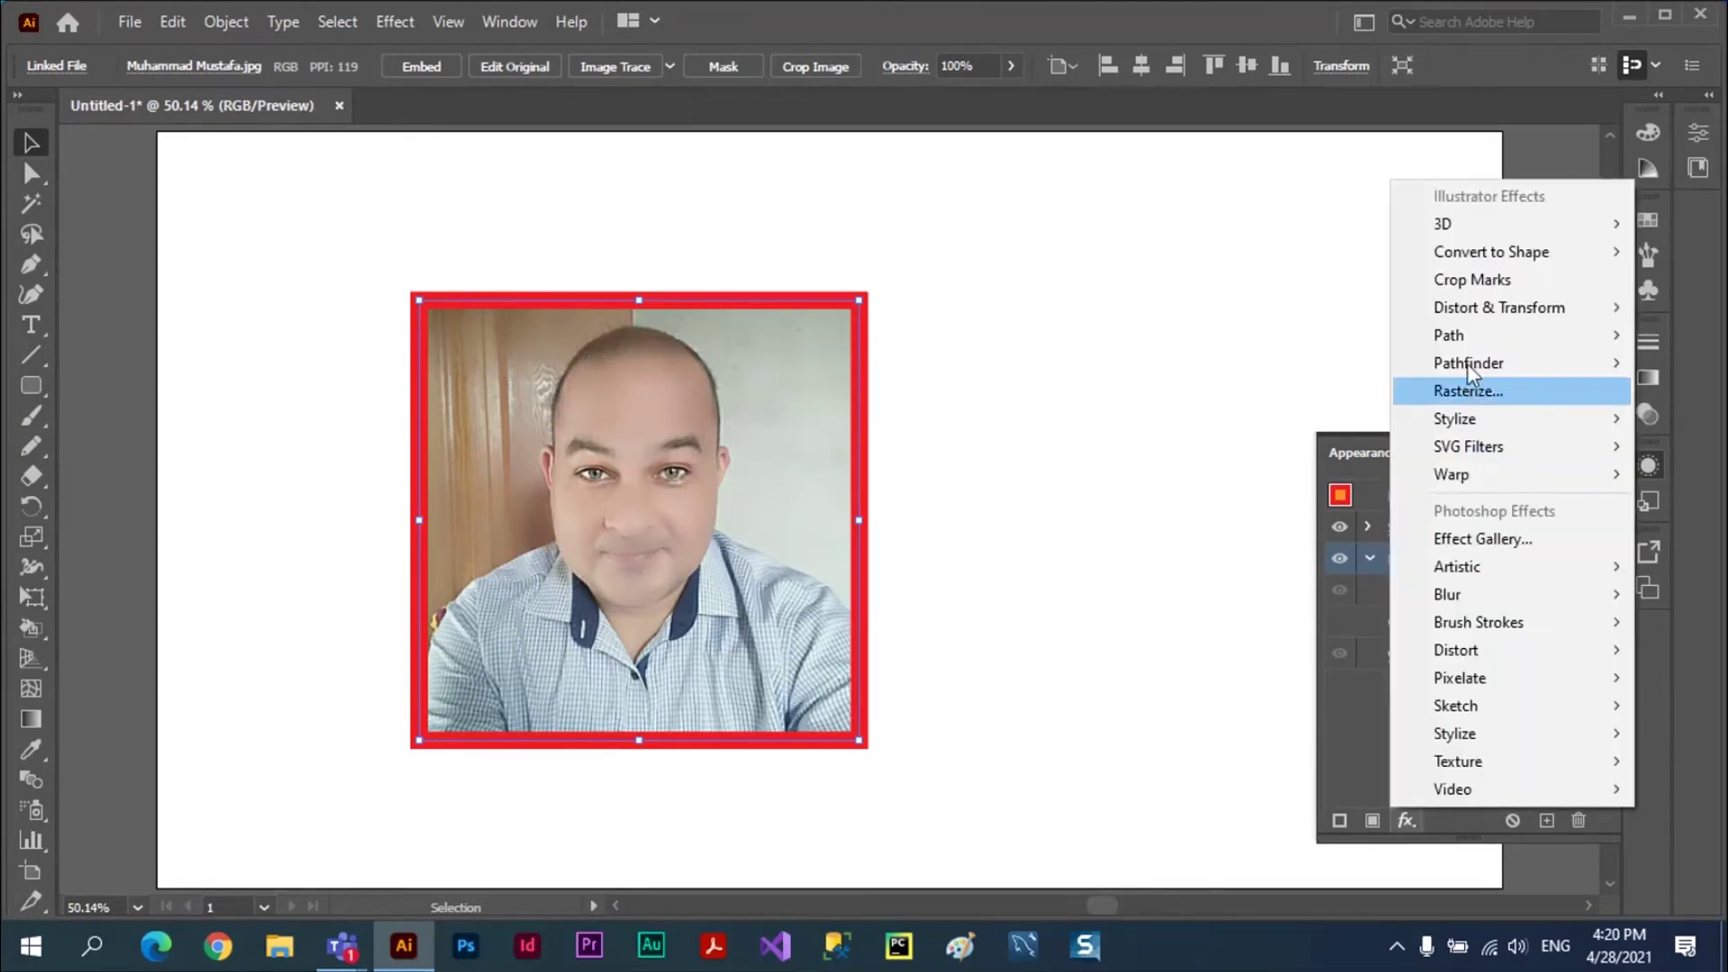
mouse_move(1490, 254)
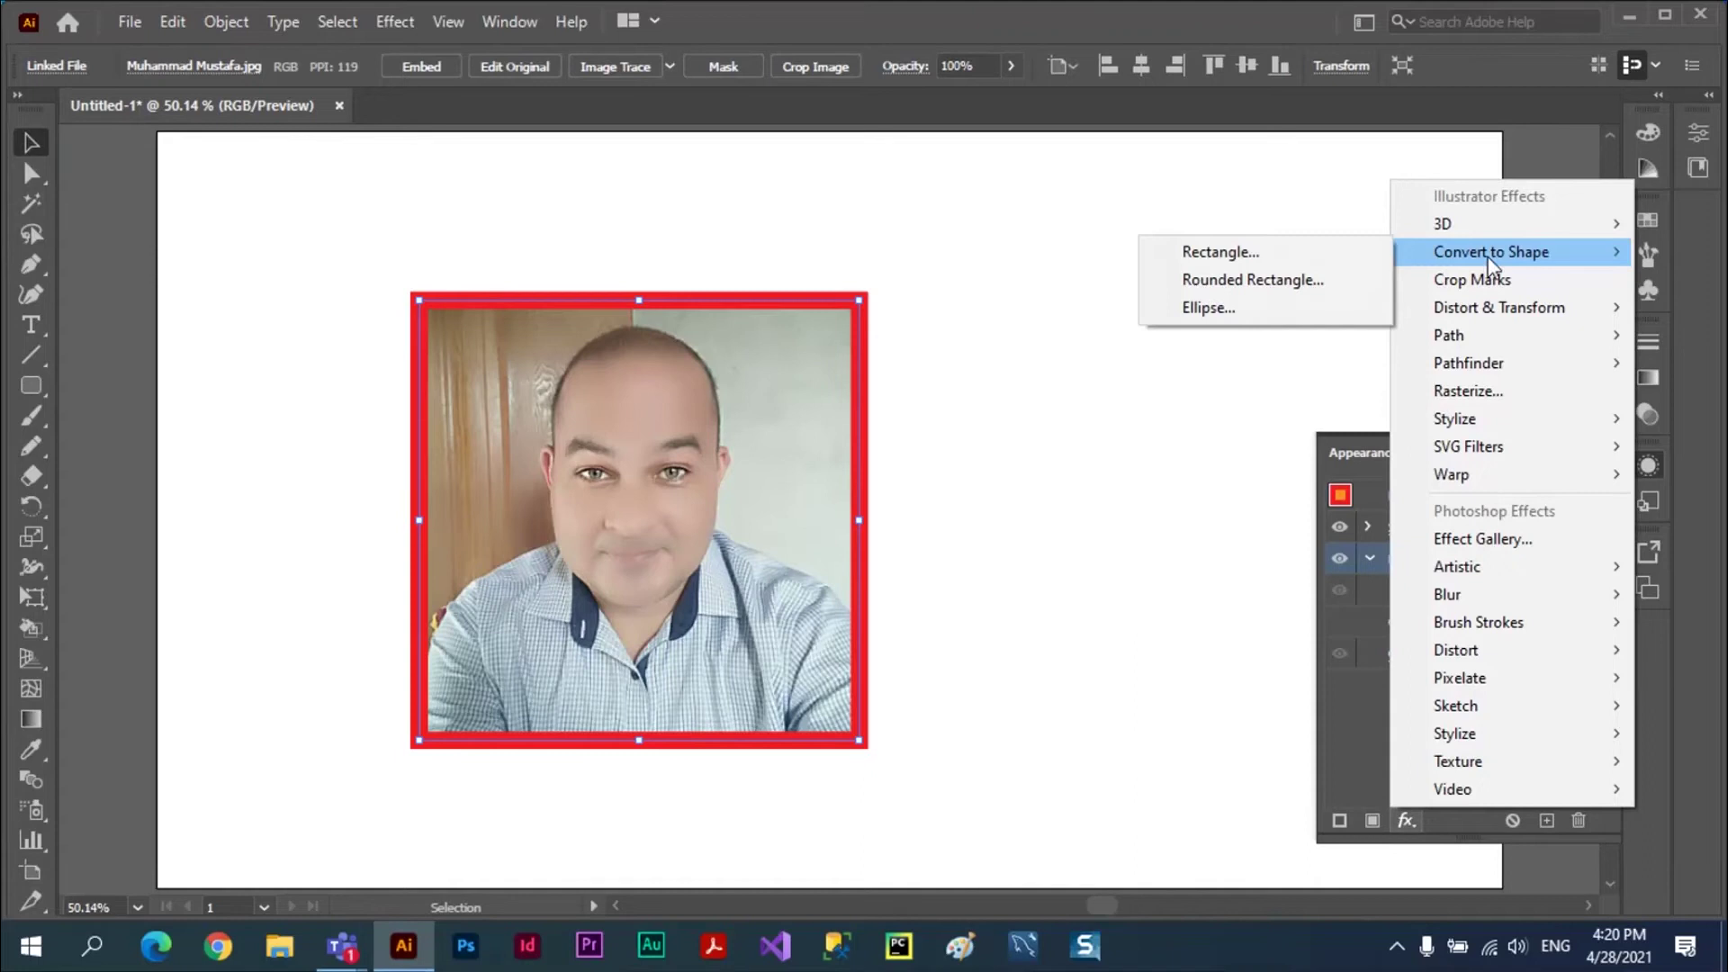
left_click(1275, 257)
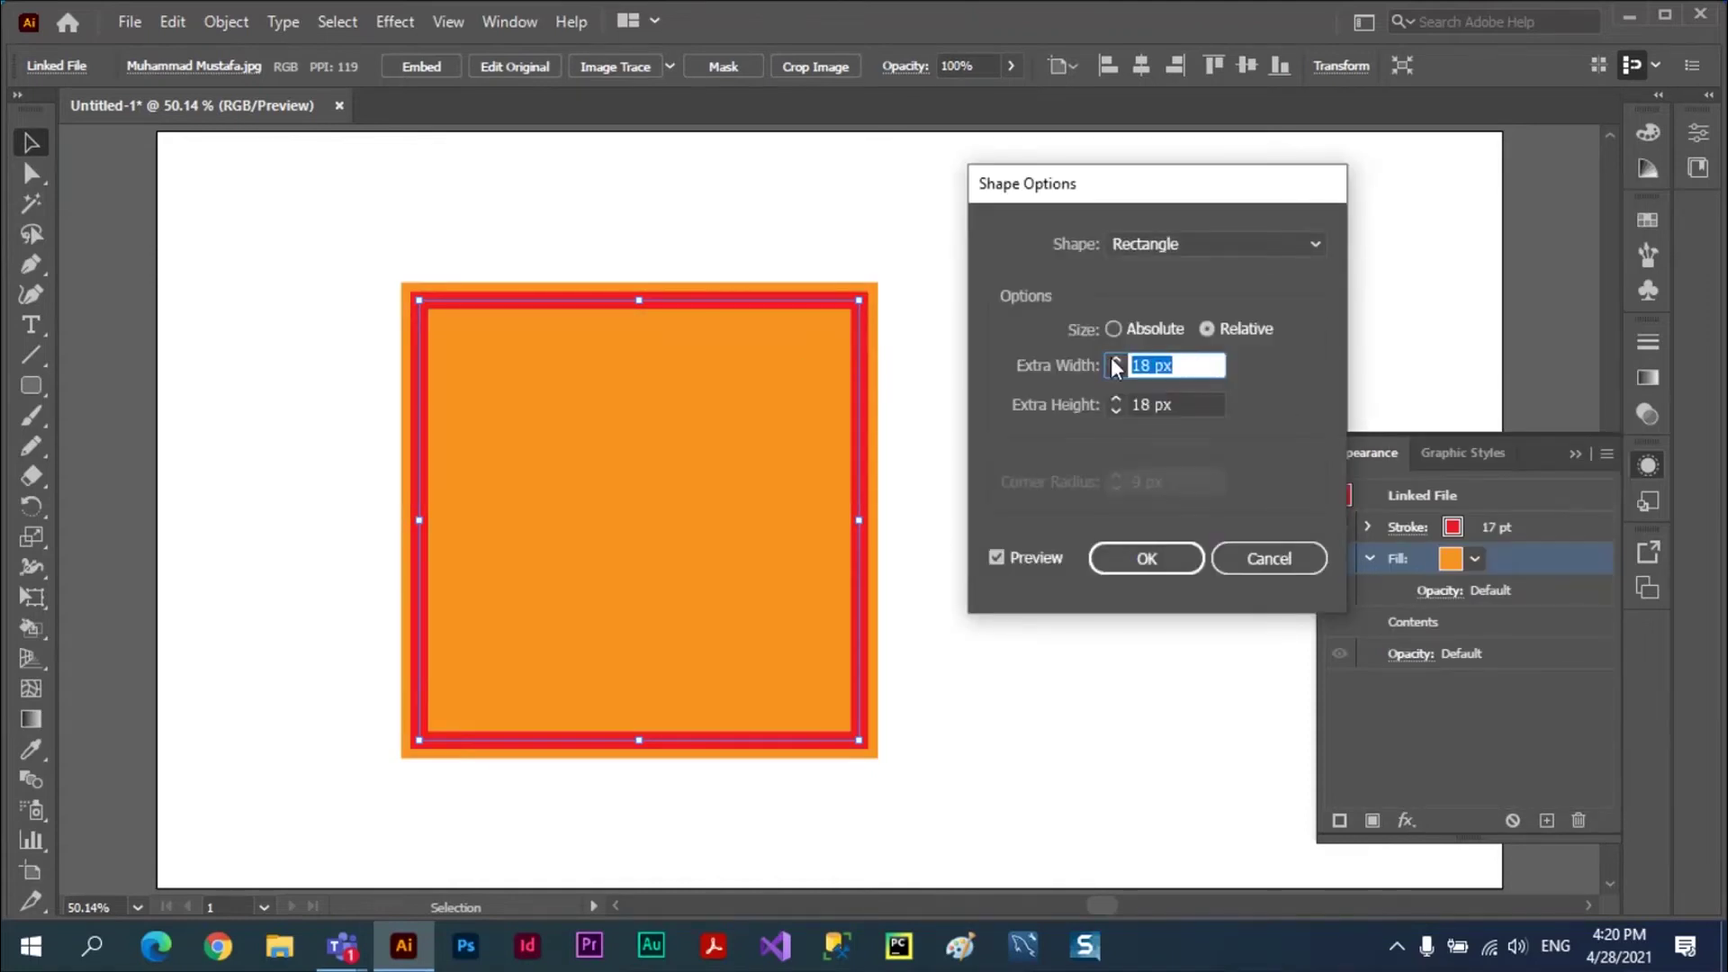
type("0")
left_click(1130, 401)
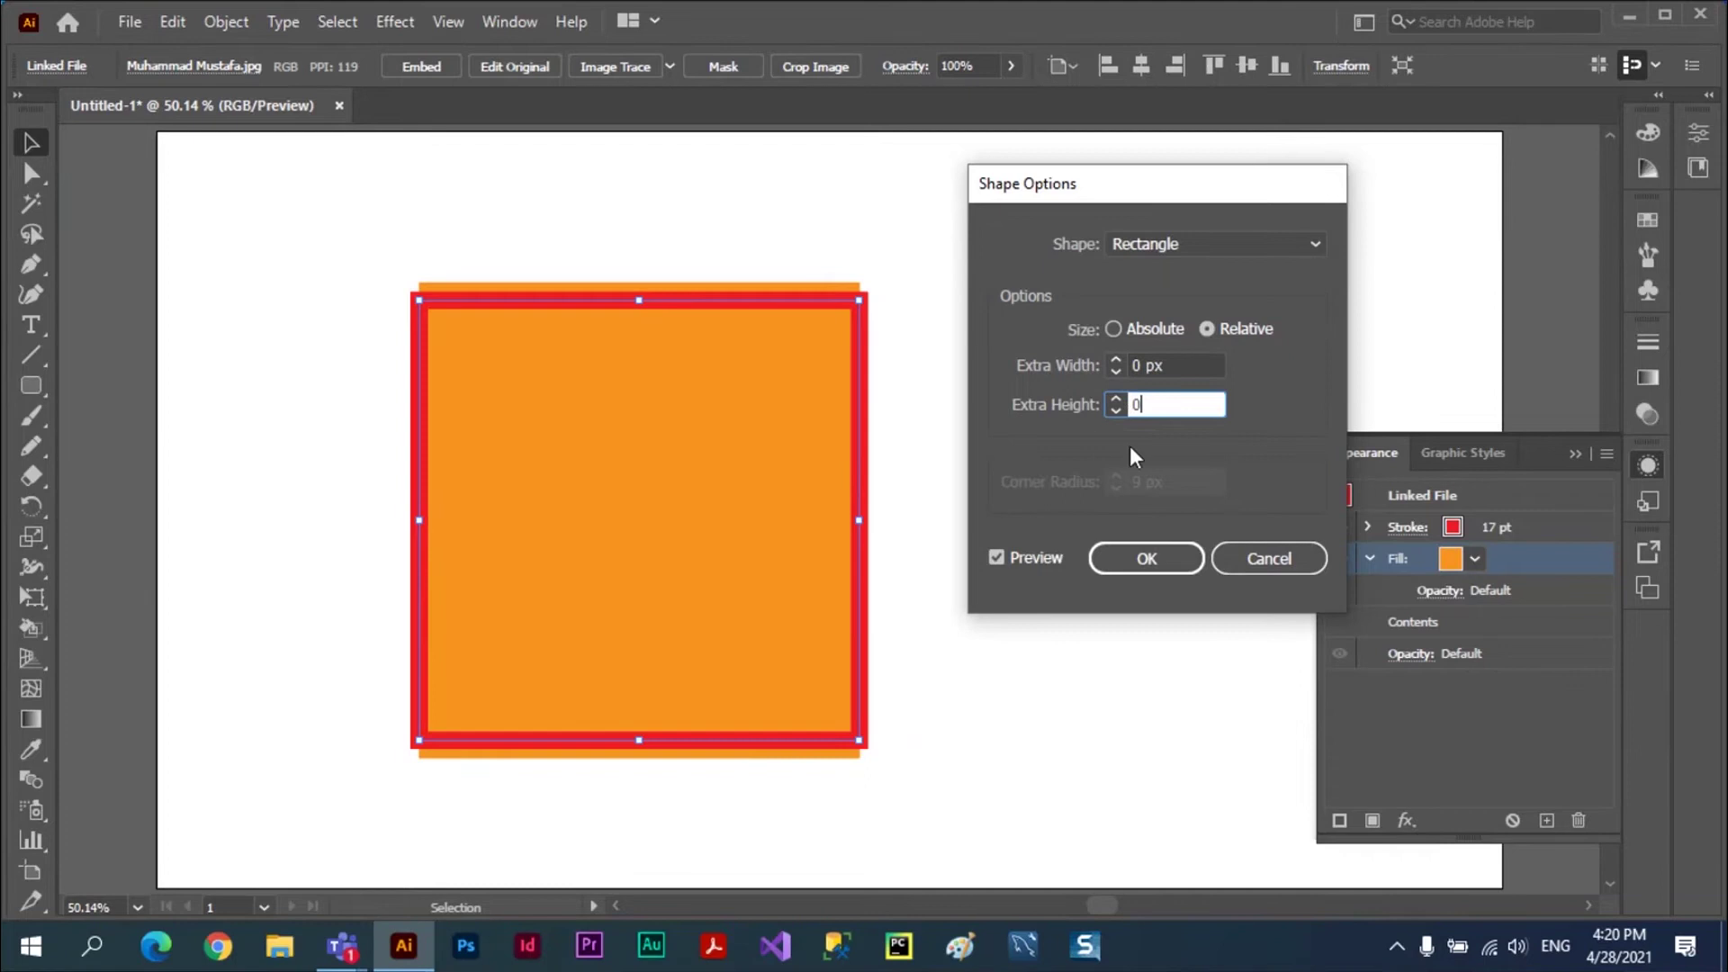
left_click(1148, 556)
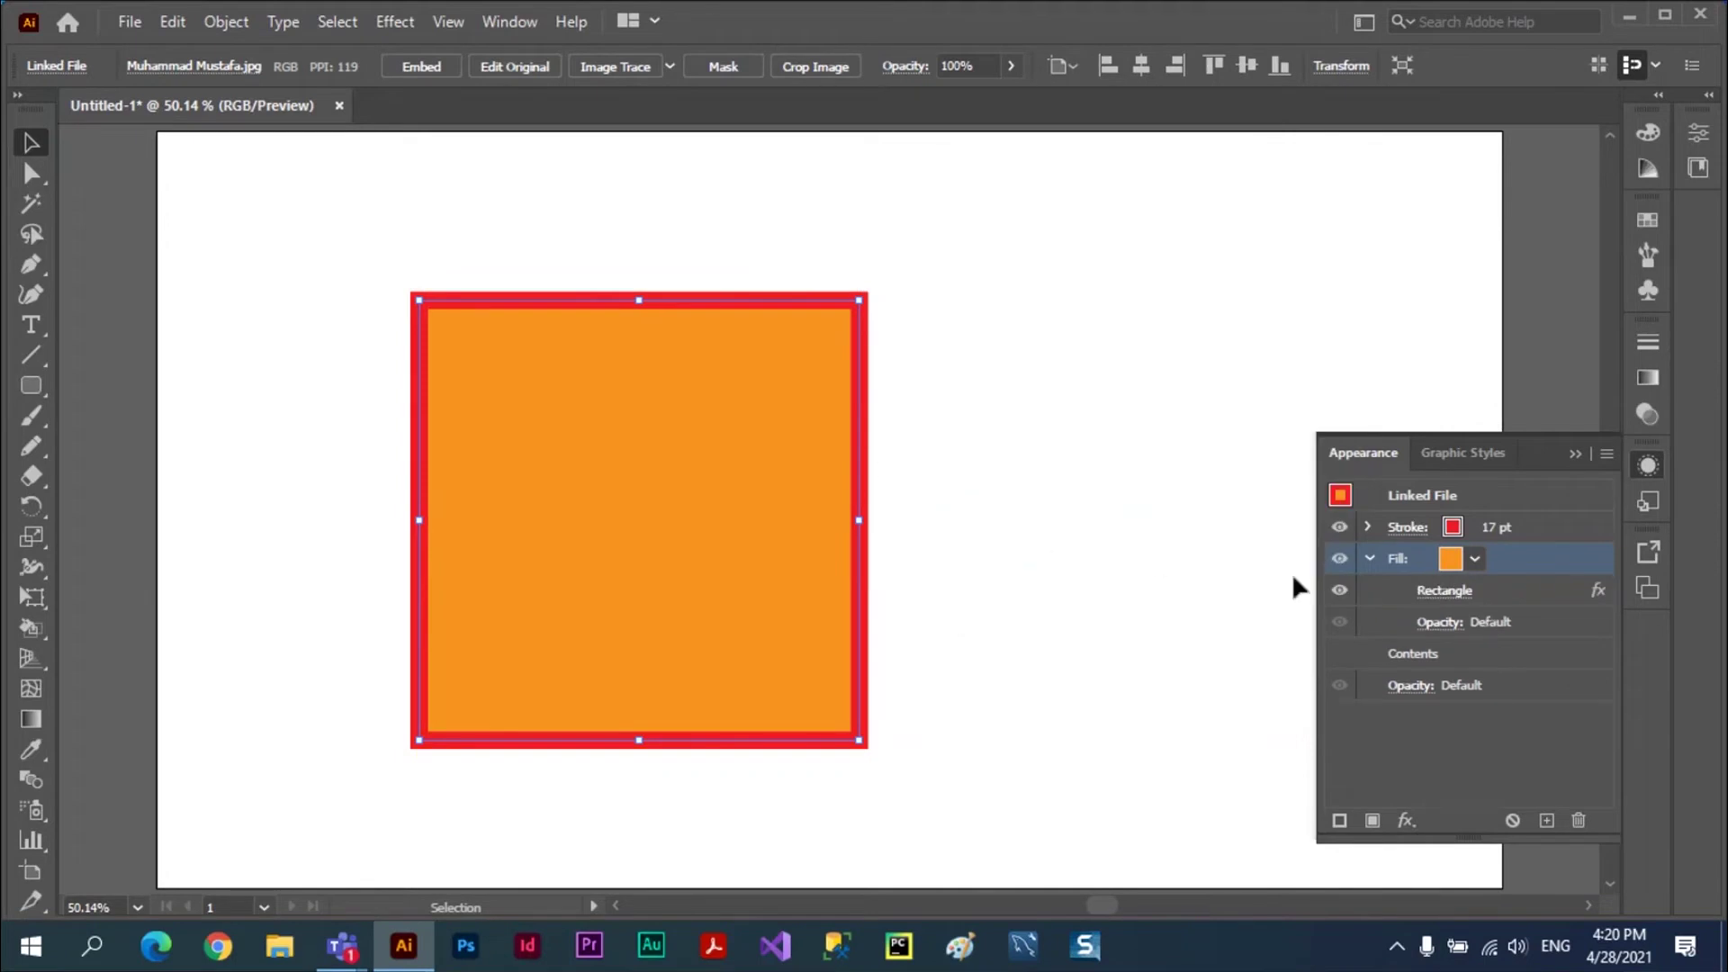
- Try Overlay and Screen as the orange fill's blending mode, and set it to Color Burn
left_click(1439, 624)
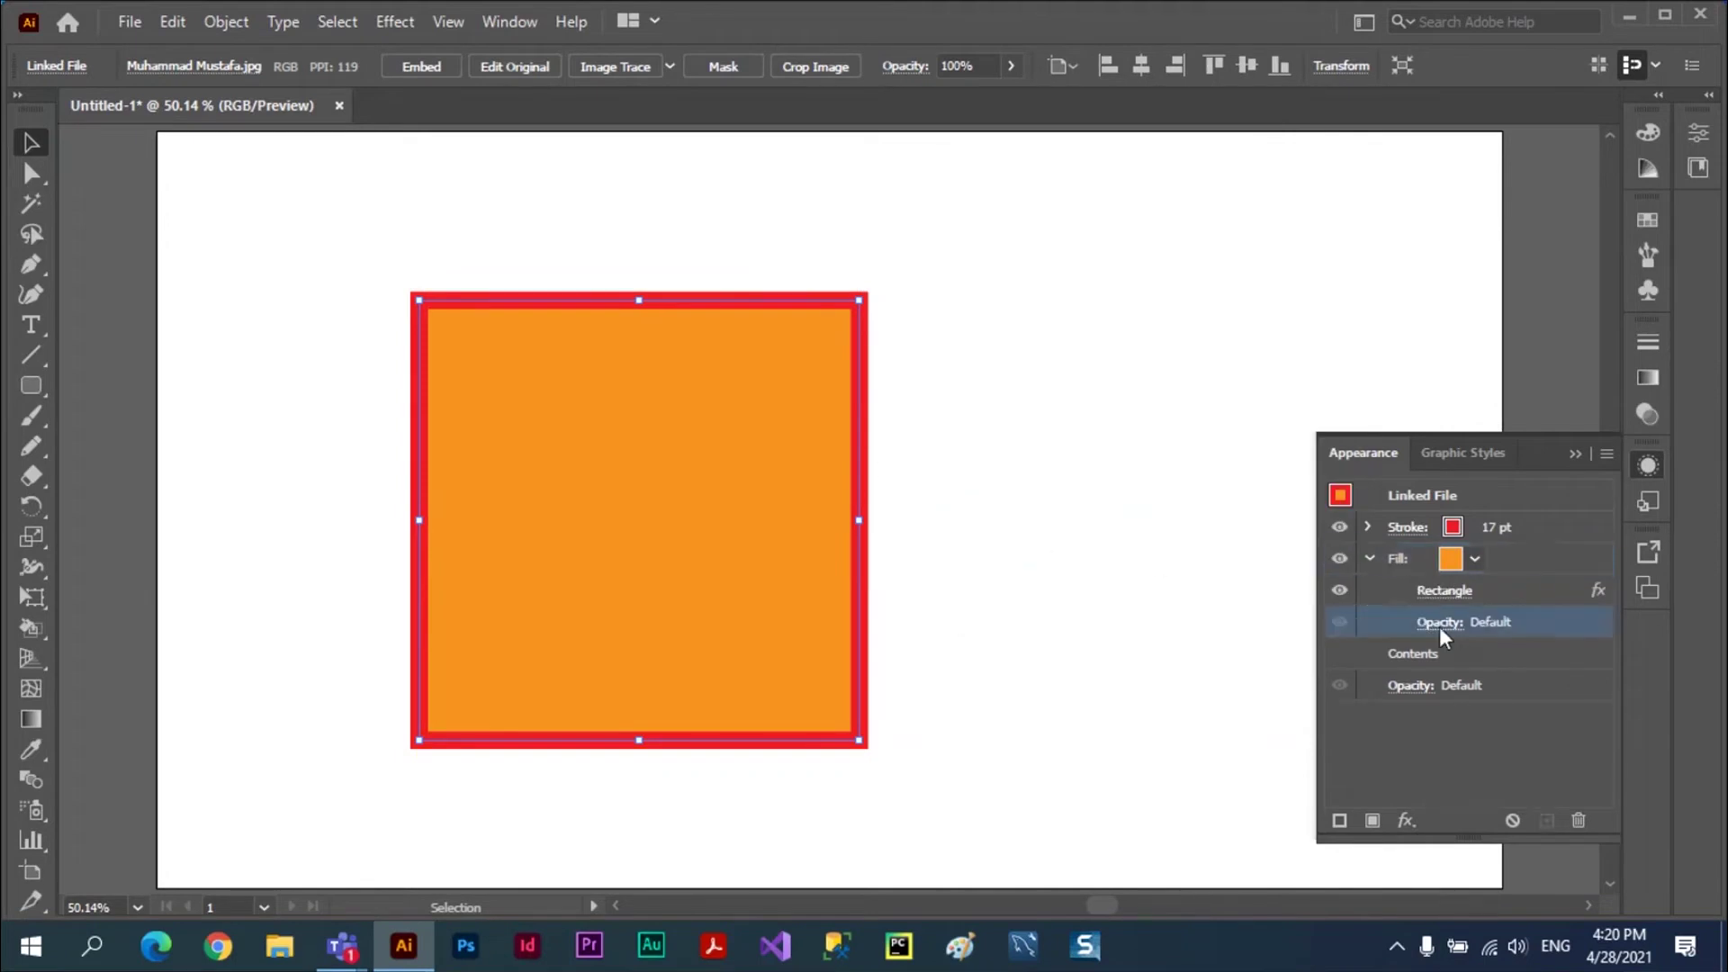
left_click(1280, 671)
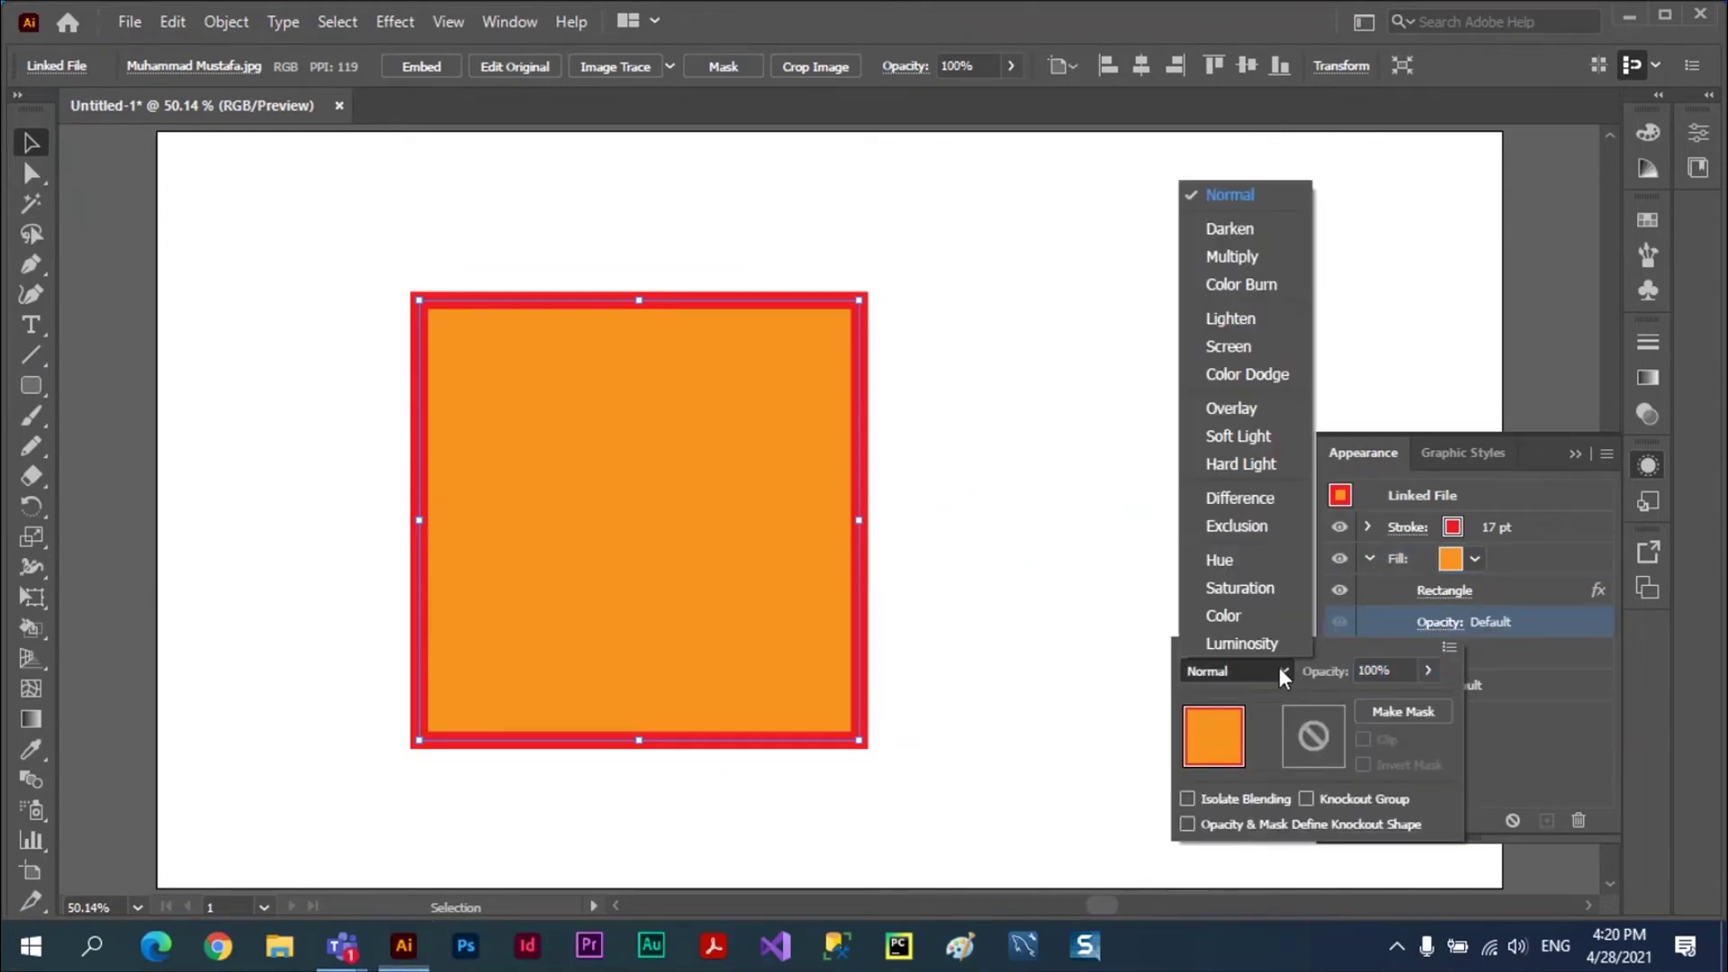
left_click(1248, 409)
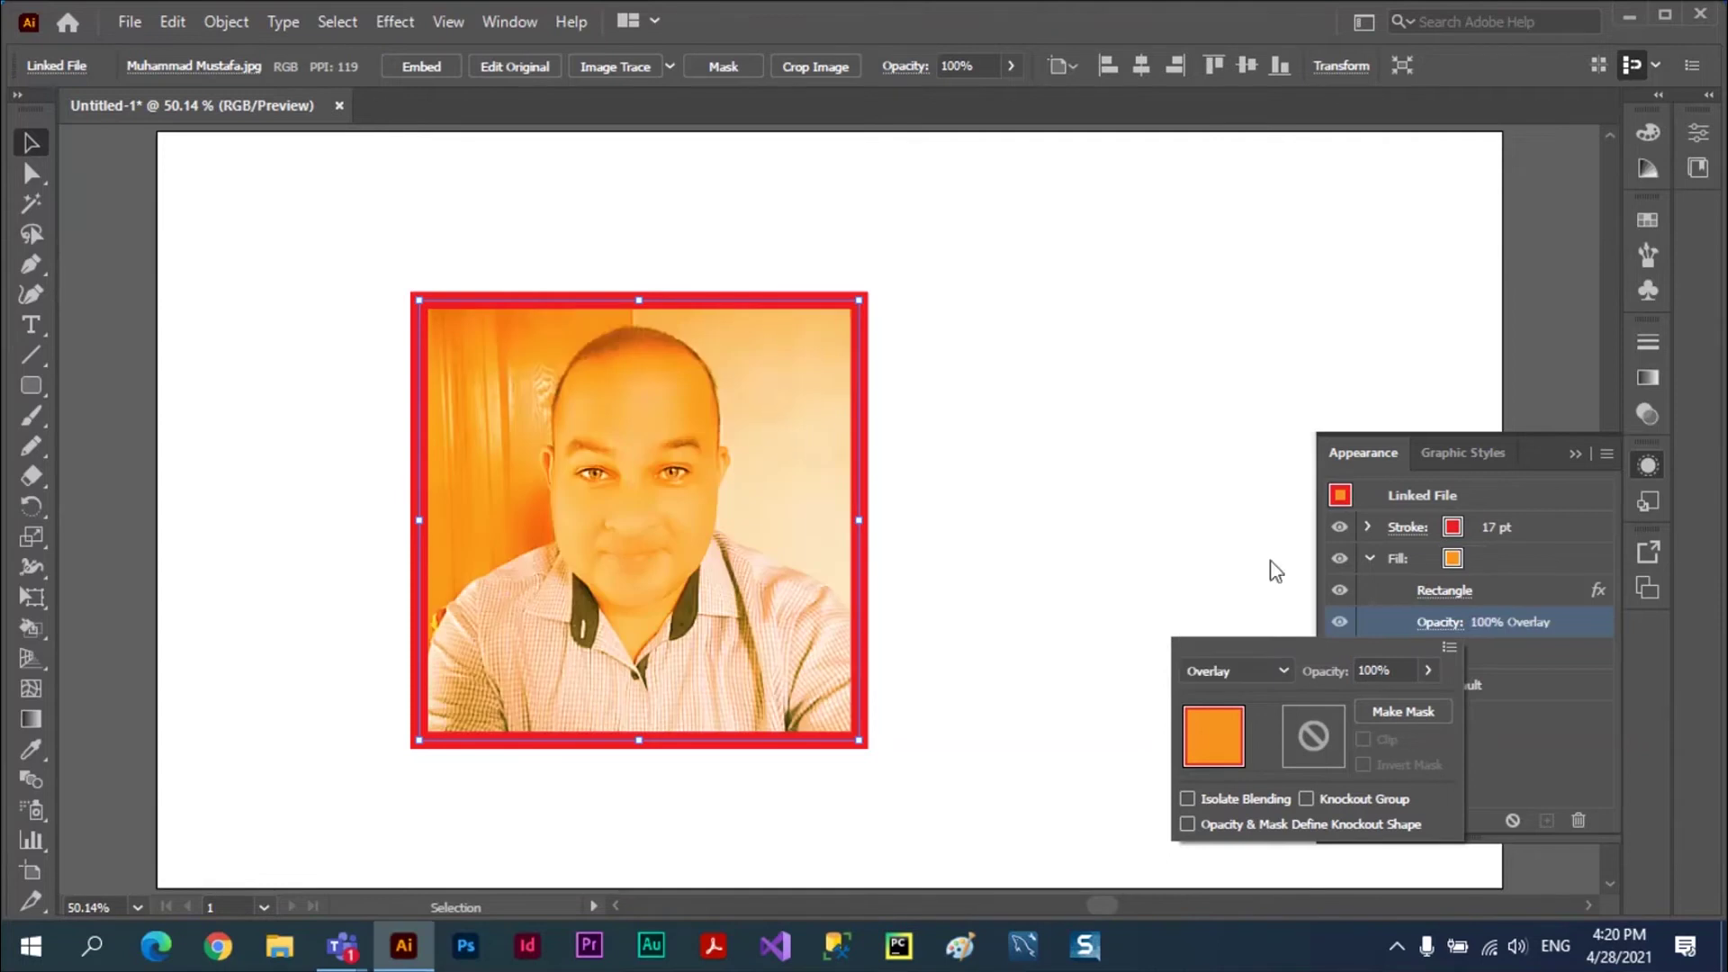
left_click(1282, 671)
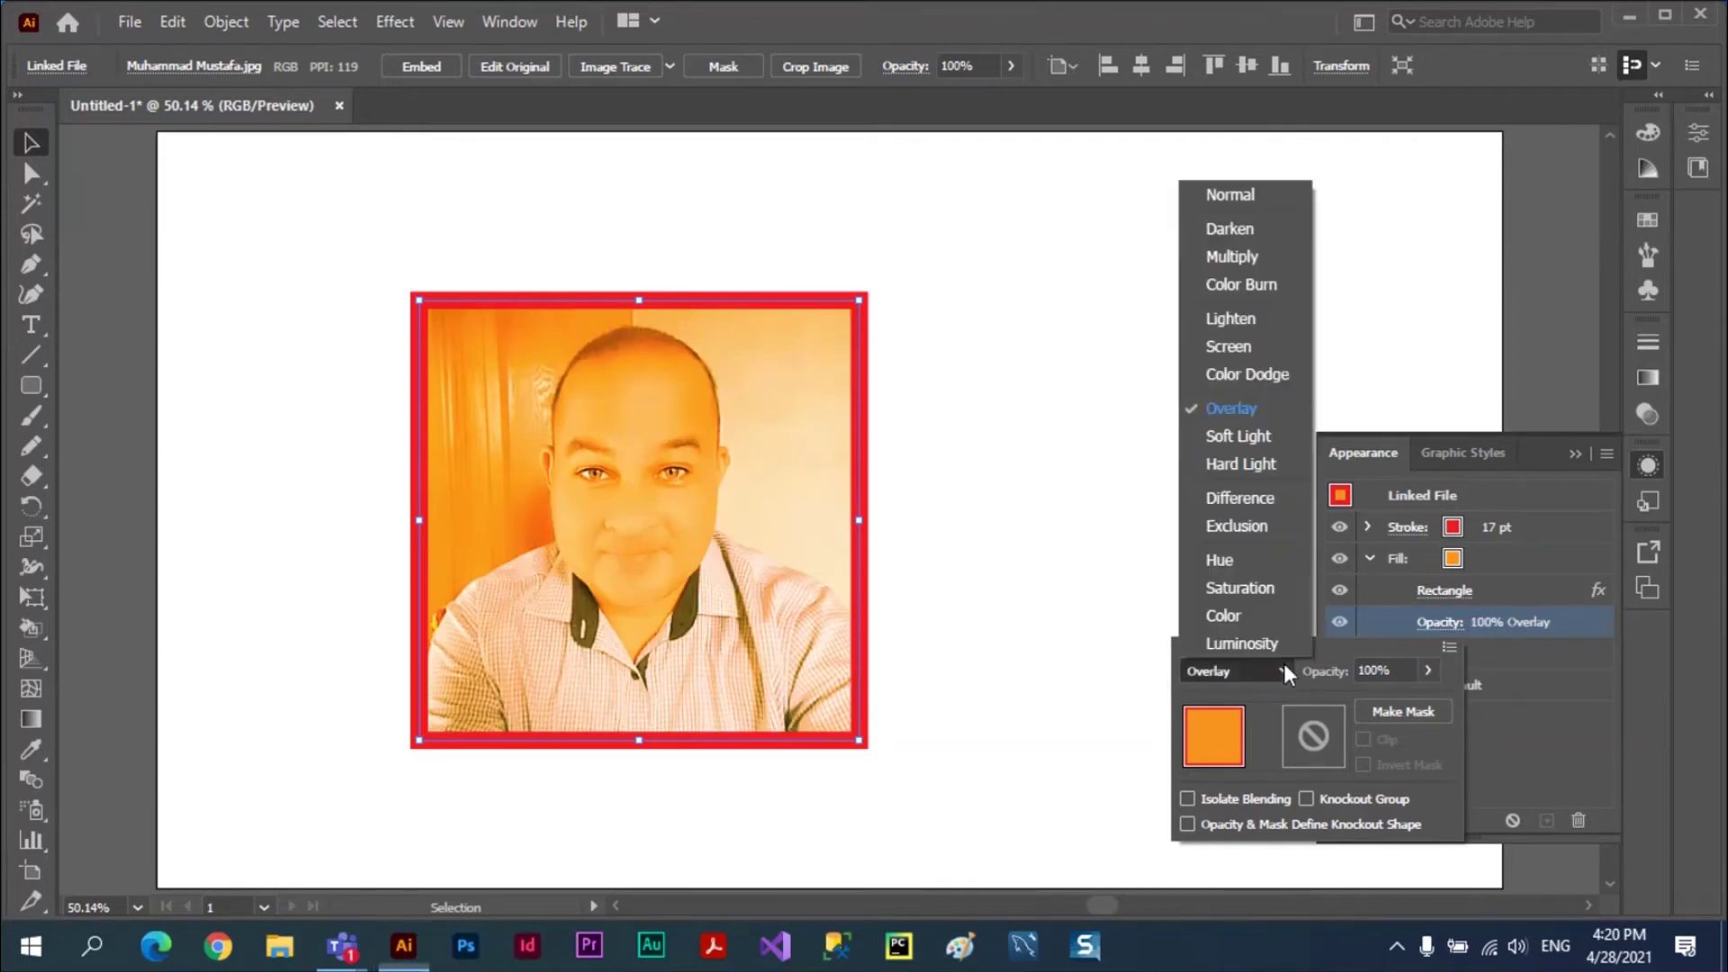
left_click(1255, 346)
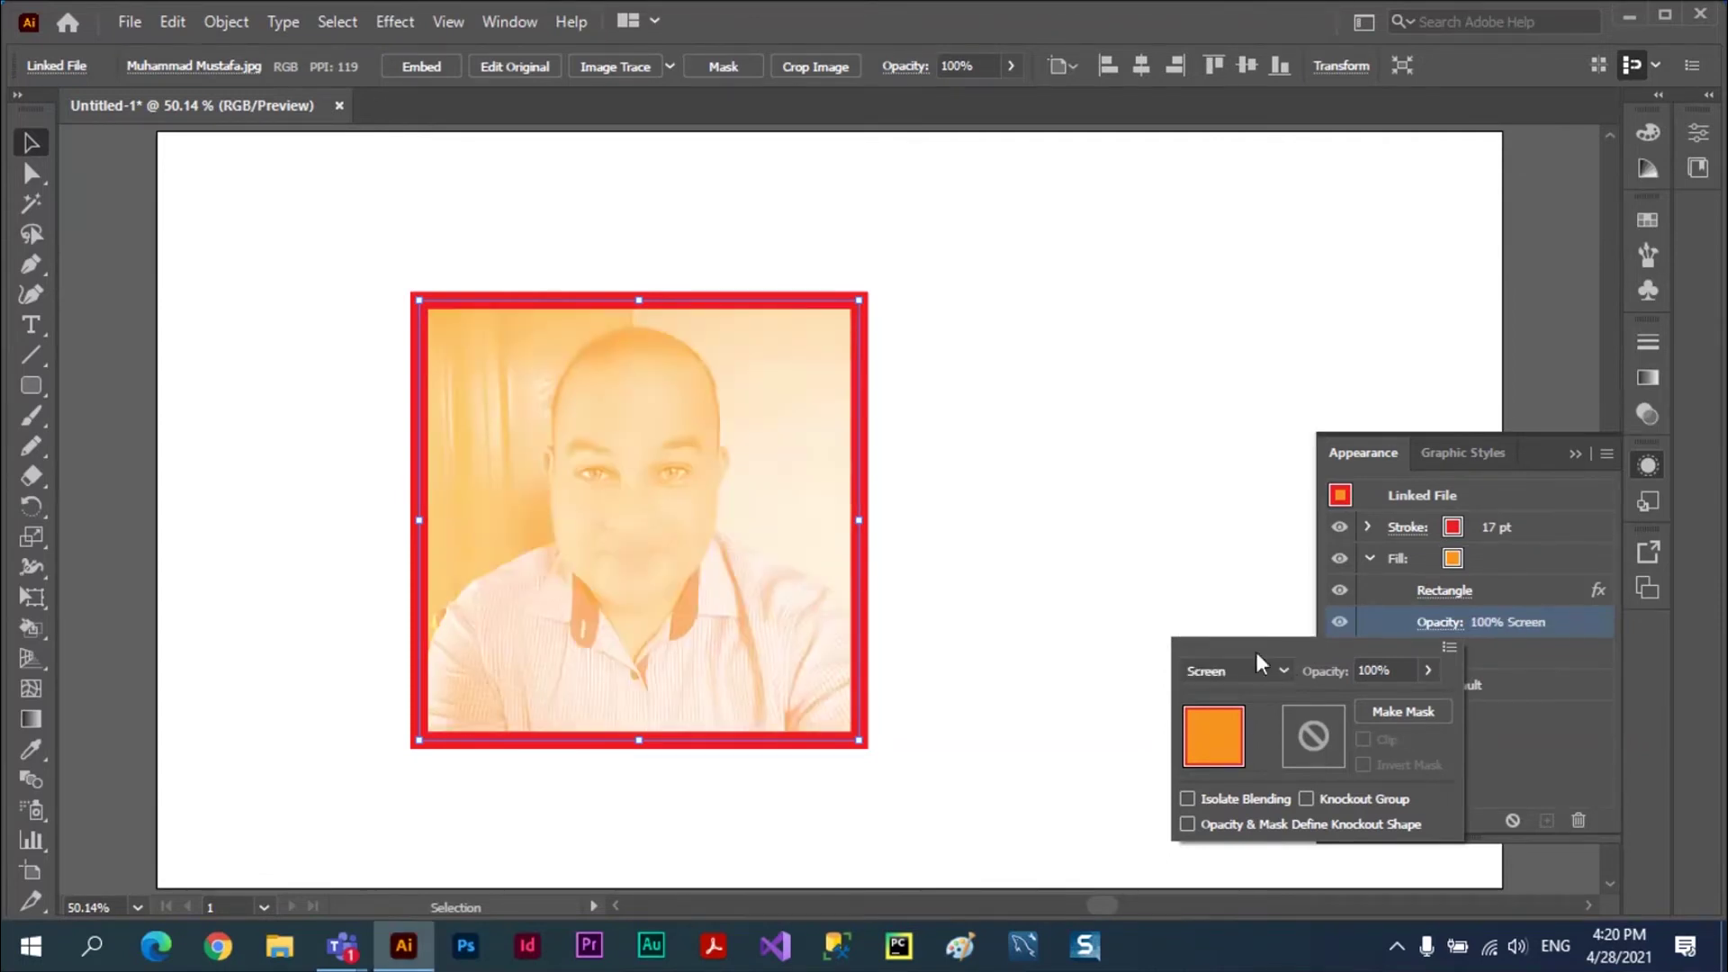
left_click(1283, 671)
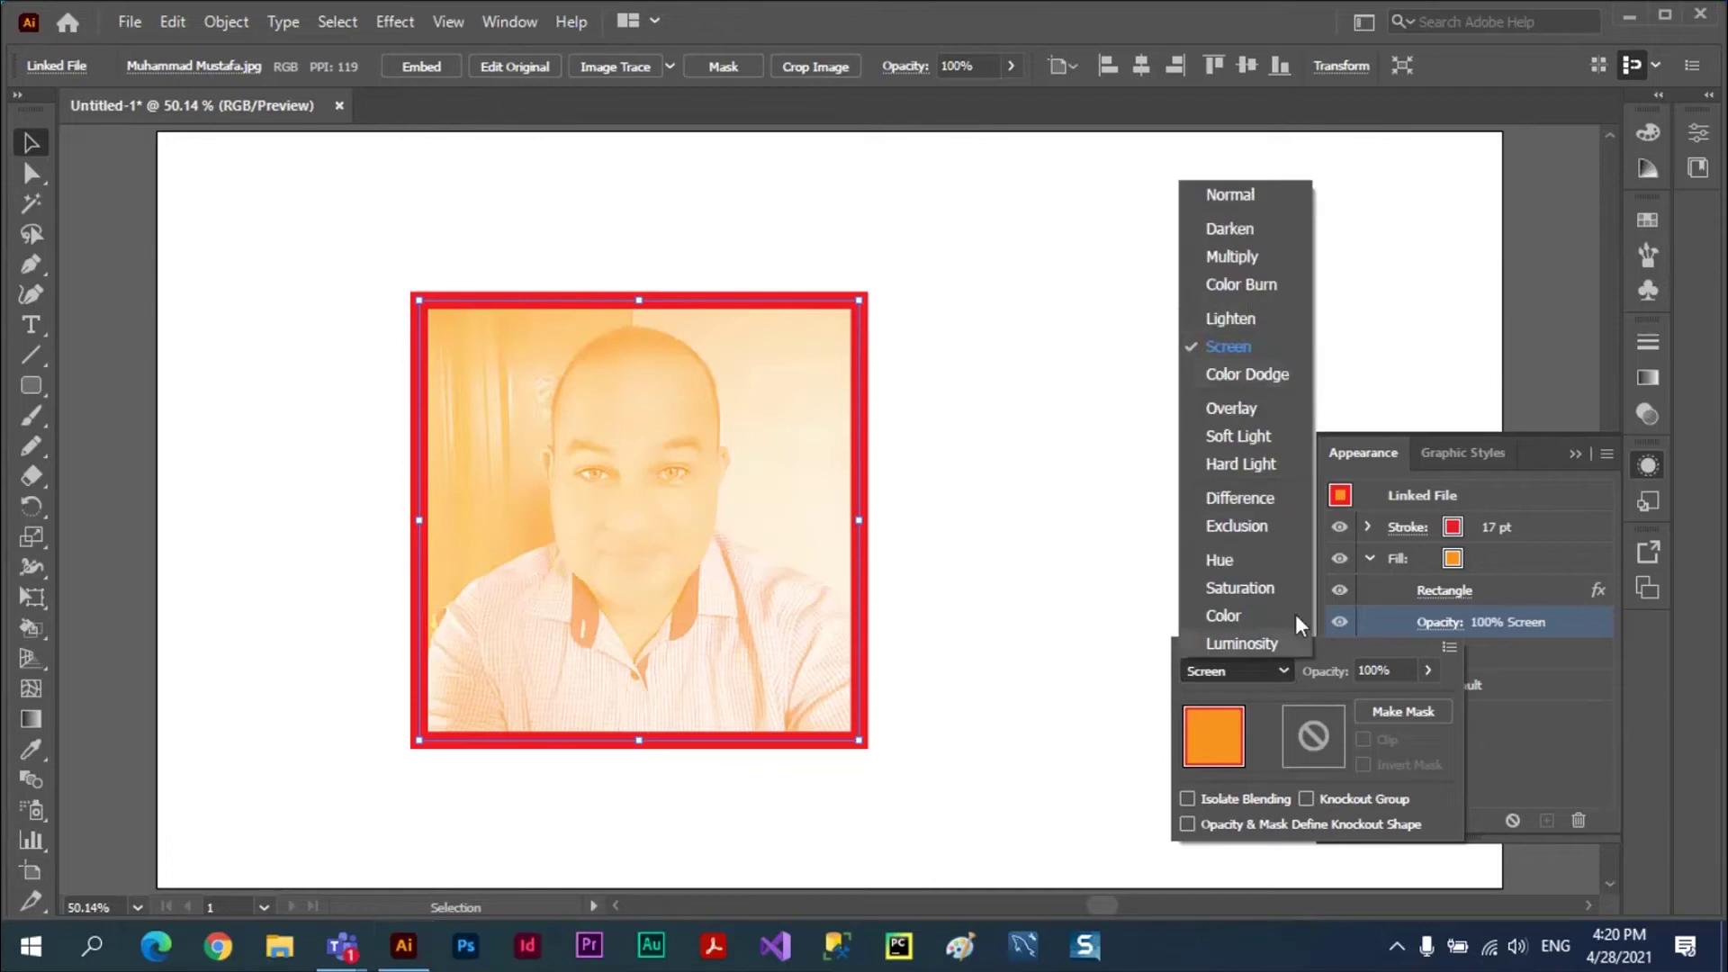
left_click(1274, 286)
left_click(1108, 434)
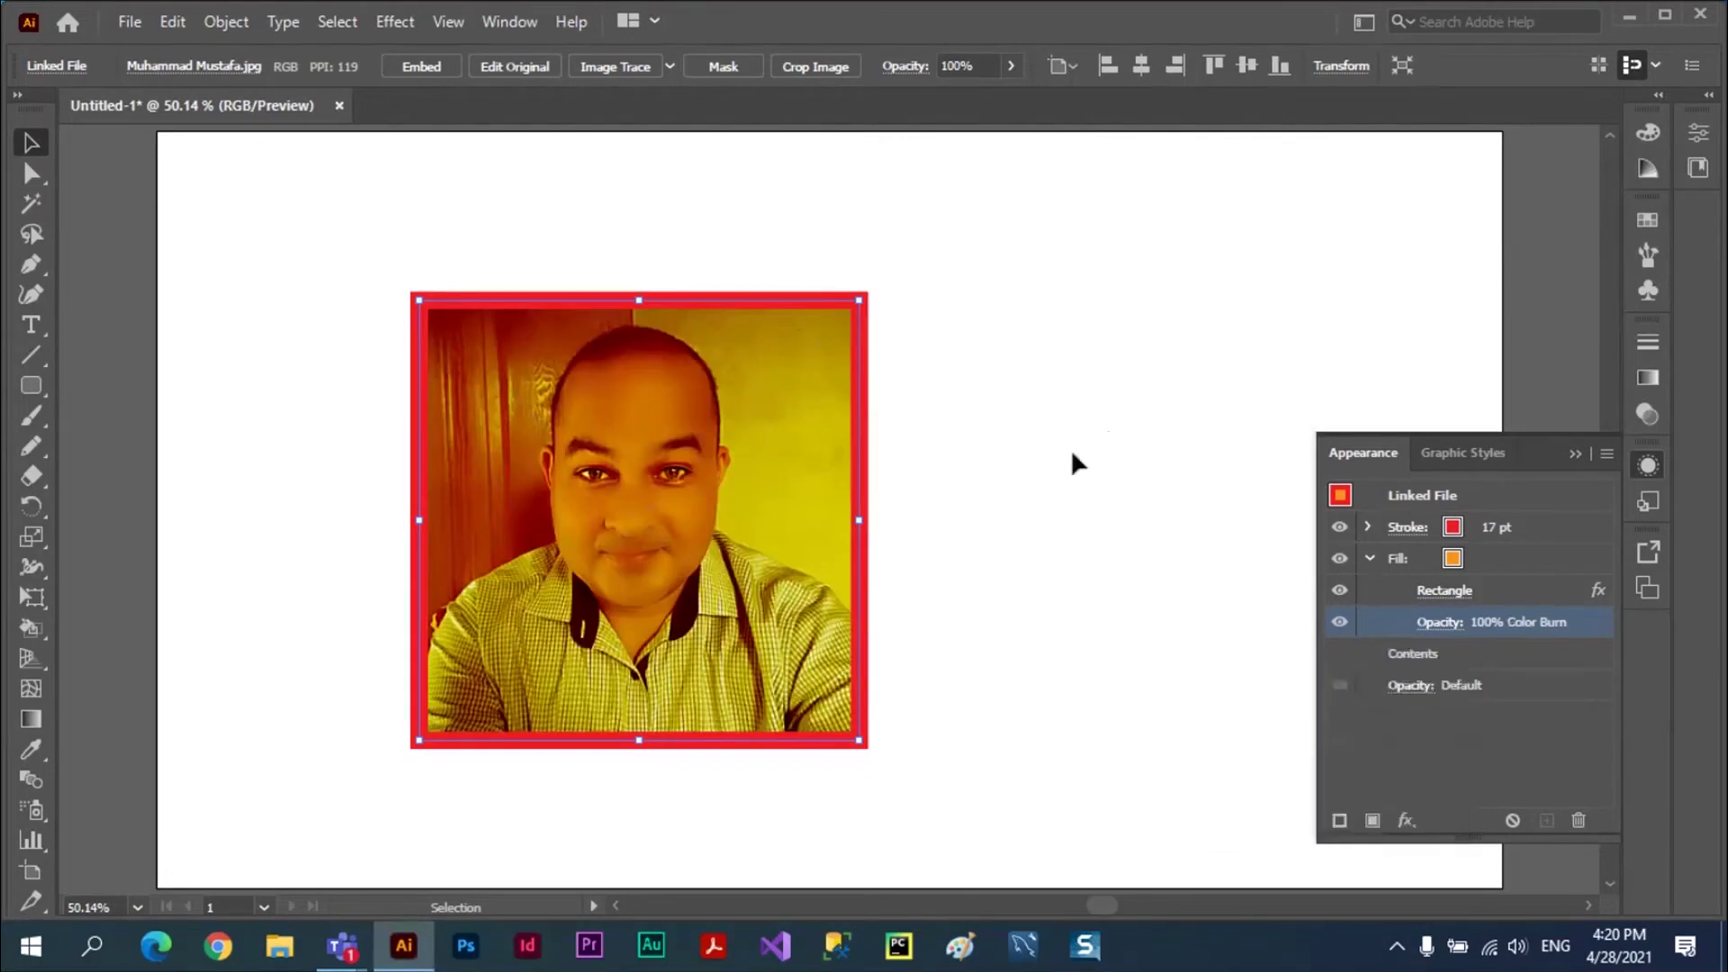
- Reposition the red-framed portrait in the upper-left part of the artboard and collapse the Appearance controls
left_click_drag(787, 291, 654, 253)
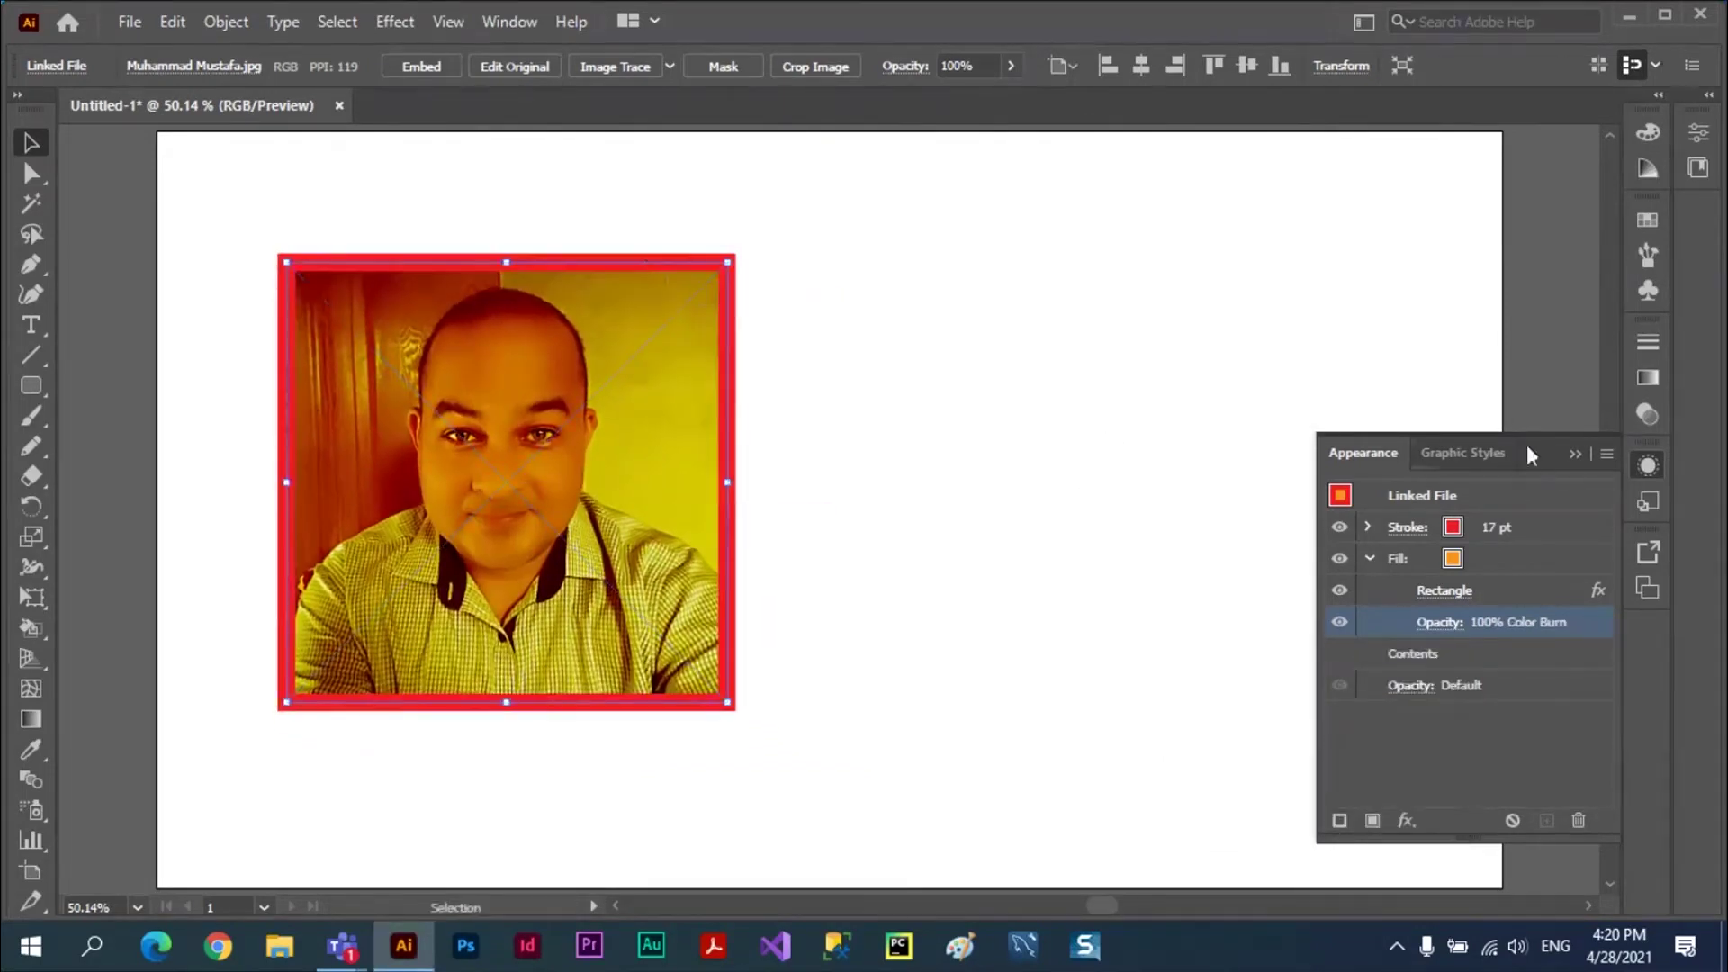
left_click(1571, 456)
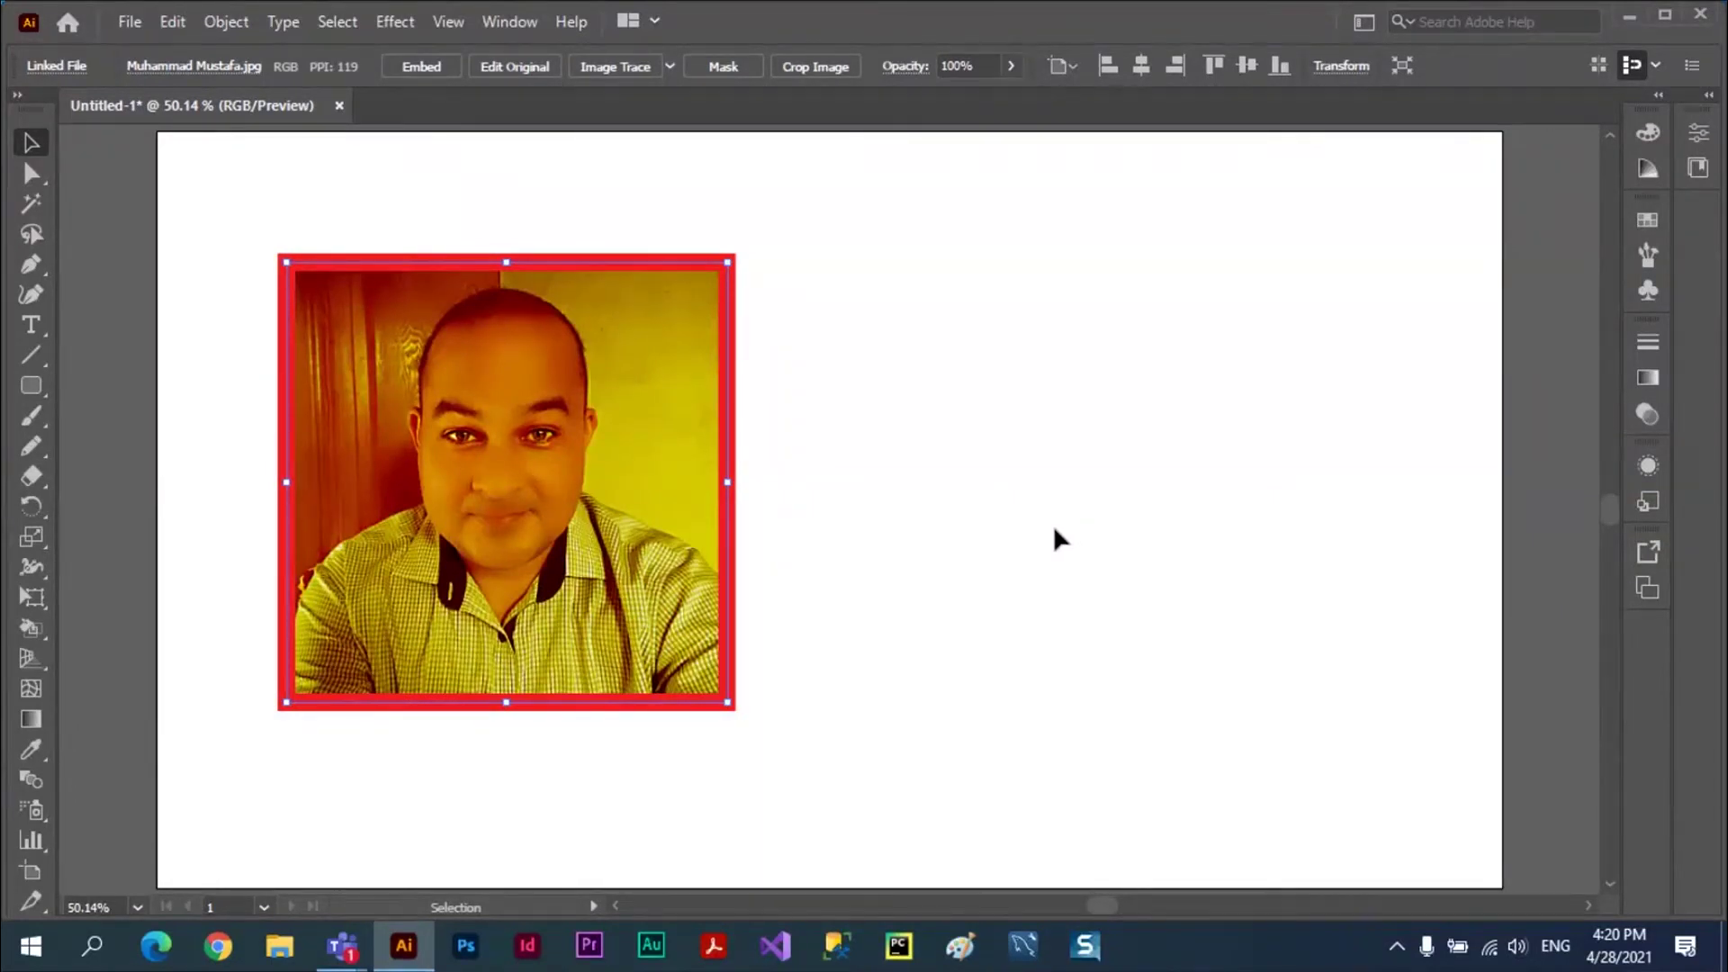
left_click_drag(556, 441, 610, 478)
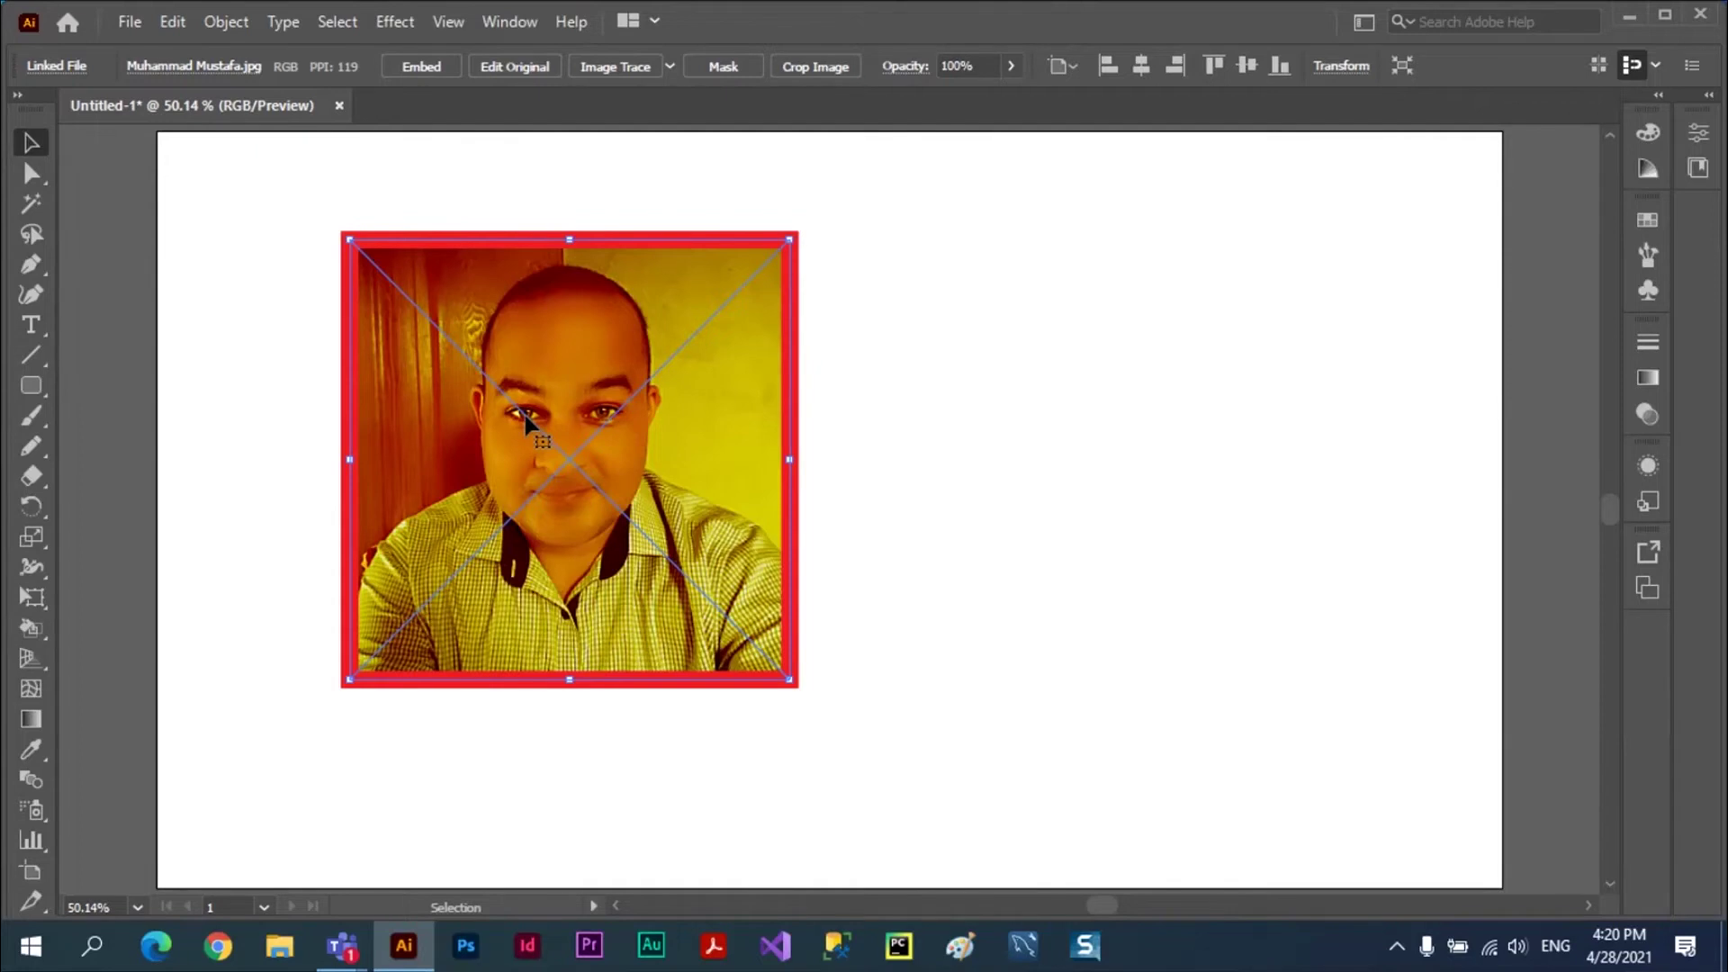
left_click(130, 21)
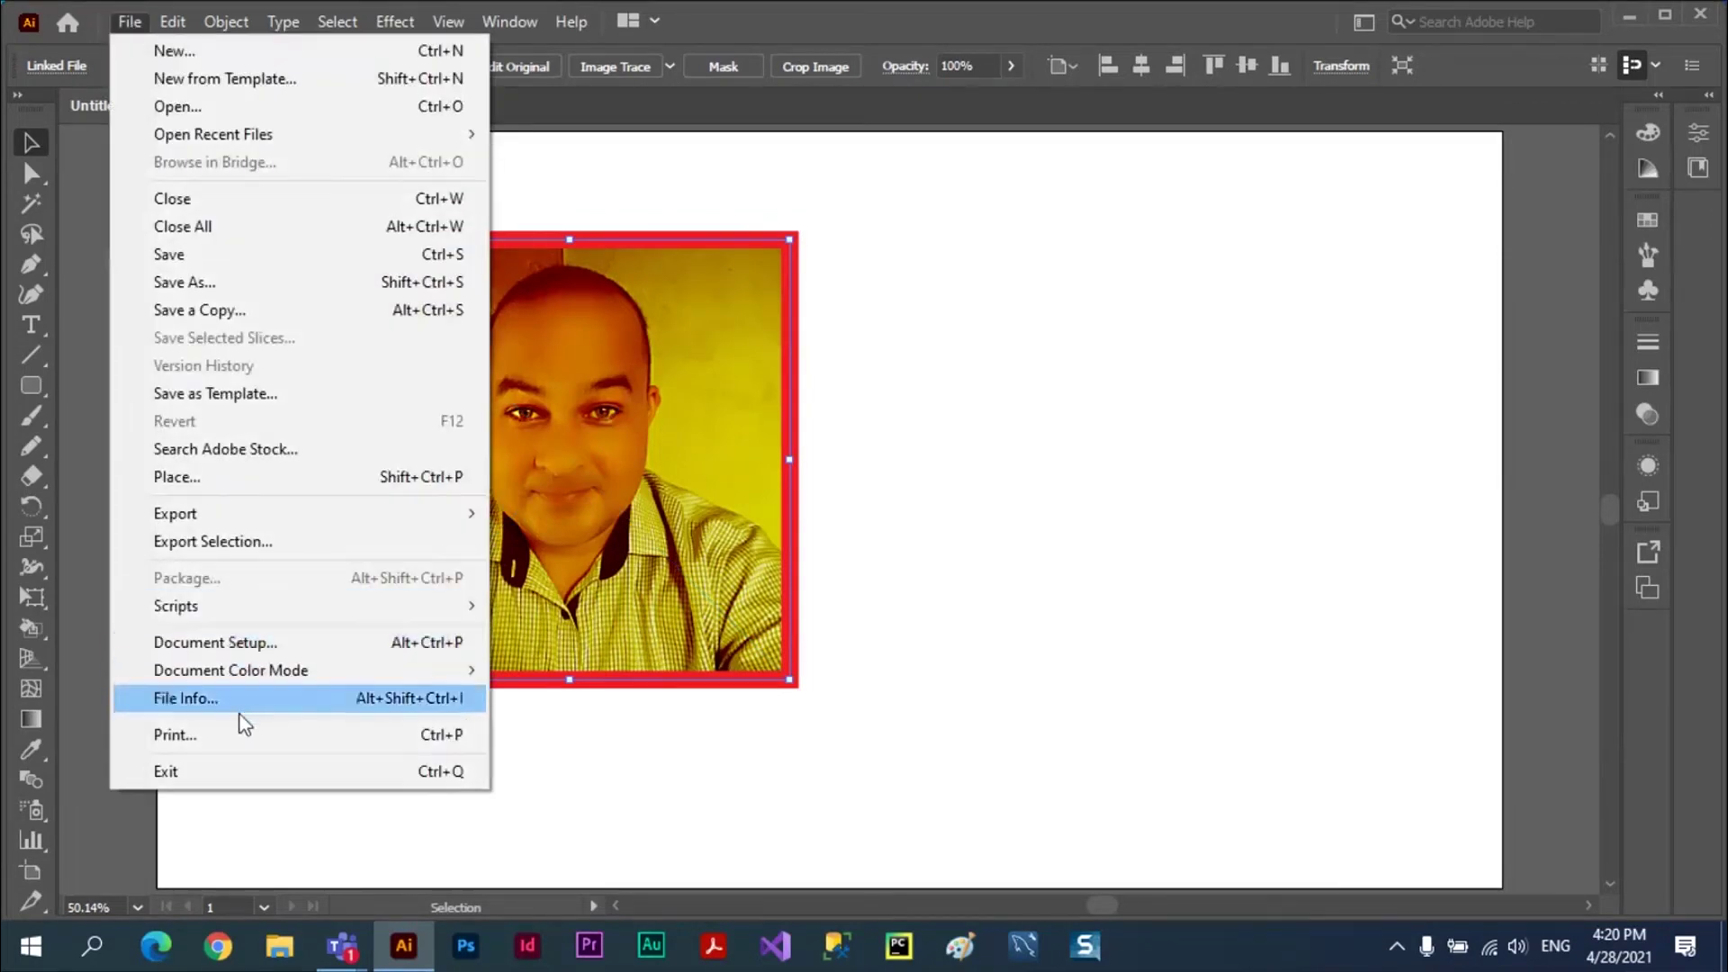
left_click(1049, 628)
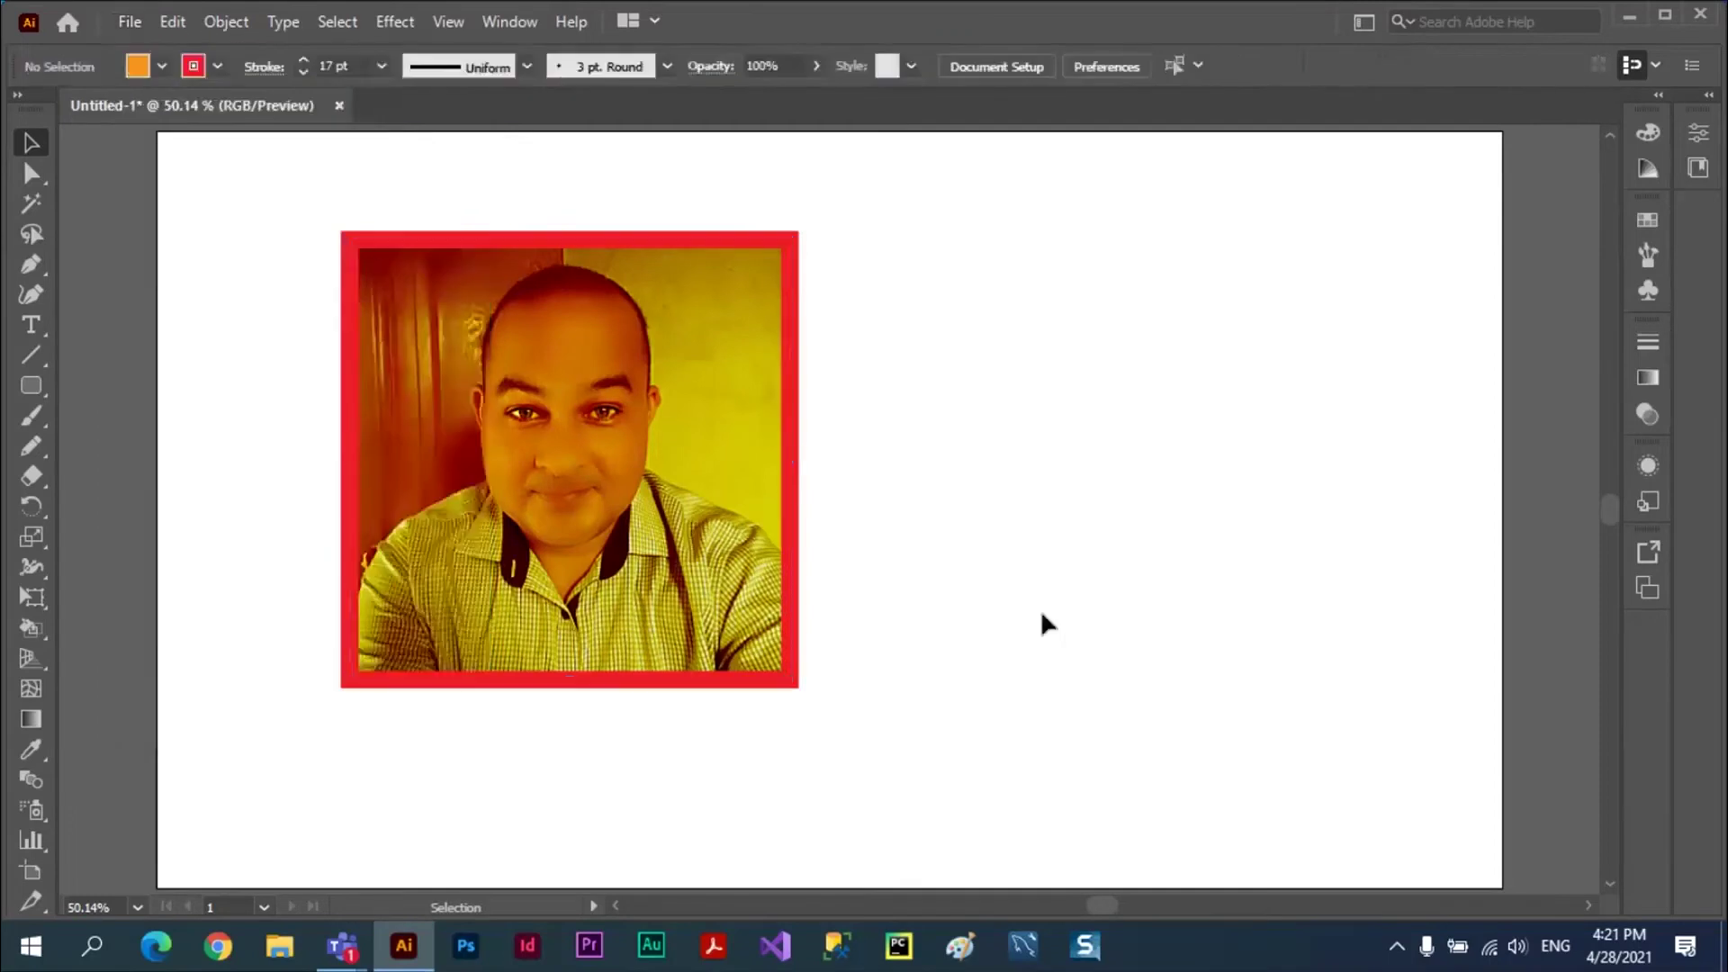
left_click(124, 27)
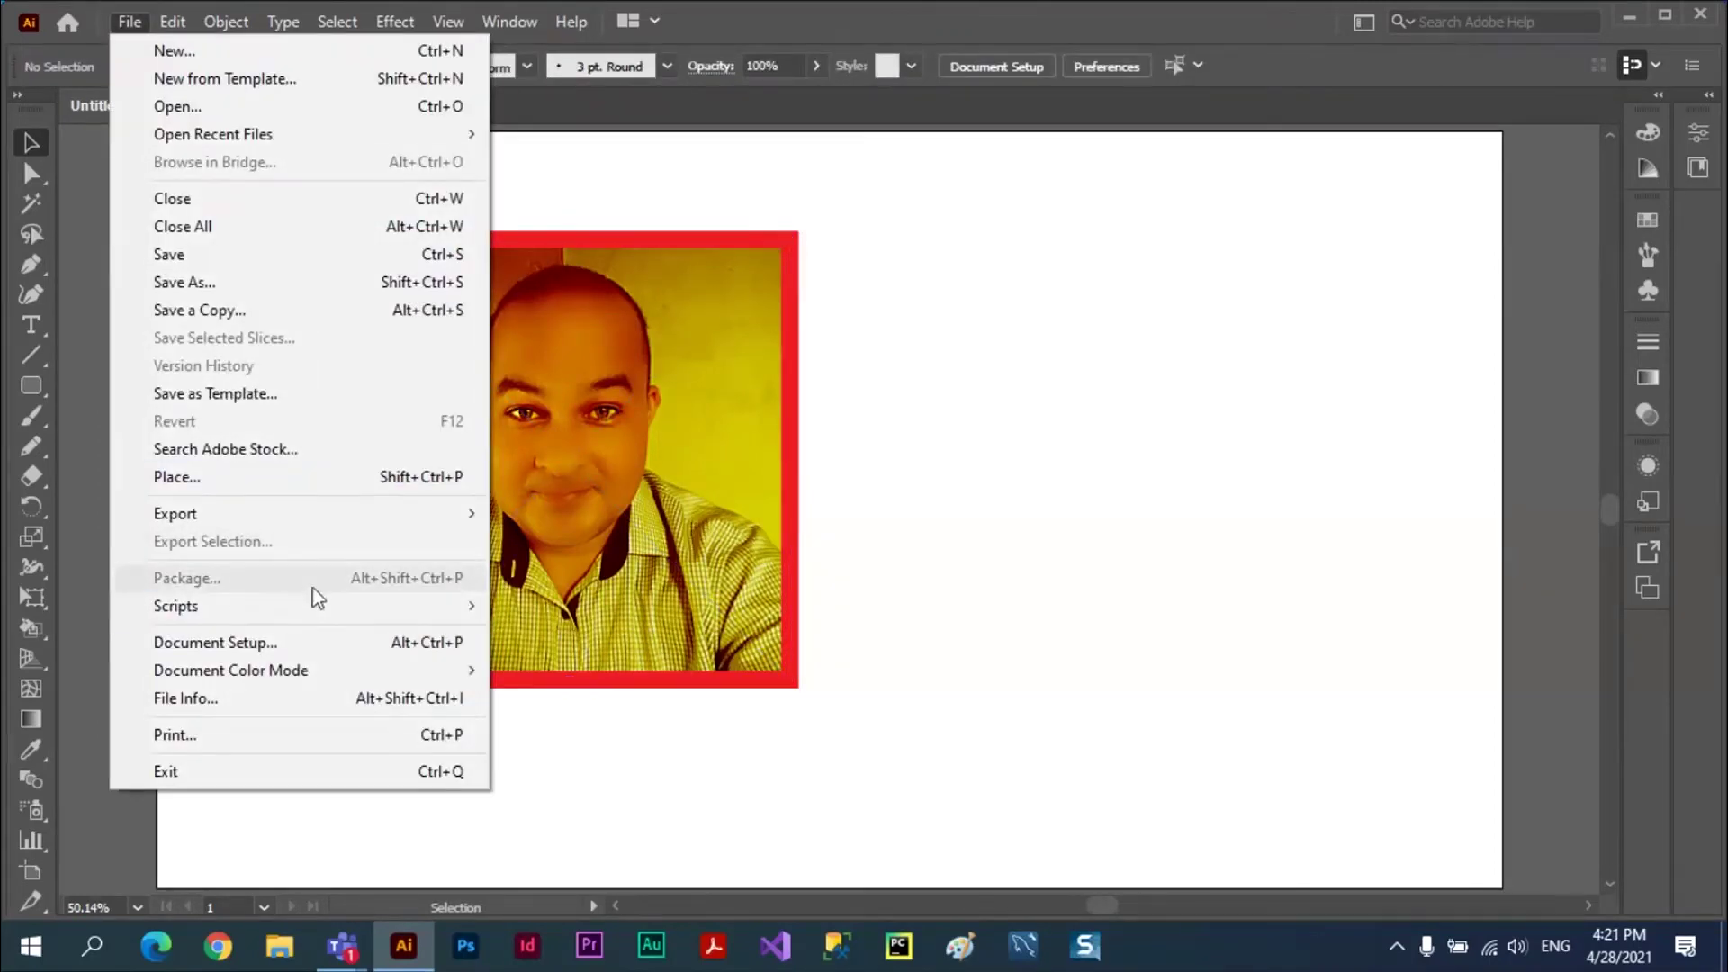
left_click(1111, 537)
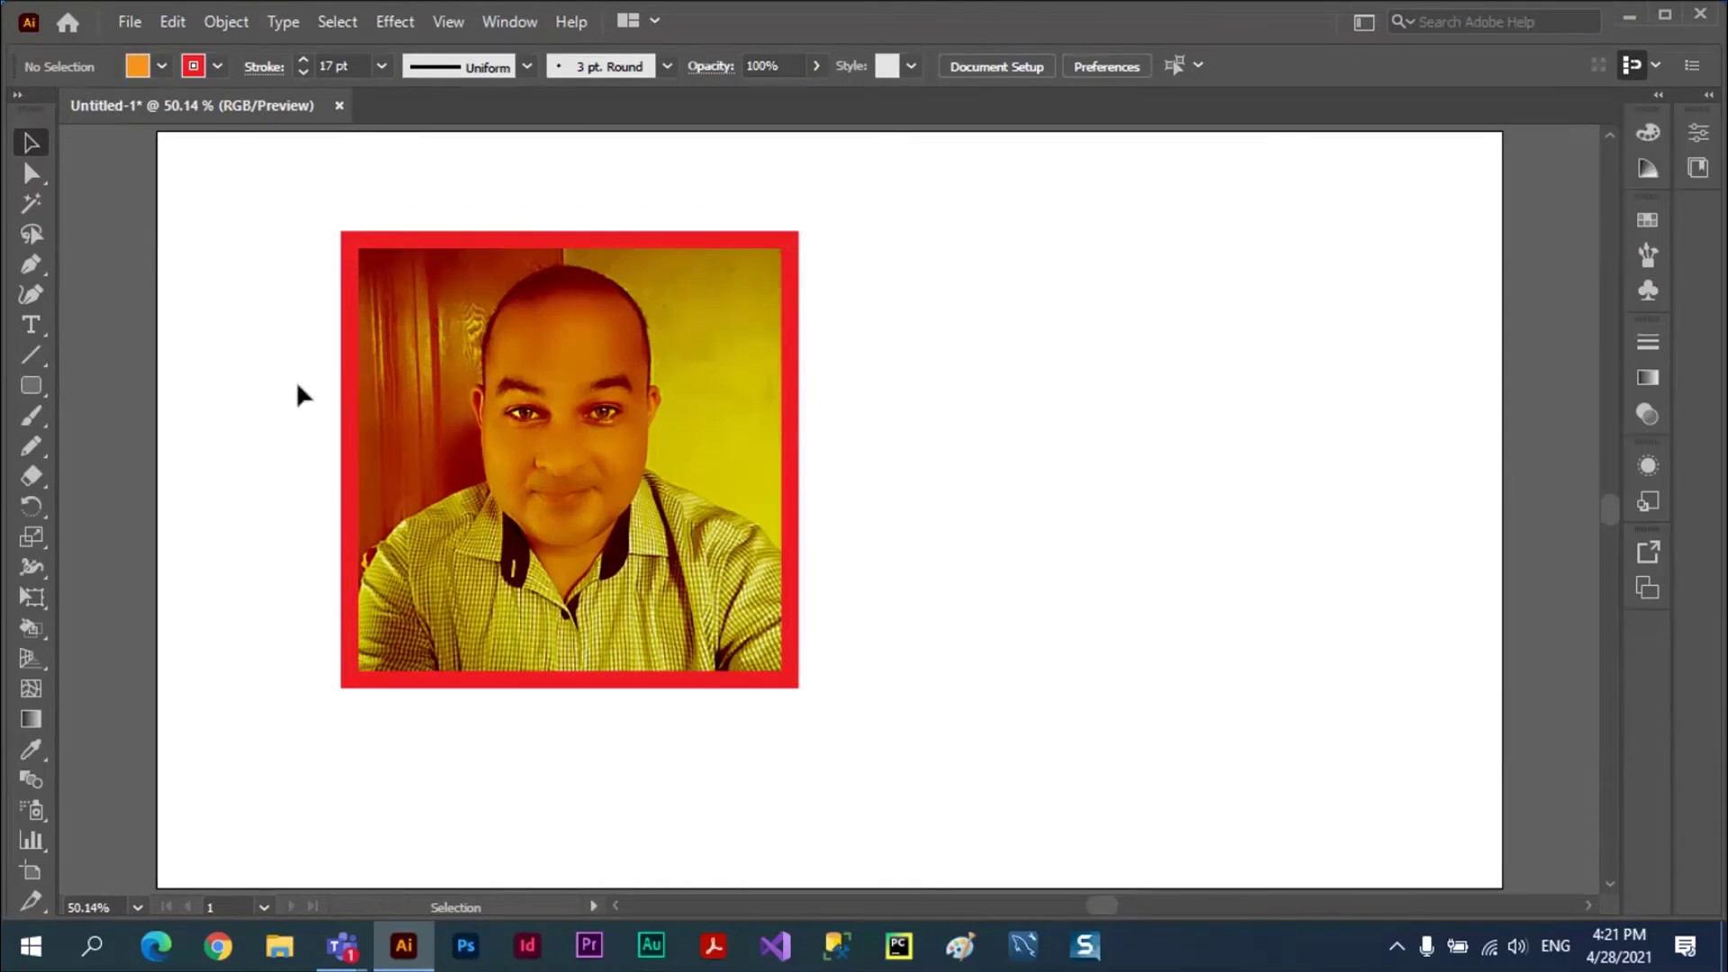
- Save the document as Untitled-1.ai in a new Desktop folder named abc, using the Illustrator 2020 version
key("a")
key("ctrl+s")
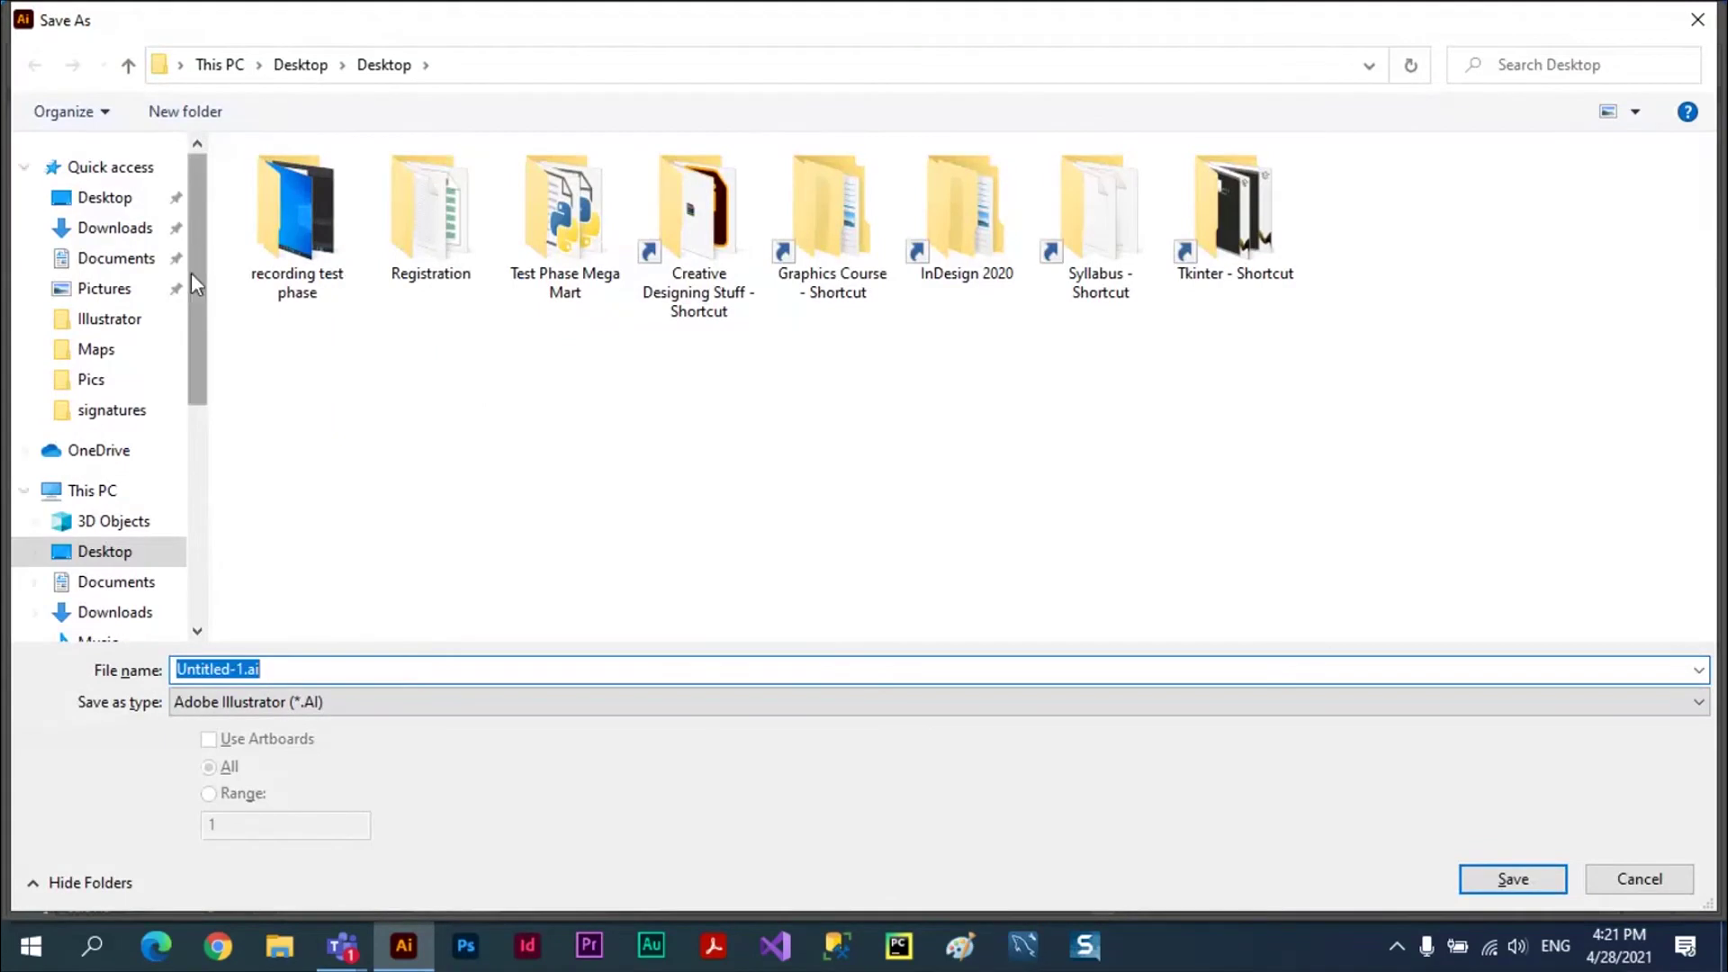
left_click(124, 555)
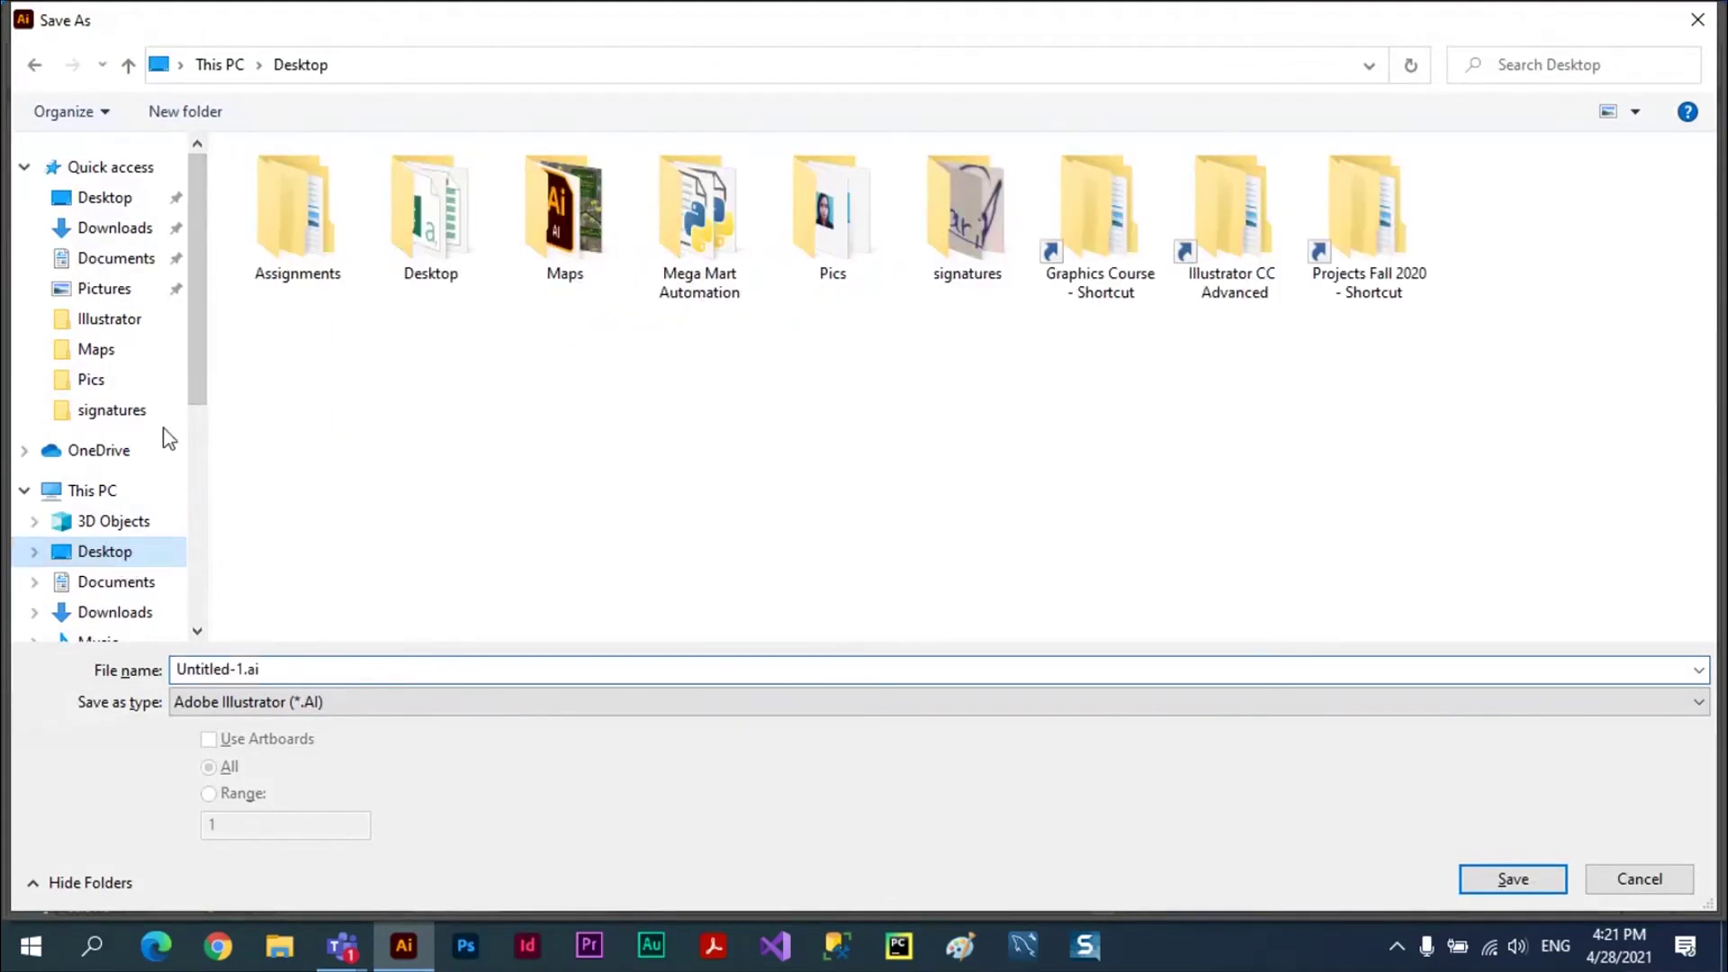
left_click(184, 111)
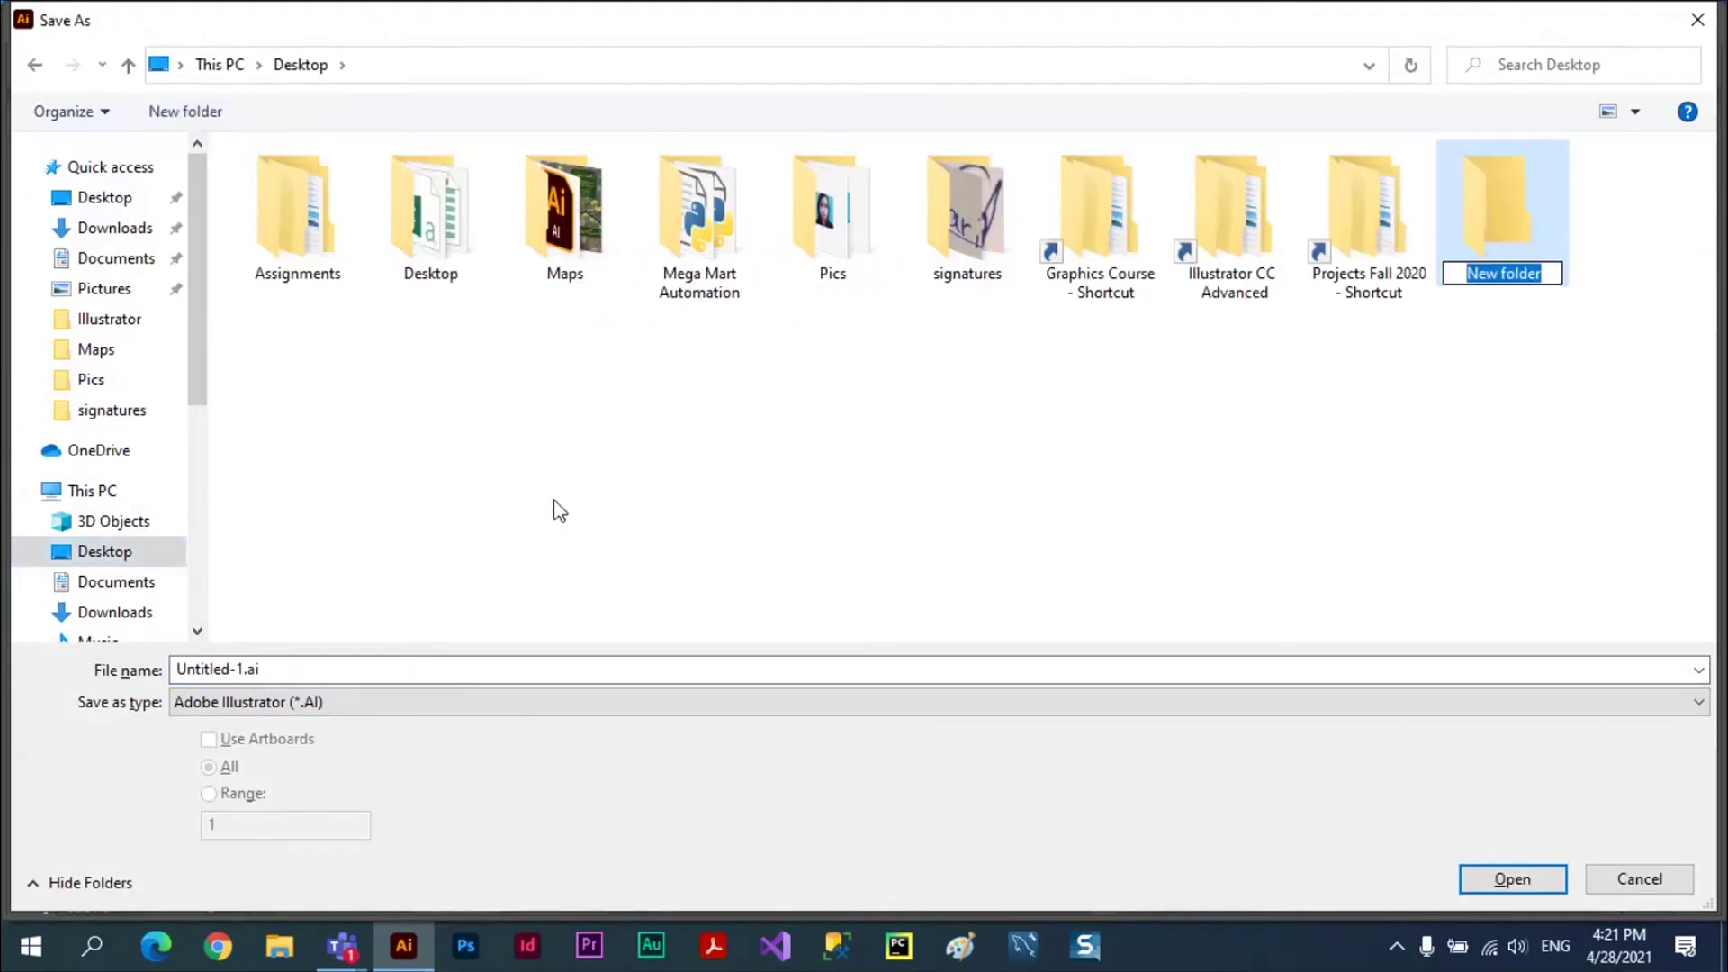
type("abc")
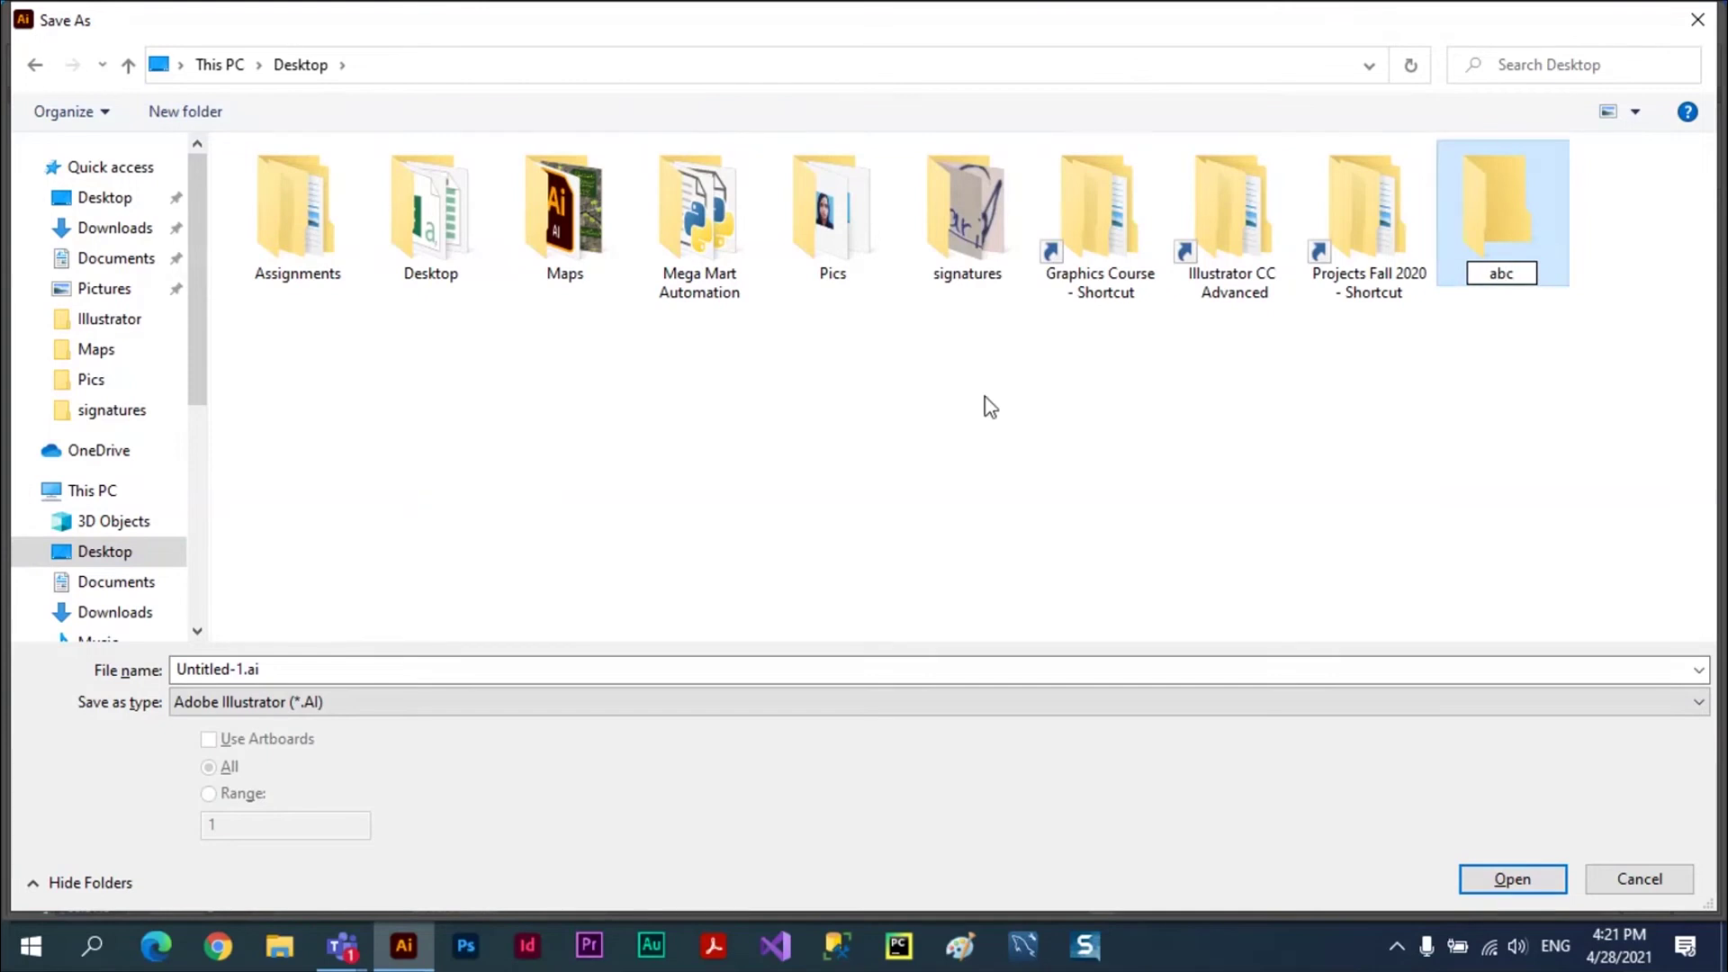
left_click(1377, 348)
double_click(1473, 255)
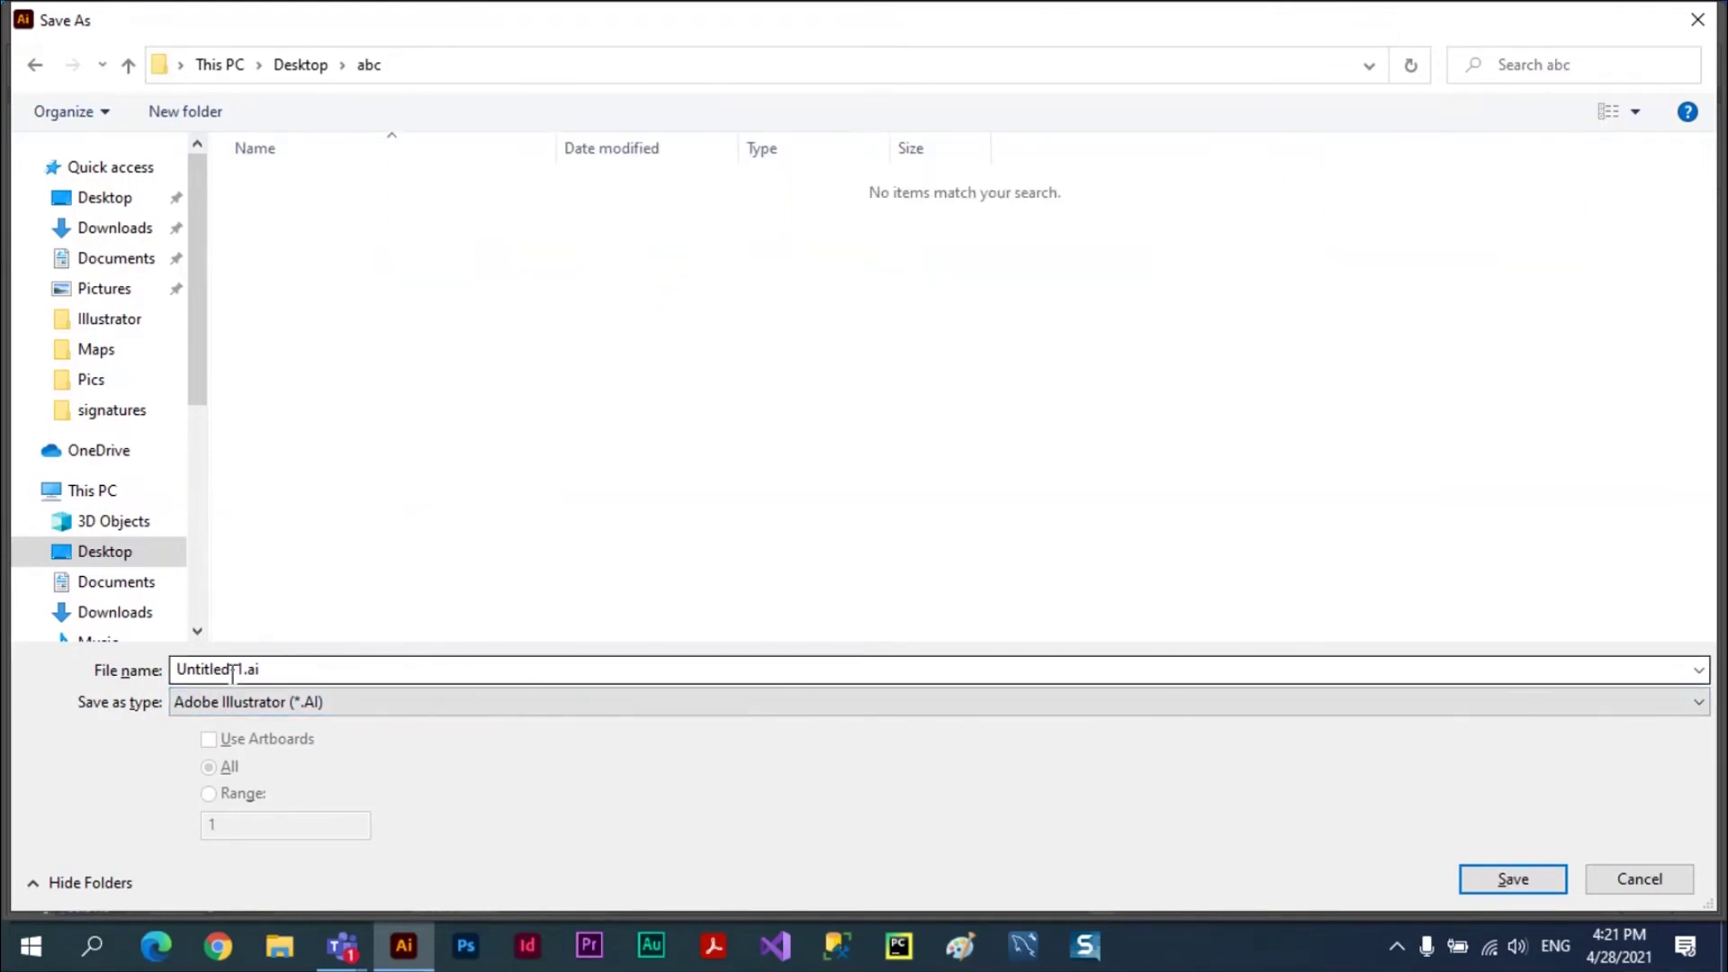
left_click(1481, 880)
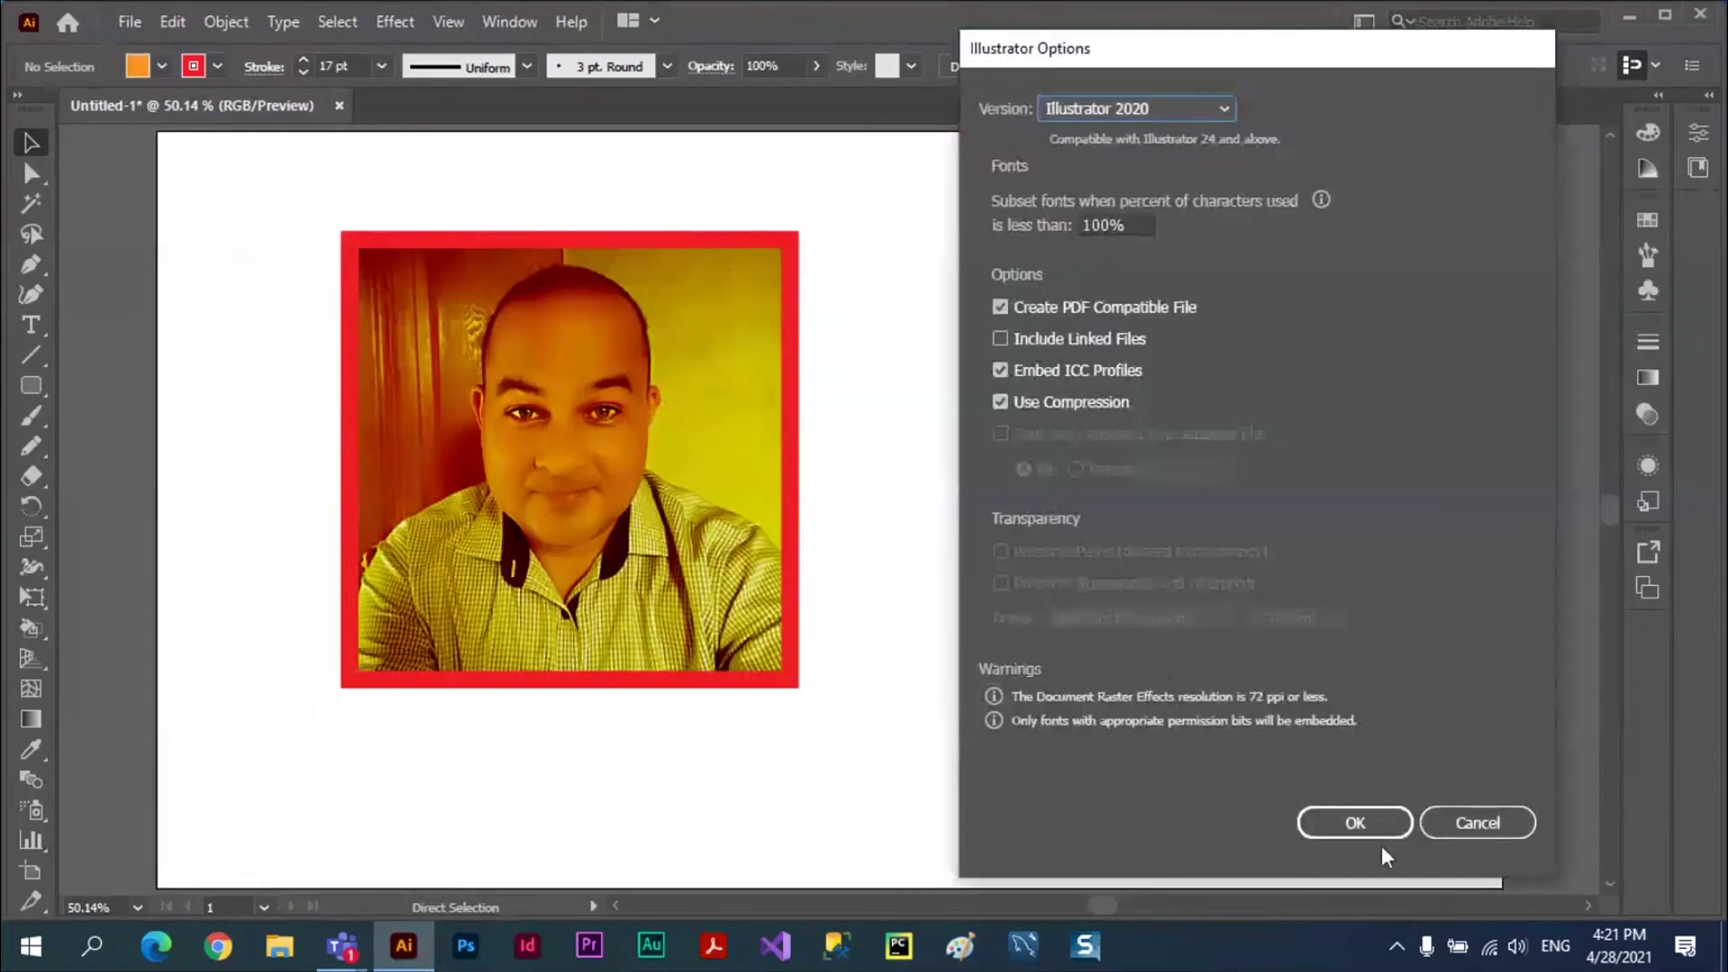
left_click(1353, 822)
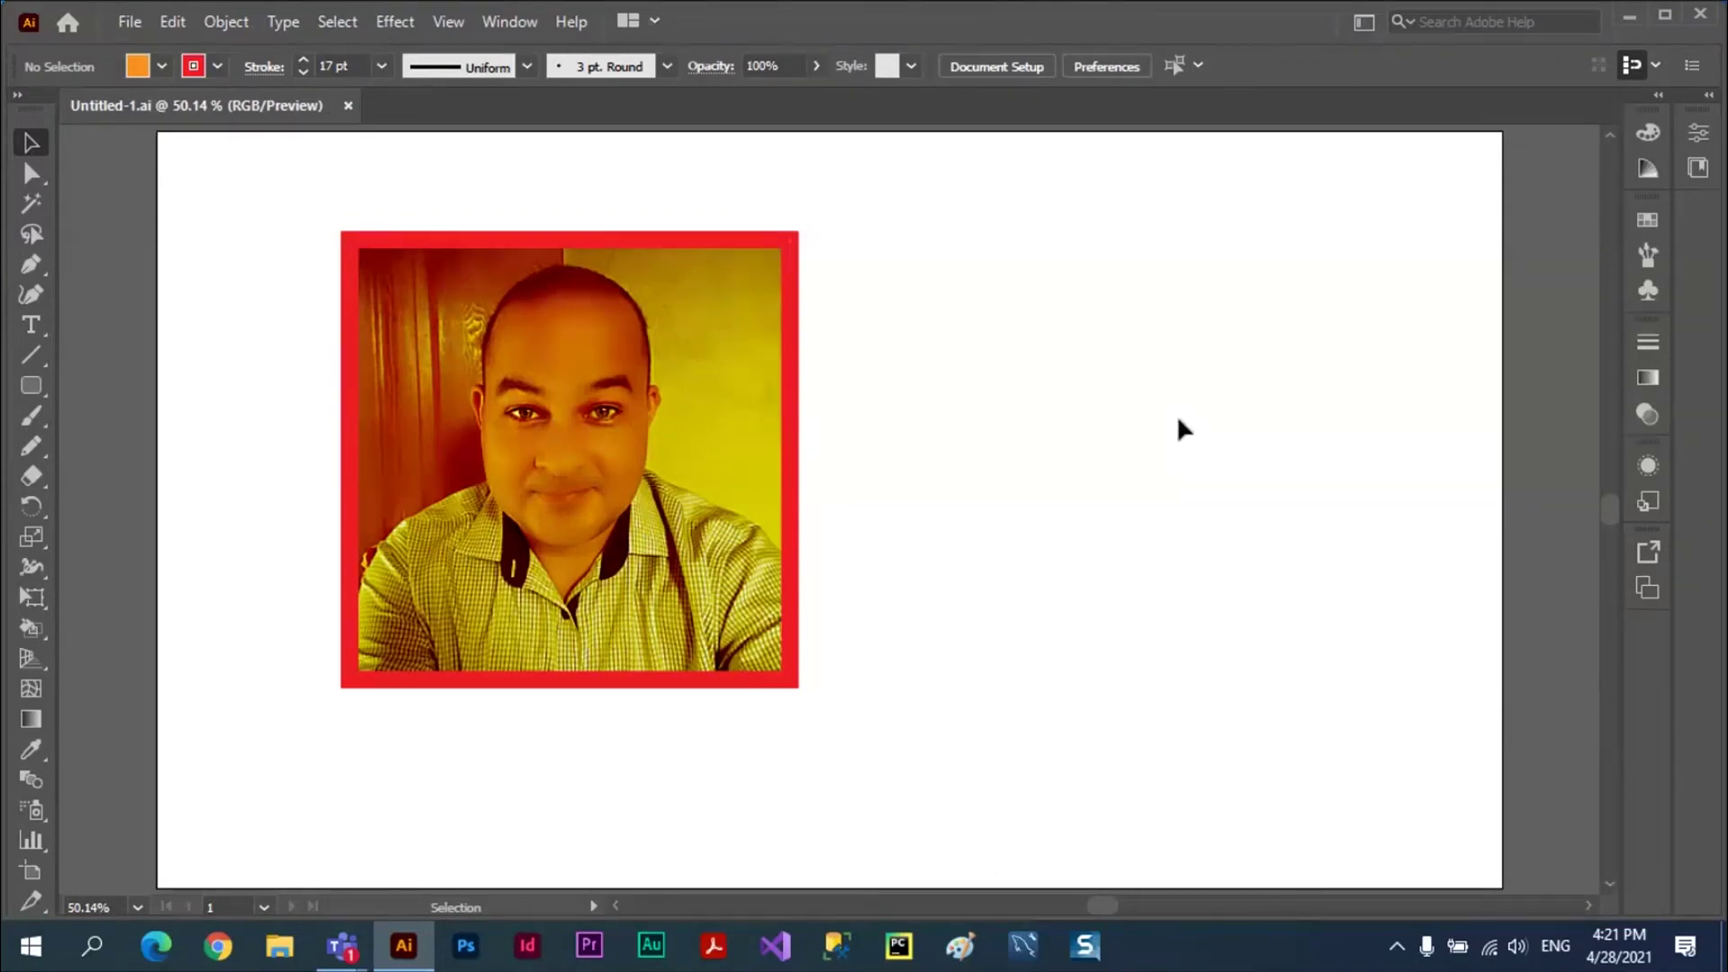
- Switch to the desktop and check the contents of the abc folder
left_click(1630, 17)
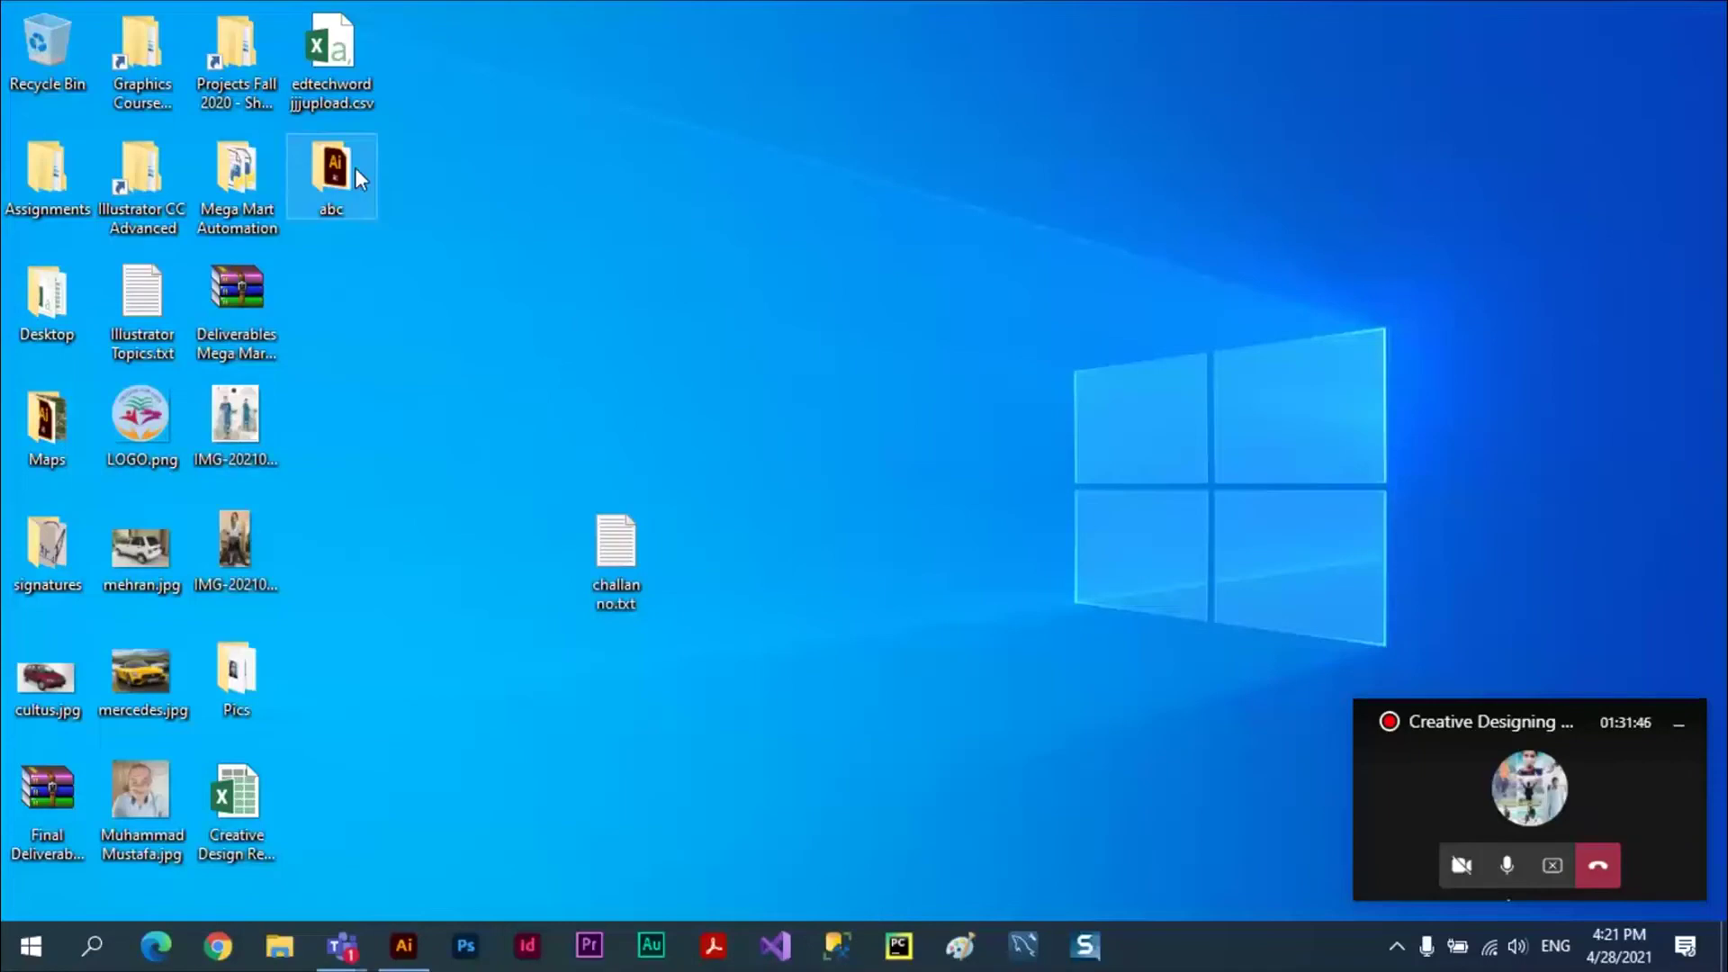
double_click(353, 167)
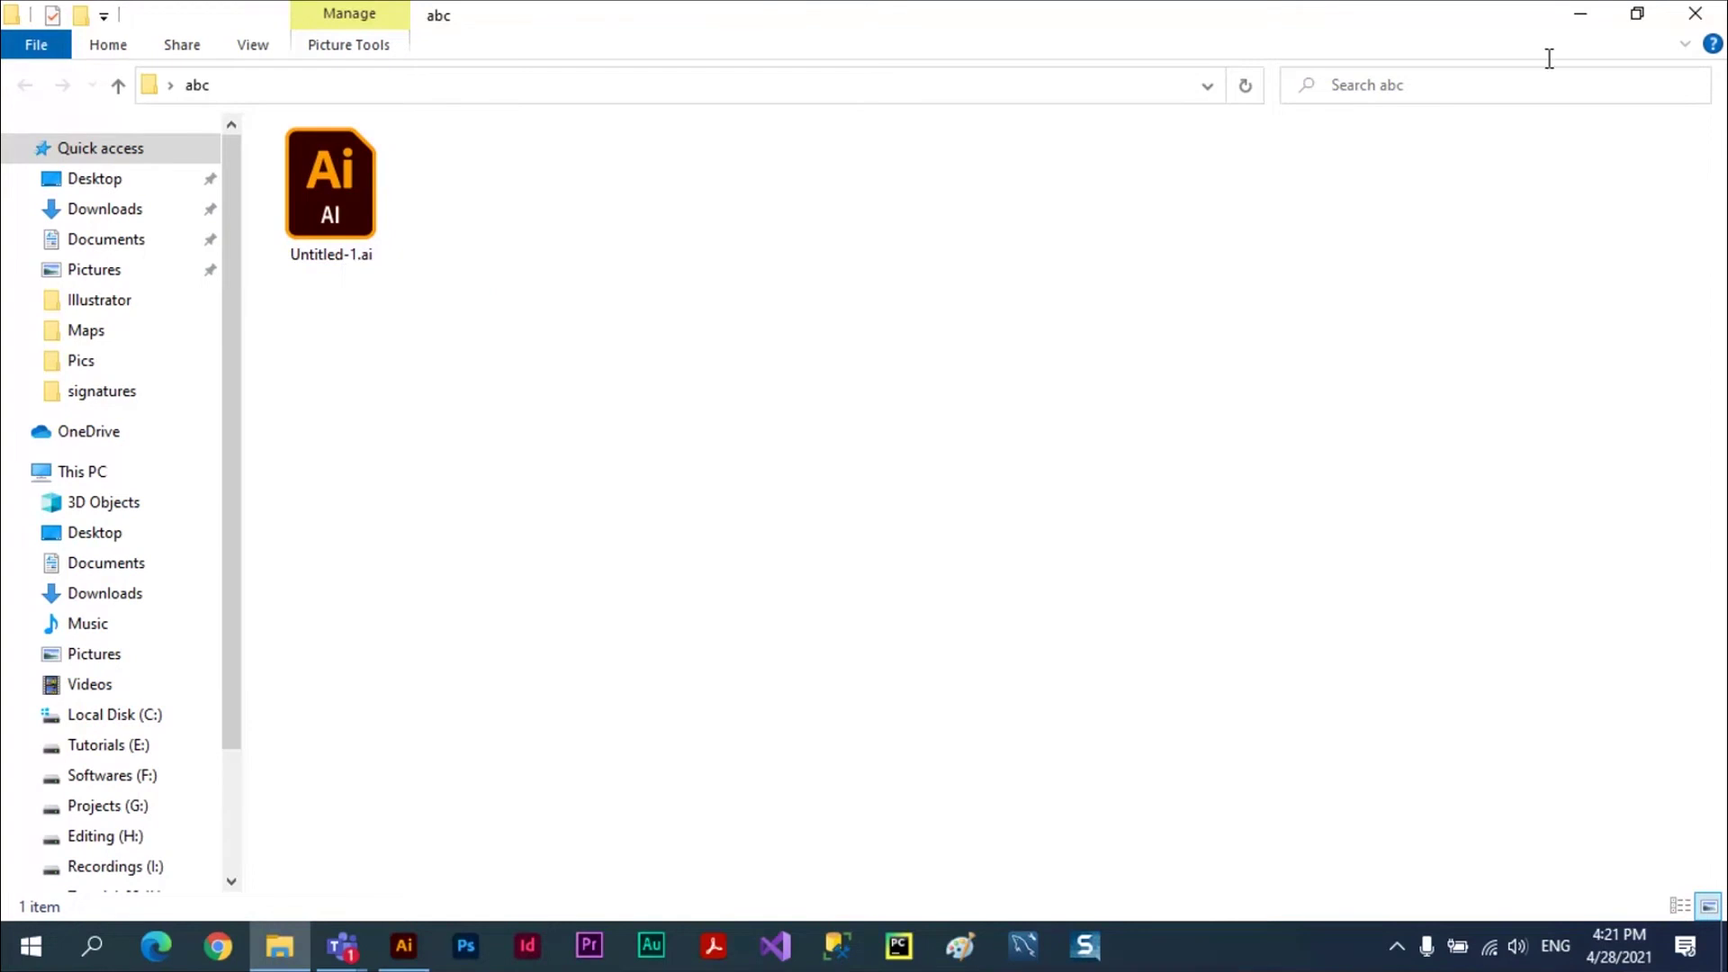
left_click(1706, 16)
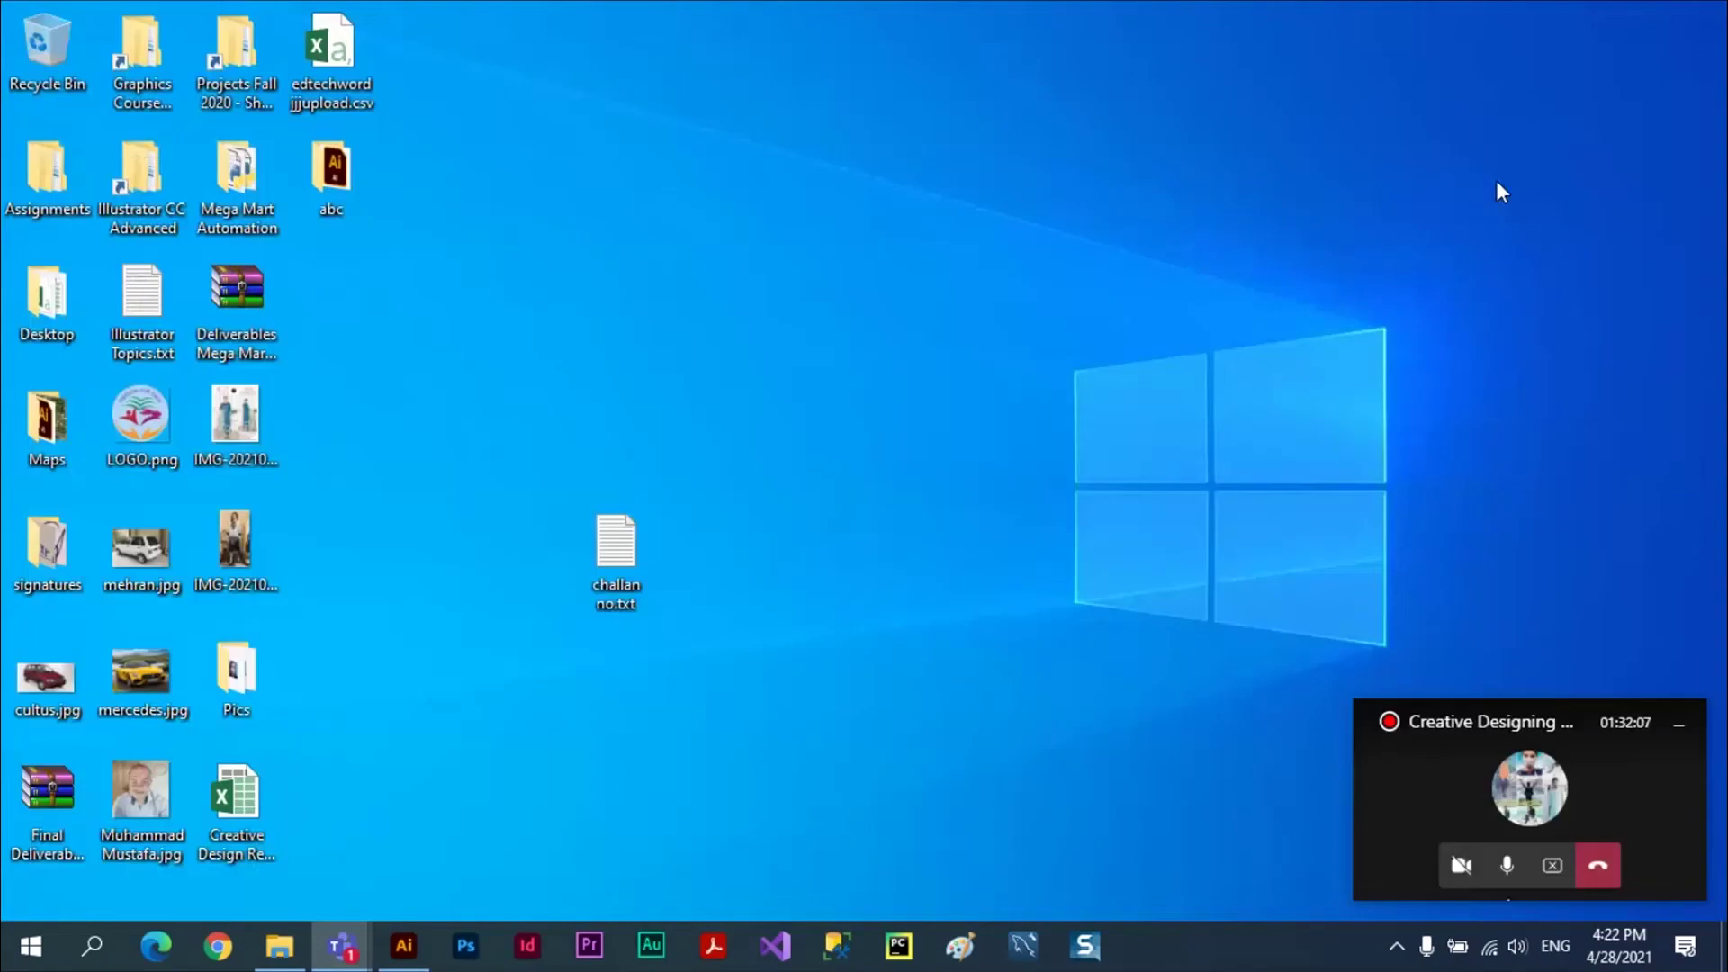
- Return to Illustrator and package the document as Untitled-1_Folder inside abc, copying and relinking links, copying fonts and creating a report
left_click(405, 954)
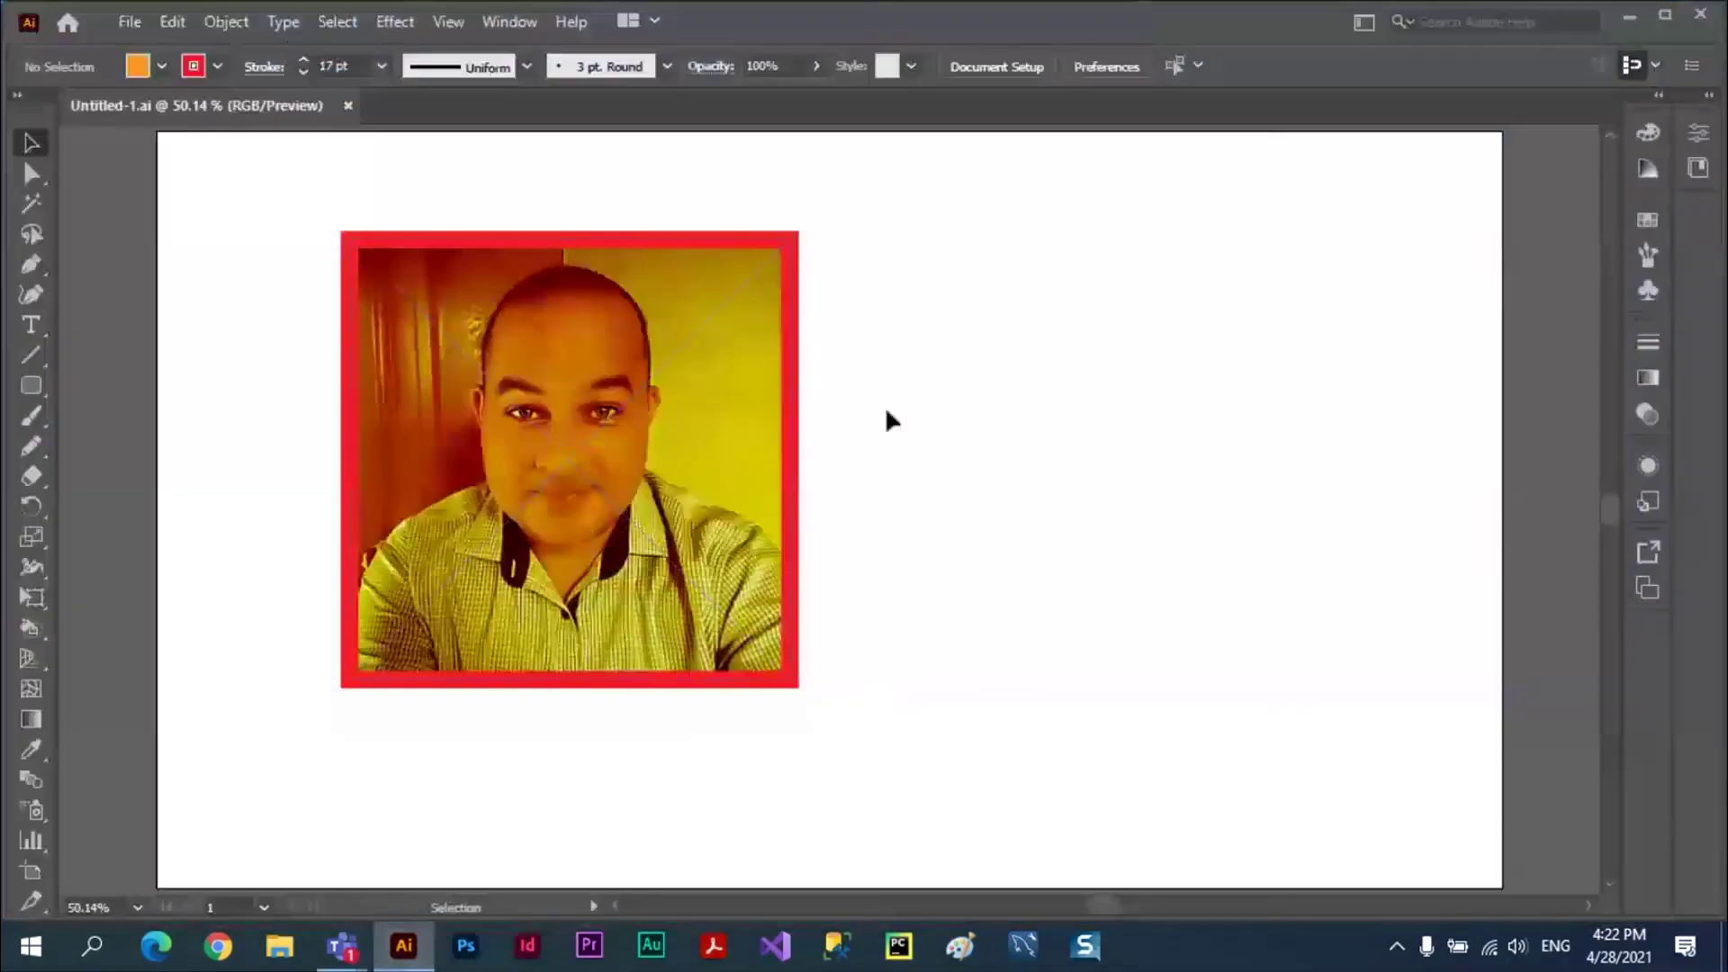
left_click(133, 38)
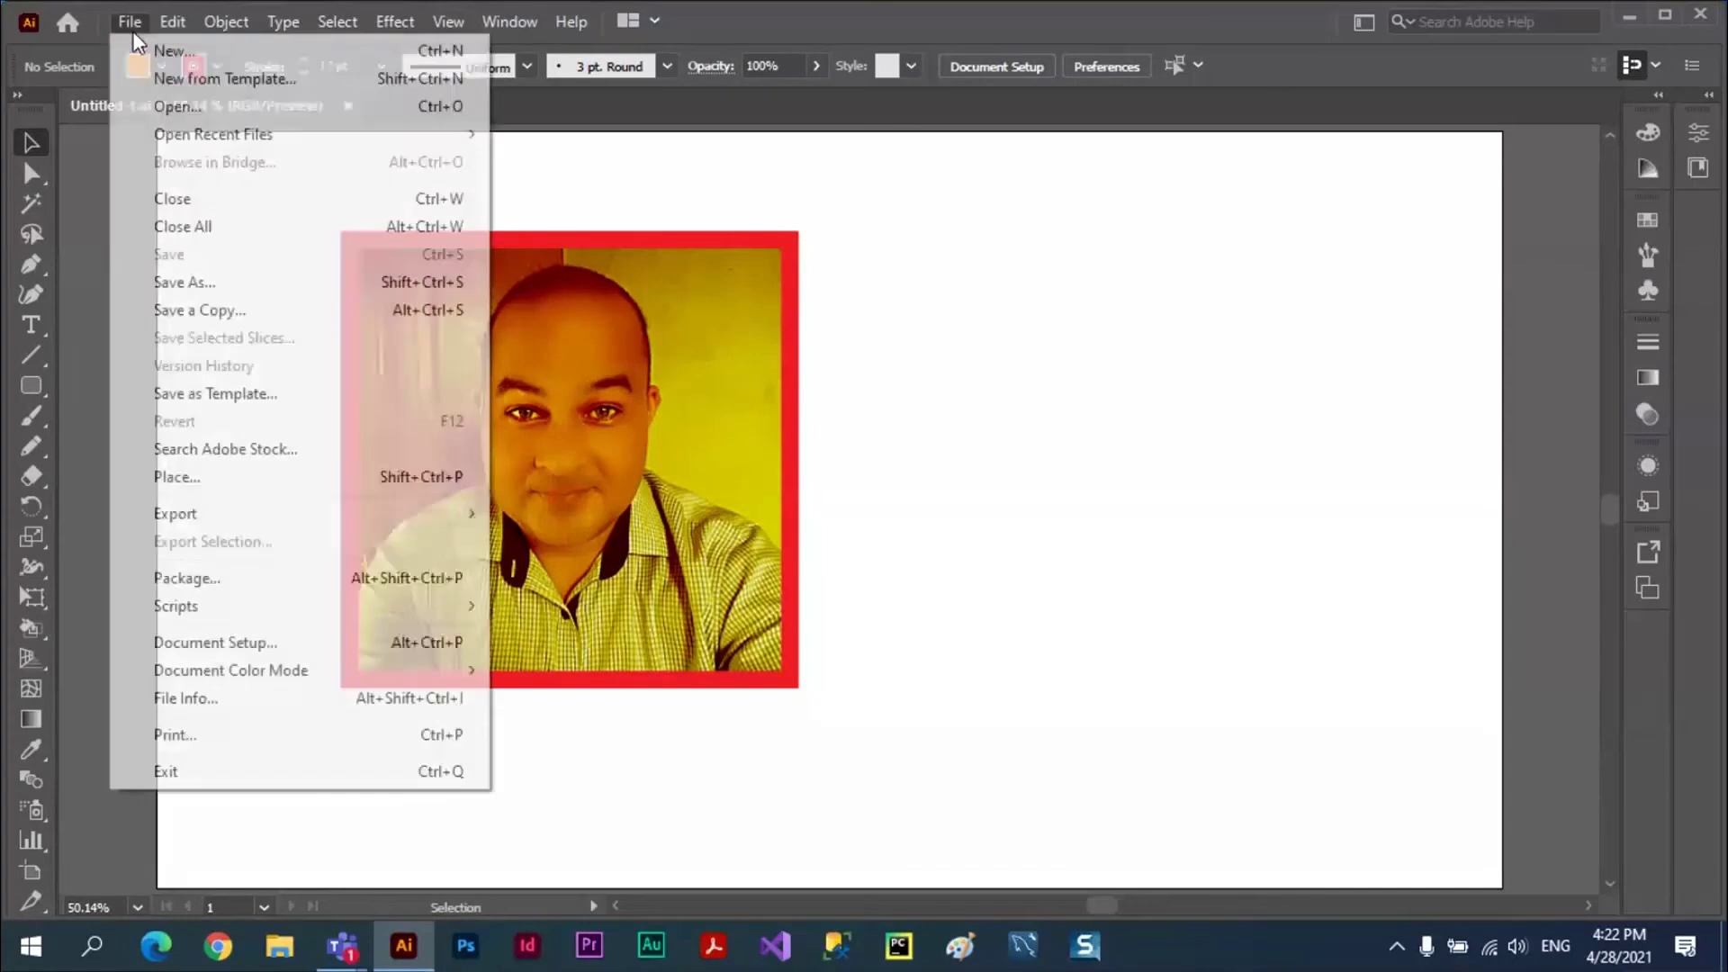
left_click(196, 590)
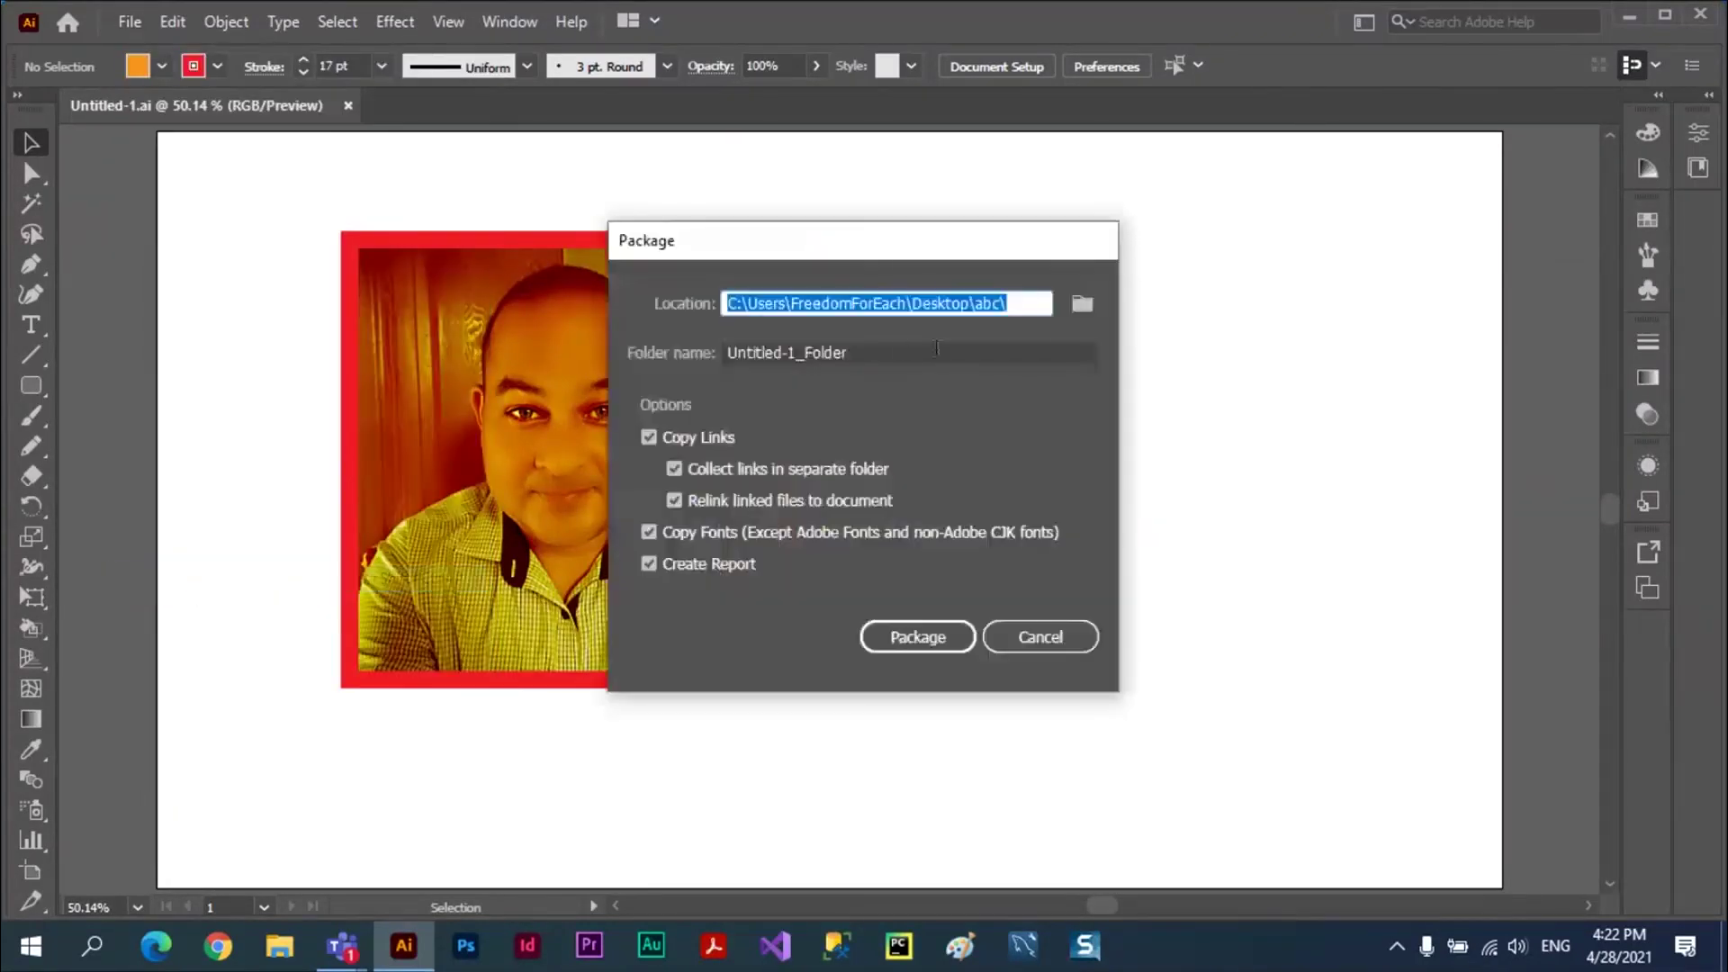
left_click_drag(892, 248, 1088, 218)
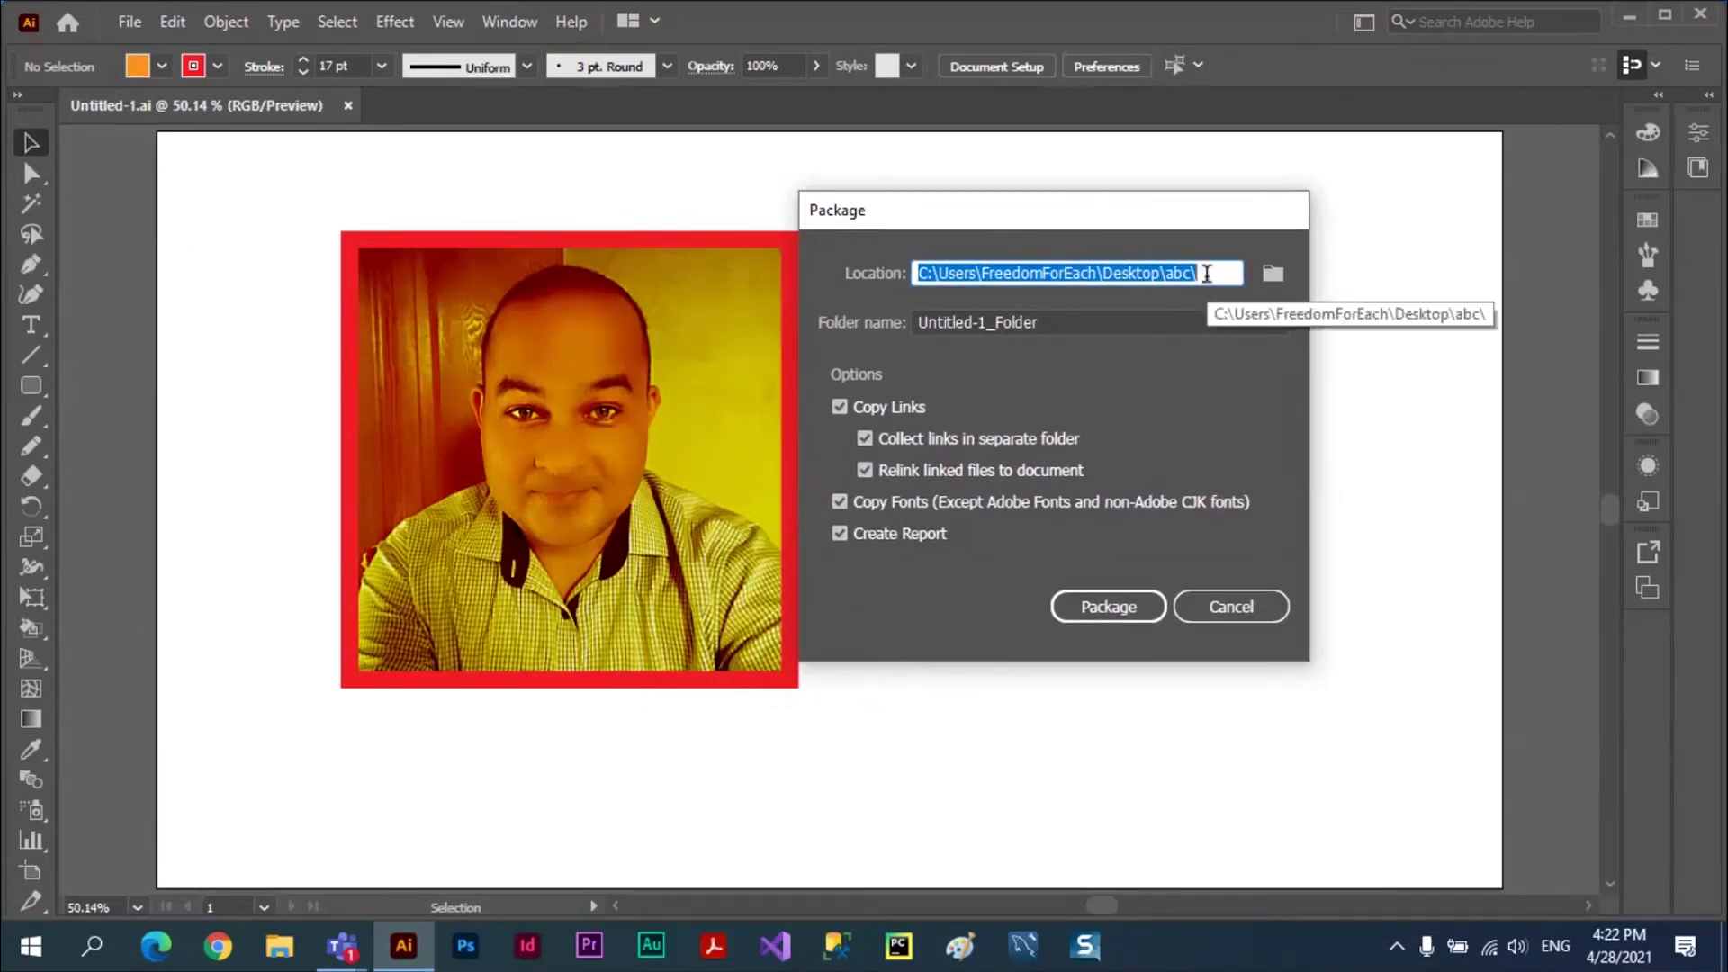
left_click(1208, 274)
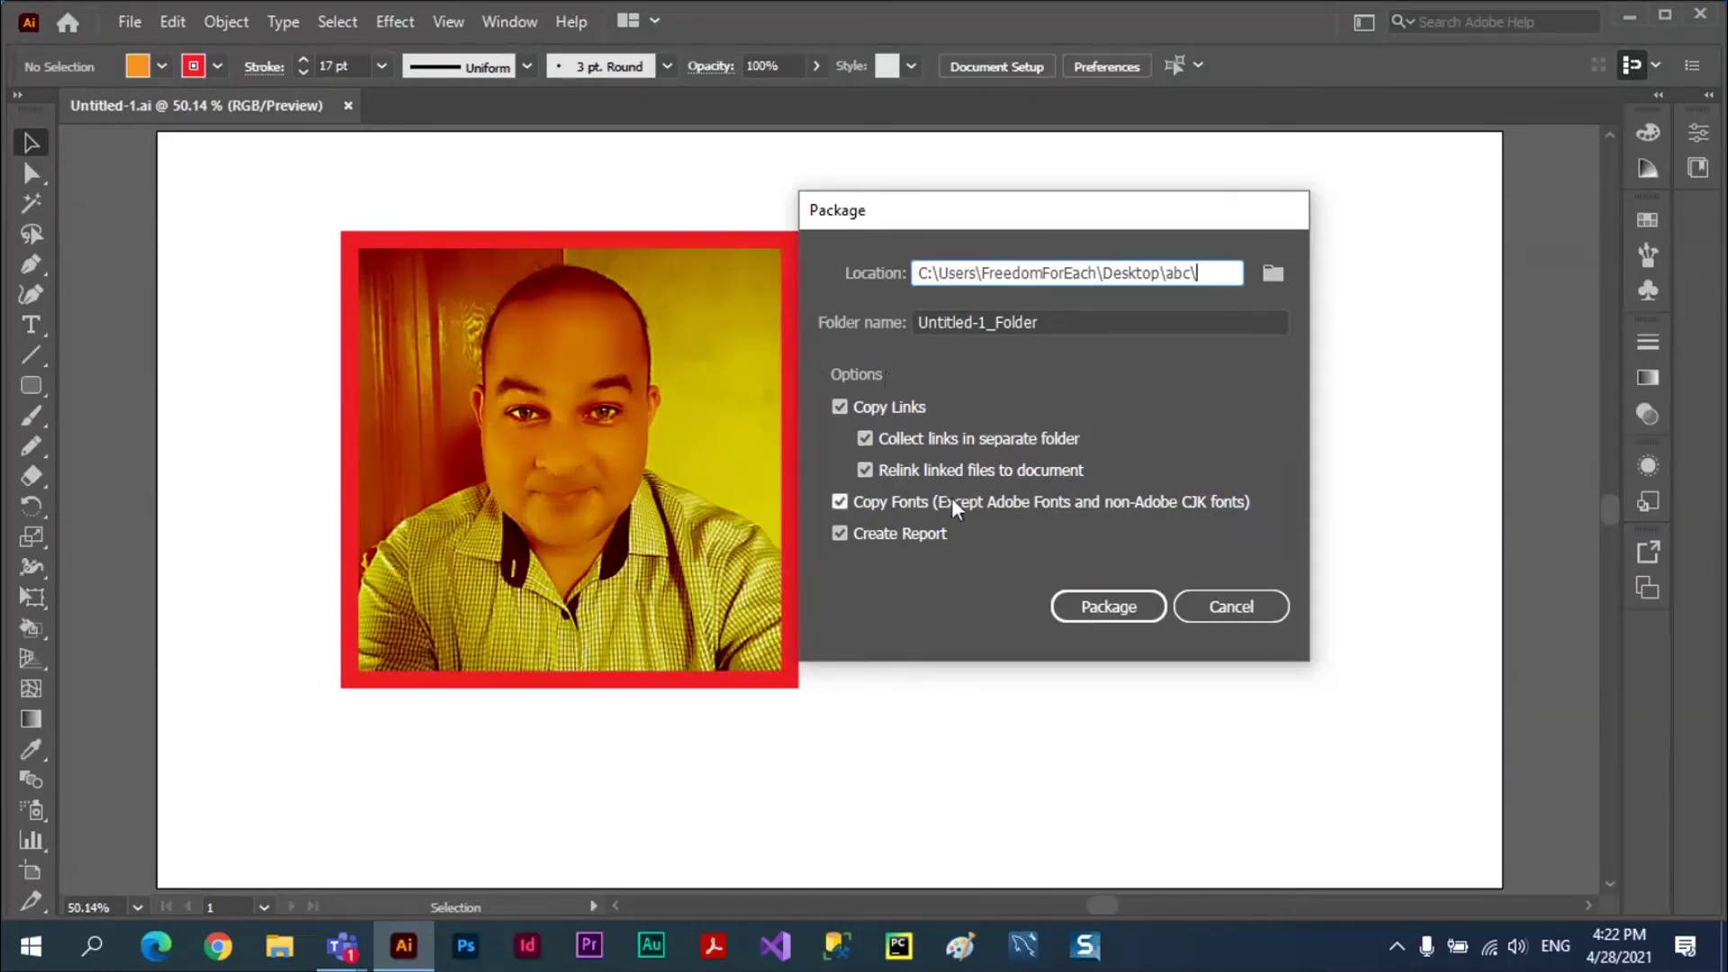
left_click(1097, 621)
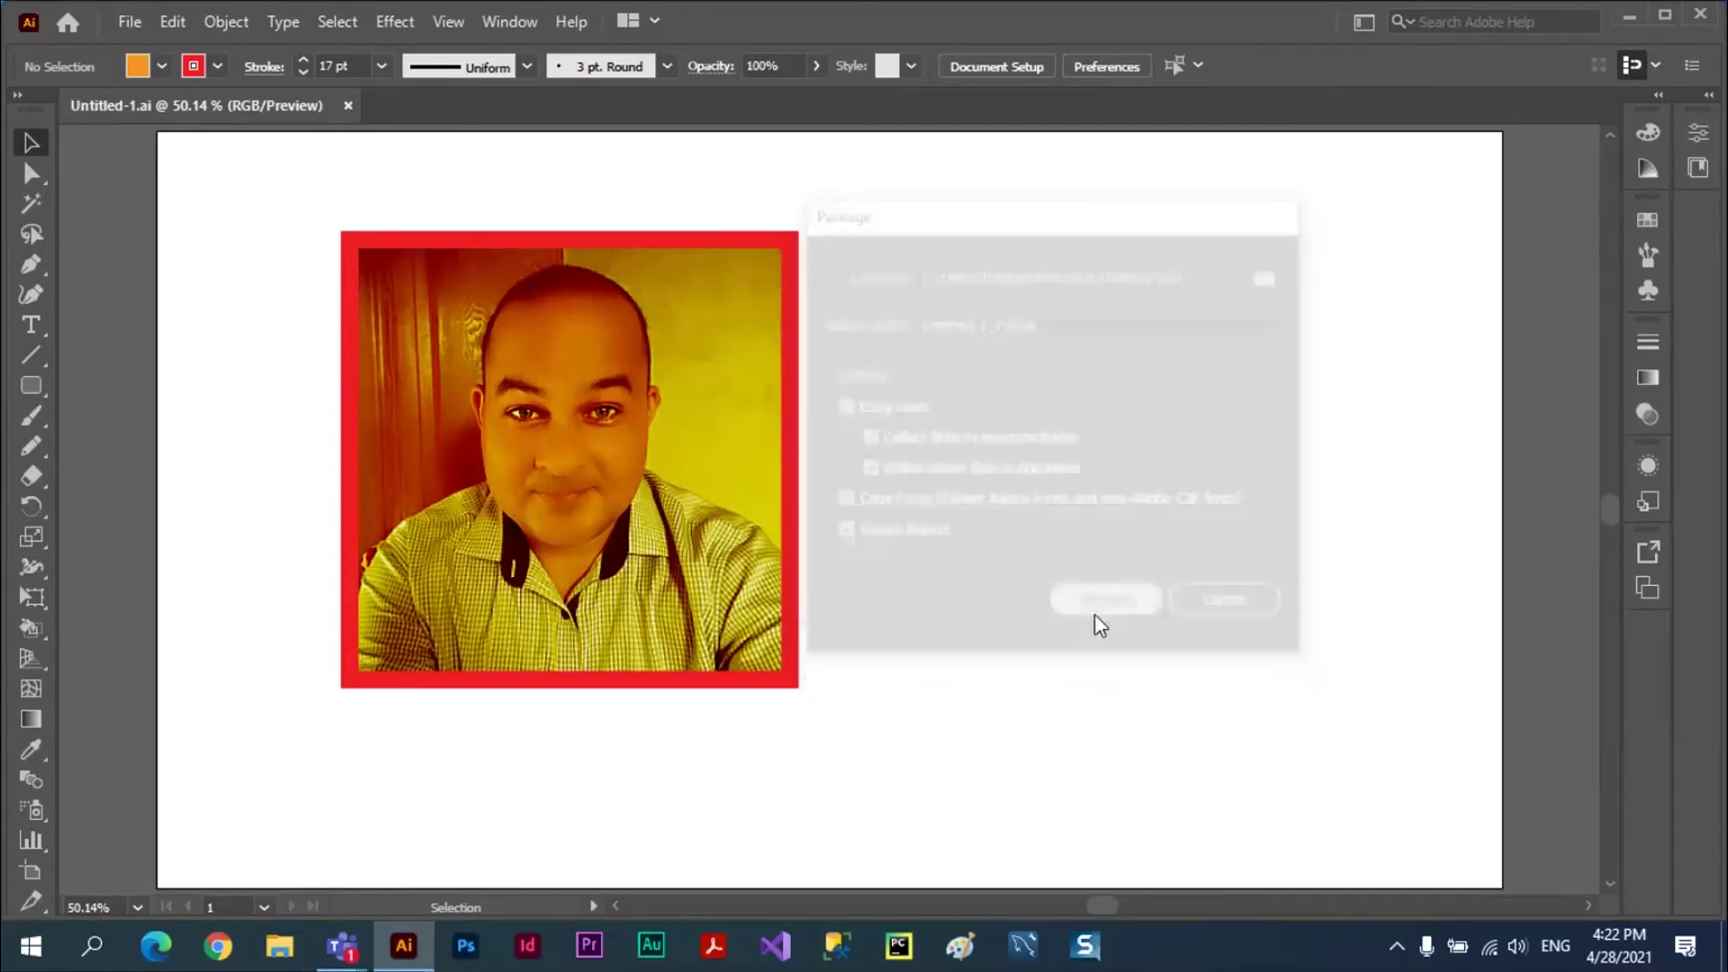
left_click(991, 561)
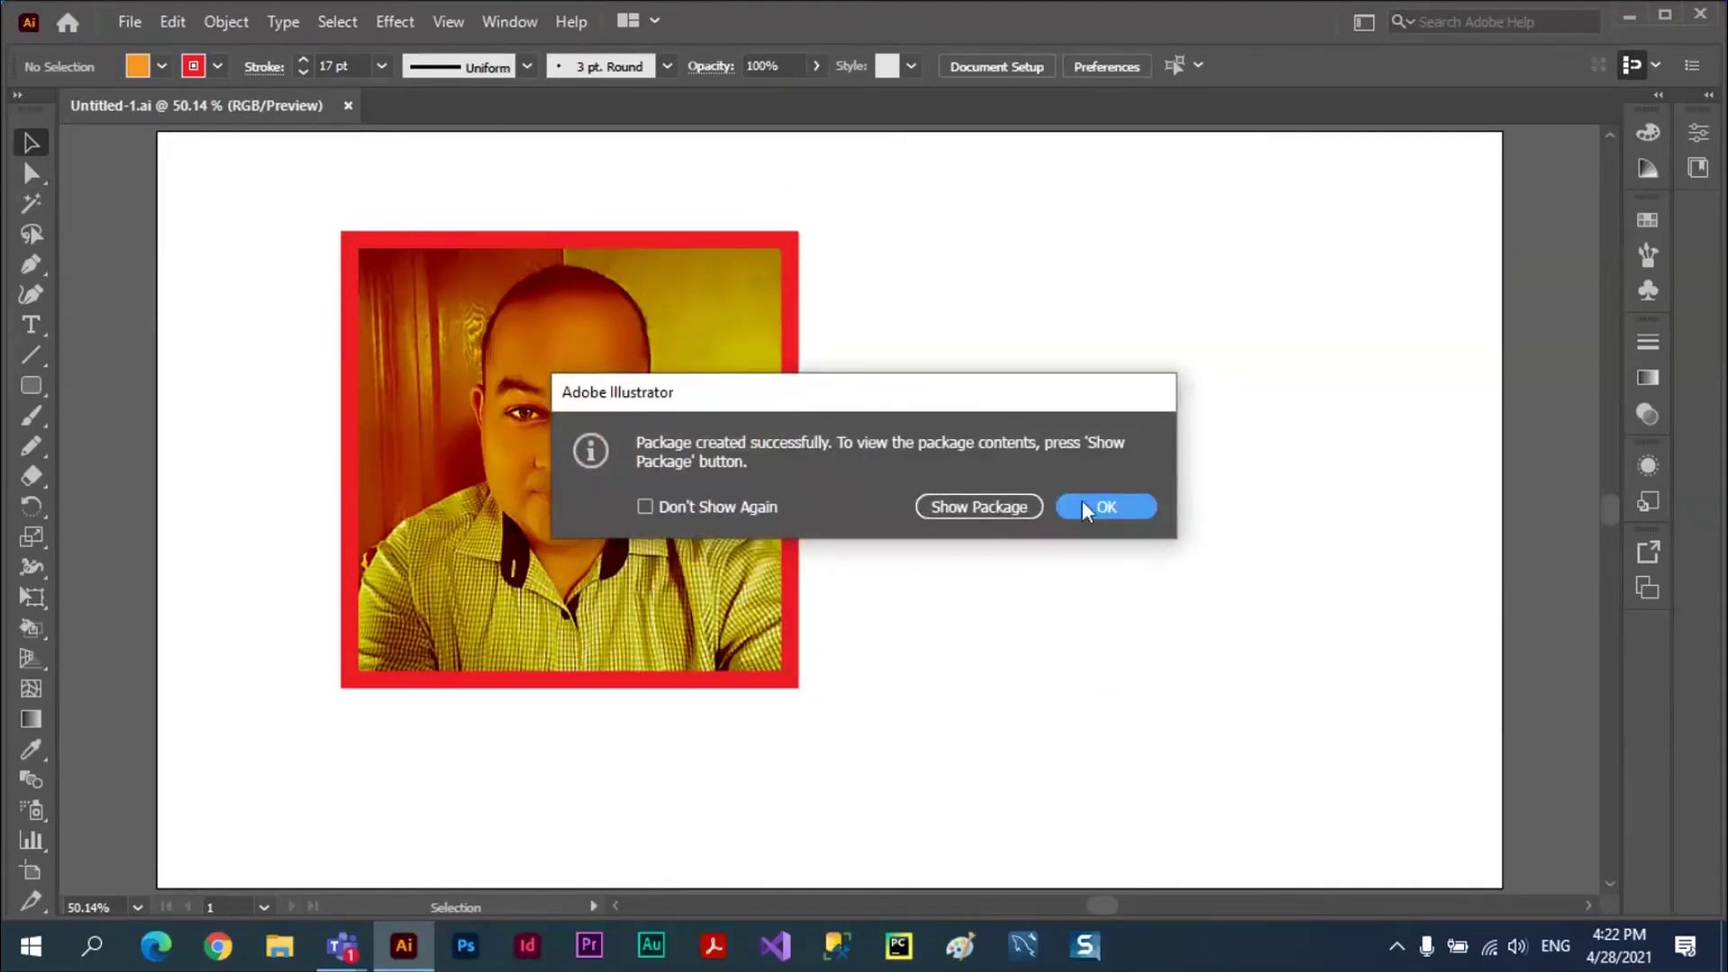
left_click(1106, 511)
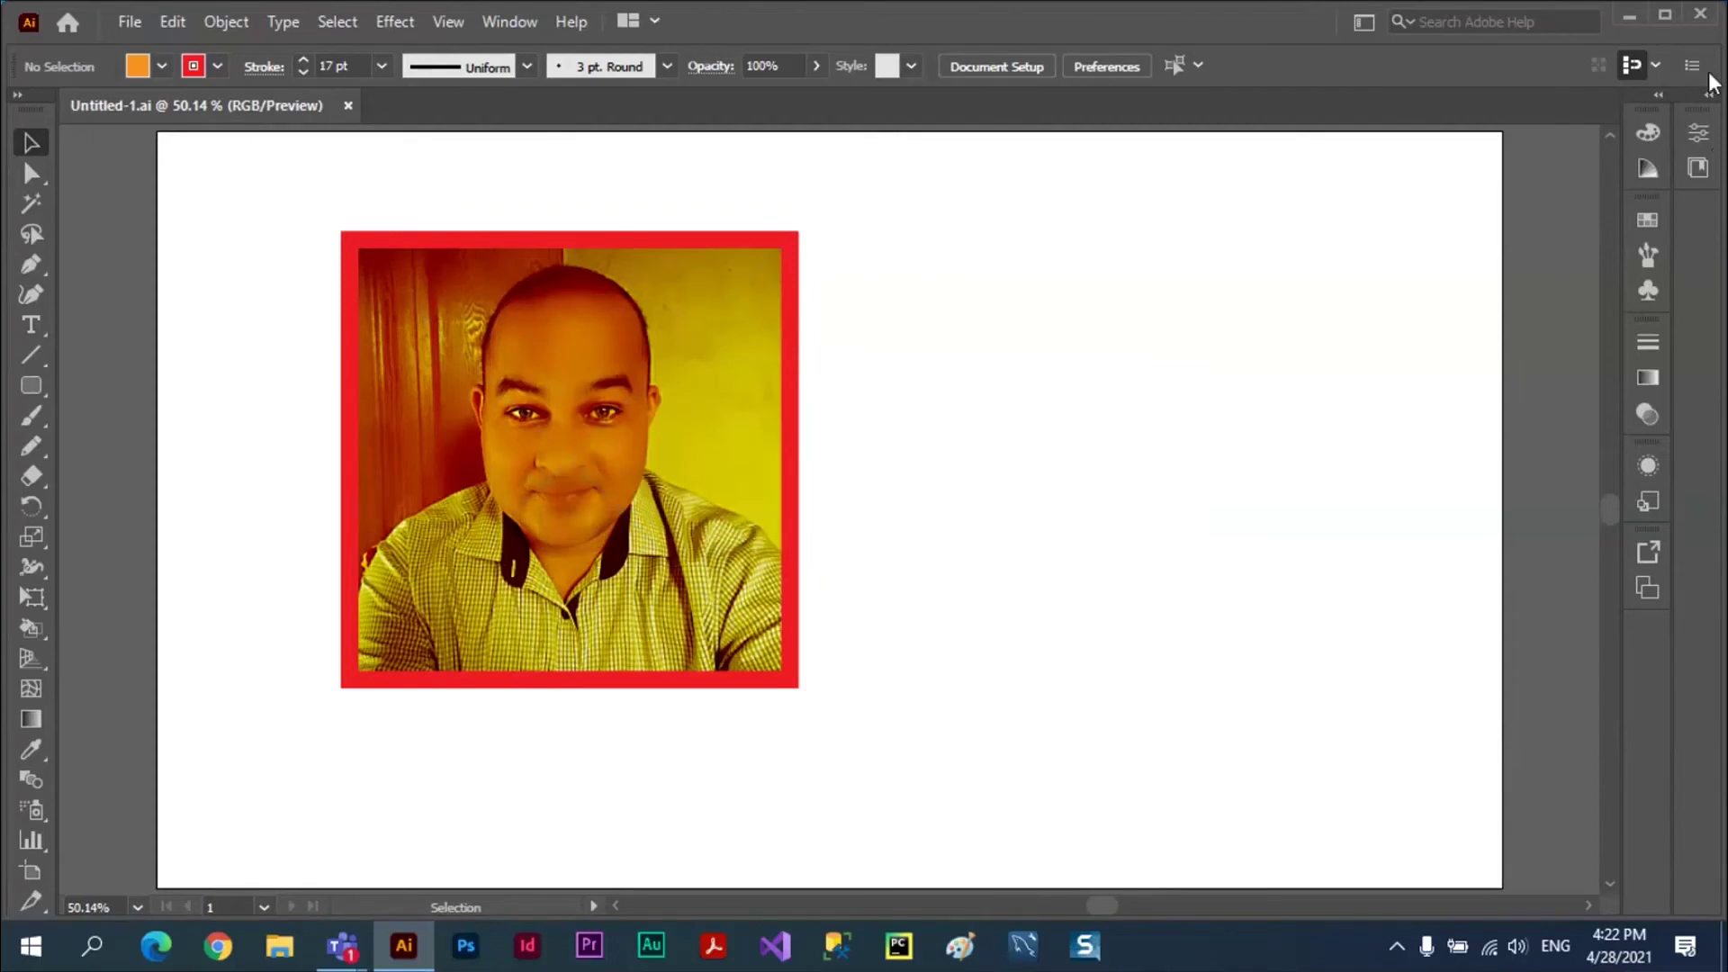
- Close Illustrator and examine the contents of the packaged Untitled-1_Folder and its Links subfolder in the abc folder
left_click(1702, 16)
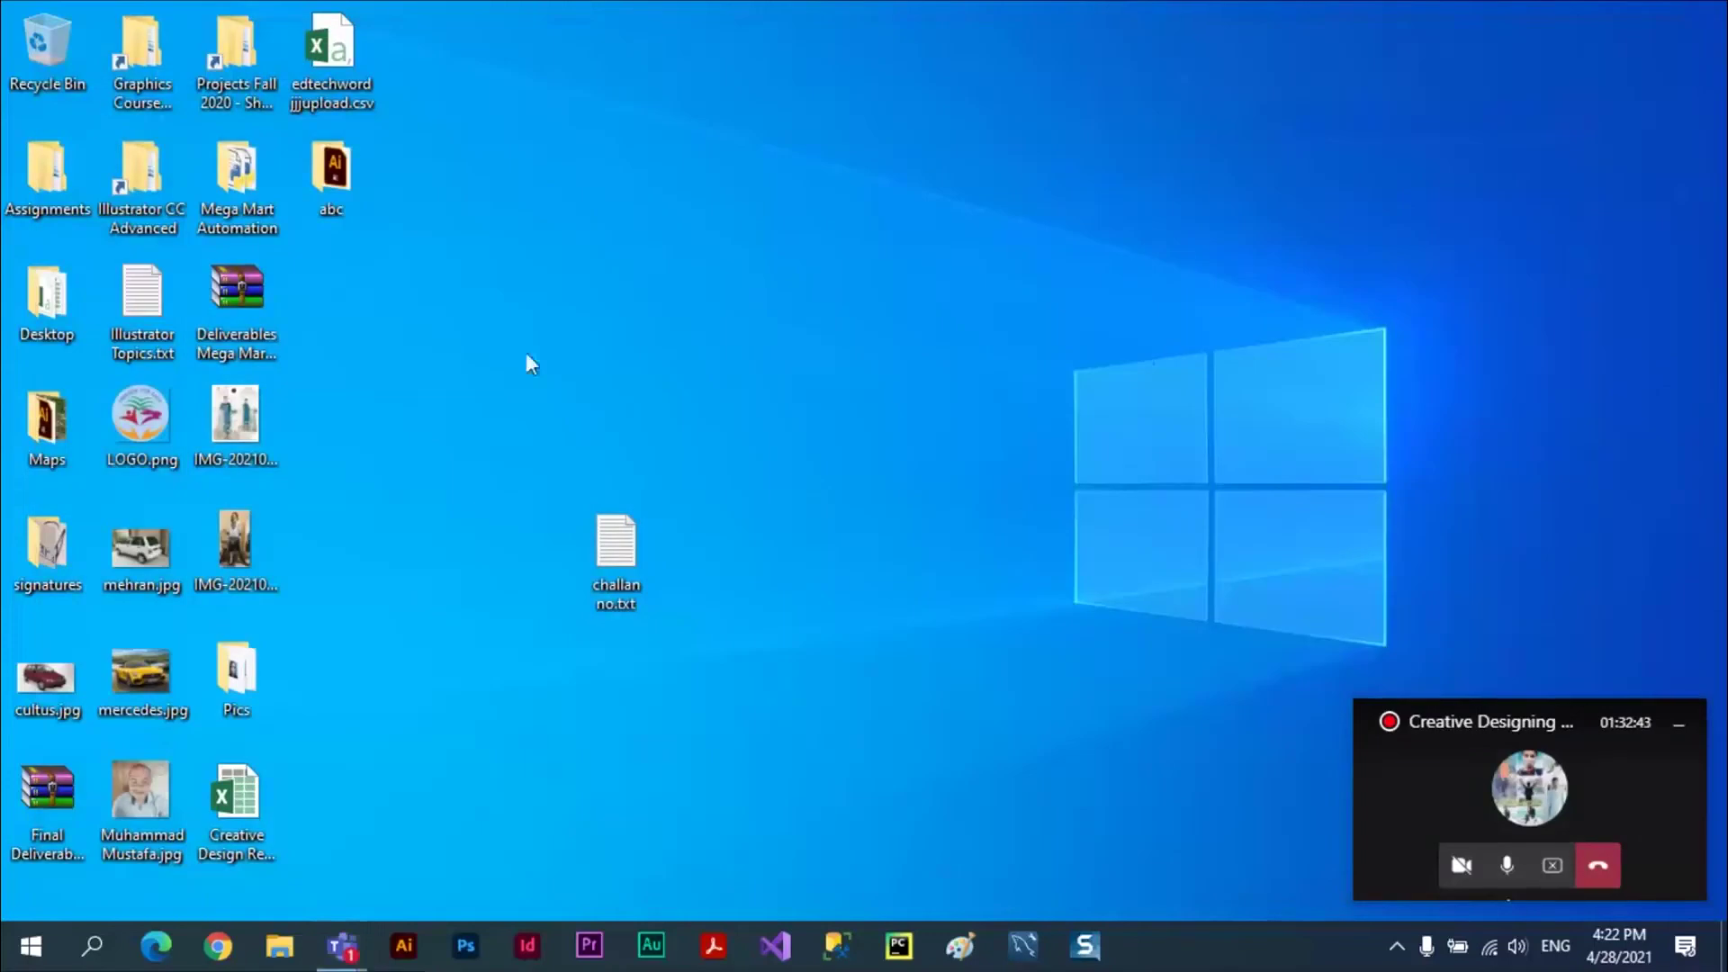
double_click(332, 171)
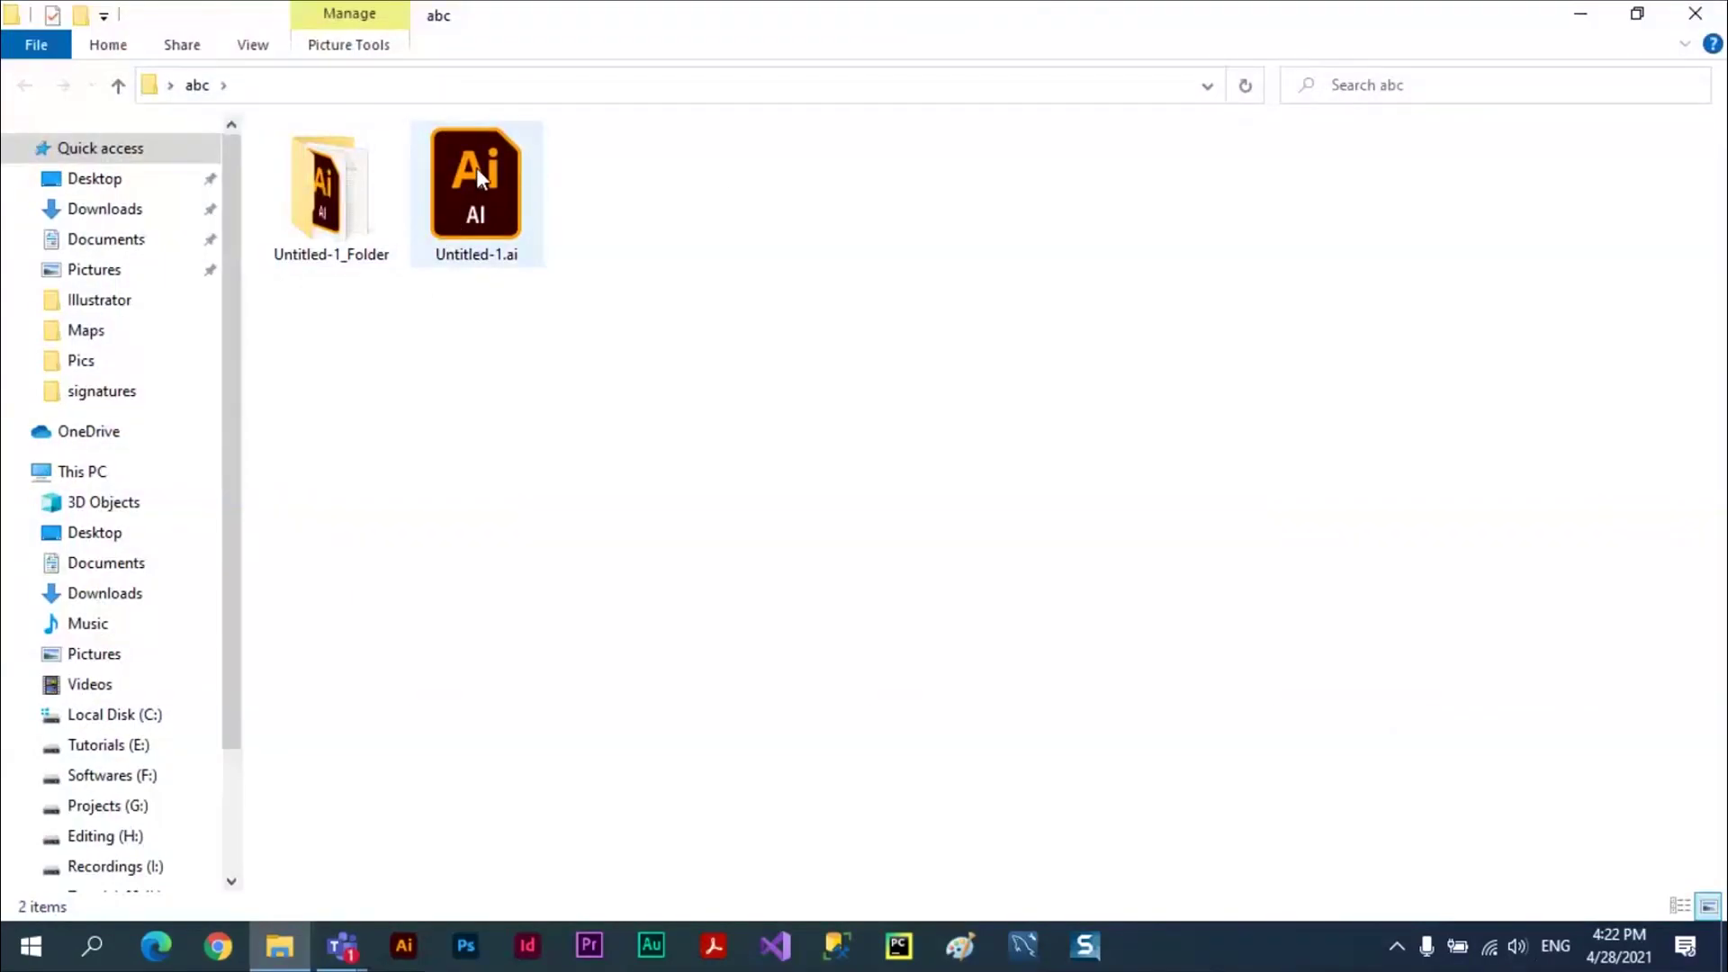
double_click(324, 198)
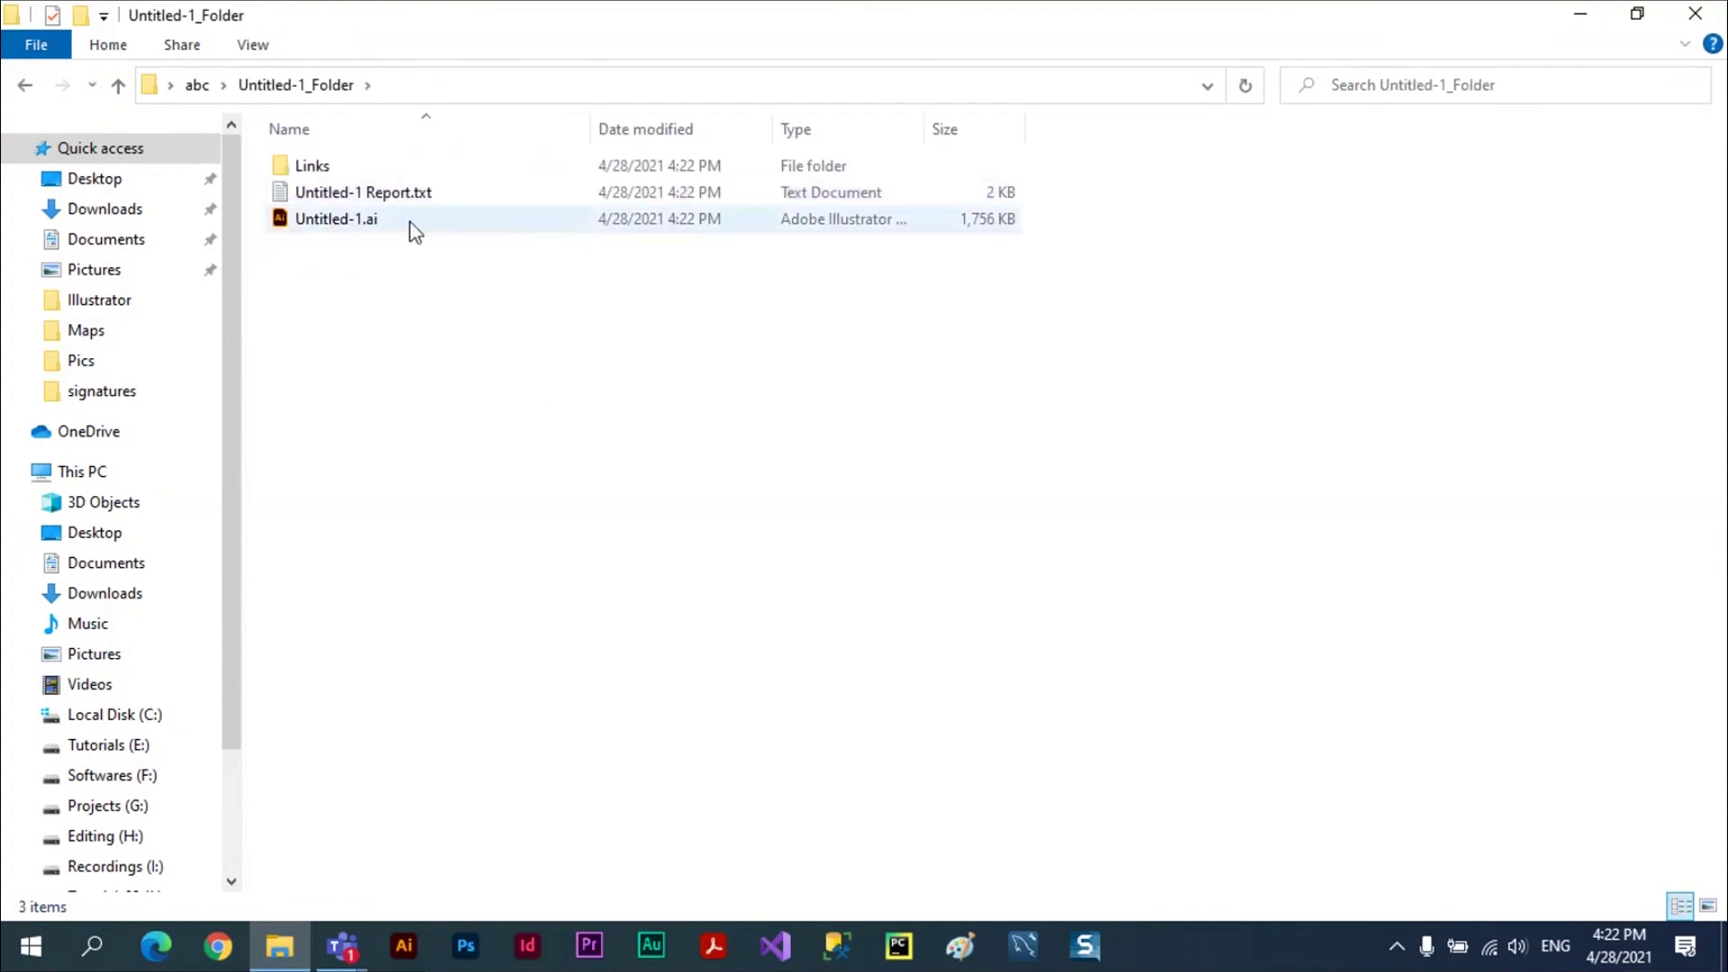
left_click(330, 232)
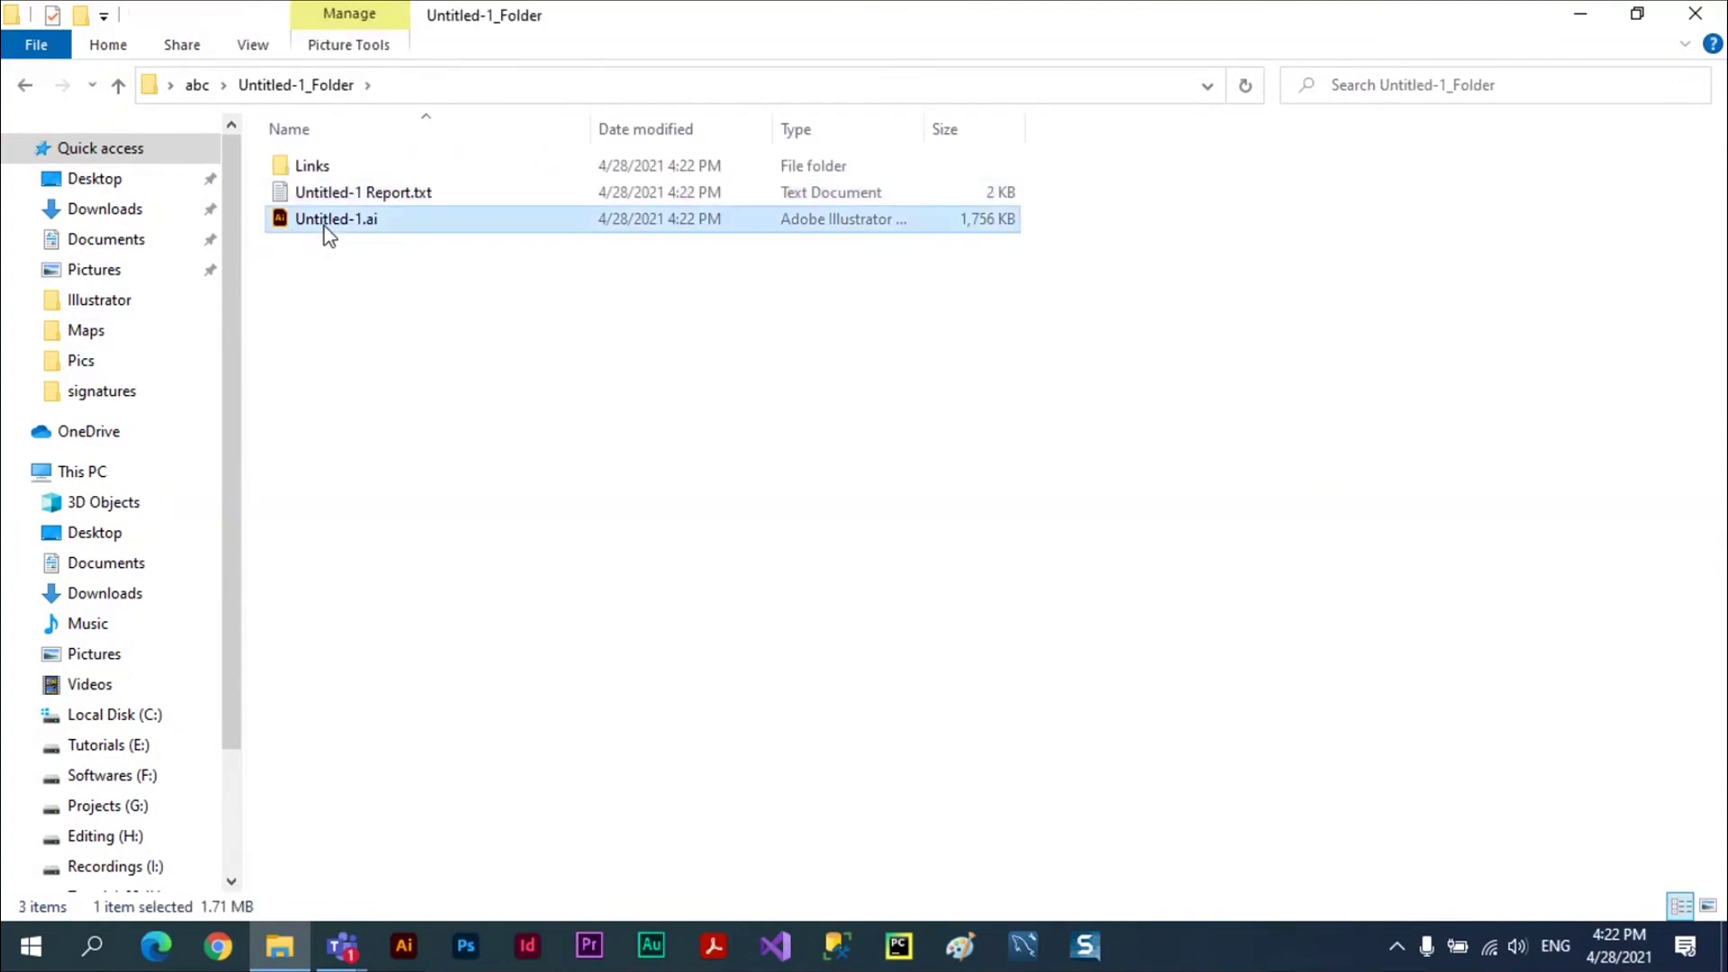
left_click(290, 170)
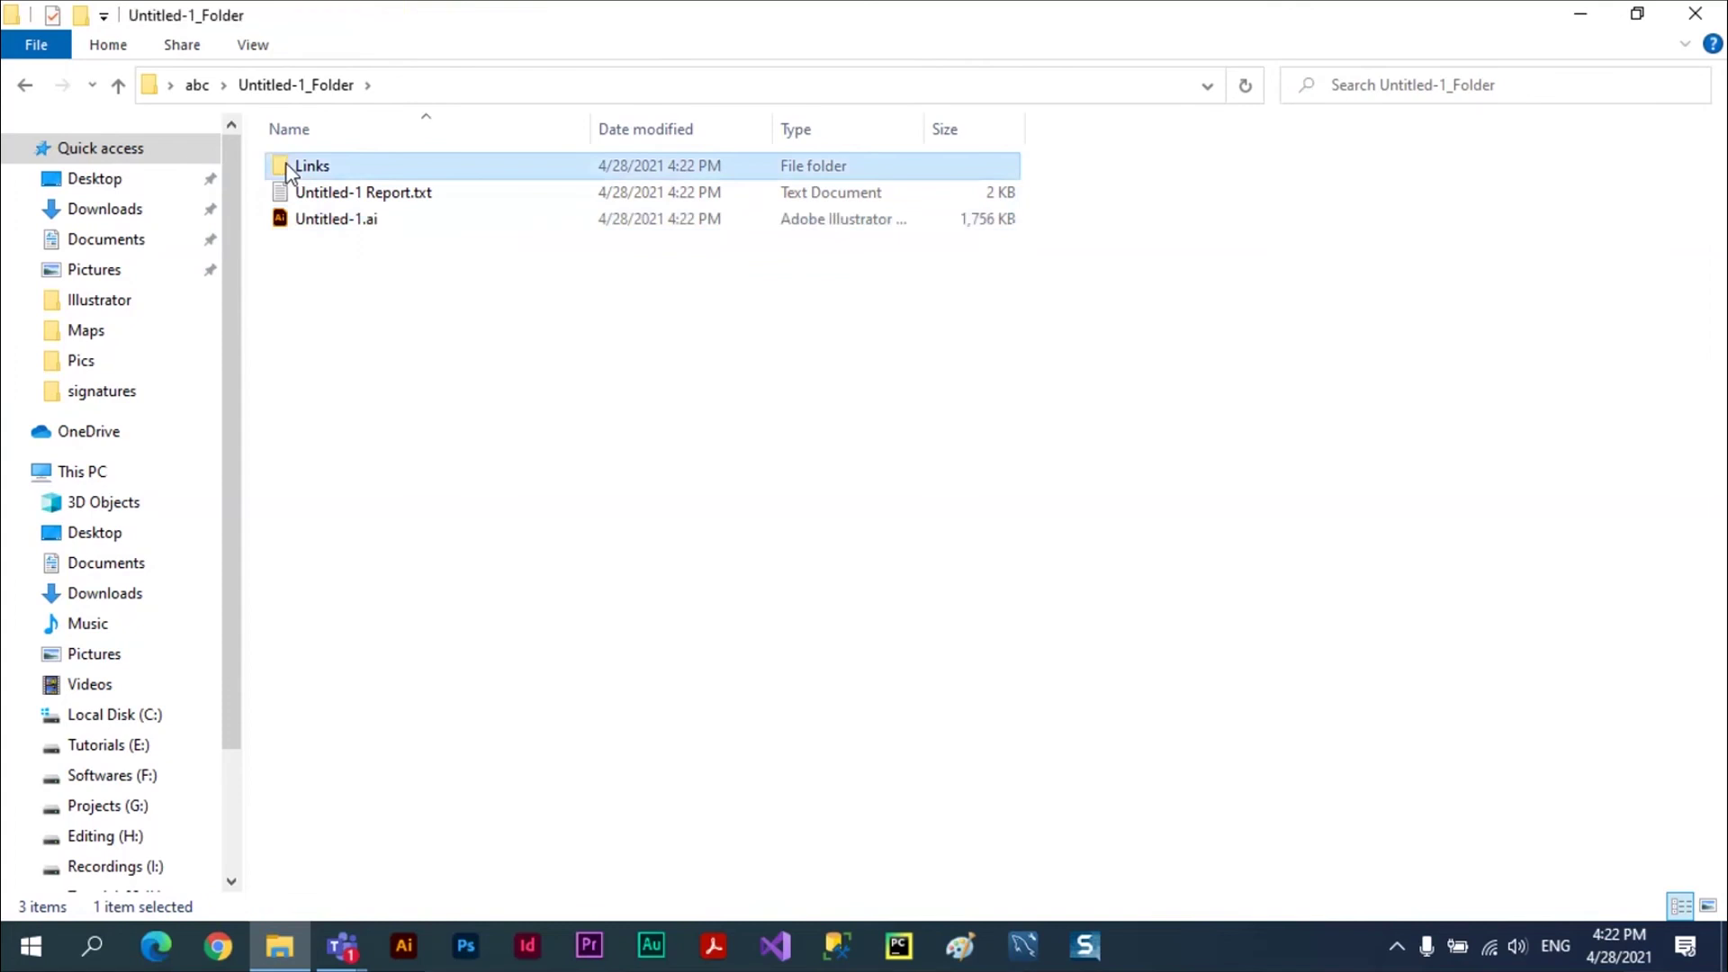
double_click(288, 170)
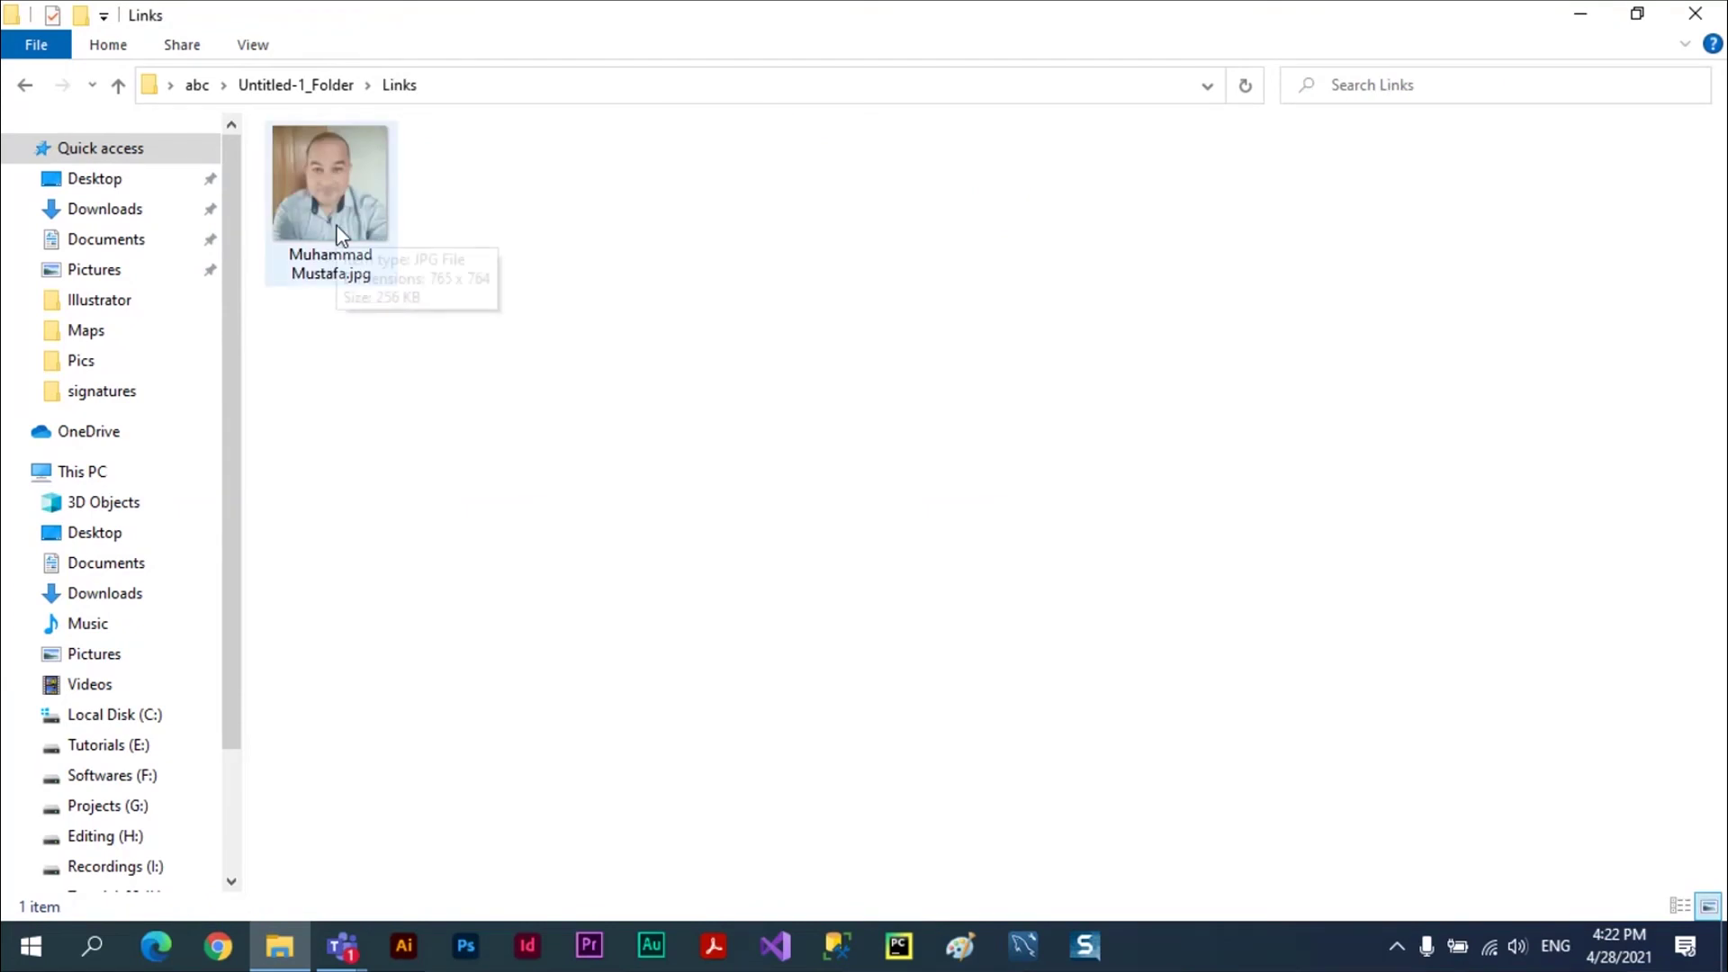
left_click(118, 84)
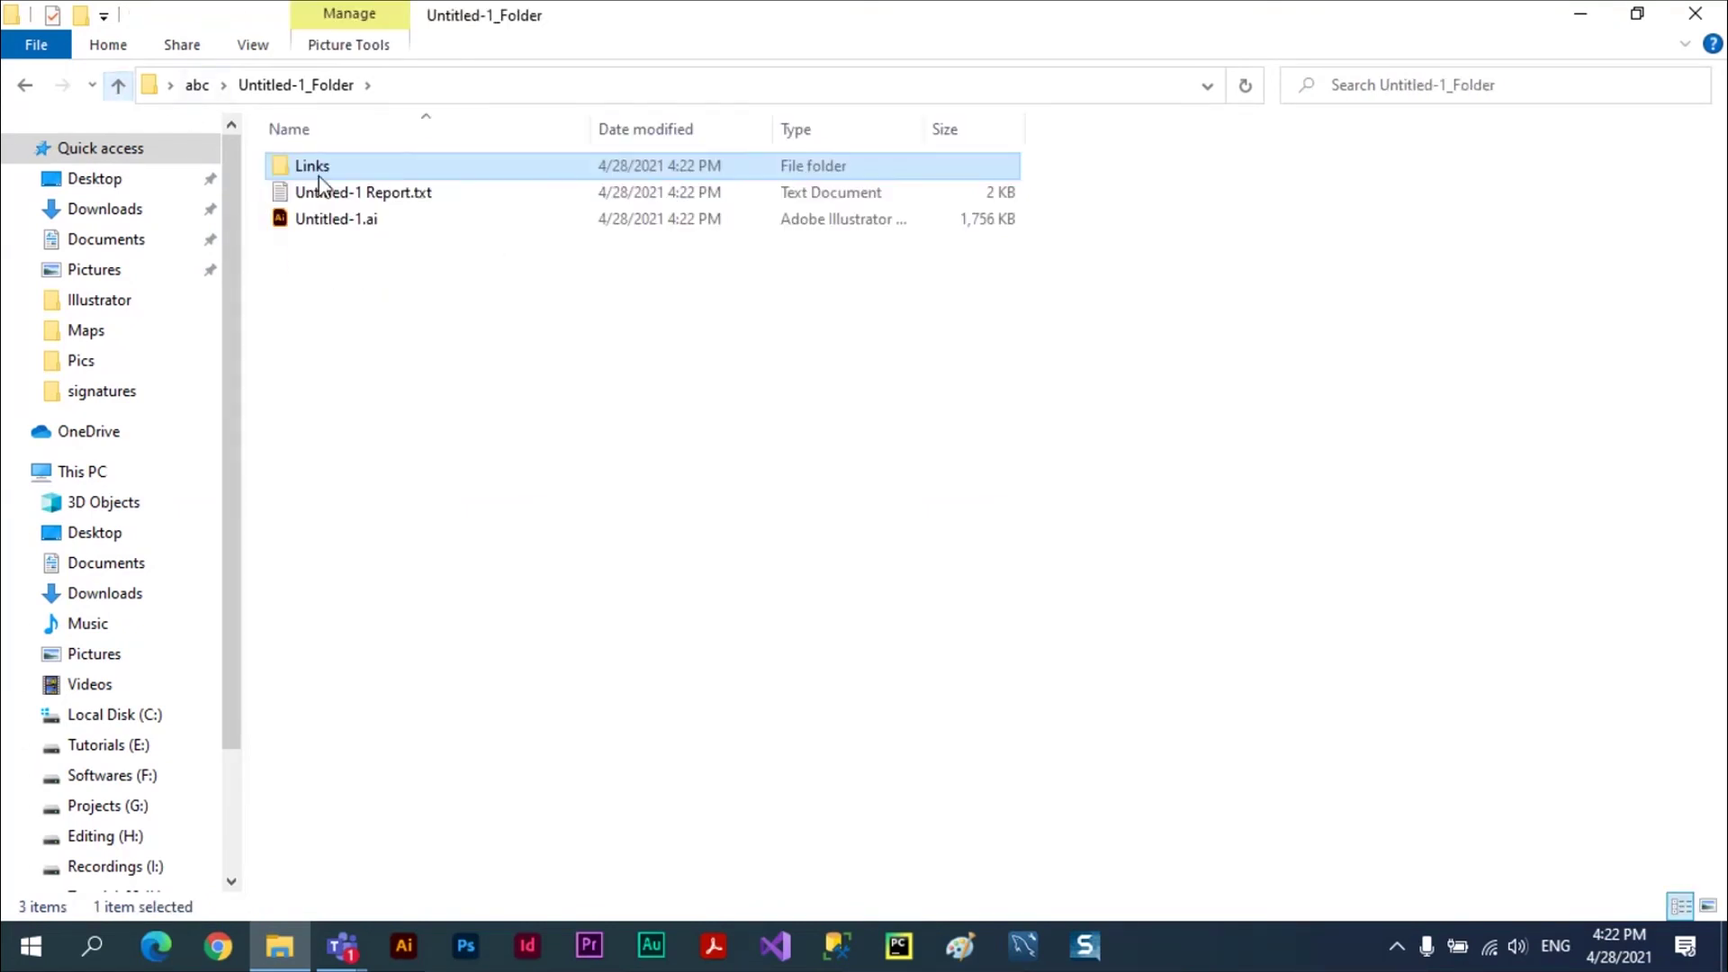
left_click(118, 85)
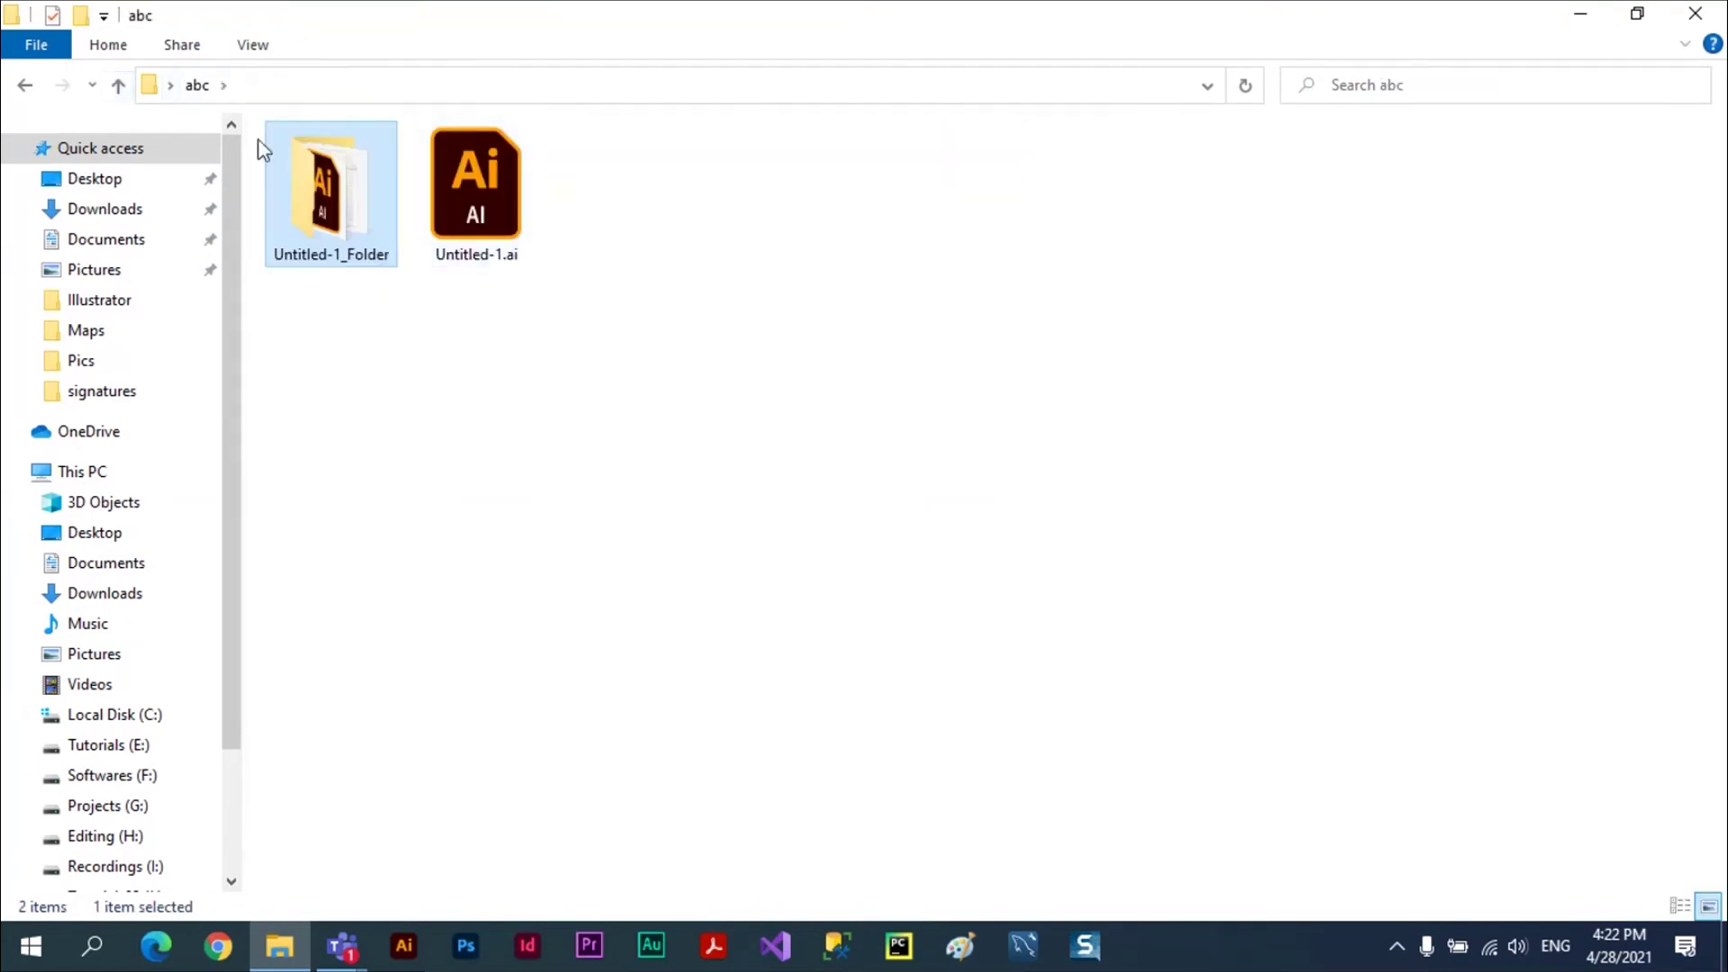
left_click(1696, 18)
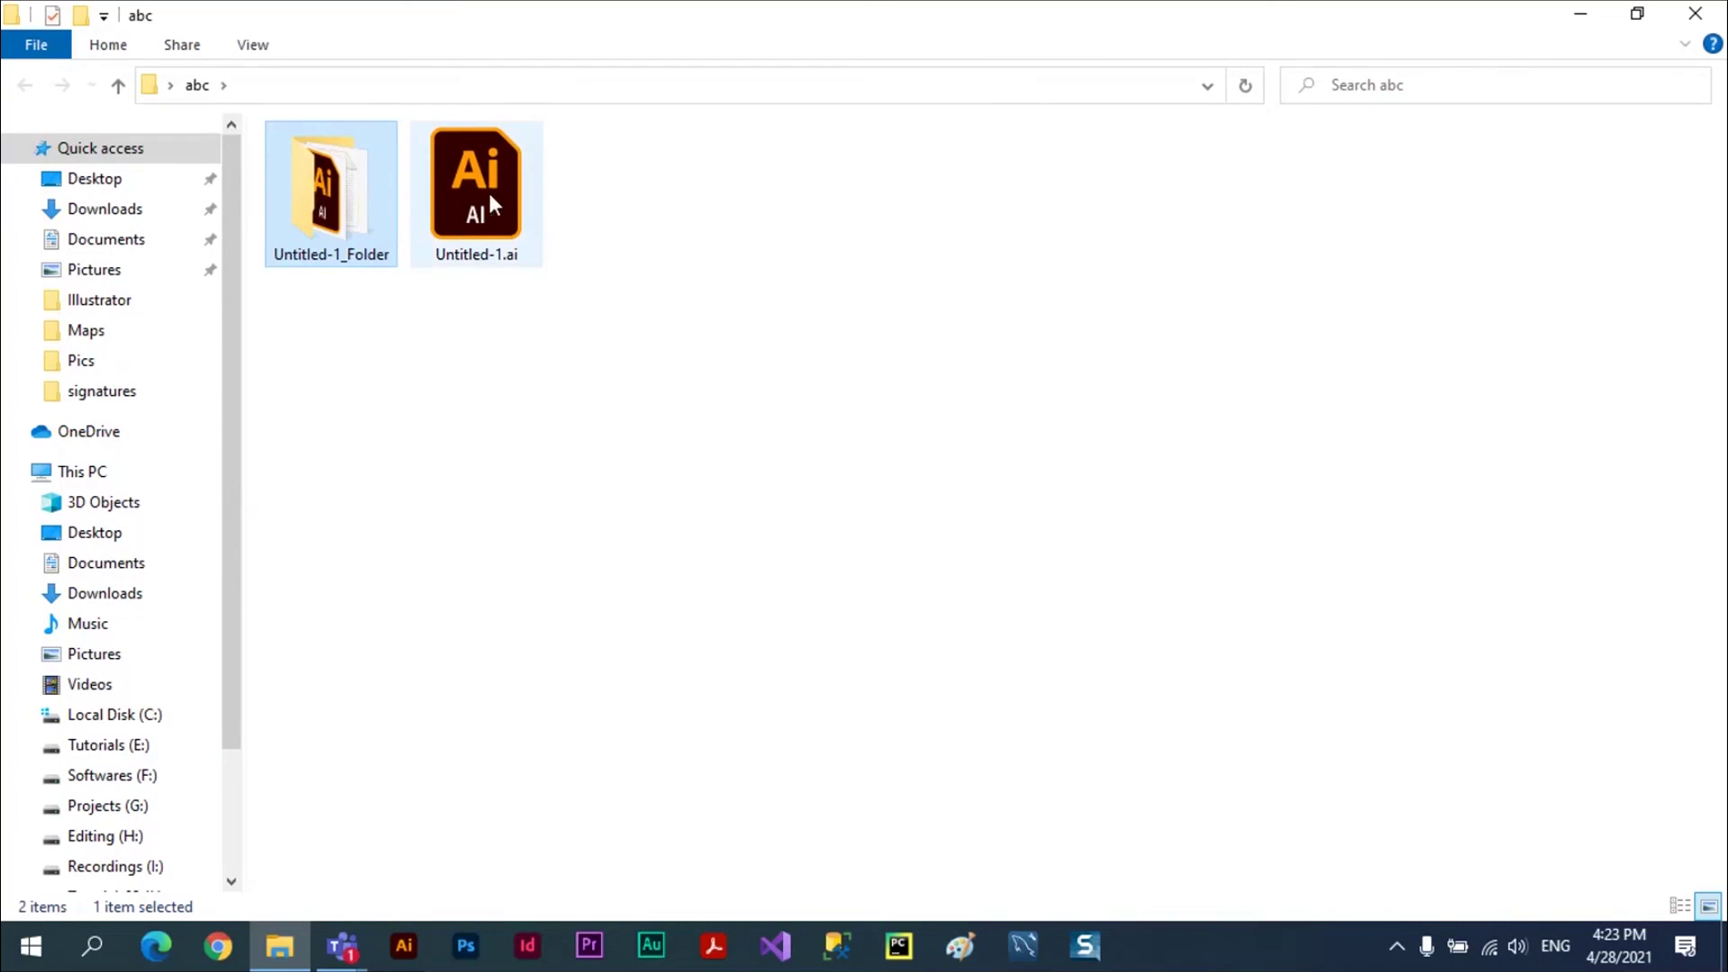
- Quit Illustrator from its home screen and reopen Untitled-1_Folder inside the Desktop's abc folder
left_click(1582, 23)
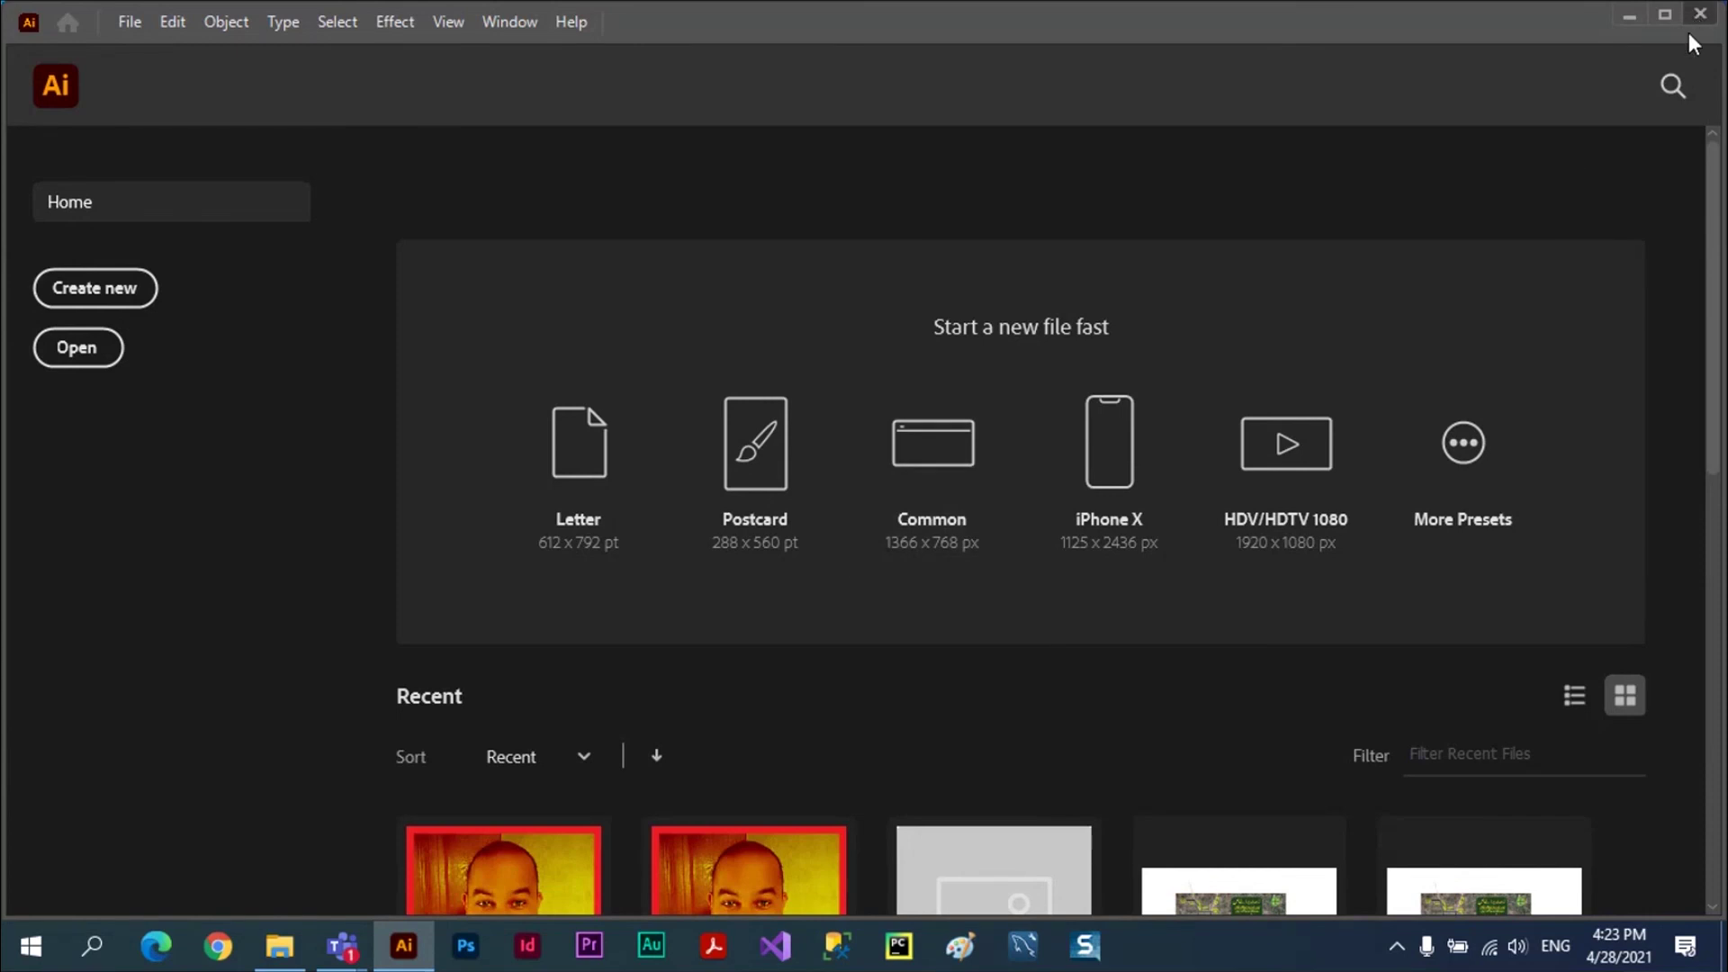
key("ctrl+q")
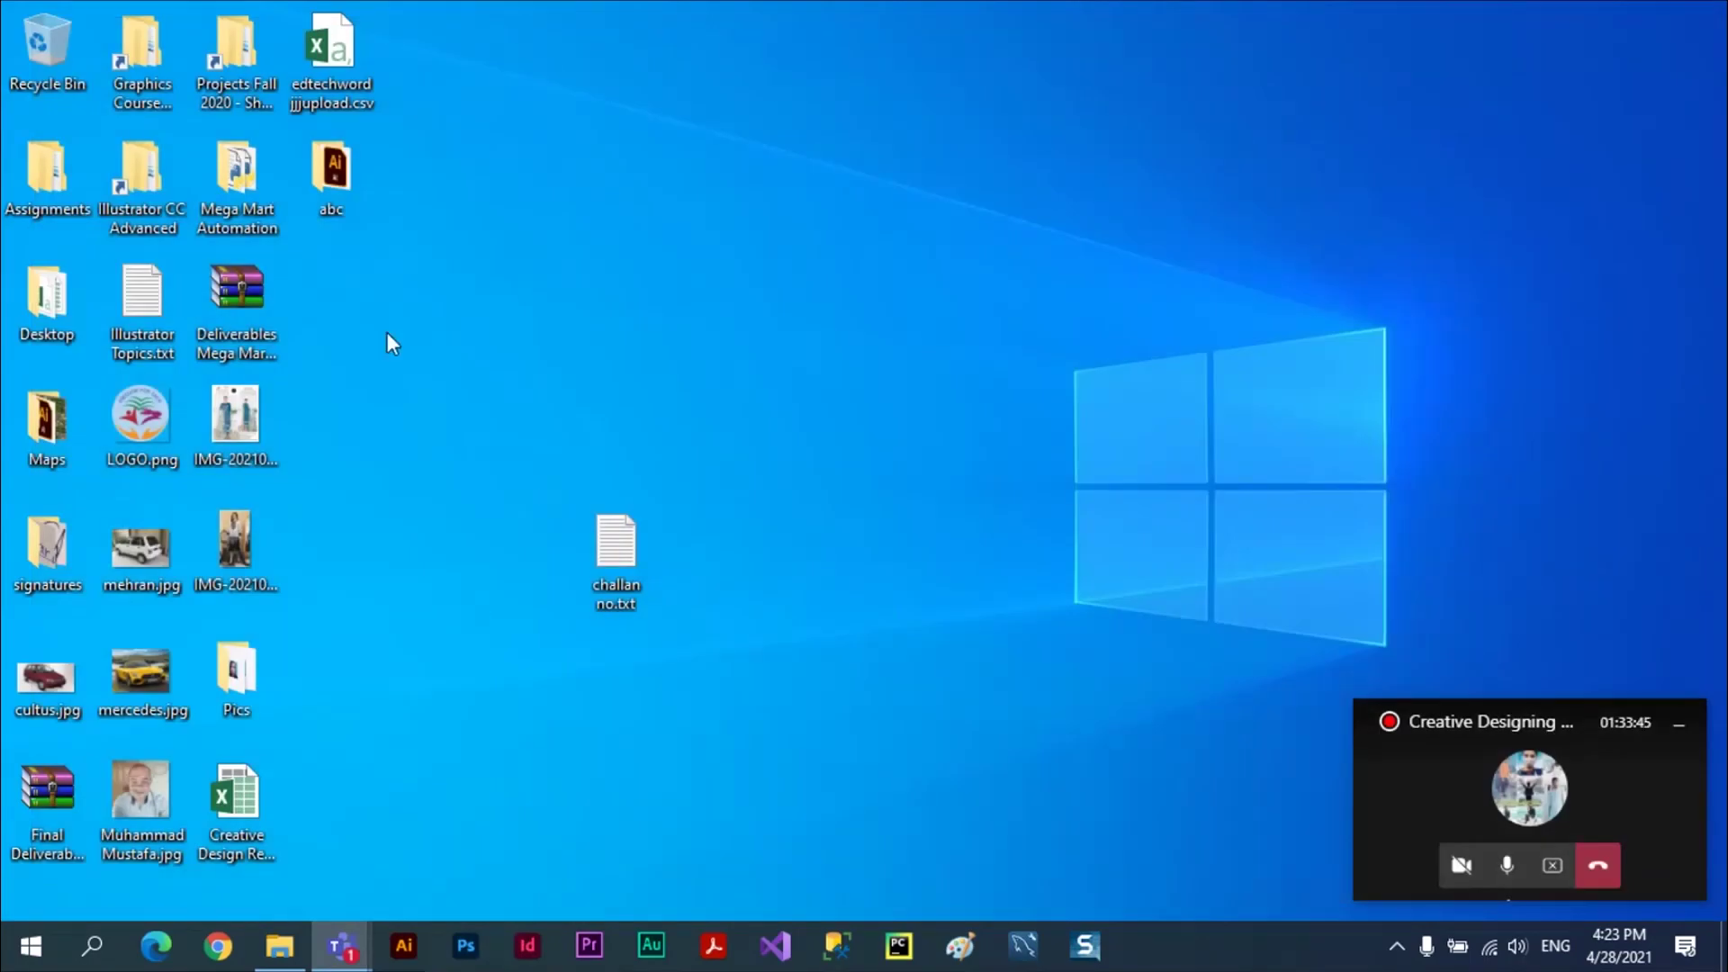
double_click(333, 176)
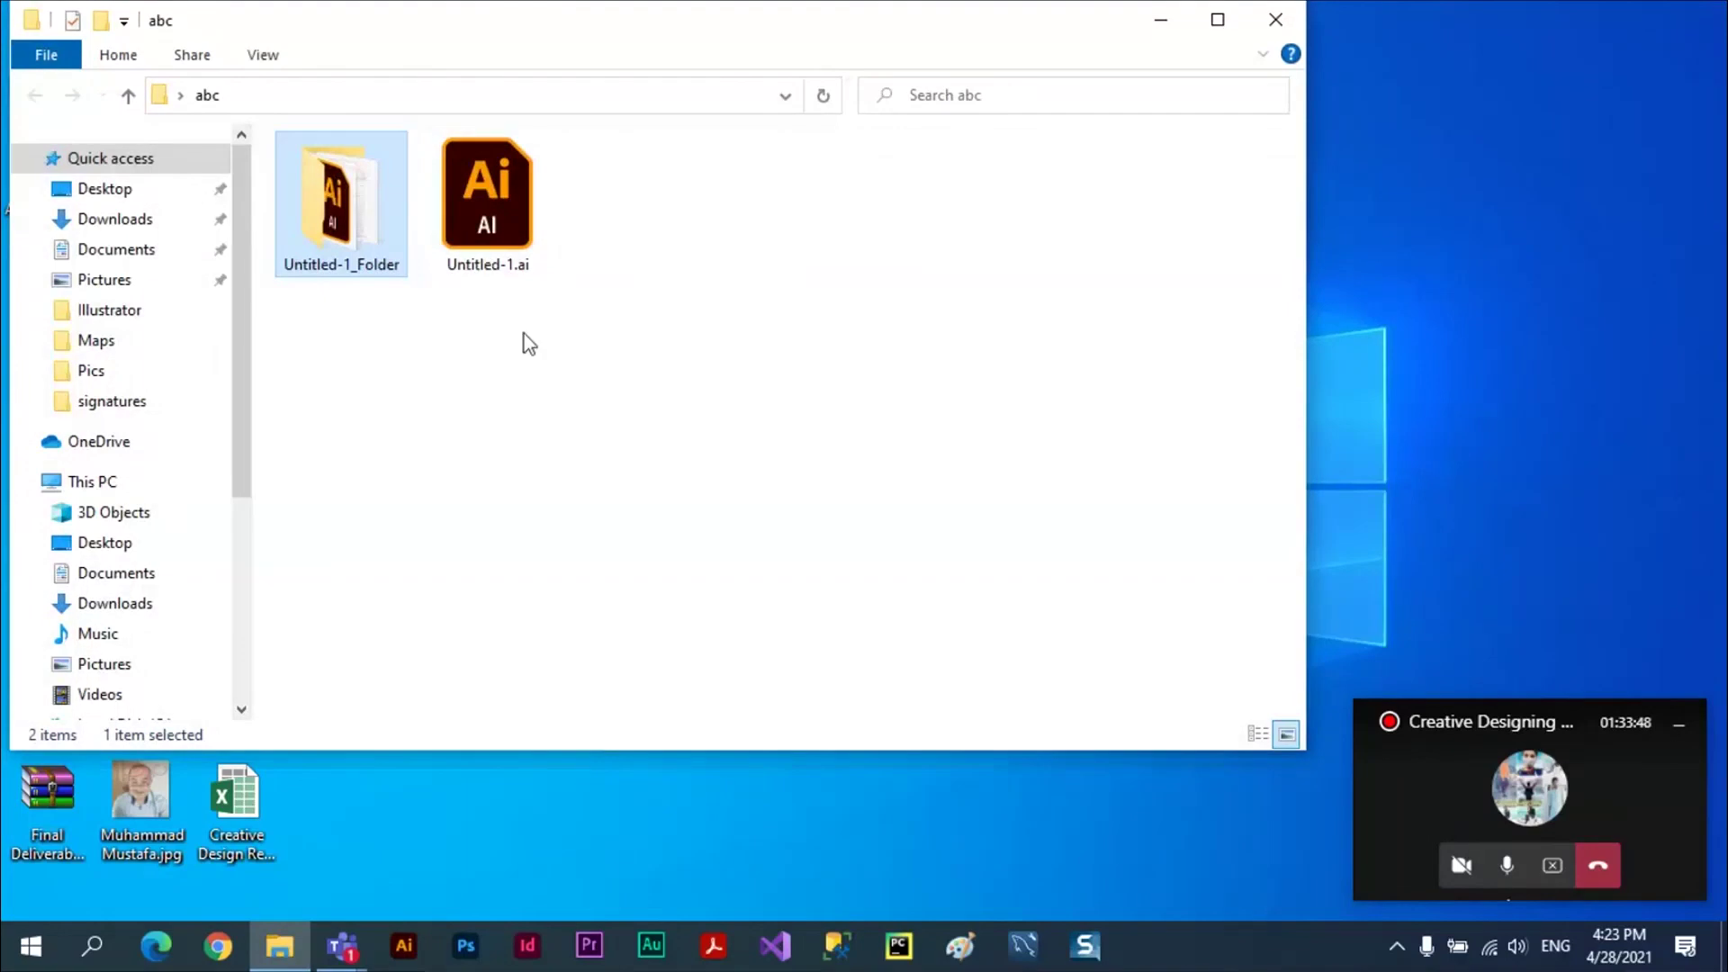
double_click(356, 223)
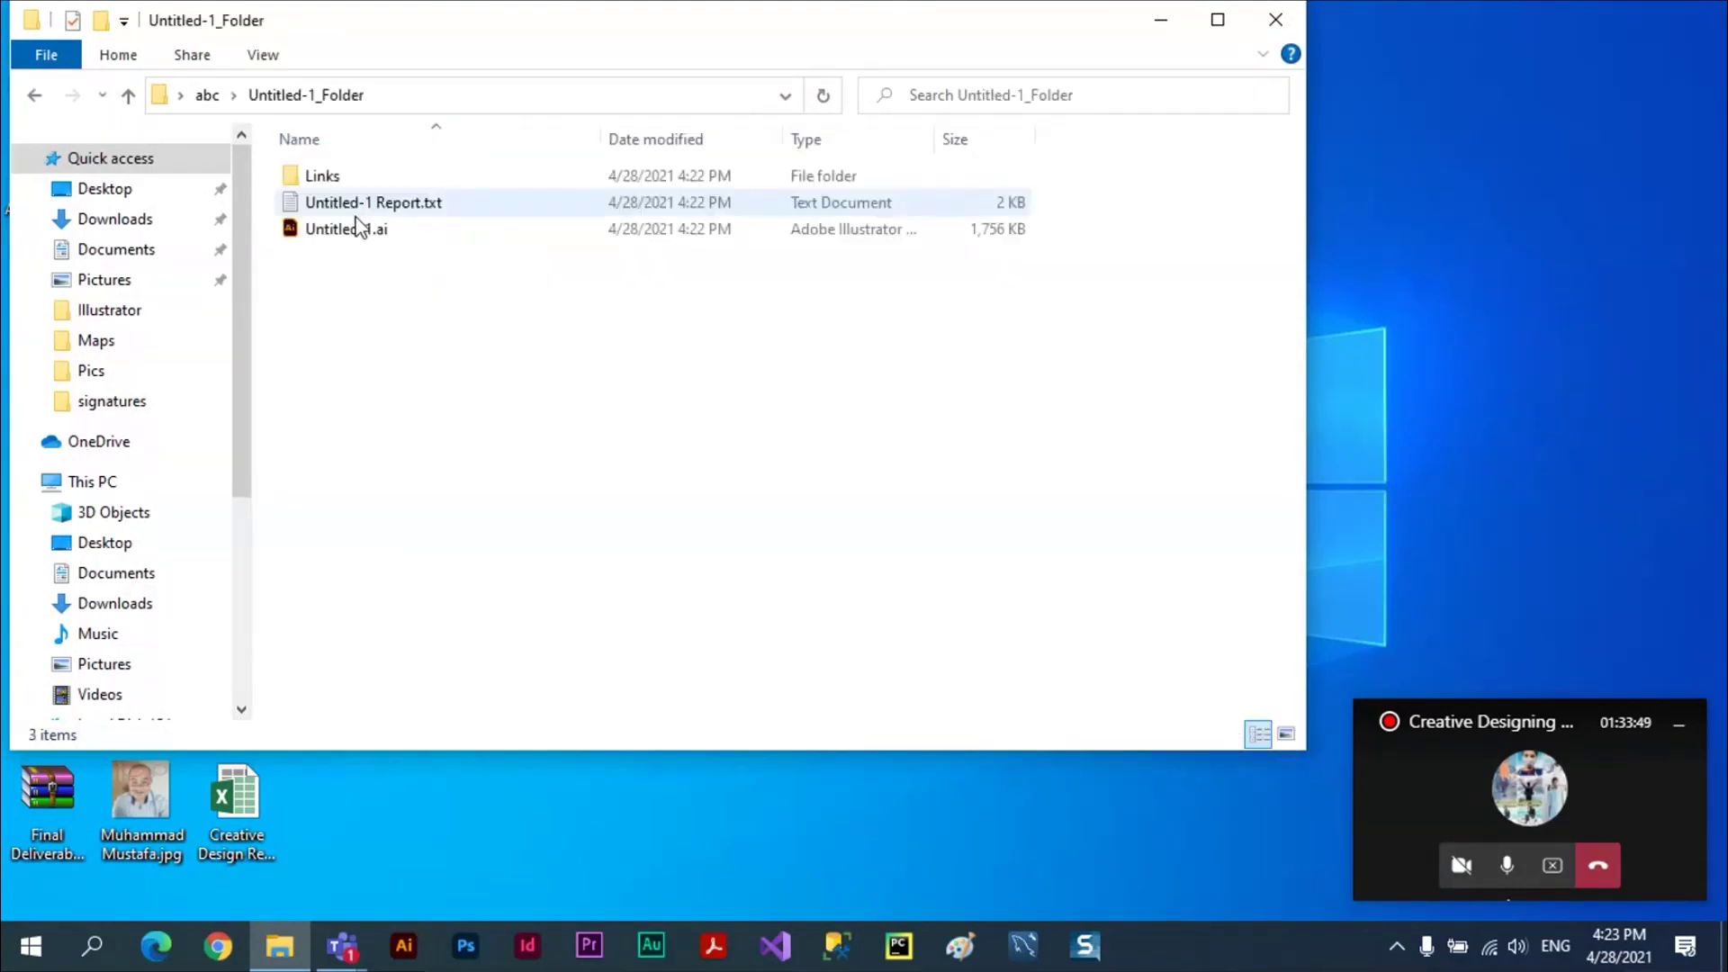
- Check the packaged Untitled-1.ai file and the linked image in the Links subfolder, and close the folder window
left_click(329, 236)
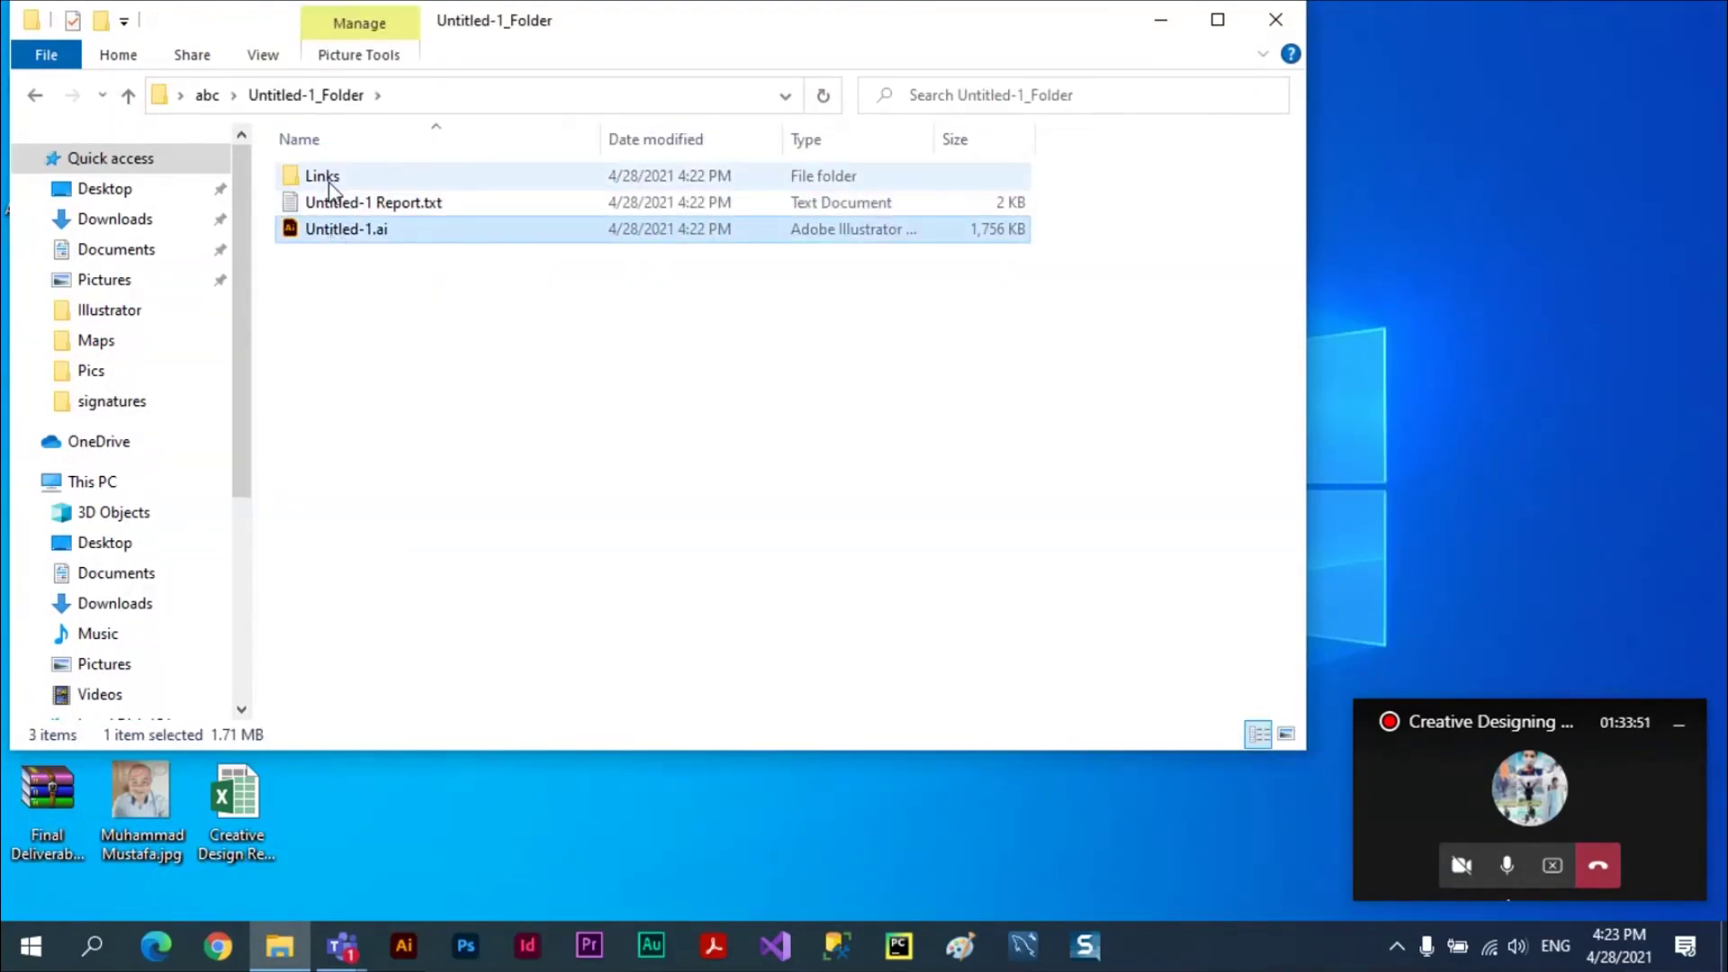
double_click(329, 186)
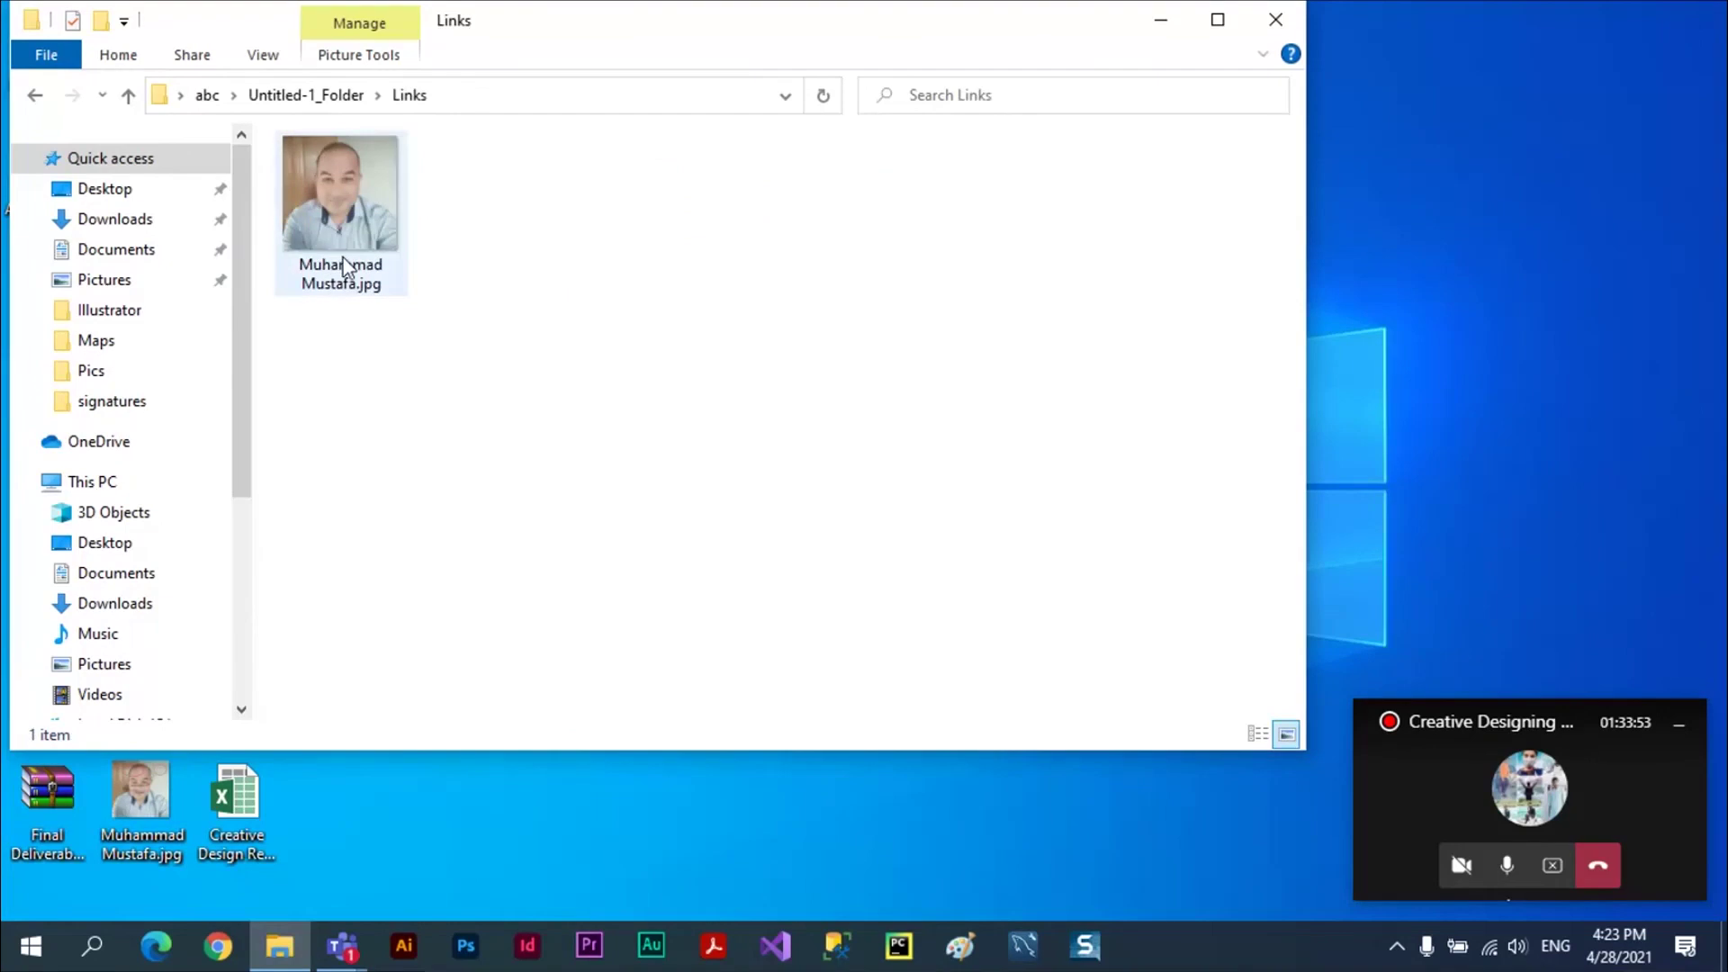
left_click(1264, 20)
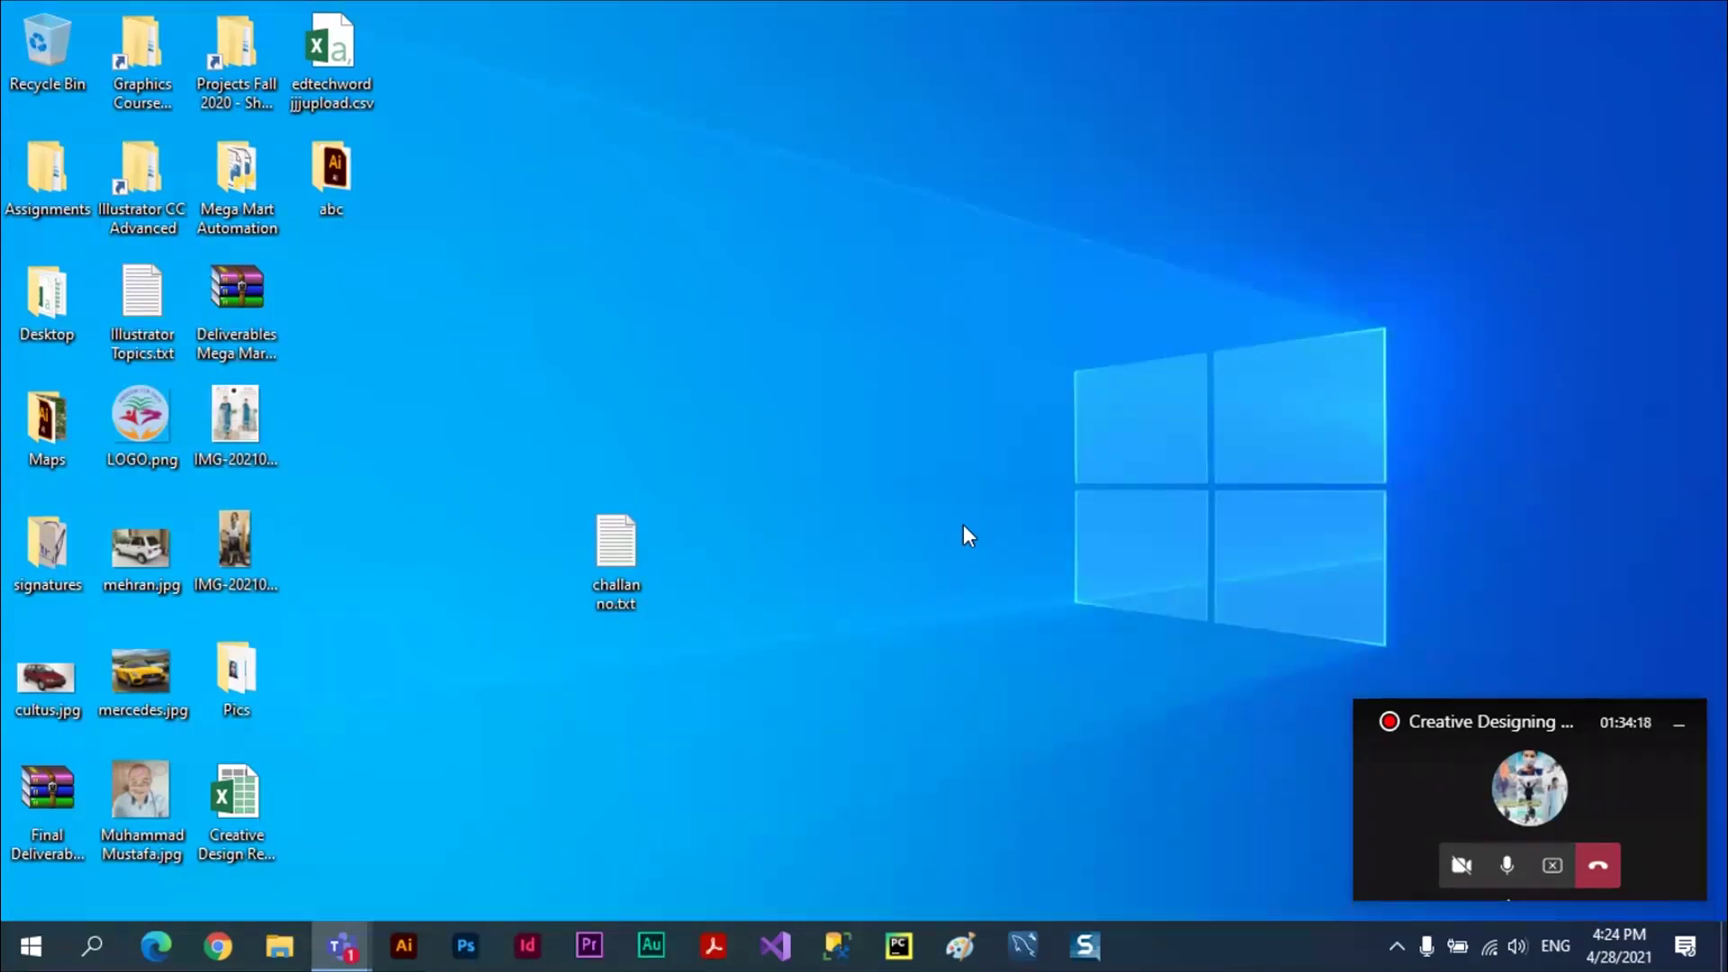
- Switch to the Creative Designing Daily Class meeting in Microsoft Teams and stop its recording
key("alt+Tab")
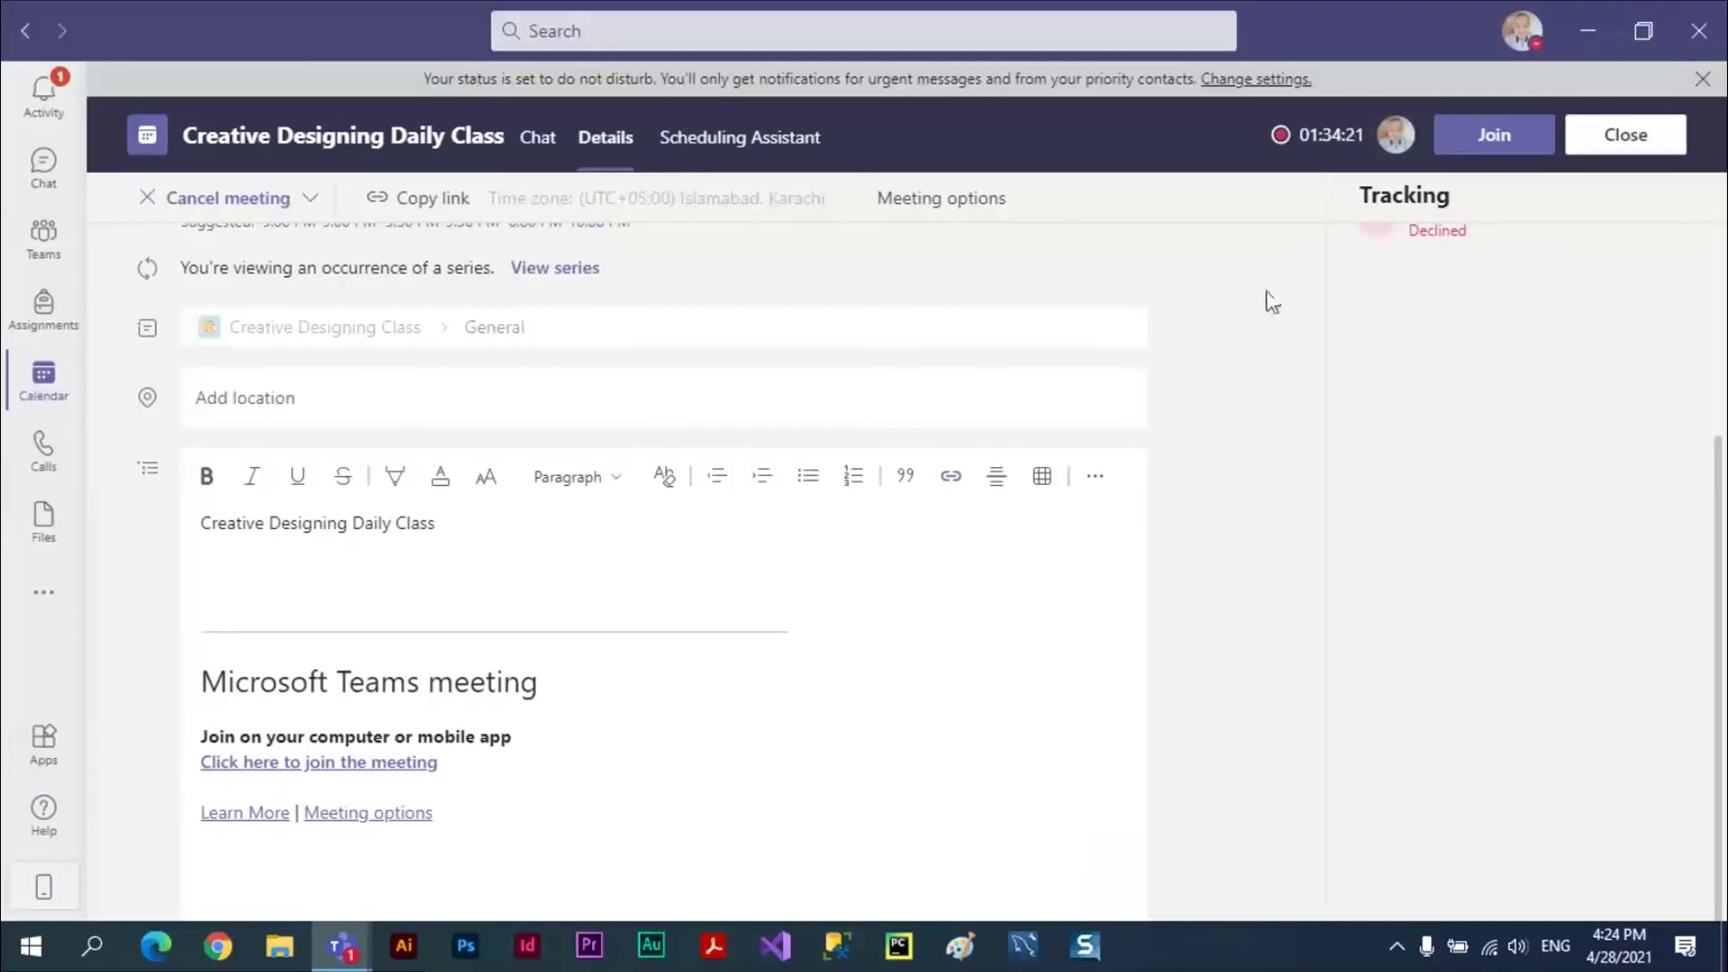
key("alt+Tab")
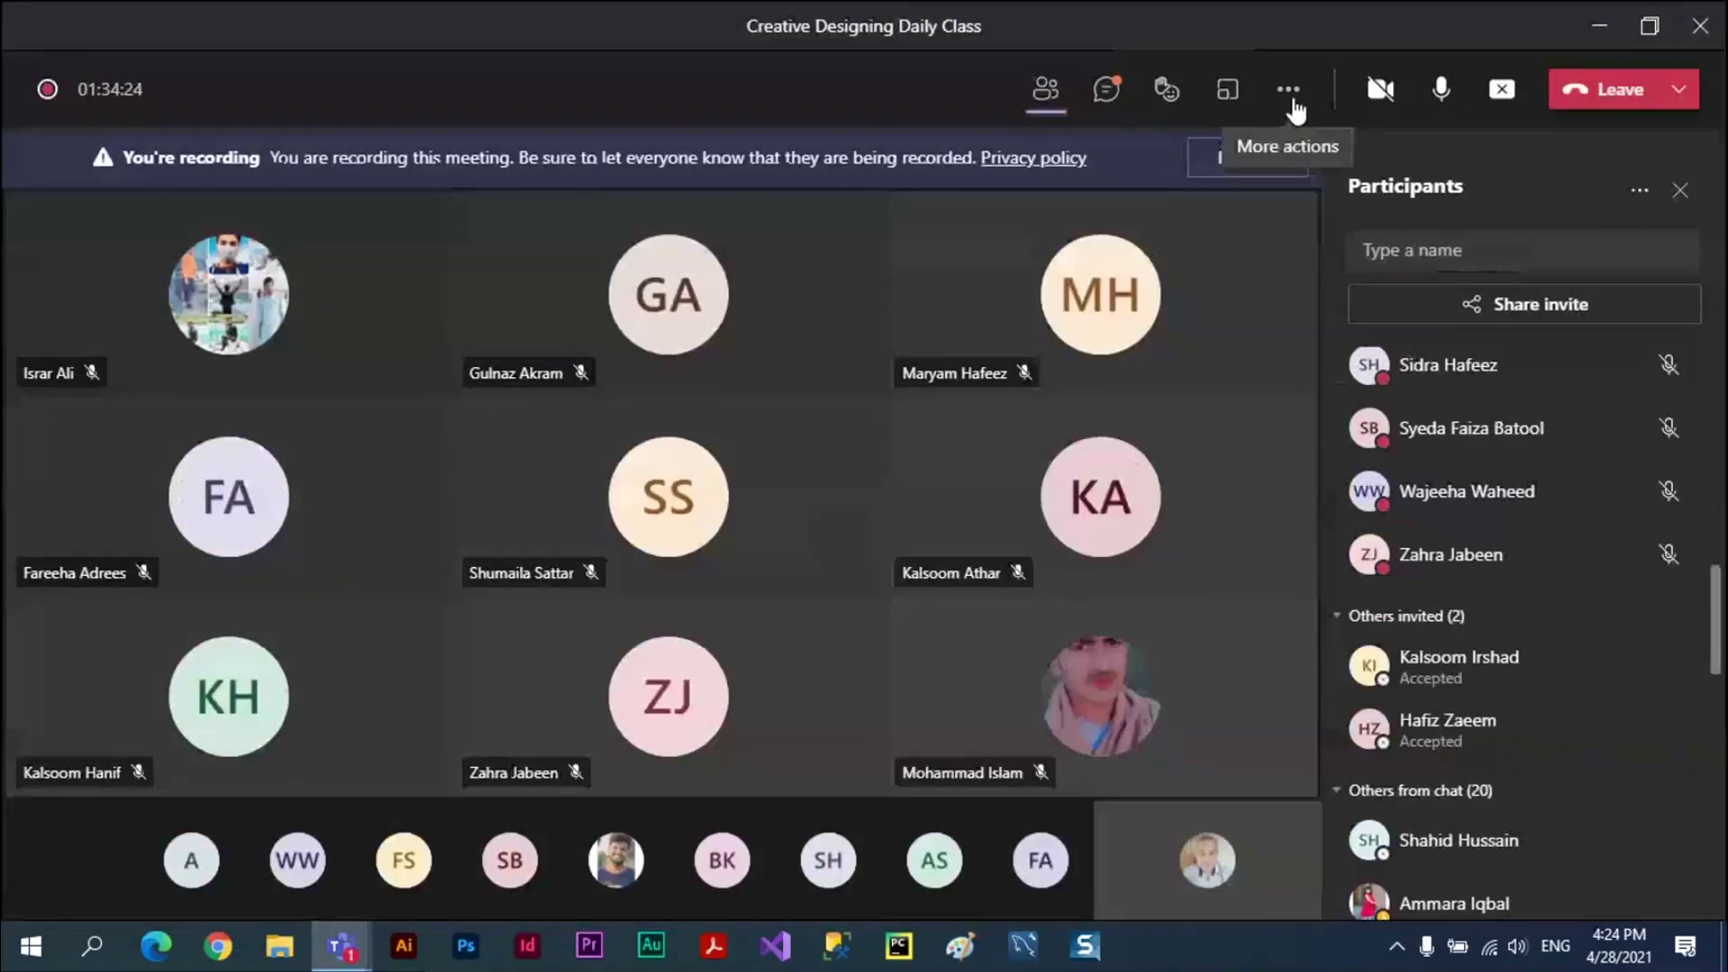
left_click(1293, 101)
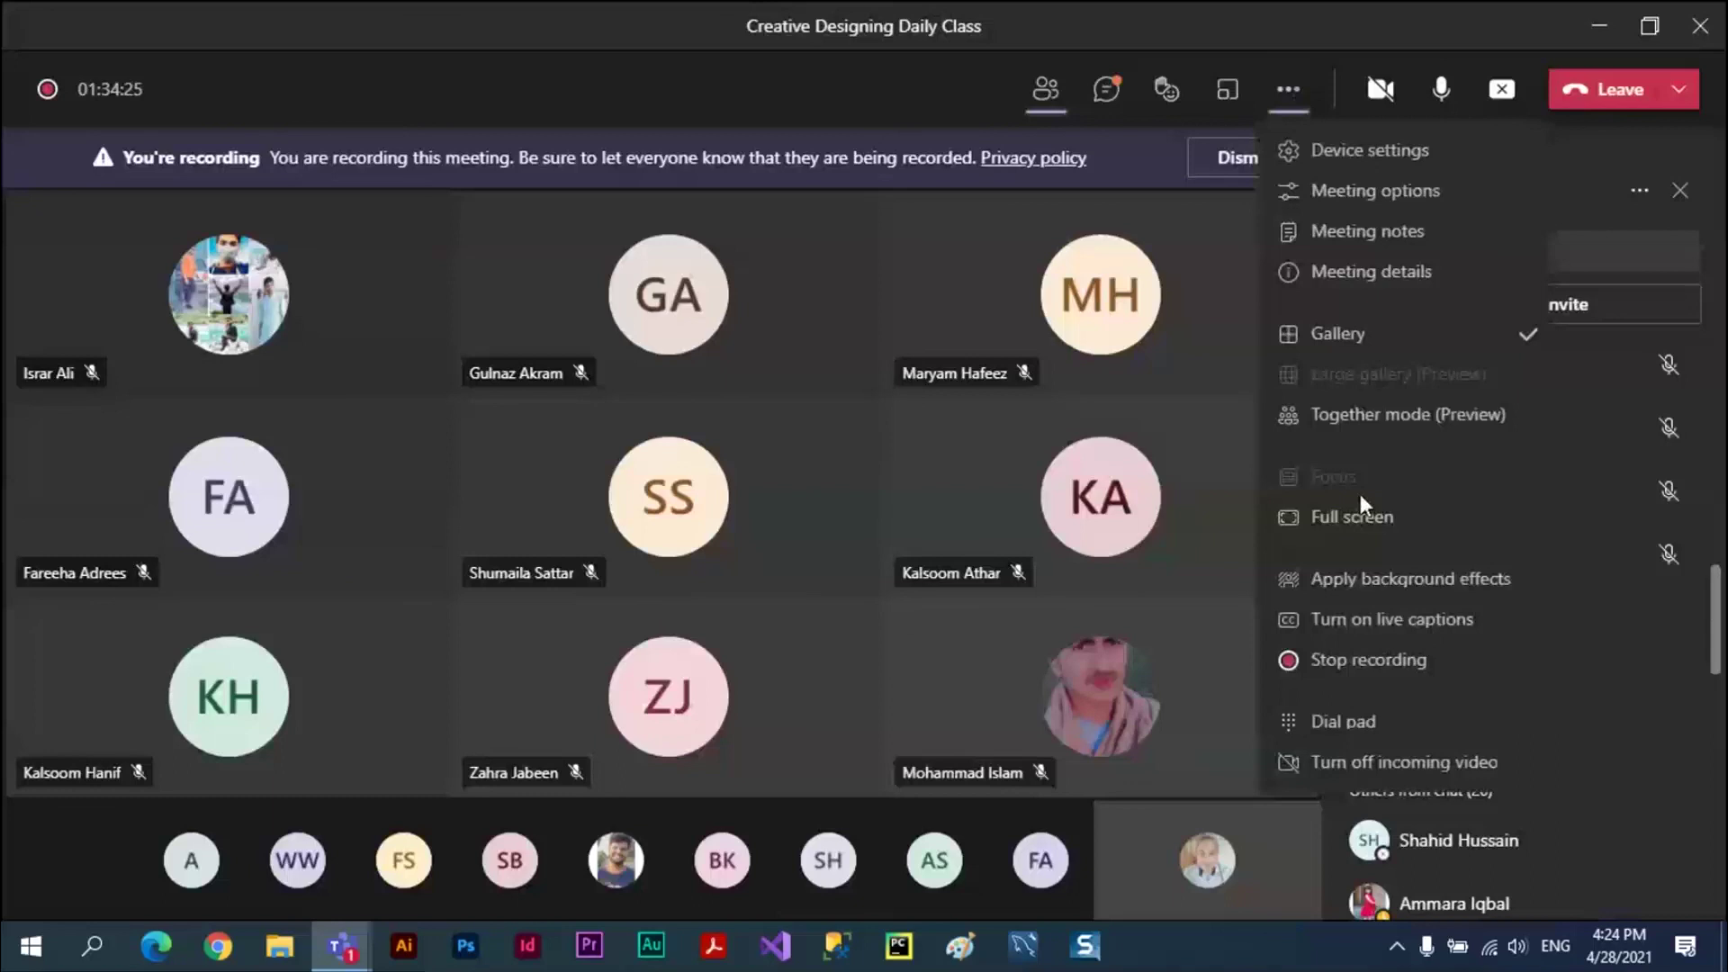
left_click(1341, 661)
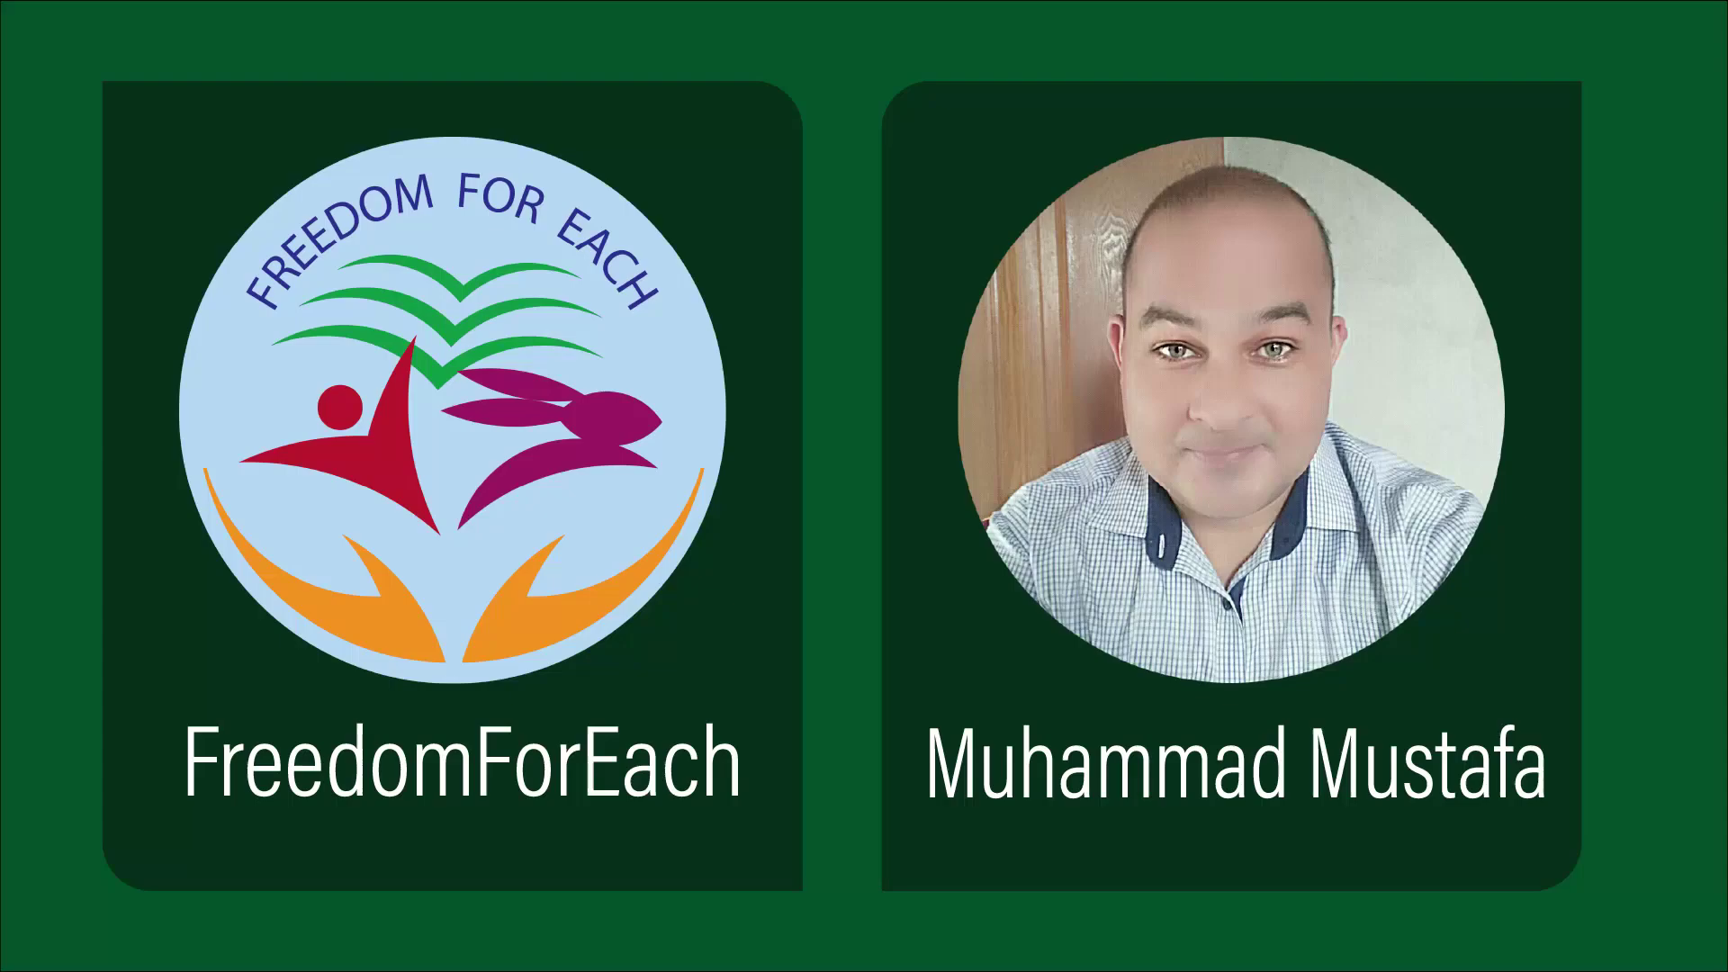